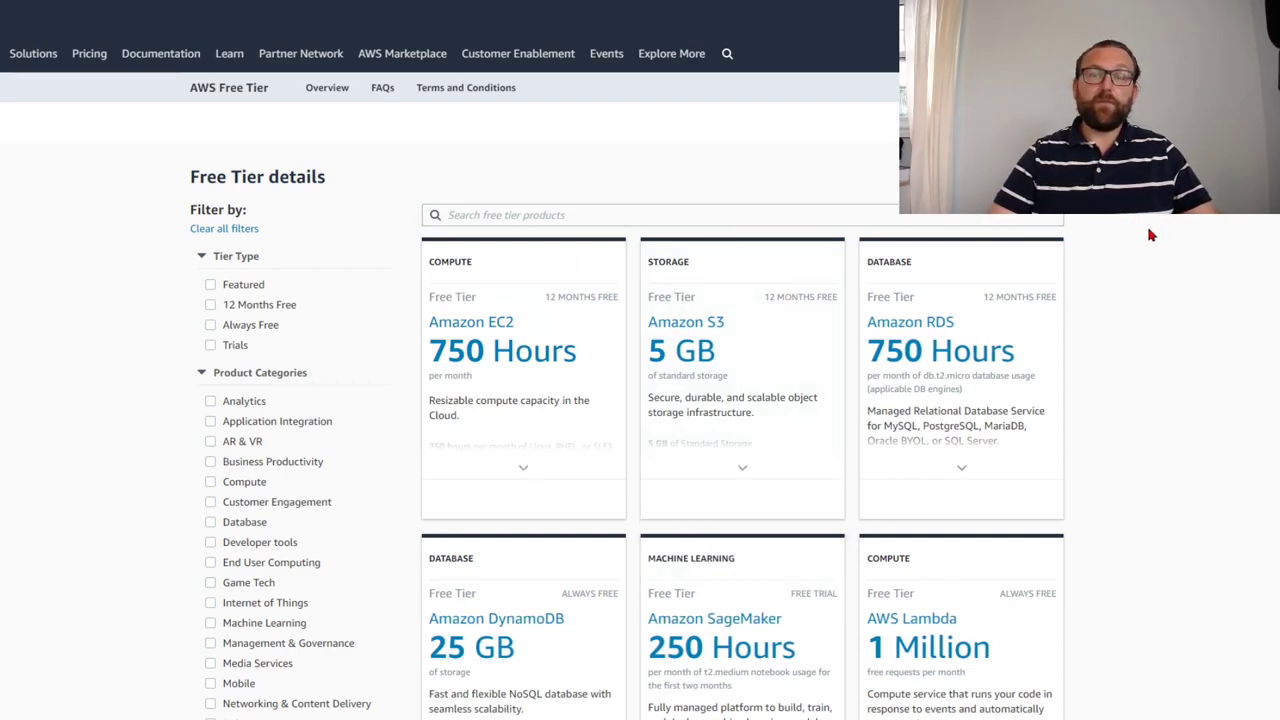
# - Search the free tier products for cloudfront and examine its HTTP or HTTPS request allowance
pyautogui.moveTo(1031, 309)
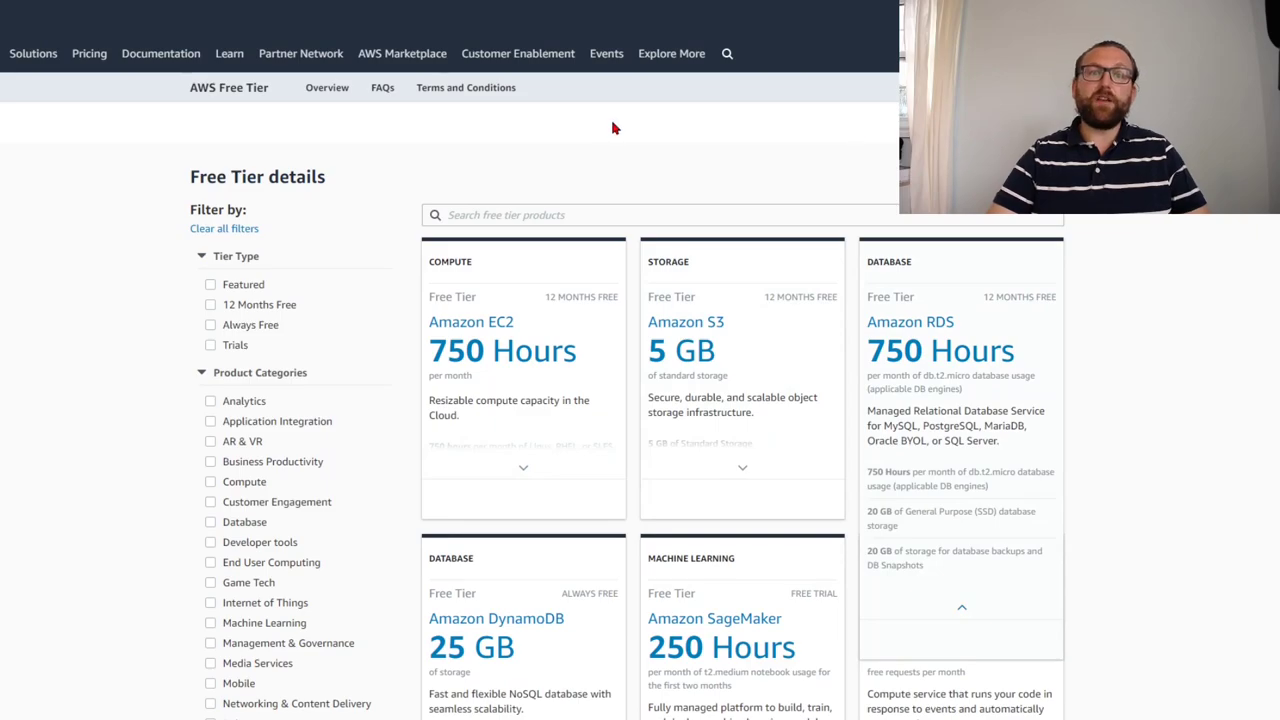
pyautogui.scroll(-2, 612, 127)
pyautogui.scroll(-3, 612, 127)
pyautogui.scroll(-2, 1214, 320)
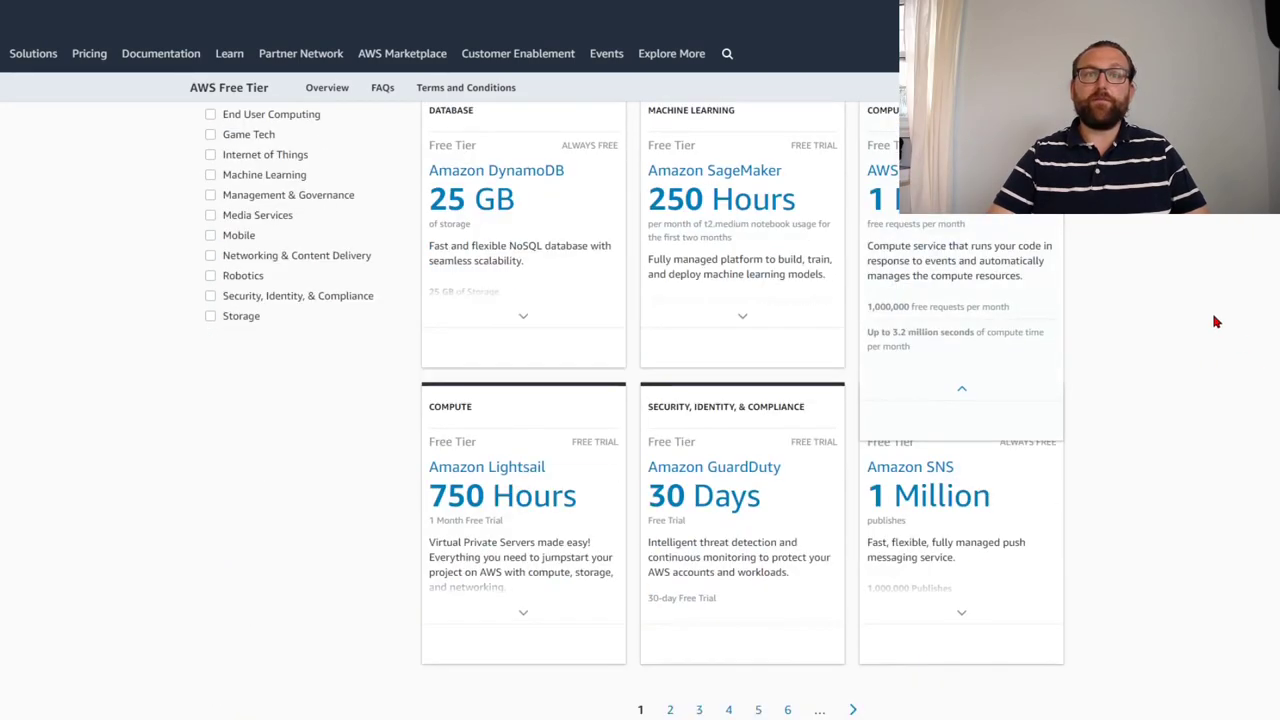
pyautogui.scroll(7, 1212, 312)
pyautogui.click(565, 212)
pyautogui.write('cloudfront')
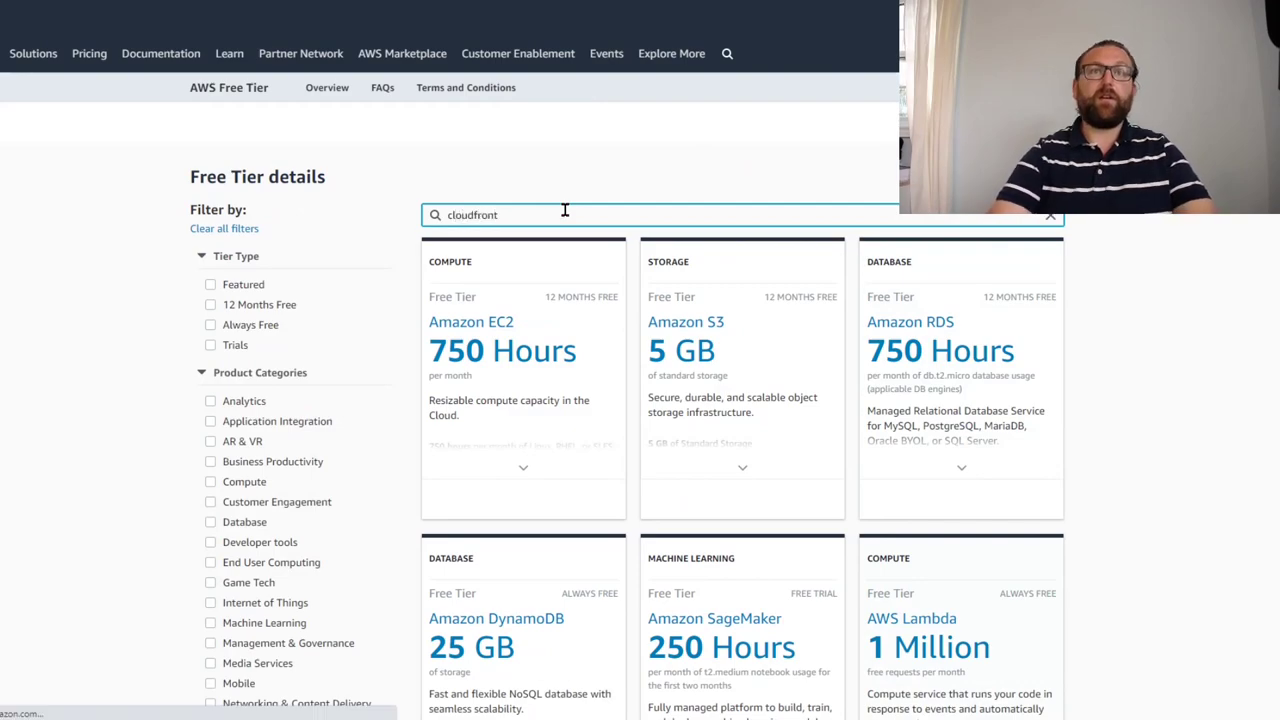
pyautogui.moveTo(532, 373)
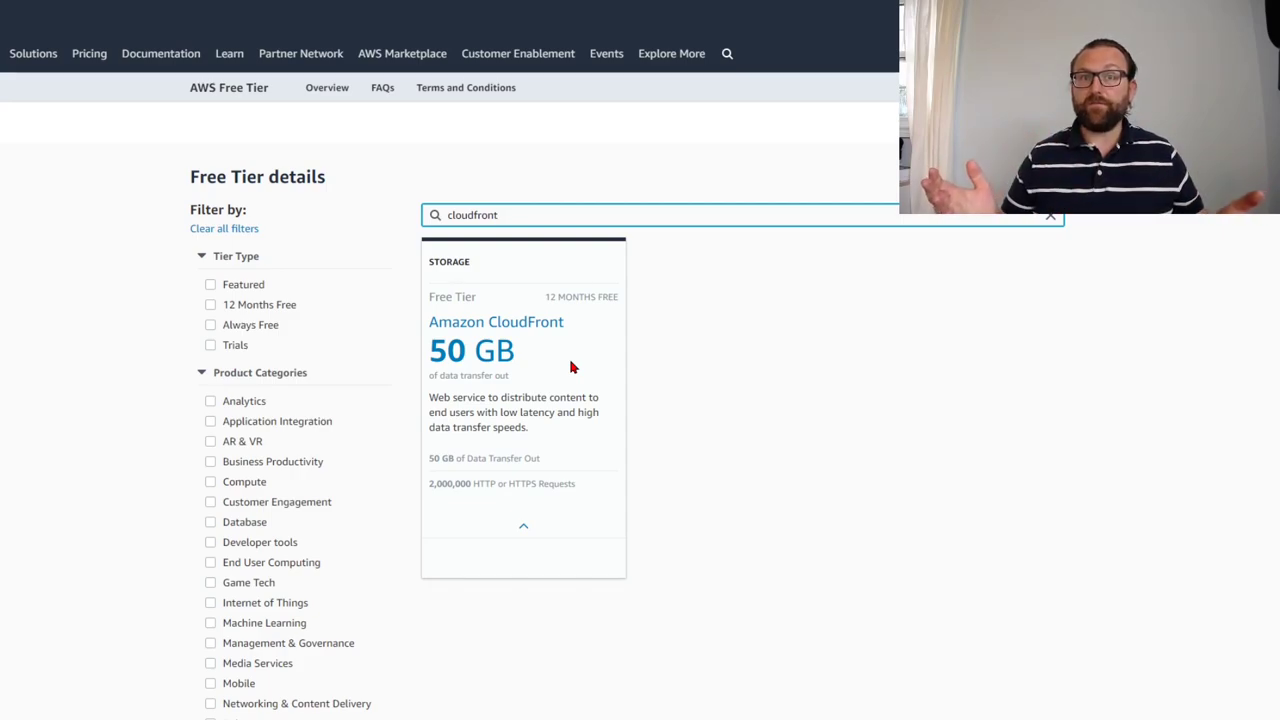
pyautogui.moveTo(428, 484); pyautogui.dragTo(470, 482)
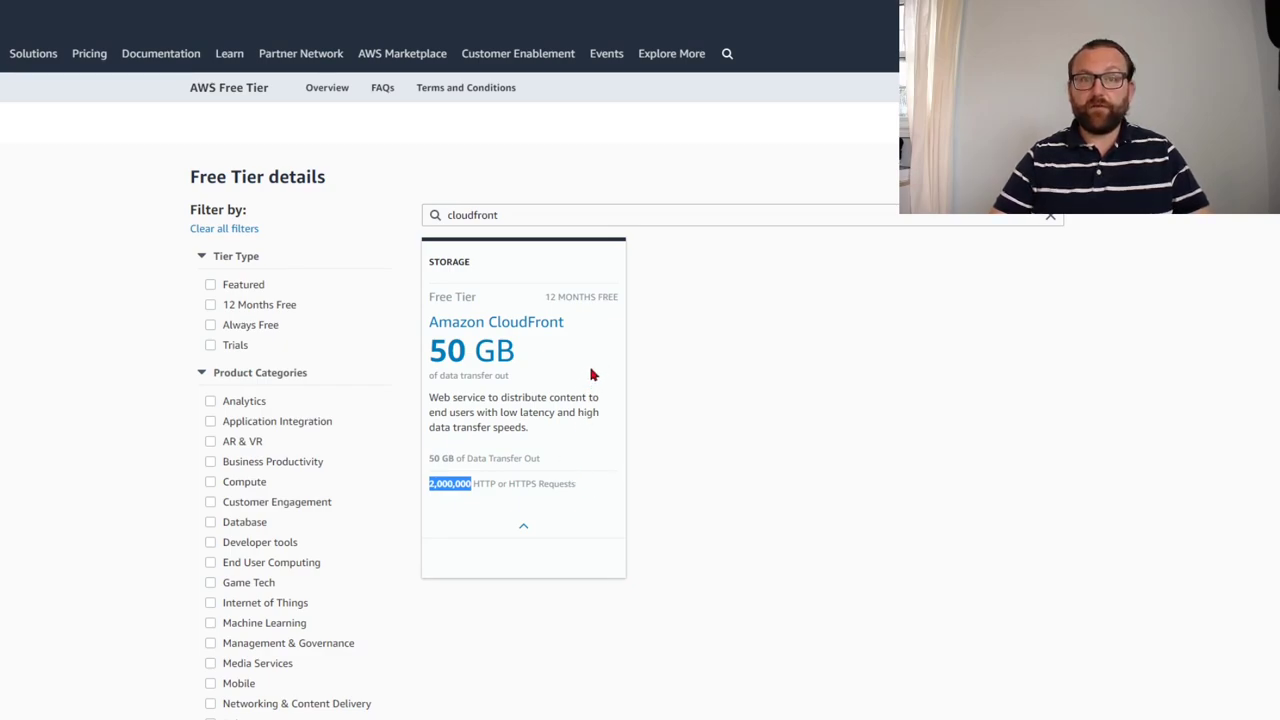
# - Replace the free tier product search with route53 and check whether it has an offer
pyautogui.moveTo(575, 218); pyautogui.dragTo(394, 212)
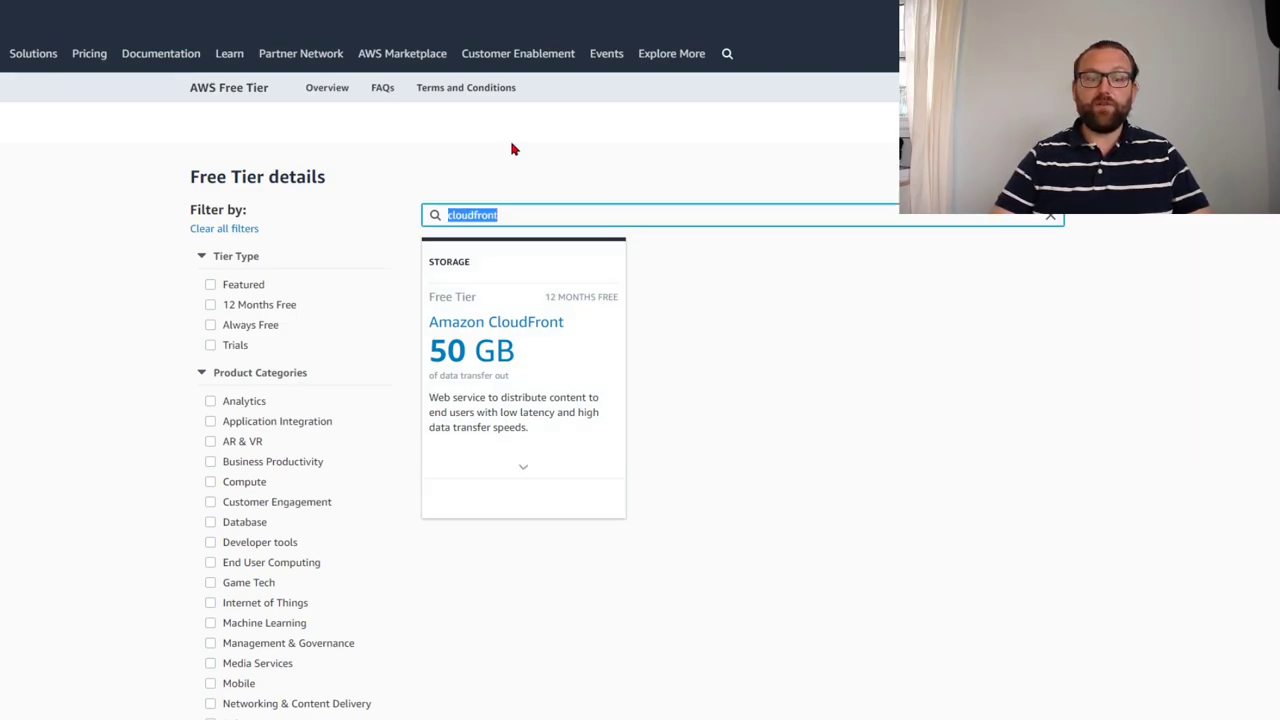
pyautogui.press('BackSpace')
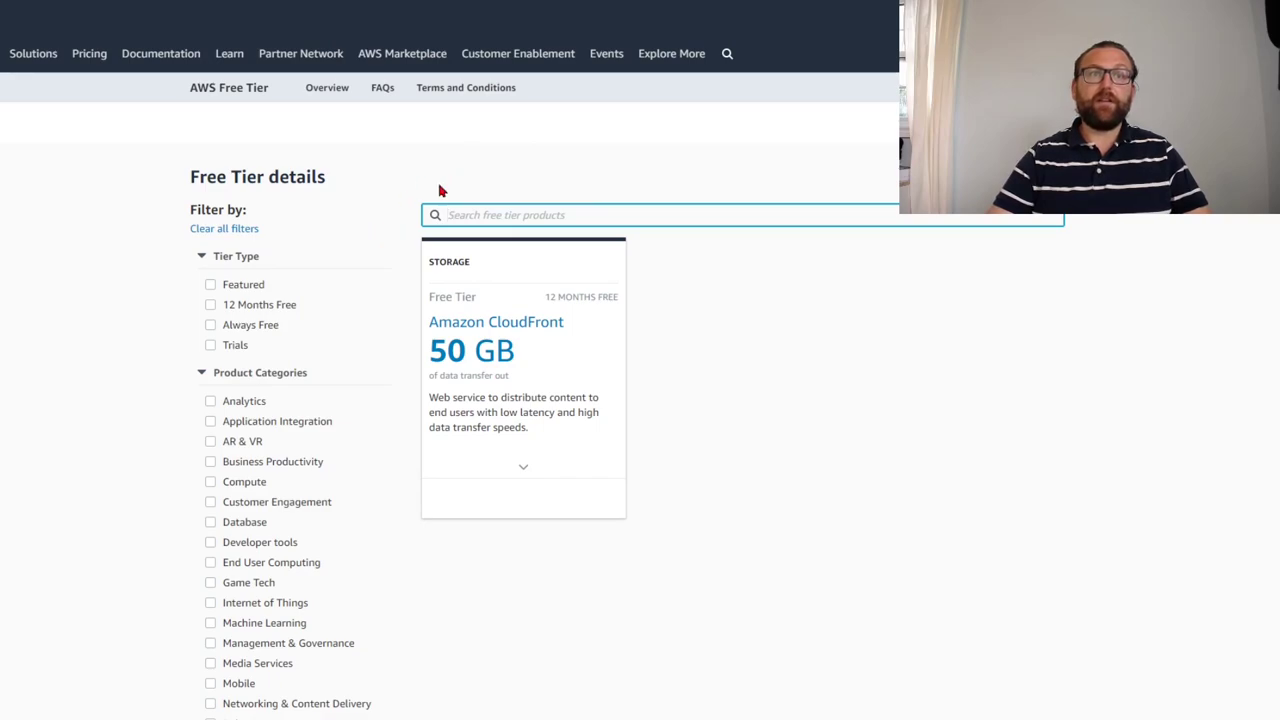
pyautogui.click(462, 316)
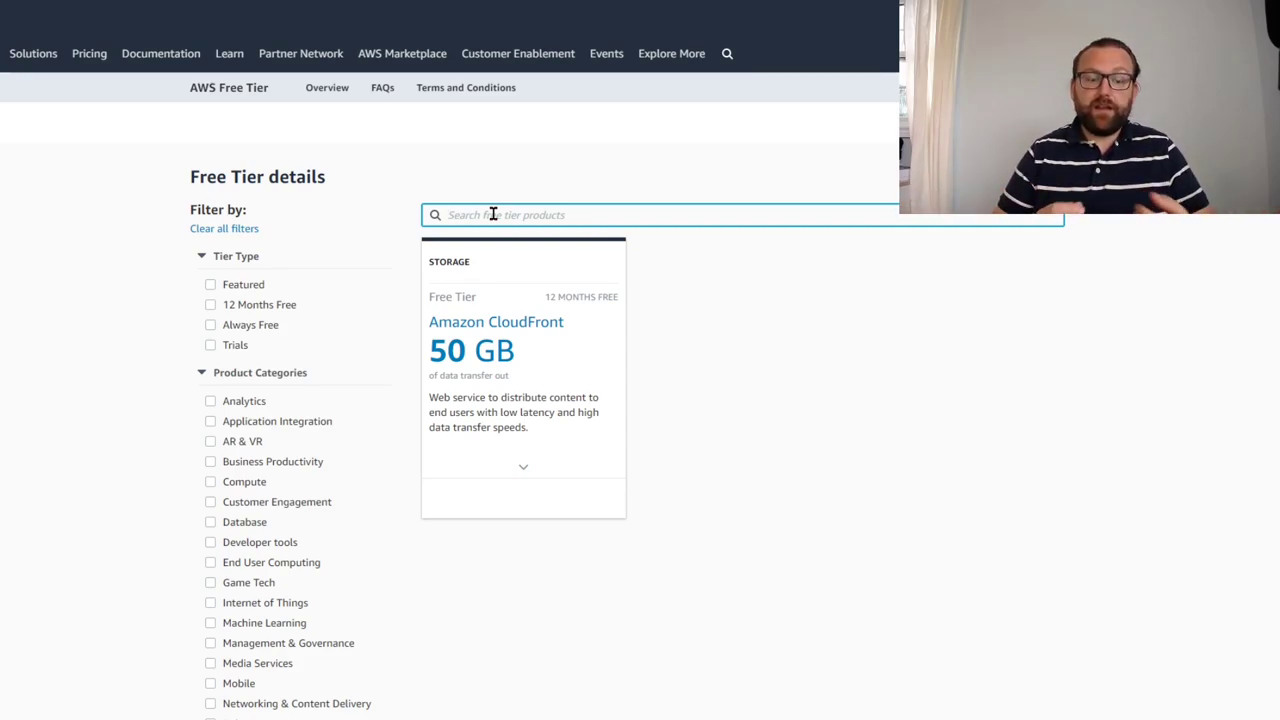
pyautogui.write('route53')
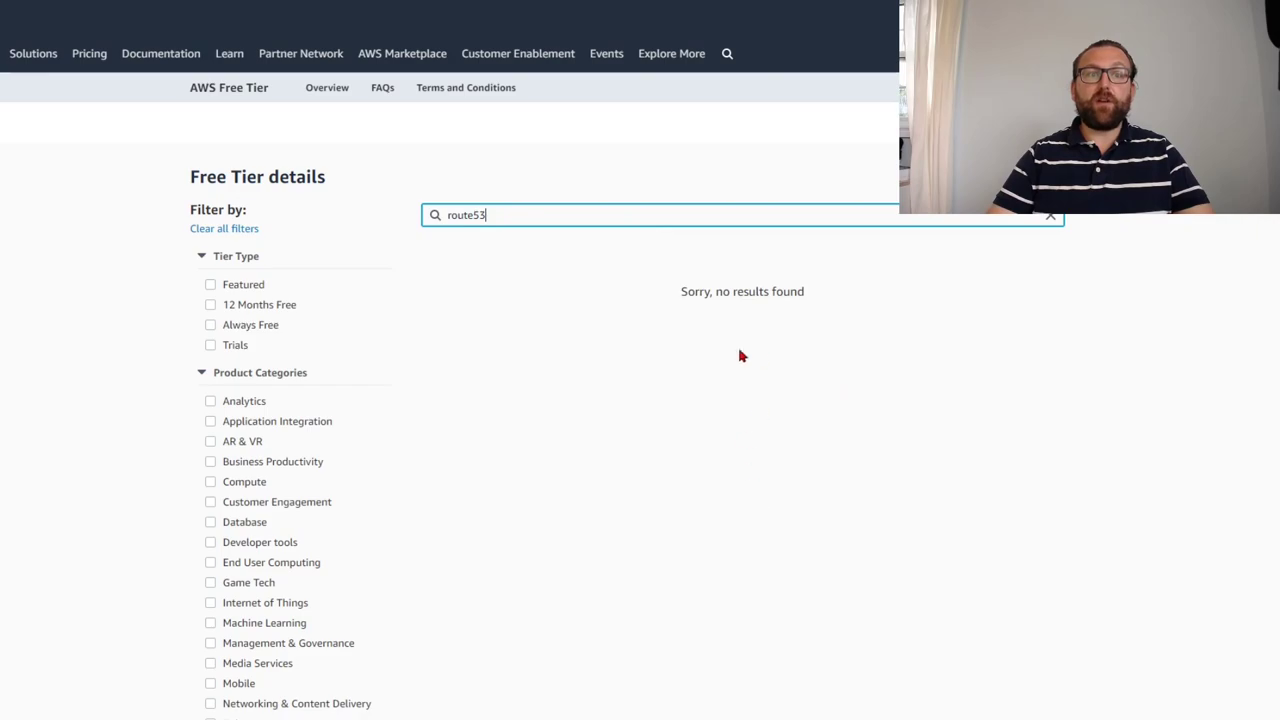
pyautogui.scroll(-1, 710, 354)
pyautogui.scroll(2, 710, 354)
# - Search the free tier products for lambda instead and examine the tier type and monthly limits of AWS Lambda
pyautogui.moveTo(515, 290); pyautogui.dragTo(300, 284)
pyautogui.press('BackSpace')
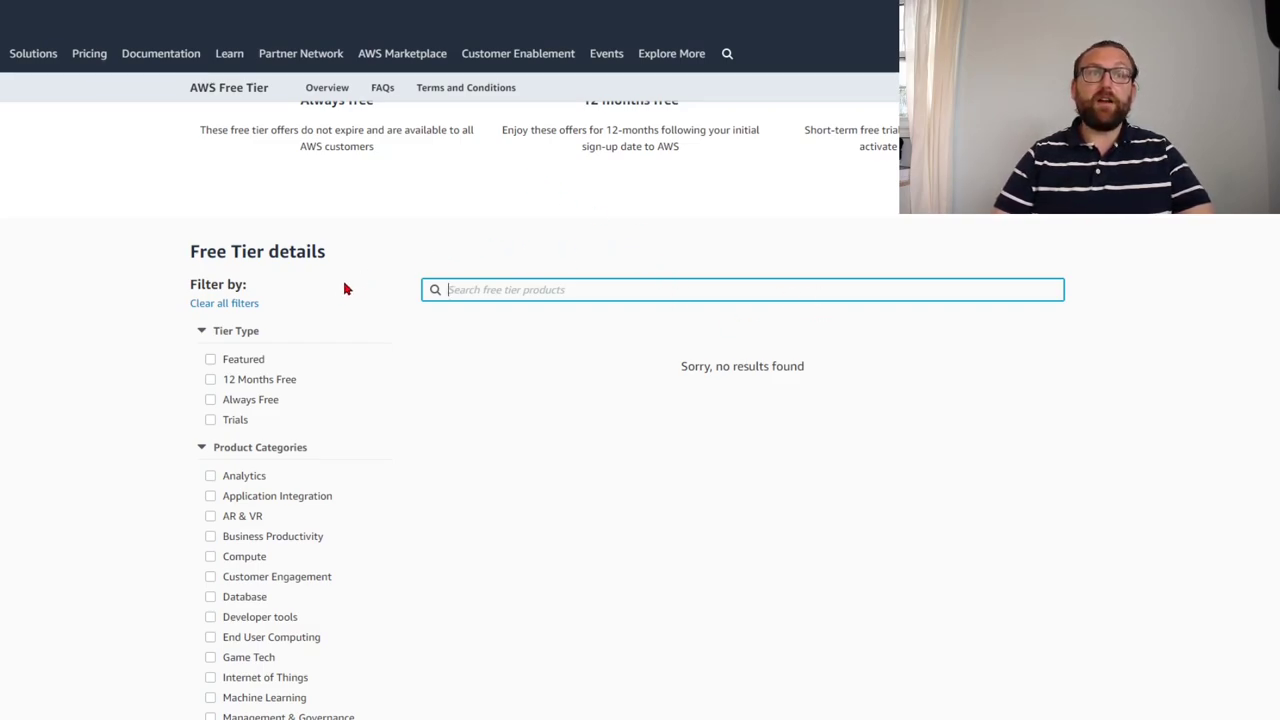
pyautogui.click(210, 380)
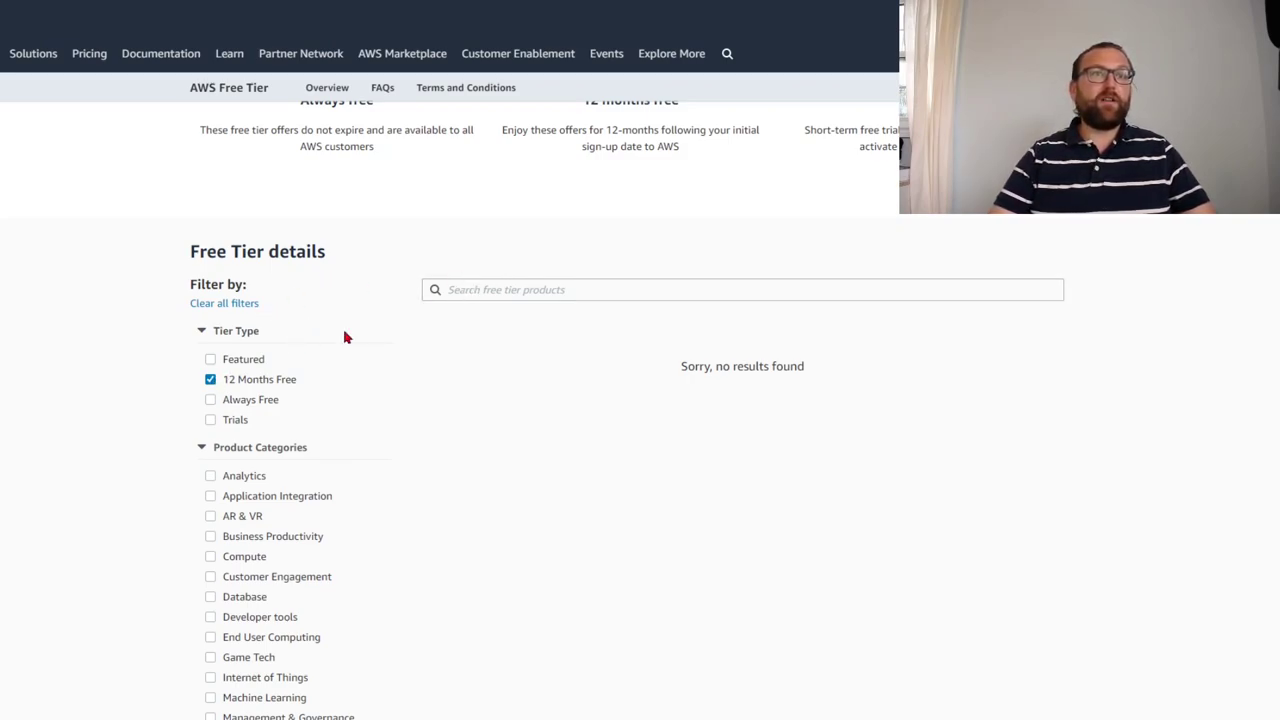
pyautogui.click(449, 289)
pyautogui.write('lambd')
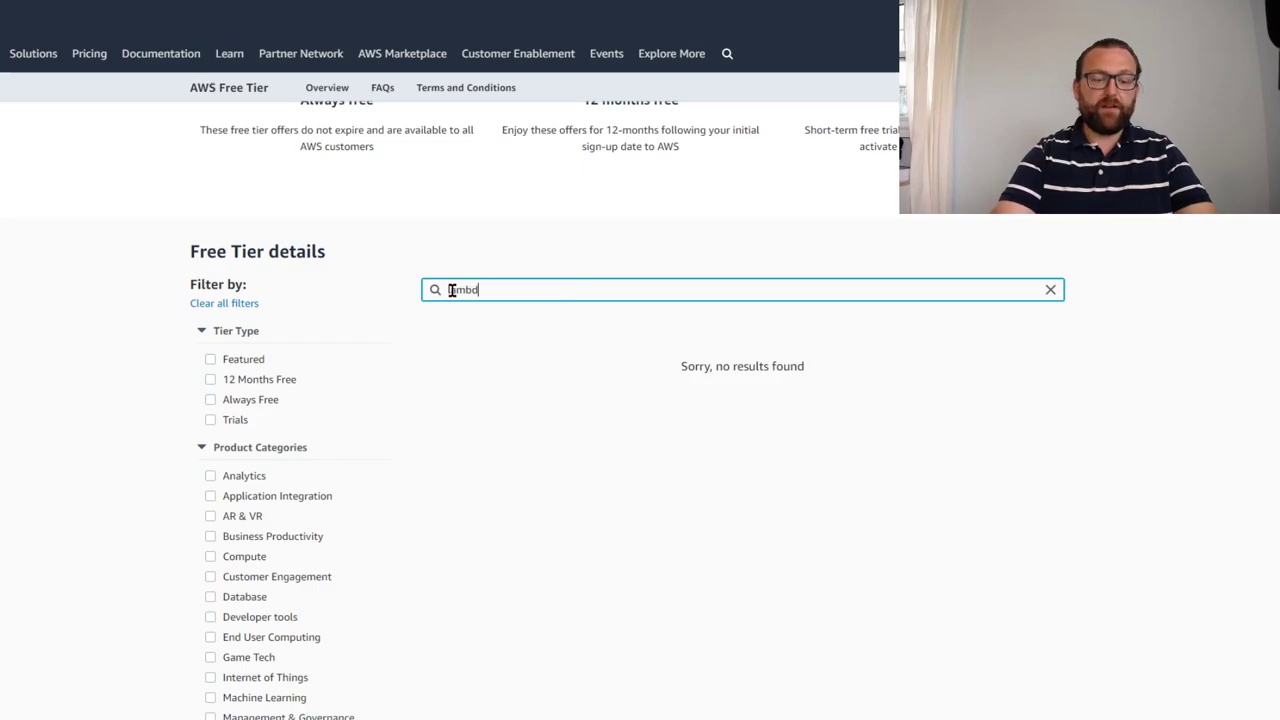
pyautogui.write('a')
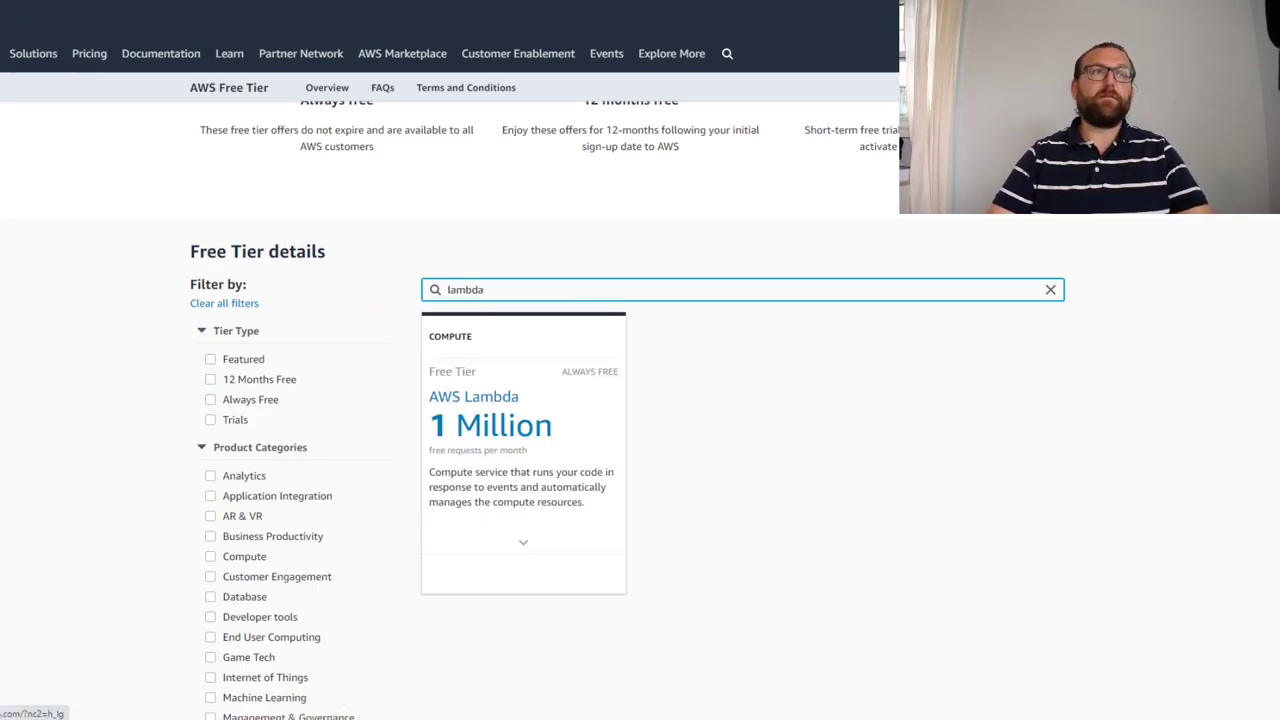
pyautogui.moveTo(491, 394)
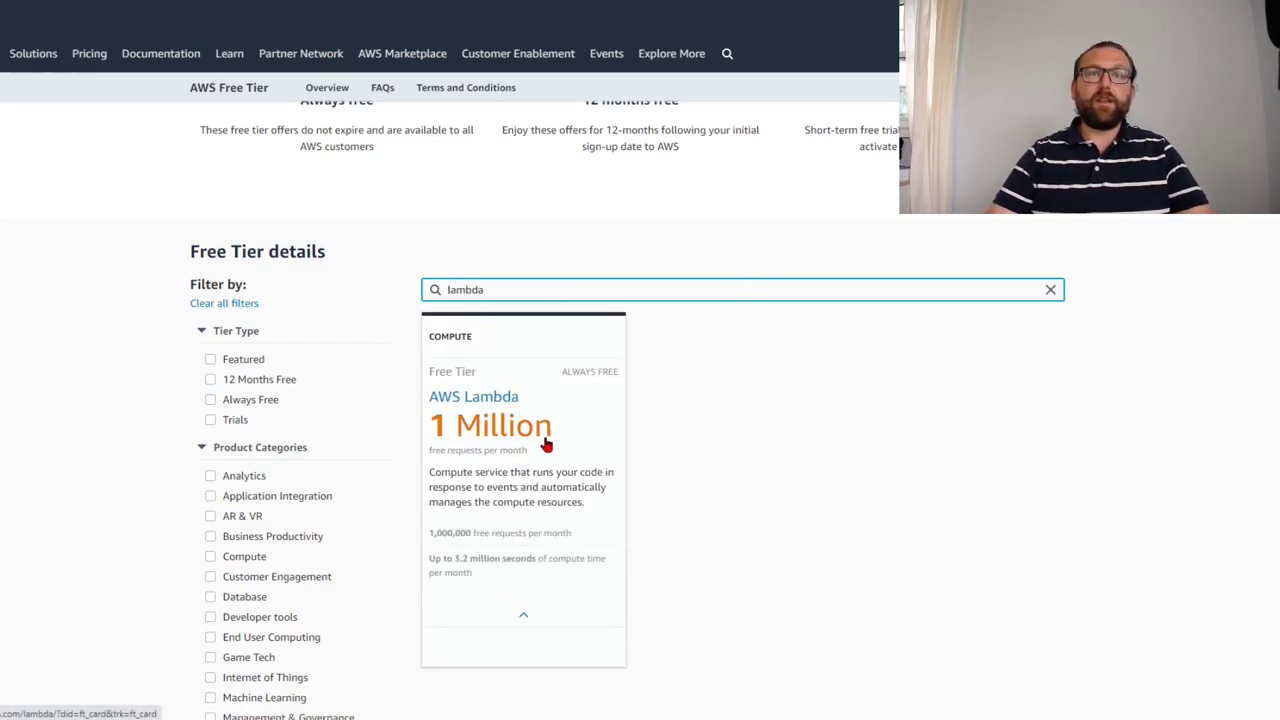
pyautogui.moveTo(562, 371); pyautogui.dragTo(628, 381)
pyautogui.moveTo(534, 557)
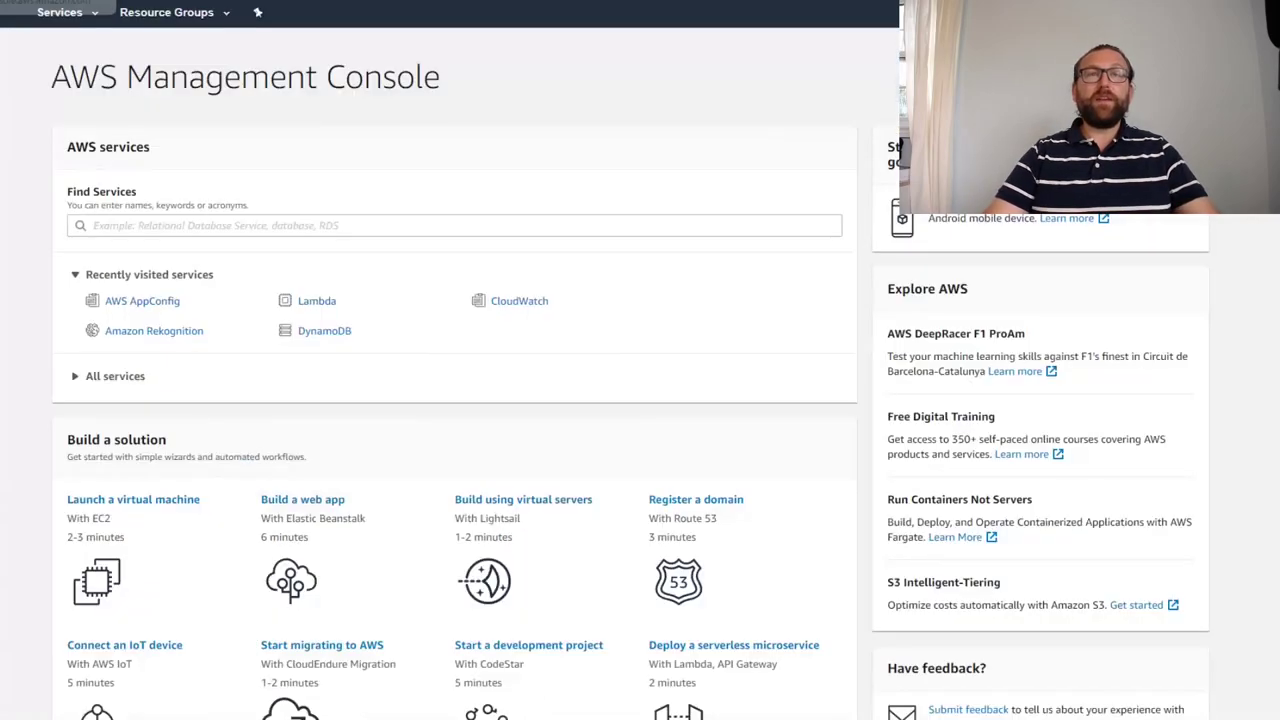
# - Find the S3 service in the AWS Management Console and open it
pyautogui.click(253, 222)
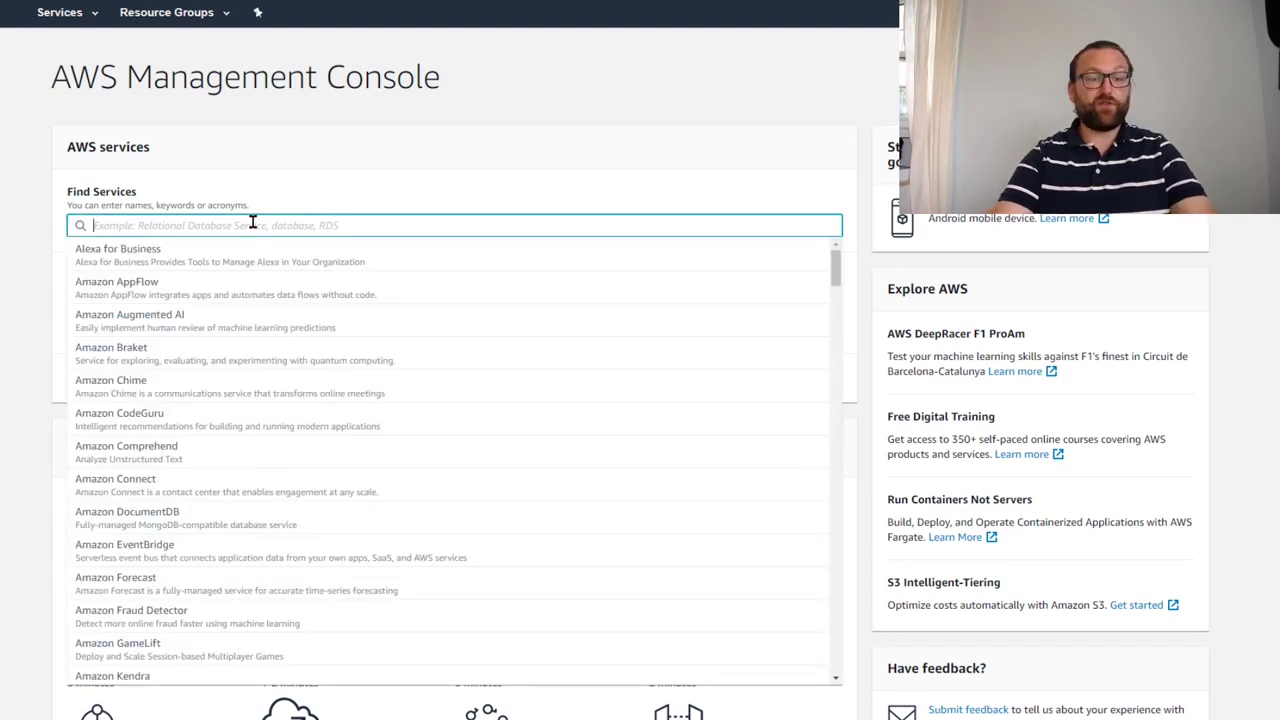
pyautogui.write('s3')
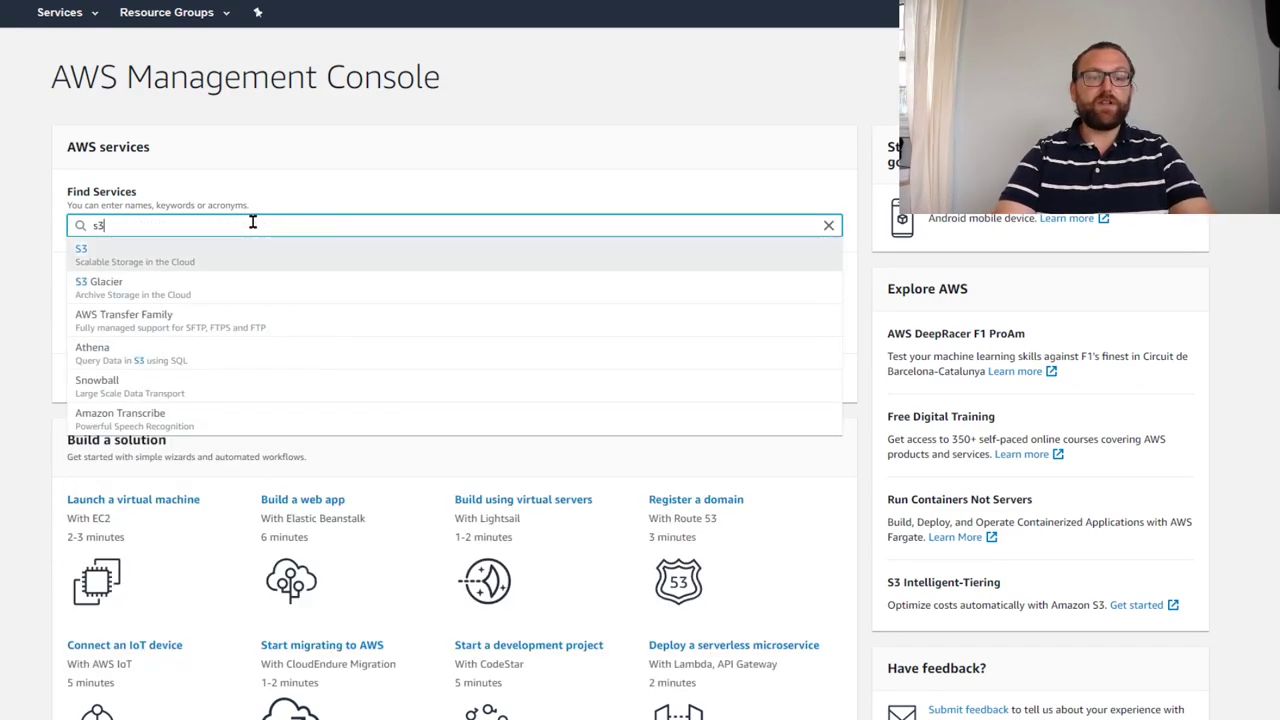
pyautogui.click(178, 268)
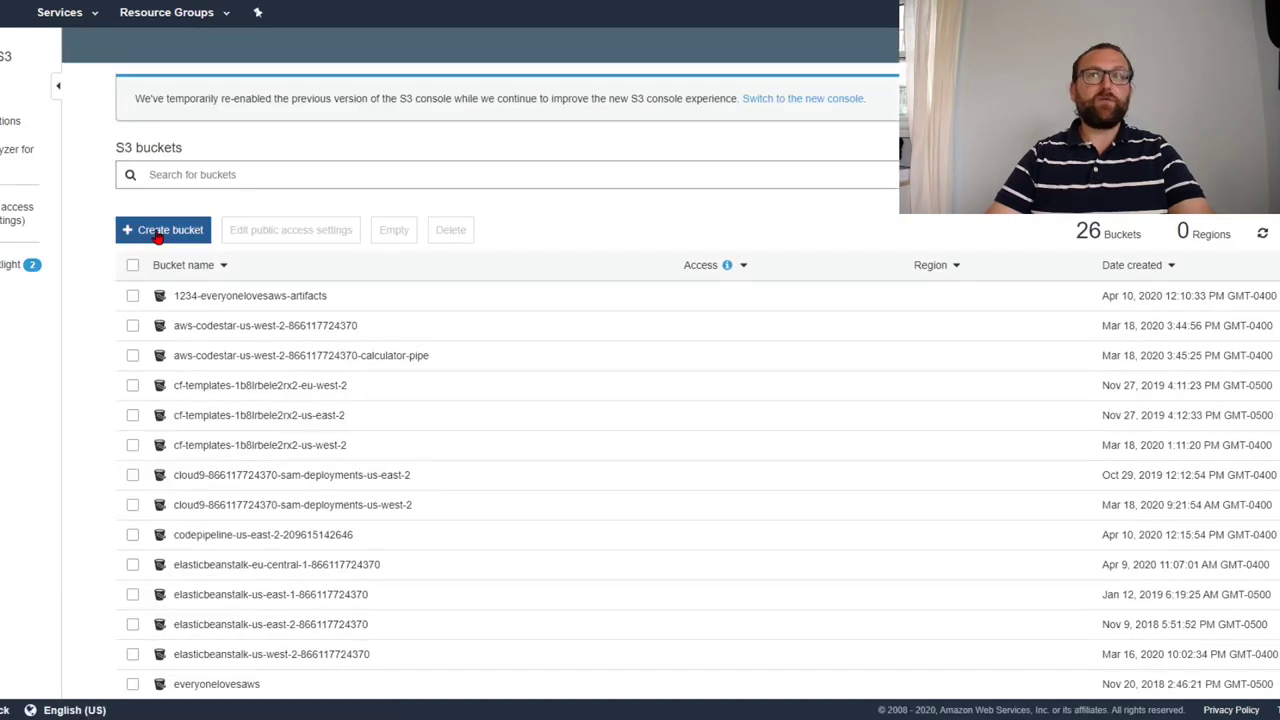
# - Start creating a new S3 bucket named demobucket-atria
pyautogui.click(157, 236)
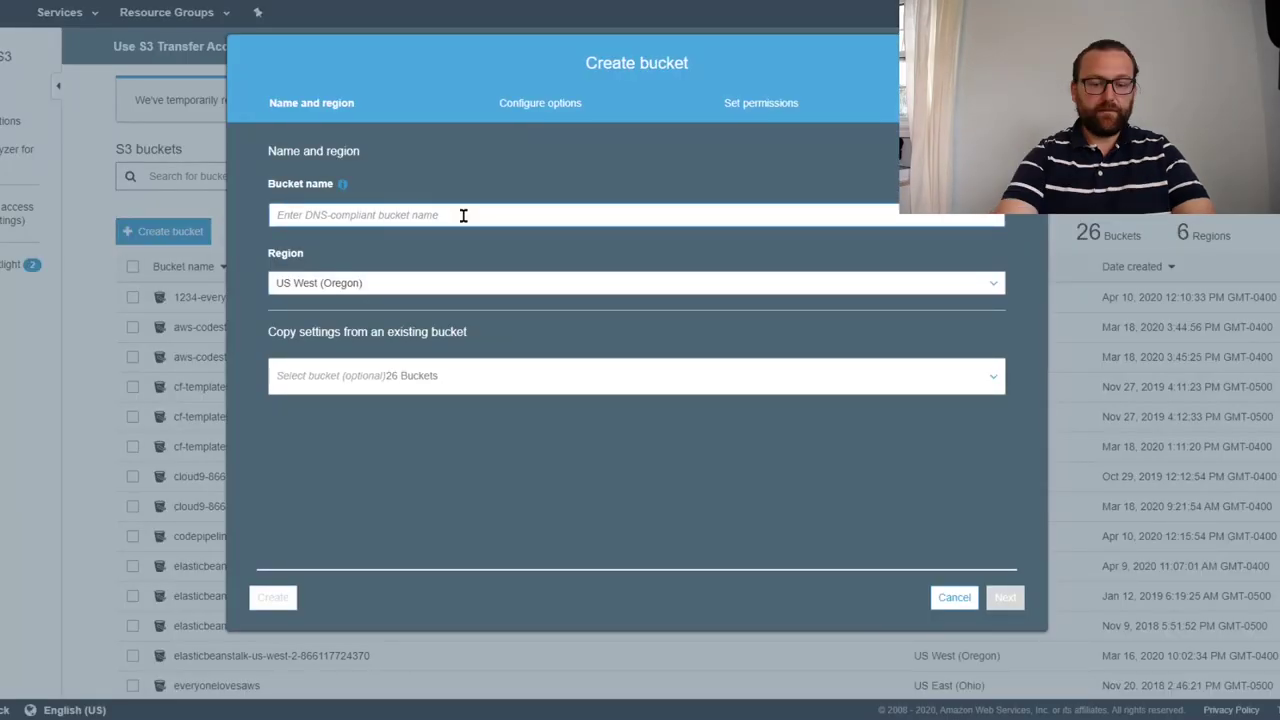
pyautogui.write('demobucket')
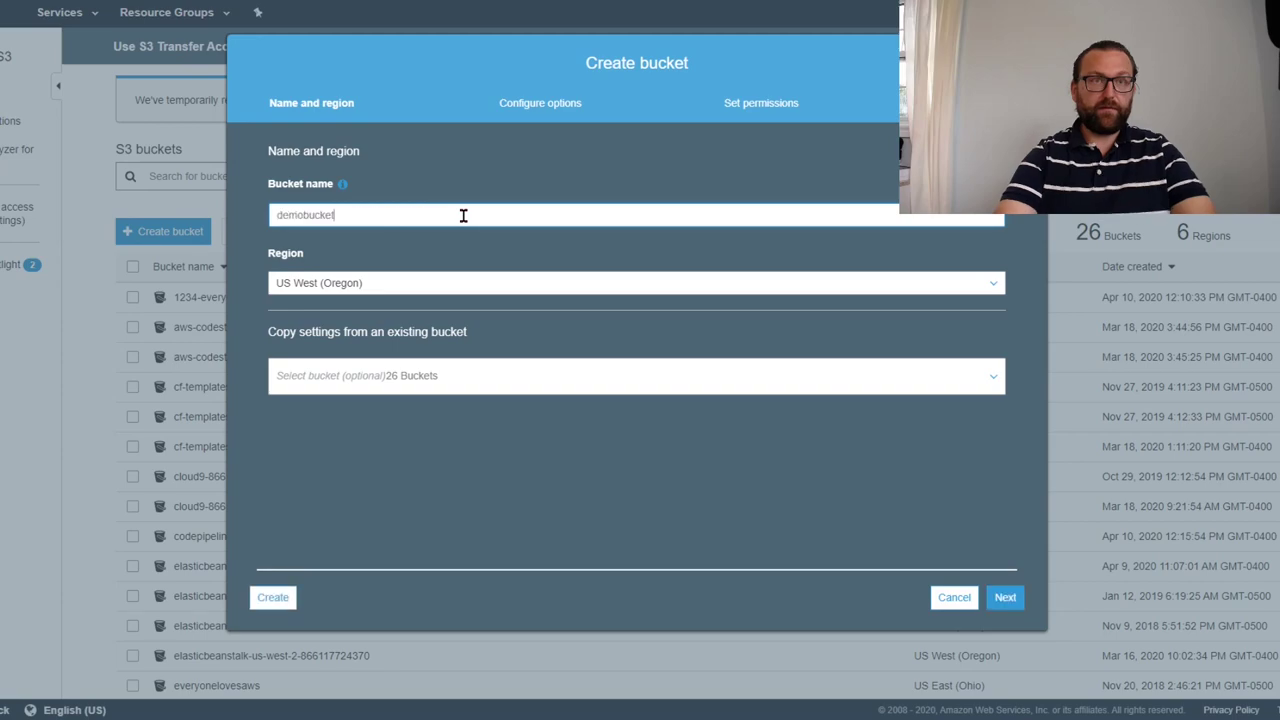
pyautogui.write('-a')
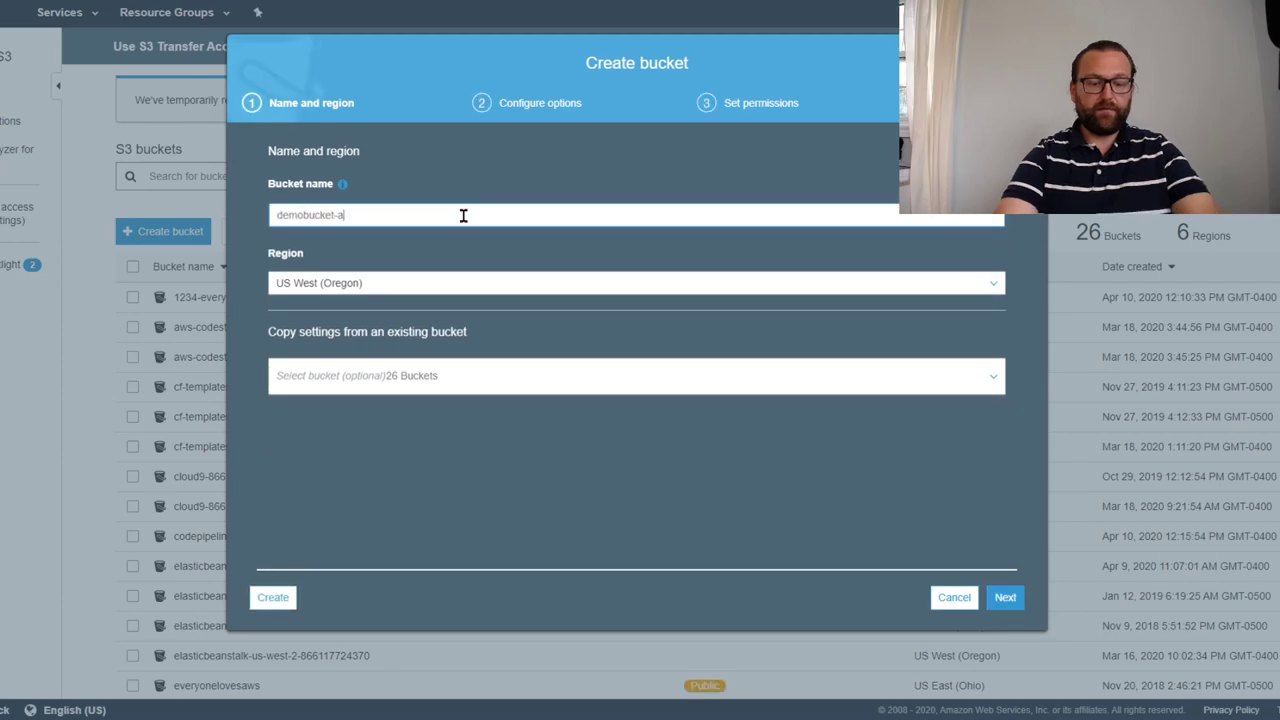
pyautogui.write('tria')
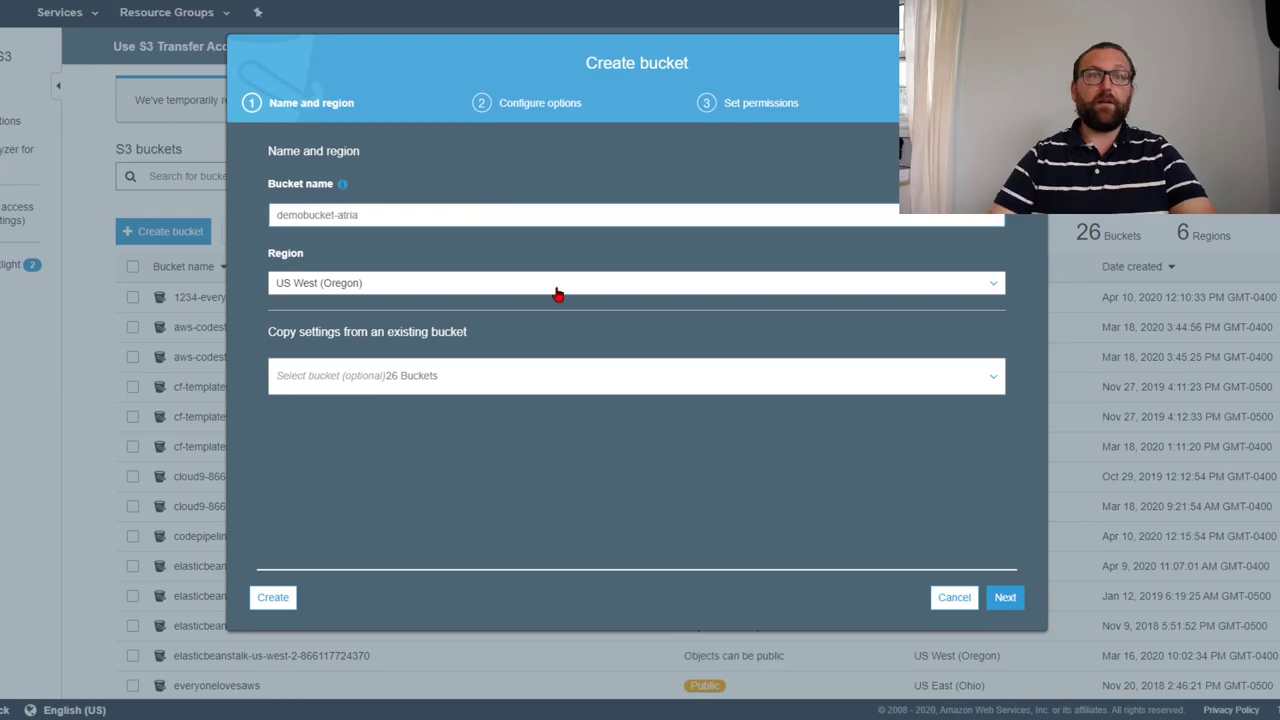
# - Set the bucket's region to Canada (Central) and continue to the configuration options
pyautogui.click(557, 286)
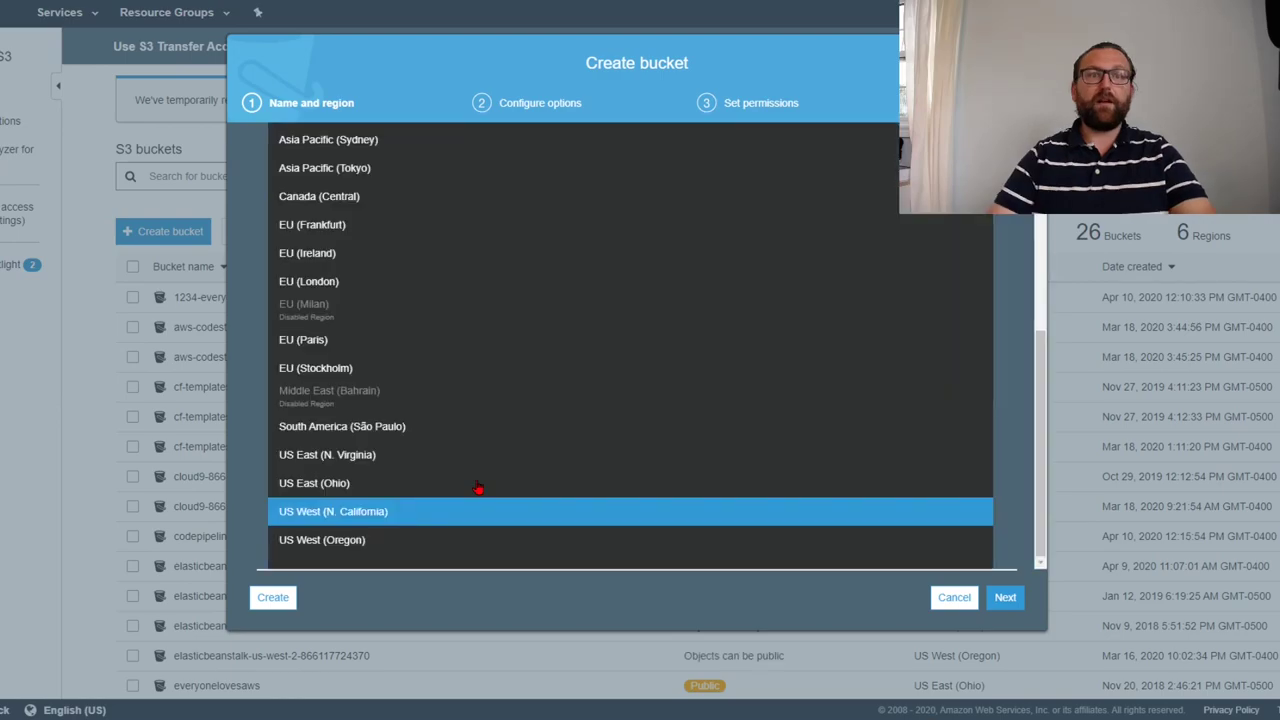
pyautogui.scroll(5, 480, 480)
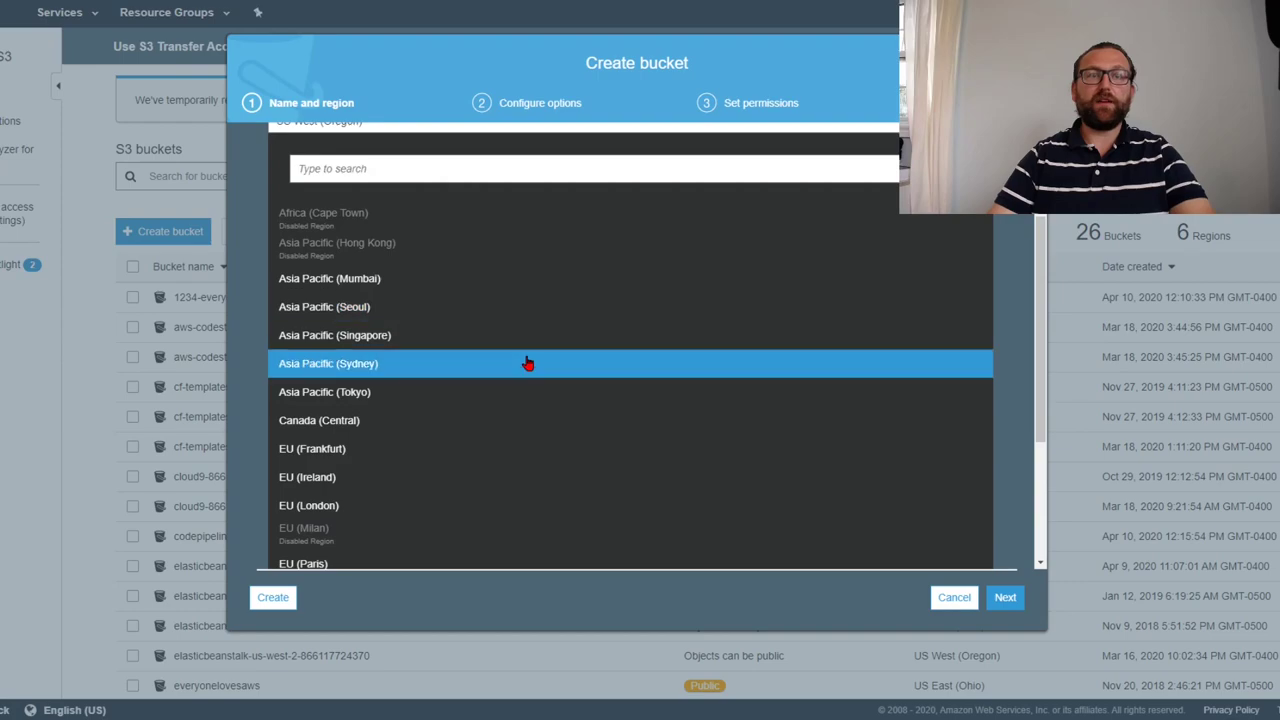
pyautogui.scroll(-1, 528, 364)
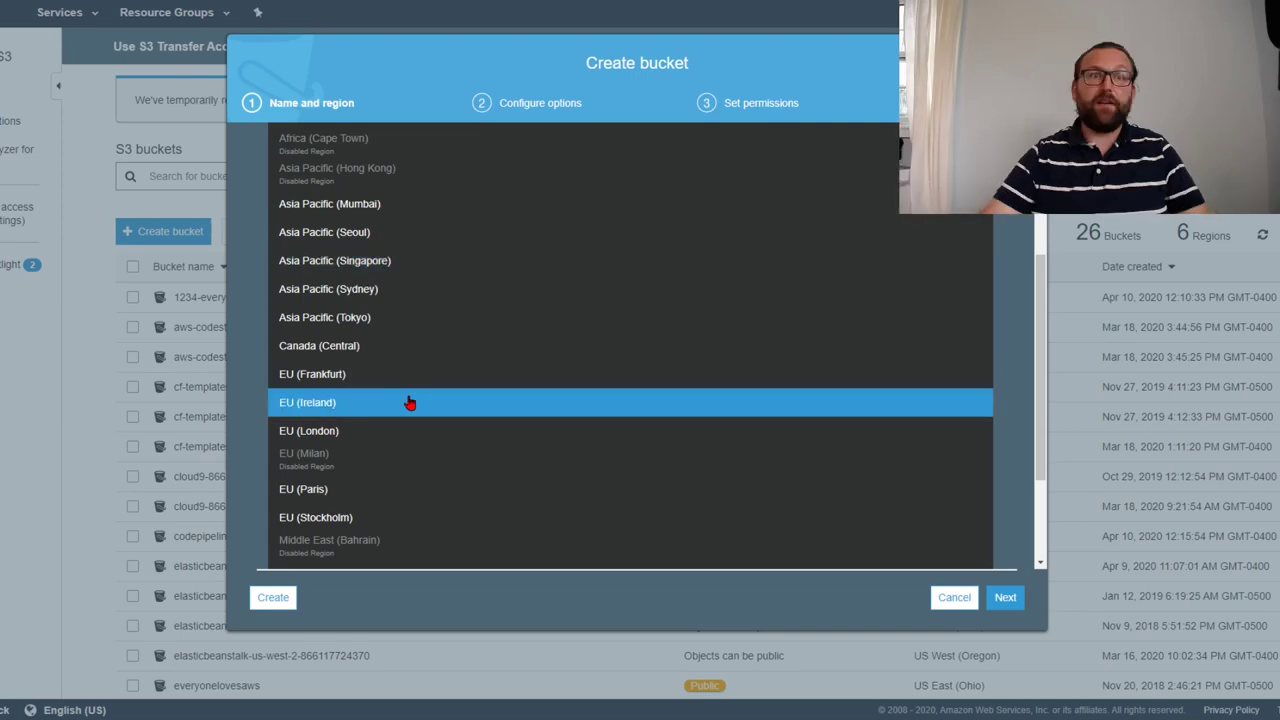
pyautogui.scroll(-1, 380, 370)
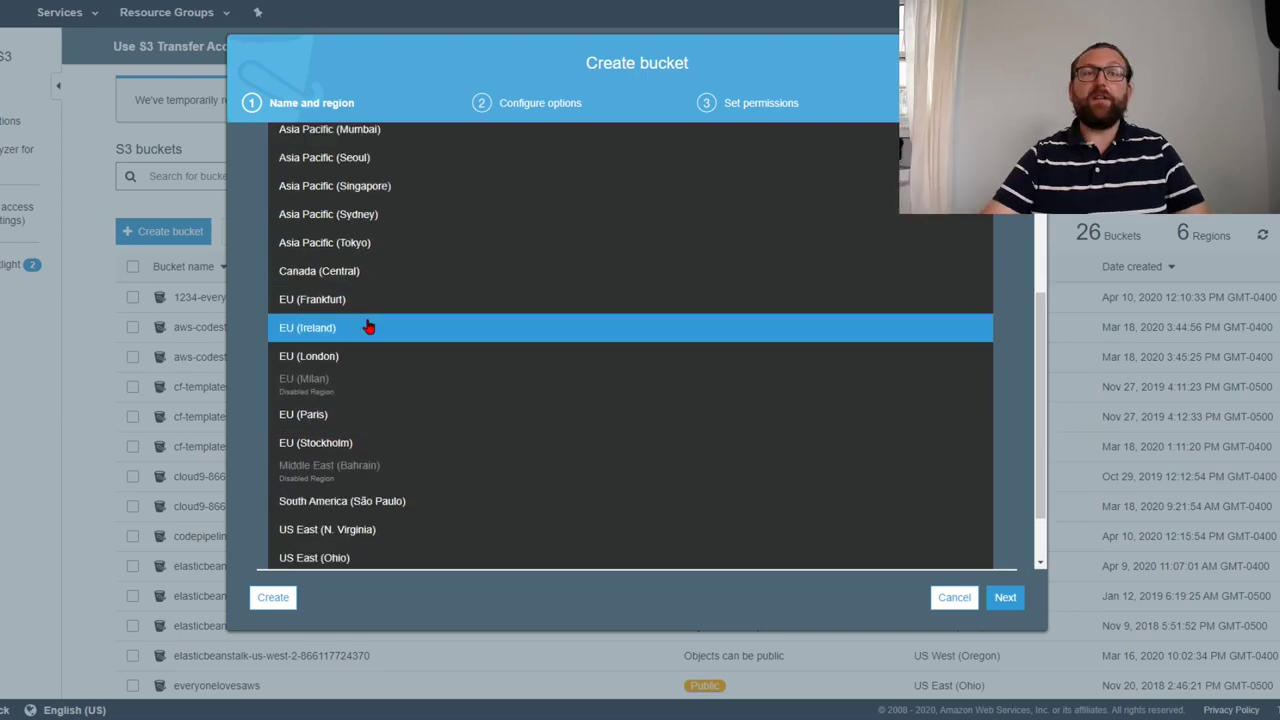
pyautogui.scroll(-1, 368, 327)
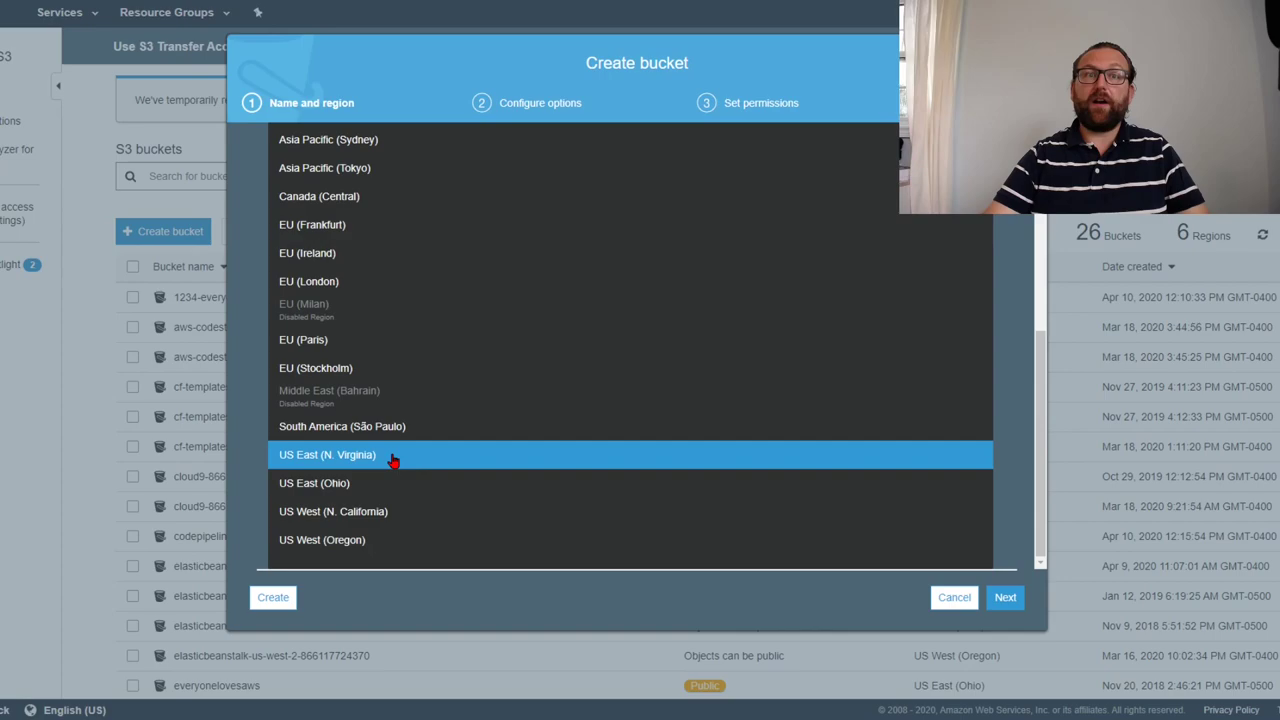
pyautogui.scroll(3, 425, 381)
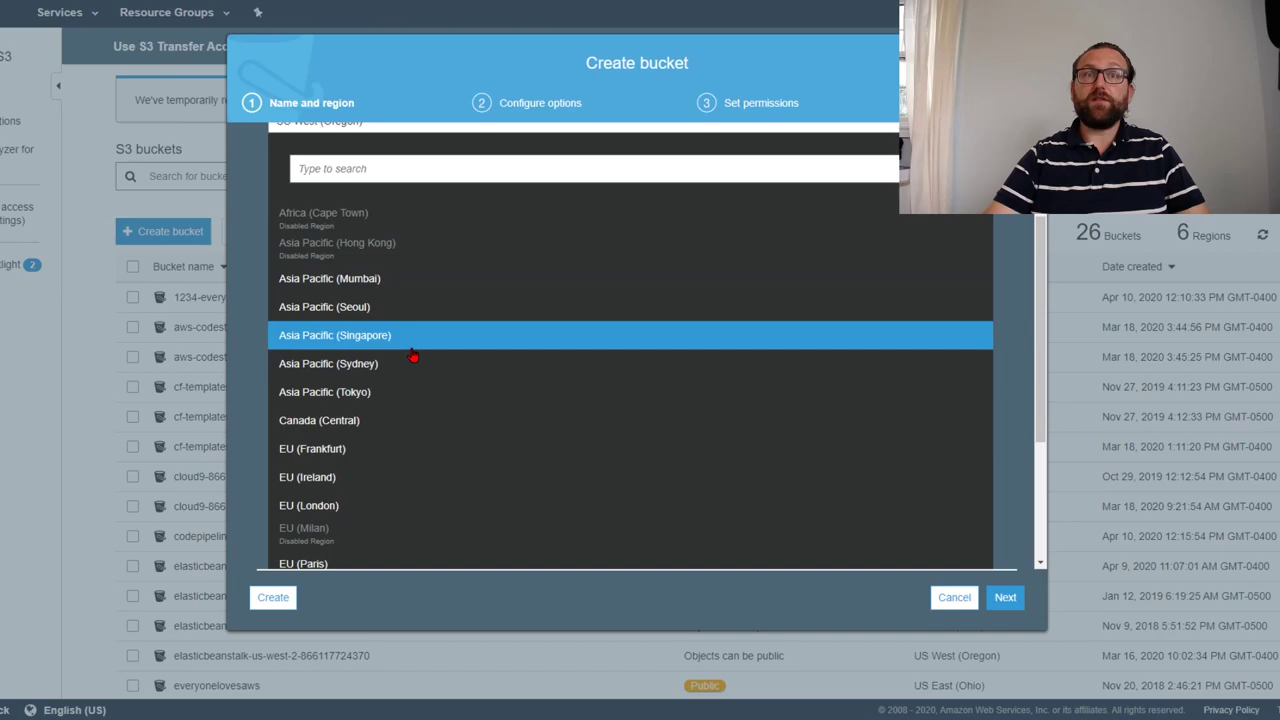
pyautogui.click(418, 422)
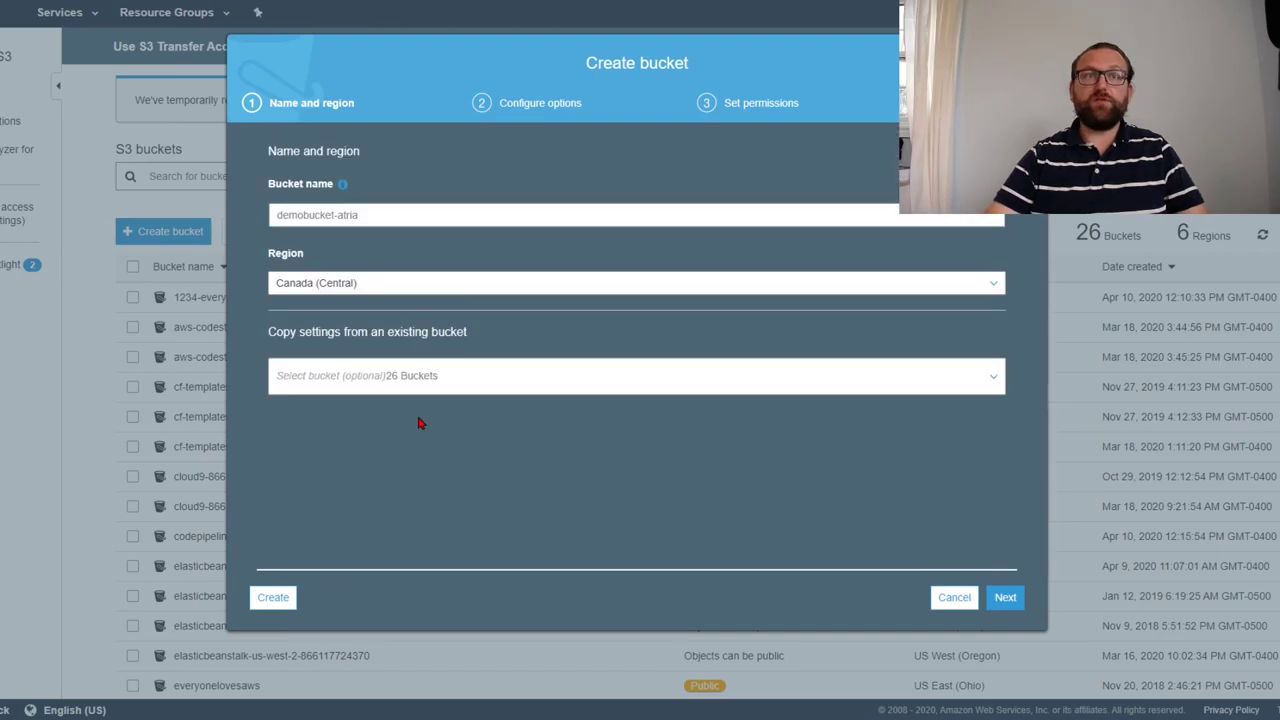
pyautogui.click(1005, 603)
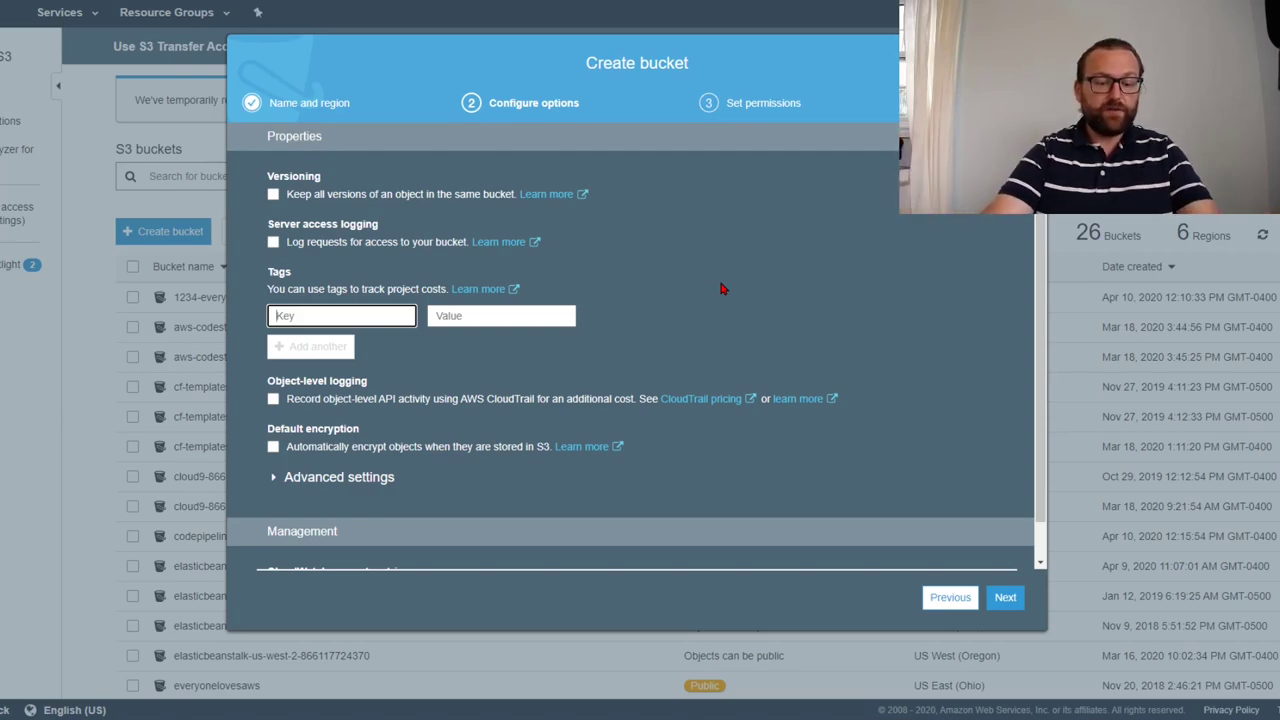
# - Add two tags to the bucket: purpose with value demo, and client with value atria
pyautogui.write('purpose')
pyautogui.press('Tab')
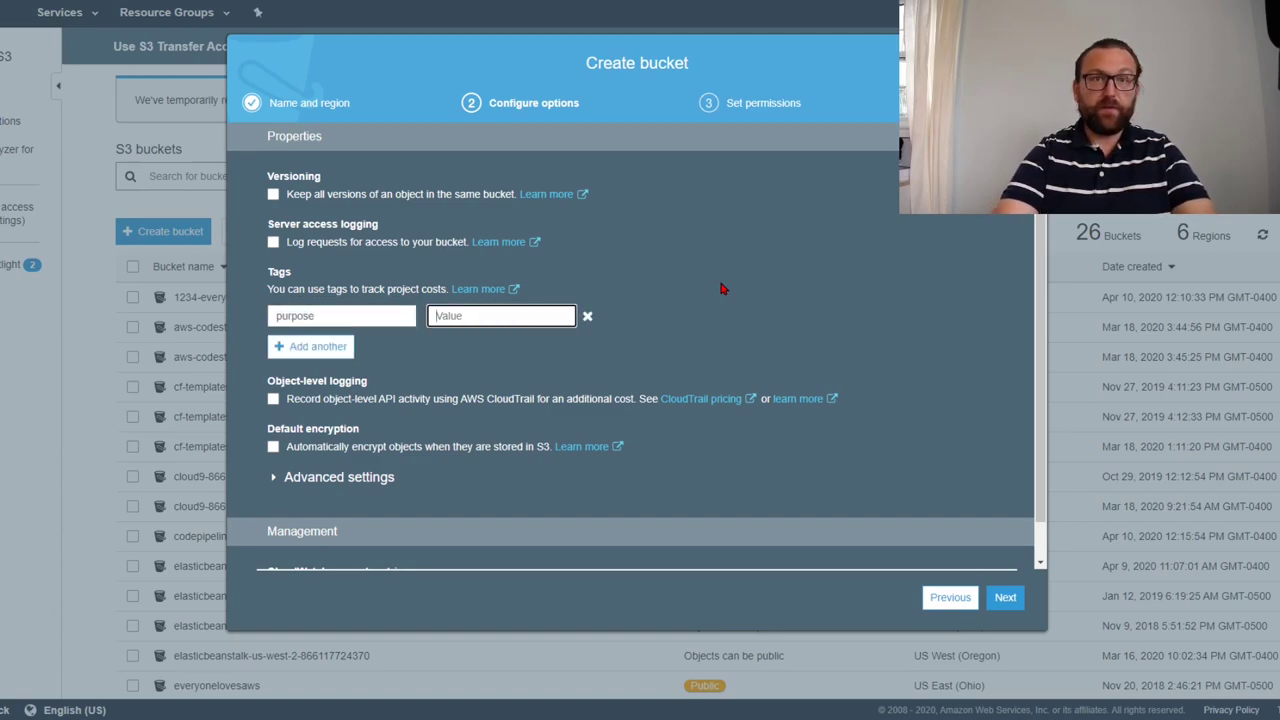
pyautogui.write('demo')
pyautogui.click(315, 350)
pyautogui.write('client')
pyautogui.press('Tab')
pyautogui.write('atria')
# - Add a date tag with value 2020-06-03 and an owner tag with the owner's first name
pyautogui.click(325, 385)
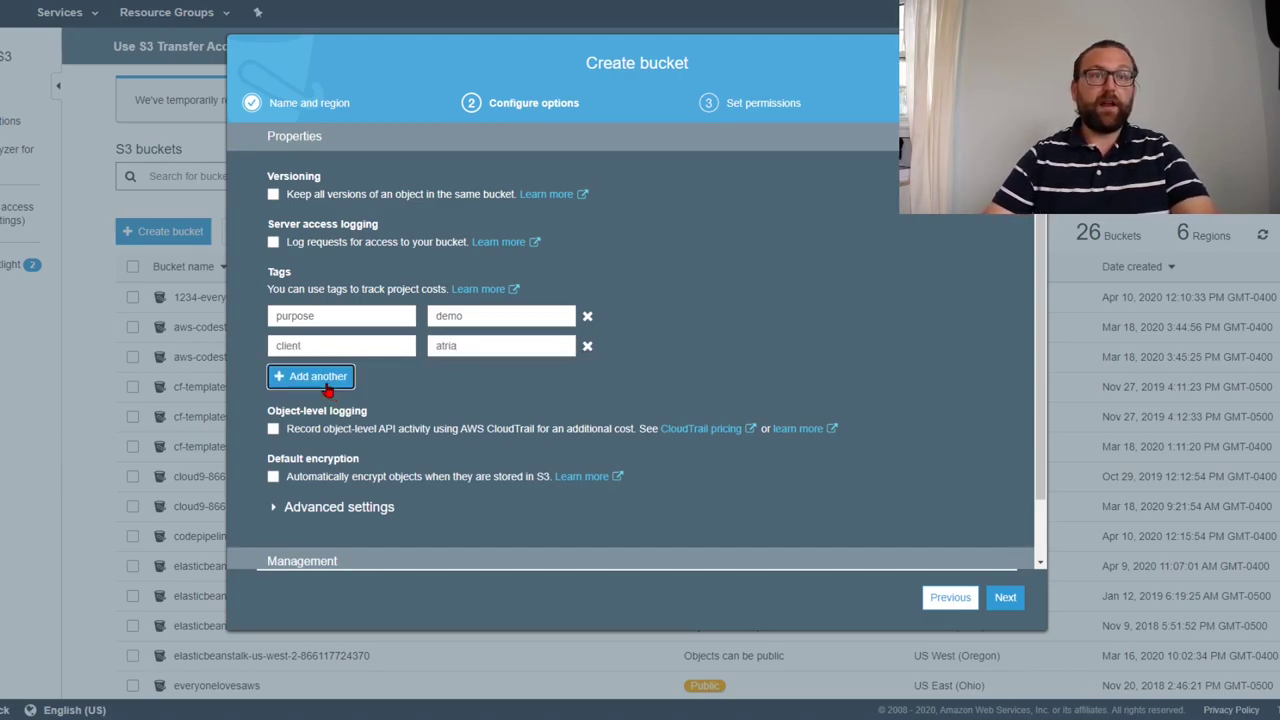
pyautogui.write('date')
pyautogui.press('Tab')
pyautogui.write('2020')
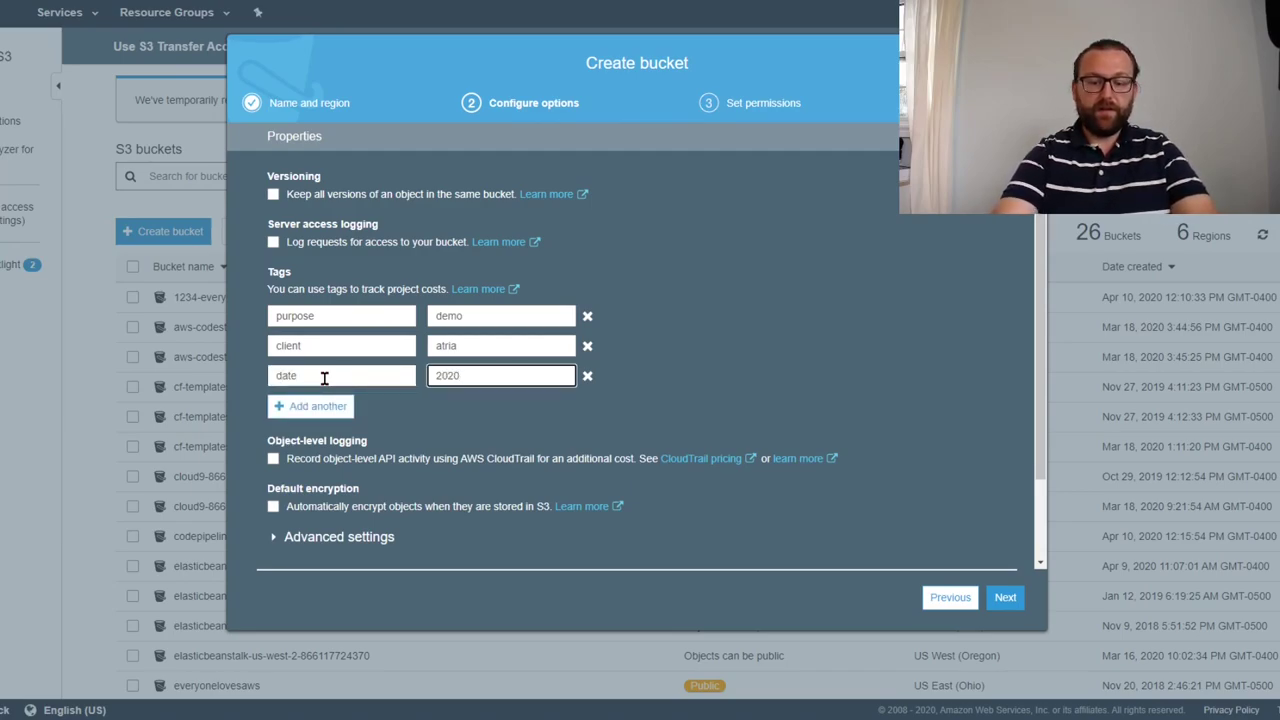
pyautogui.write('-06-03')
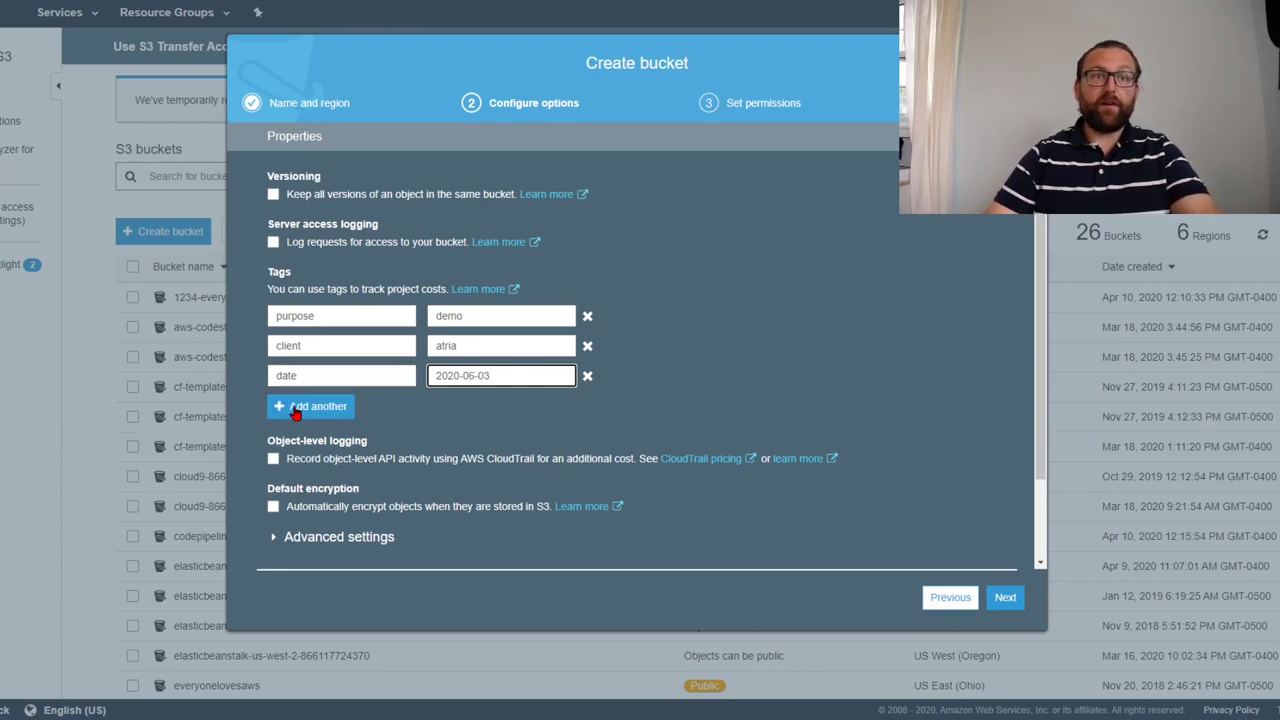
pyautogui.click(296, 408)
pyautogui.write('owner')
pyautogui.press('Tab')
pyautogui.write('Marko')
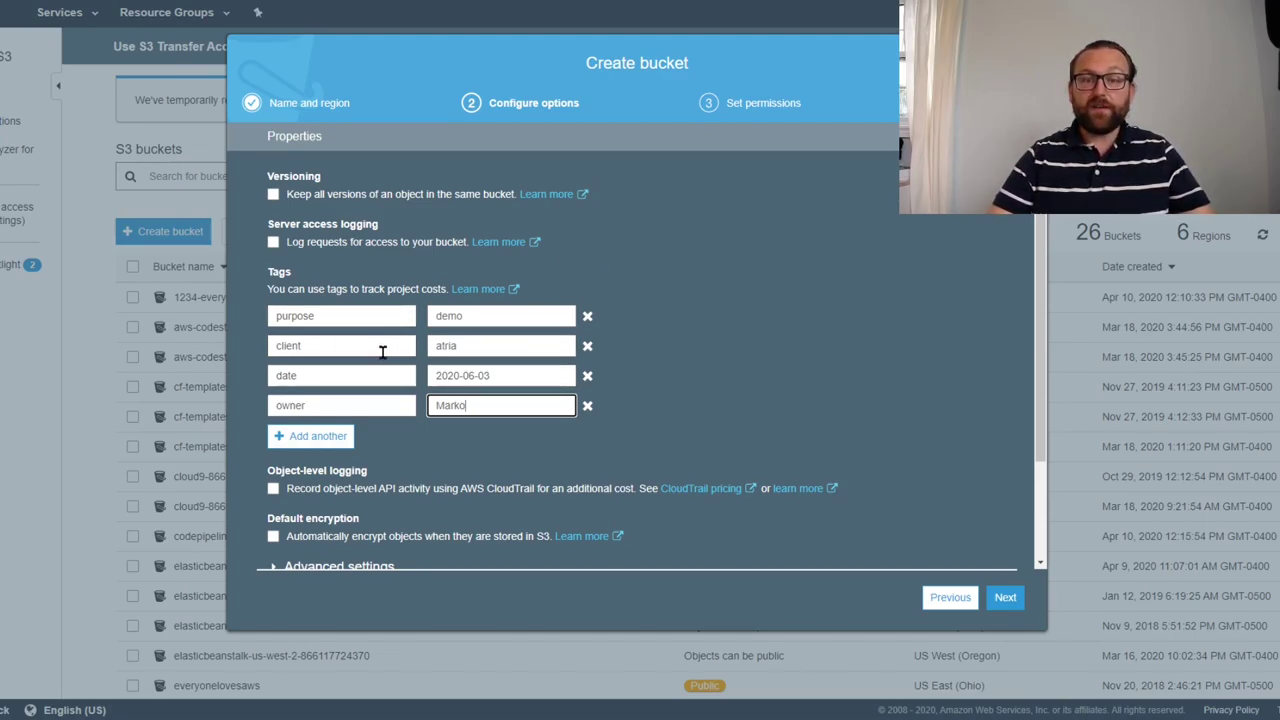
# - Enable versioning so that all versions of an object are kept in the bucket
pyautogui.click(331, 315)
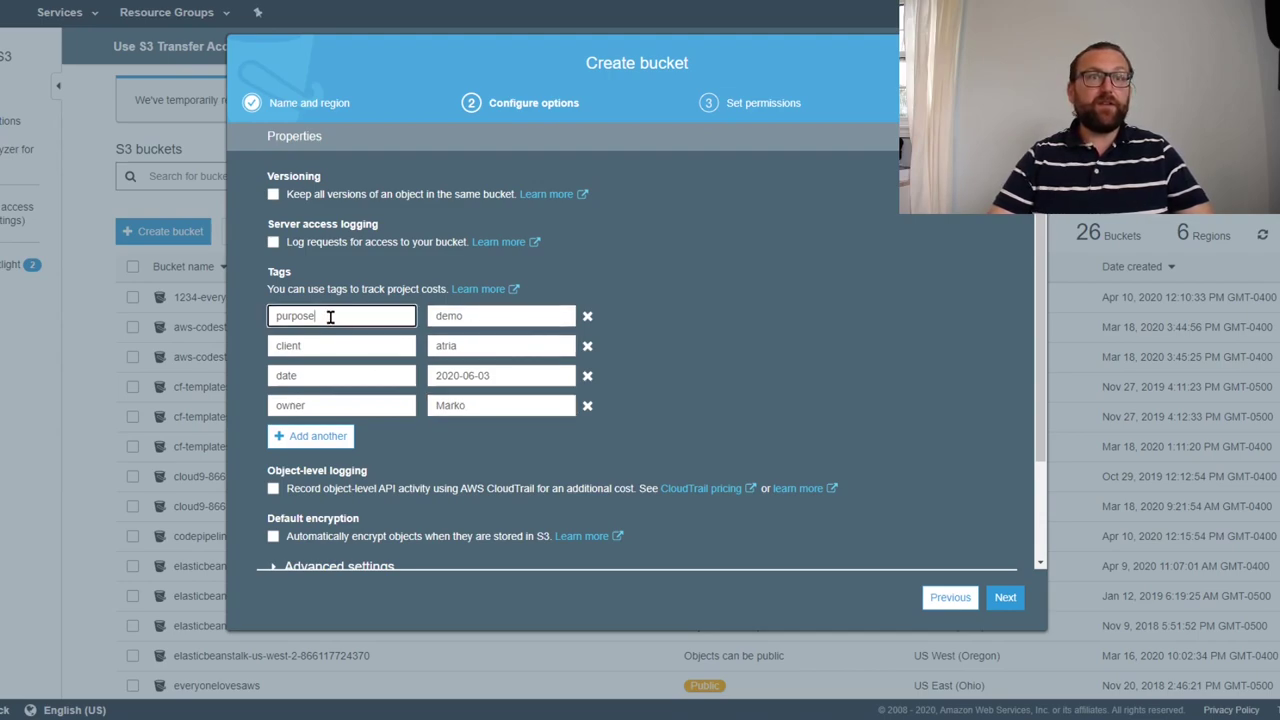
pyautogui.click(494, 319)
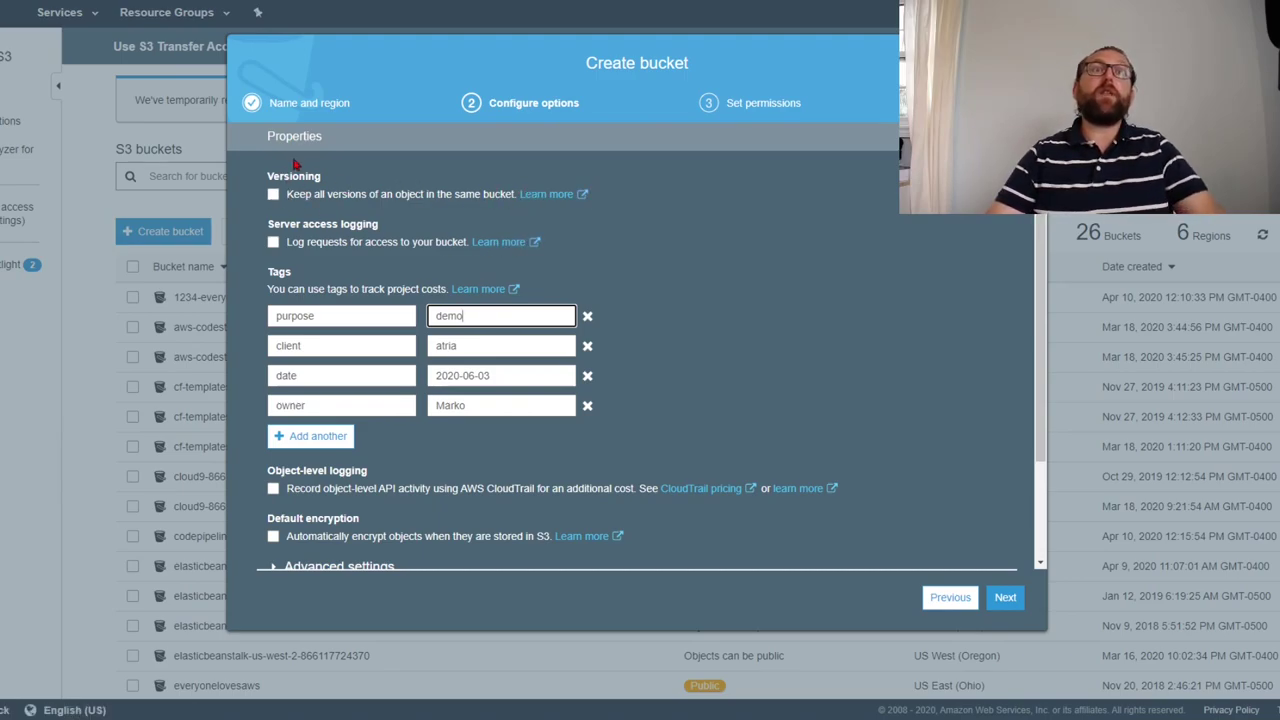
pyautogui.click(273, 195)
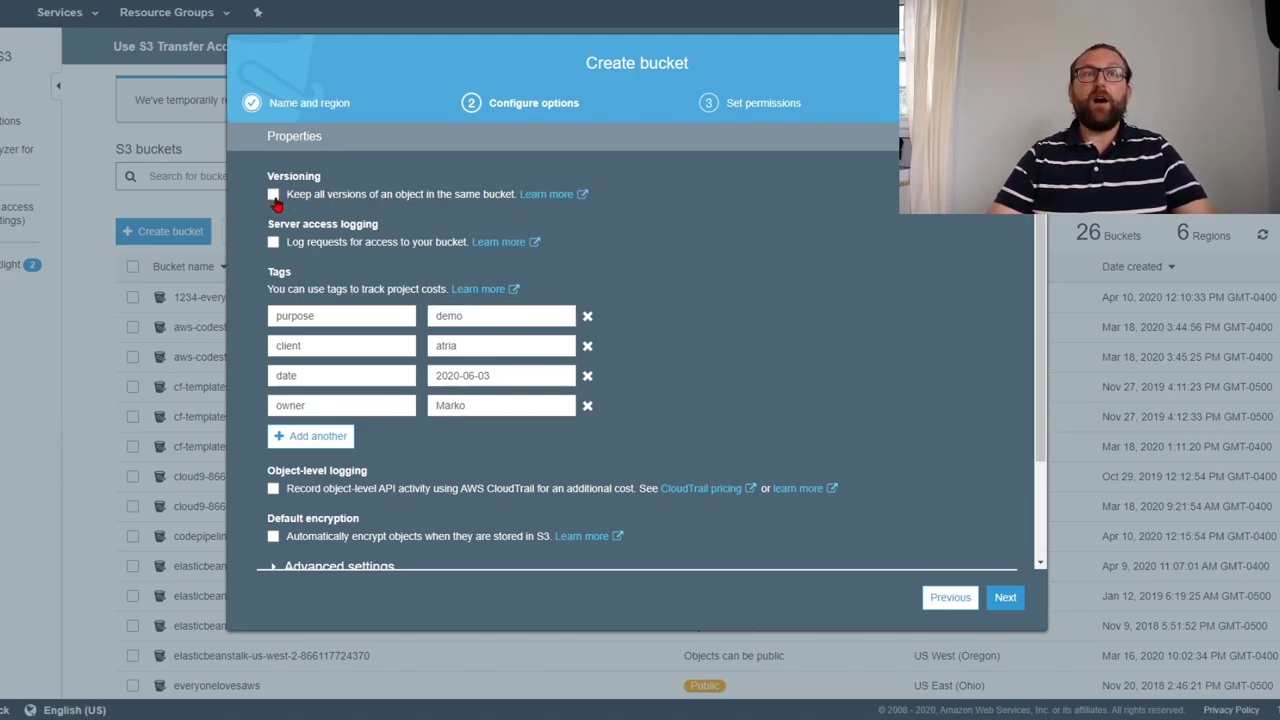
pyautogui.click(273, 195)
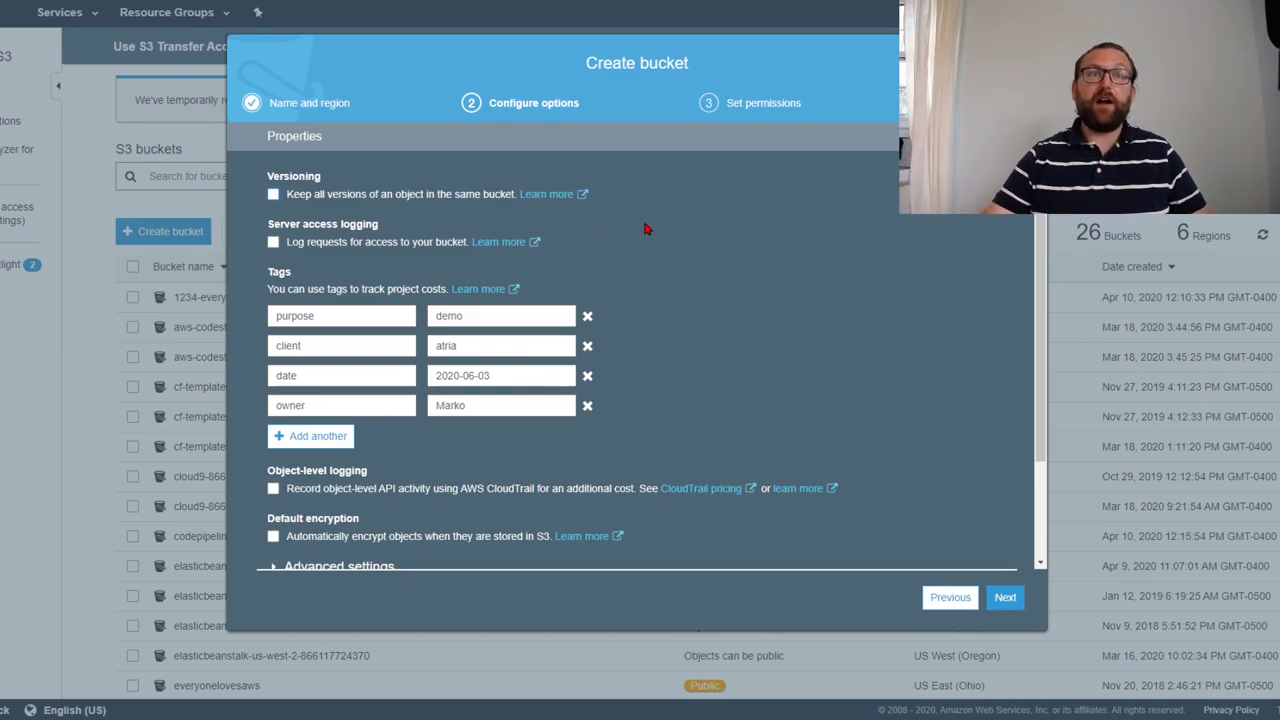
pyautogui.click(271, 195)
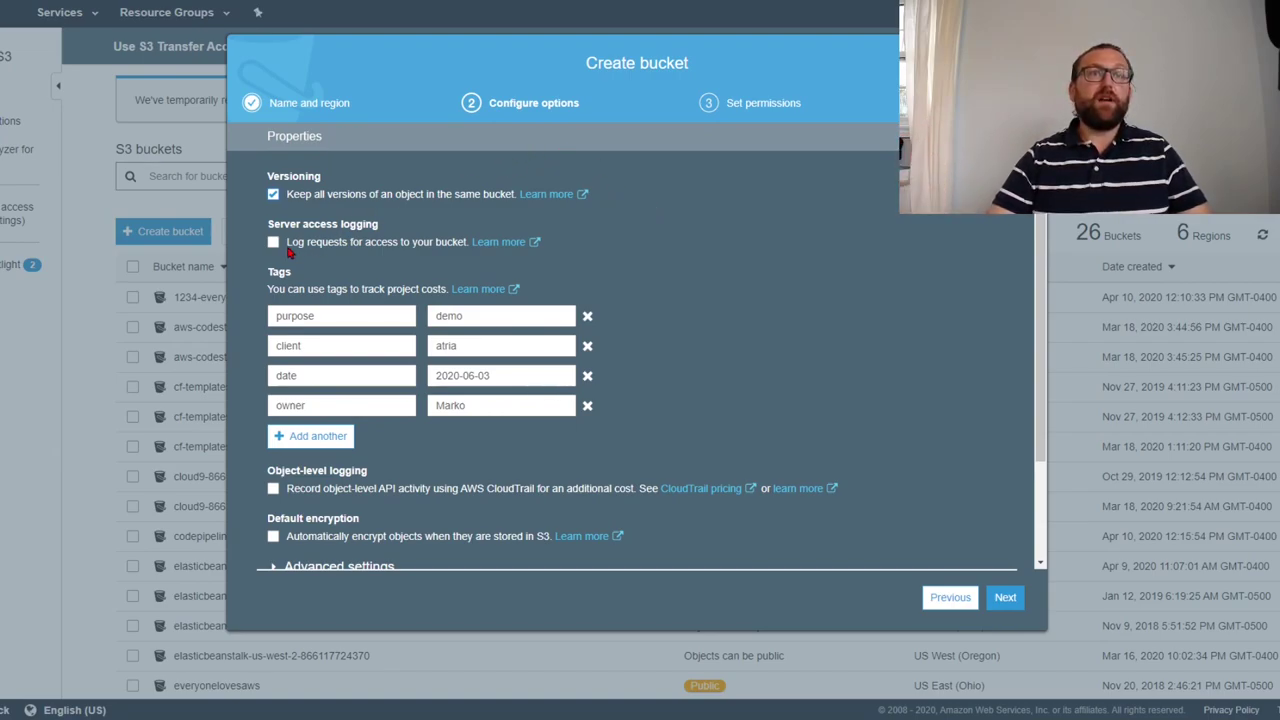
# - Try automatic default encryption of stored objects, and turn it back off
pyautogui.moveTo(268, 224); pyautogui.dragTo(400, 234)
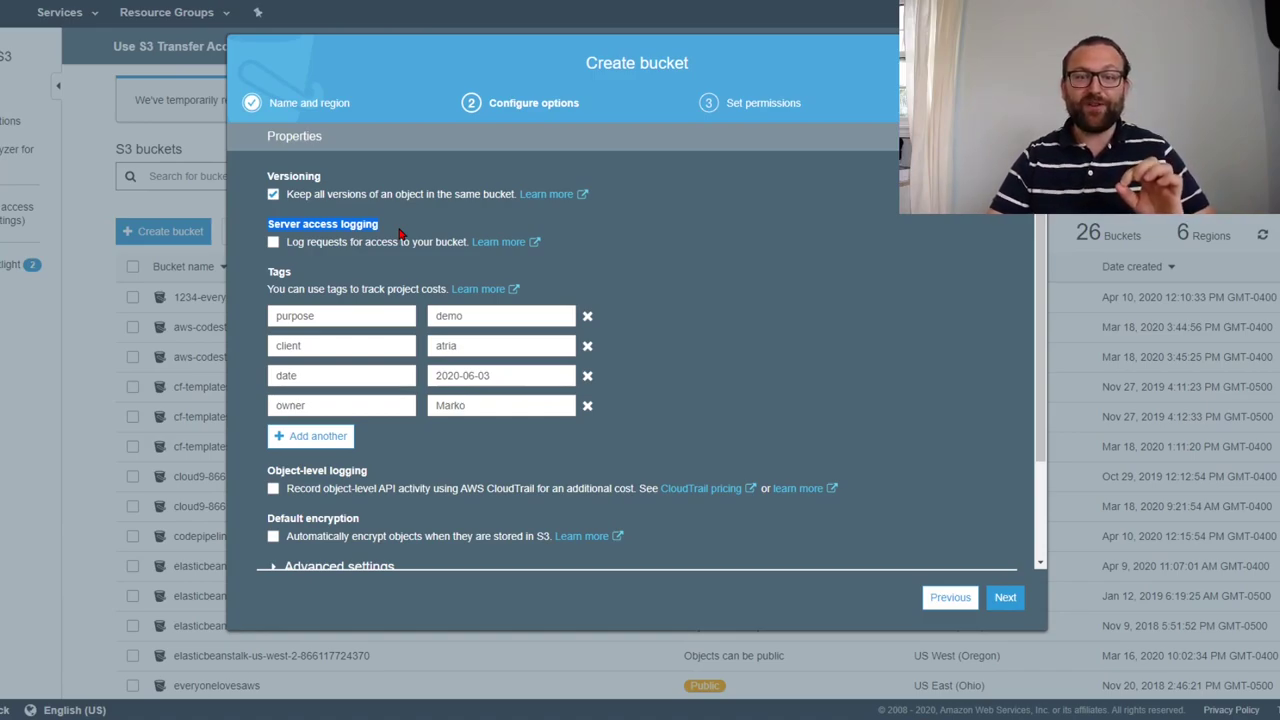
pyautogui.click(400, 234)
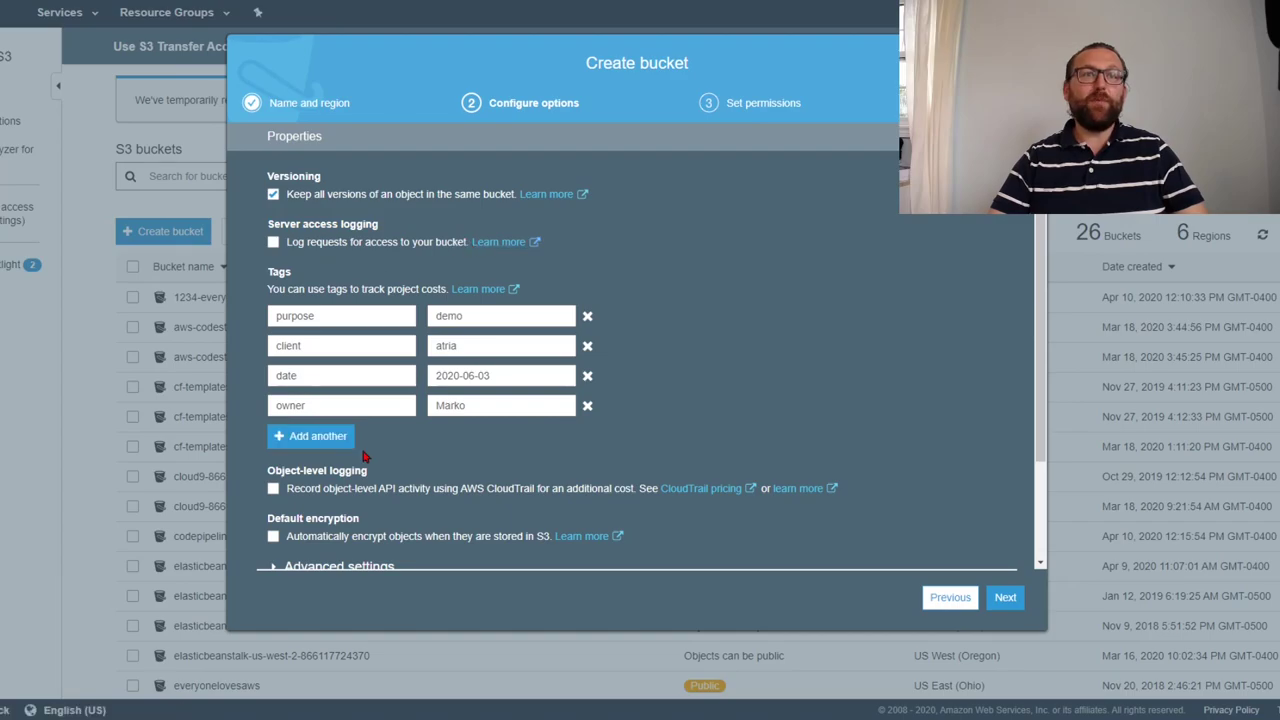
pyautogui.scroll(-1, 385, 445)
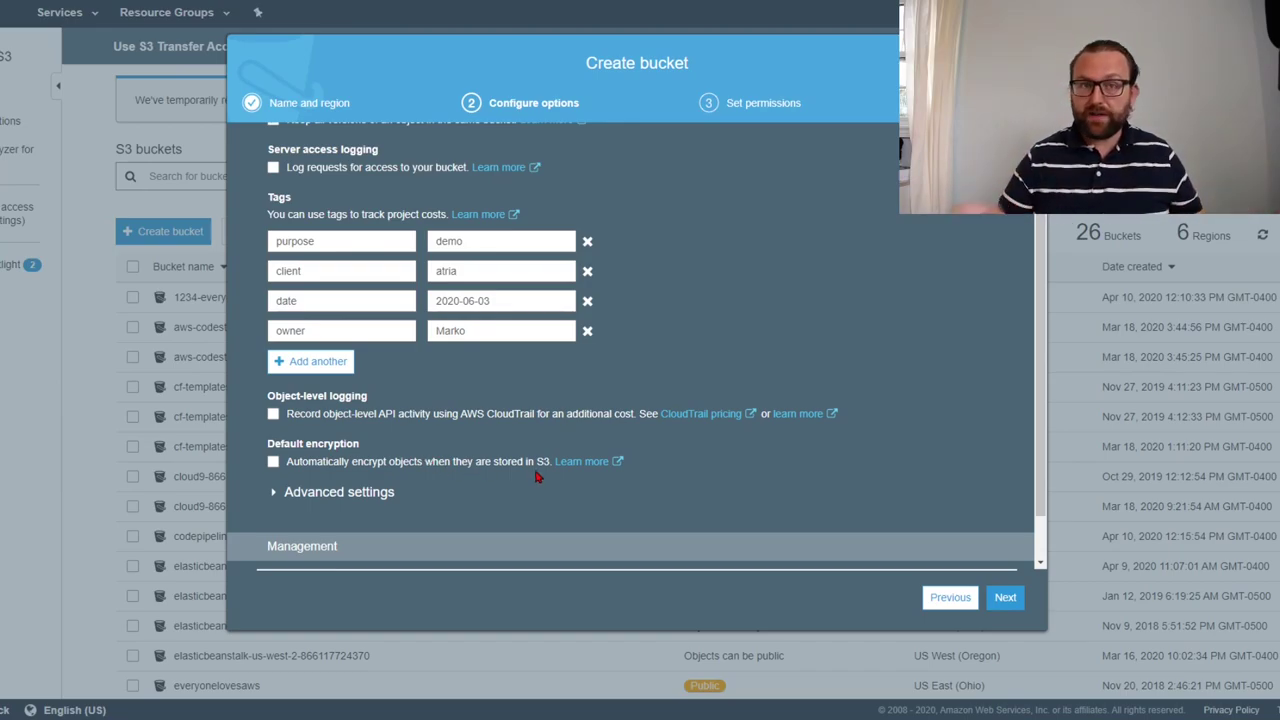
pyautogui.click(273, 463)
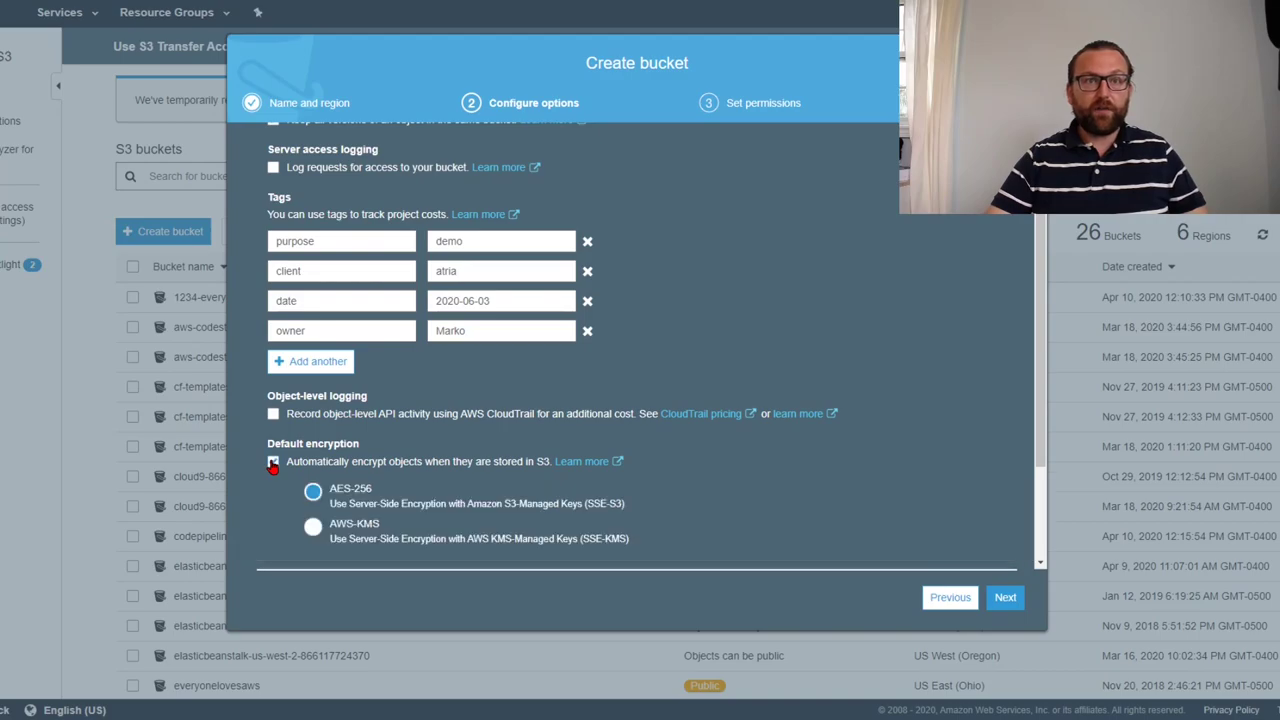
pyautogui.scroll(-1, 527, 441)
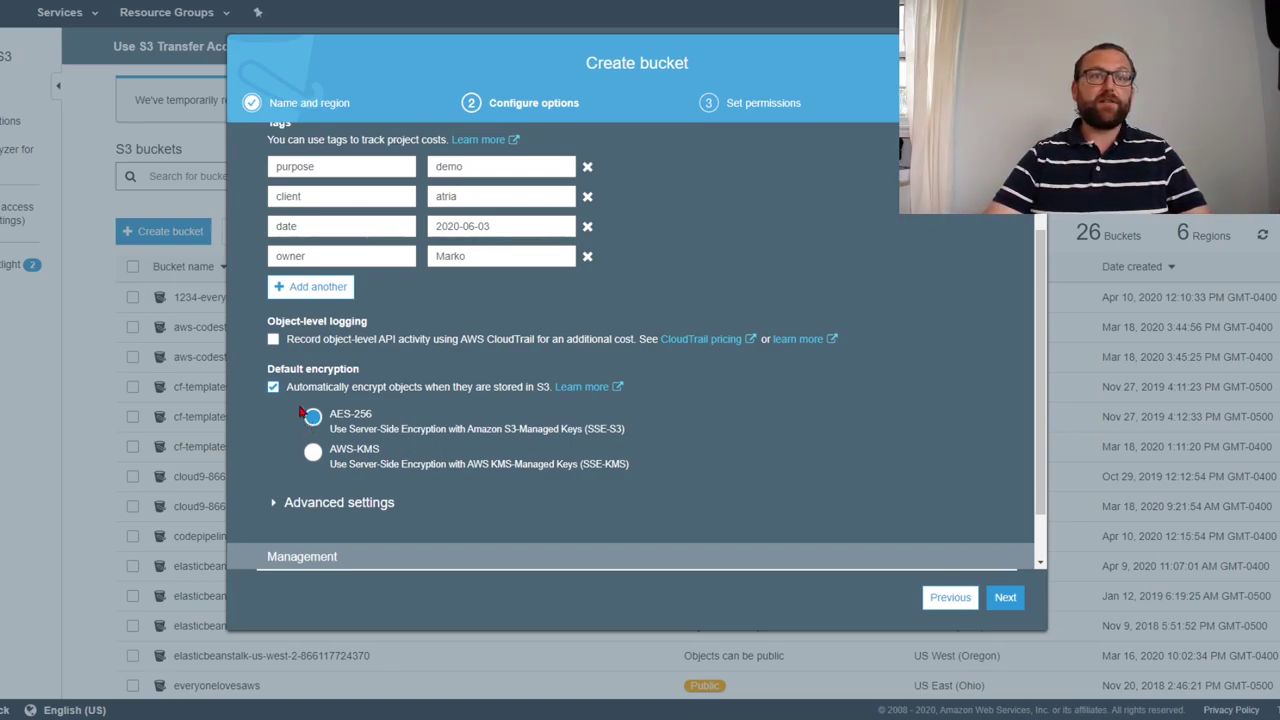
pyautogui.click(273, 387)
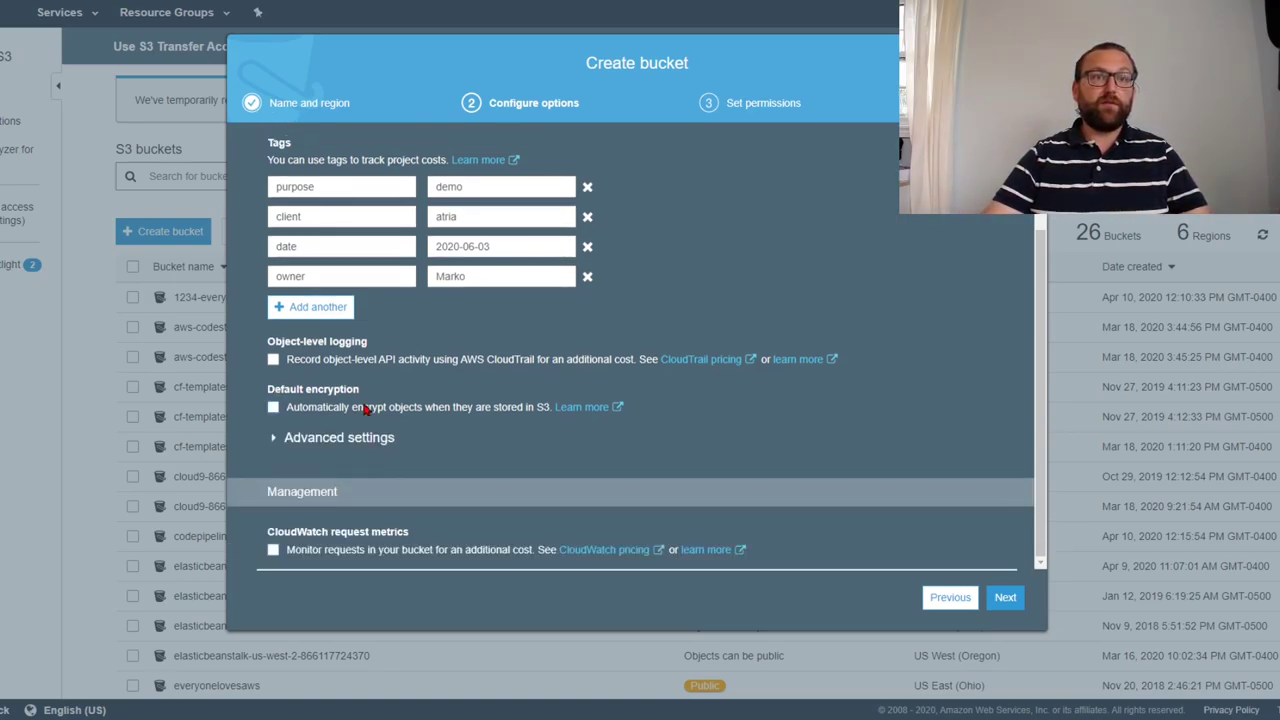
# - Check the advanced object lock and CloudWatch request metrics options, and continue to the permissions settings
pyautogui.click(278, 437)
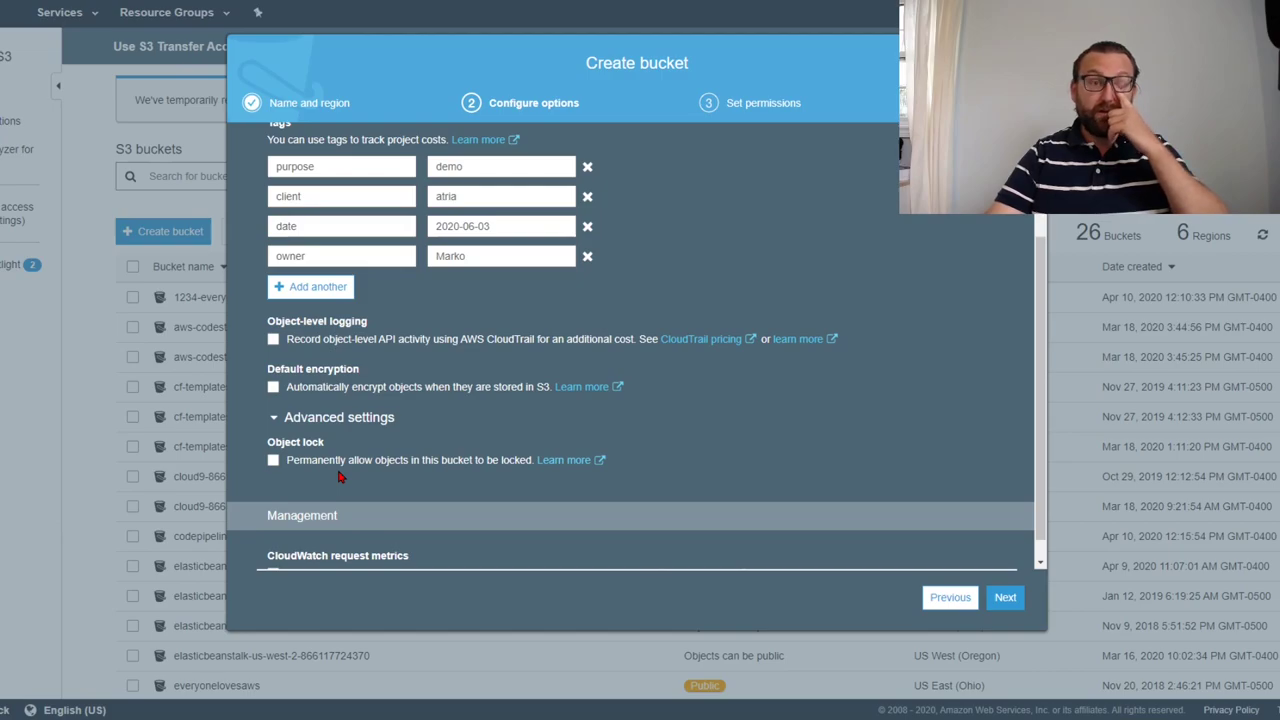
pyautogui.scroll(-1, 338, 477)
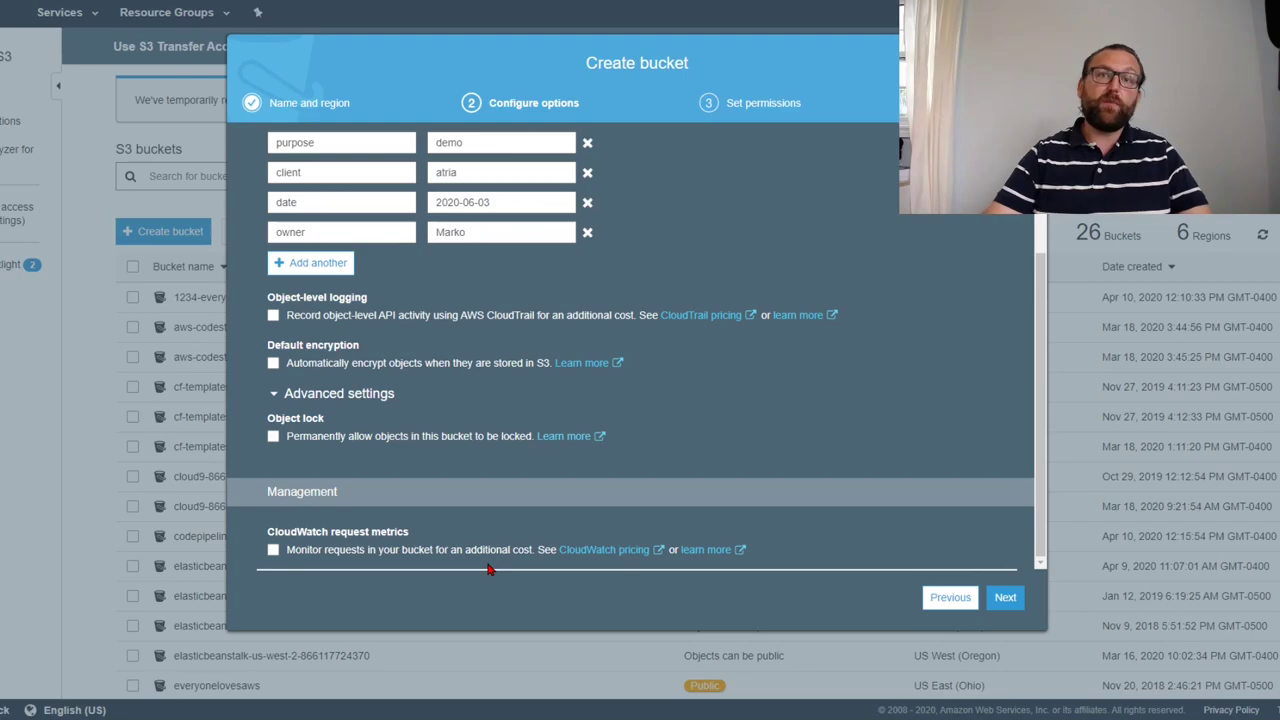
pyautogui.scroll(2, 952, 431)
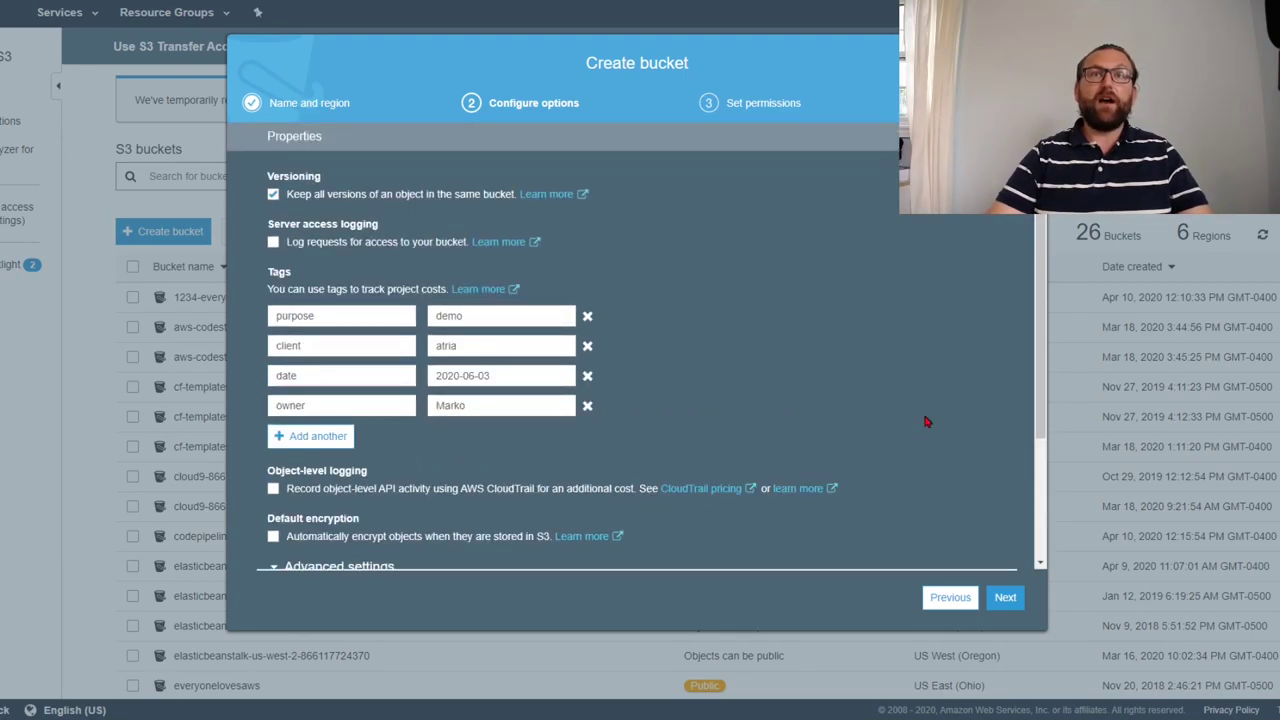
pyautogui.click(1005, 608)
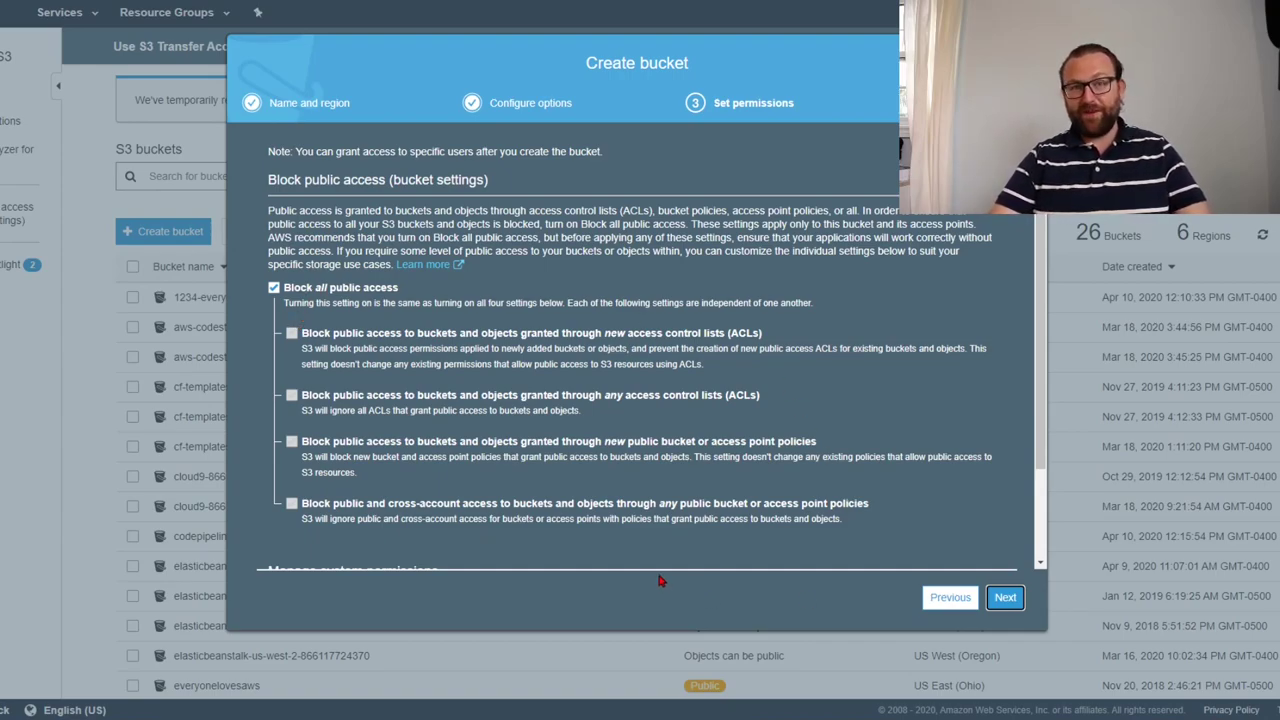
# - Turn off blocking of all public access with acknowledgement, block only new ACLs, any ACLs and any public policies, and continue to the review
pyautogui.click(273, 290)
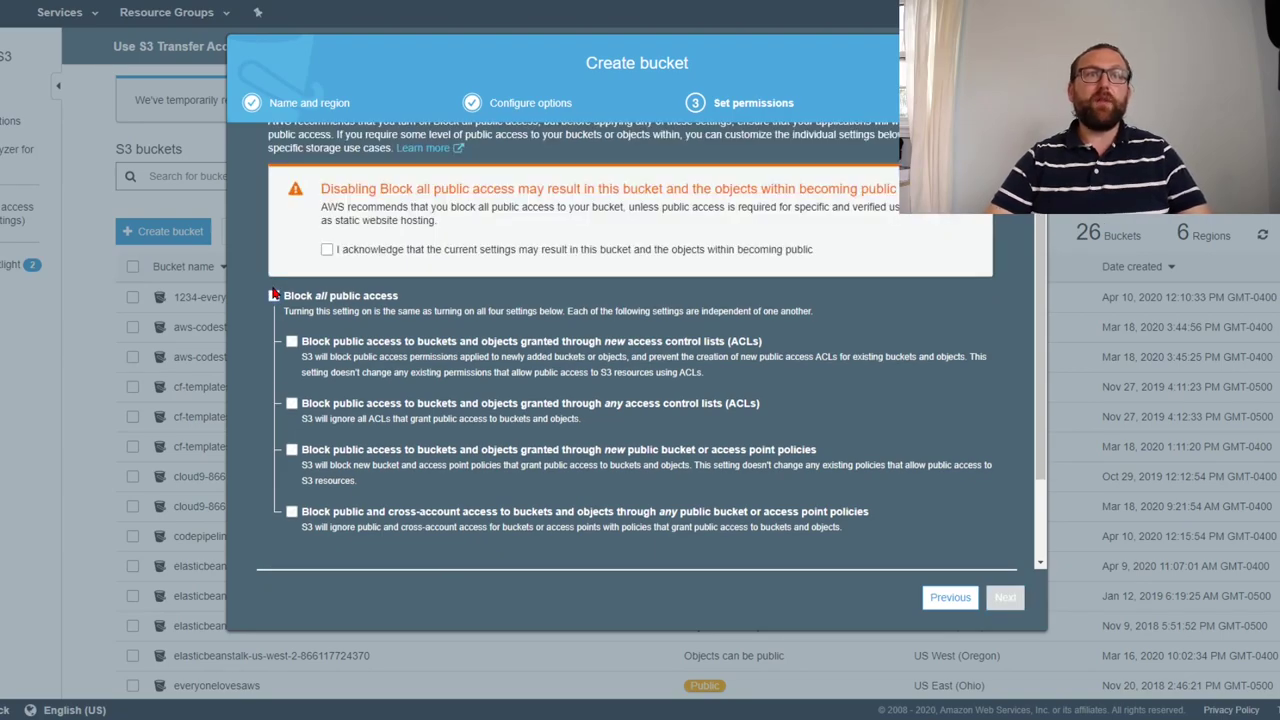
pyautogui.click(327, 250)
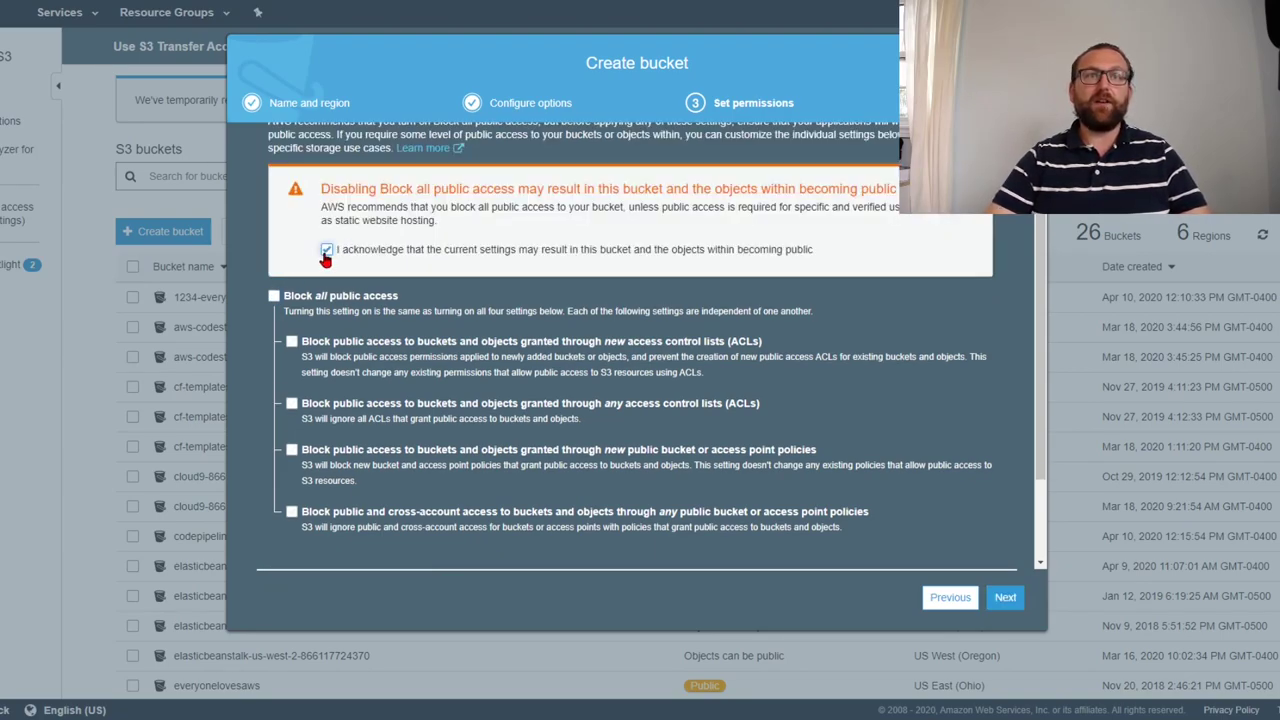
pyautogui.click(292, 343)
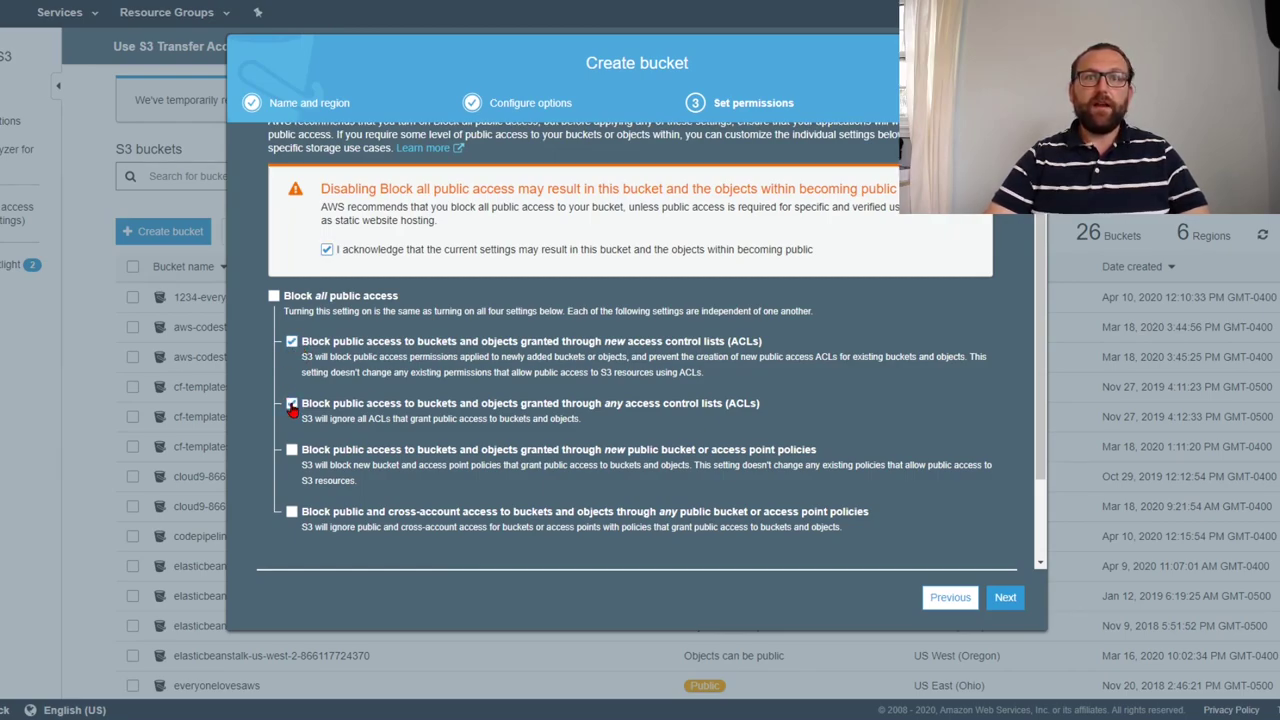
pyautogui.click(291, 512)
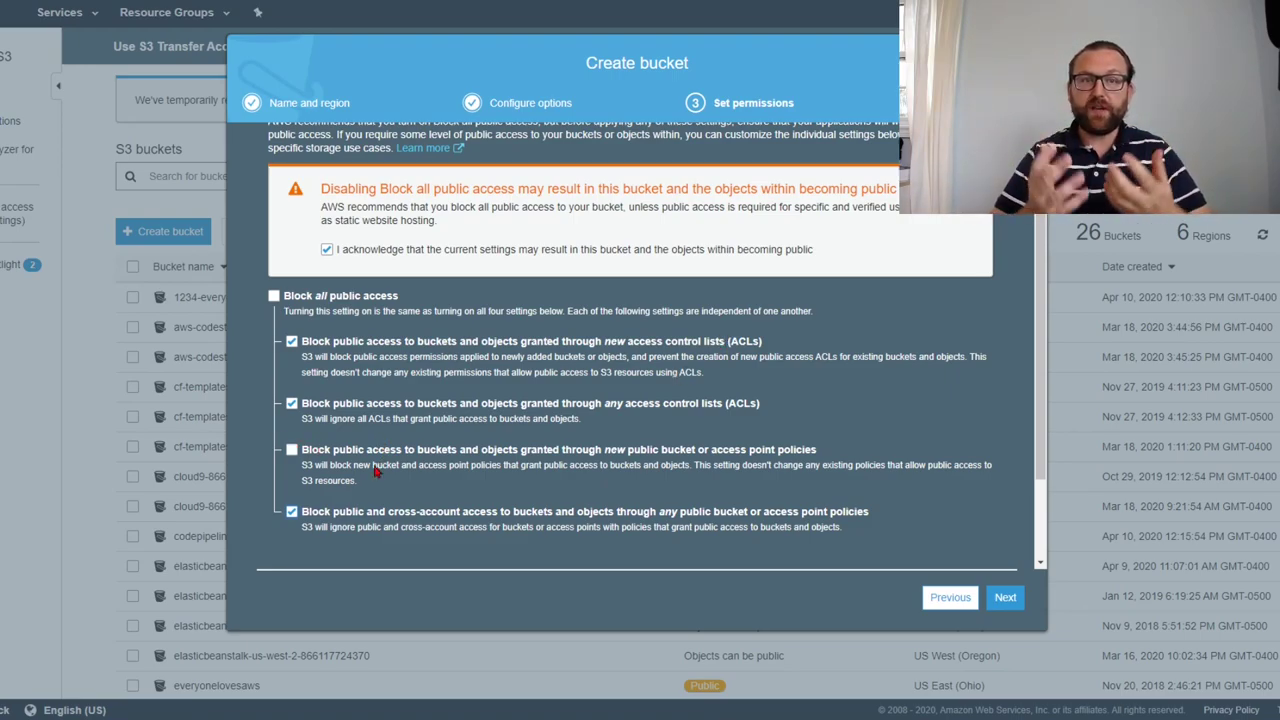
pyautogui.scroll(-2, 505, 422)
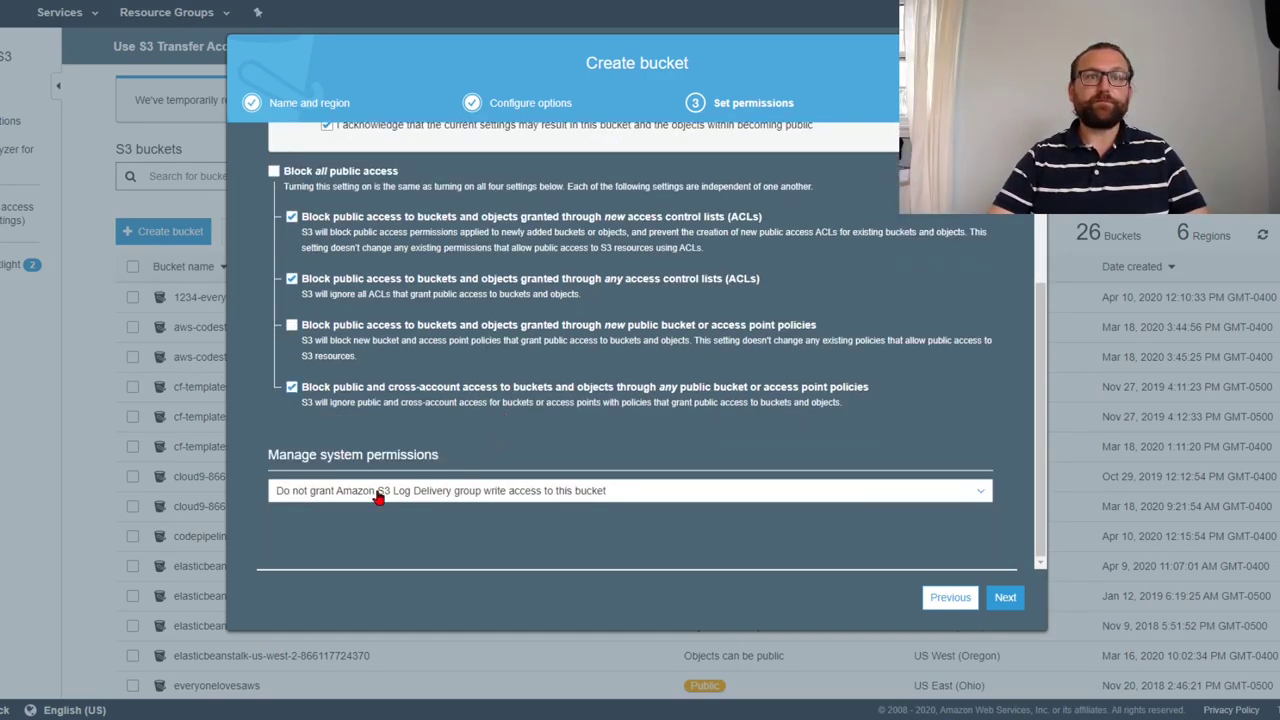
pyautogui.click(1005, 598)
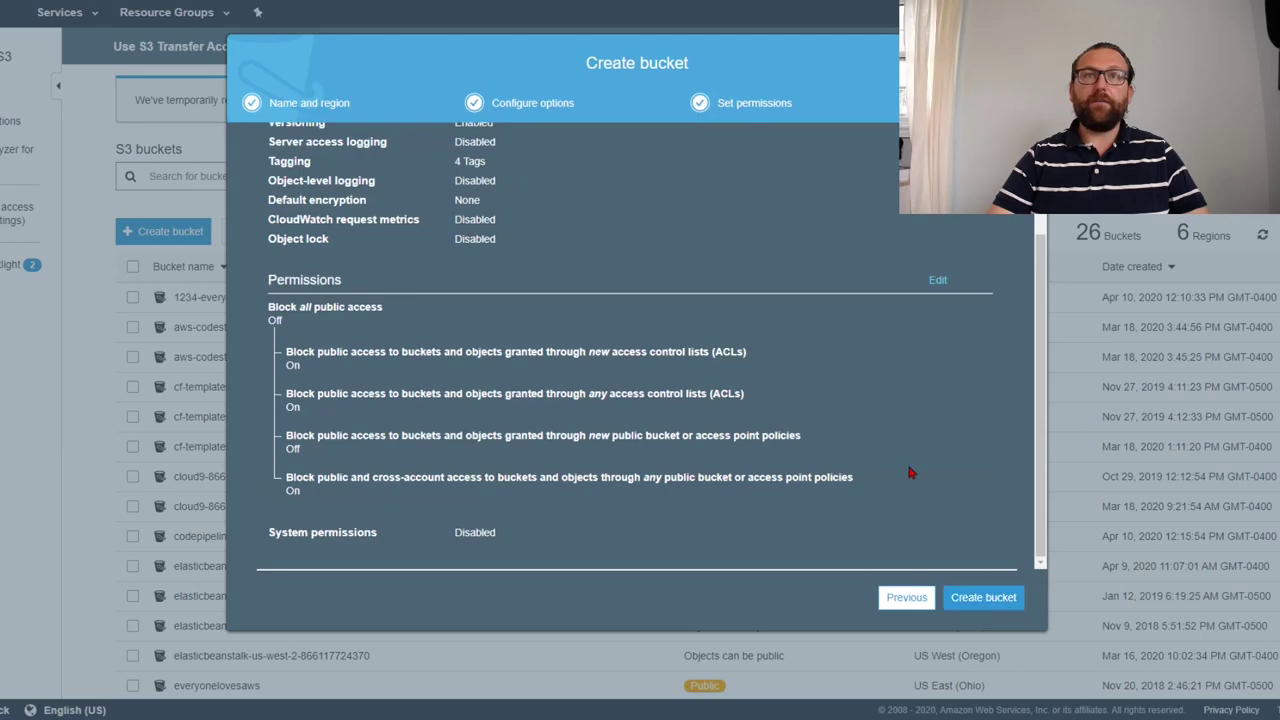
# - Review the bucket's name, region, options and public access permissions, and create the bucket
pyautogui.scroll(3, 689, 269)
pyautogui.scroll(-1, 650, 288)
pyautogui.scroll(1, 646, 289)
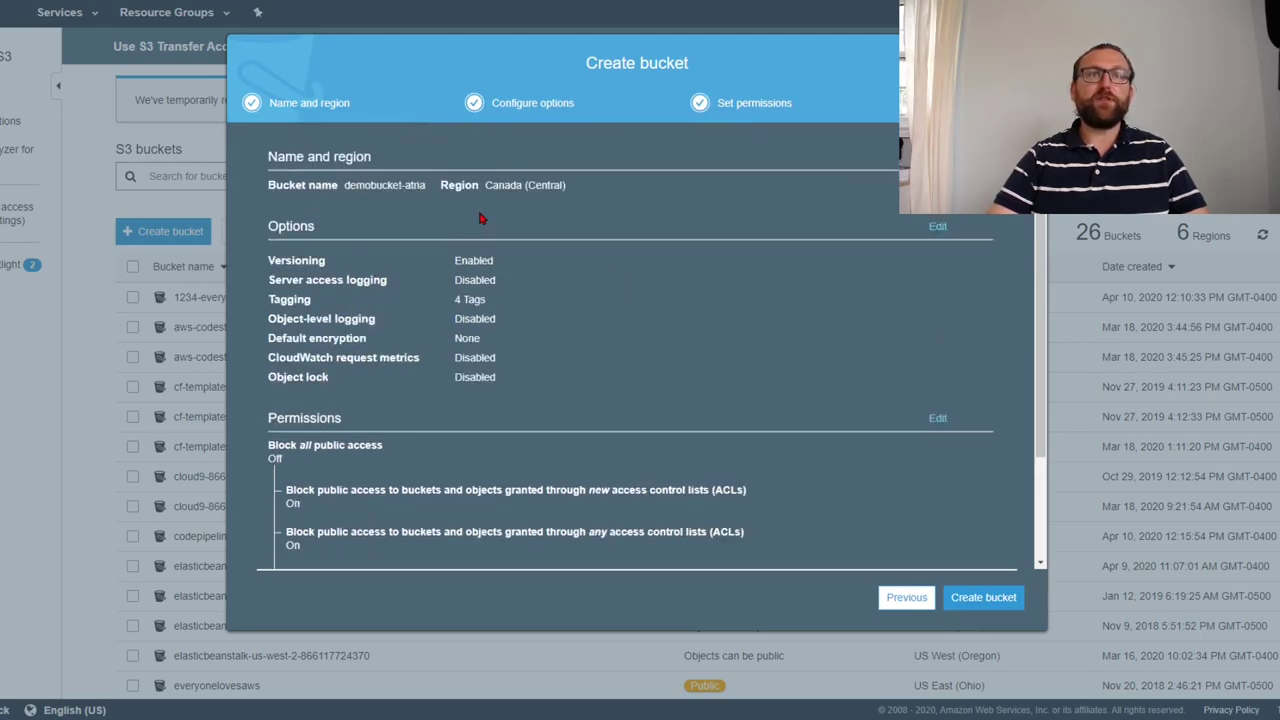
pyautogui.scroll(-2, 517, 313)
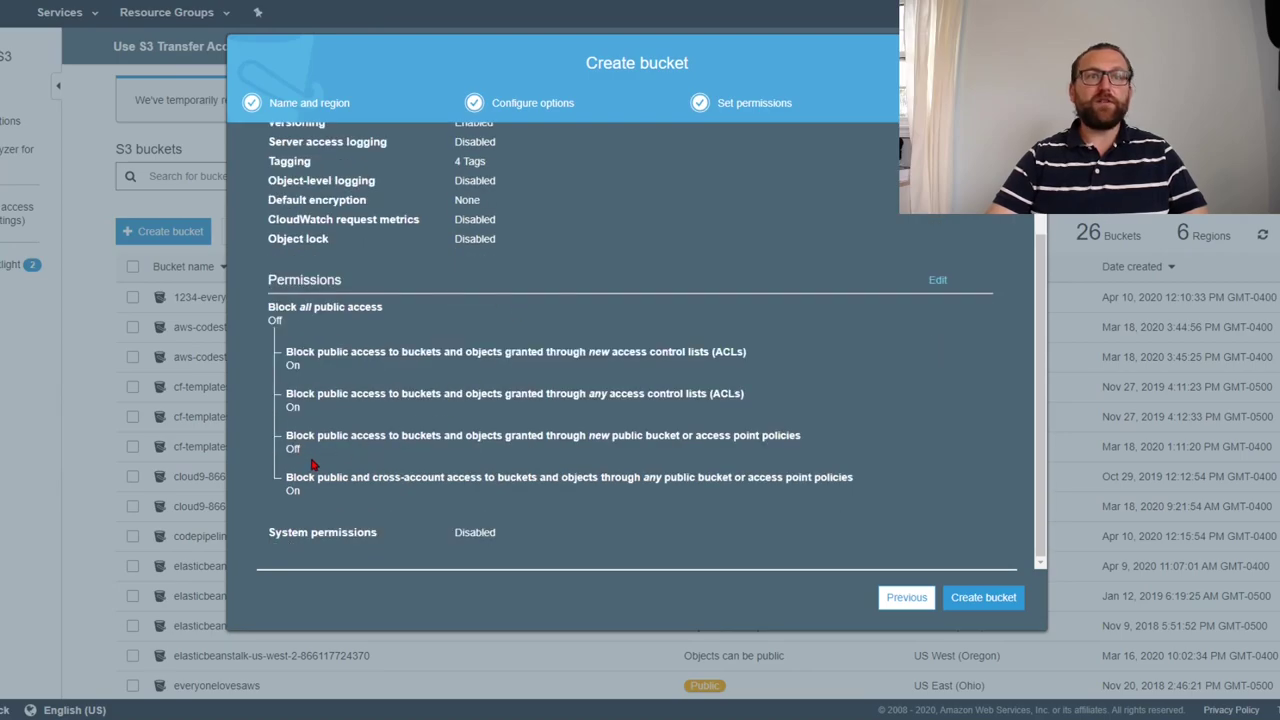
pyautogui.moveTo(287, 404); pyautogui.dragTo(320, 413)
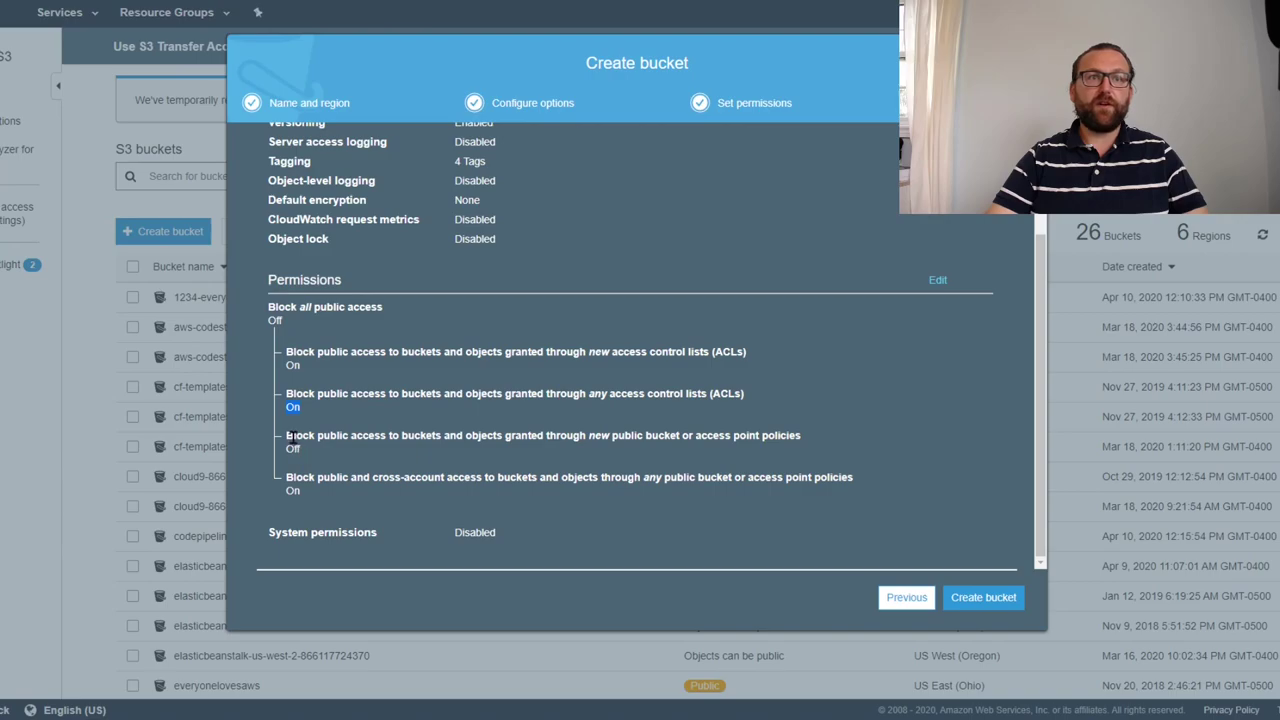
pyautogui.moveTo(282, 452); pyautogui.dragTo(304, 453)
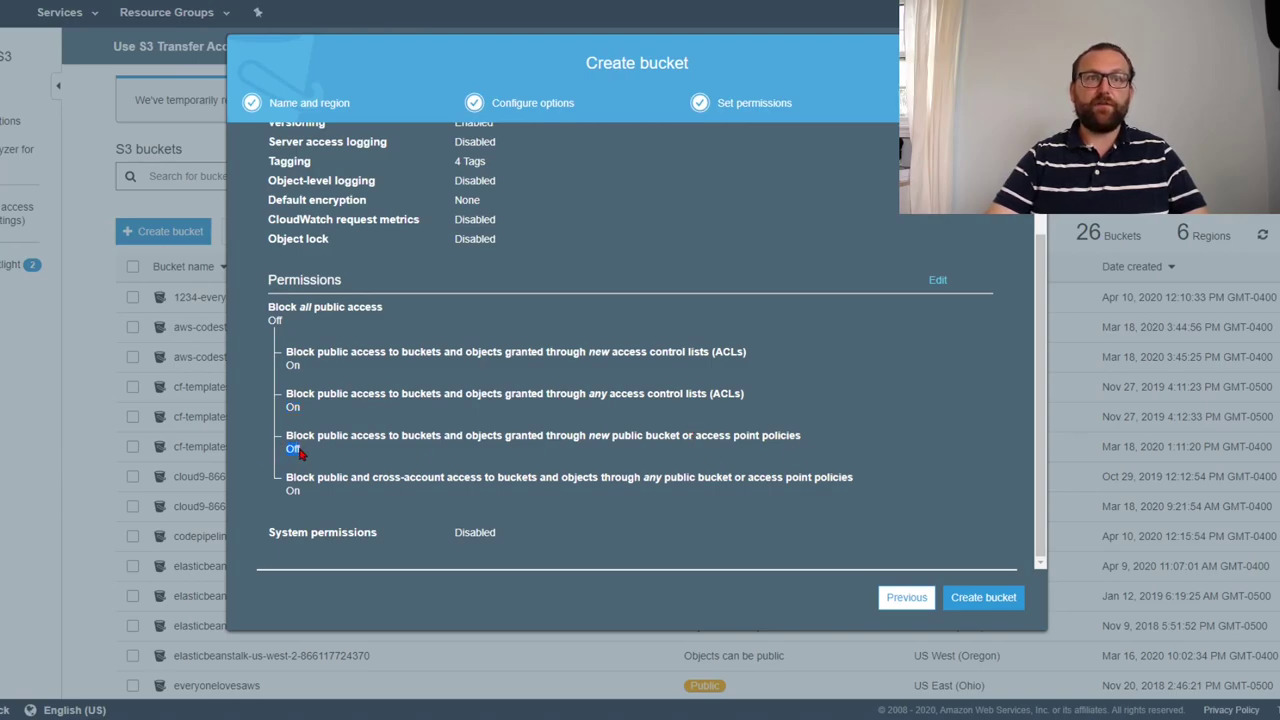
pyautogui.moveTo(588, 437); pyautogui.dragTo(800, 436)
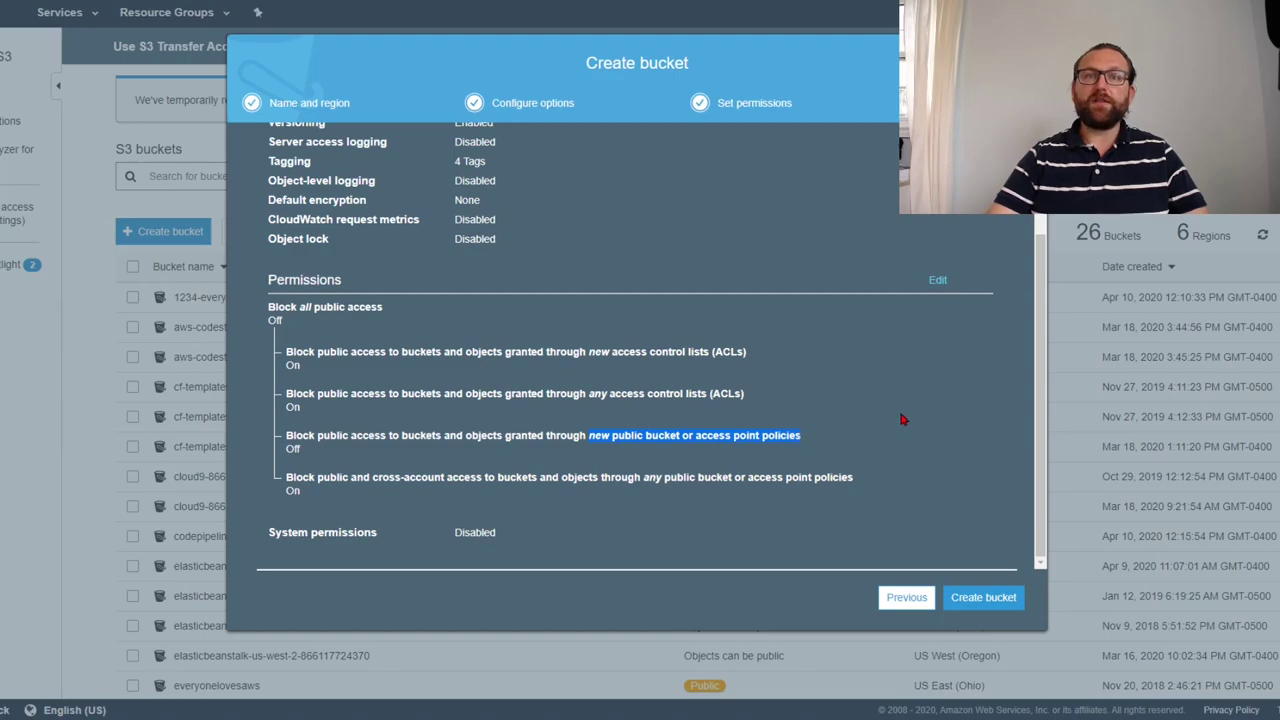
pyautogui.scroll(3, 914, 403)
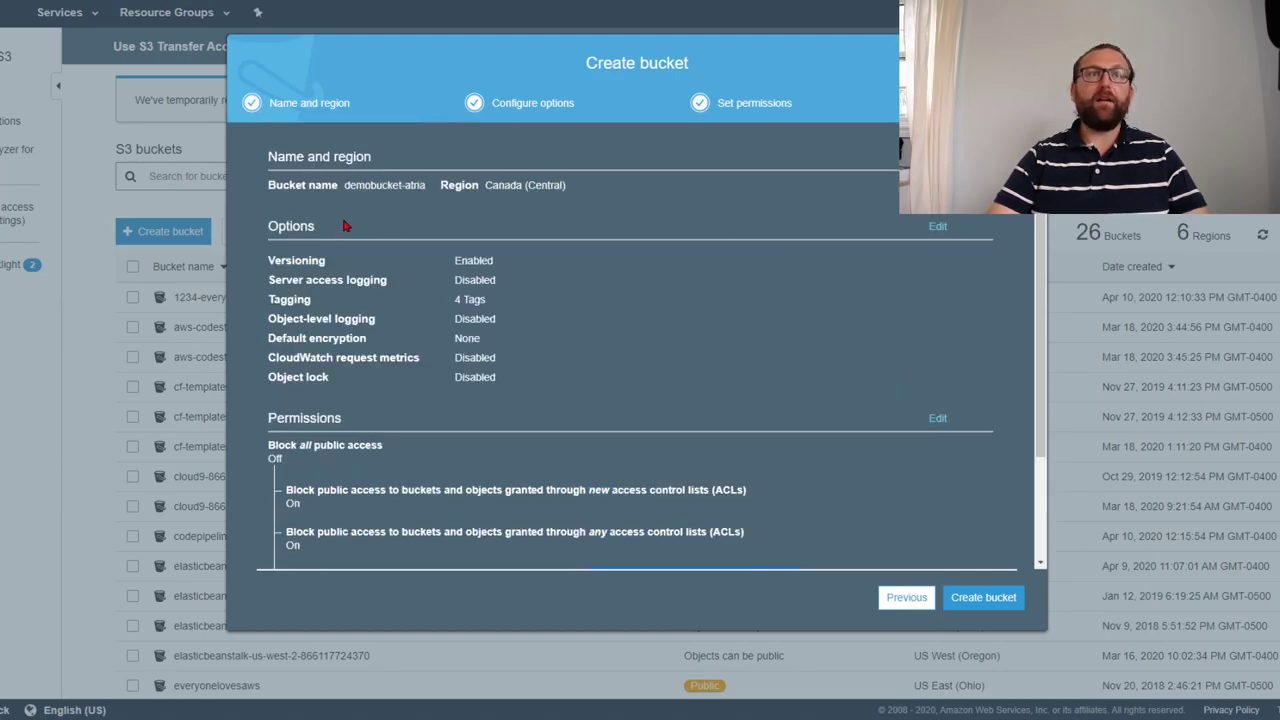
pyautogui.click(1004, 598)
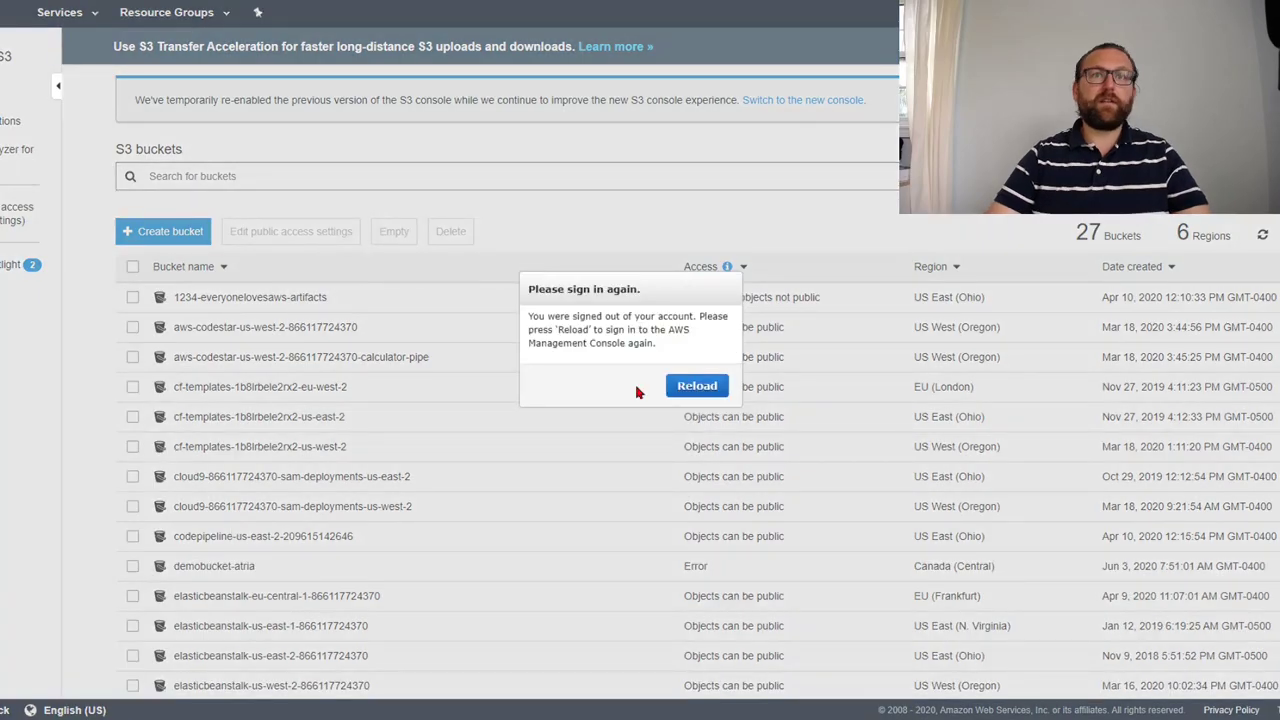
# - Reload the signed-out console session and open the demobucket-atria bucket
pyautogui.click(683, 391)
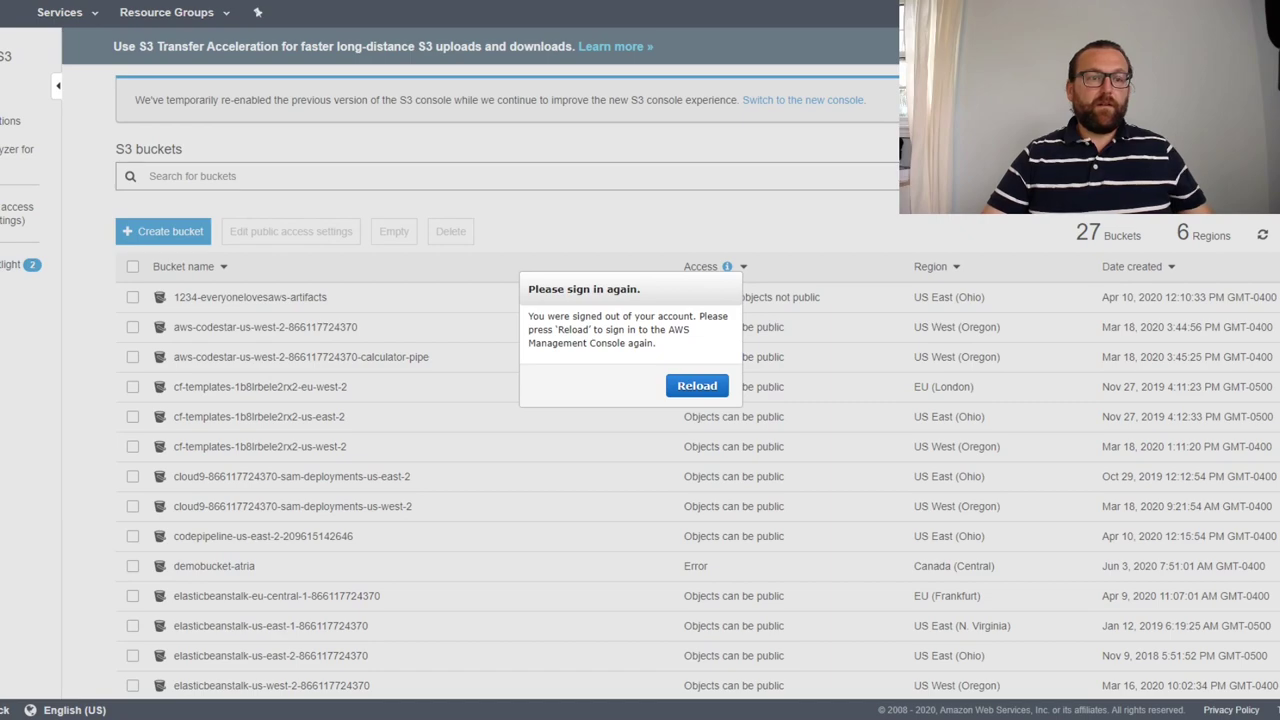
pyautogui.click(706, 386)
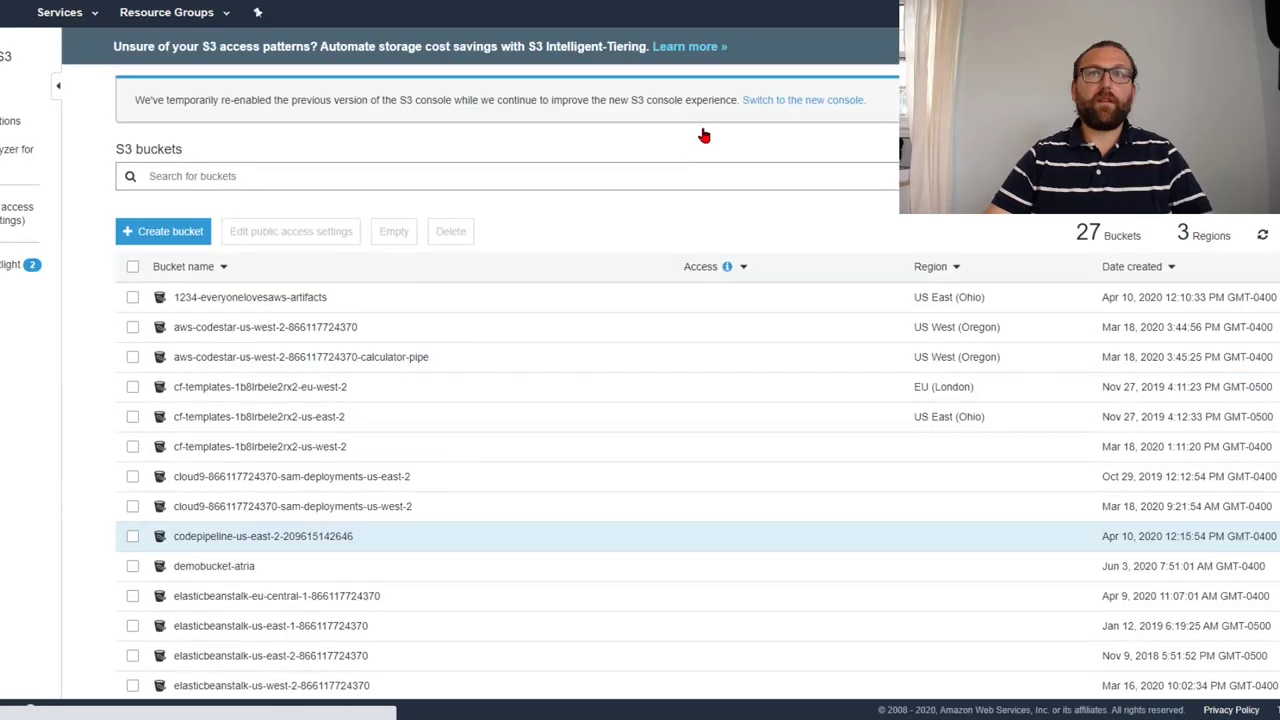
pyautogui.click(240, 568)
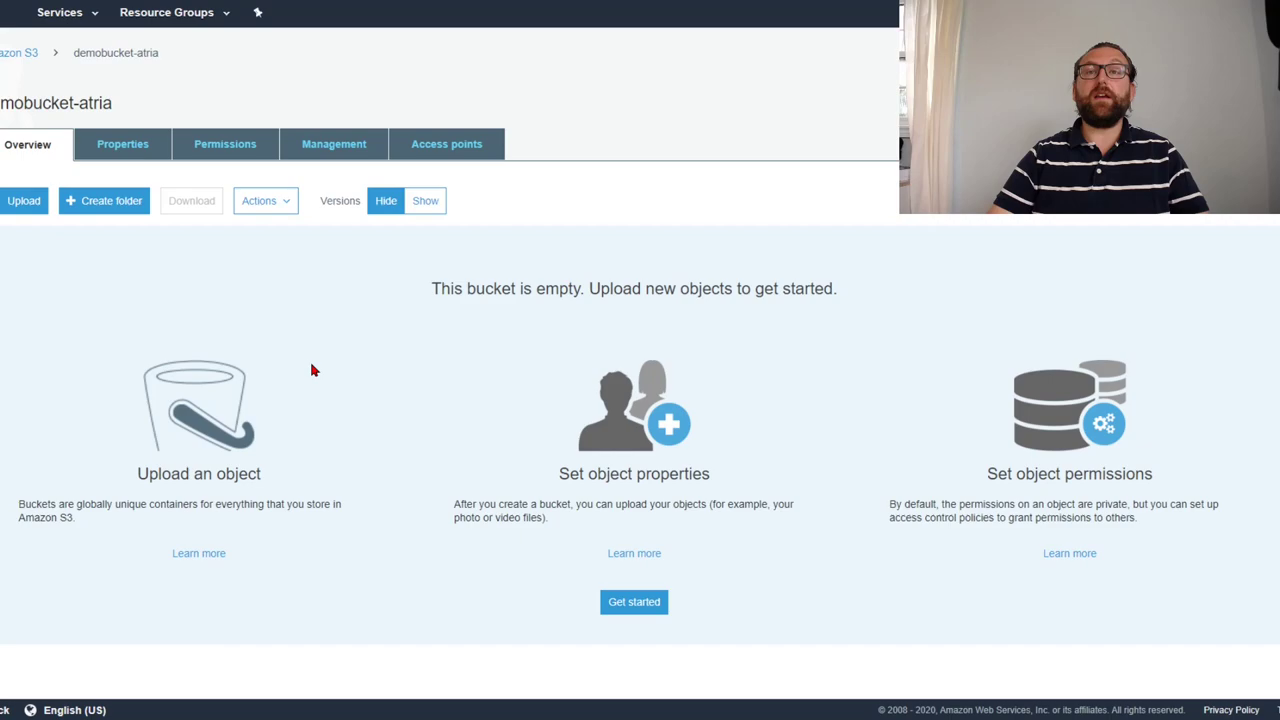
# - Switch to the text editor and write an HTML body with the text "Hello World!" in the new document
pyautogui.hotkey('alt', 'Tab')
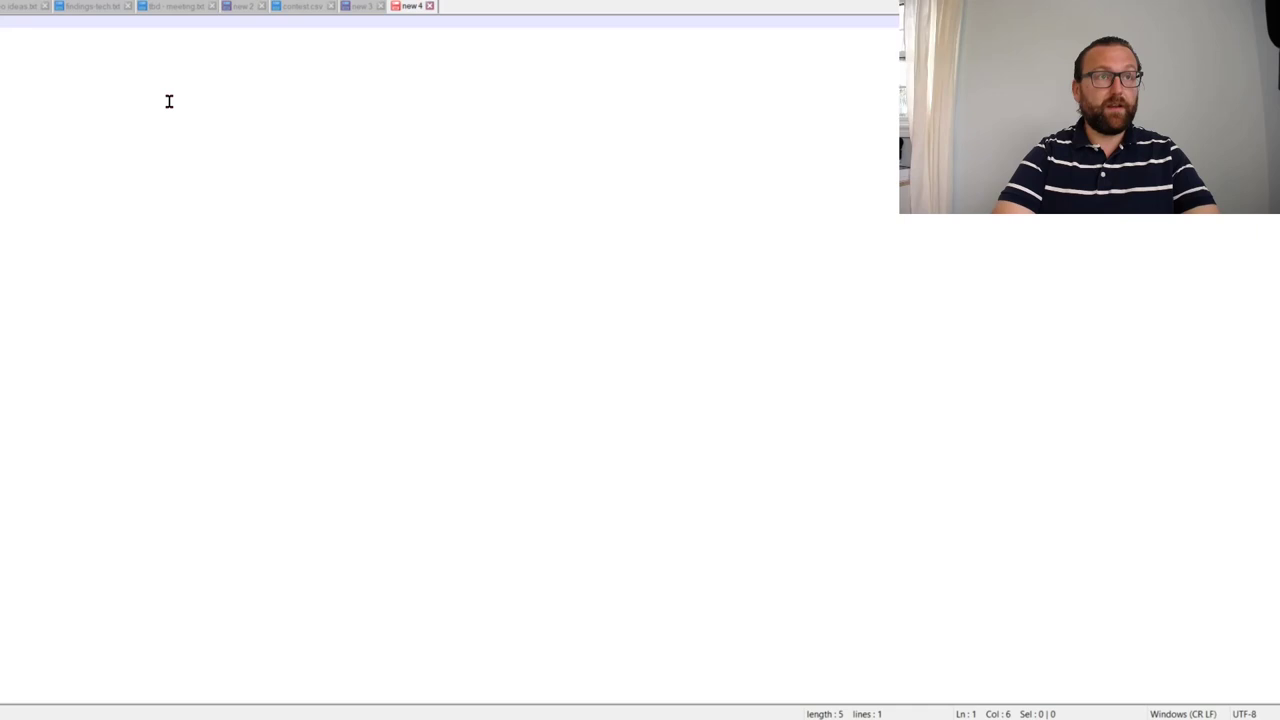
pyautogui.press('Return')
pyautogui.write('More')
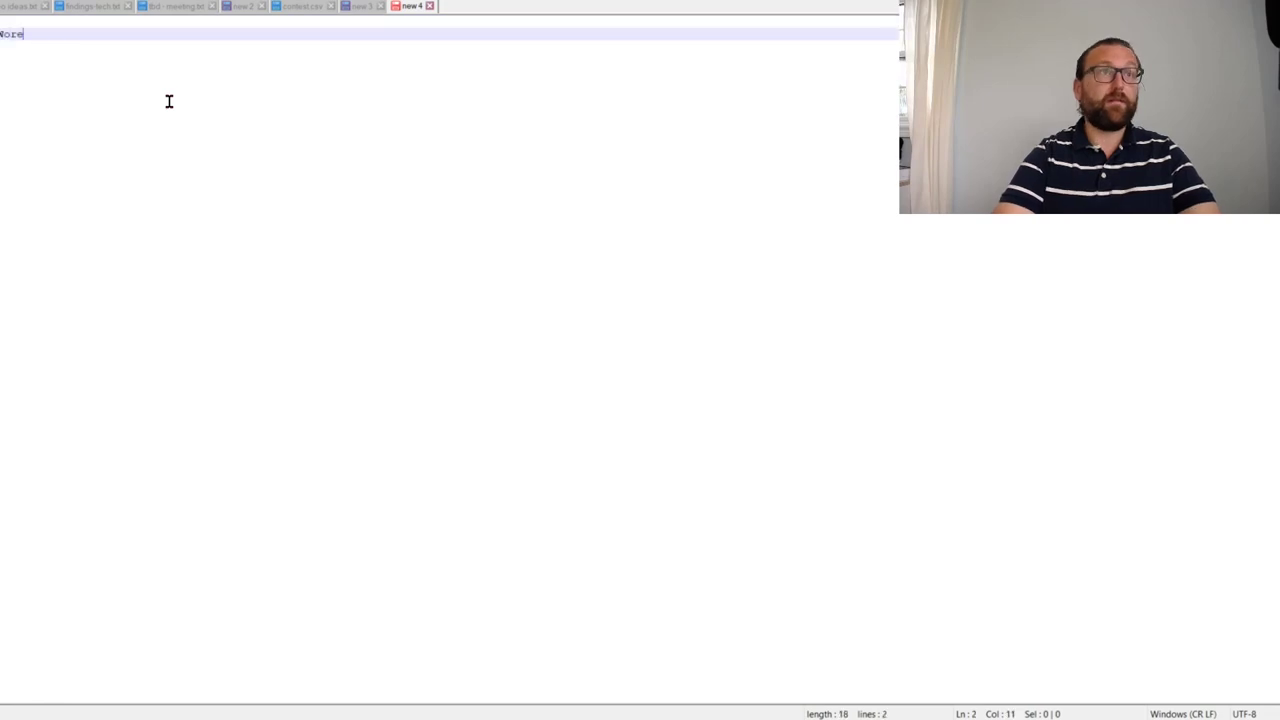
pyautogui.write('d!')
pyautogui.press('Return')
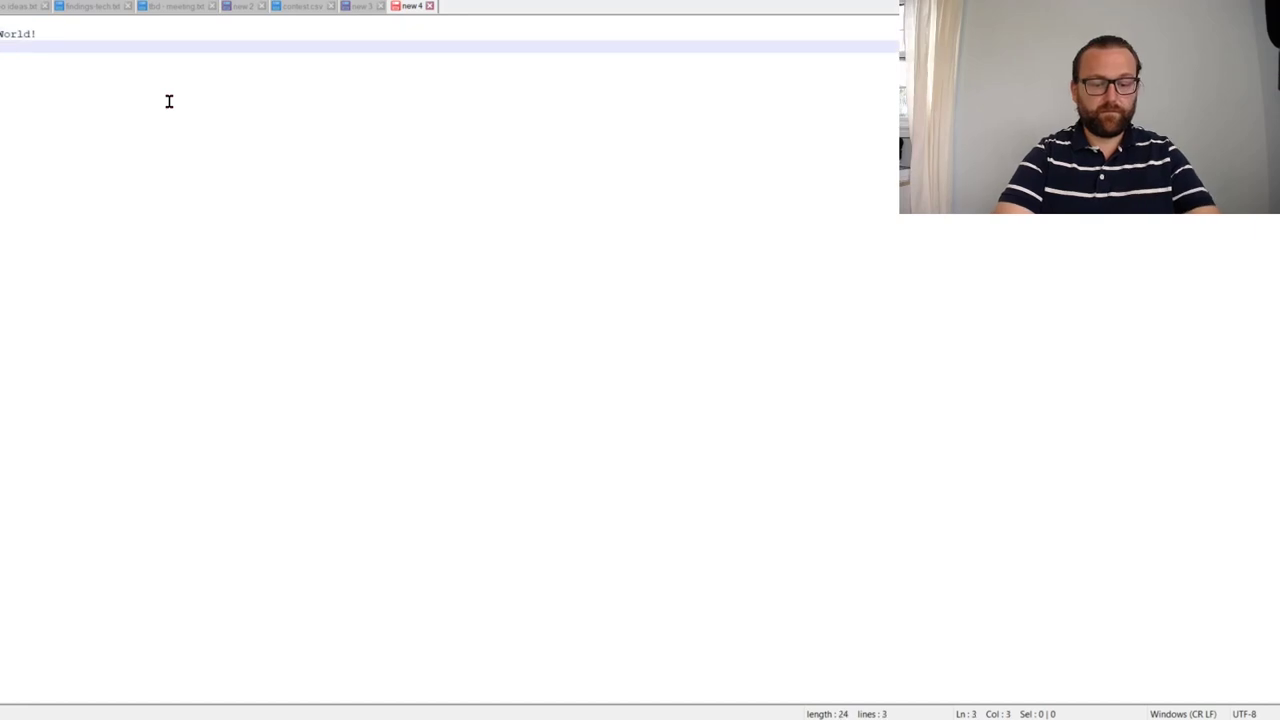
pyautogui.write('More')
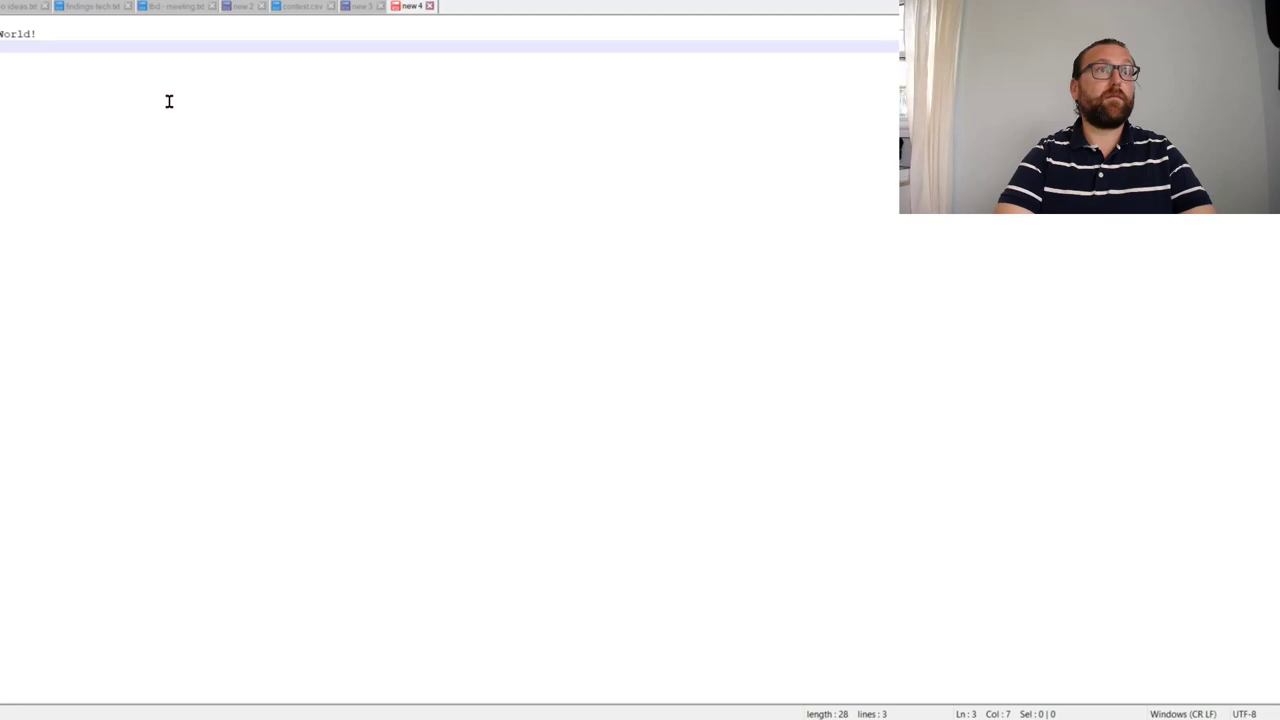
pyautogui.write(',')
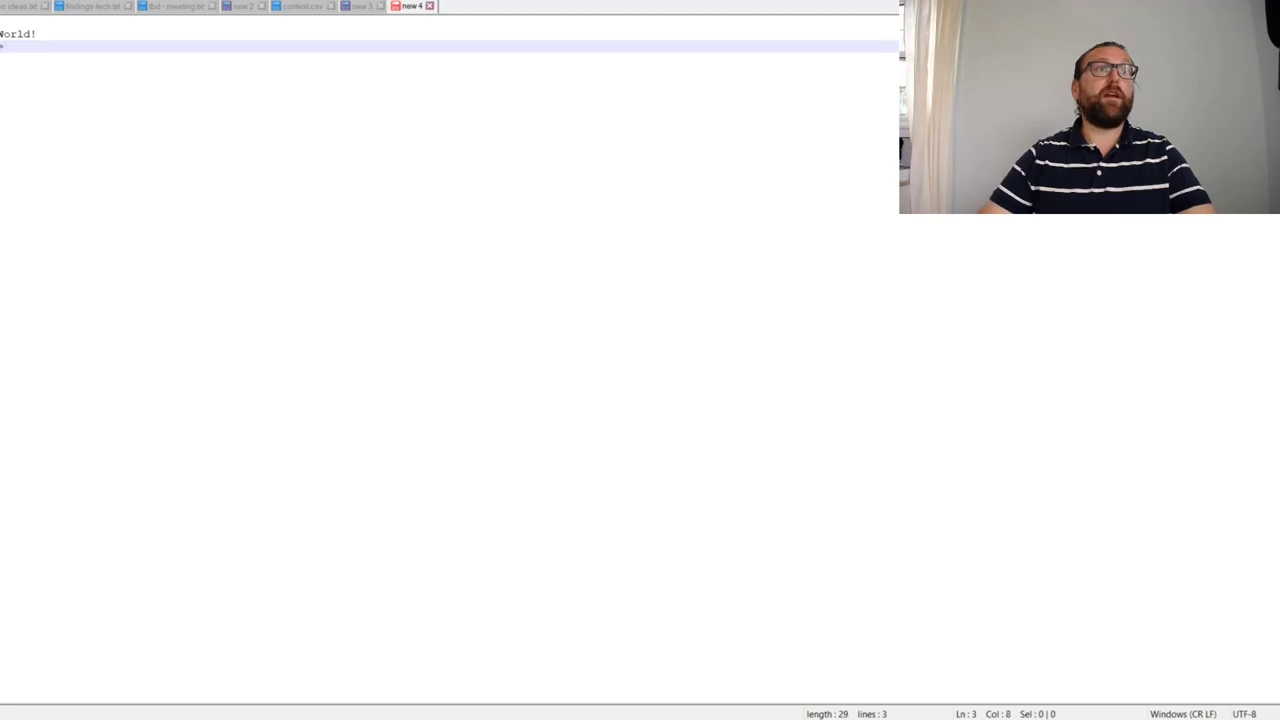
# - Start saving the document and create and open a new folder named demo on the Desktop
pyautogui.hotkey('alt', 'f')
pyautogui.click(4, 101)
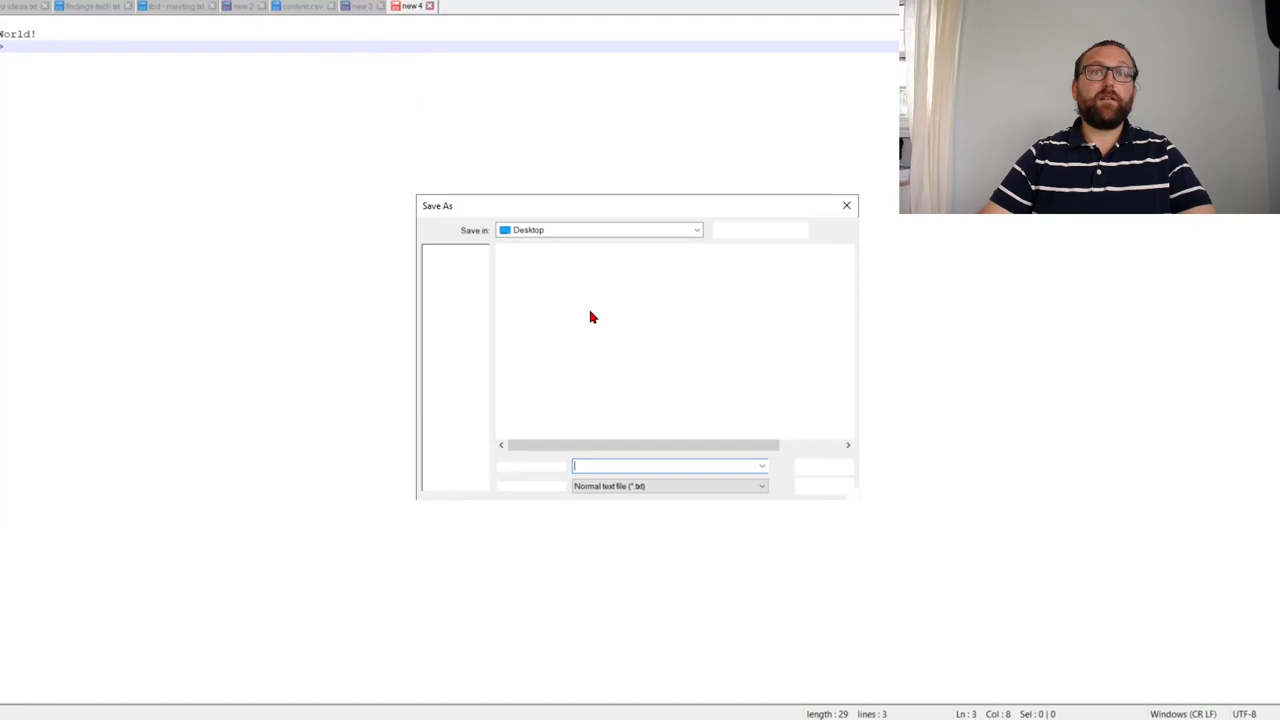
pyautogui.hotkey('ctrl', 'shift', 'n')
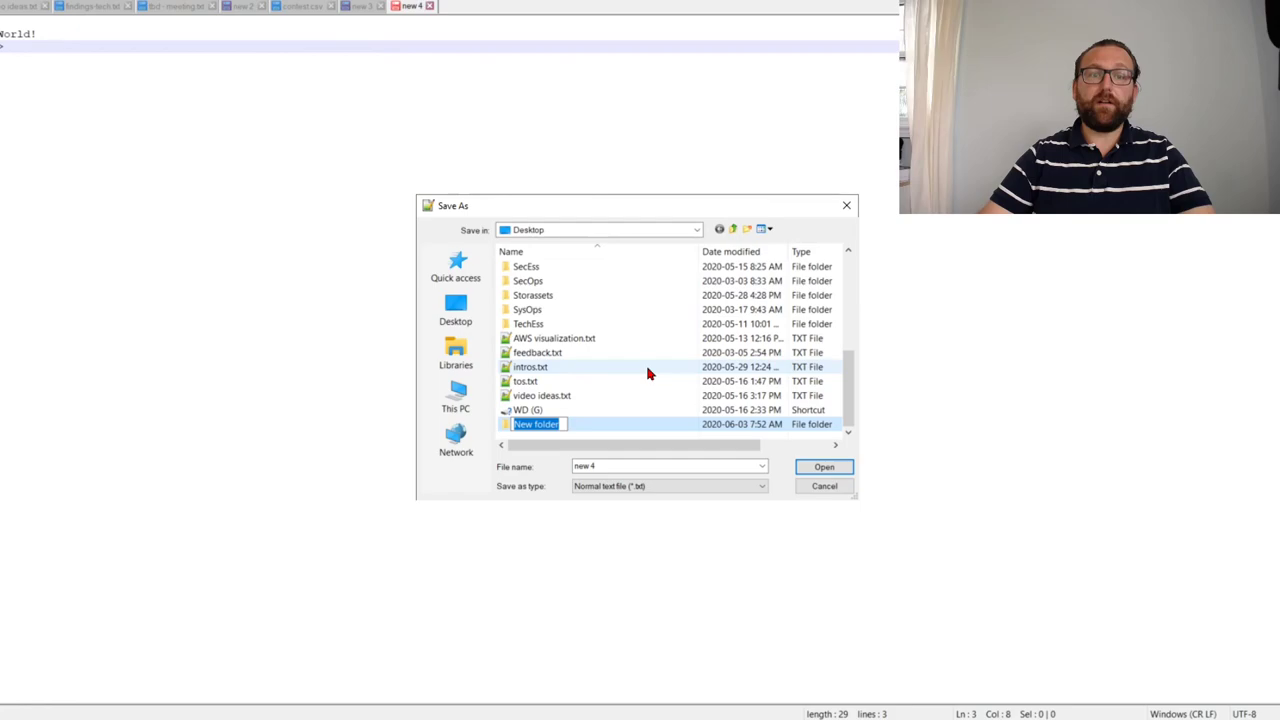
pyautogui.write('demo')
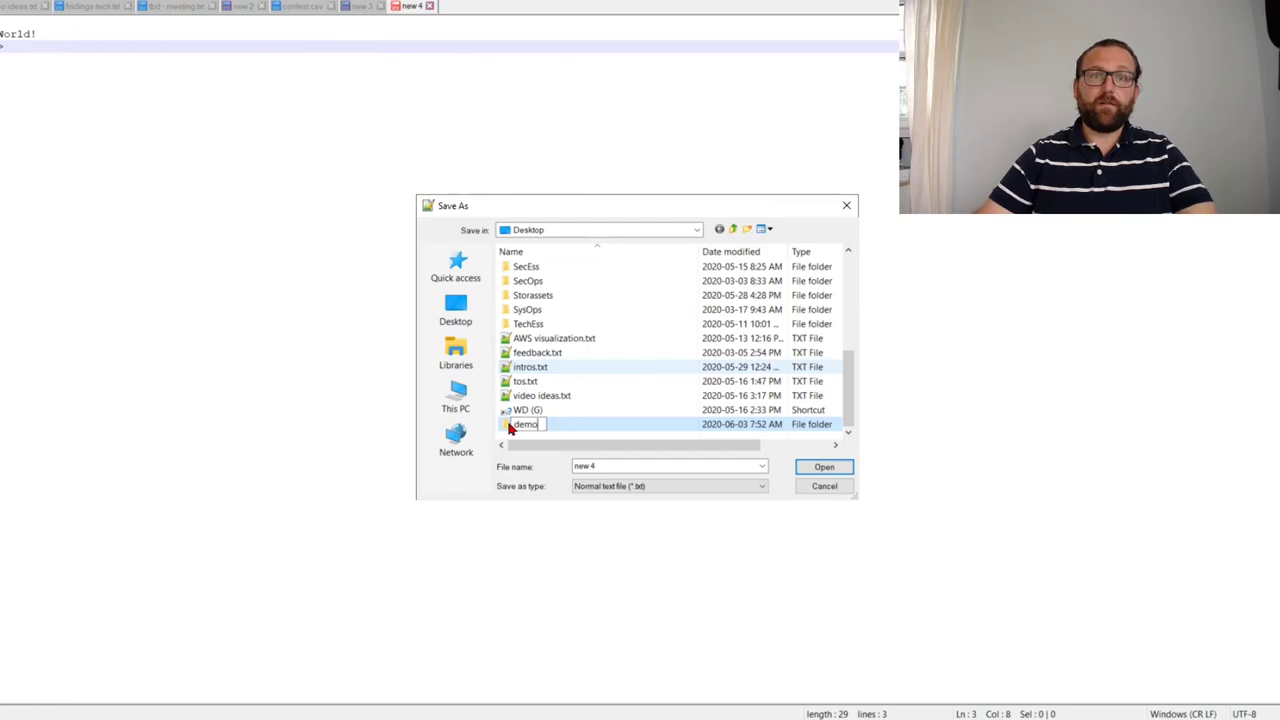
pyautogui.doubleClick(510, 428)
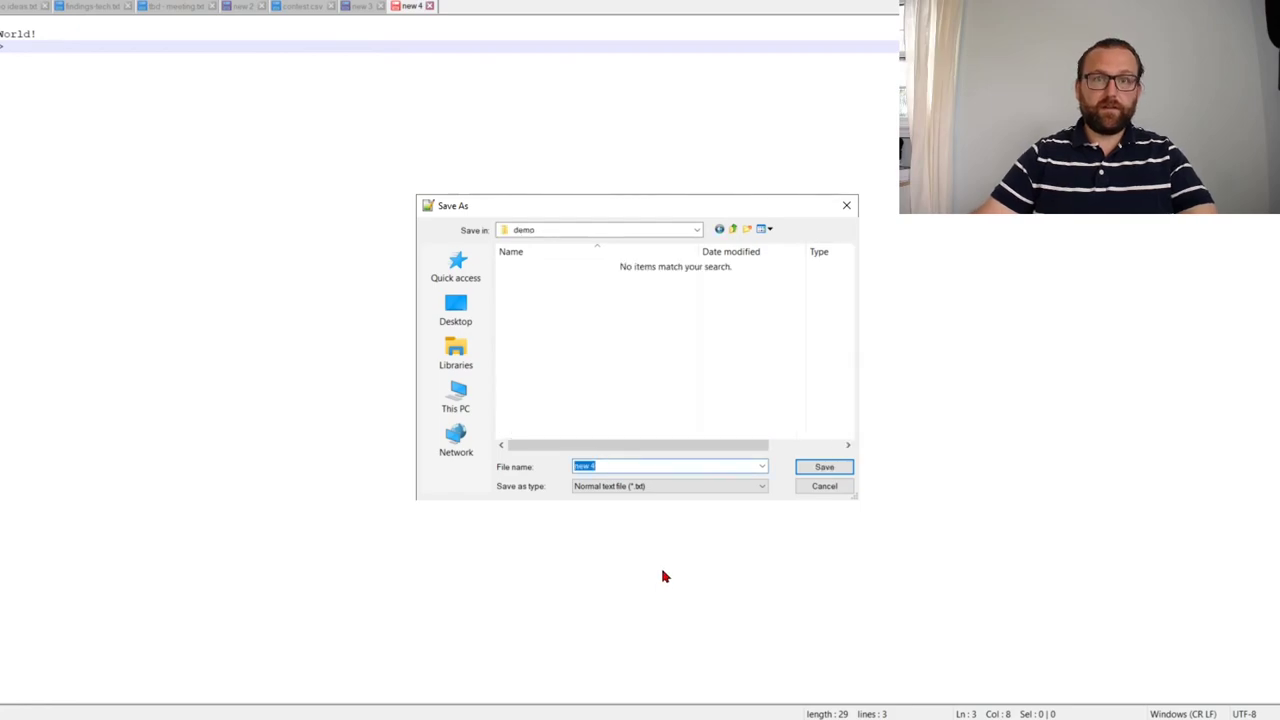
# - Save the document in the demo folder as index.html with the file type All types (*.*)
pyautogui.click(668, 486)
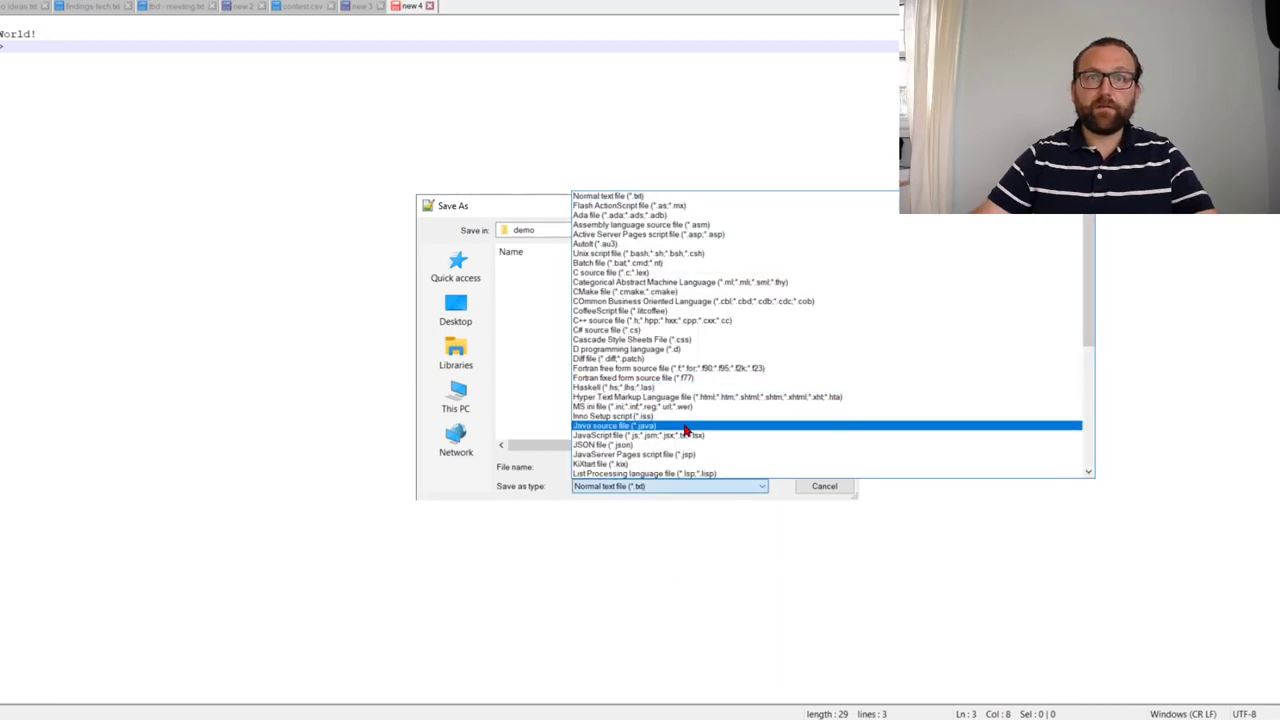
pyautogui.scroll(-2, 700, 418)
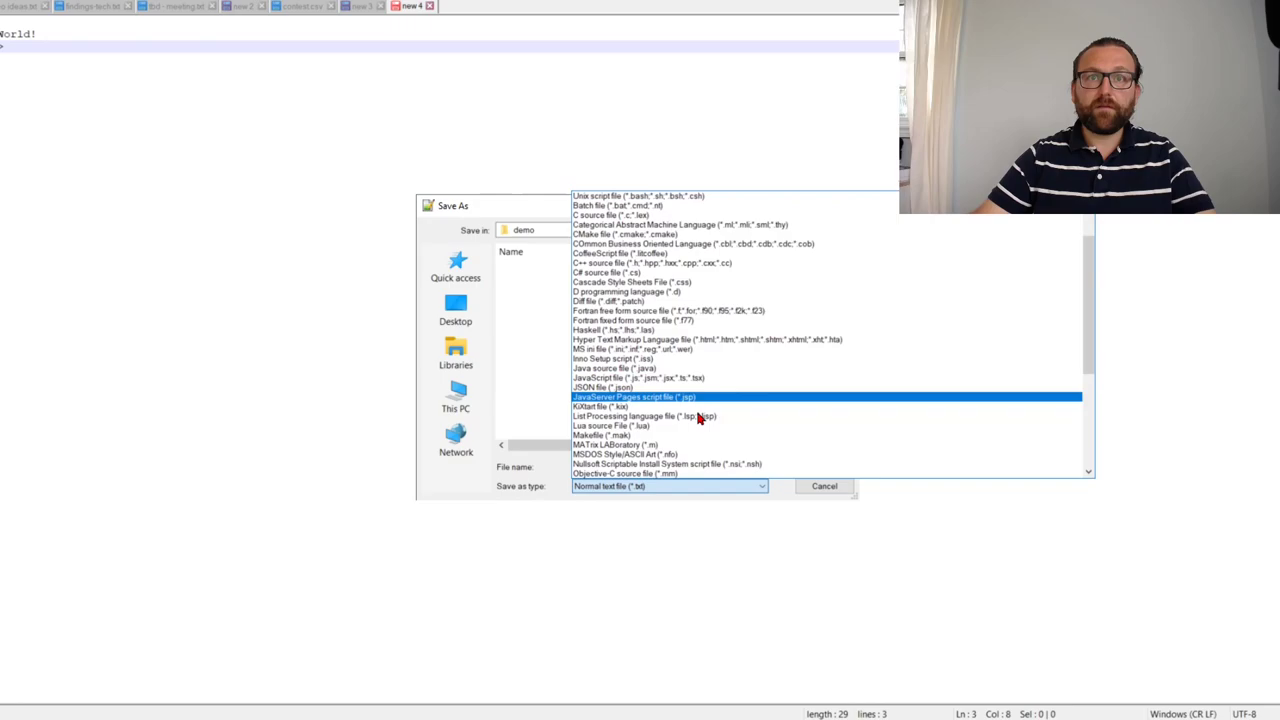
pyautogui.scroll(4, 700, 418)
pyautogui.click(671, 200)
pyautogui.write('index.html')
pyautogui.press('BackSpace')
pyautogui.press('BackSpace')
pyautogui.press('BackSpace')
pyautogui.press('BackSpace')
pyautogui.press('BackSpace')
pyautogui.press('BackSpace')
pyautogui.write('.ntm')
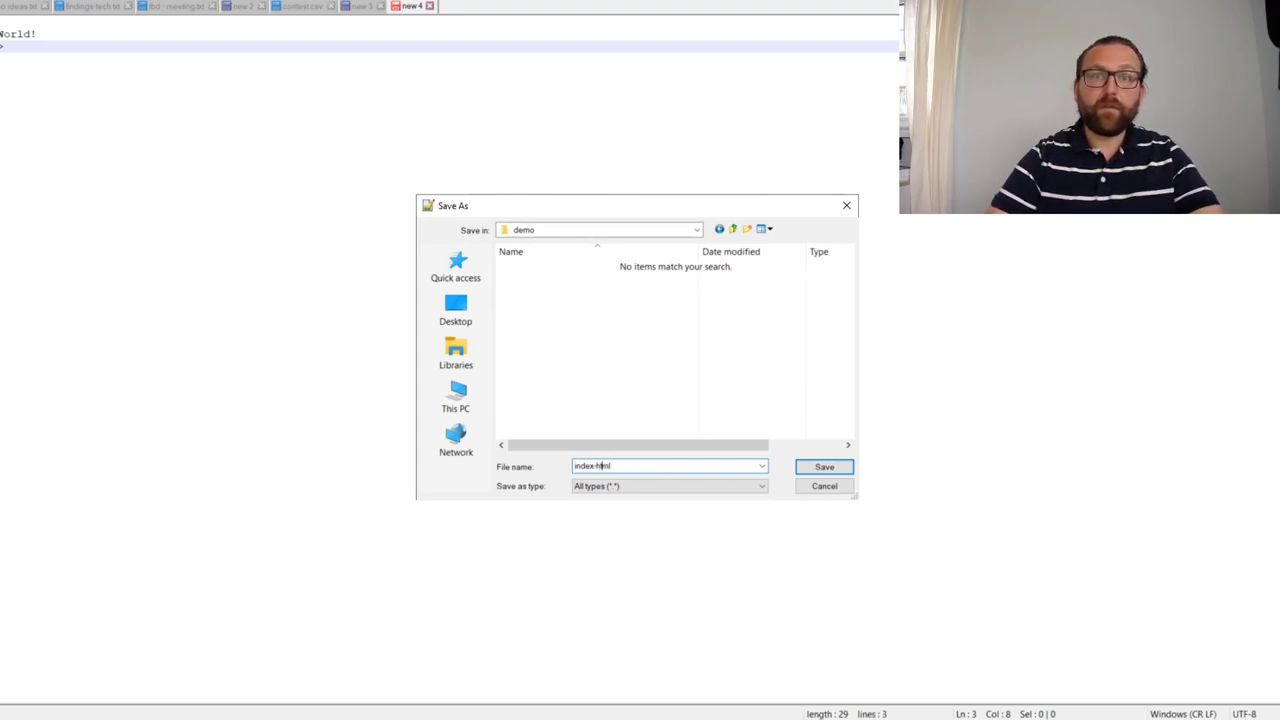
pyautogui.write('l')
pyautogui.press('Return')
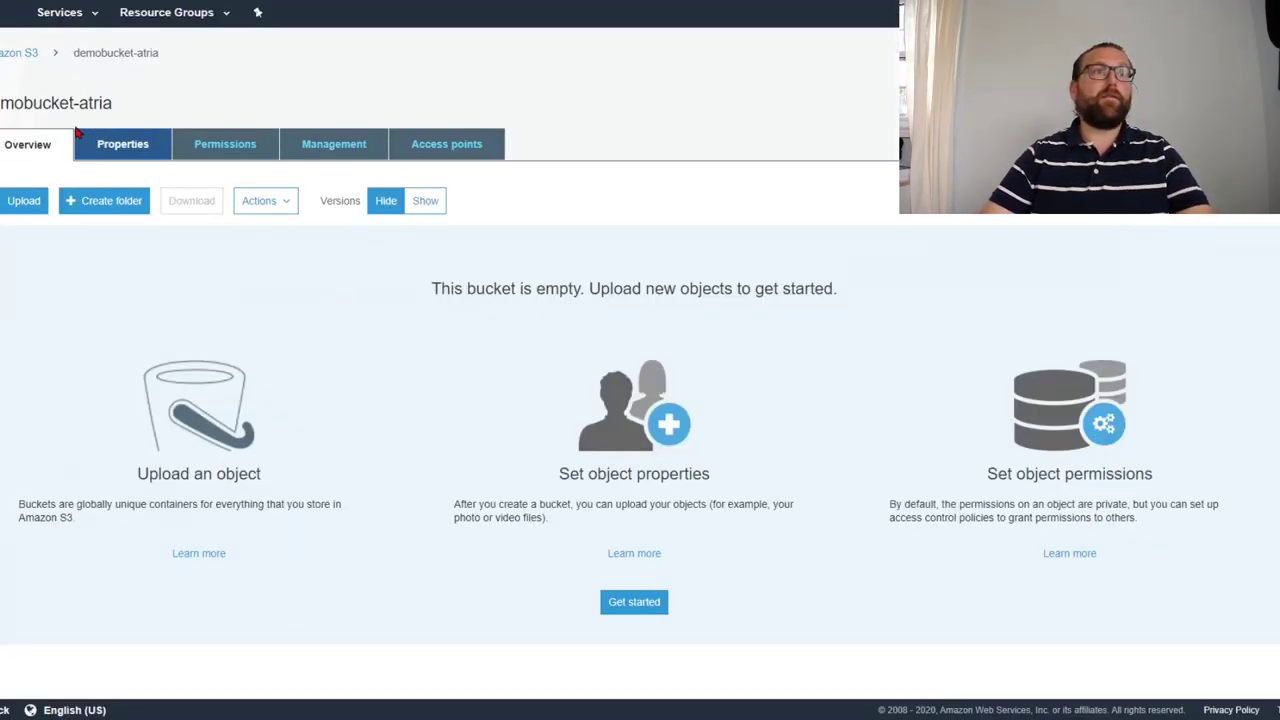
# - Switch to the S3 console, start an upload to demobucket-atria and add index.html
pyautogui.click(12, 205)
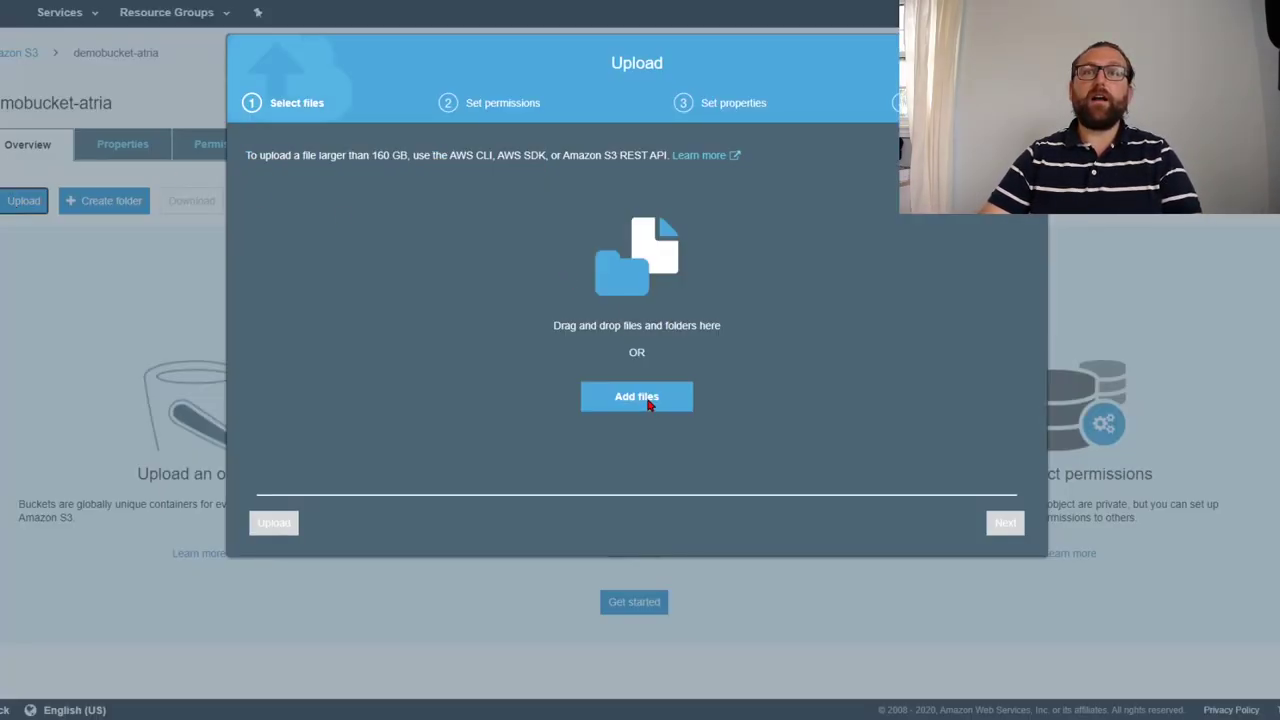
pyautogui.click(637, 397)
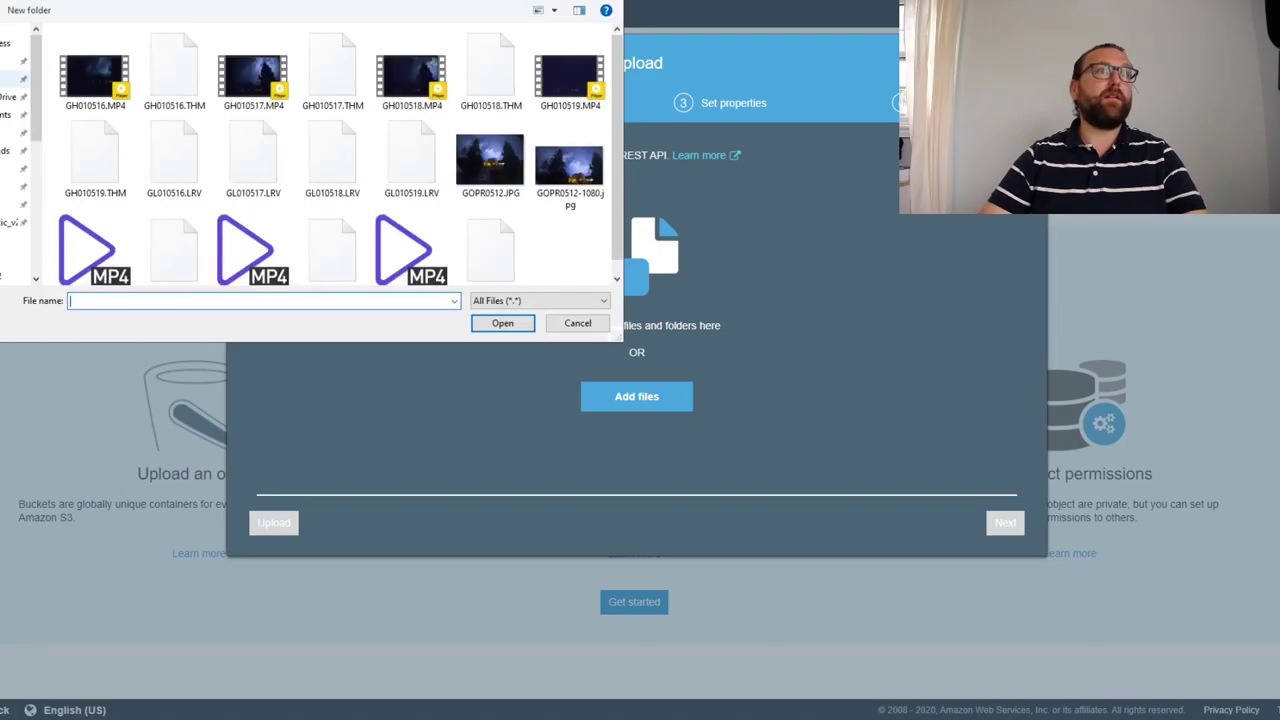
pyautogui.click(100, 210)
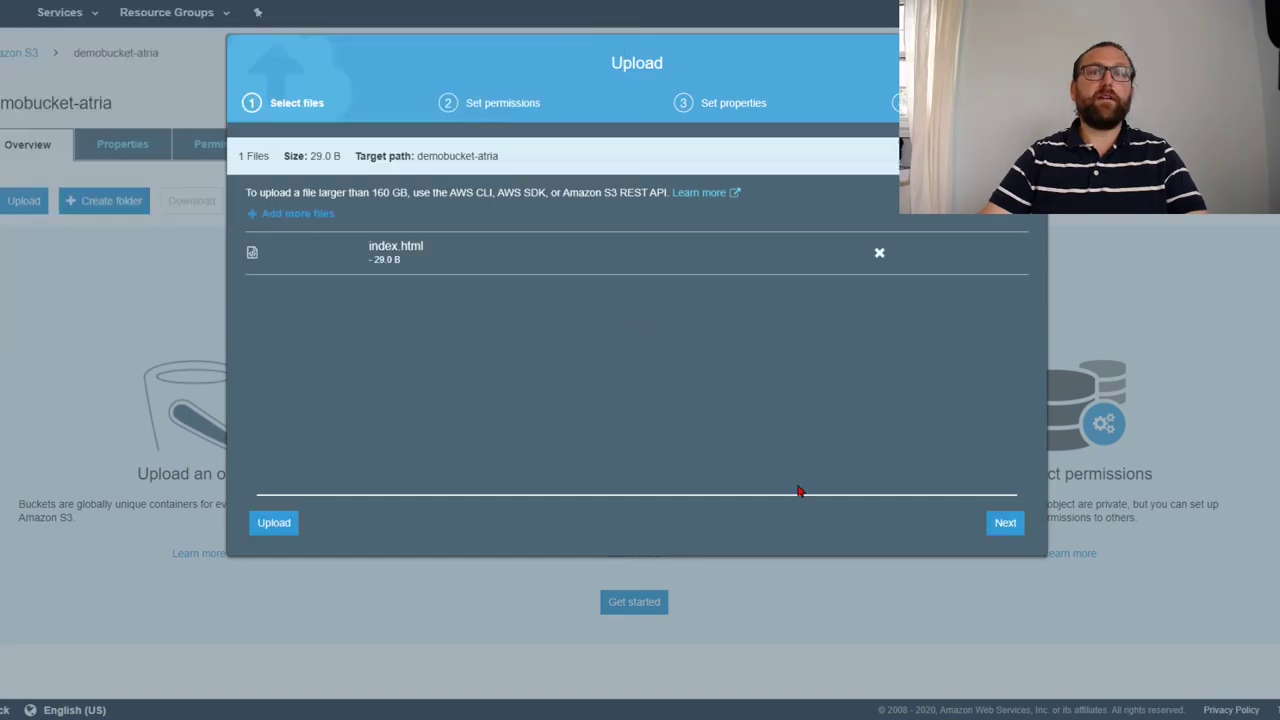
# - Keep the default permissions and Standard storage class, and upload index.html to the bucket
pyautogui.click(995, 529)
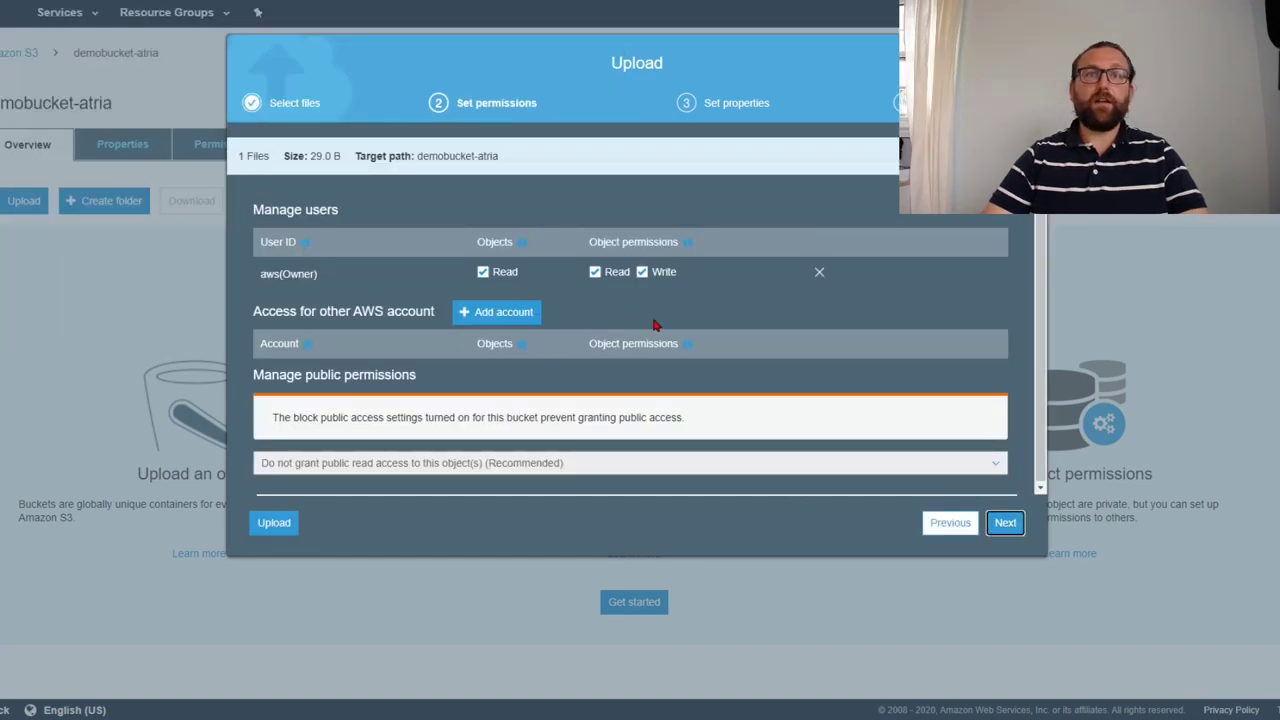
pyautogui.click(1004, 524)
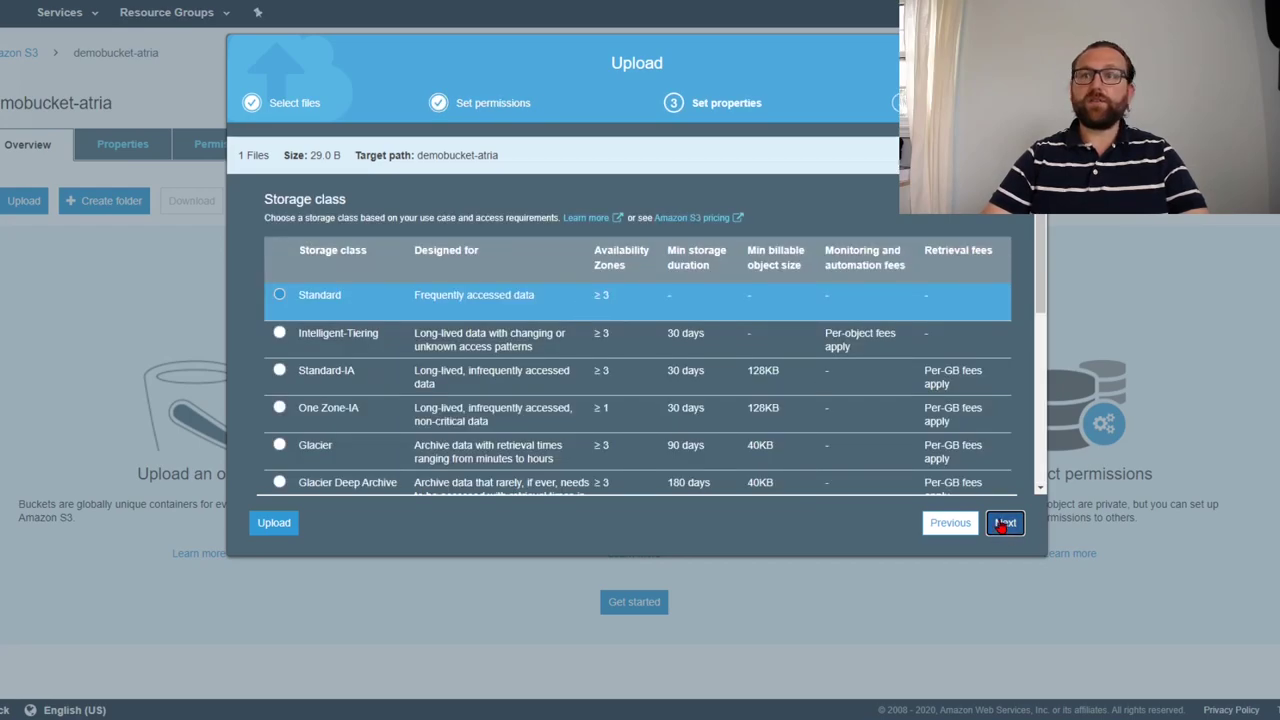
pyautogui.click(1004, 524)
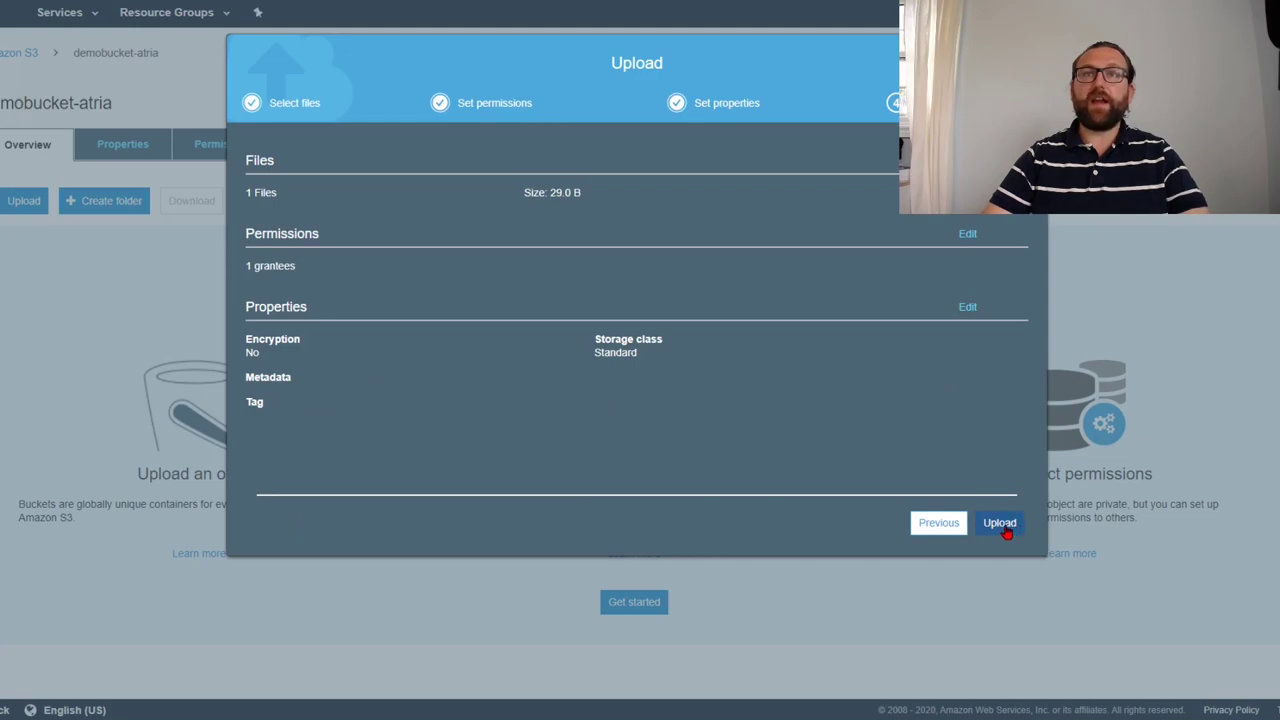
pyautogui.click(1006, 532)
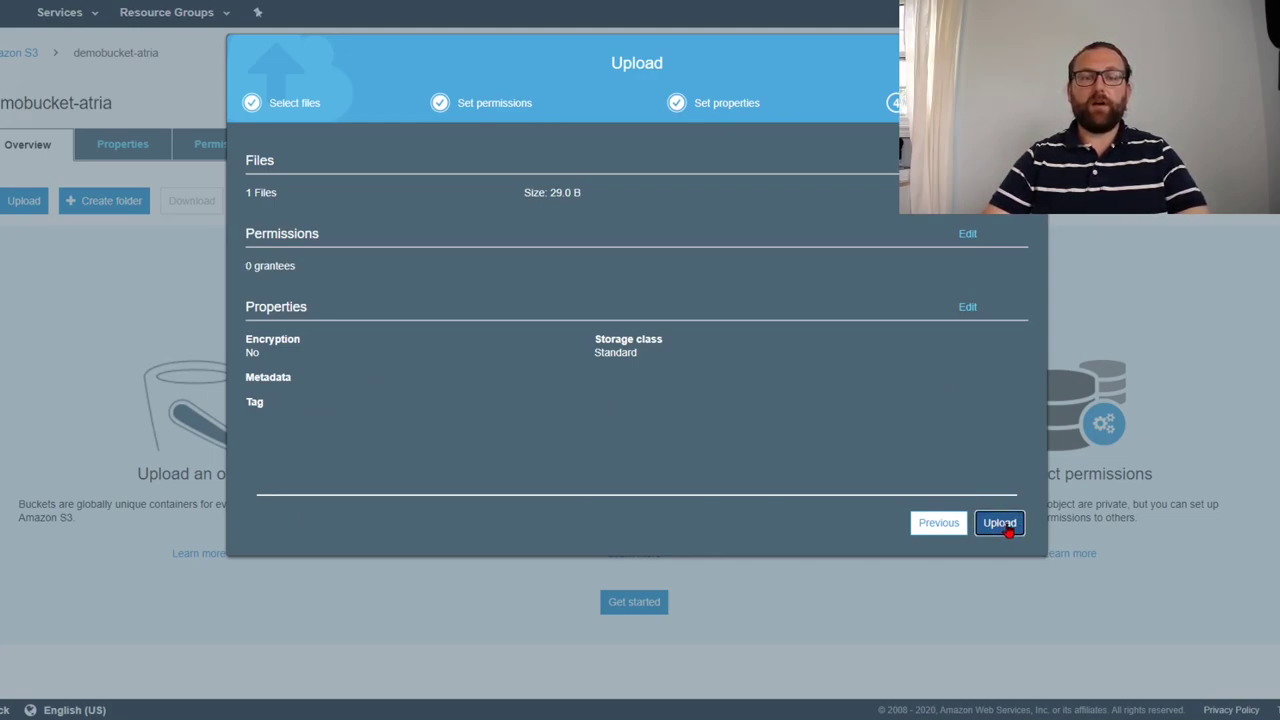
pyautogui.click(1008, 532)
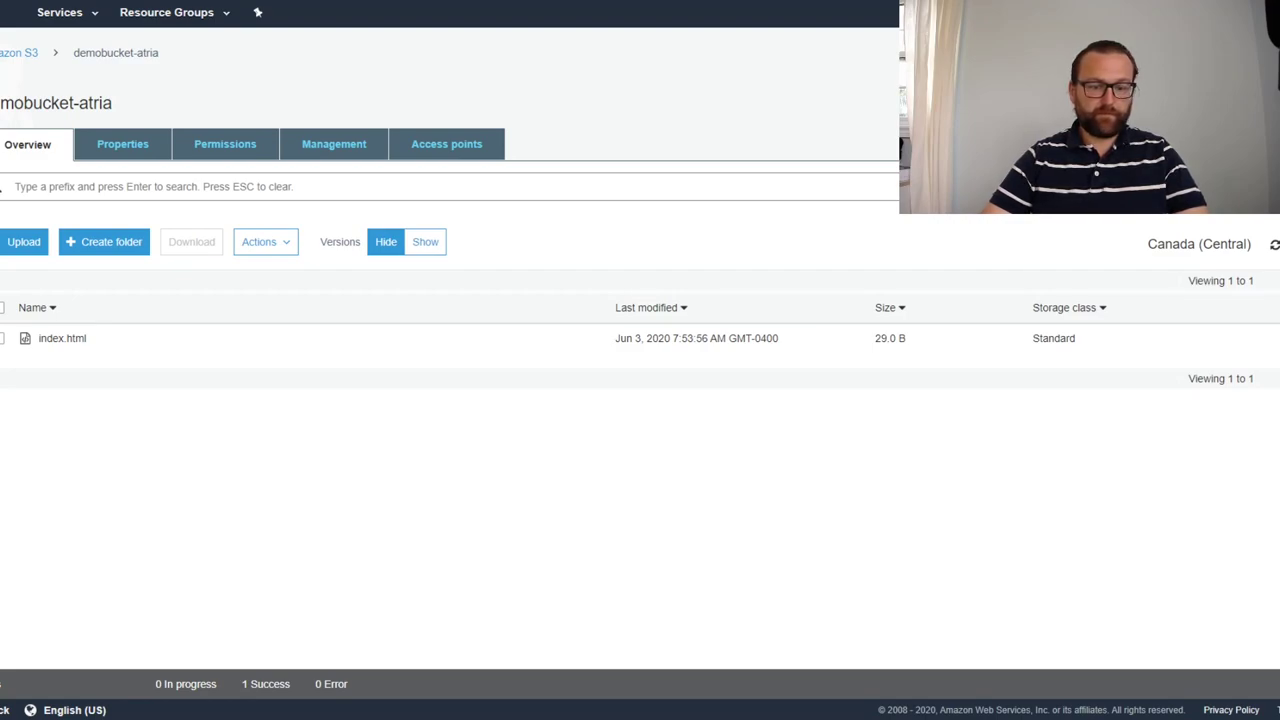
# - In a new text editor document, insert the PublicReadGetObject policy and replace everyonelovesaws in its resource ARN with the copied bucket name demobucket-atria
pyautogui.click(152, 158)
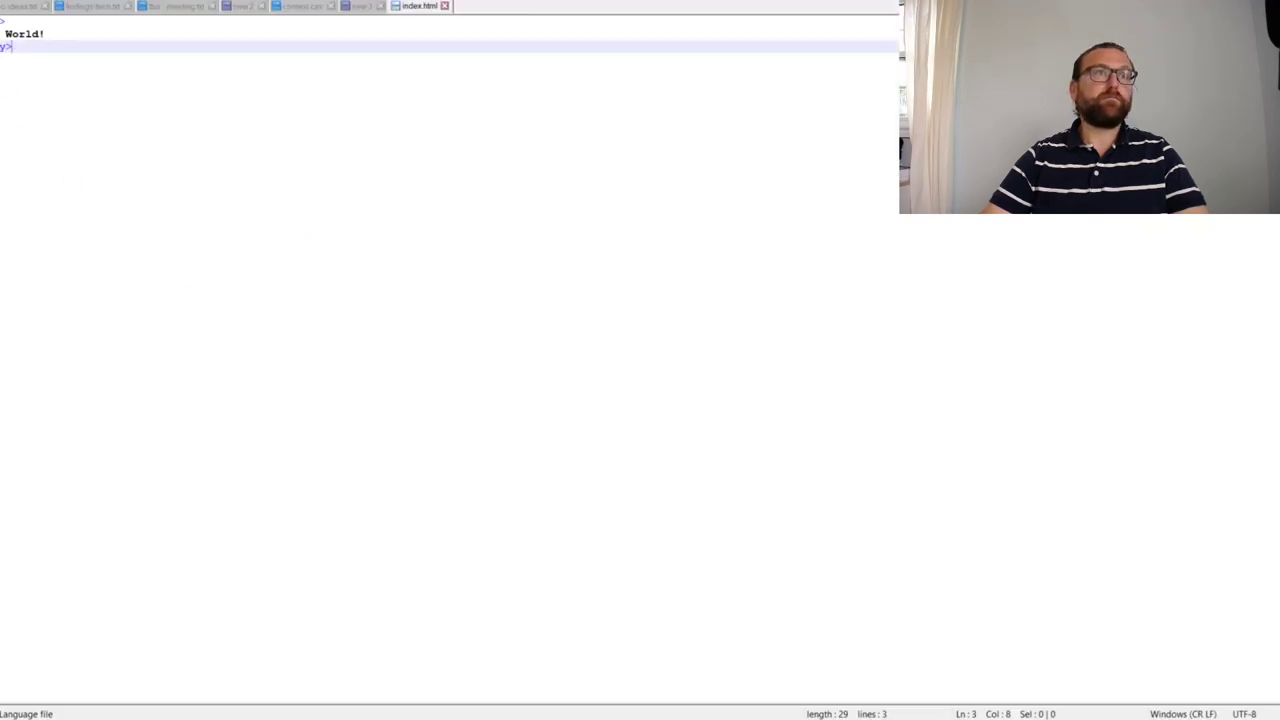
pyautogui.hotkey('ctrl', 'n')
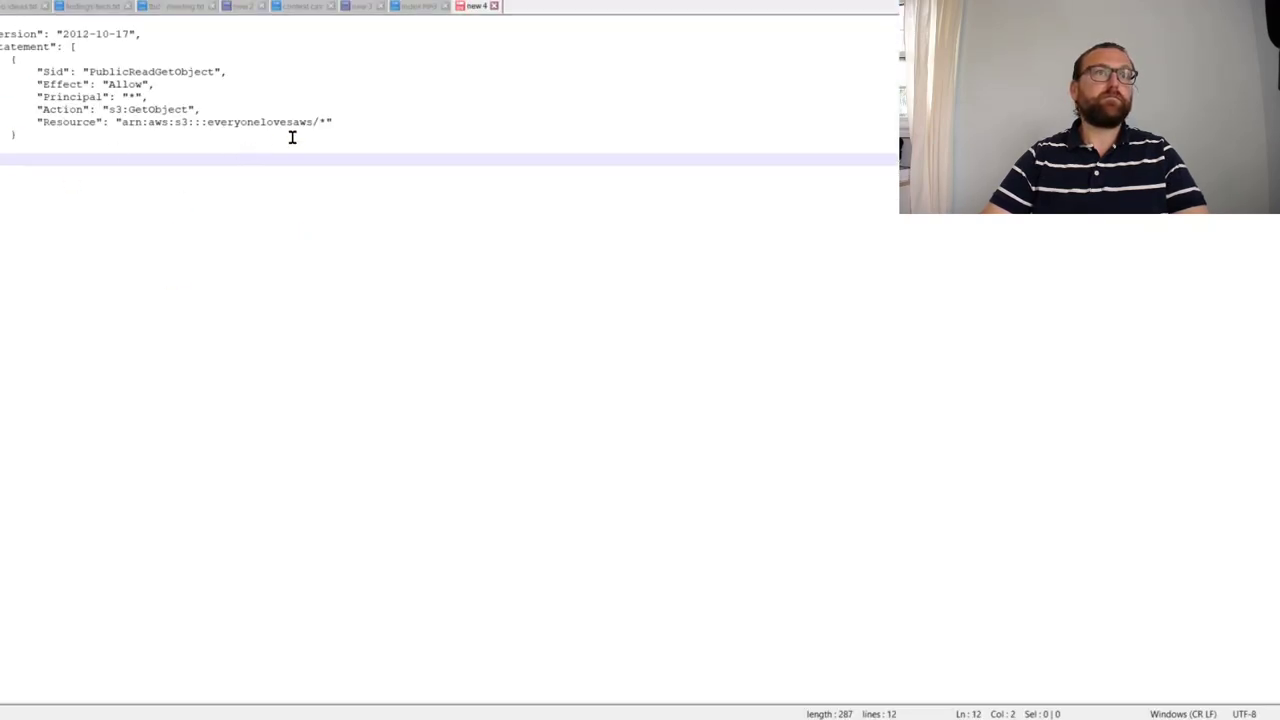
pyautogui.moveTo(302, 122); pyautogui.dragTo(206, 121)
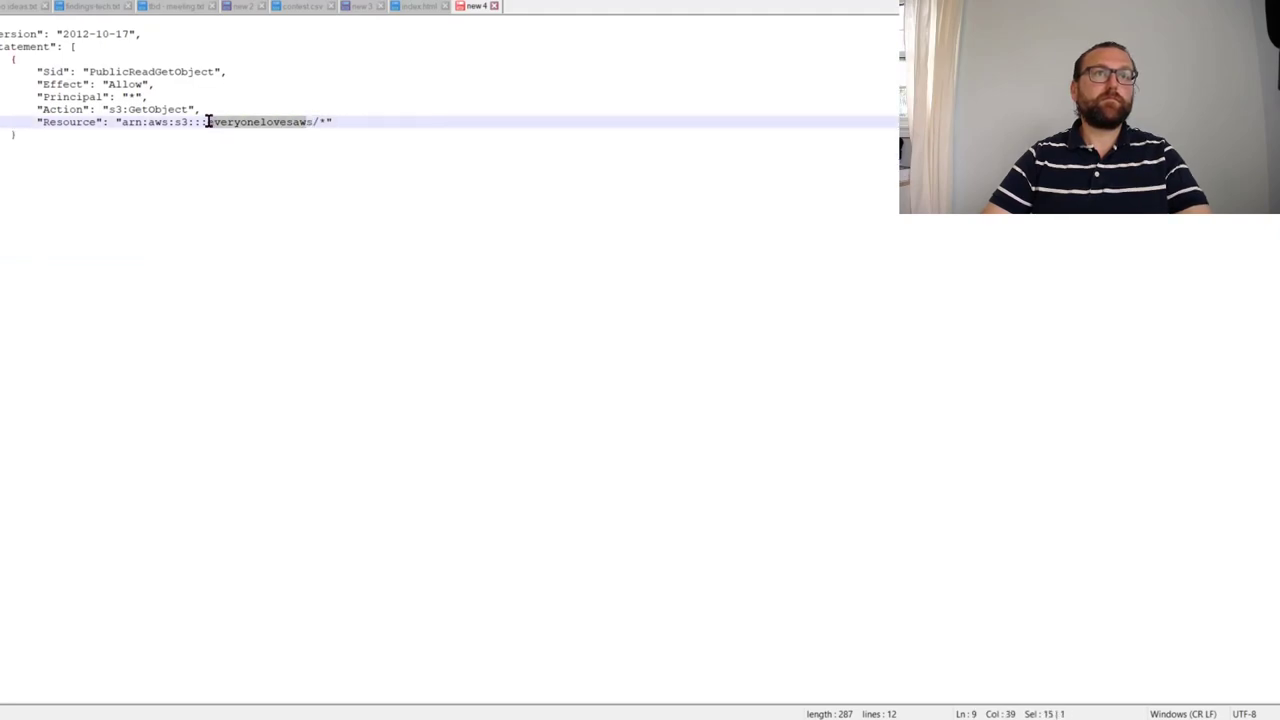
pyautogui.press('BackSpace')
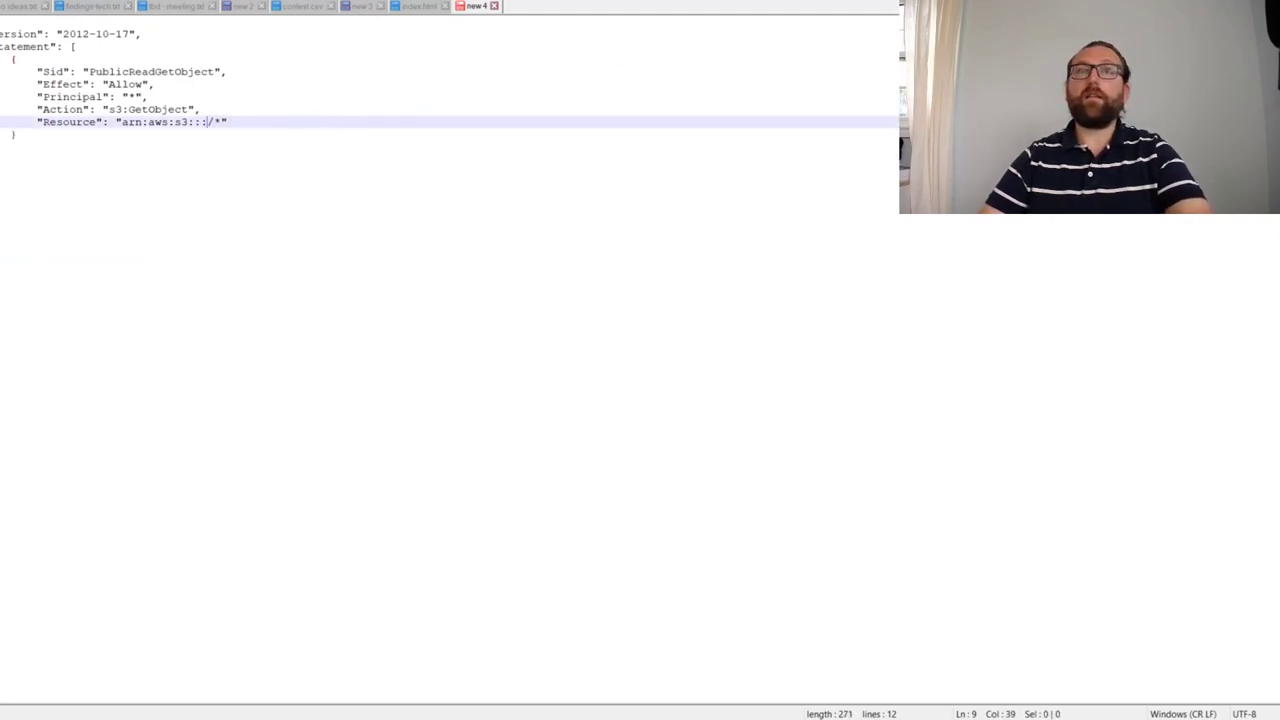
pyautogui.hotkey('alt', 'Tab')
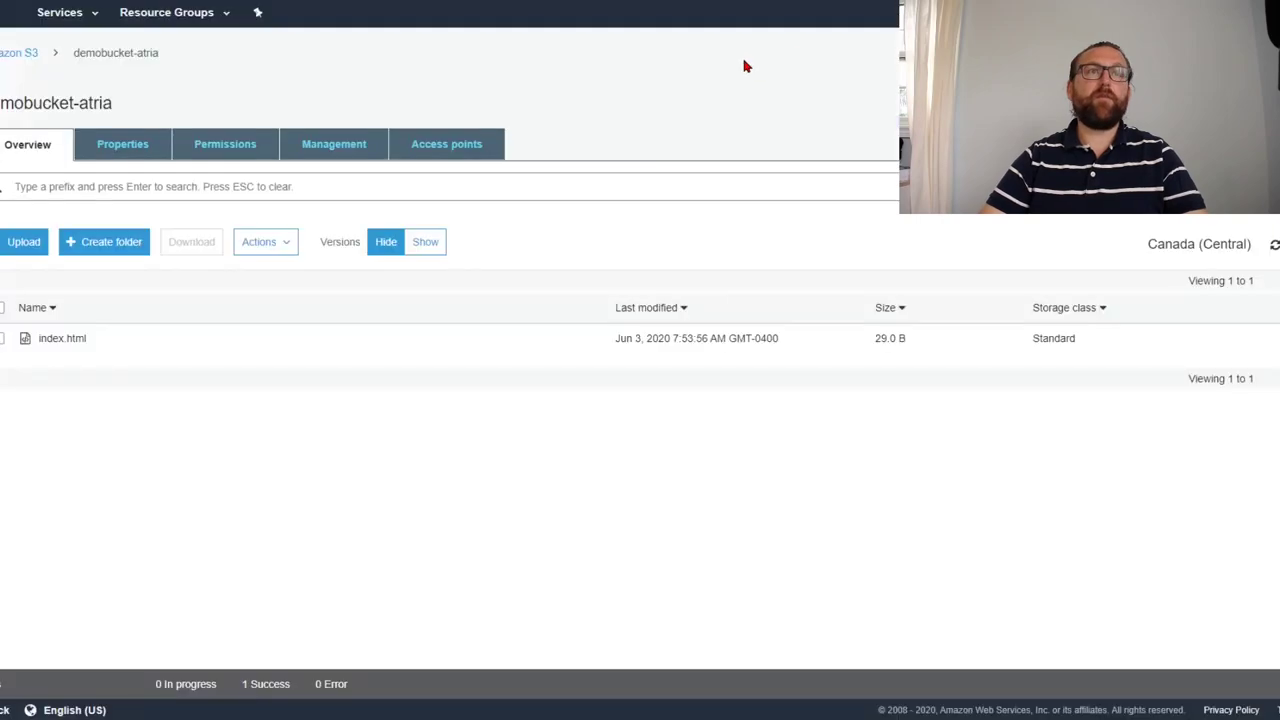
pyautogui.tripleClick(109, 104)
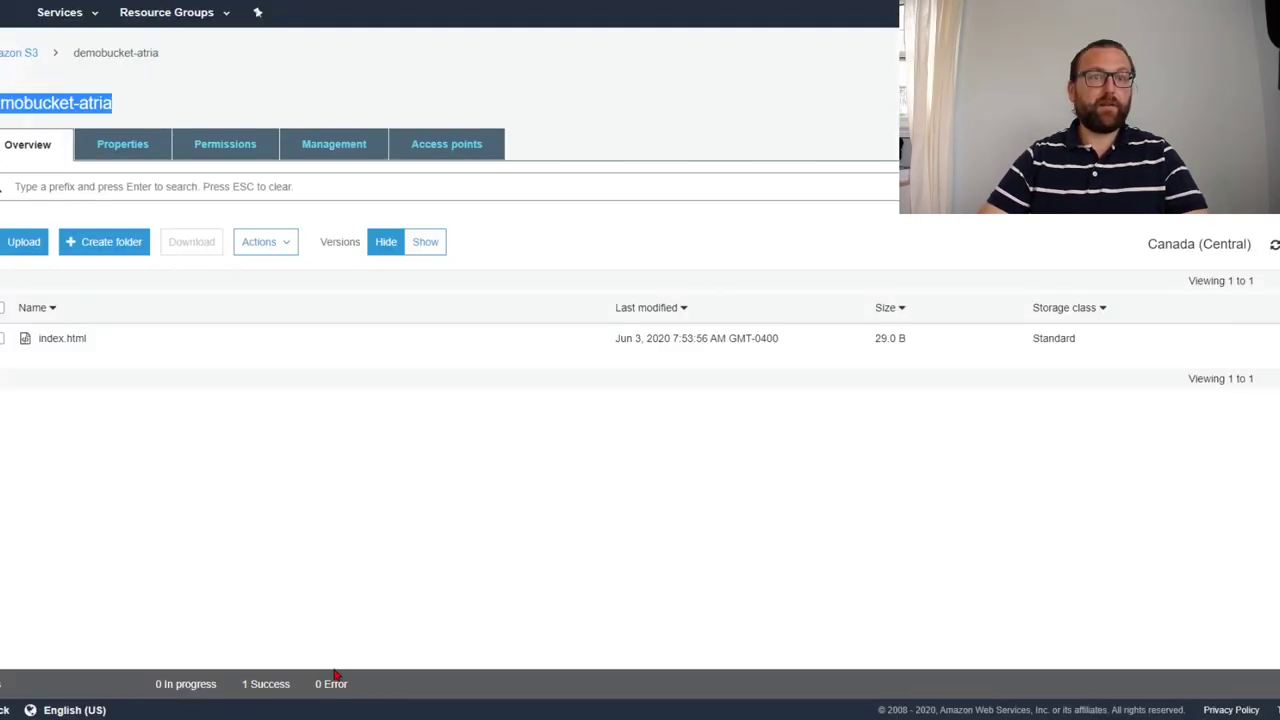
pyautogui.hotkey('ctrl', 'c')
pyautogui.hotkey('alt', 'Tab')
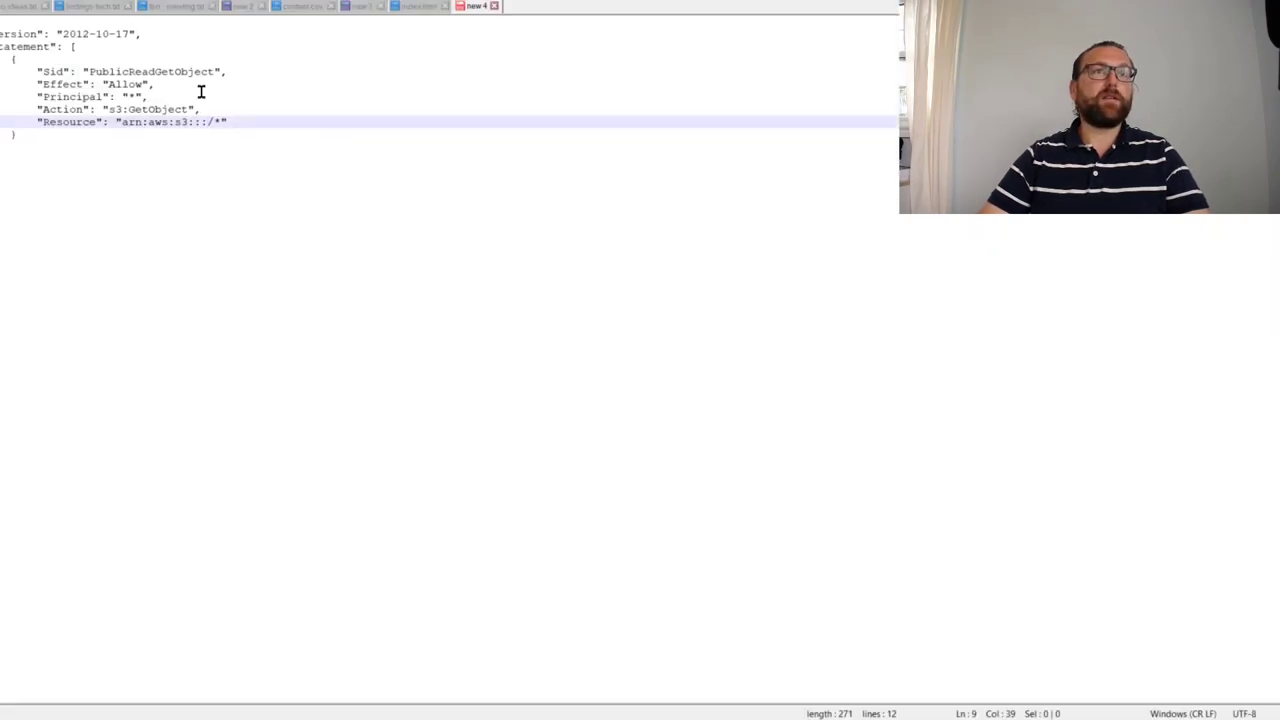
pyautogui.hotkey('ctrl', 'v')
# - Copy the whole policy from the text editor and paste it into the bucket policy editor of demobucket-atria in the S3 console
pyautogui.moveTo(36, 170); pyautogui.dragTo(0, 30)
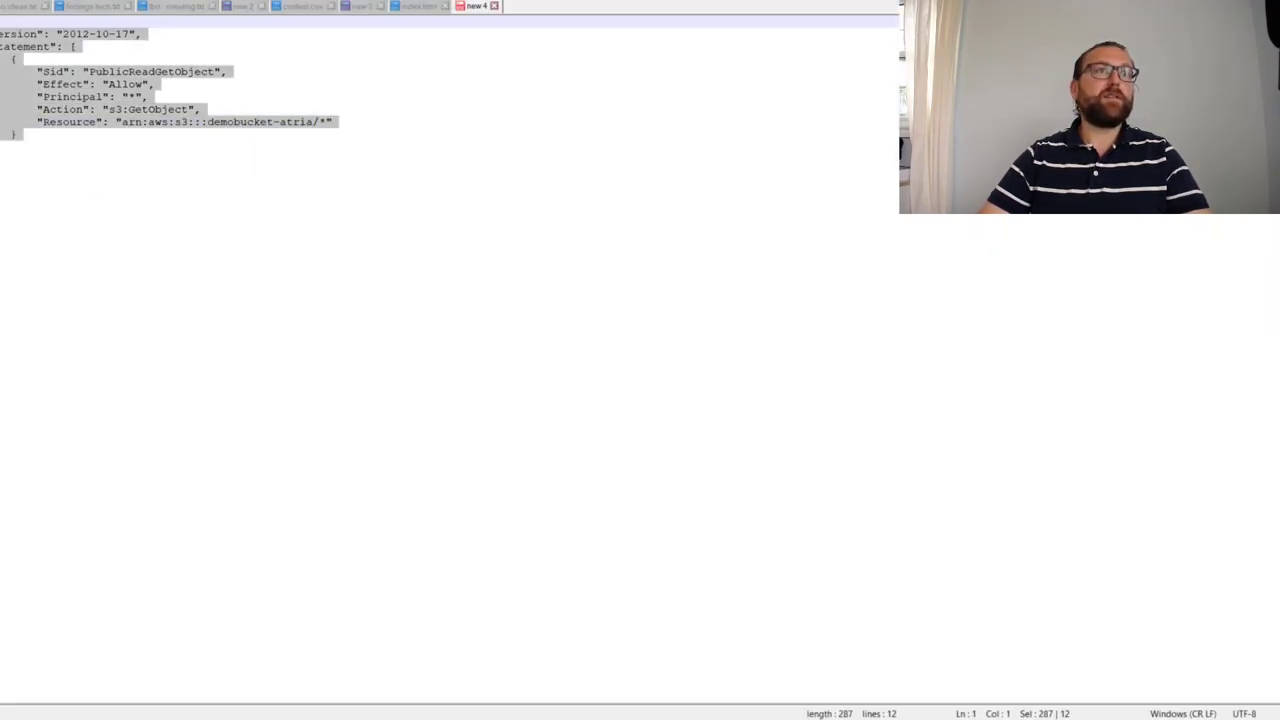
pyautogui.hotkey('alt', 'Tab')
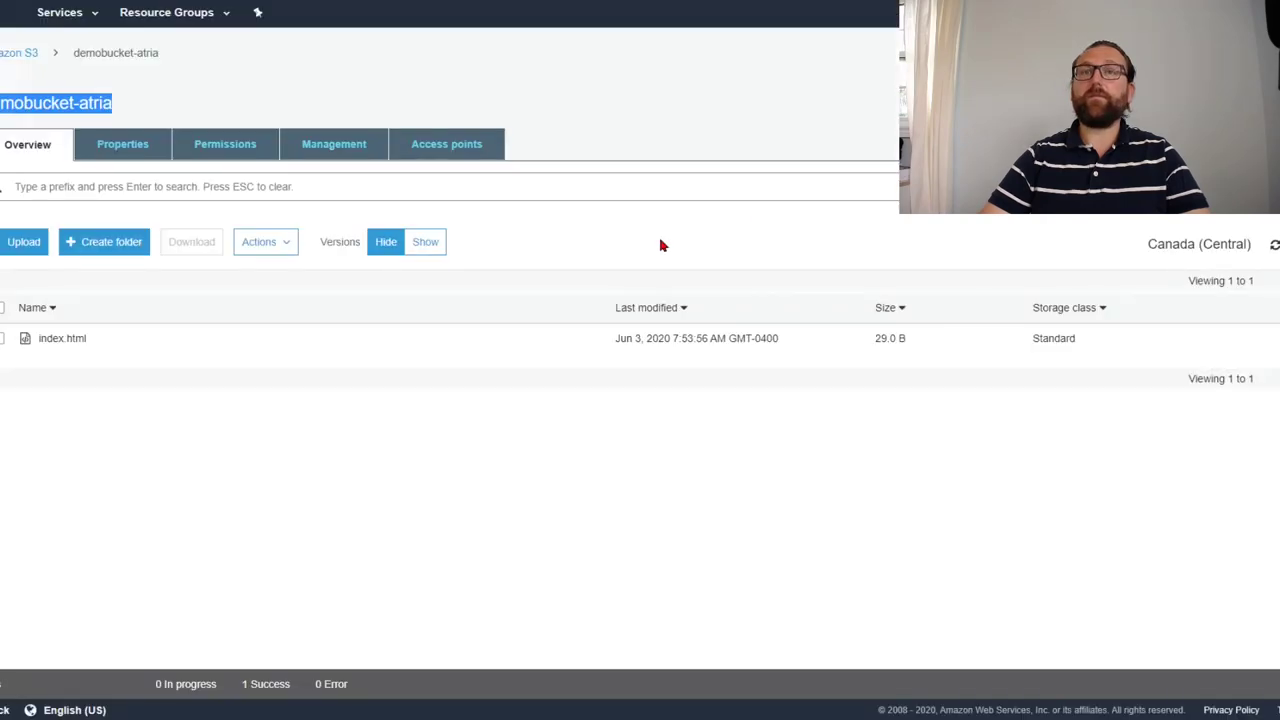
pyautogui.click(222, 148)
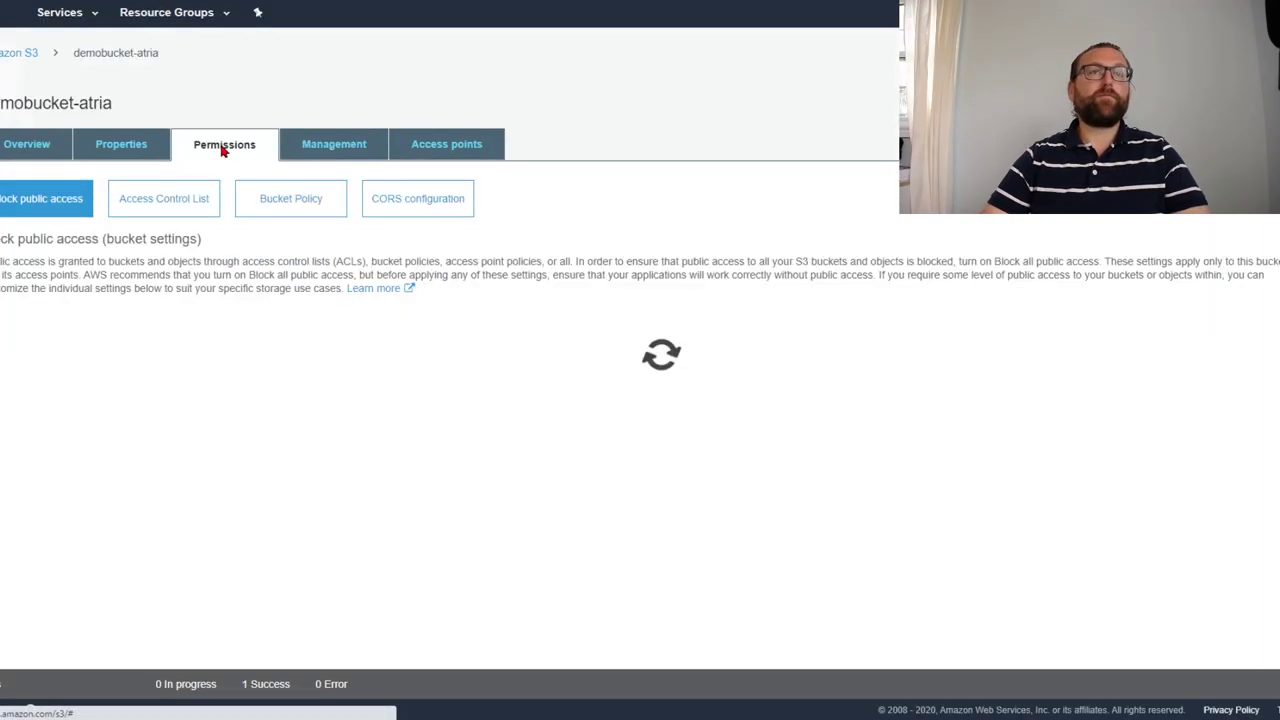
pyautogui.click(304, 202)
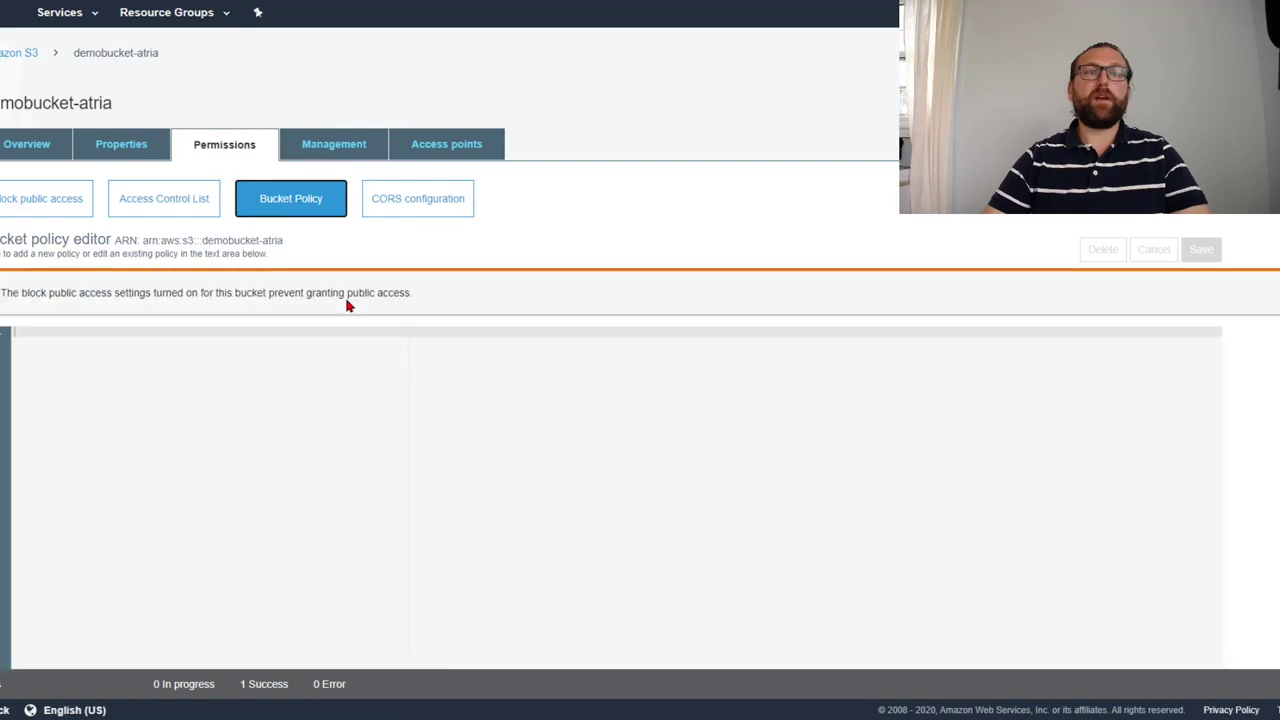
pyautogui.click(104, 371)
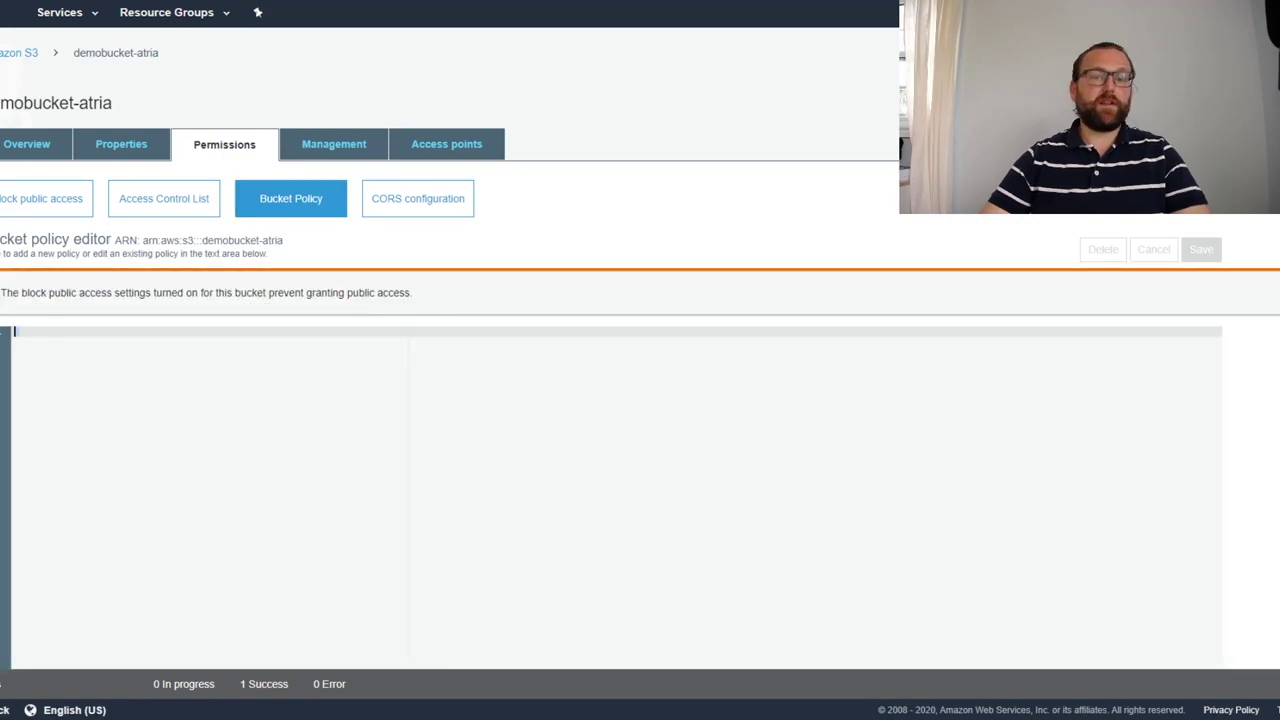
pyautogui.hotkey('ctrl', 'v')
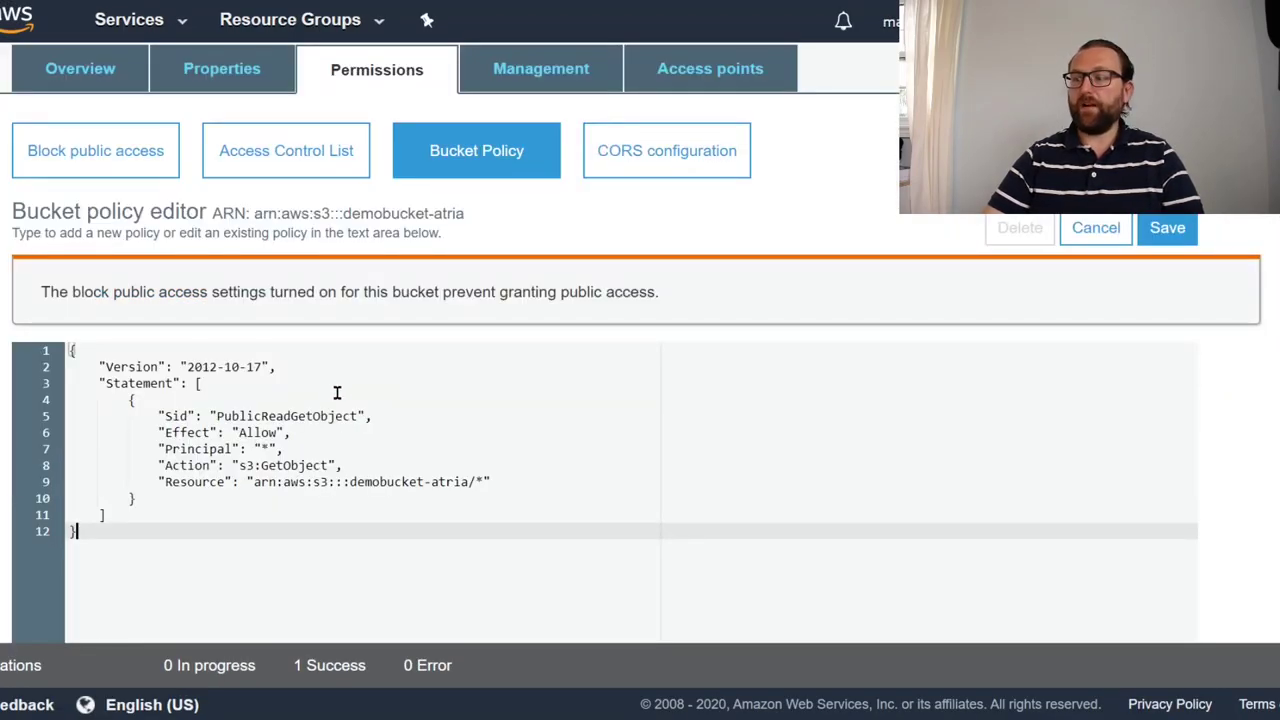
# - Review the policy's Sid, Effect, Principal, Action and Resource lines, and compare the resource ARN with the bucket ARN above the editor
pyautogui.moveTo(99, 383); pyautogui.dragTo(428, 414)
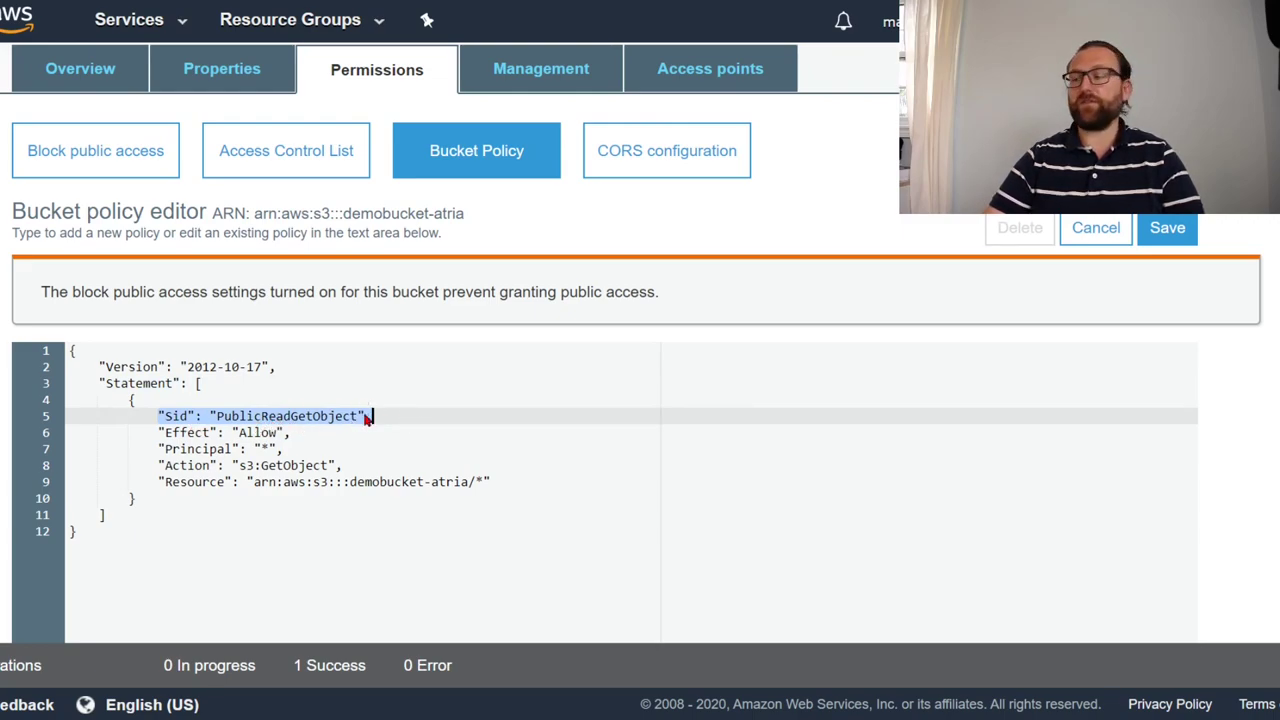
pyautogui.moveTo(158, 432); pyautogui.dragTo(300, 432)
pyautogui.moveTo(157, 448); pyautogui.dragTo(283, 449)
pyautogui.moveTo(158, 465); pyautogui.dragTo(344, 466)
pyautogui.moveTo(158, 482); pyautogui.dragTo(527, 490)
pyautogui.moveTo(350, 485); pyautogui.dragTo(470, 482)
pyautogui.scroll(2, 235, 257)
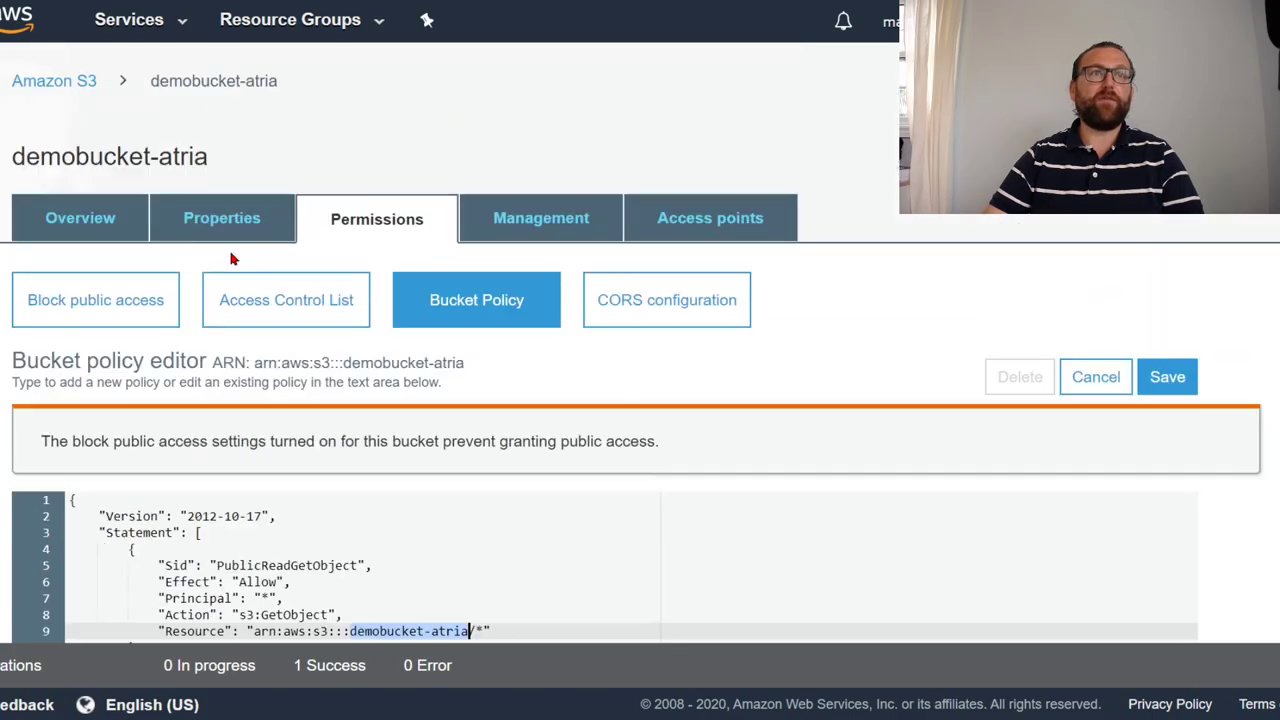
pyautogui.moveTo(253, 363); pyautogui.dragTo(493, 377)
pyautogui.scroll(-1, 566, 374)
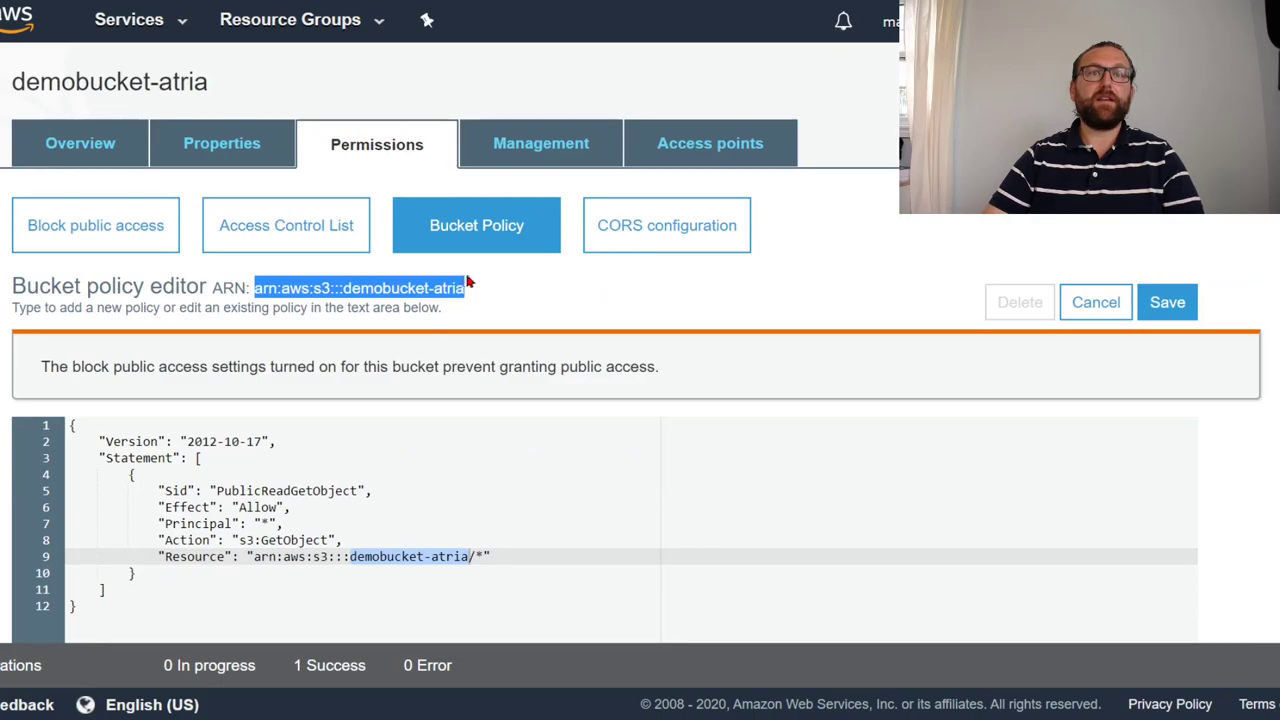
pyautogui.moveTo(253, 557); pyautogui.dragTo(469, 557)
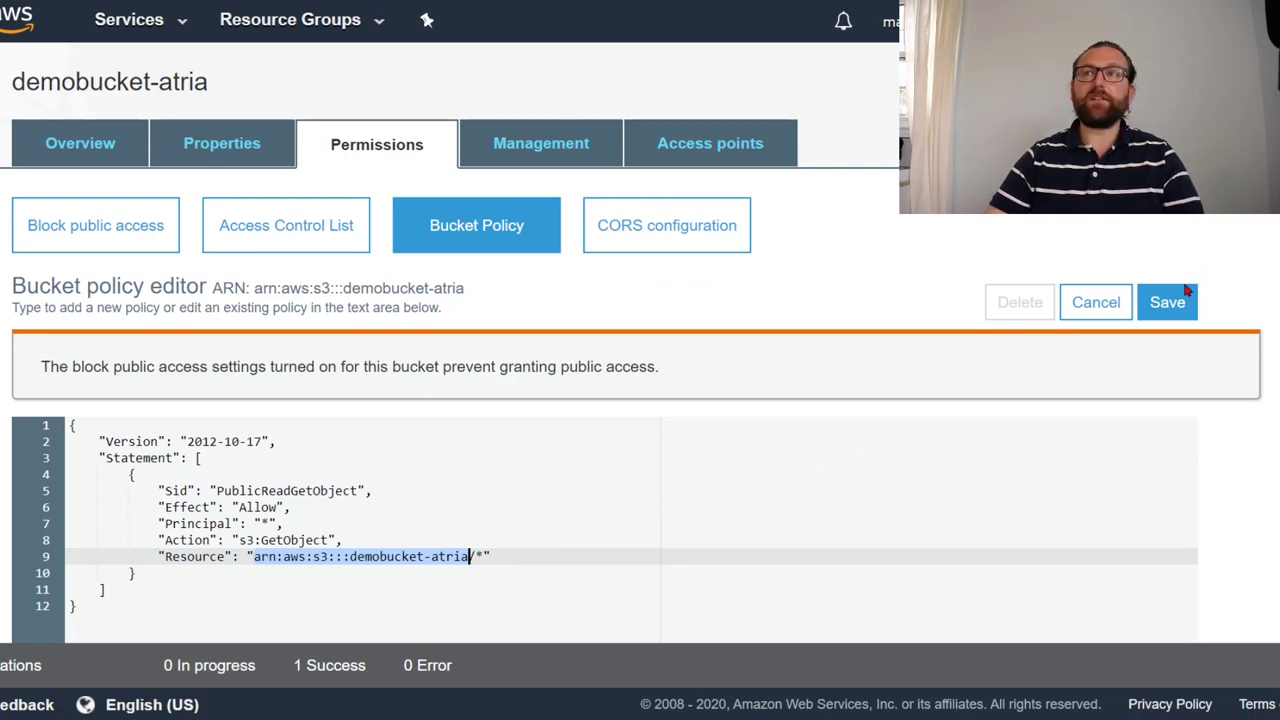
# - Save the public-read bucket policy on demobucket-atria
pyautogui.click(631, 498)
pyautogui.click(1172, 310)
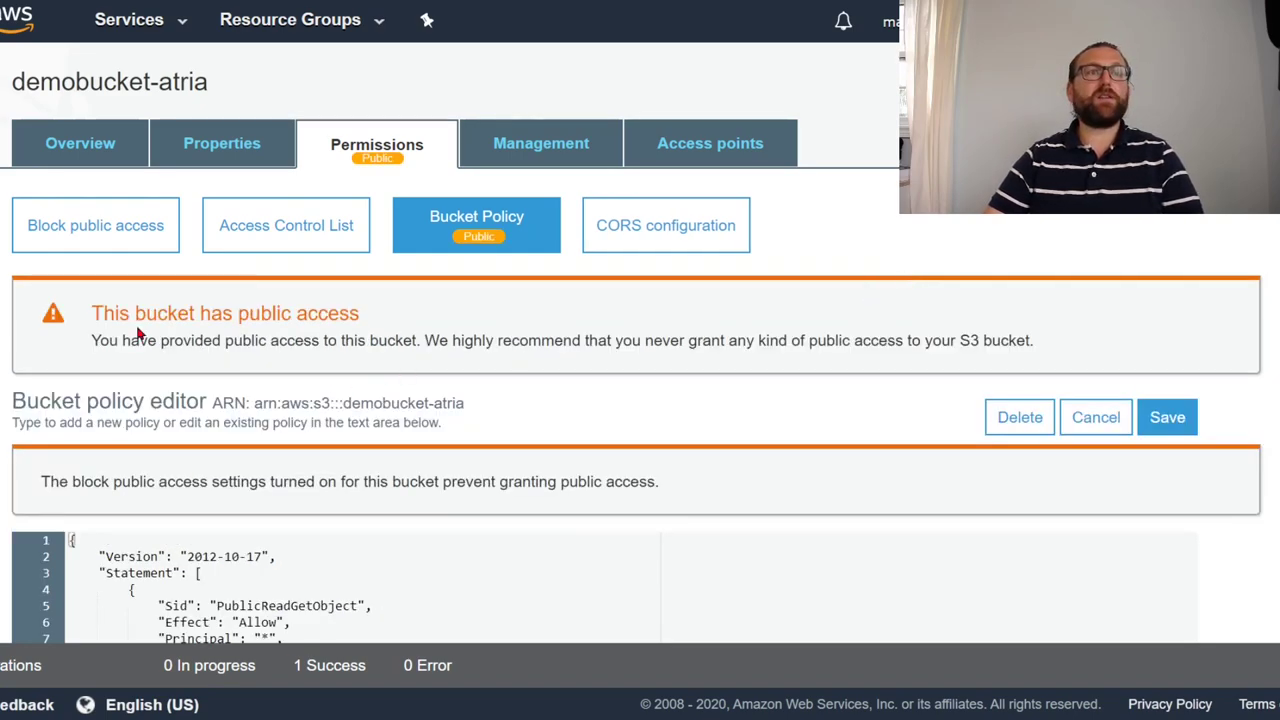
pyautogui.moveTo(92, 340); pyautogui.dragTo(1137, 333)
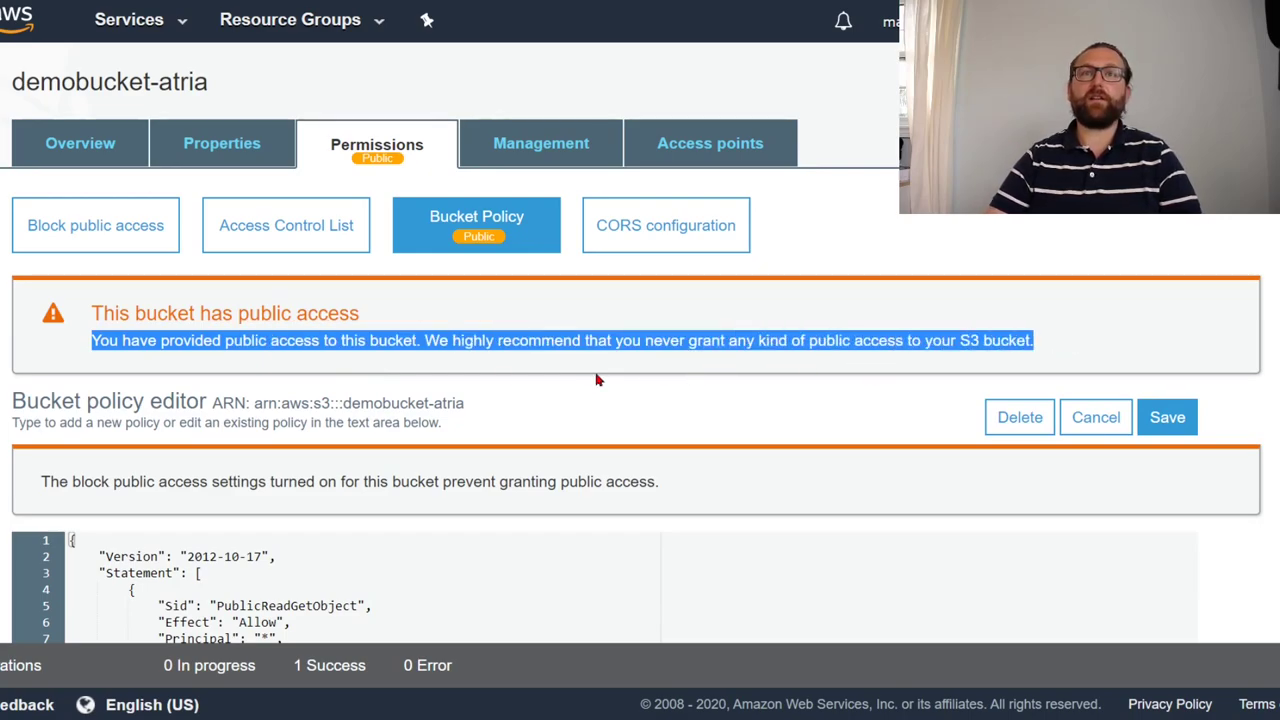
pyautogui.click(441, 343)
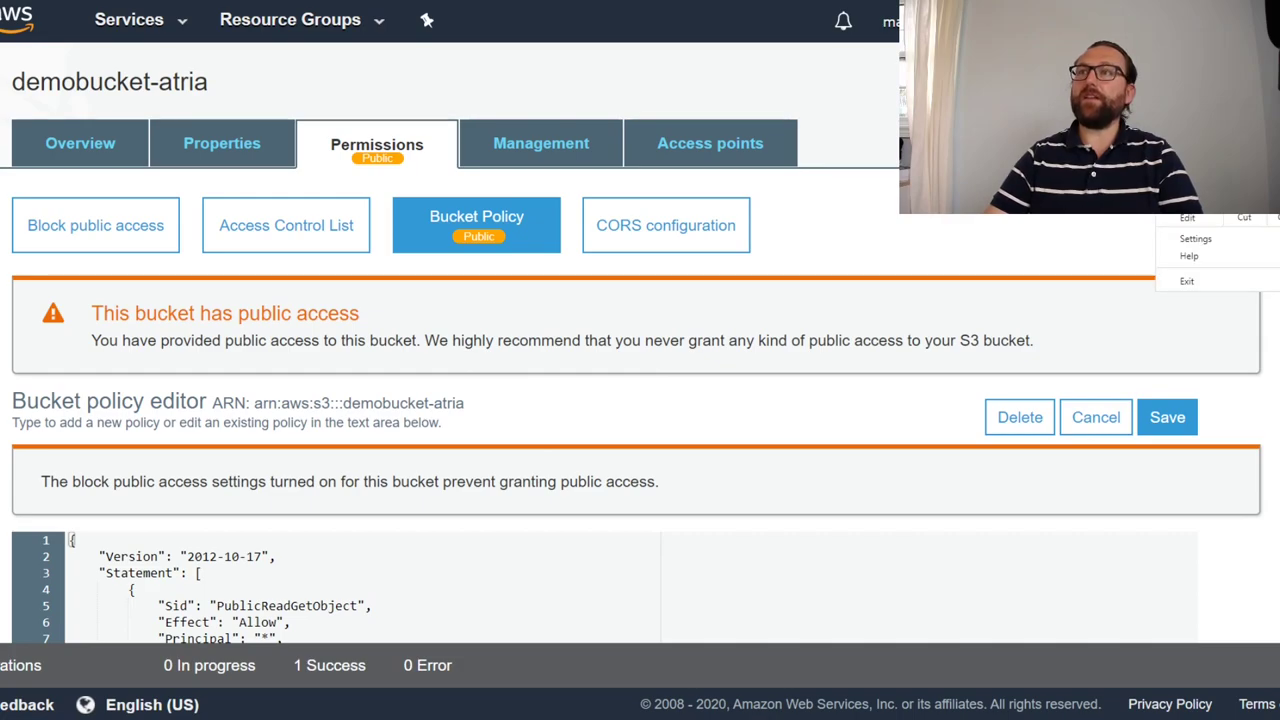
# - In the bucket's static website hosting properties, choose to use this bucket to host a website and set the index document to index.html
pyautogui.hotkey('ctrl', '-')
pyautogui.click(163, 130)
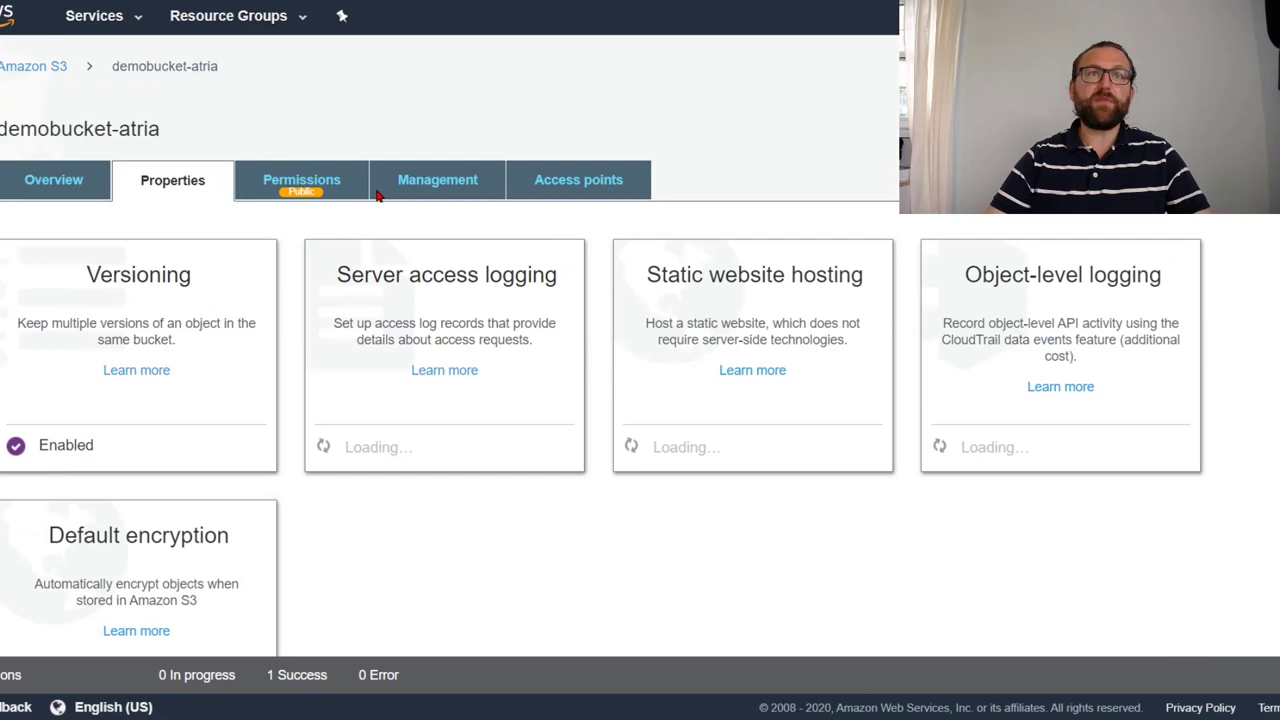
pyautogui.click(752, 322)
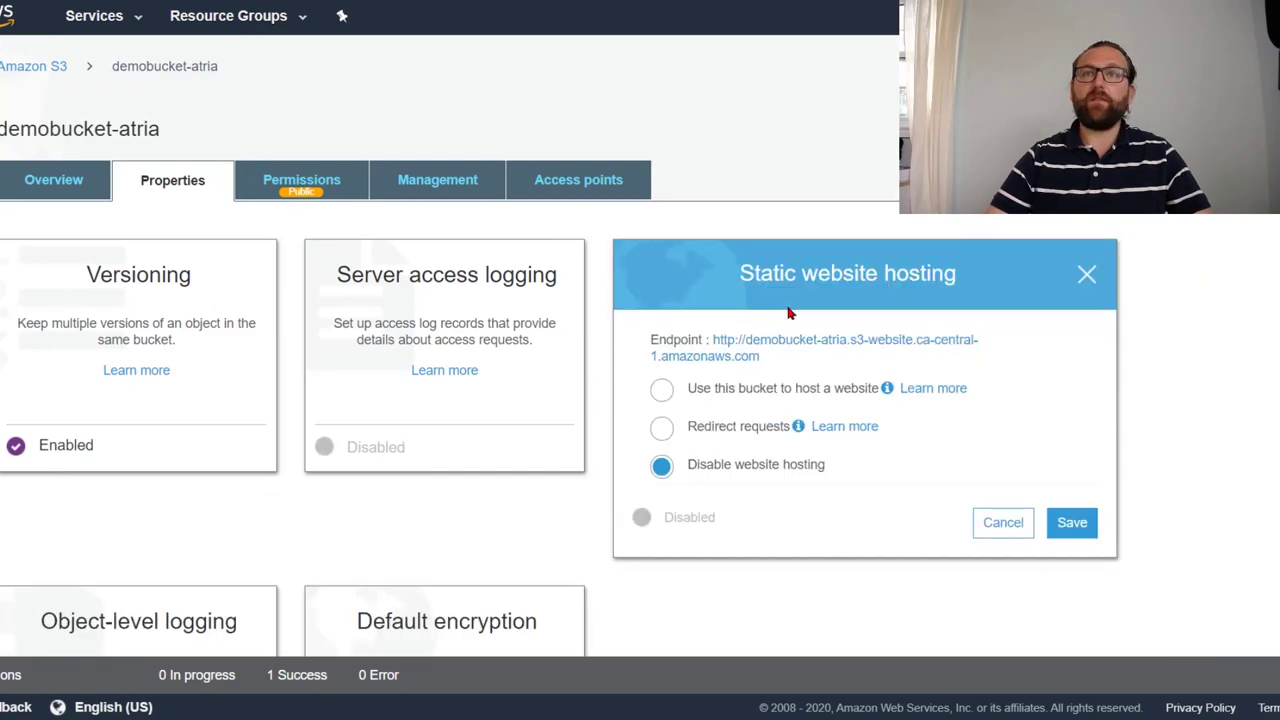
pyautogui.click(661, 392)
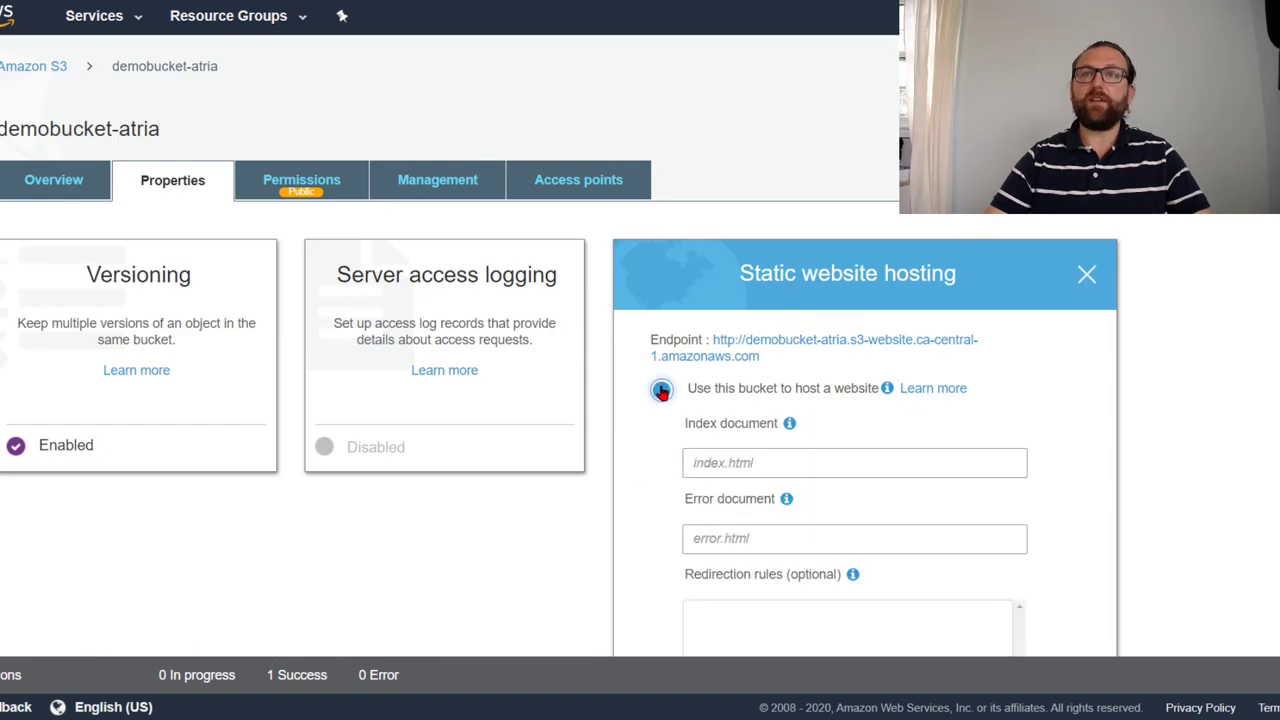
pyautogui.click(786, 466)
pyautogui.write('index.html')
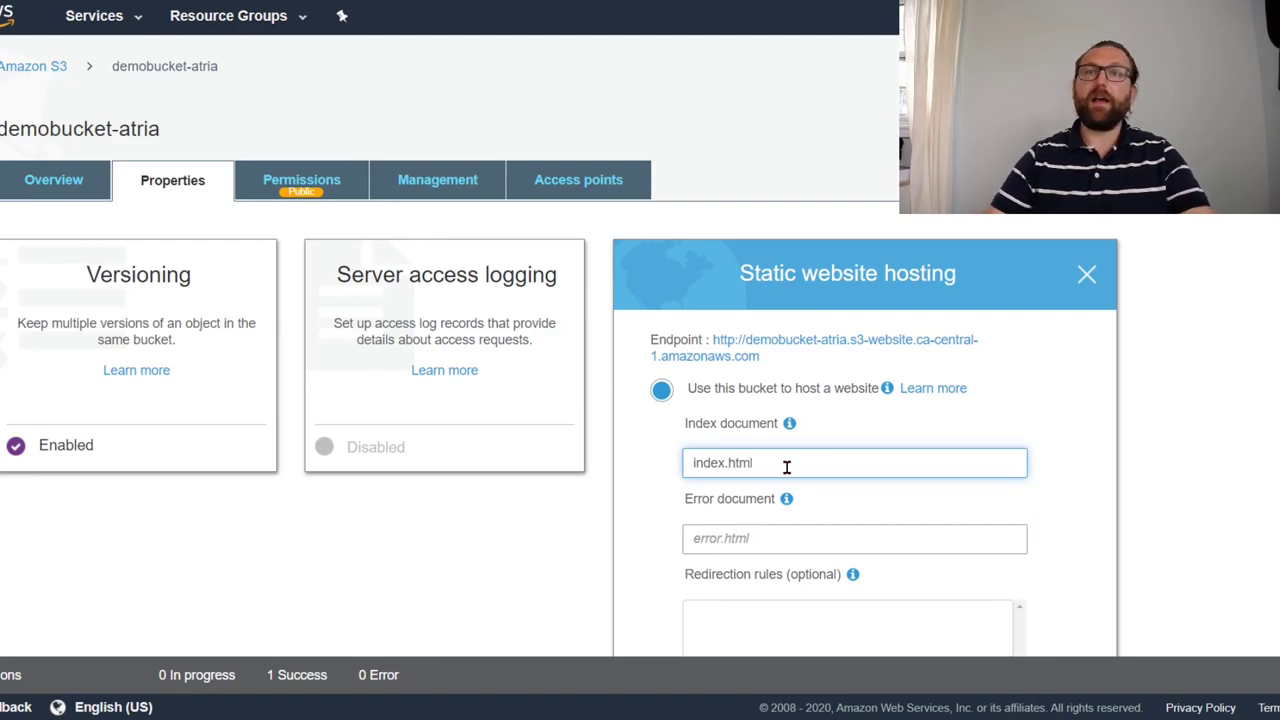
pyautogui.hotkey('ctrl', 'a')
pyautogui.press('BackSpace')
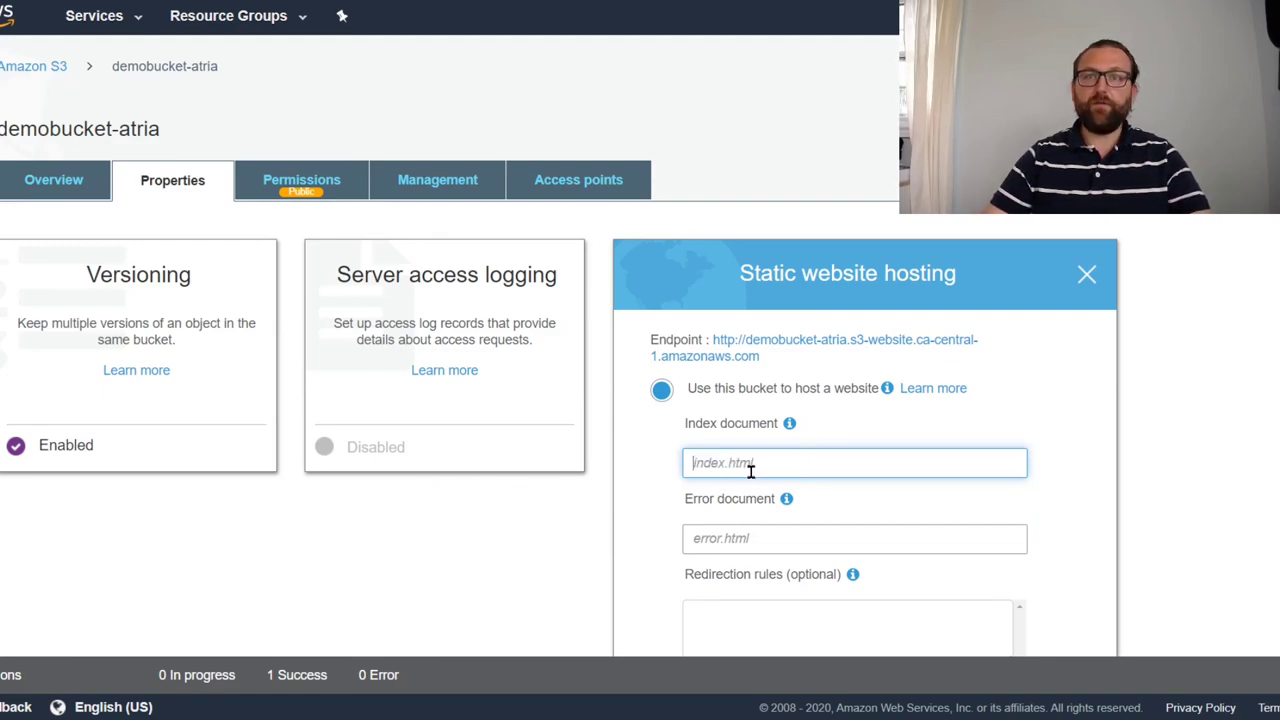
pyautogui.hotkey('ctrl', 'z')
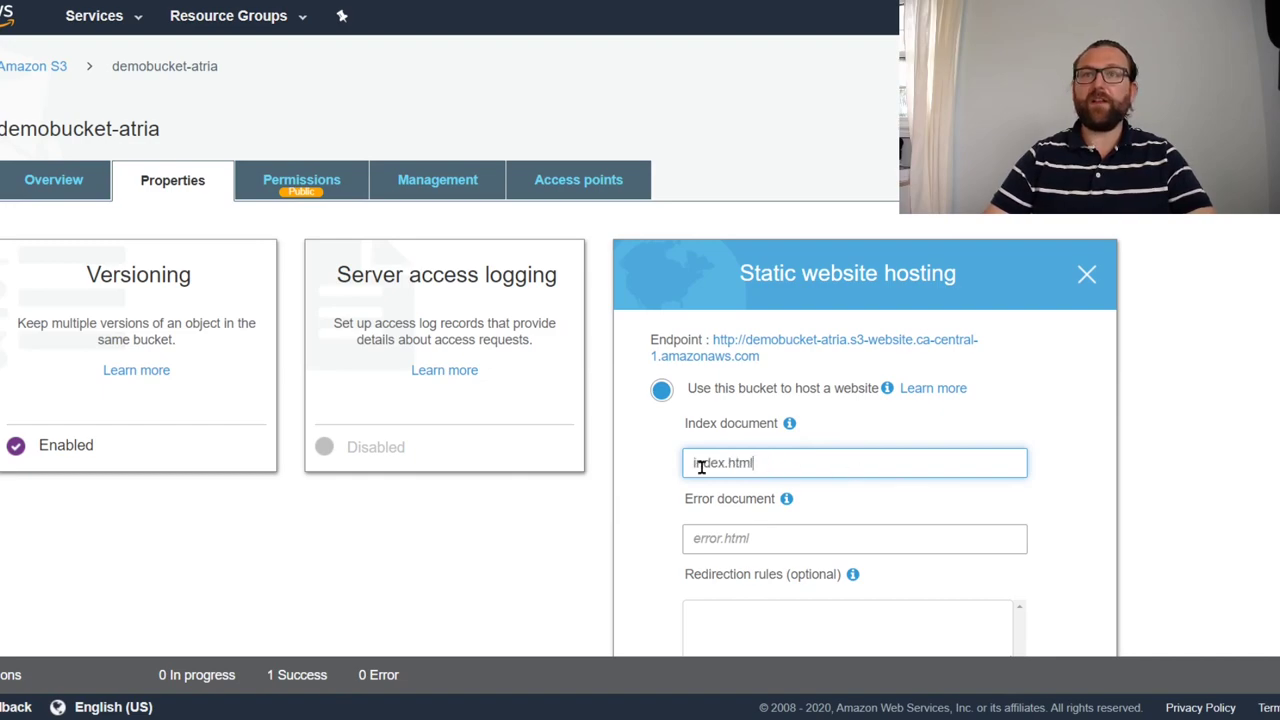
pyautogui.scroll(-1, 938, 380)
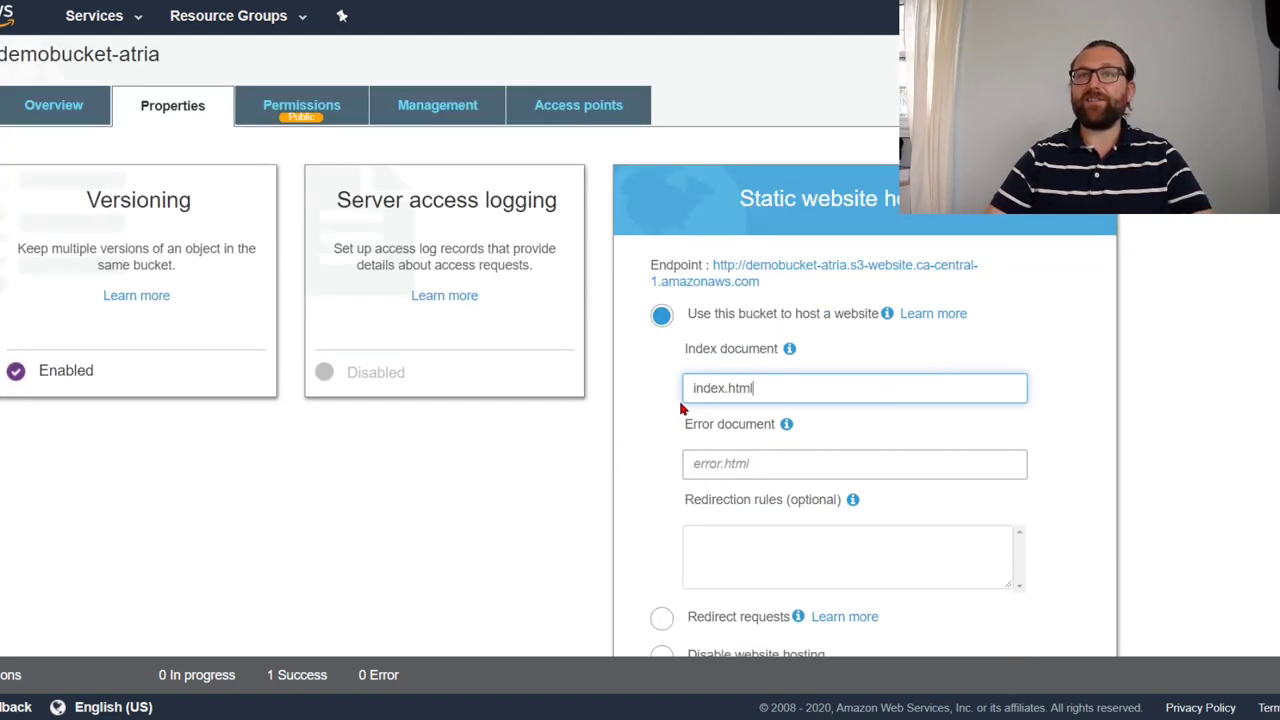
pyautogui.rightClick(748, 266)
pyautogui.click(726, 299)
pyautogui.rightClick(727, 289)
pyautogui.click(728, 289)
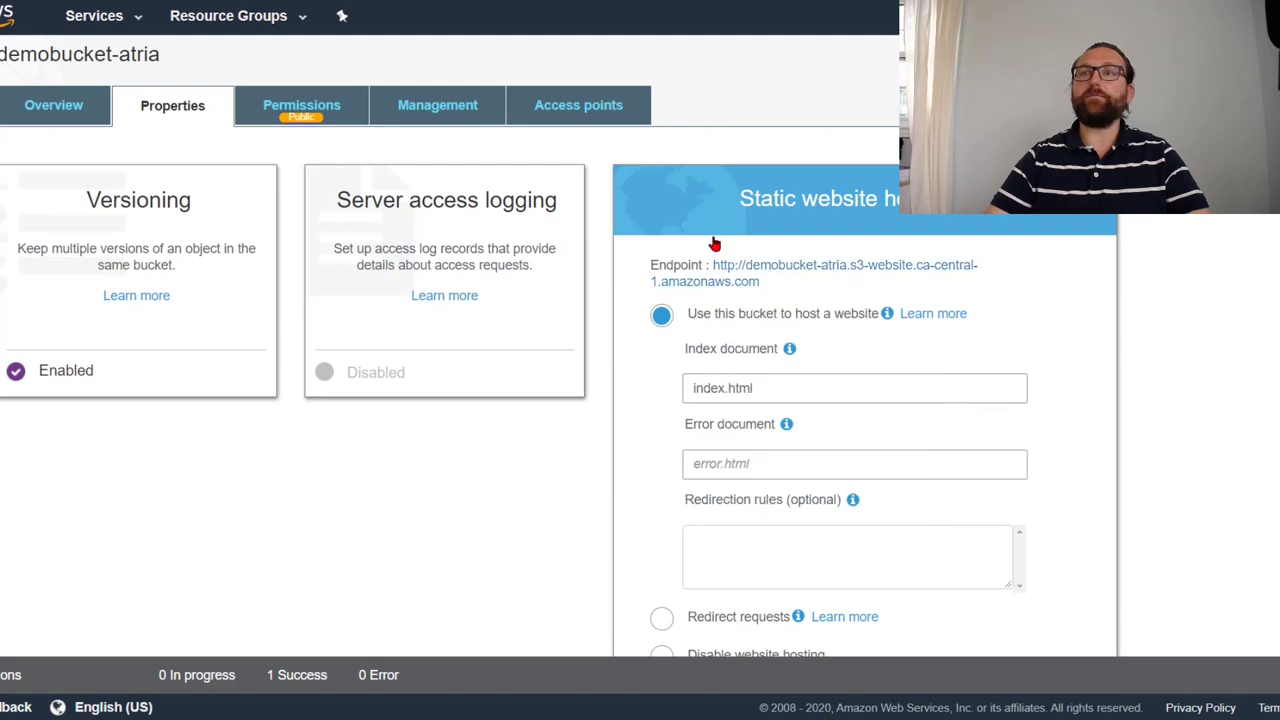
pyautogui.click(778, 266)
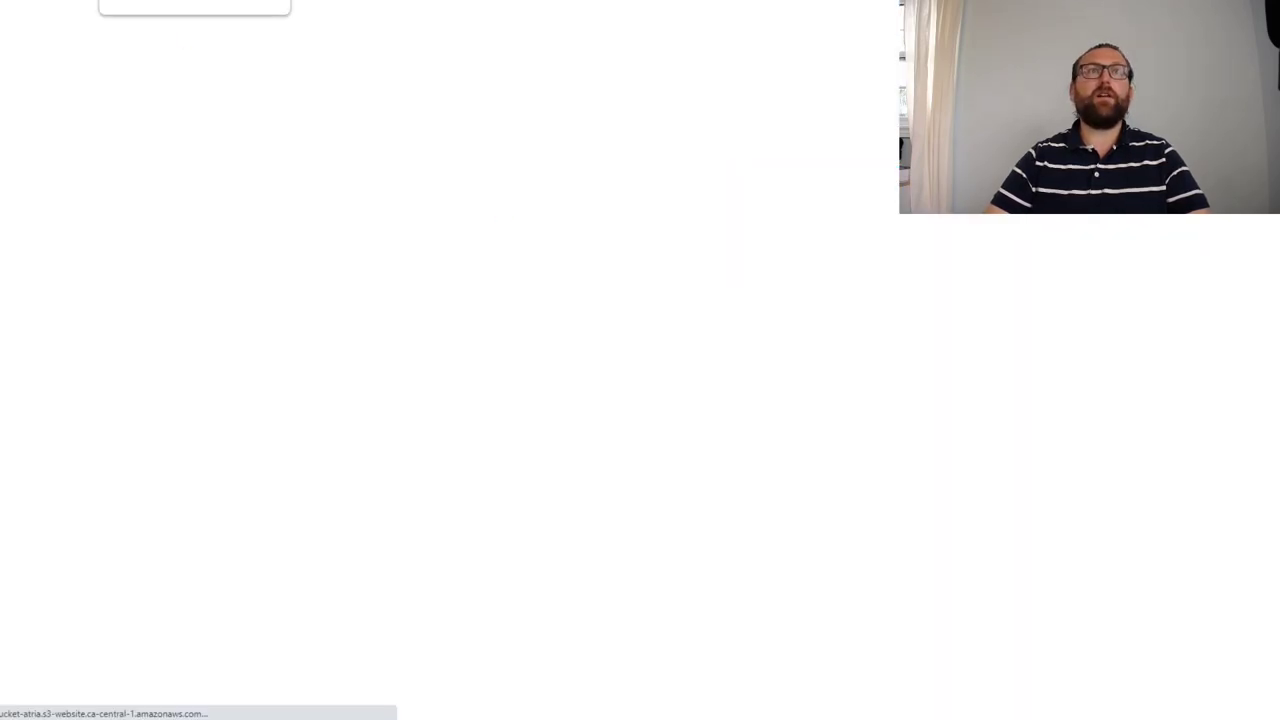
pyautogui.hotkey('ctrl', 'w')
# - Save the static website hosting settings, reopen them and open the bucket's website endpoint
pyautogui.scroll(-2, 913, 375)
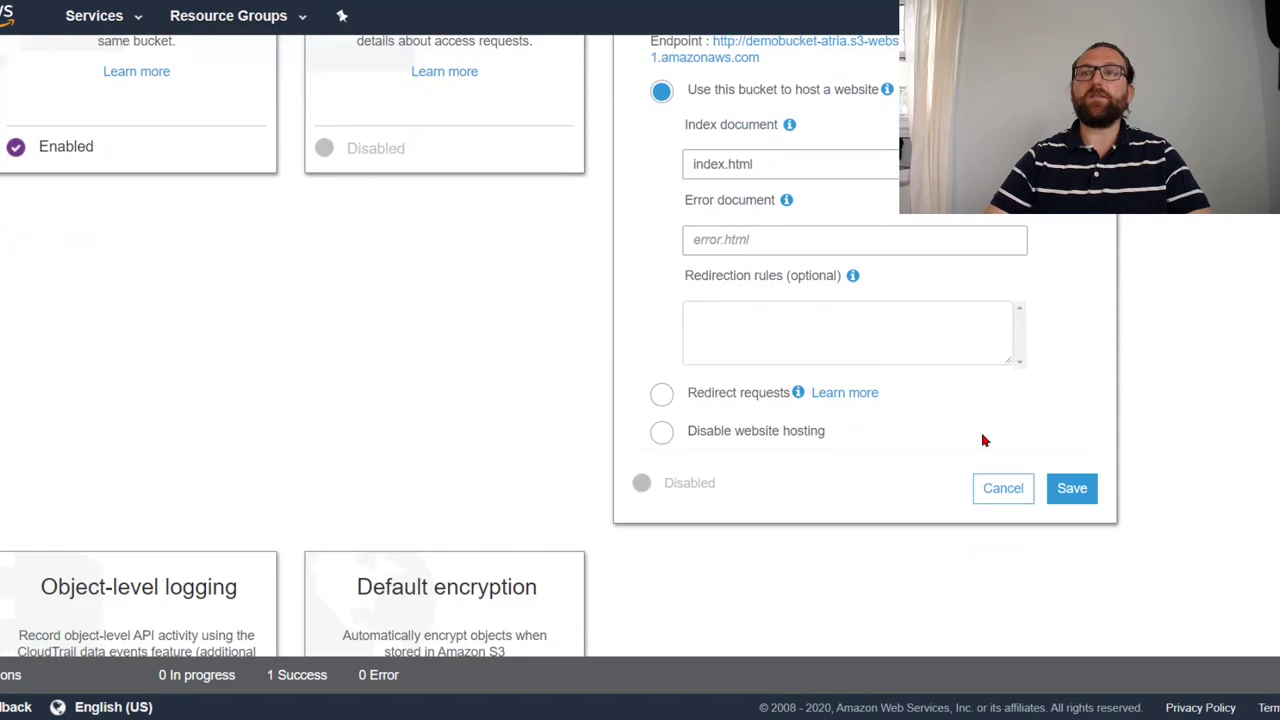
pyautogui.click(1072, 488)
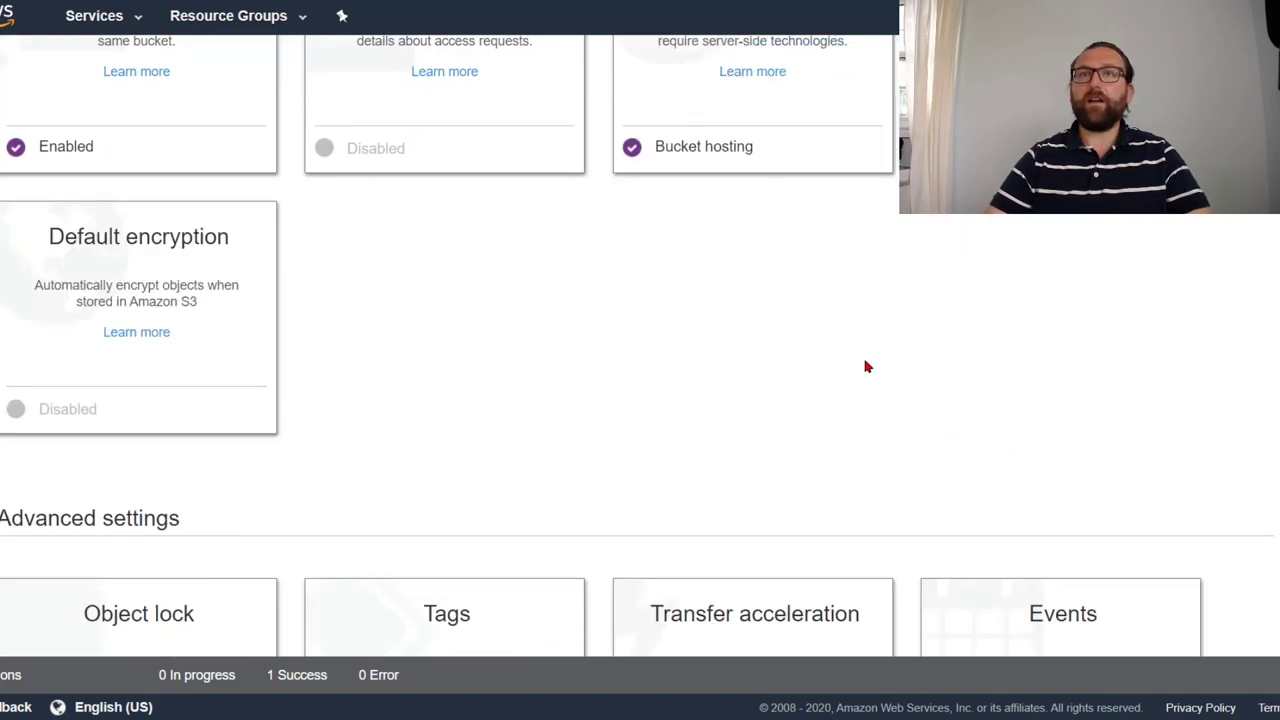
pyautogui.scroll(3, 572, 375)
pyautogui.click(763, 295)
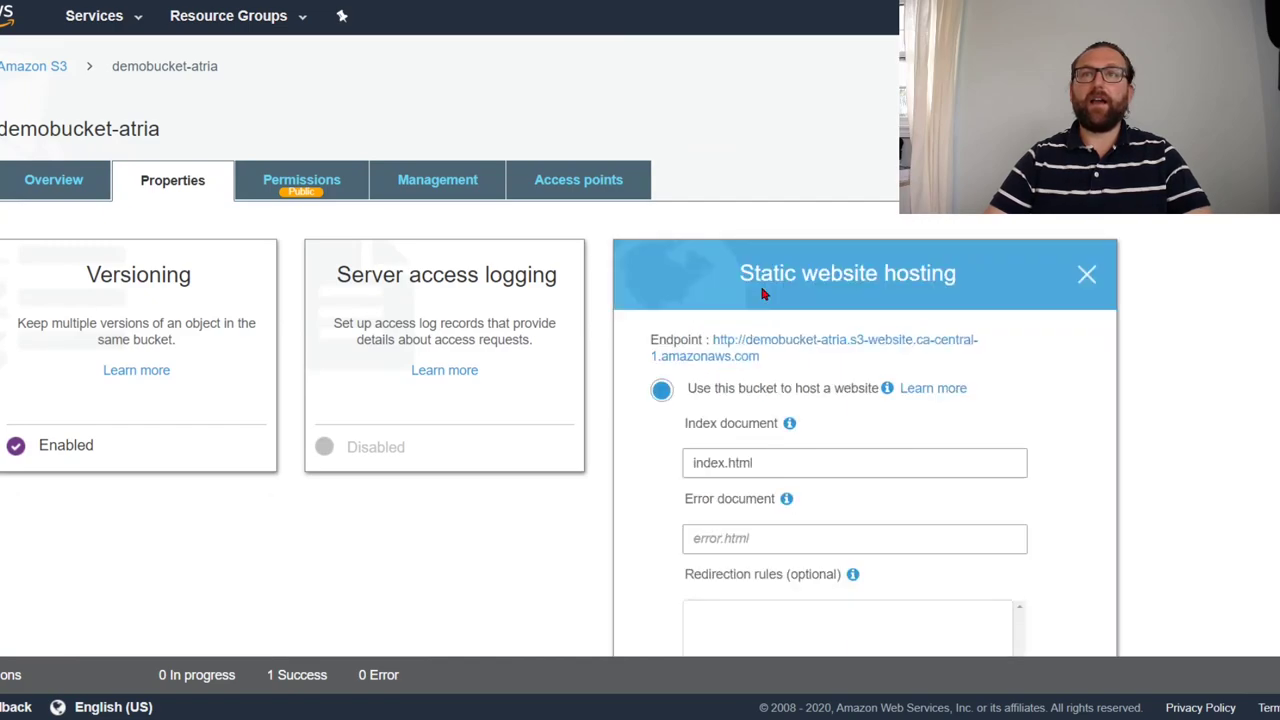
pyautogui.click(832, 344)
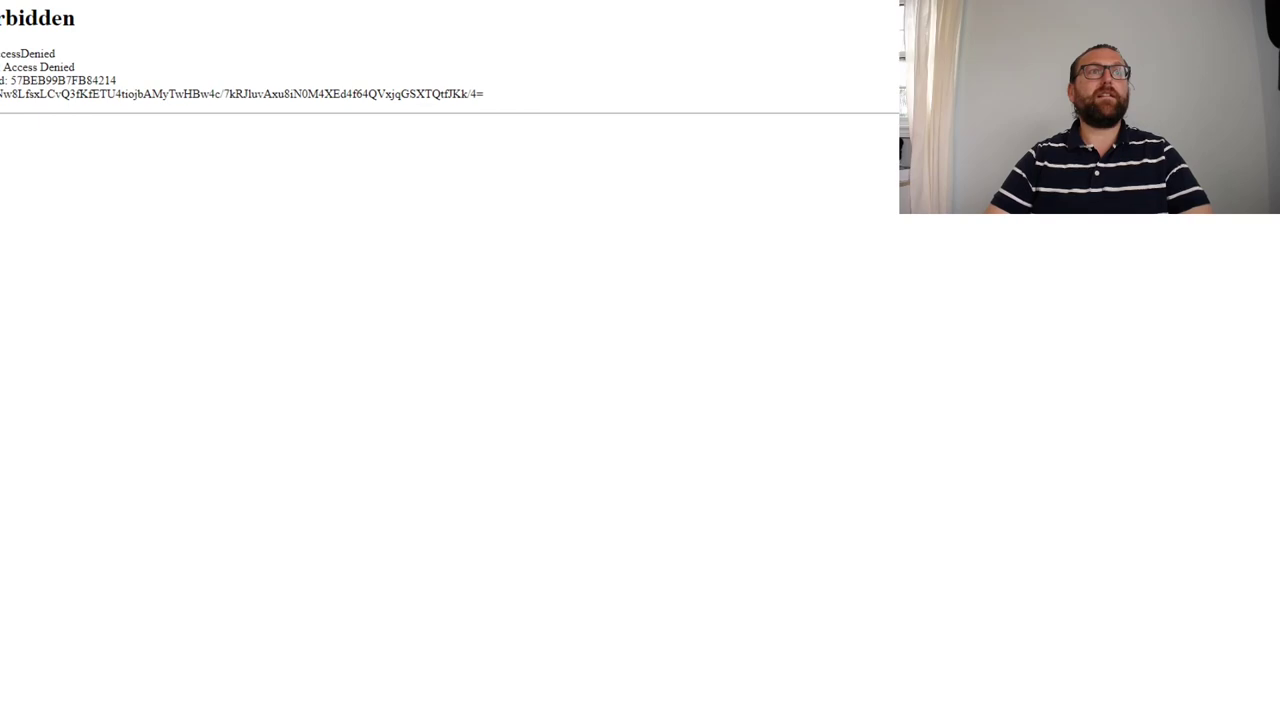
# - Return to the S3 console and try to make index.html public from the bucket's object list
pyautogui.click(50, 0)
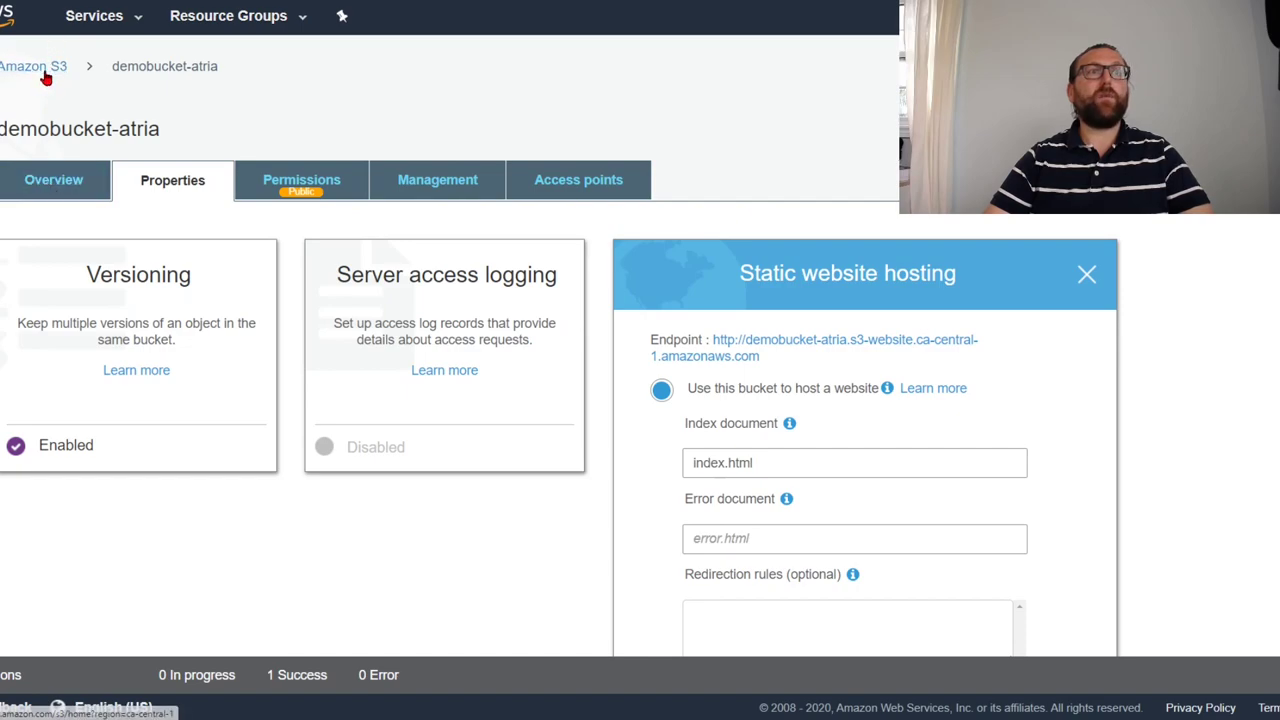
pyautogui.click(55, 182)
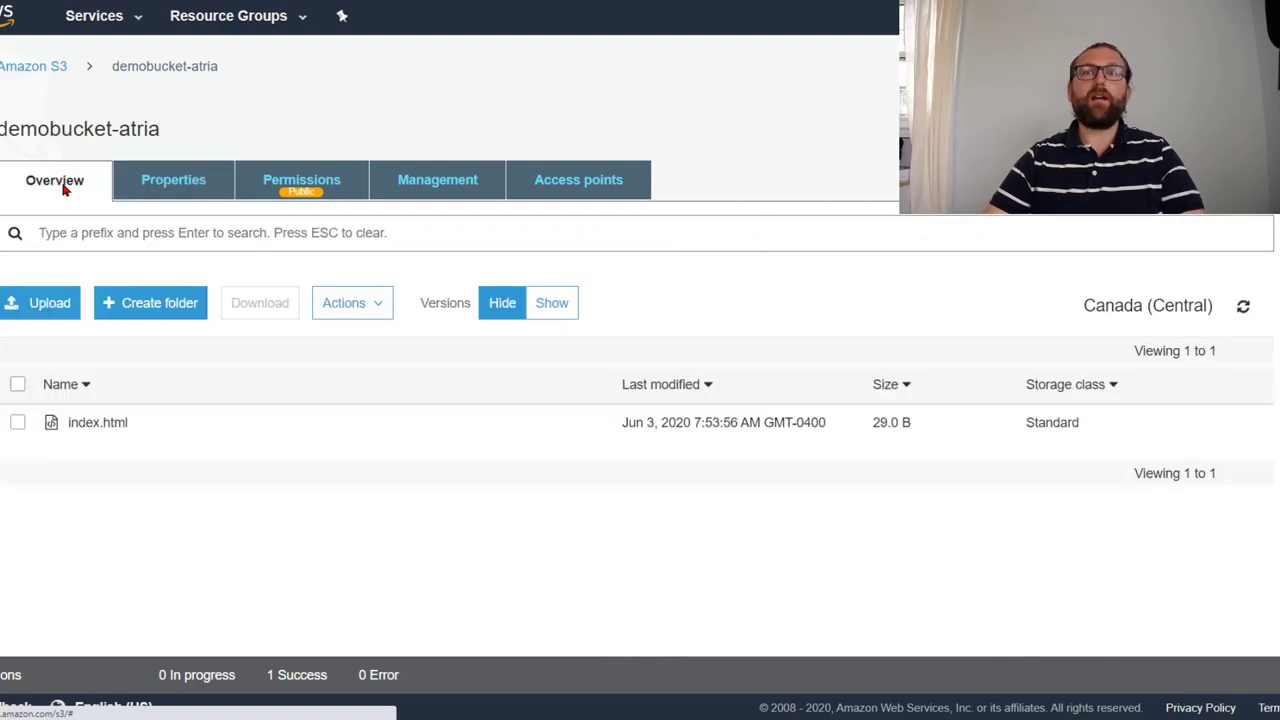
pyautogui.click(18, 424)
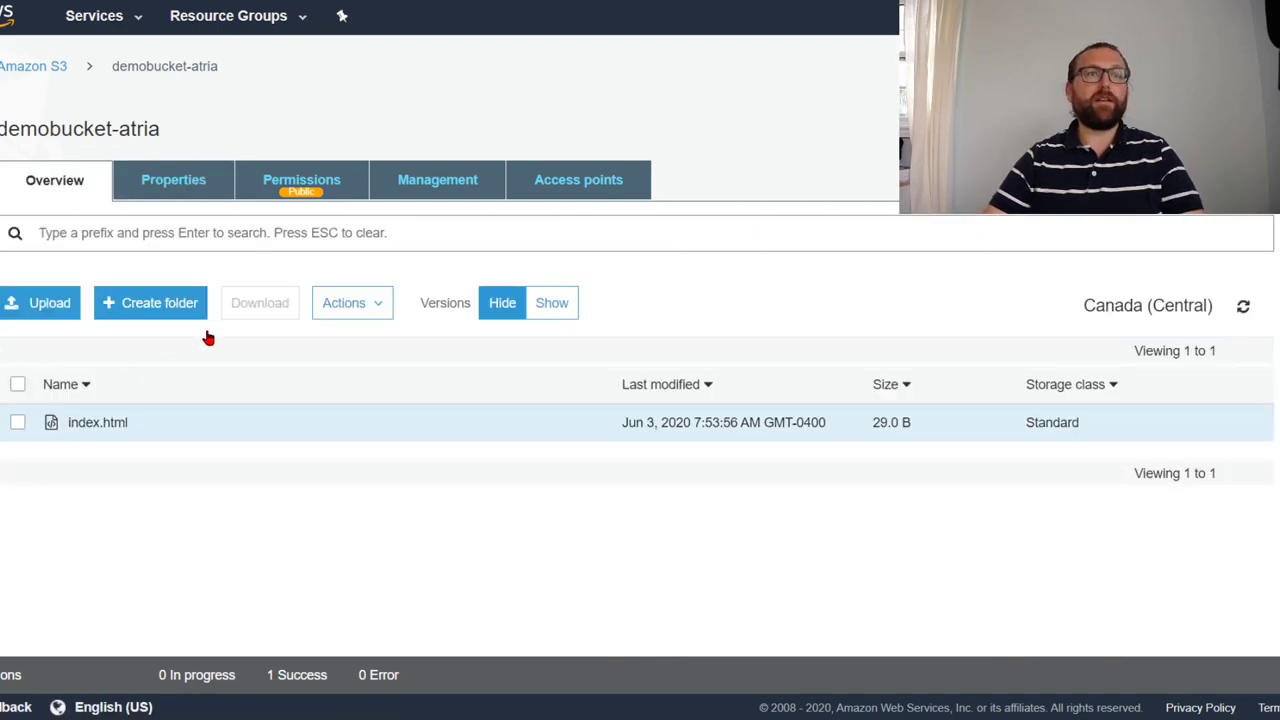
pyautogui.click(365, 303)
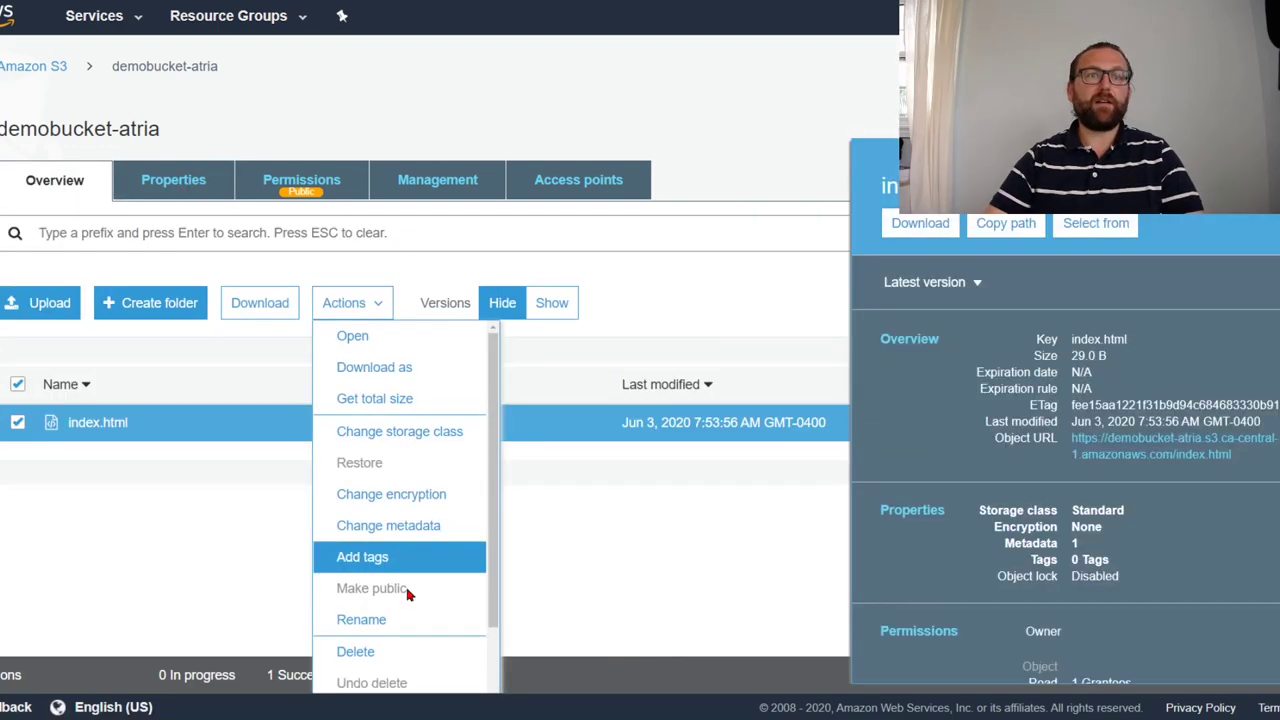
pyautogui.click(185, 568)
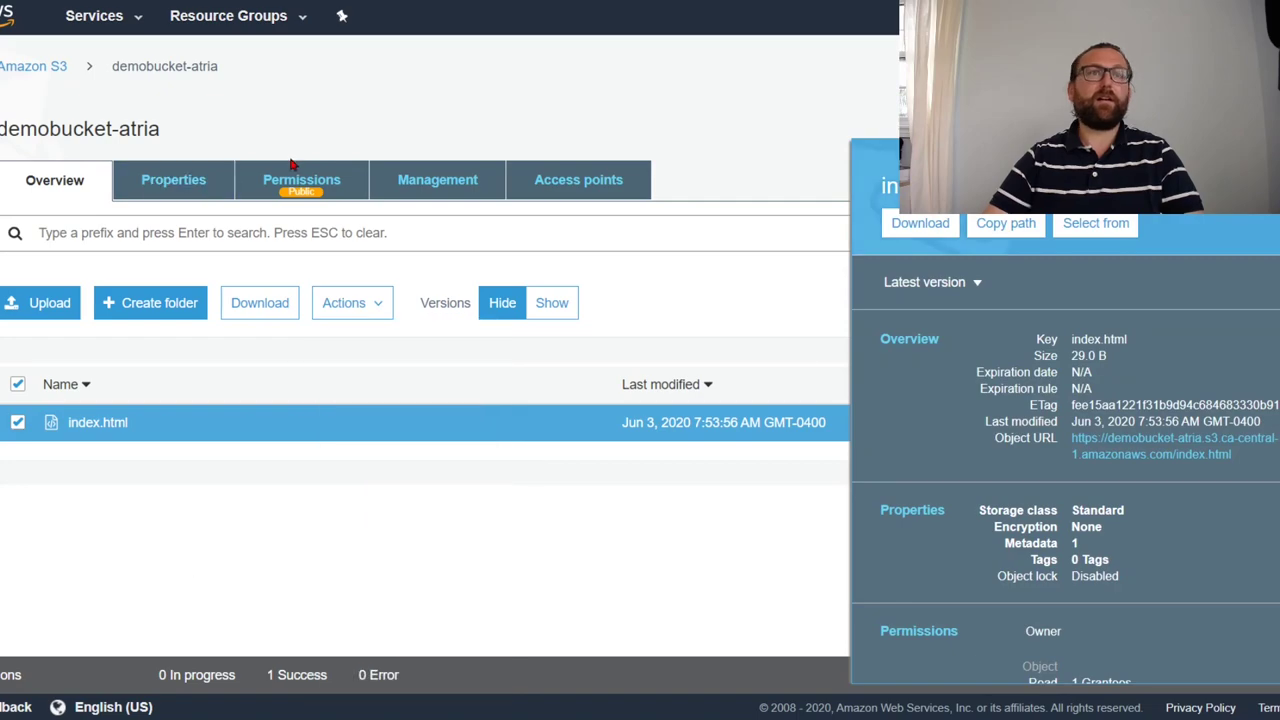
# - Turn off all Block public access settings for demobucket-atria, save, and enter confirm to apply the change
pyautogui.click(280, 180)
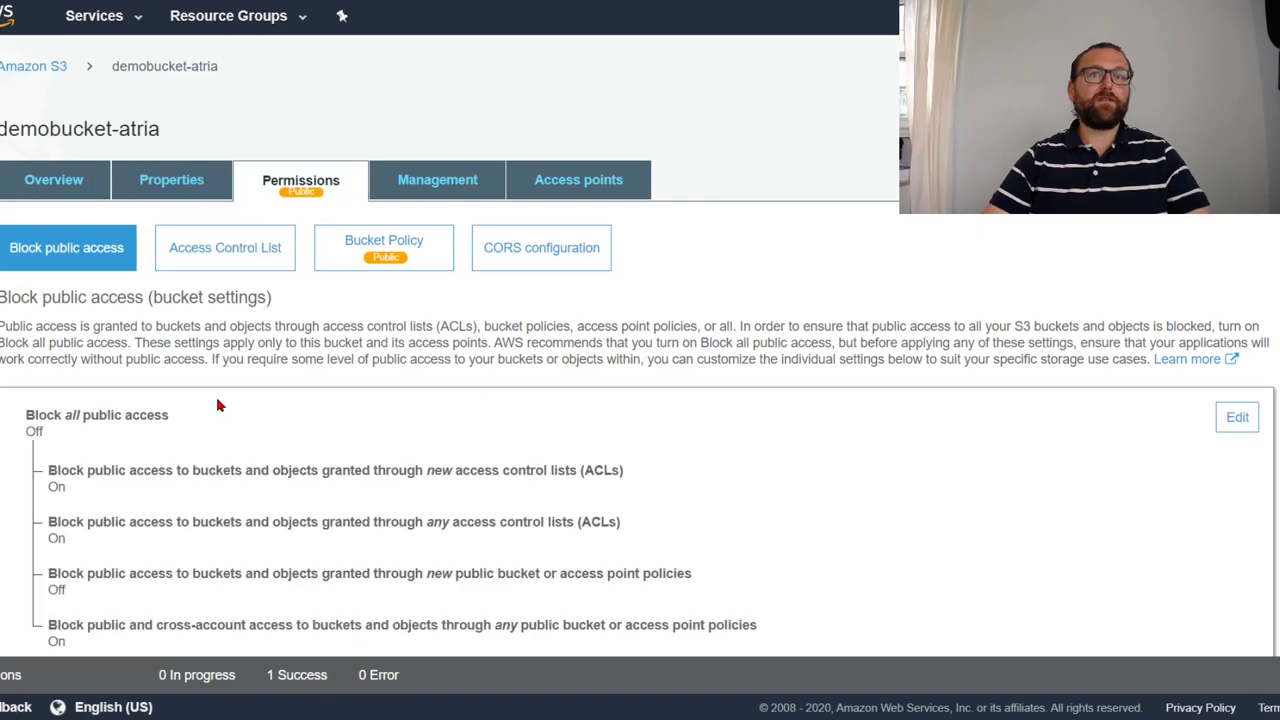
pyautogui.click(307, 414)
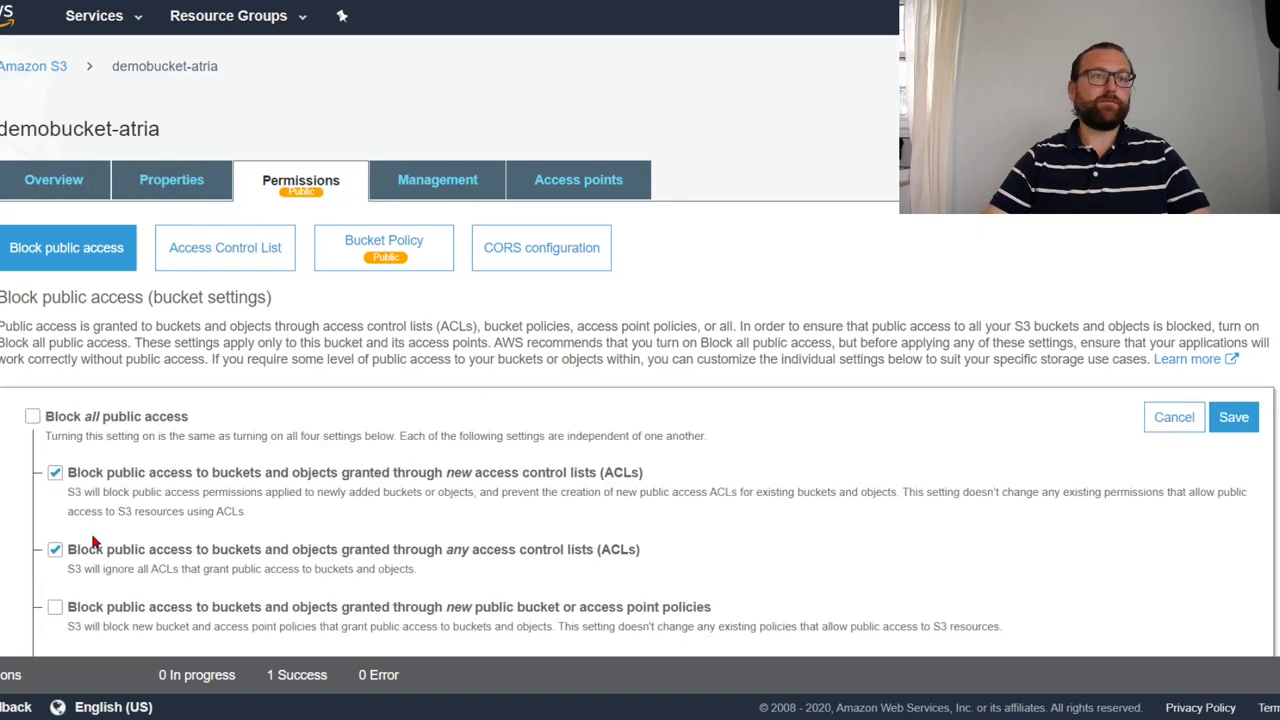
pyautogui.scroll(-1, 92, 541)
pyautogui.click(33, 344)
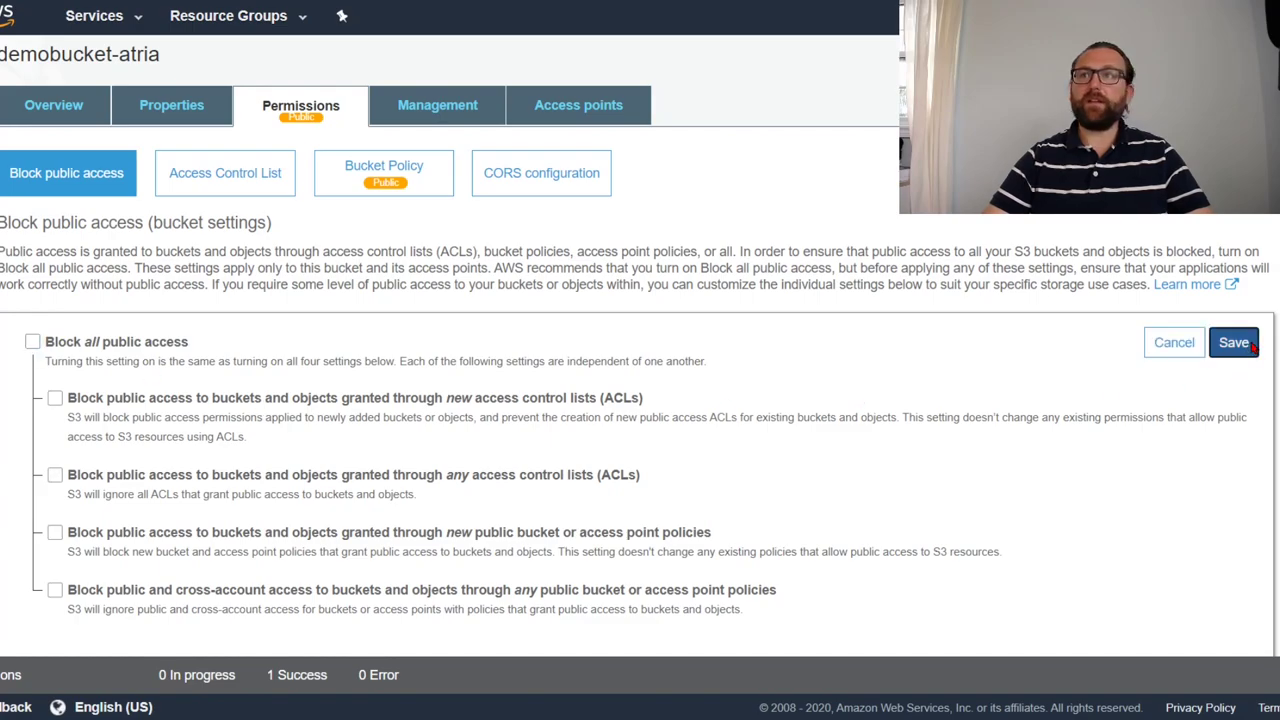
pyautogui.click(1233, 343)
pyautogui.click(422, 441)
pyautogui.write('confirm')
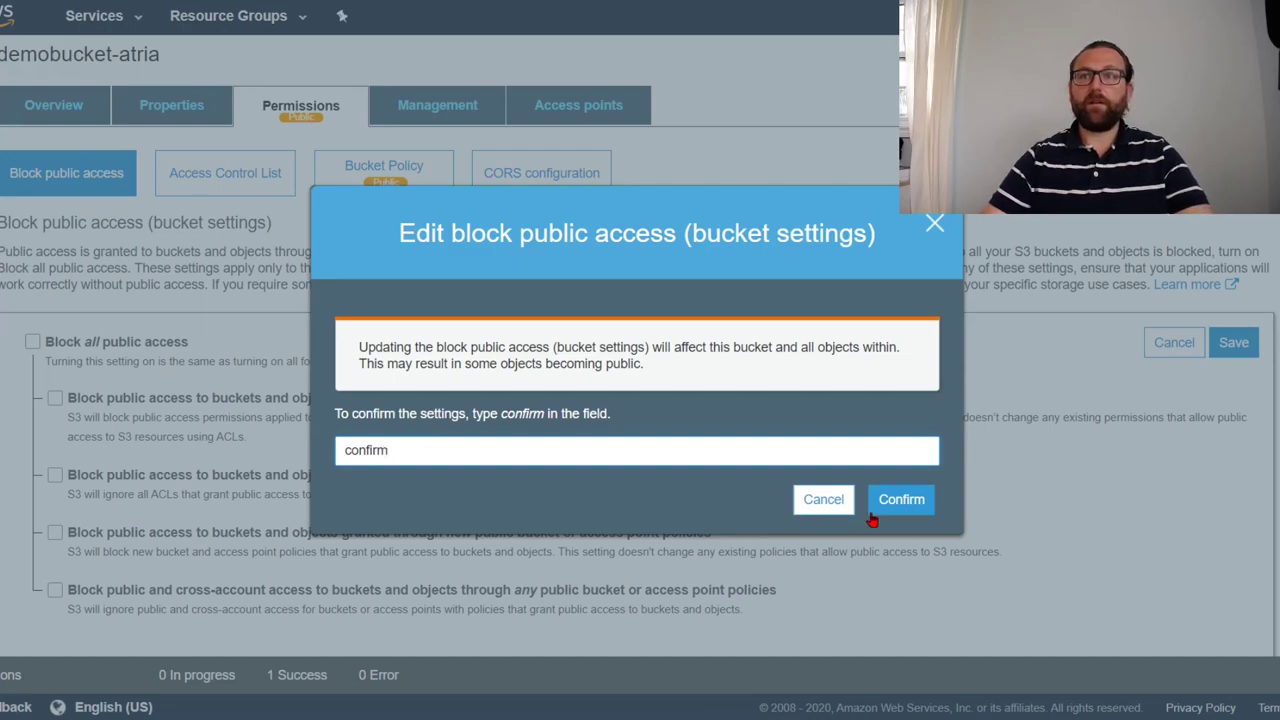
pyautogui.click(903, 499)
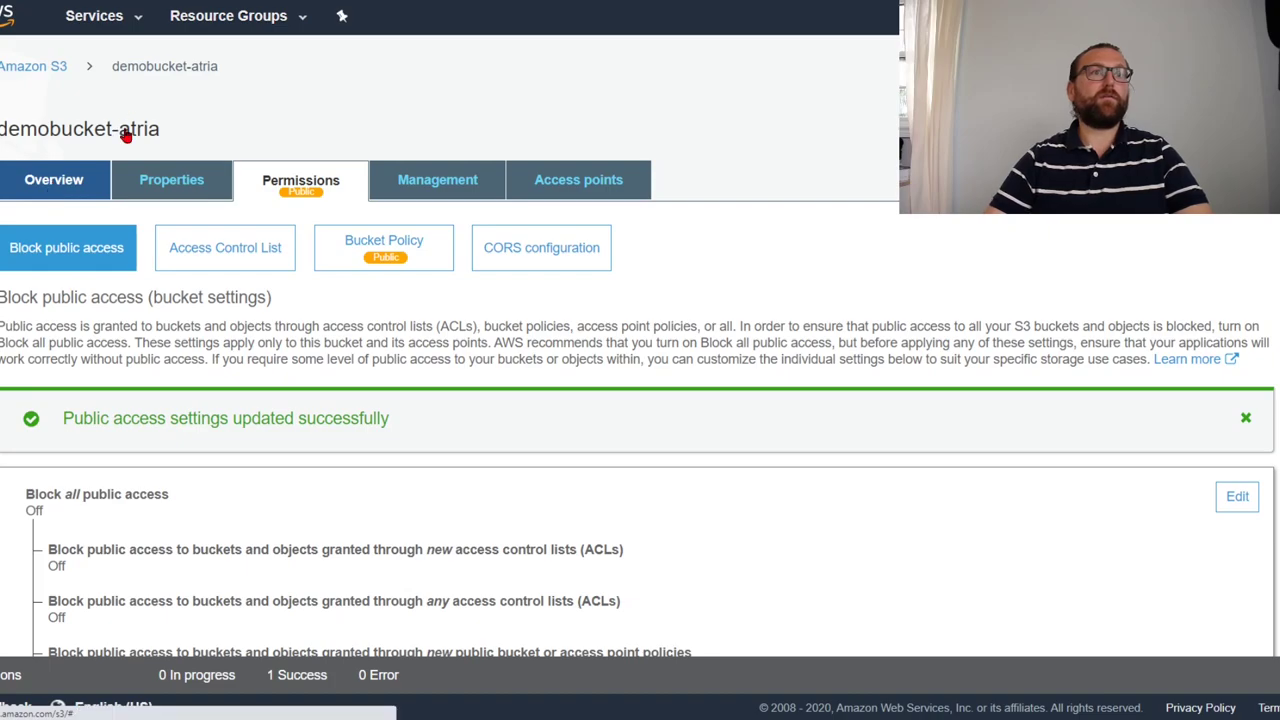
# - Make index.html in demobucket-atria public and reload the bucket's website endpoint page
pyautogui.click(53, 190)
pyautogui.click(17, 422)
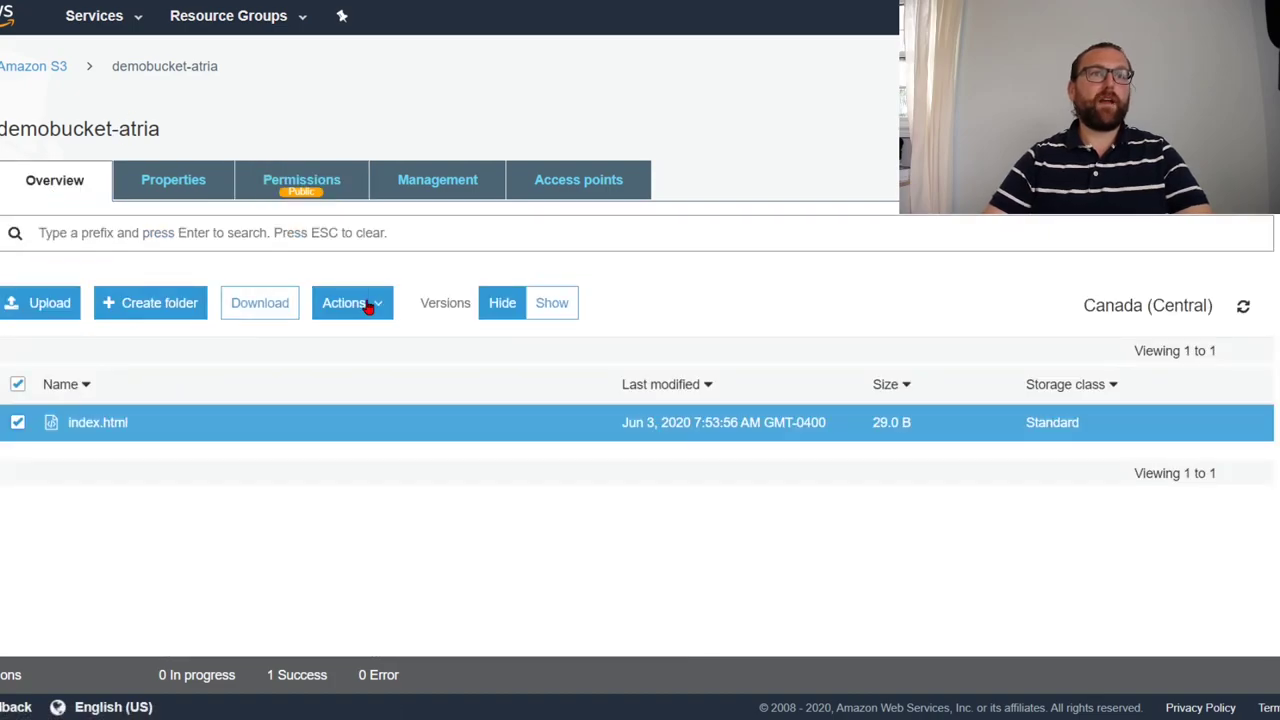
pyautogui.click(390, 308)
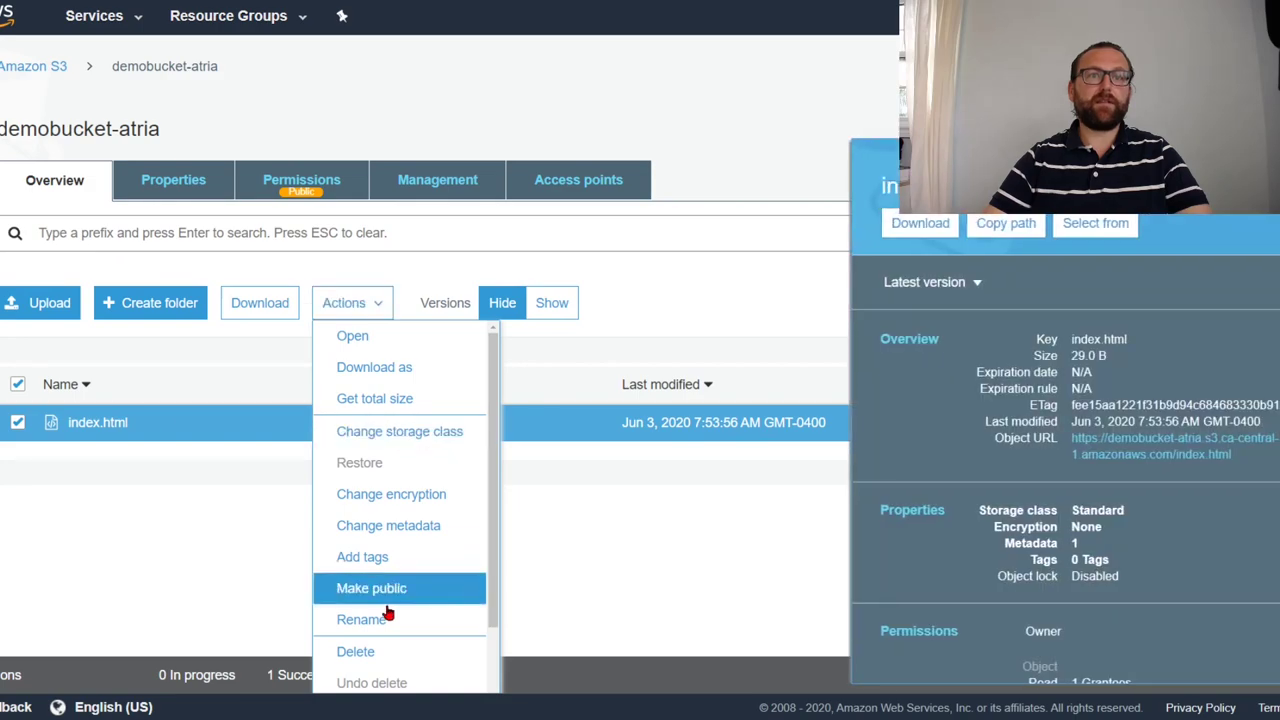
pyautogui.click(390, 588)
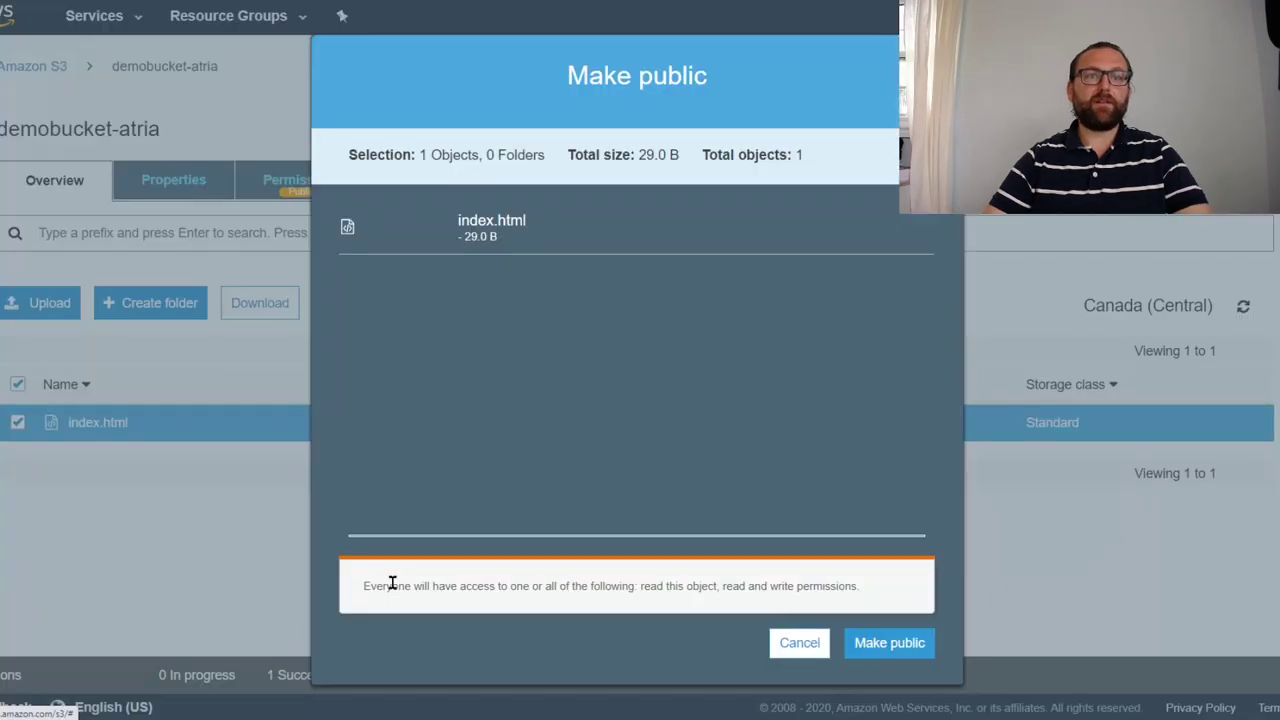
pyautogui.click(875, 642)
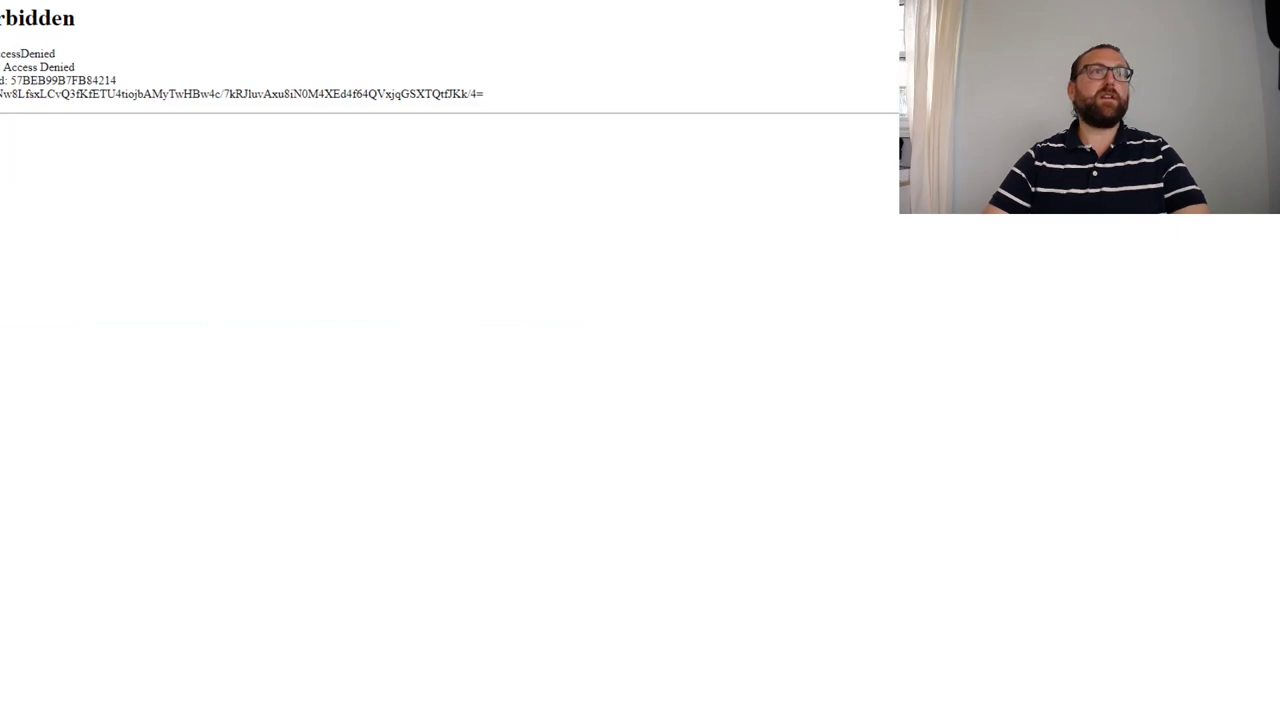
pyautogui.press('F5')
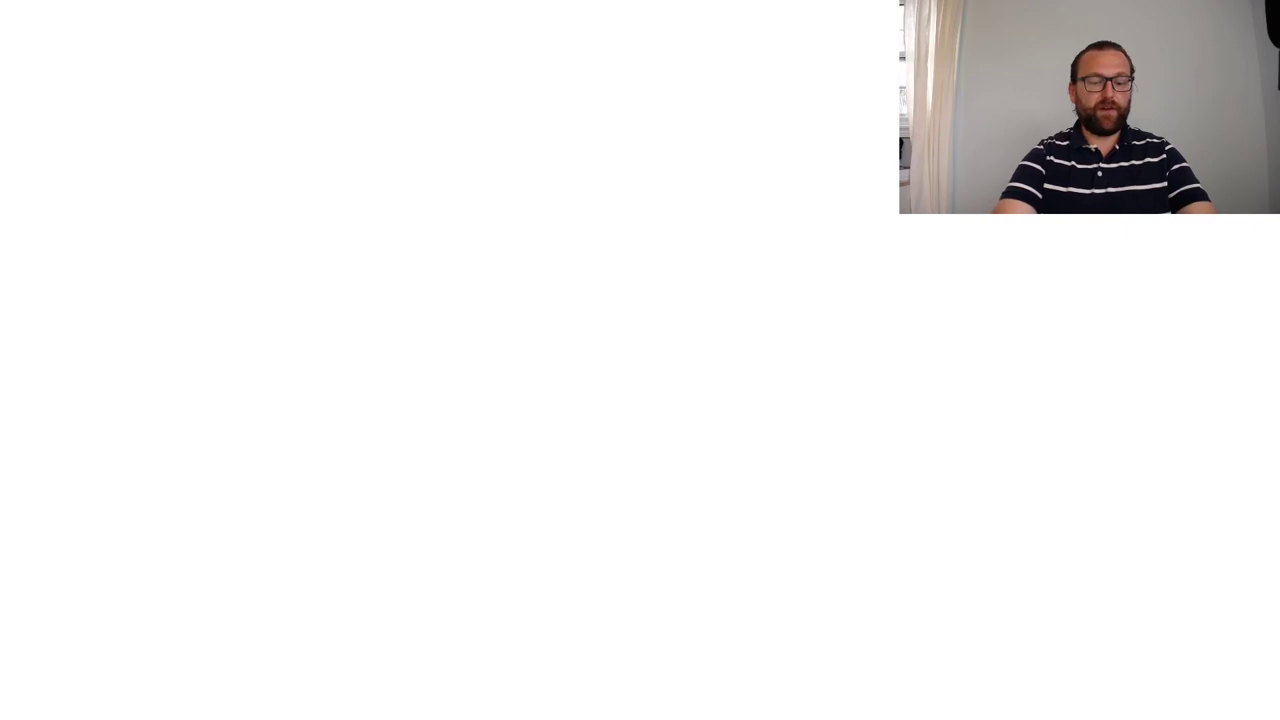
# - Try loading the website endpoint demobucket-atria.s3-website.ca-central-1.amazonaws.com over https, check its connection security information, and reload the page
pyautogui.write('httpsdemobucket-atria.s3-website.ca-central-1.amazonaws.com')
pyautogui.write('://')
pyautogui.press('Return')
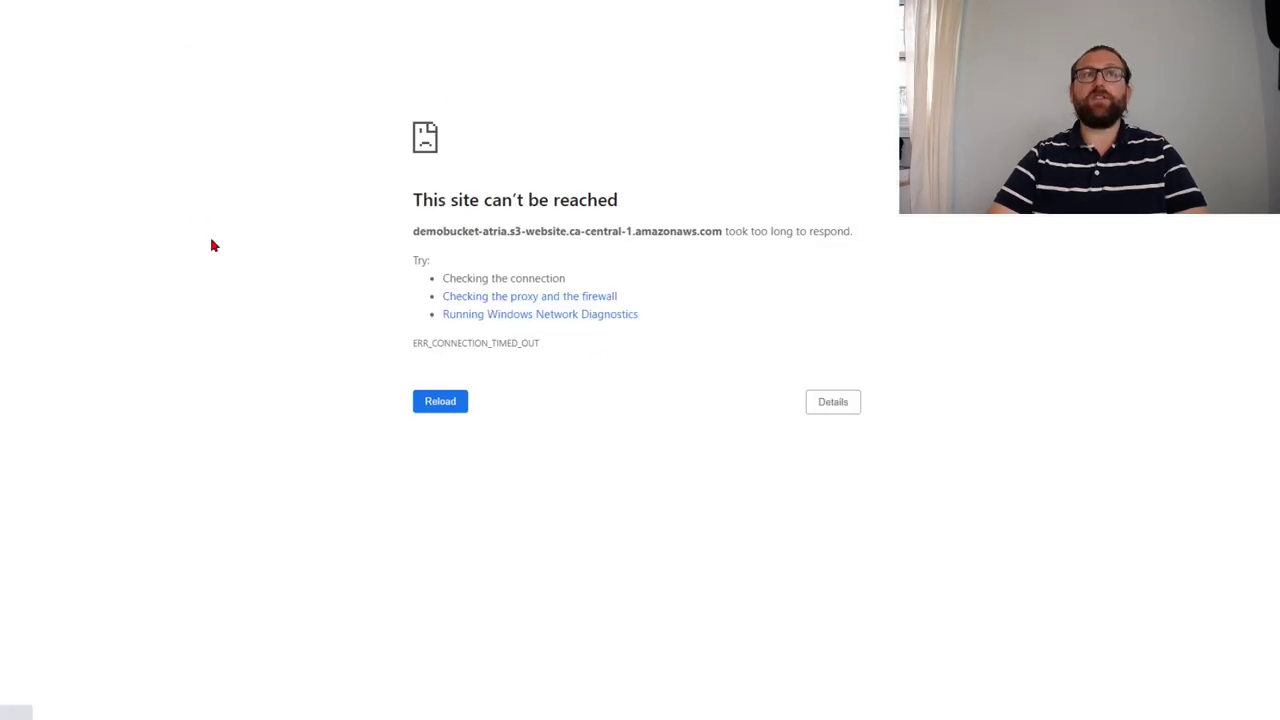
pyautogui.click(12, 2)
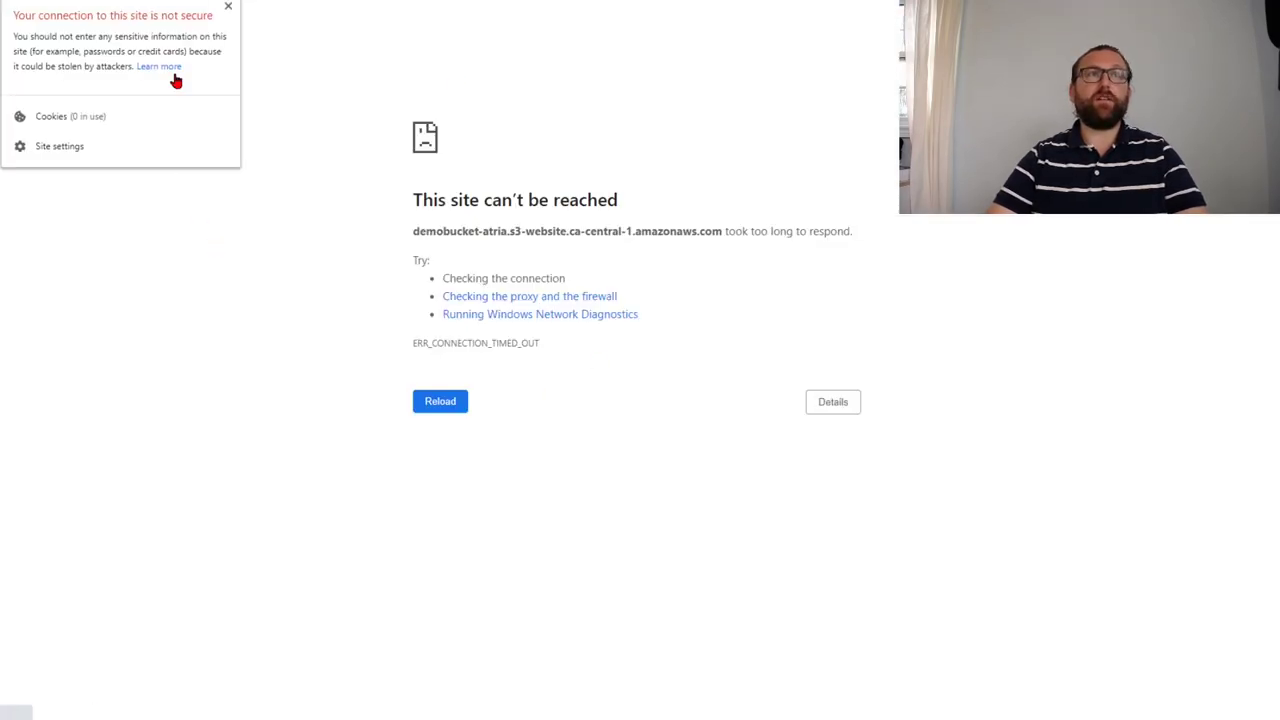
pyautogui.press('F5')
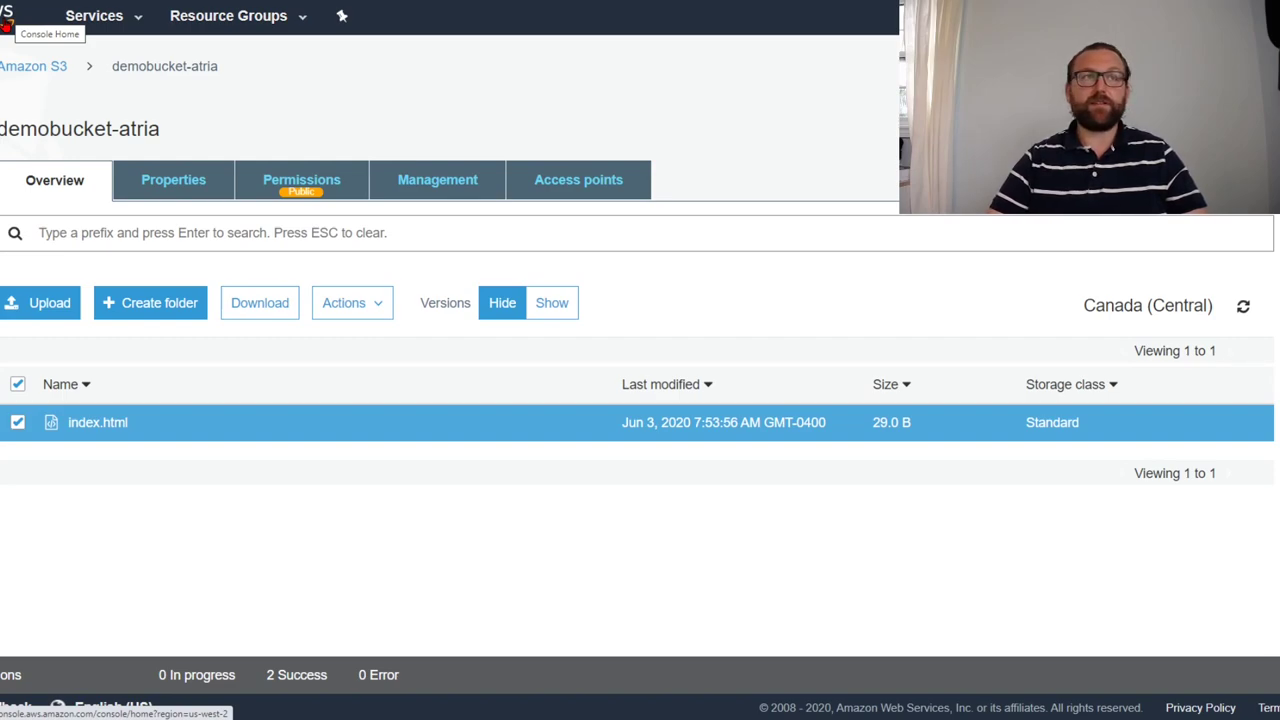
# - Go to the AWS Management Console home, find the CloudFront service and open it
pyautogui.click(6, 27)
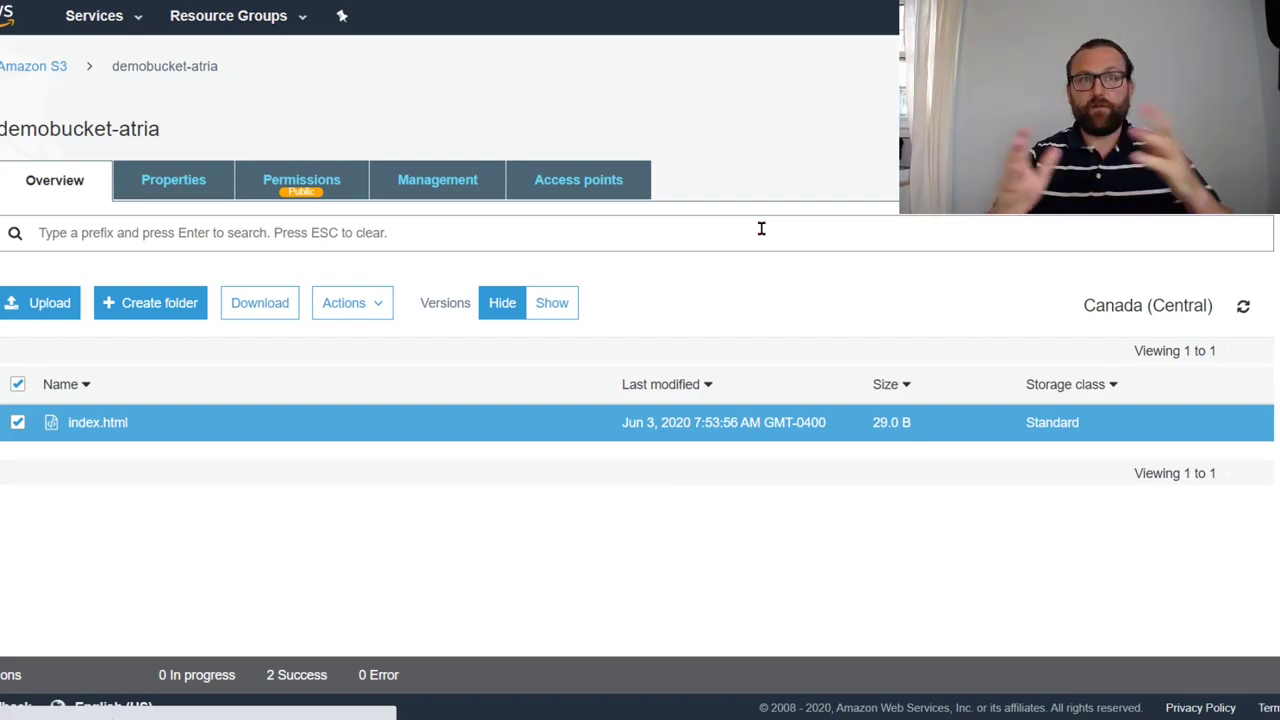
pyautogui.click(318, 176)
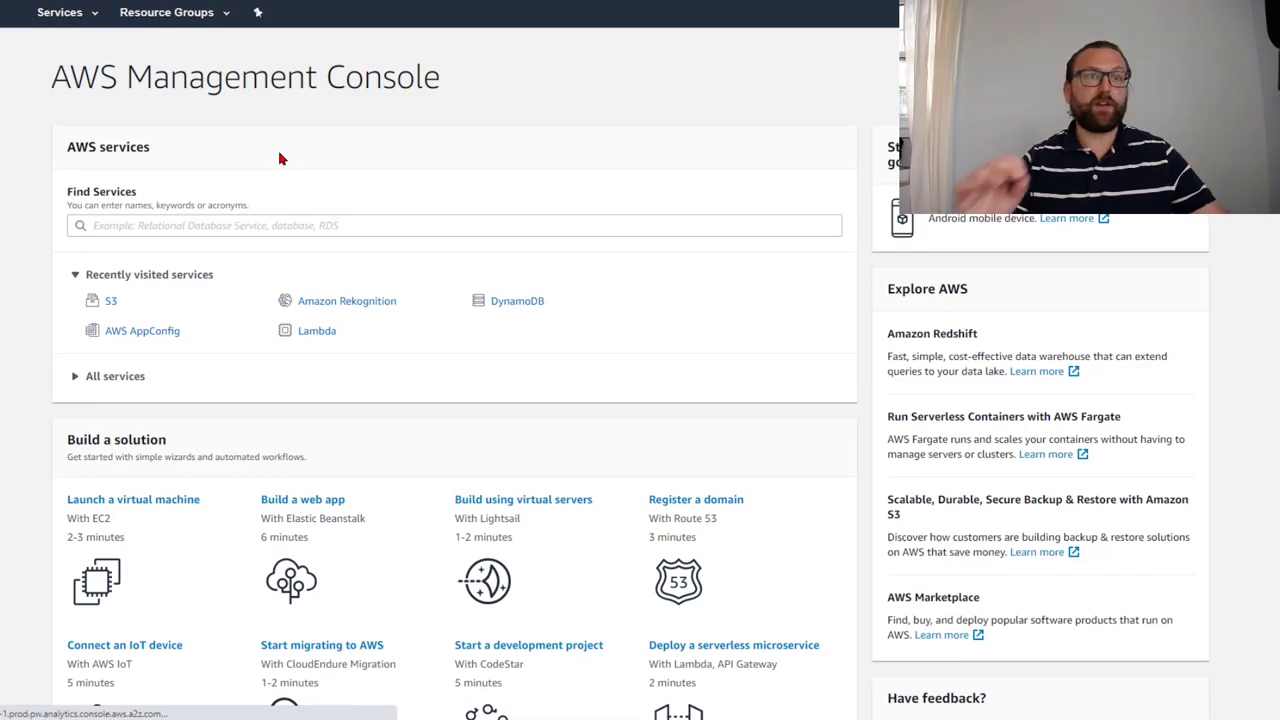
pyautogui.click(200, 223)
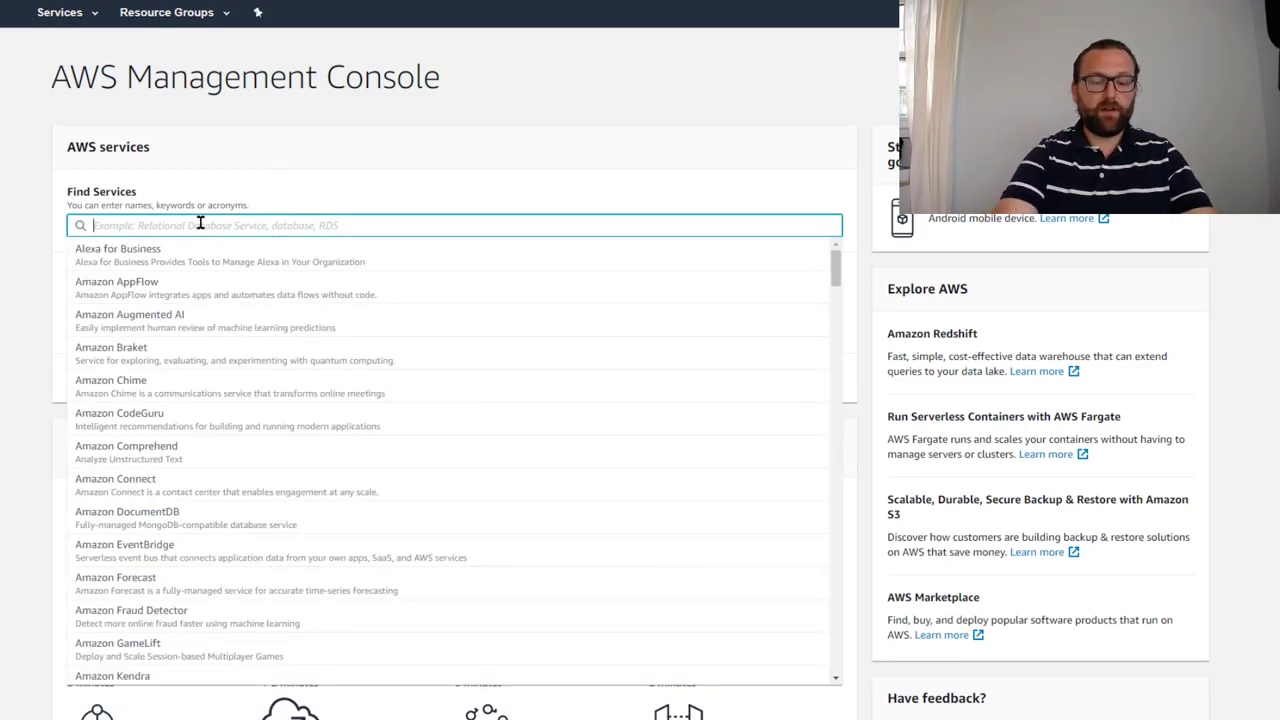
pyautogui.write('CloudFront')
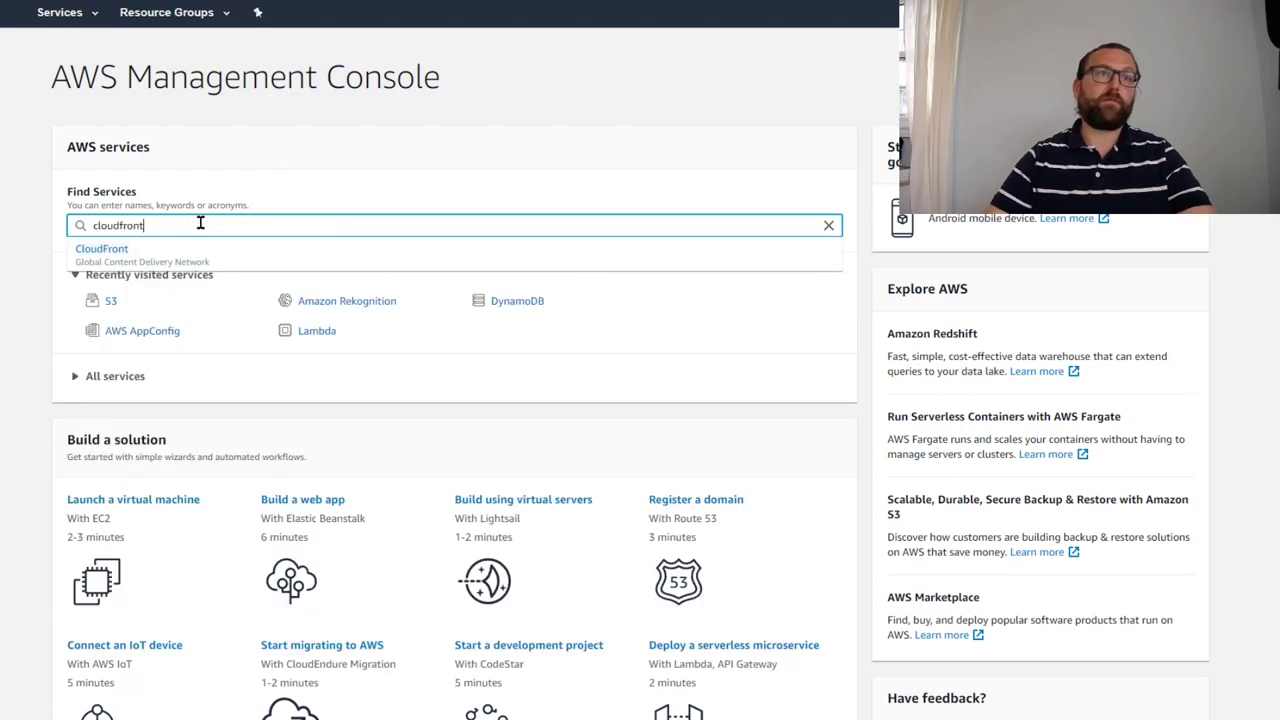
pyautogui.click(143, 260)
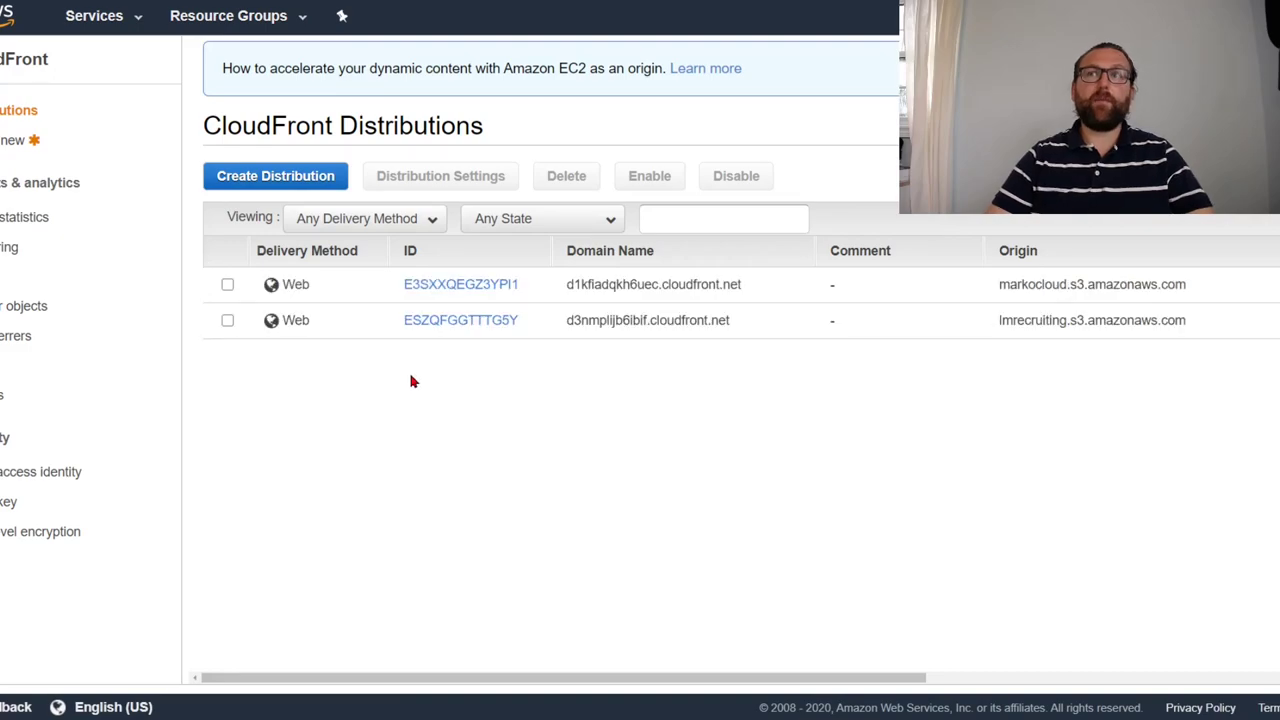
# - Start a new CloudFront distribution, review the Web delivery method's description and choose Web
pyautogui.click(306, 173)
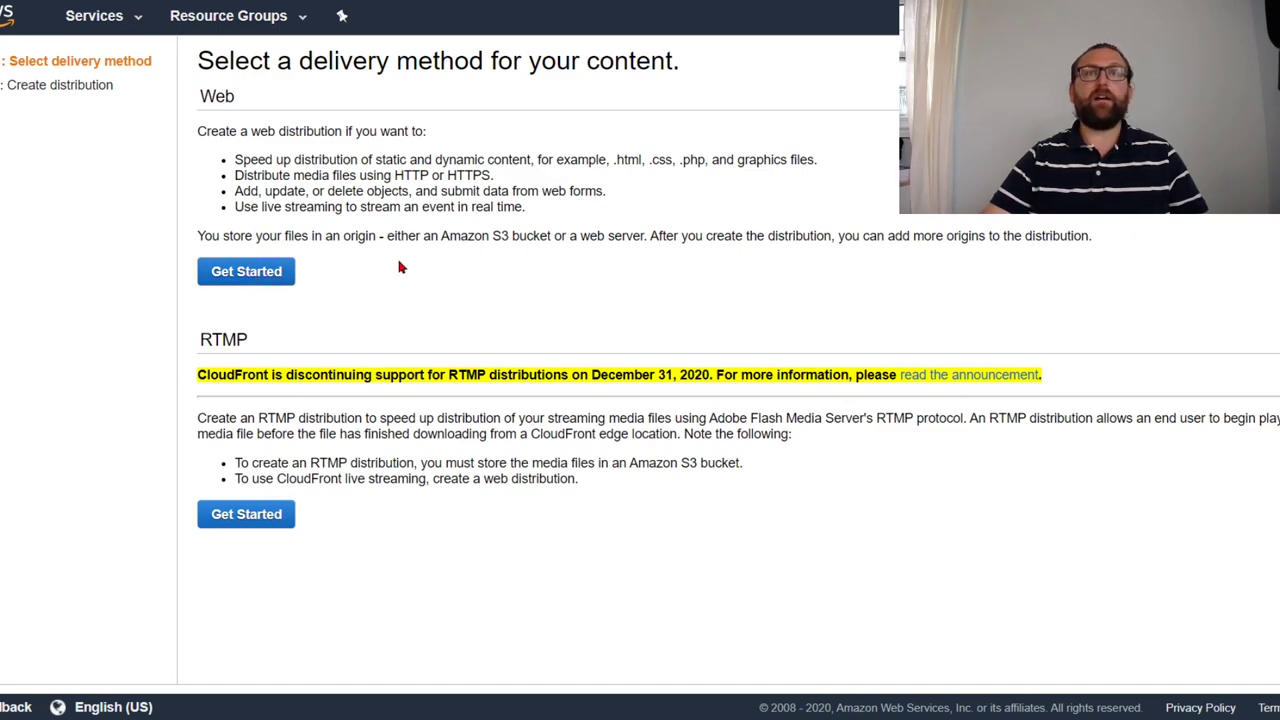
pyautogui.moveTo(196, 236); pyautogui.dragTo(538, 238)
pyautogui.click(566, 232)
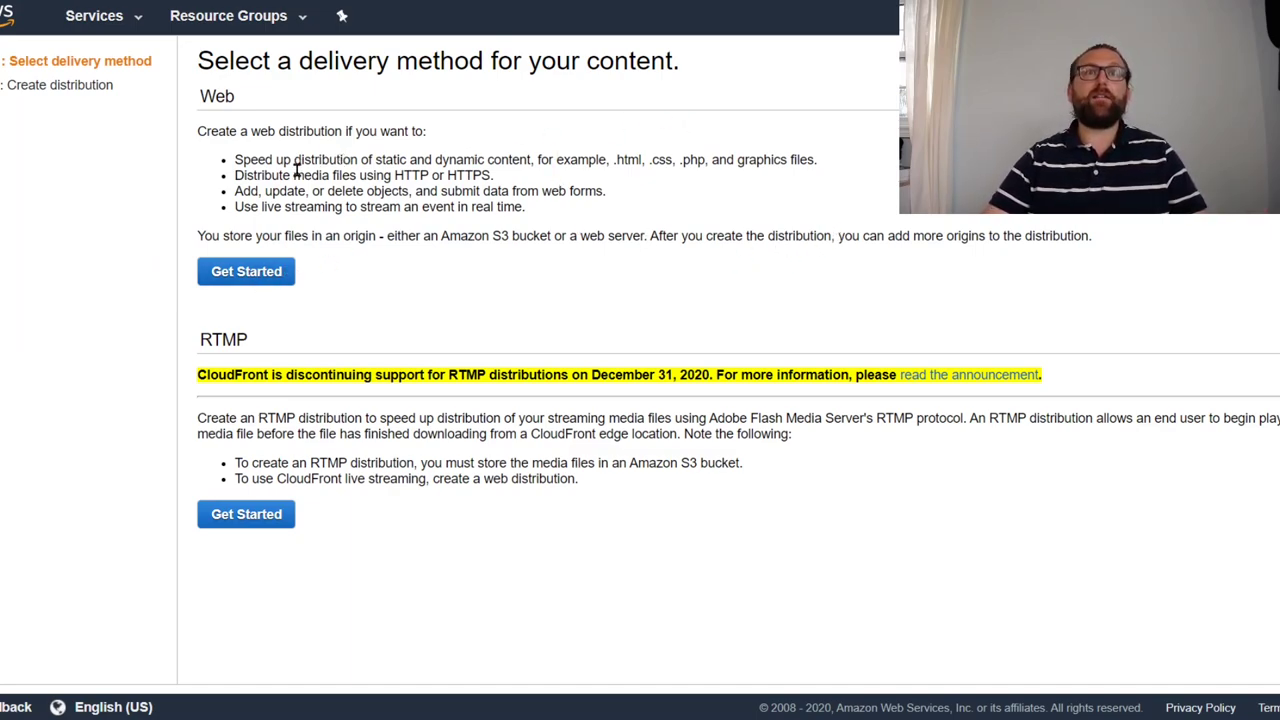
pyautogui.moveTo(236, 160); pyautogui.dragTo(394, 153)
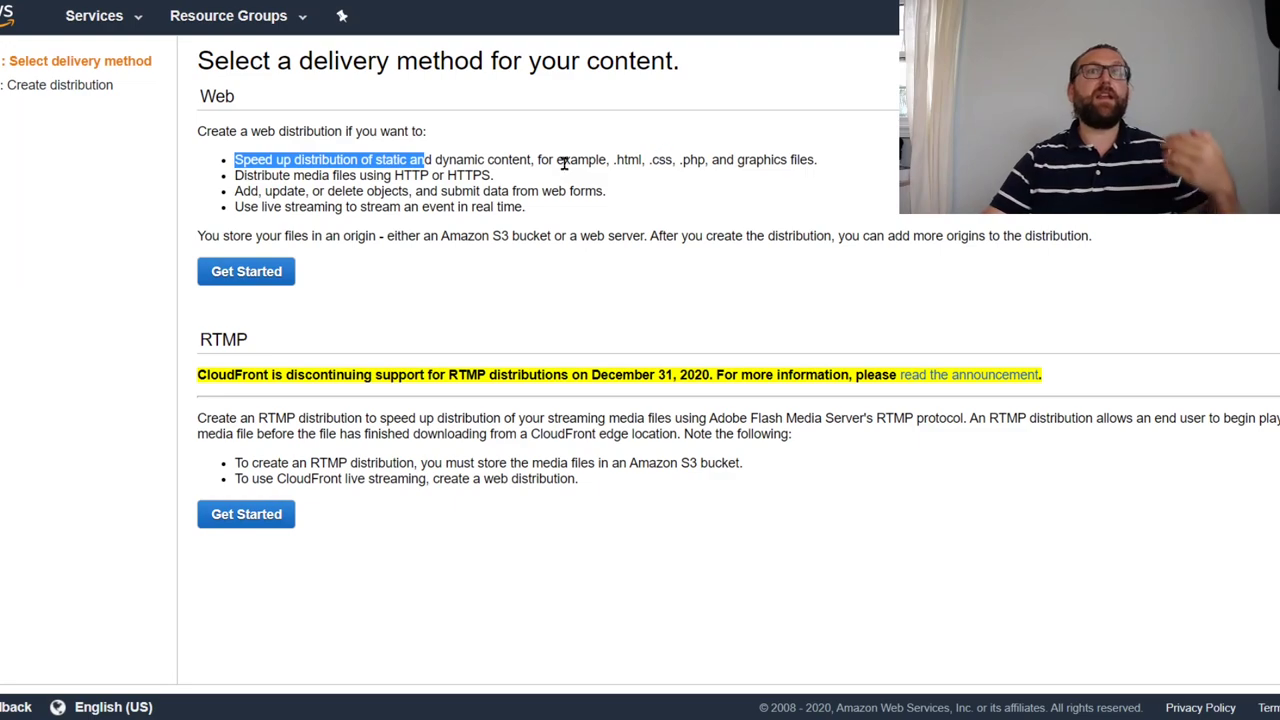
pyautogui.click(845, 172)
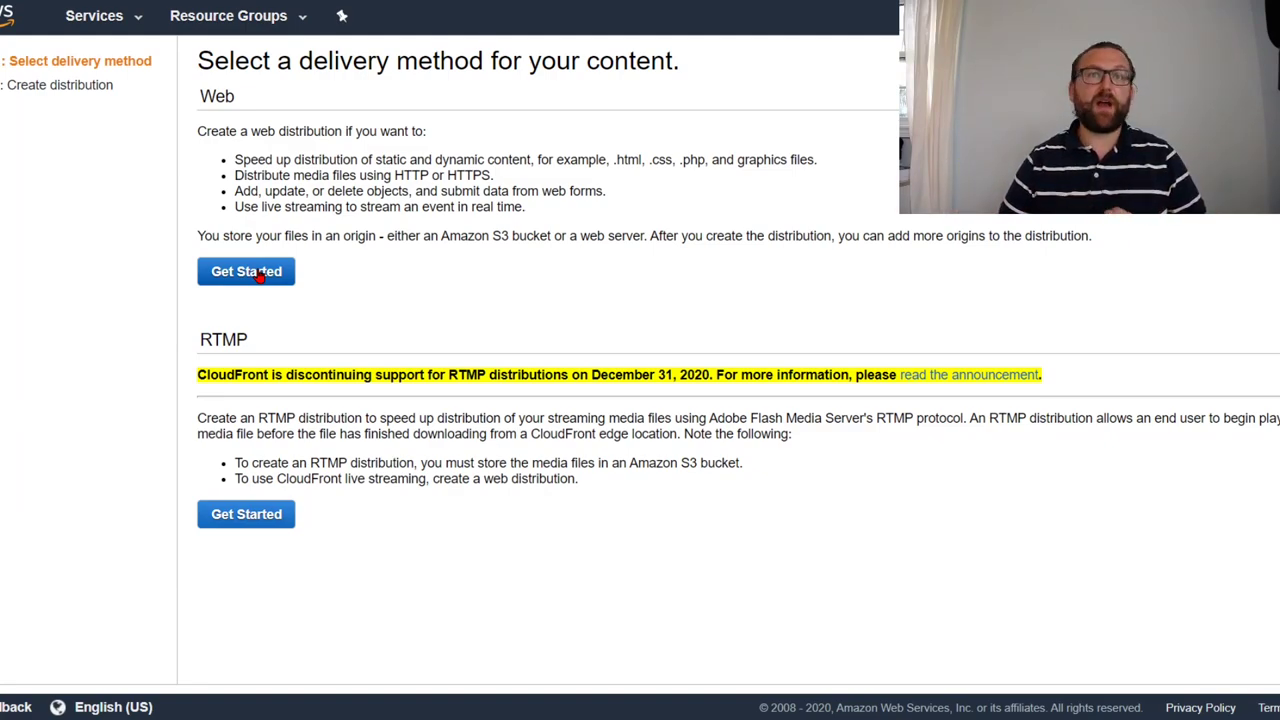
pyautogui.click(259, 276)
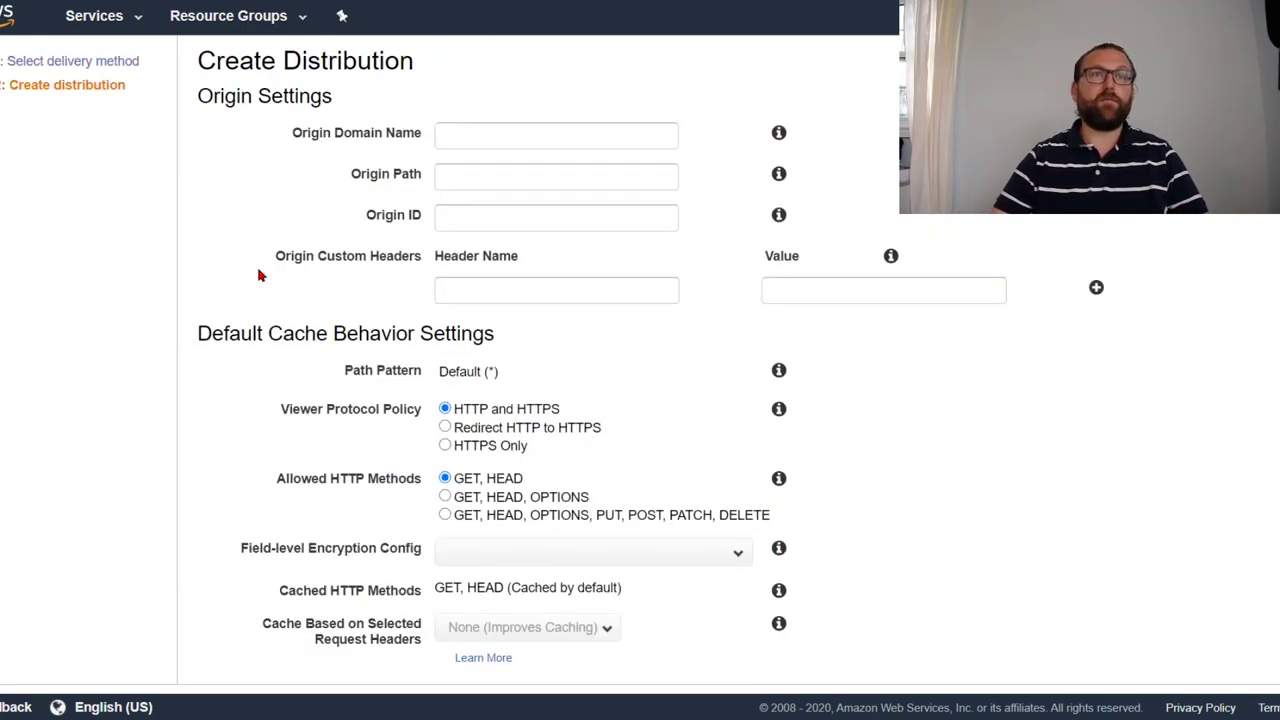
# - Set the distribution's Origin Domain Name to the bucket demobucket-atria.s3.amazonaws.com, leaving Origin Path empty
pyautogui.click(489, 136)
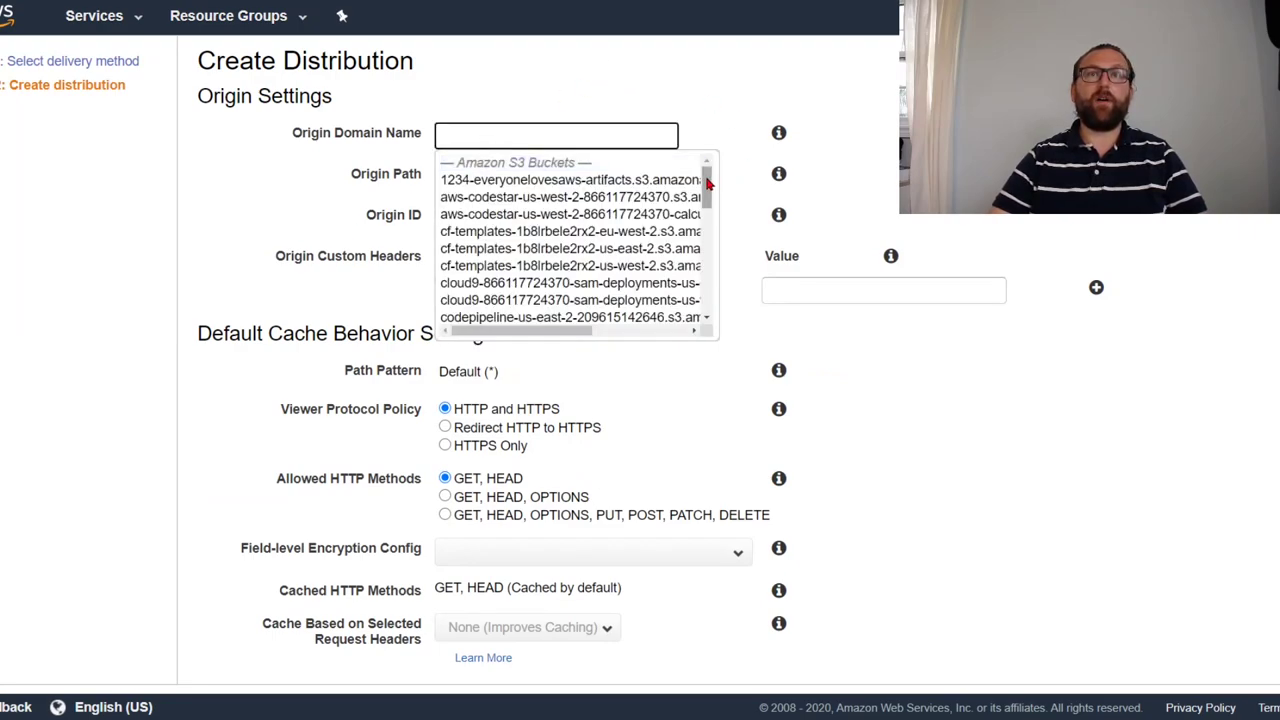
pyautogui.scroll(-2, 711, 222)
pyautogui.moveTo(710, 222)
pyautogui.mouseDown()
pyautogui.moveTo(720, 313)
pyautogui.moveTo(726, 209)
pyautogui.mouseUp()
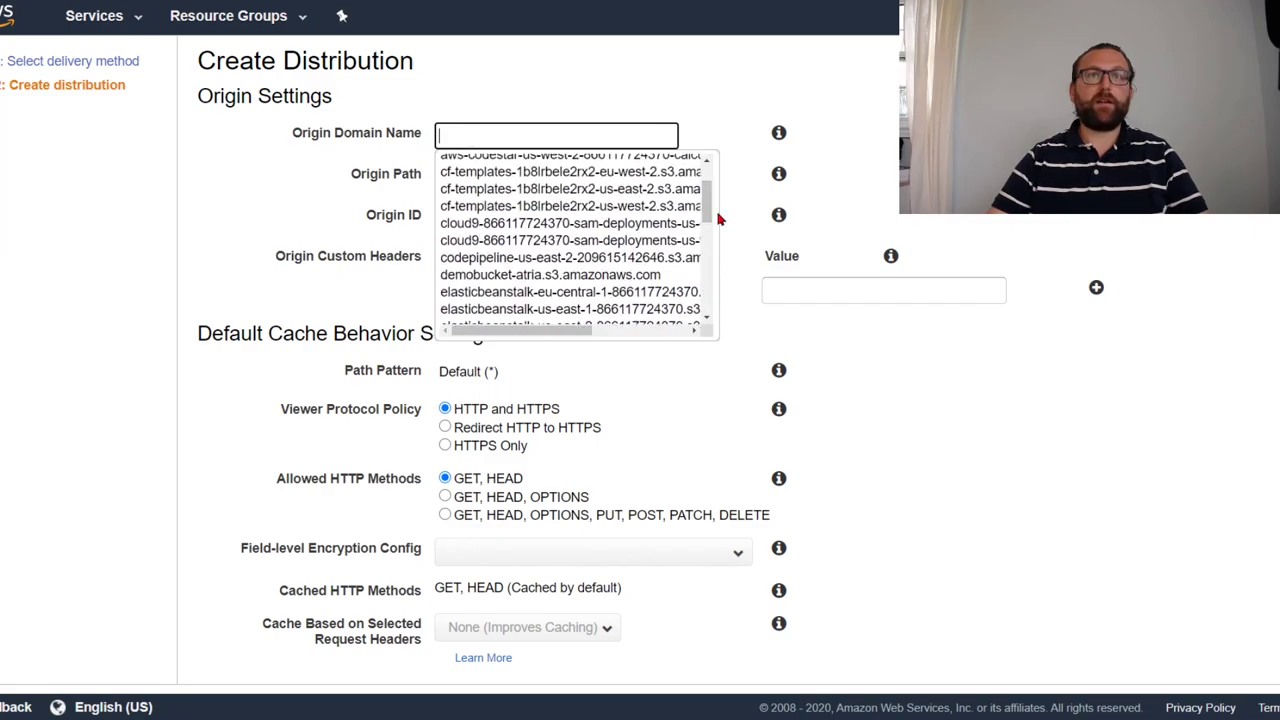
pyautogui.click(600, 278)
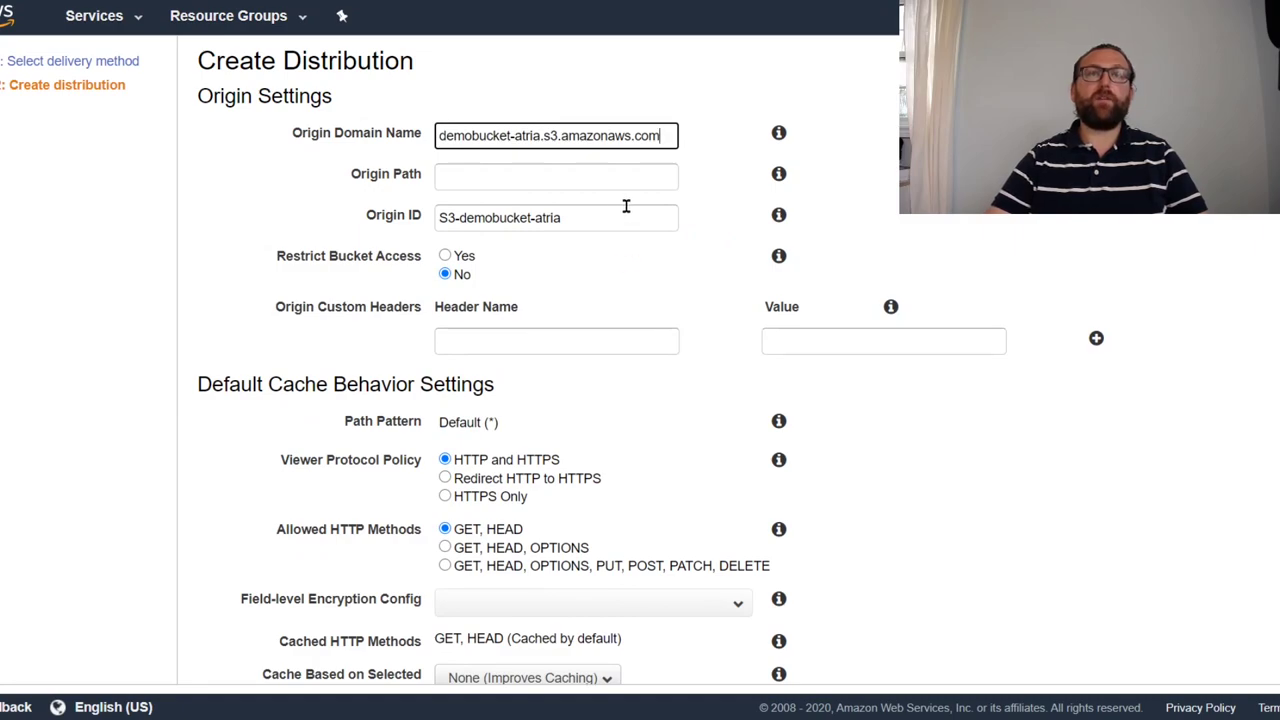
pyautogui.click(460, 177)
pyautogui.click(720, 165)
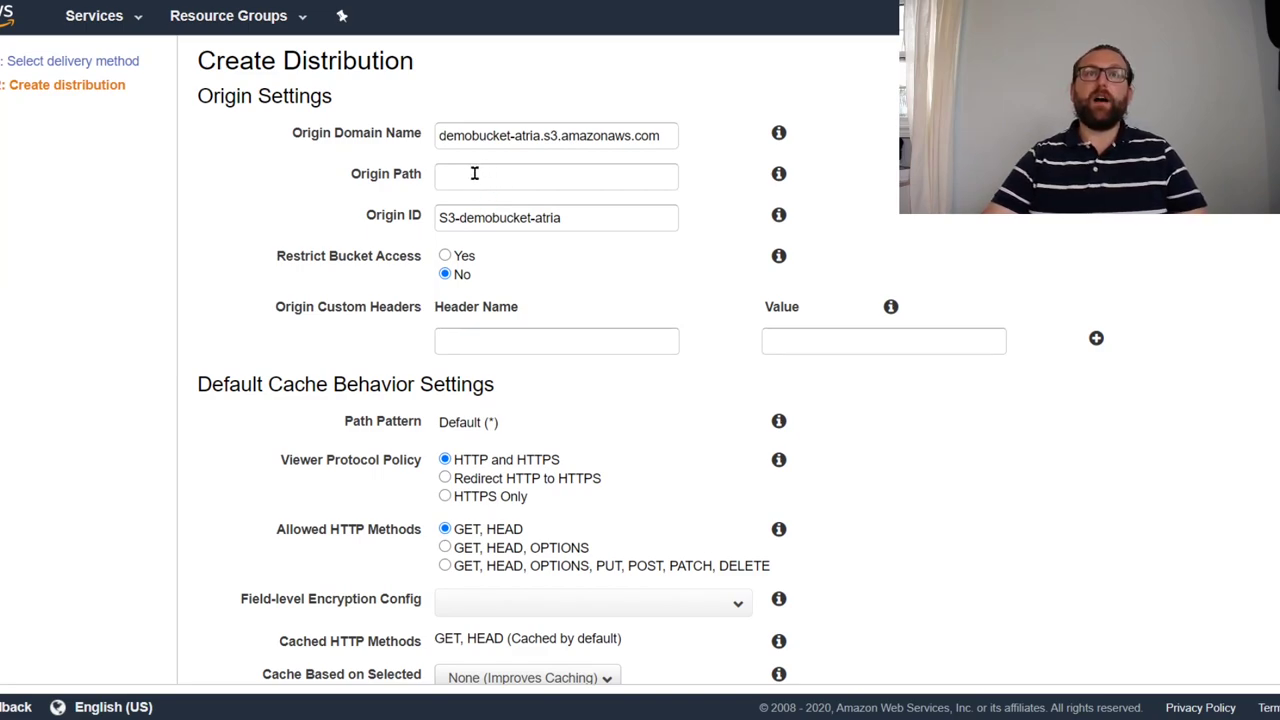
# - Restrict bucket access with a new origin access identity and choose Yes, Update Bucket Policy for the bucket's read permissions
pyautogui.click(445, 257)
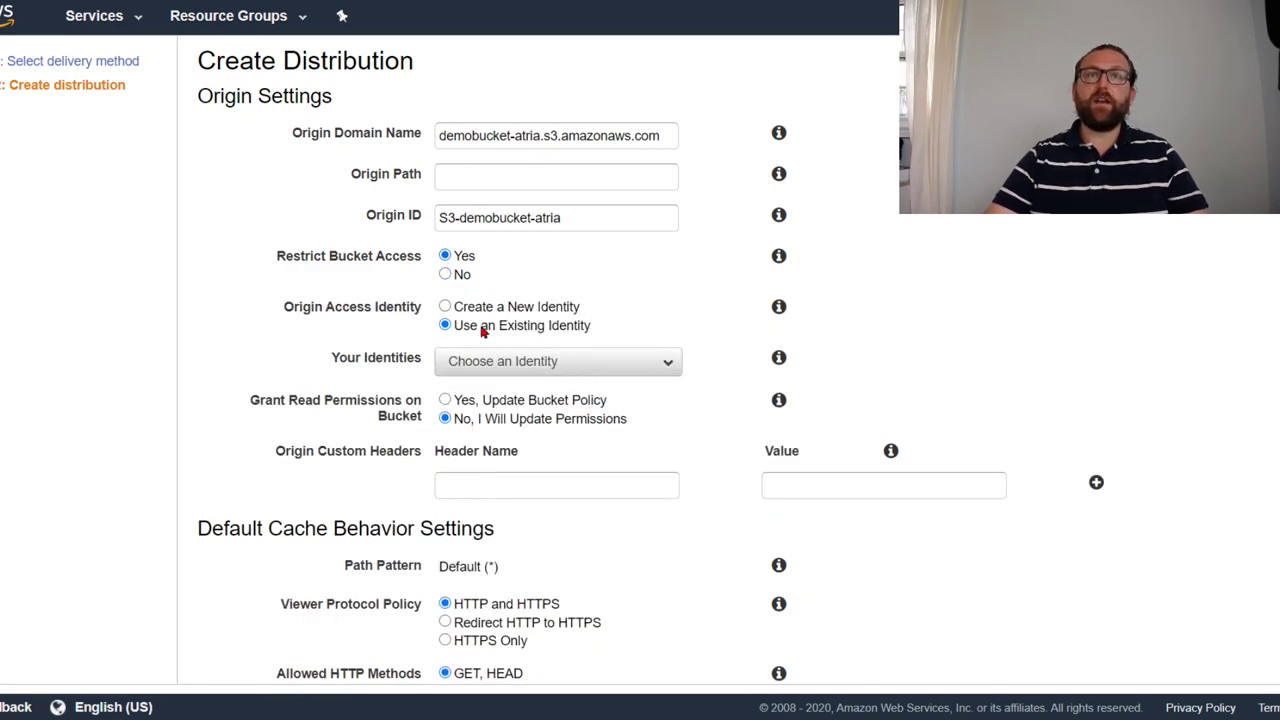
pyautogui.click(445, 307)
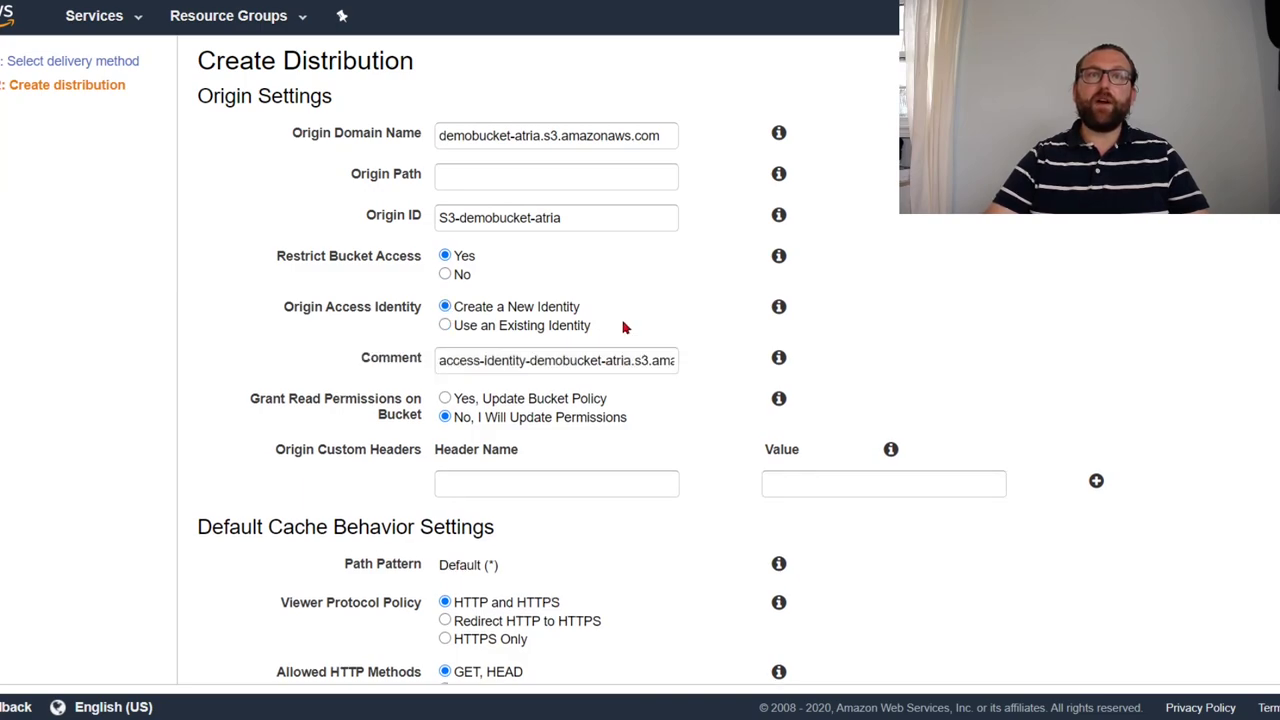
pyautogui.tripleClick(441, 362)
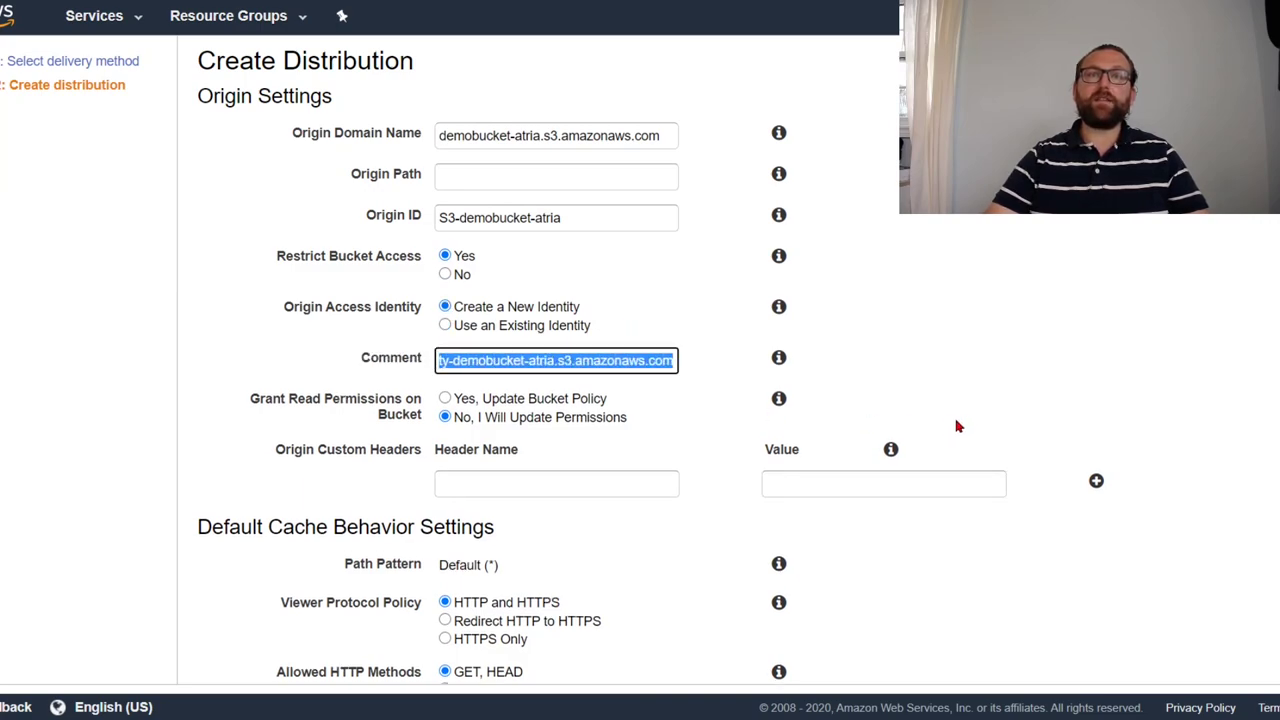
pyautogui.click(638, 306)
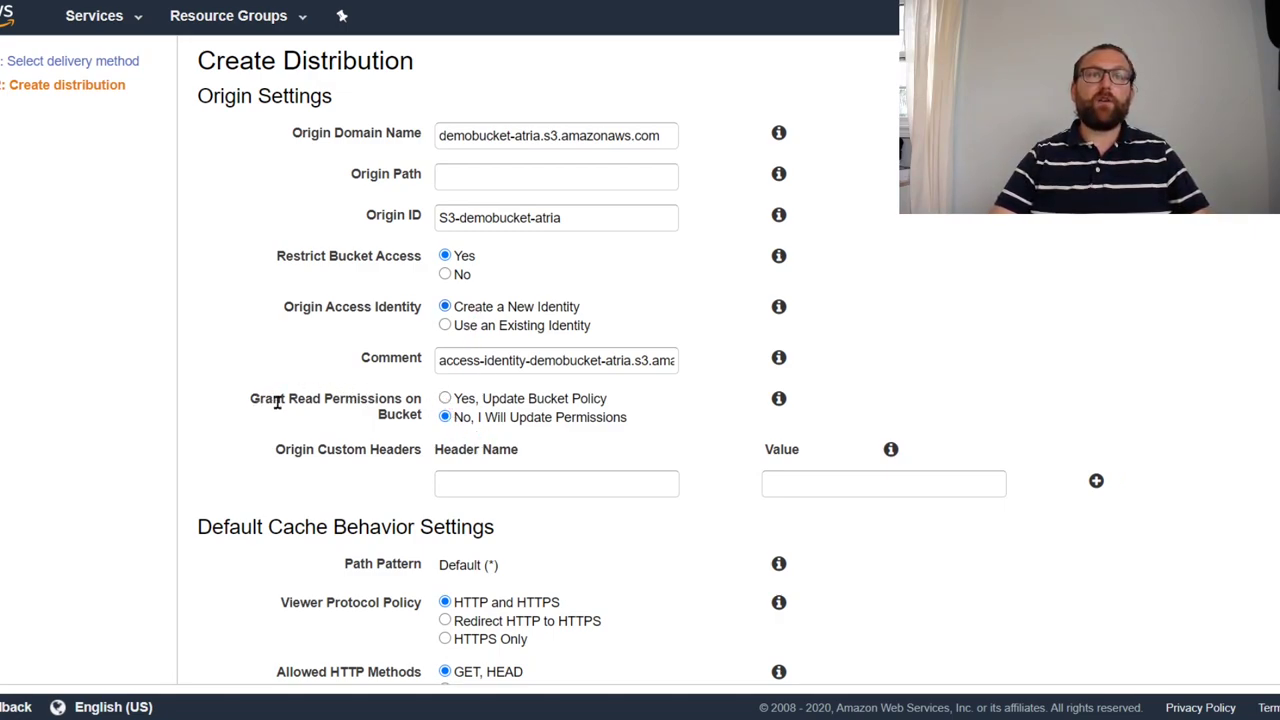
pyautogui.click(445, 399)
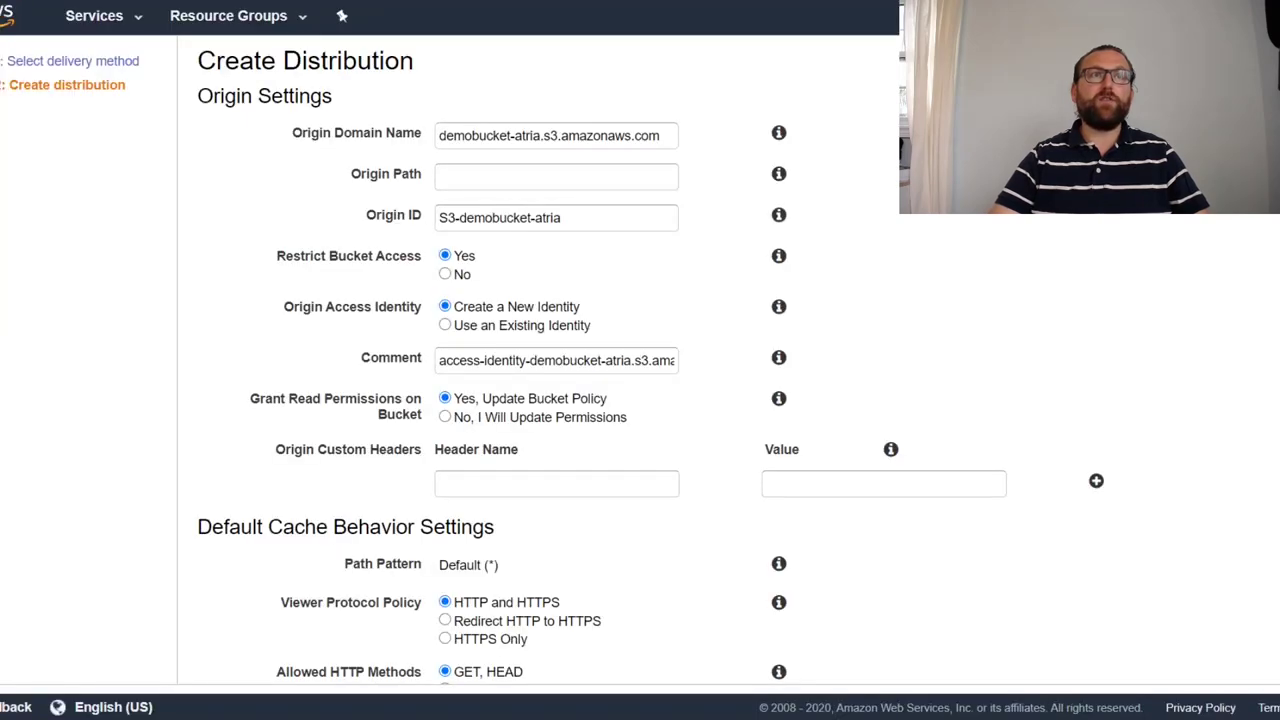
# - Open the demobucket-atria bucket policy in a separate S3 console page and examine its Principal entry
pyautogui.rightClick(8, 20)
pyautogui.press('Escape')
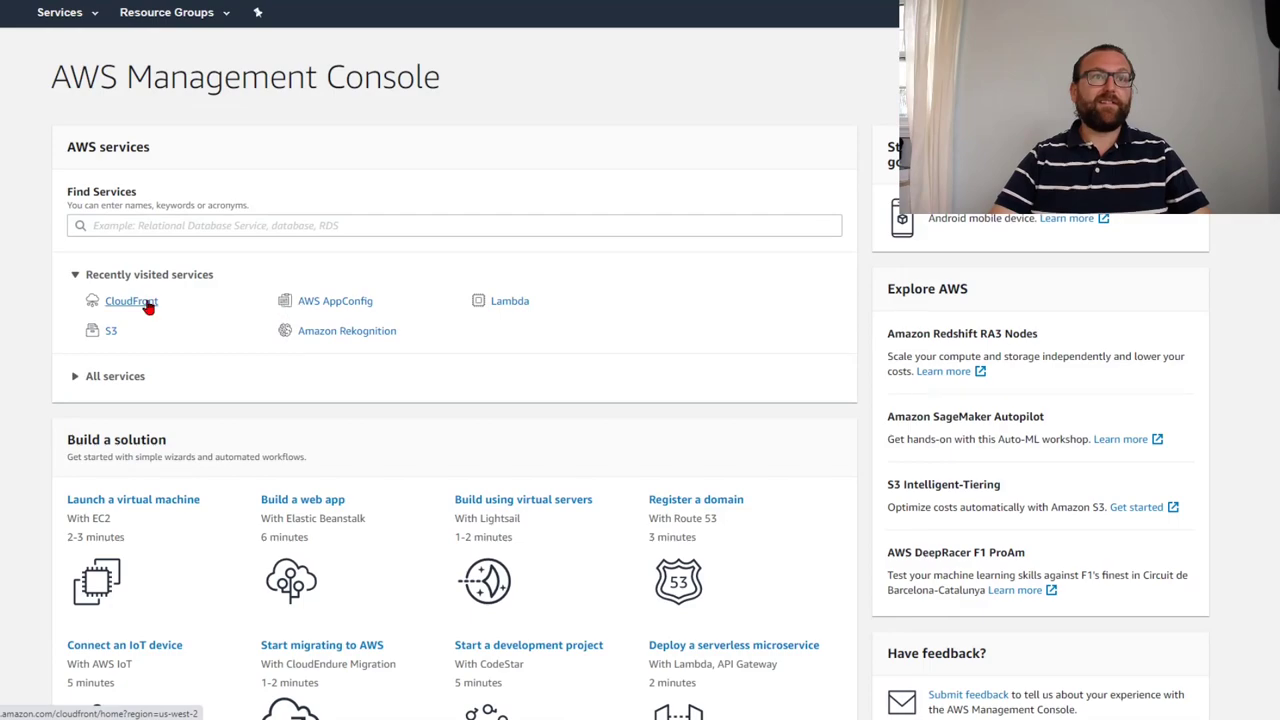
pyautogui.click(108, 335)
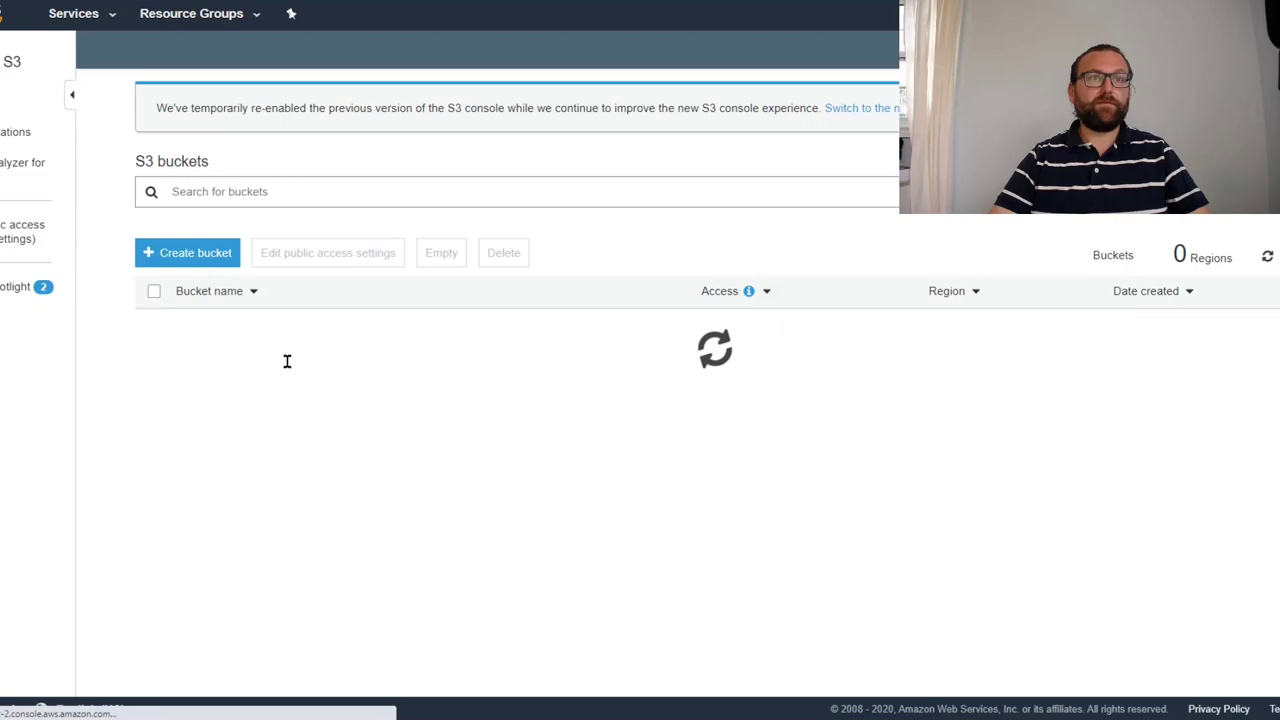
pyautogui.scroll(-1, 244, 630)
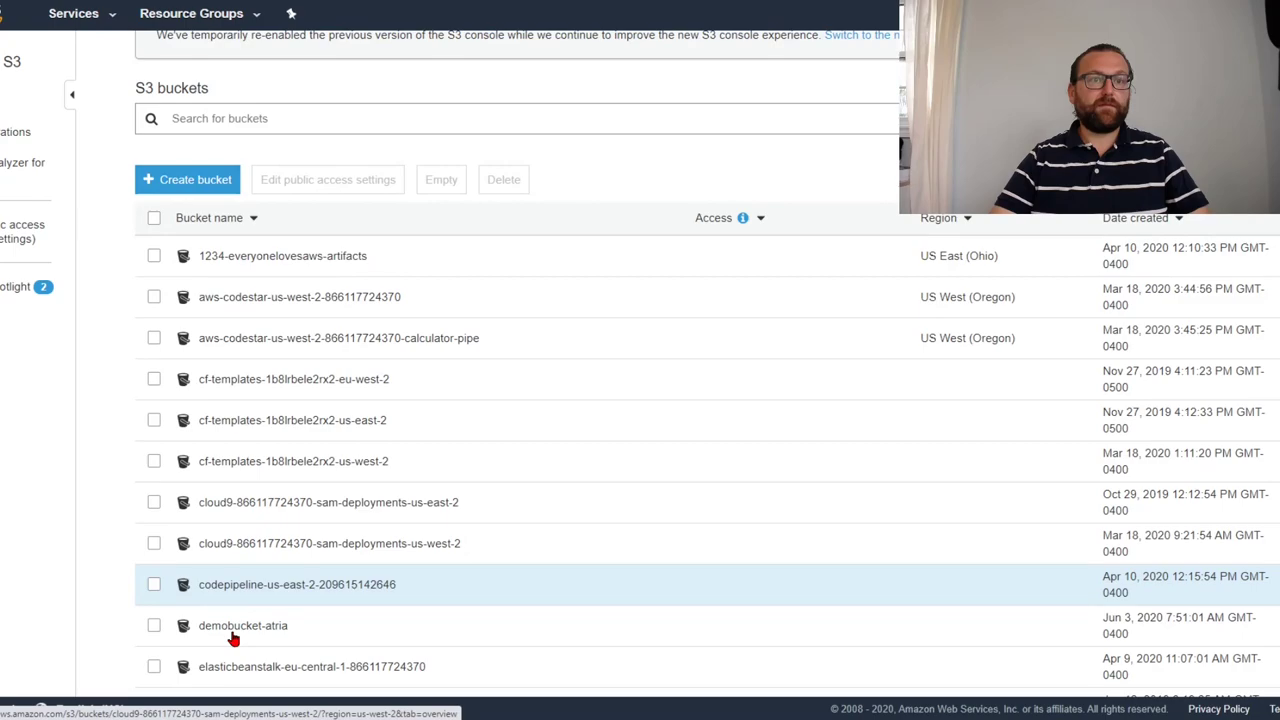
pyautogui.click(232, 630)
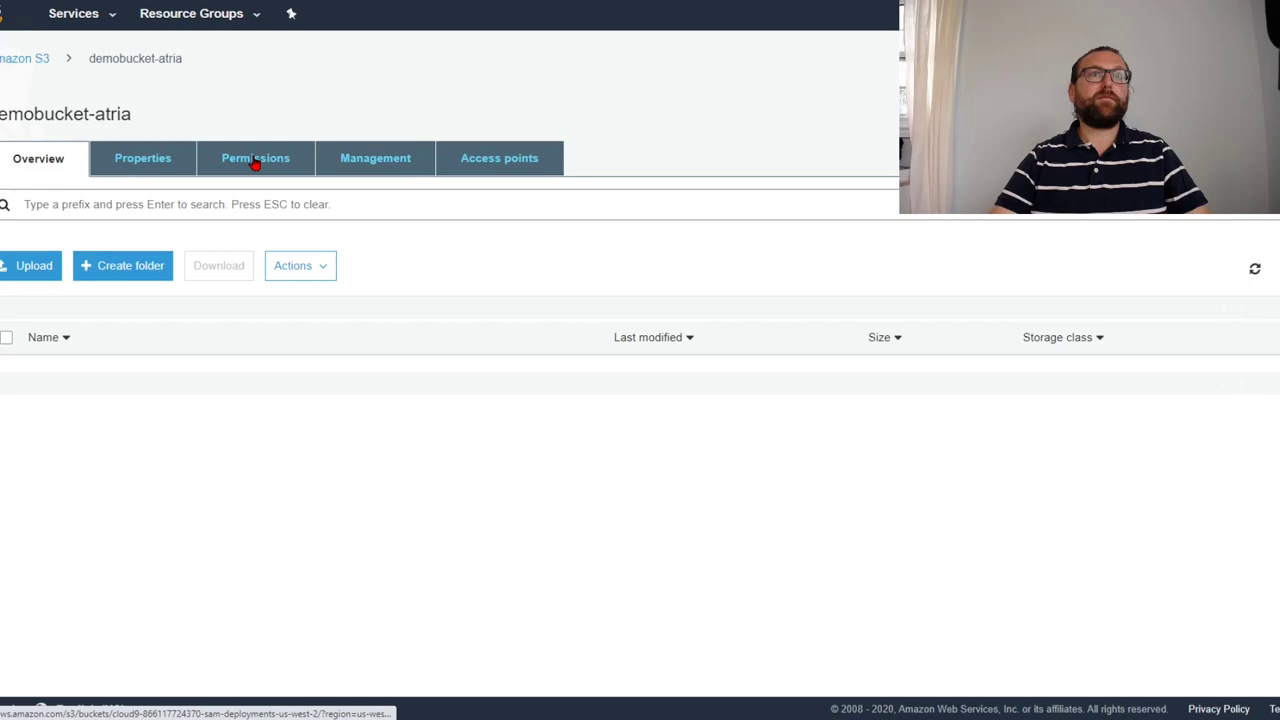
pyautogui.click(255, 160)
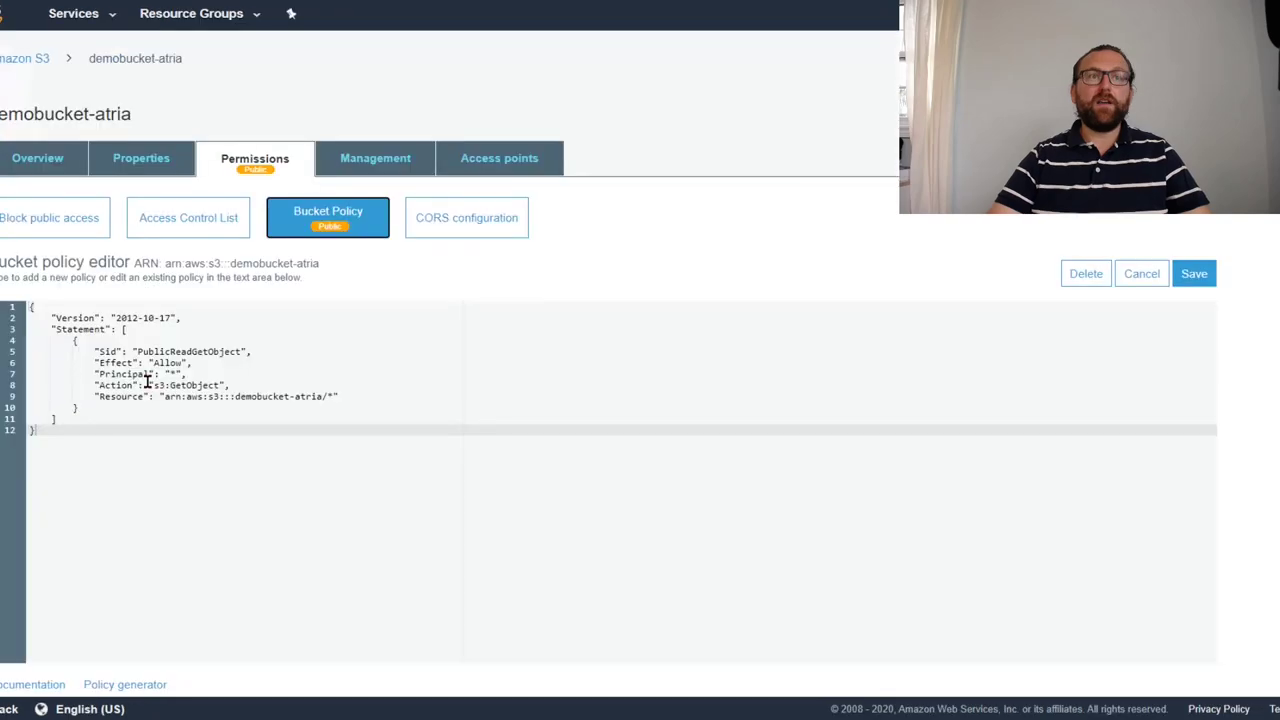
pyautogui.doubleClick(171, 374)
pyautogui.click(170, 375)
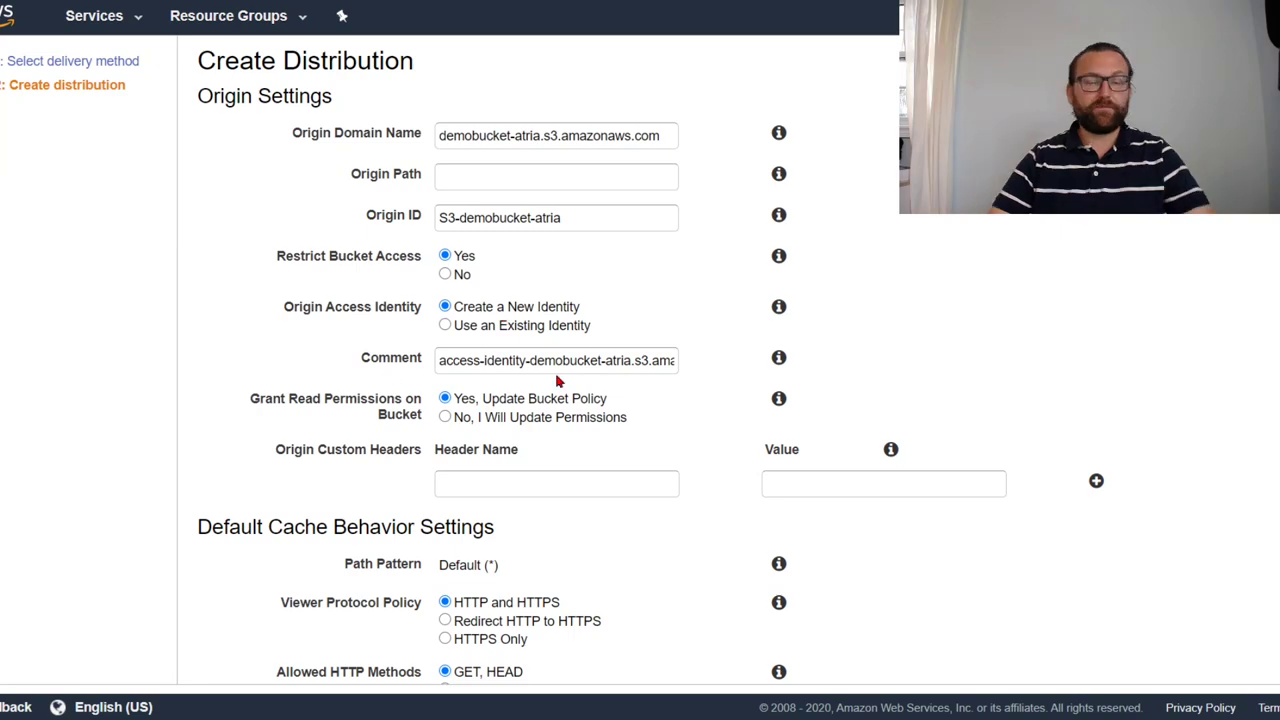
# - Return to the CloudFront distribution form, leave Origin Custom Headers empty, and set Viewer Protocol Policy to Redirect HTTP to HTTPS
pyautogui.scroll(-2, 560, 375)
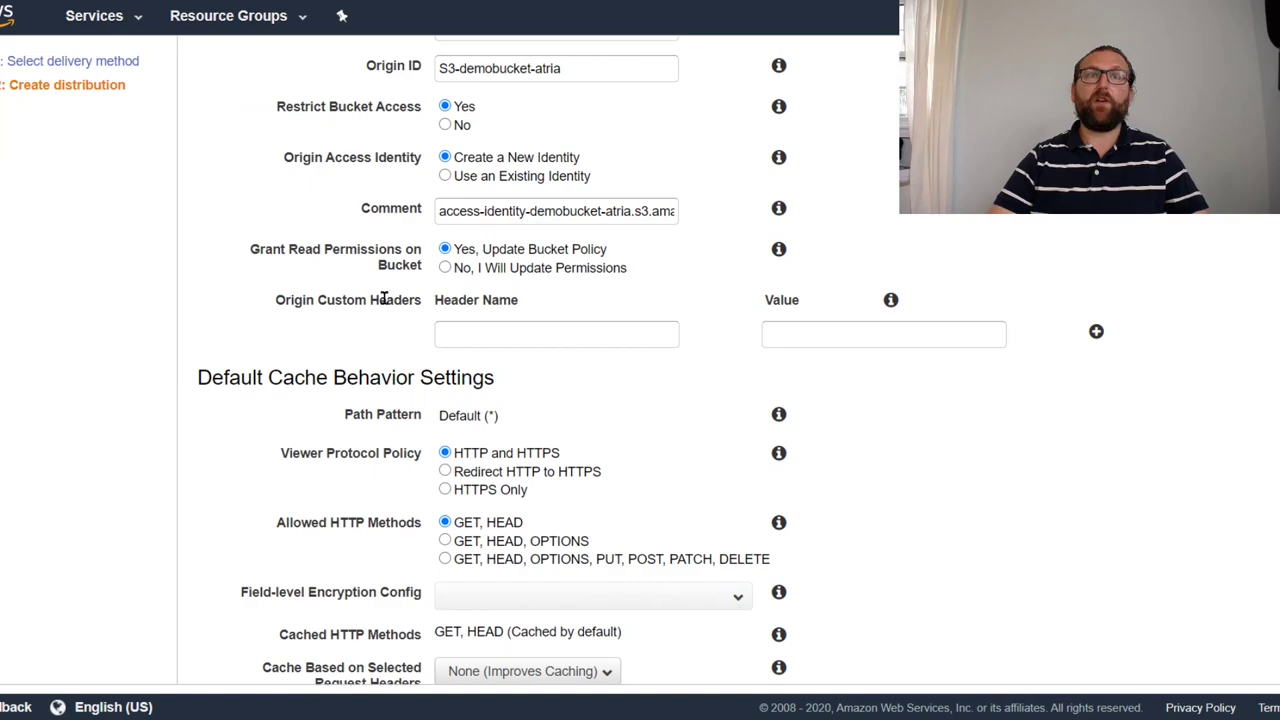
pyautogui.click(451, 324)
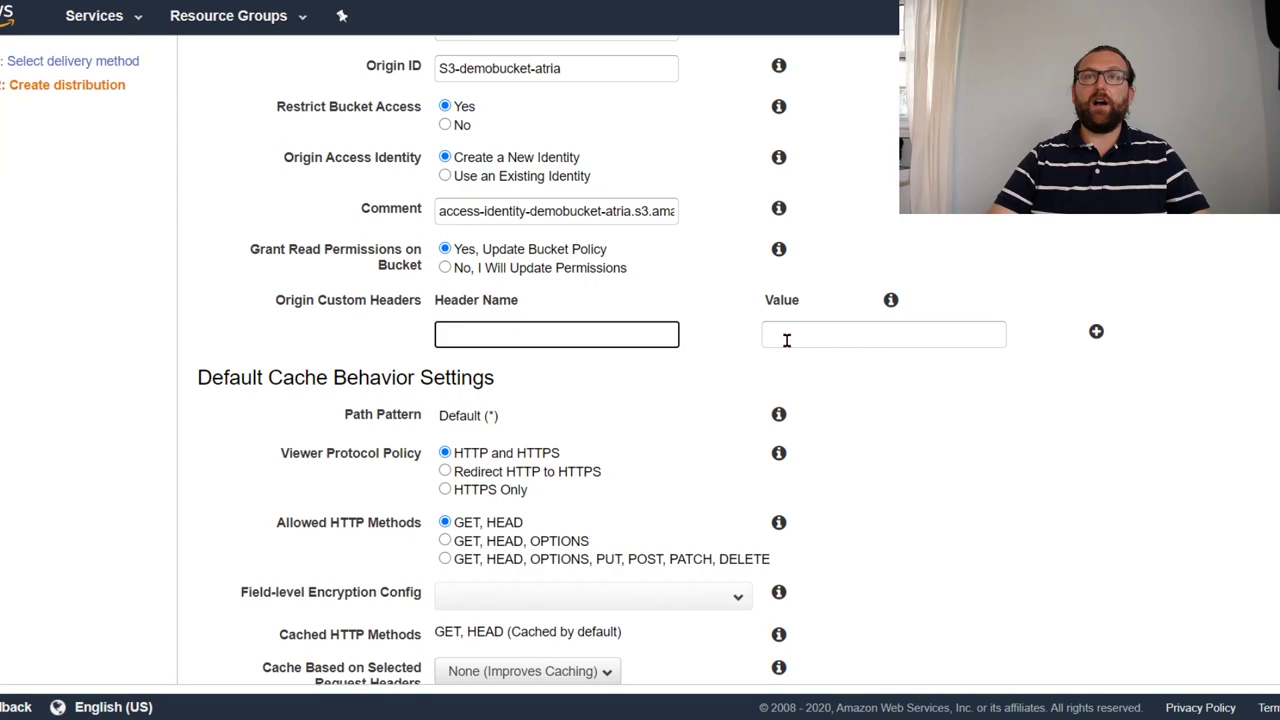
pyautogui.click(786, 340)
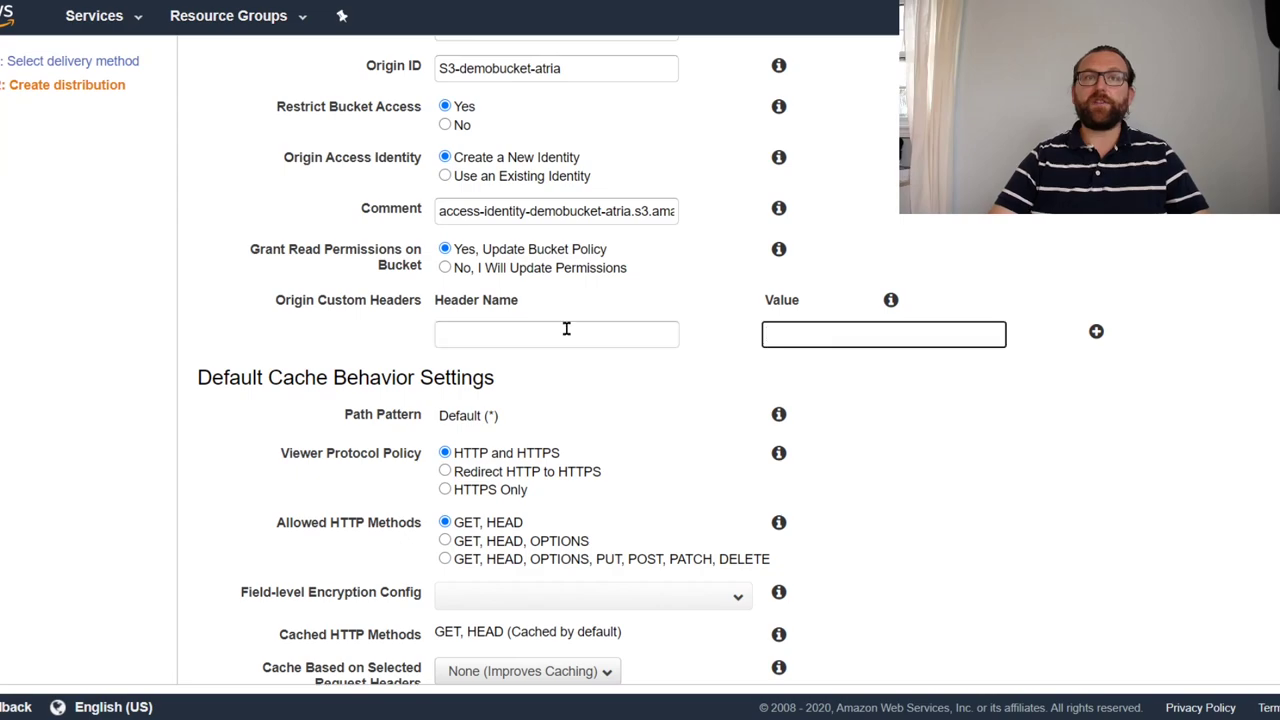
pyautogui.scroll(-1, 310, 362)
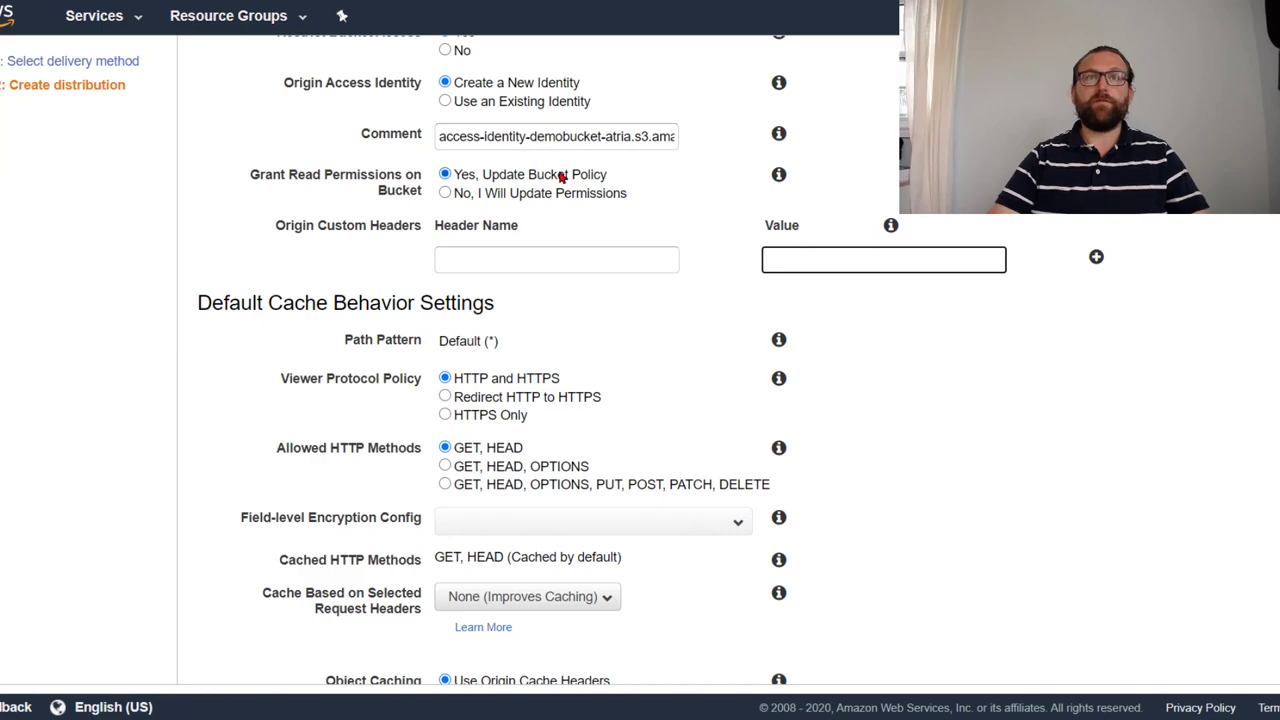
pyautogui.scroll(3, 501, 168)
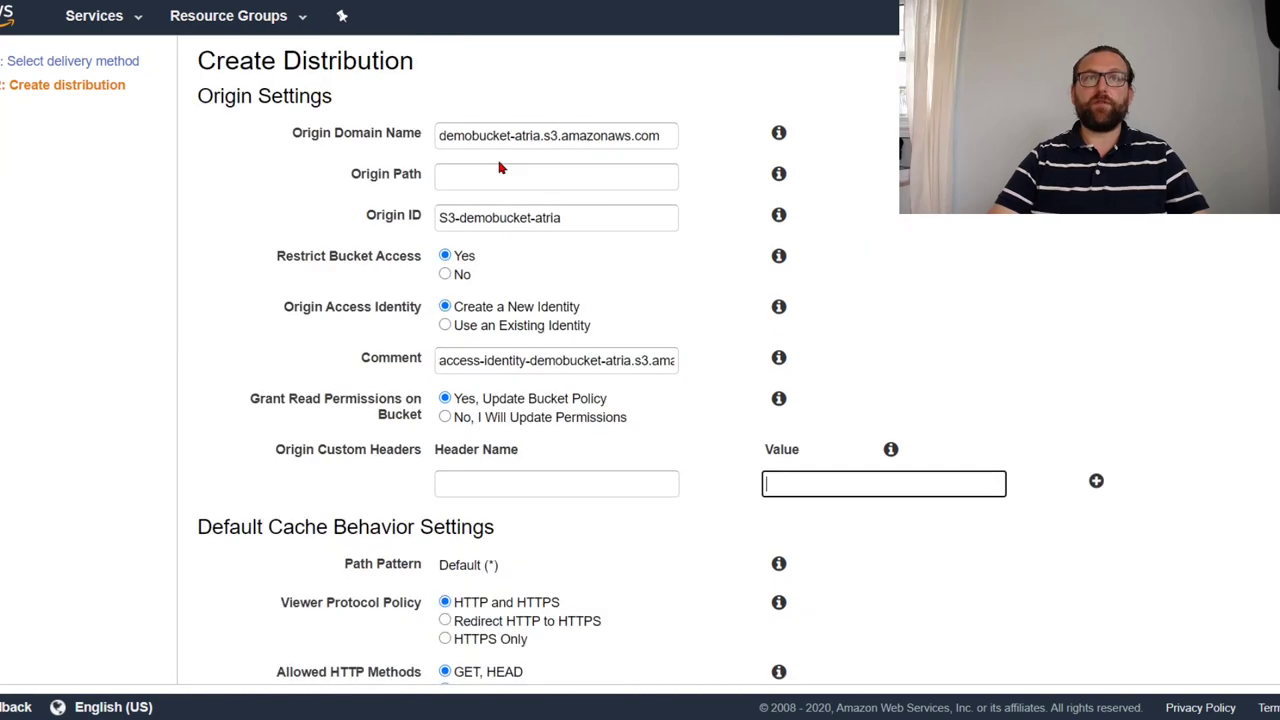
pyautogui.scroll(-6, 501, 168)
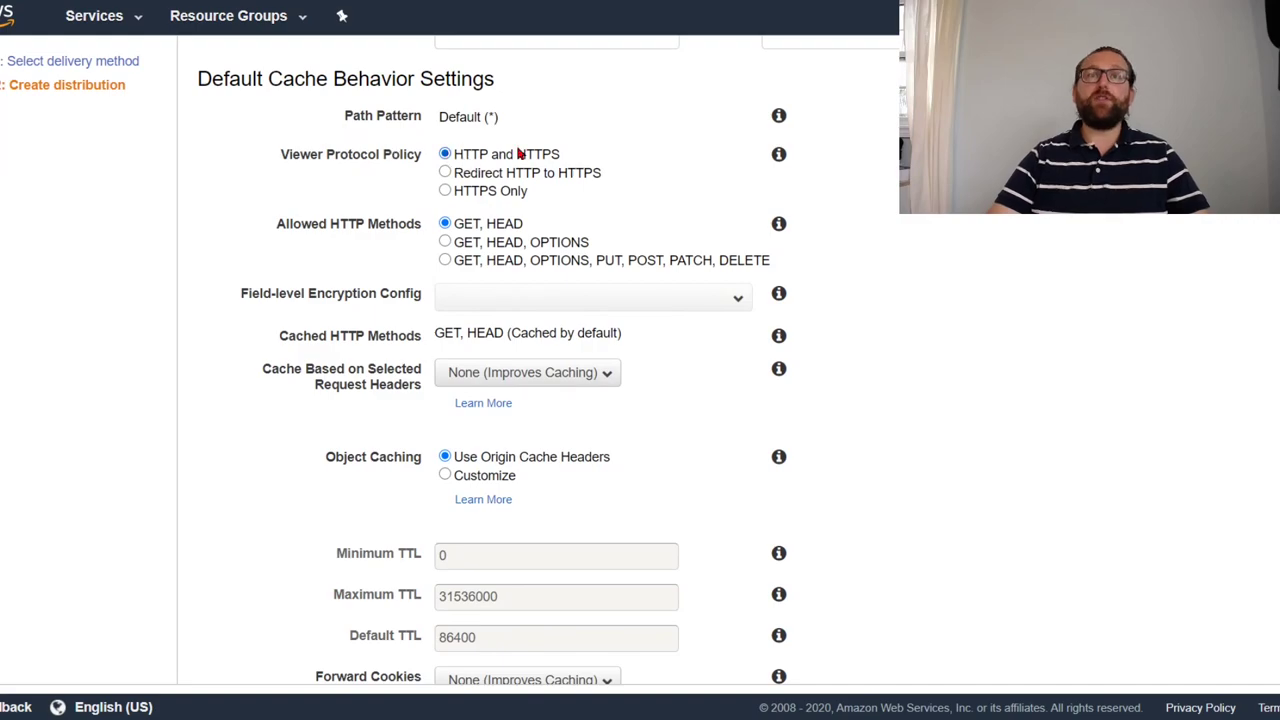
pyautogui.click(445, 172)
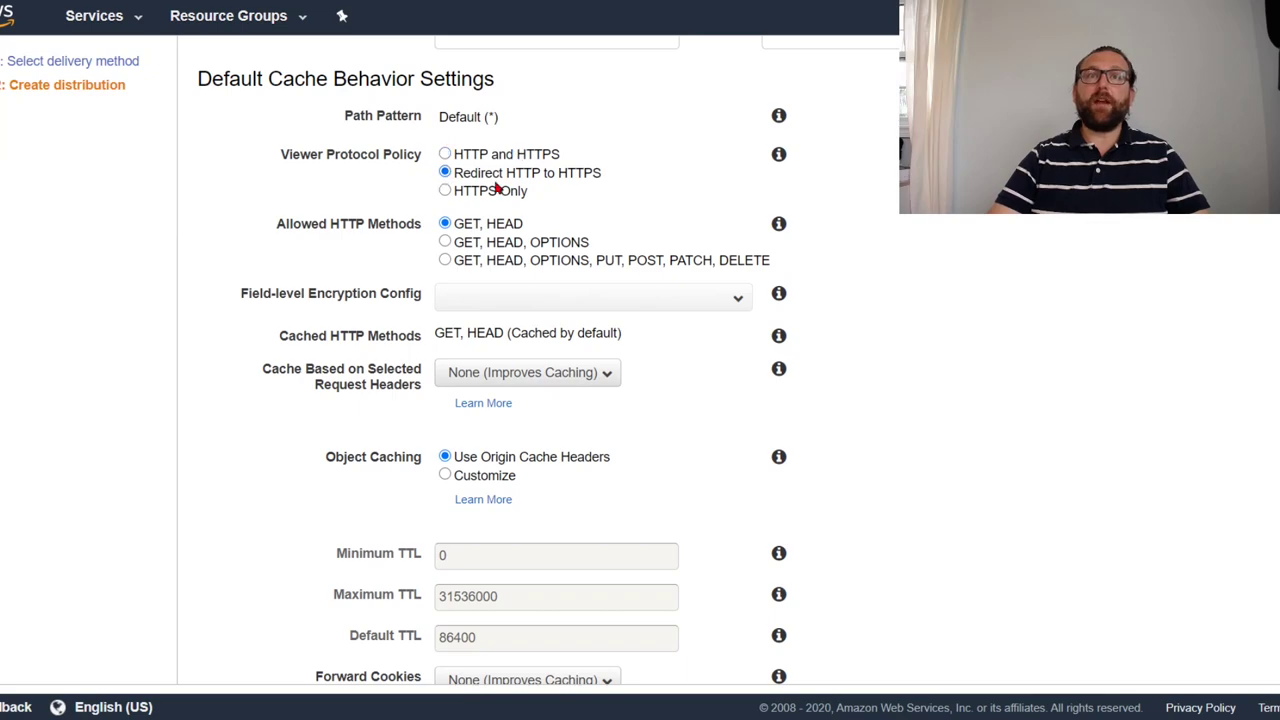
# - Try the HTTPS Only policy and the GET, HEAD, OPTIONS methods, restoring Redirect HTTP to HTTPS and GET, HEAD
pyautogui.click(497, 190)
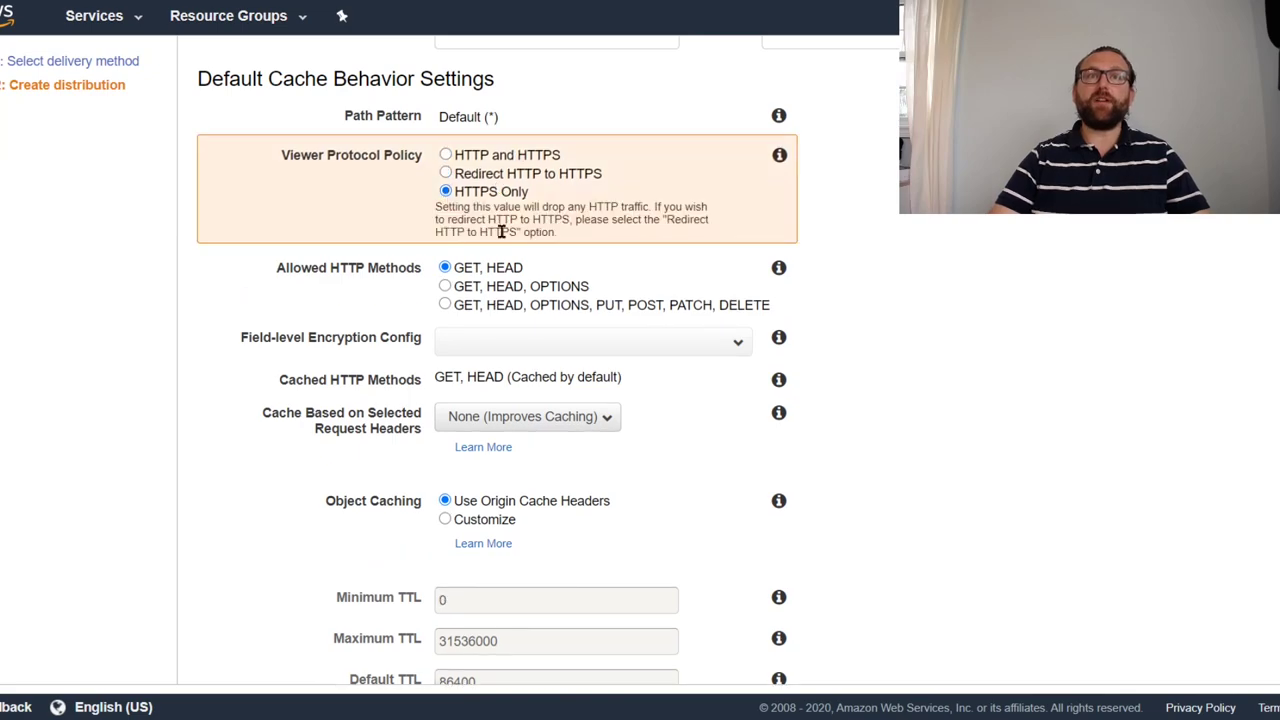
pyautogui.click(445, 173)
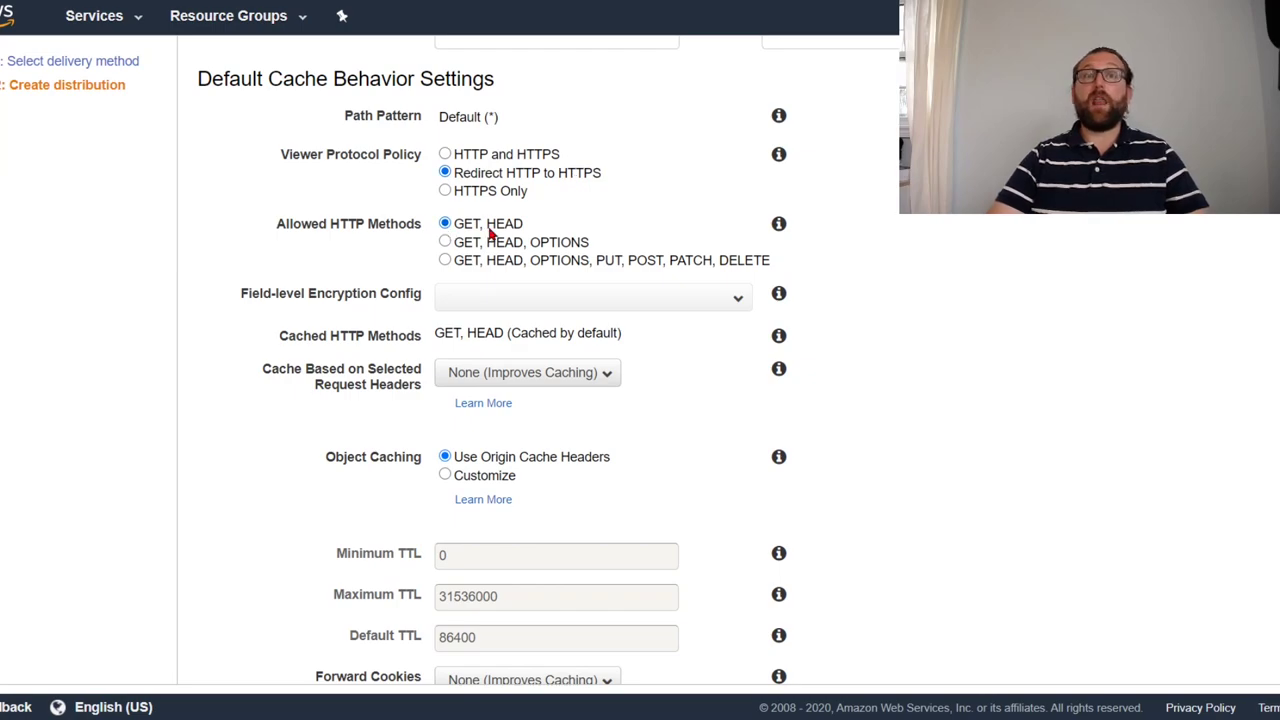
pyautogui.click(445, 243)
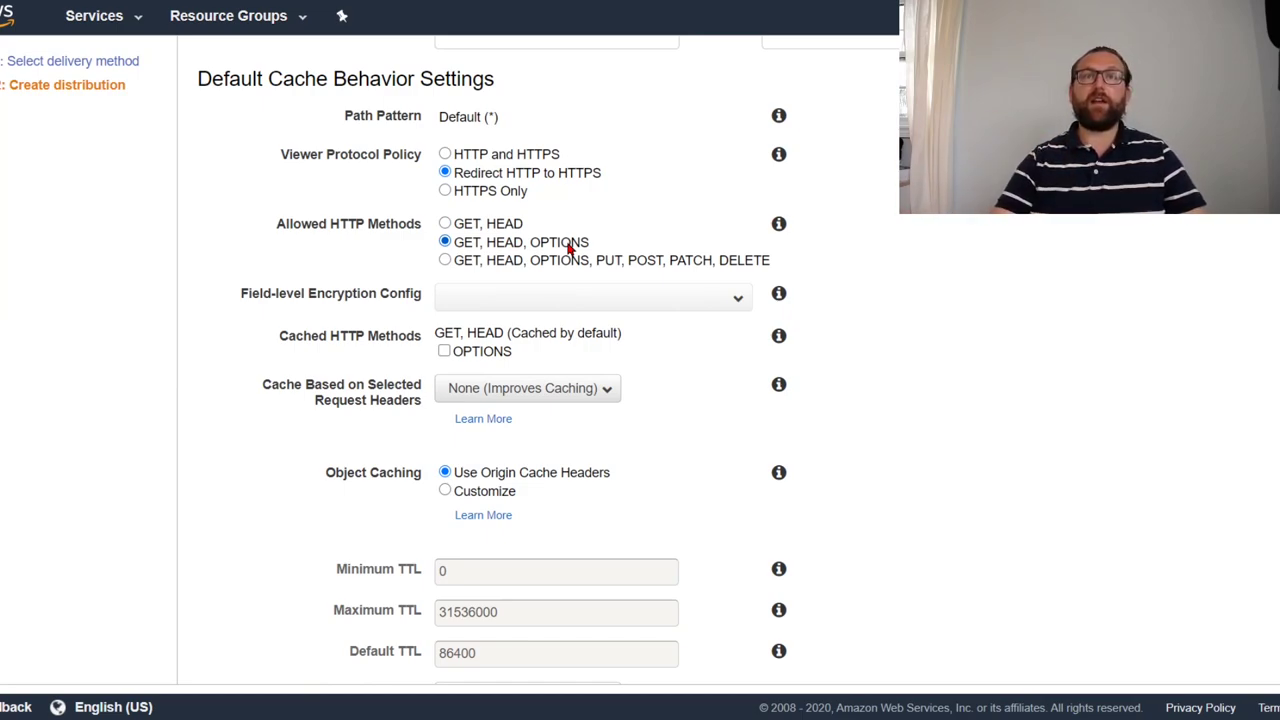
pyautogui.click(445, 224)
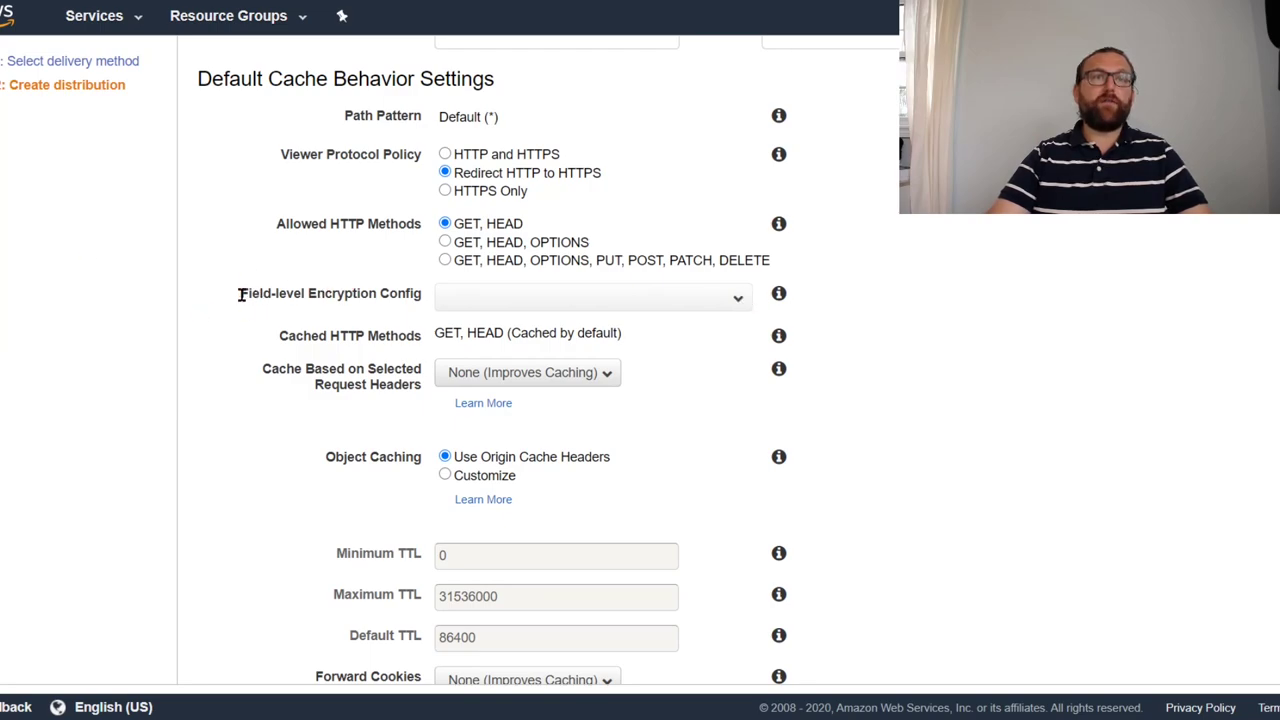
# - Examine the default cache behavior's field-level encryption, request header caching, object caching, cookie forwarding and query string forwarding settings
pyautogui.moveTo(240, 295); pyautogui.dragTo(446, 296)
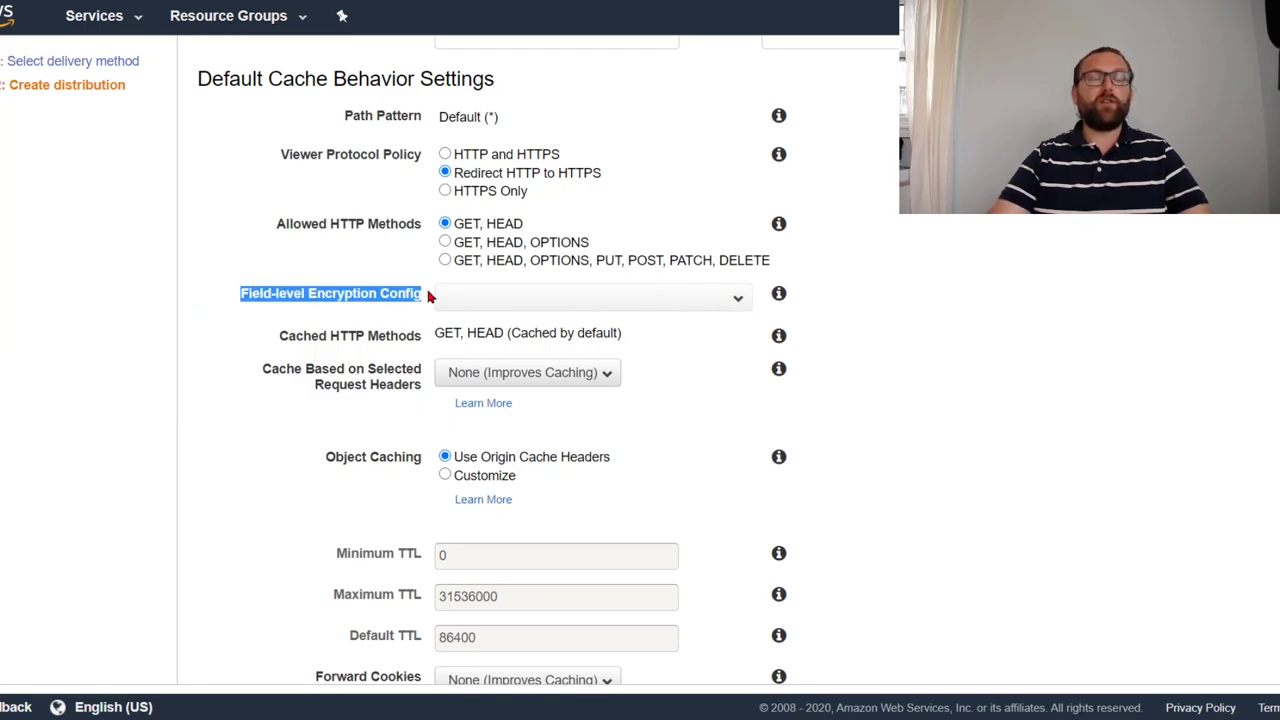
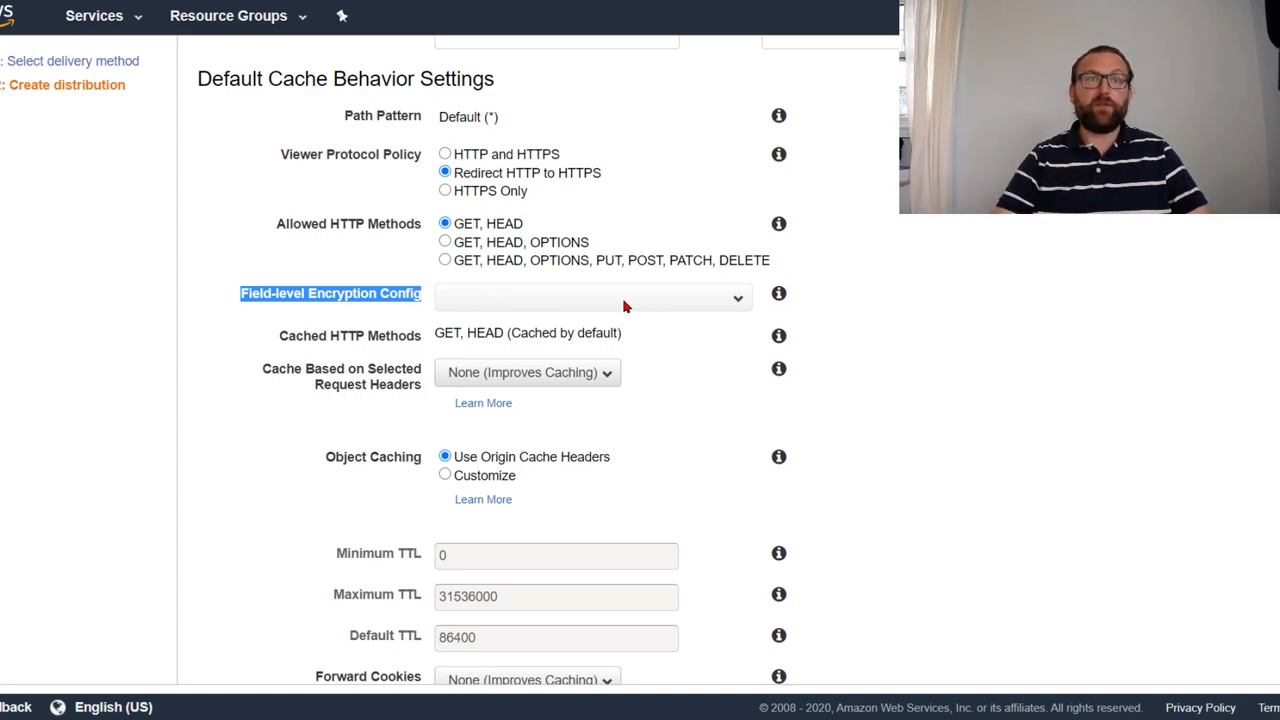
pyautogui.click(559, 372)
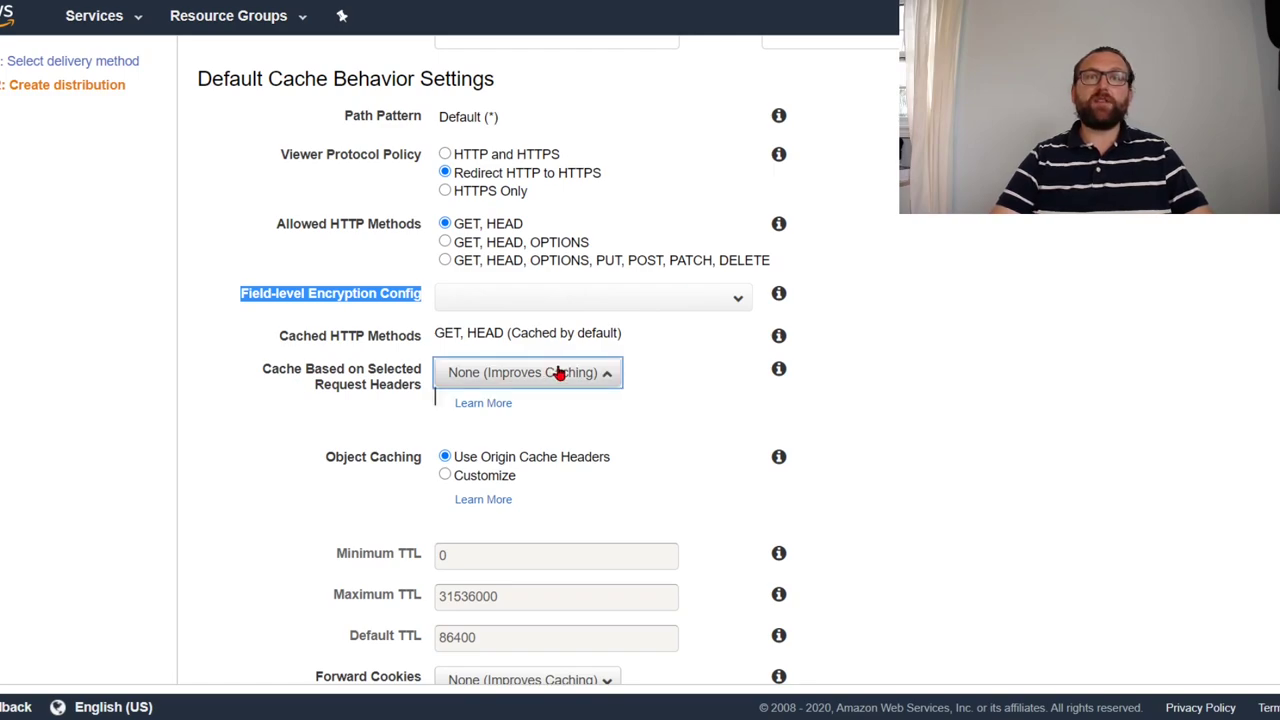
pyautogui.click(677, 357)
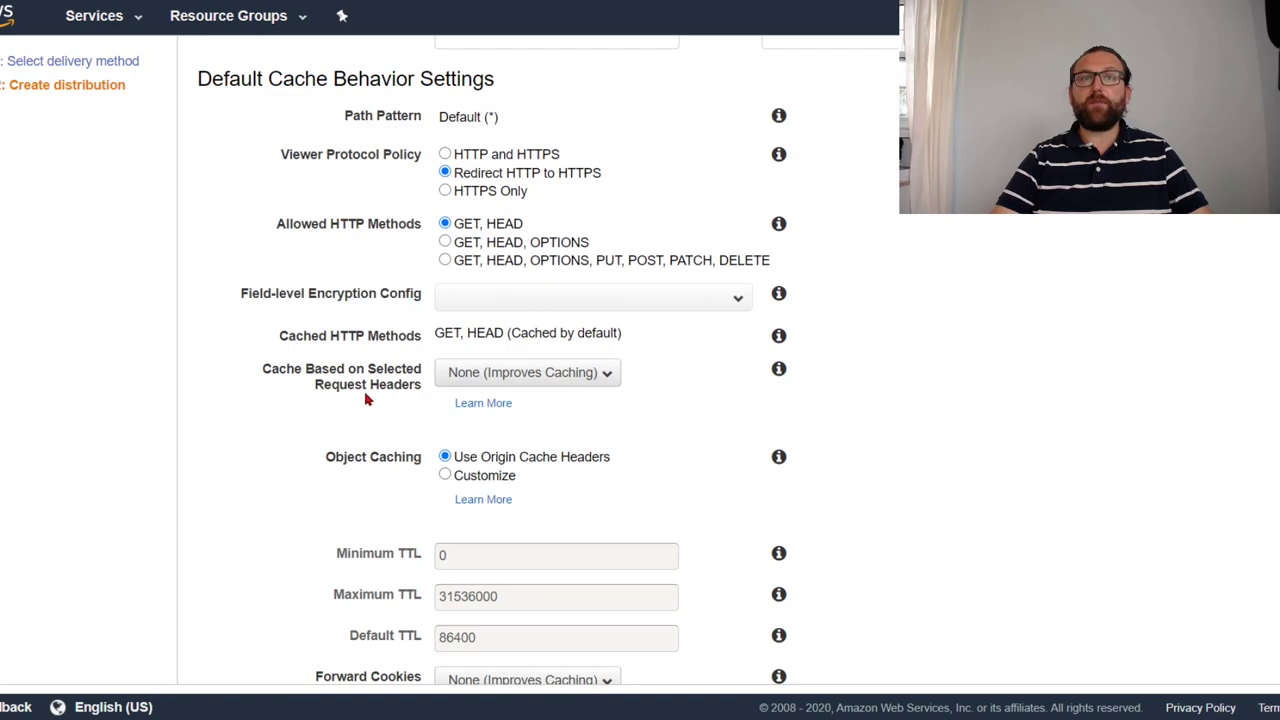
pyautogui.click(595, 376)
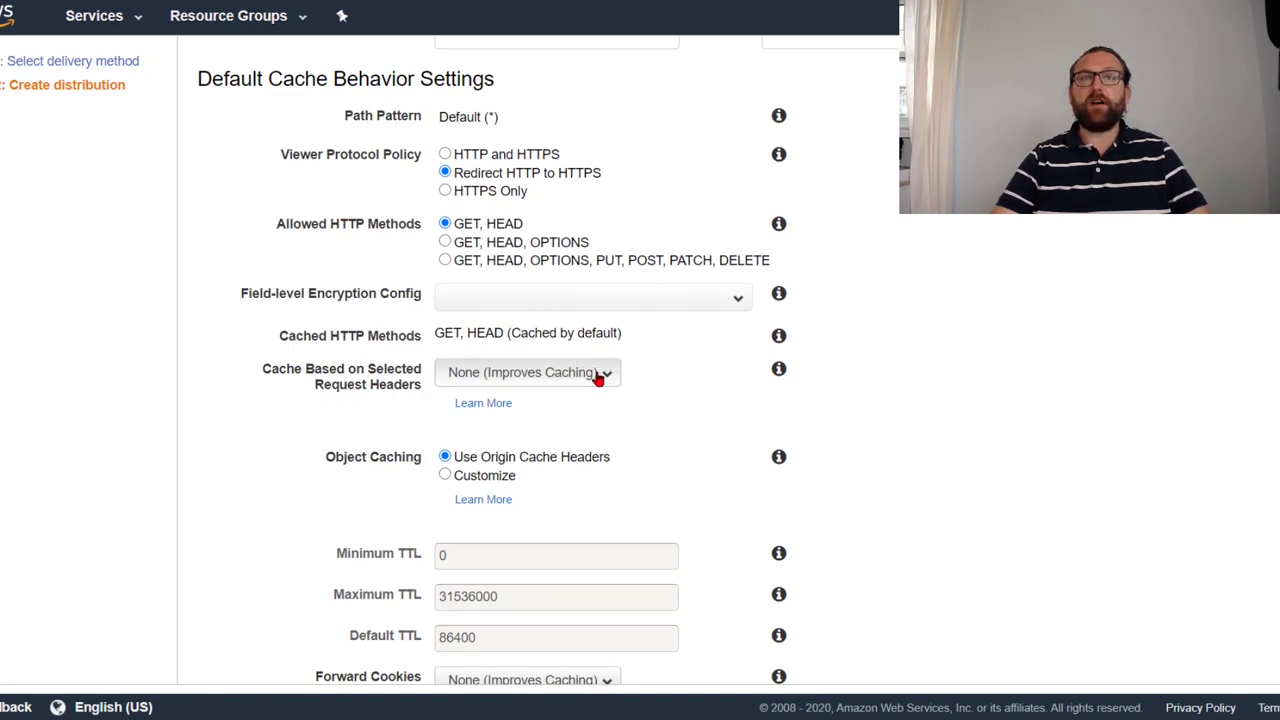
pyautogui.click(600, 376)
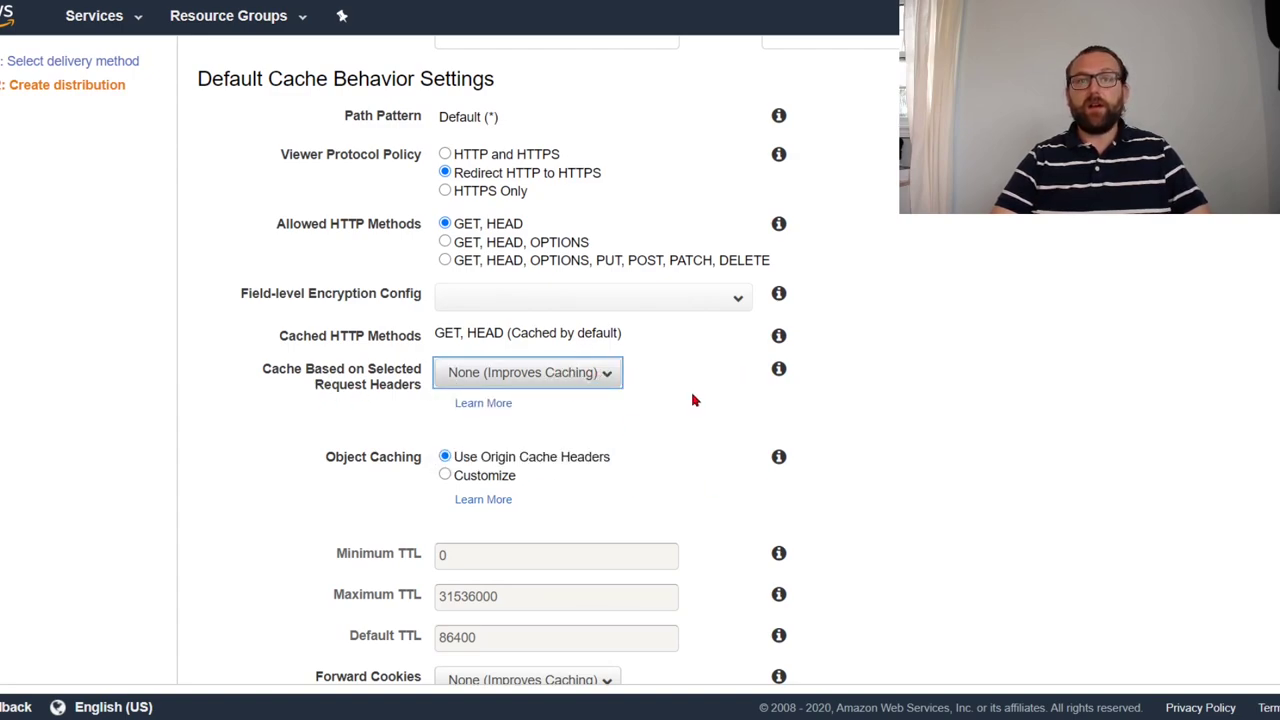
pyautogui.scroll(-1, 689, 388)
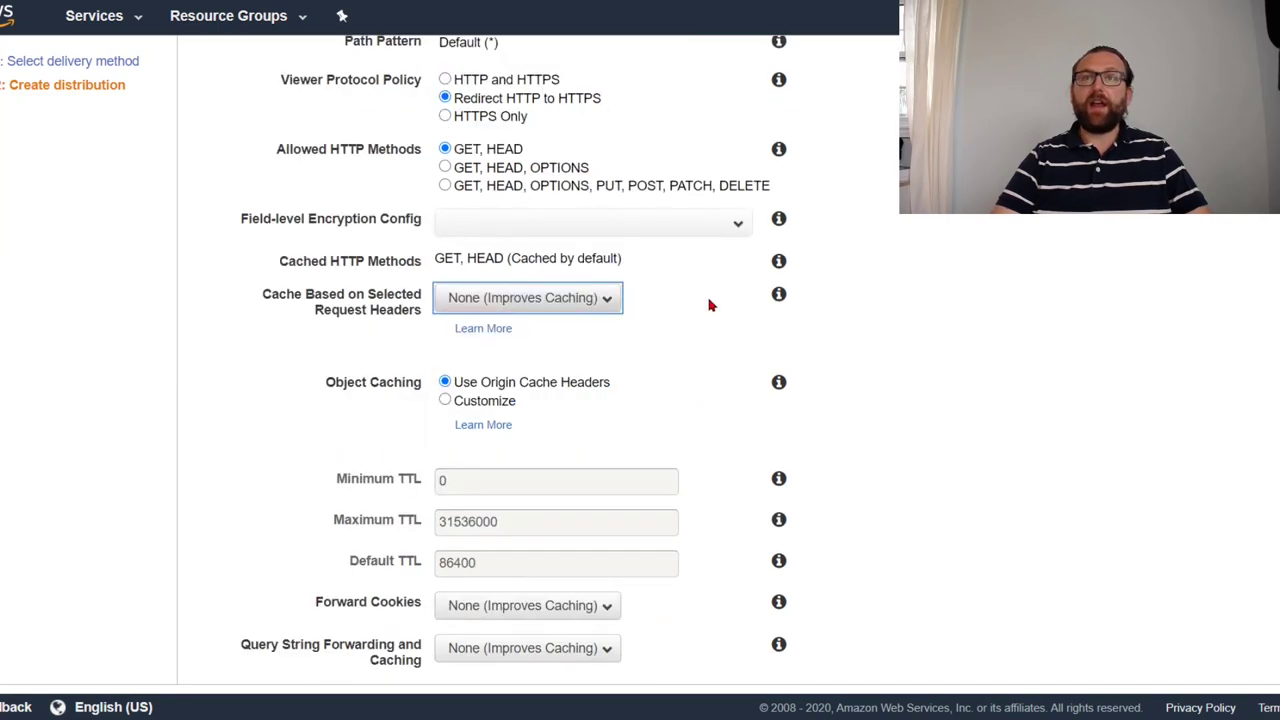
pyautogui.scroll(-1, 660, 320)
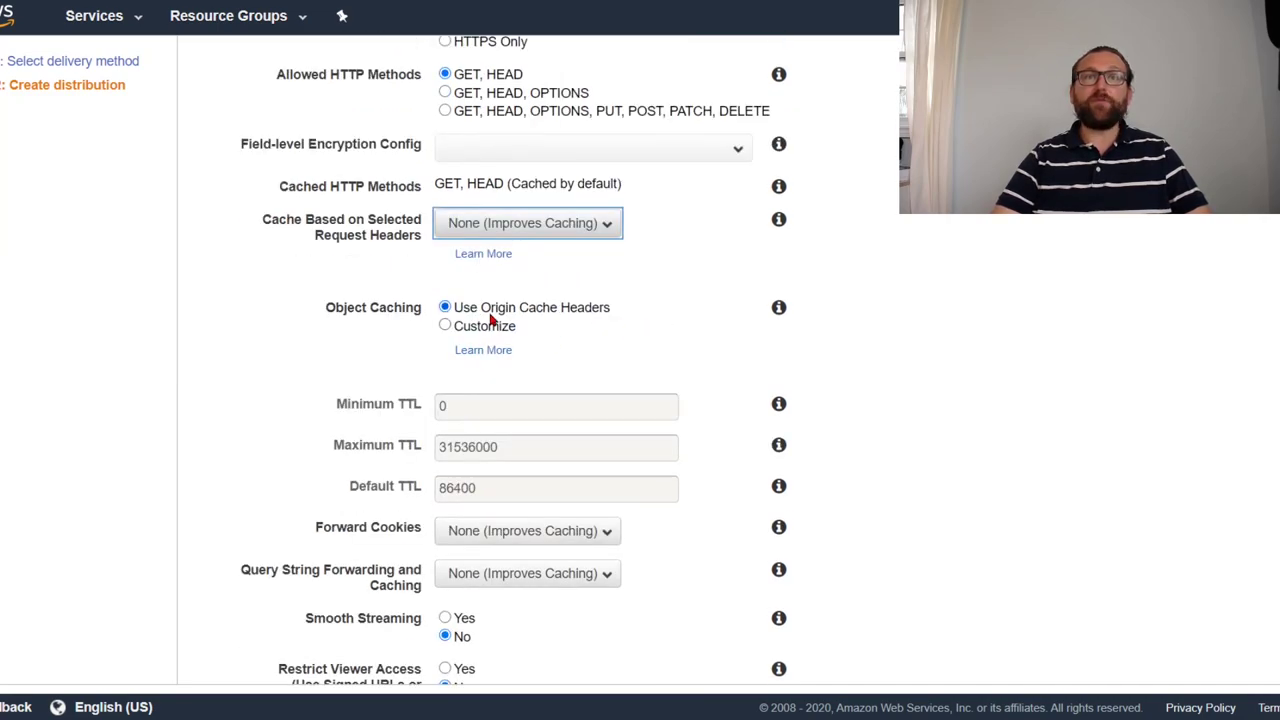
pyautogui.scroll(-2, 491, 416)
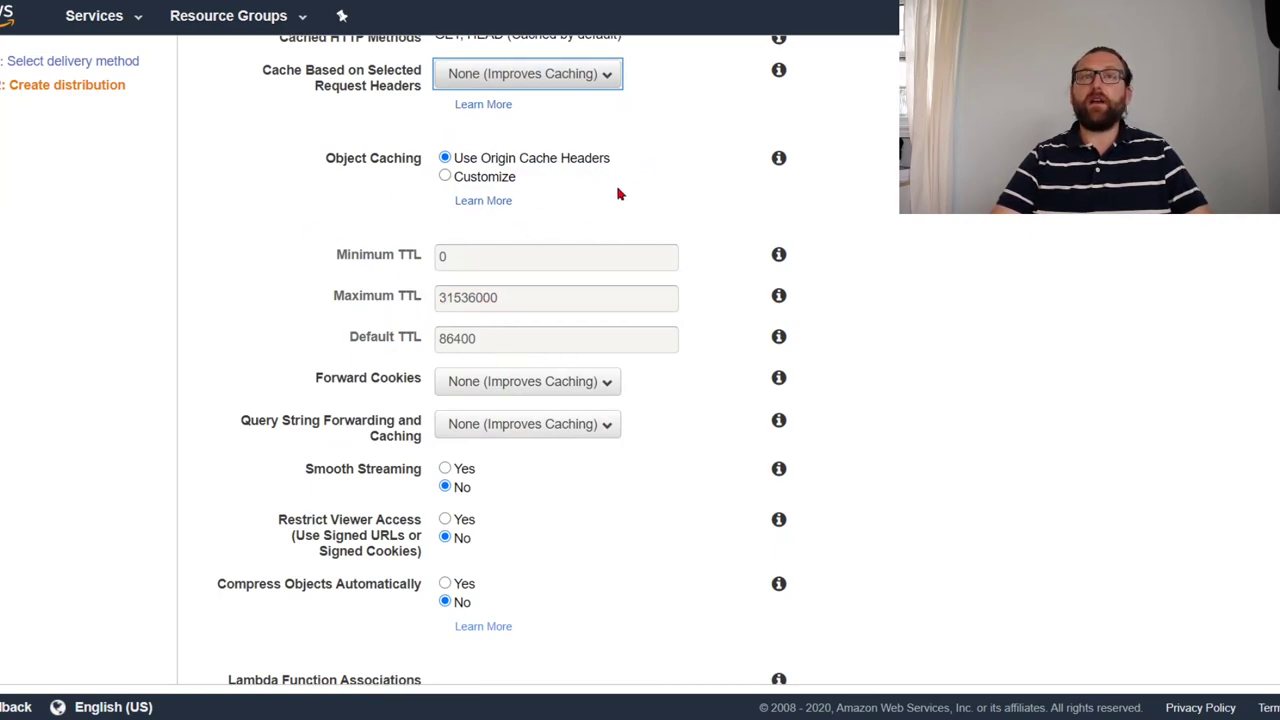
pyautogui.scroll(-1, 616, 196)
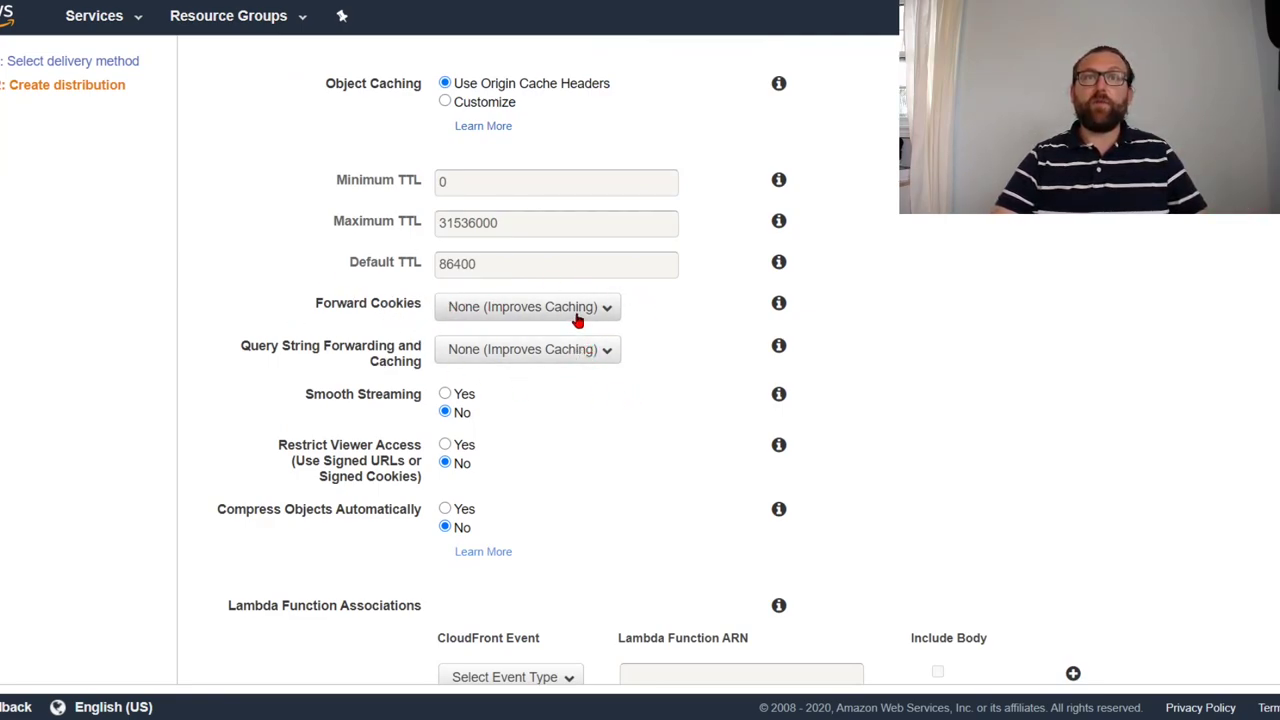
pyautogui.click(472, 314)
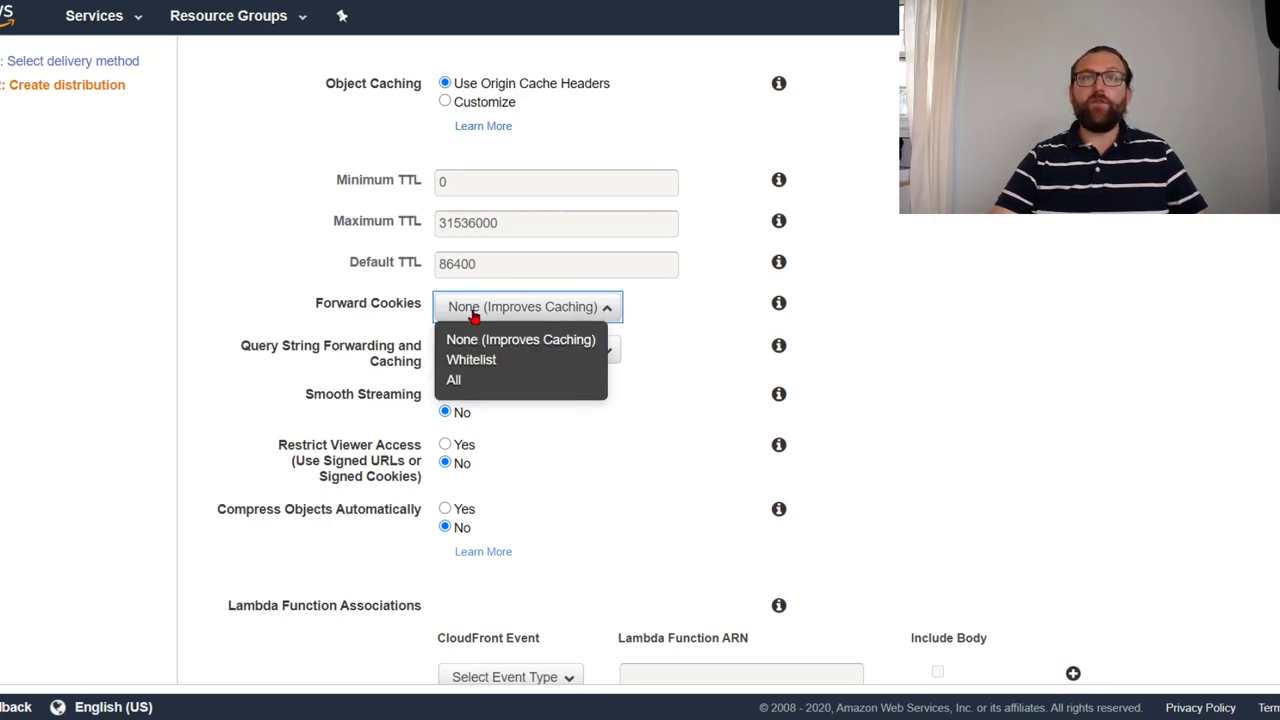
pyautogui.click(474, 316)
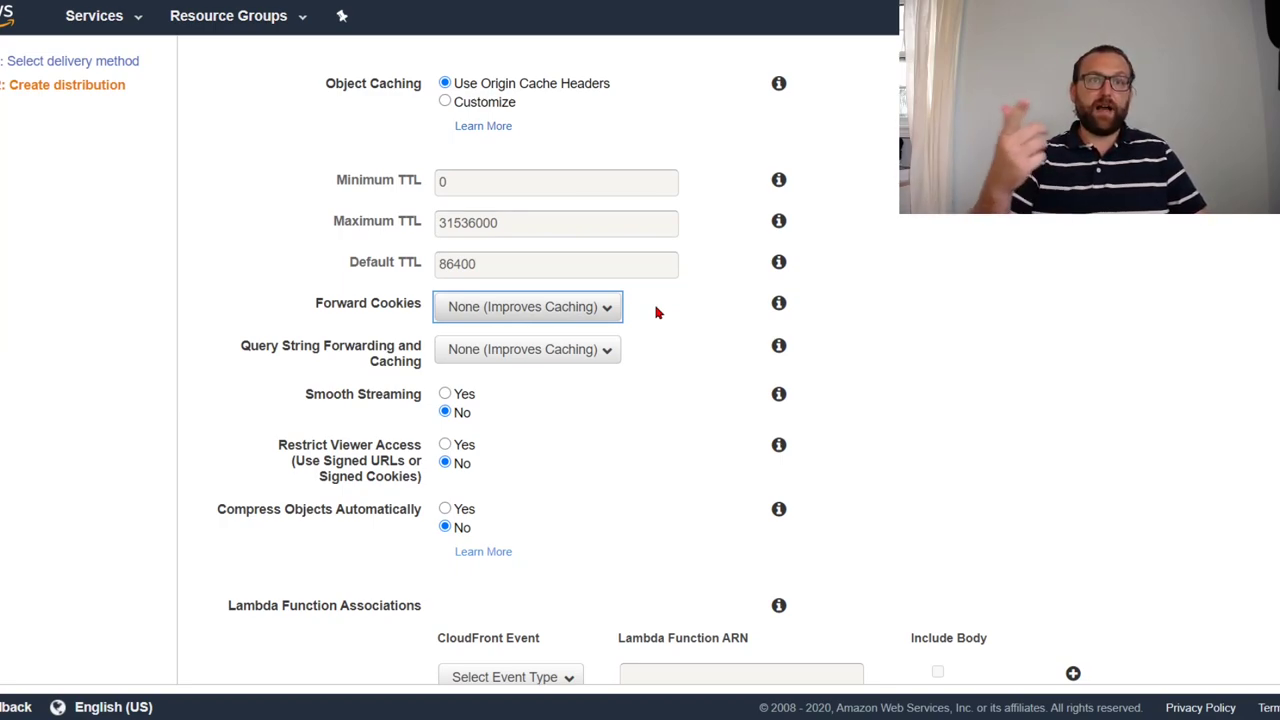
pyautogui.moveTo(240, 345); pyautogui.dragTo(355, 347)
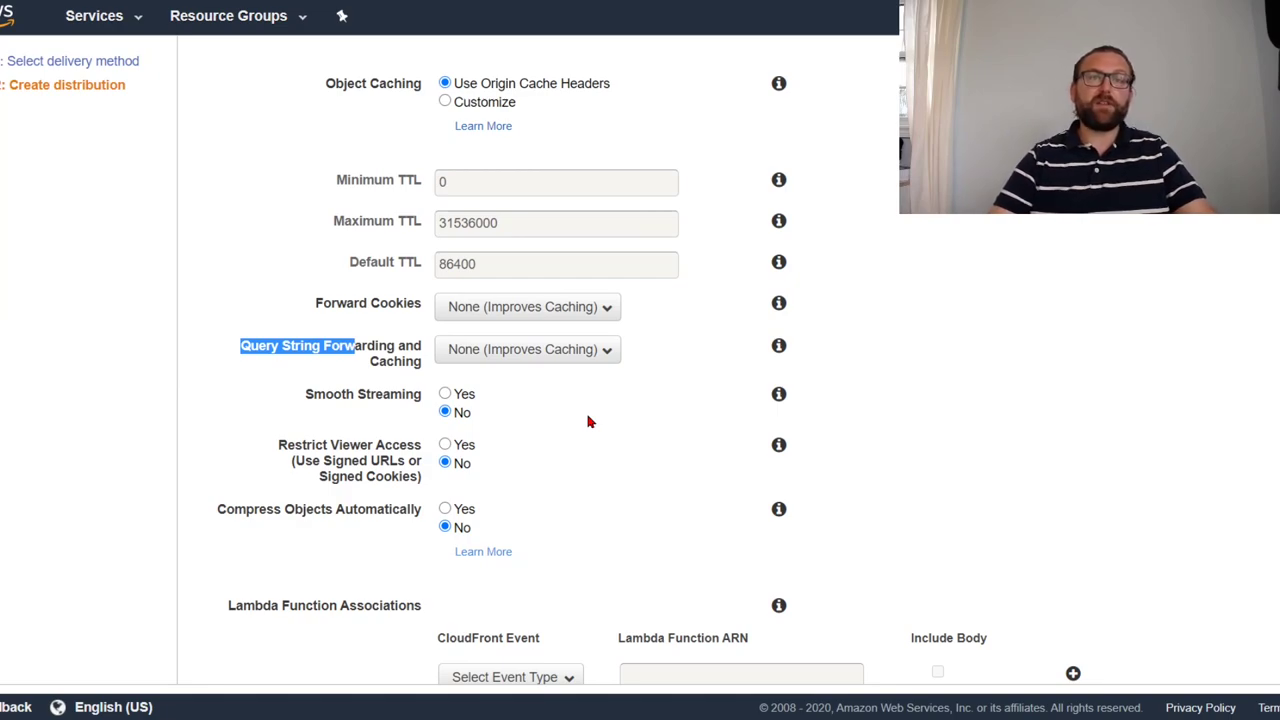
# - Set Compress Objects Automatically to Yes and check the CloudFront event types offered for Lambda function associations
pyautogui.scroll(-1, 554, 397)
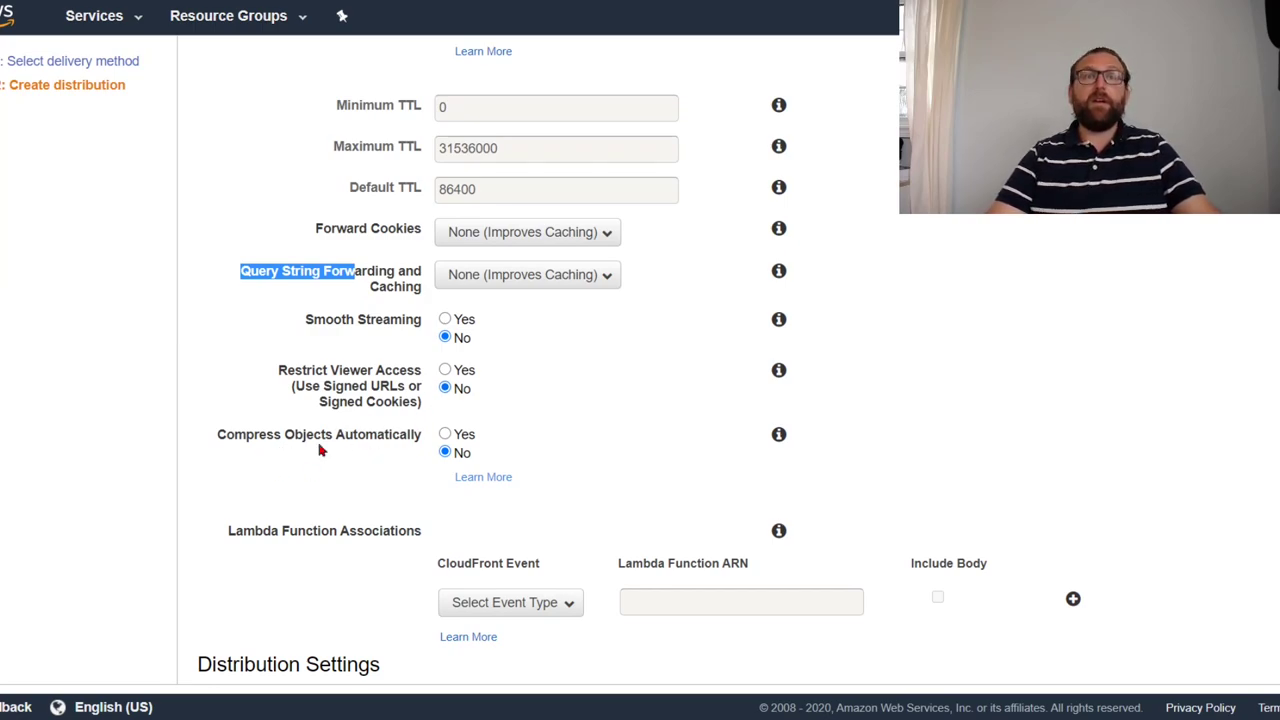
pyautogui.click(445, 434)
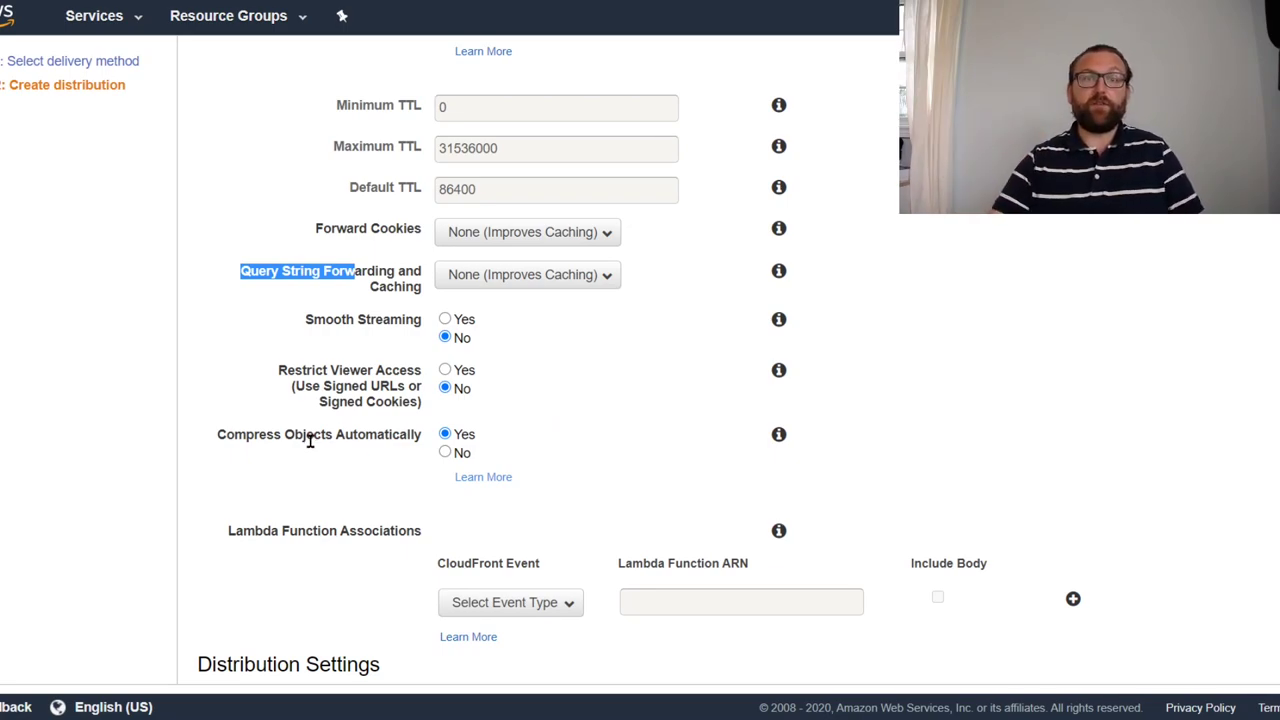
pyautogui.scroll(-1, 550, 440)
pyautogui.scroll(-2, 531, 423)
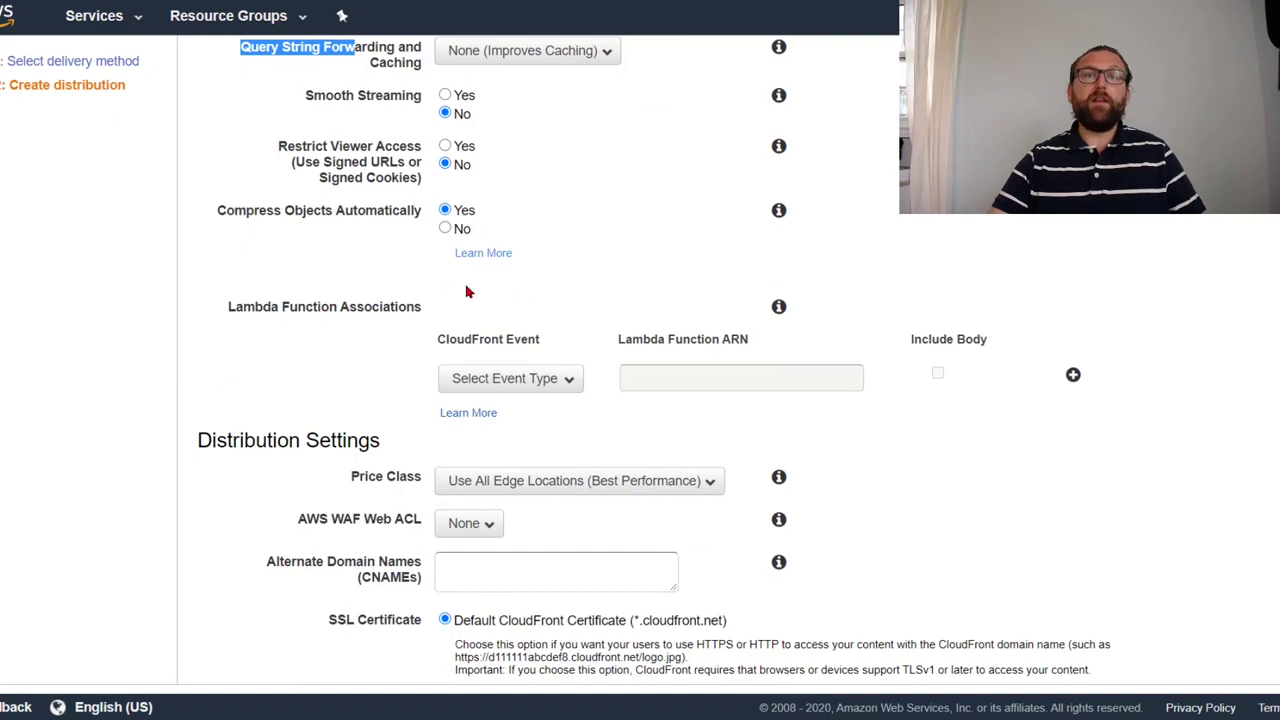
pyautogui.click(541, 382)
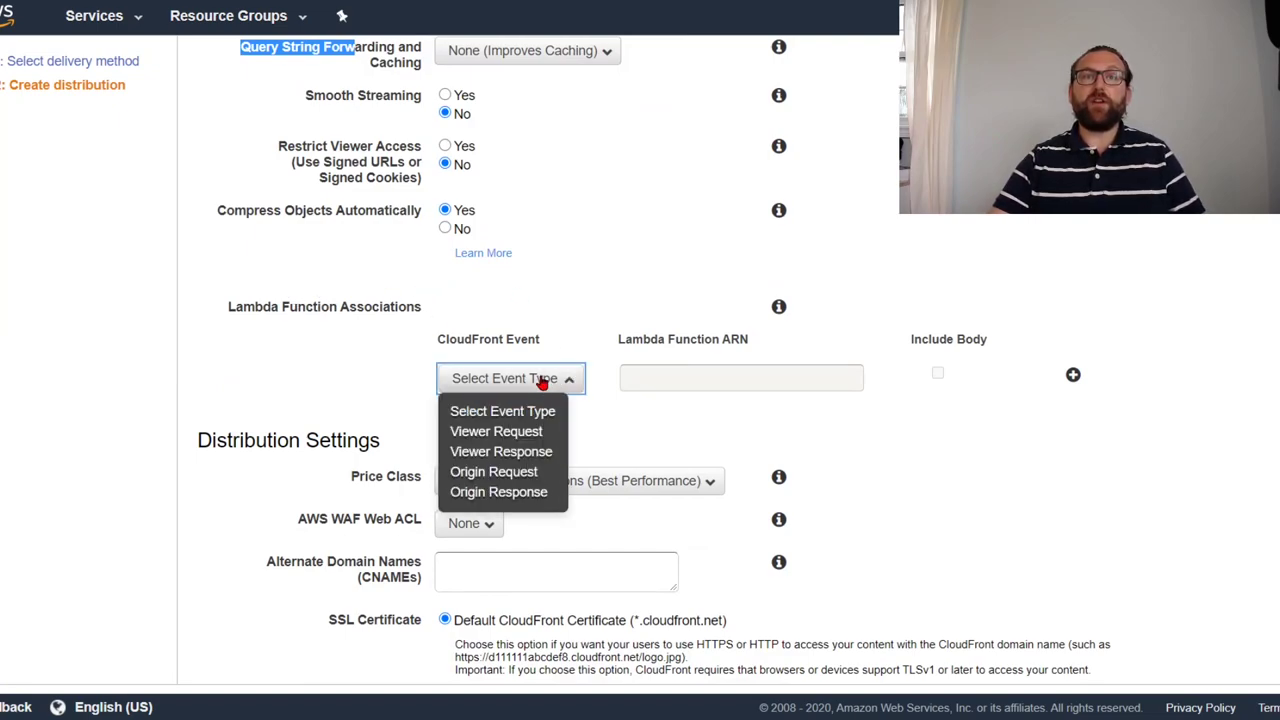
pyautogui.click(603, 418)
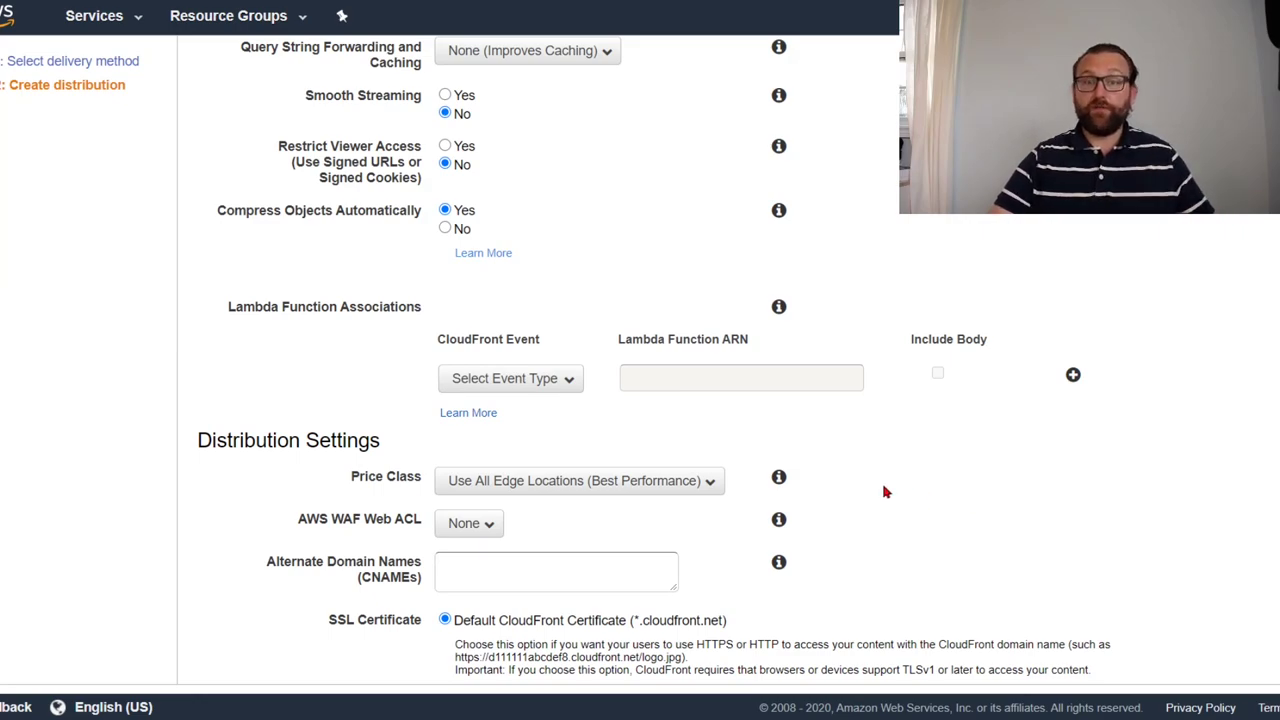
# - Review the Price Class and AWS WAF Web ACL choices, keeping Use All Edge Locations (Best Performance) and None
pyautogui.scroll(-1, 397, 409)
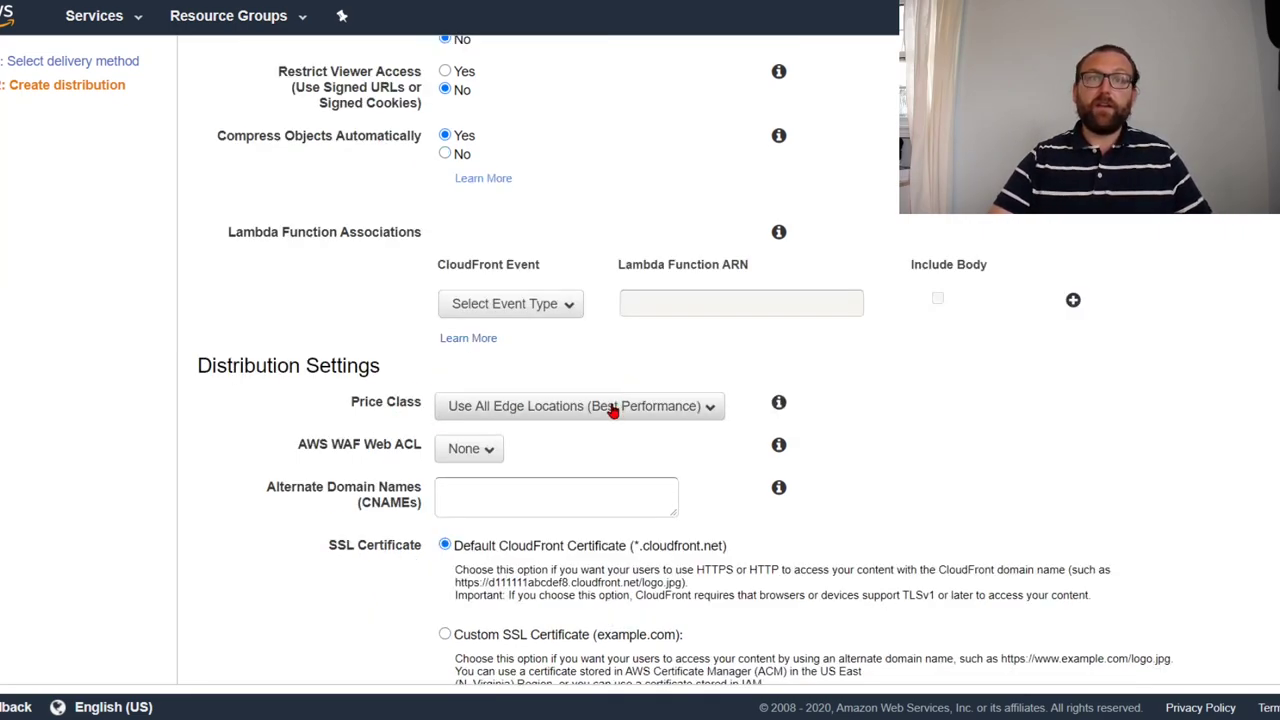
pyautogui.click(614, 407)
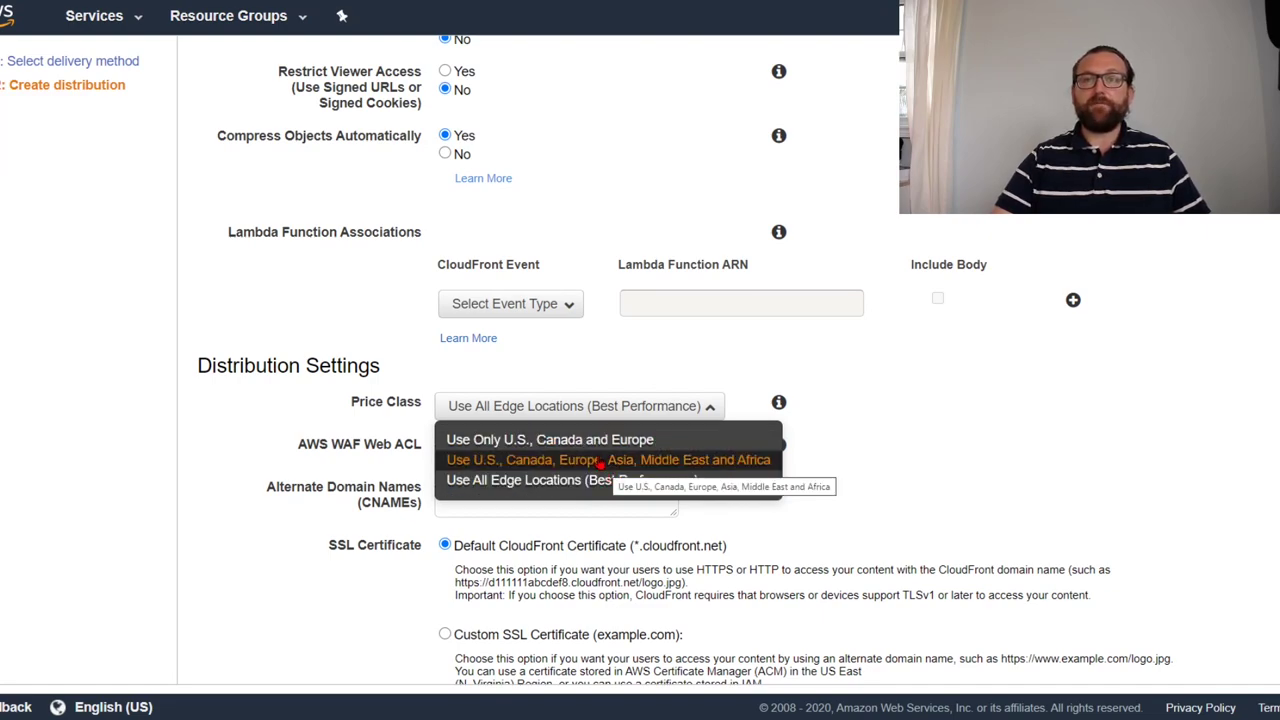
pyautogui.click(816, 452)
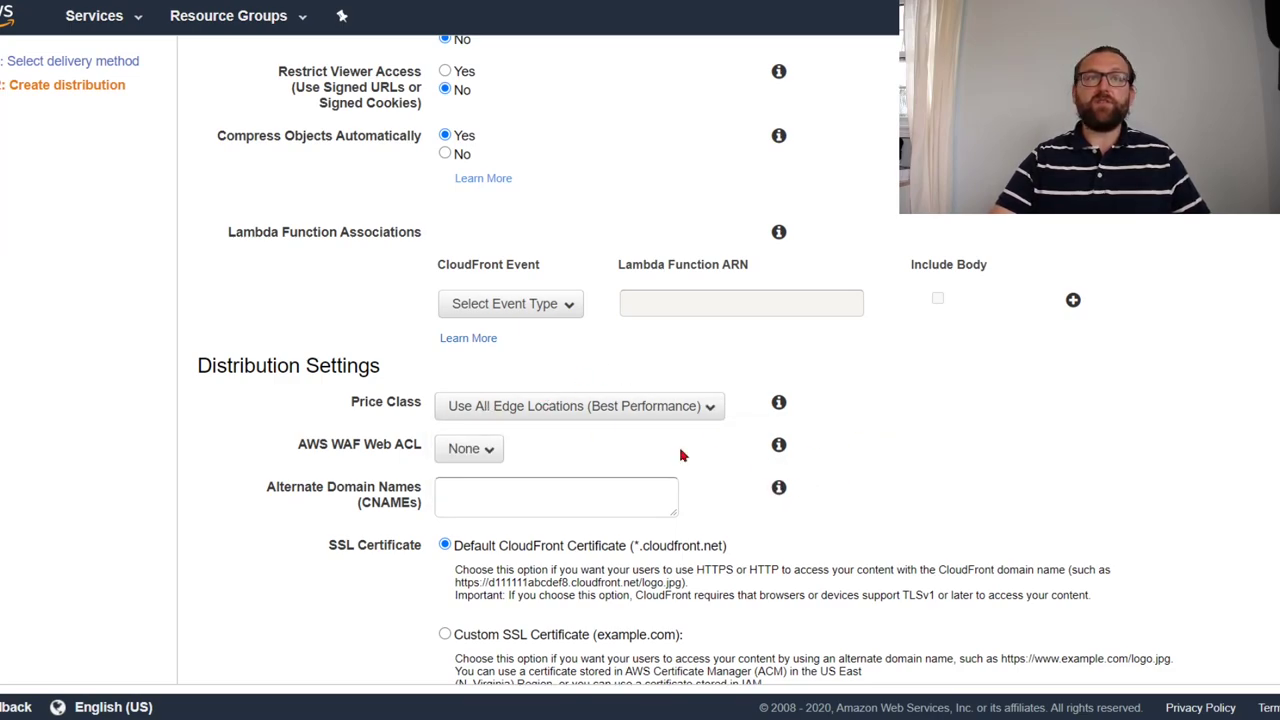
pyautogui.scroll(-3, 684, 455)
pyautogui.scroll(-1, 567, 343)
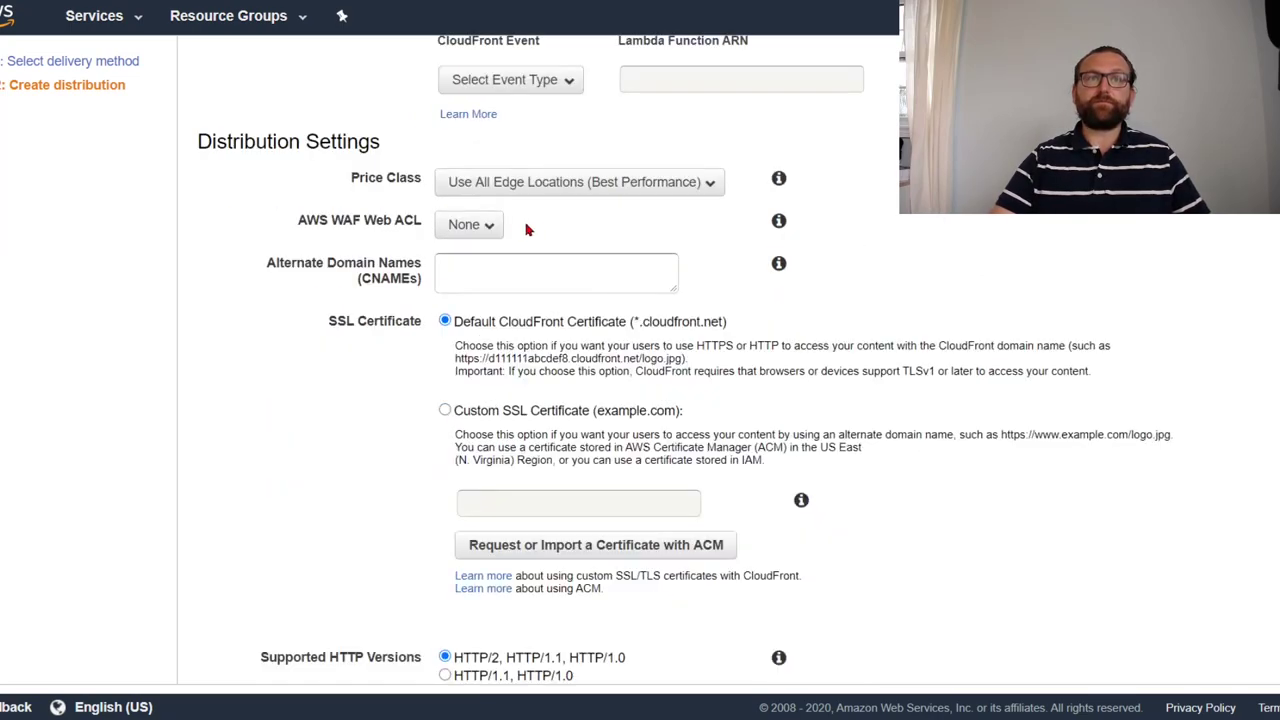
pyautogui.click(494, 226)
pyautogui.click(462, 257)
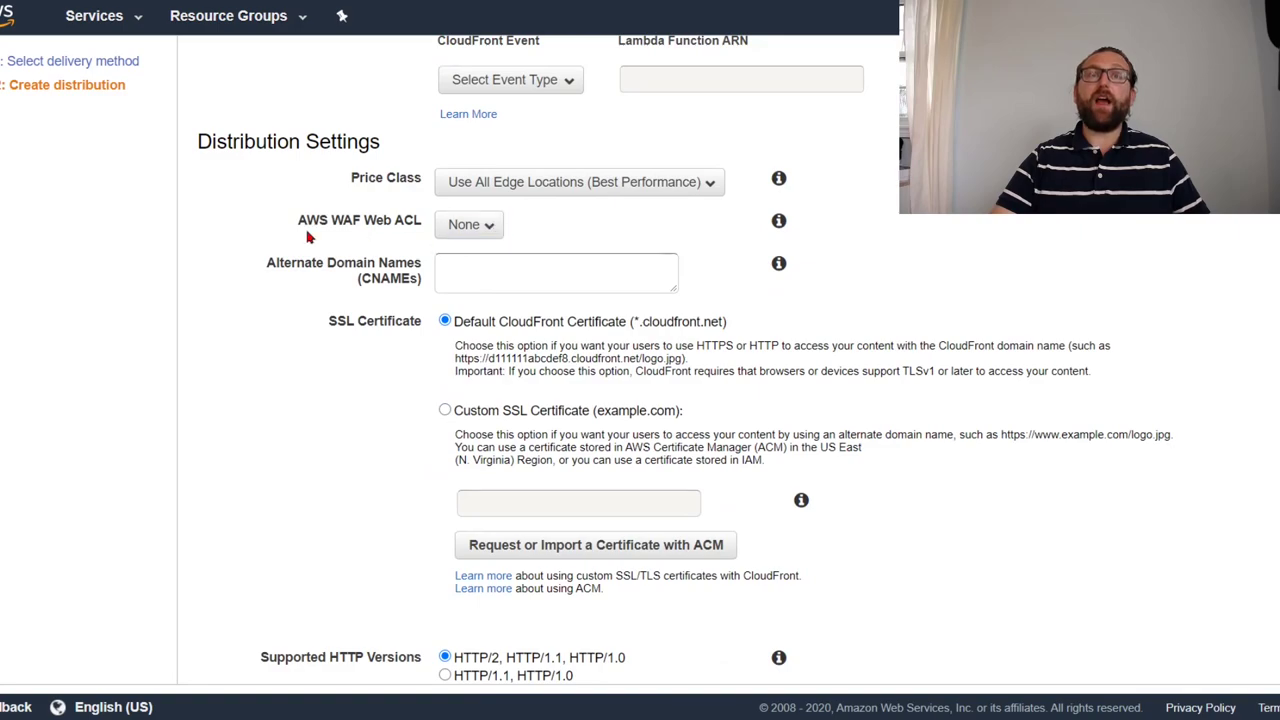
pyautogui.moveTo(298, 220); pyautogui.dragTo(424, 229)
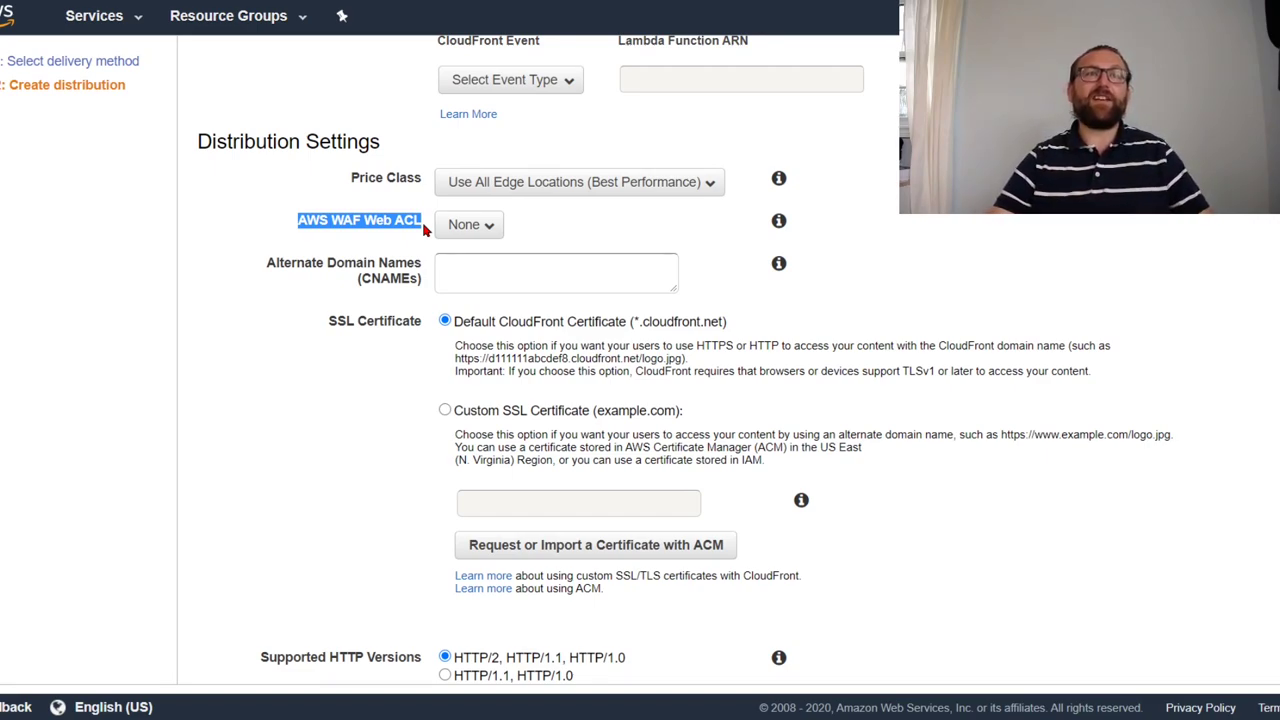
# - Enter demo.markocloud.com as the distribution's alternate domain name (CNAME)
pyautogui.click(466, 262)
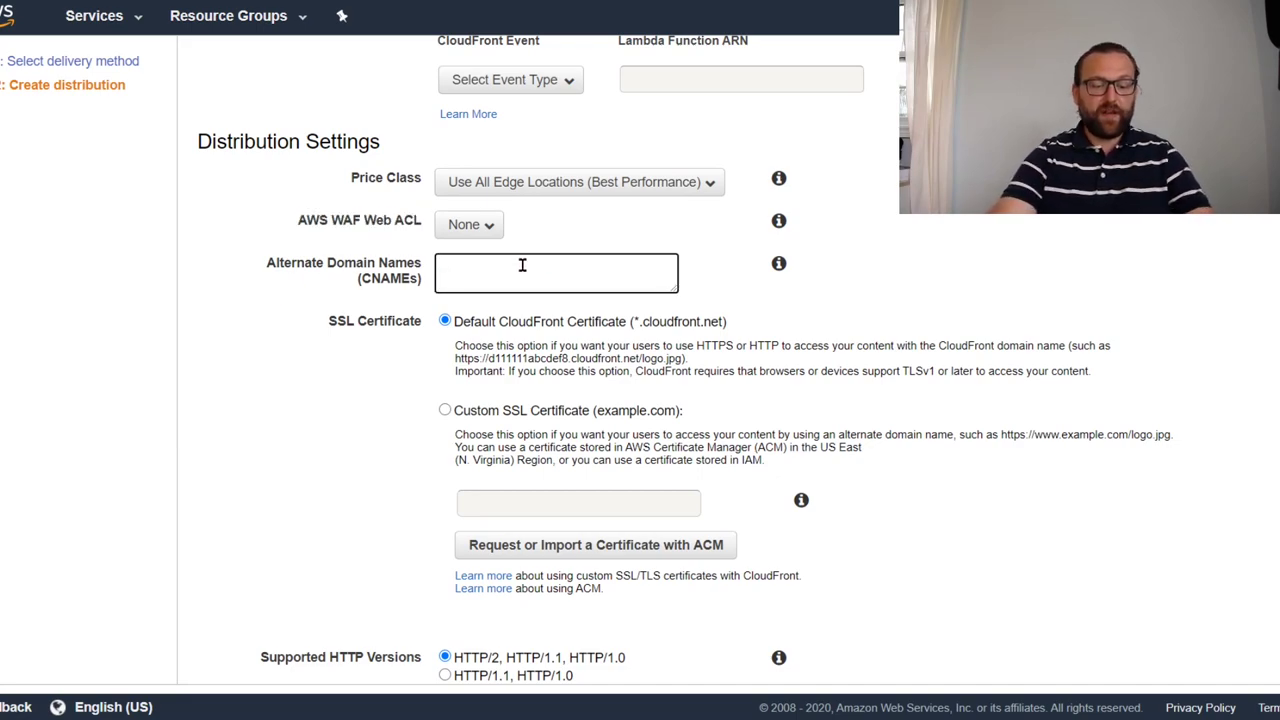
pyautogui.write('do')
pyautogui.write('mo.markocloud.com')
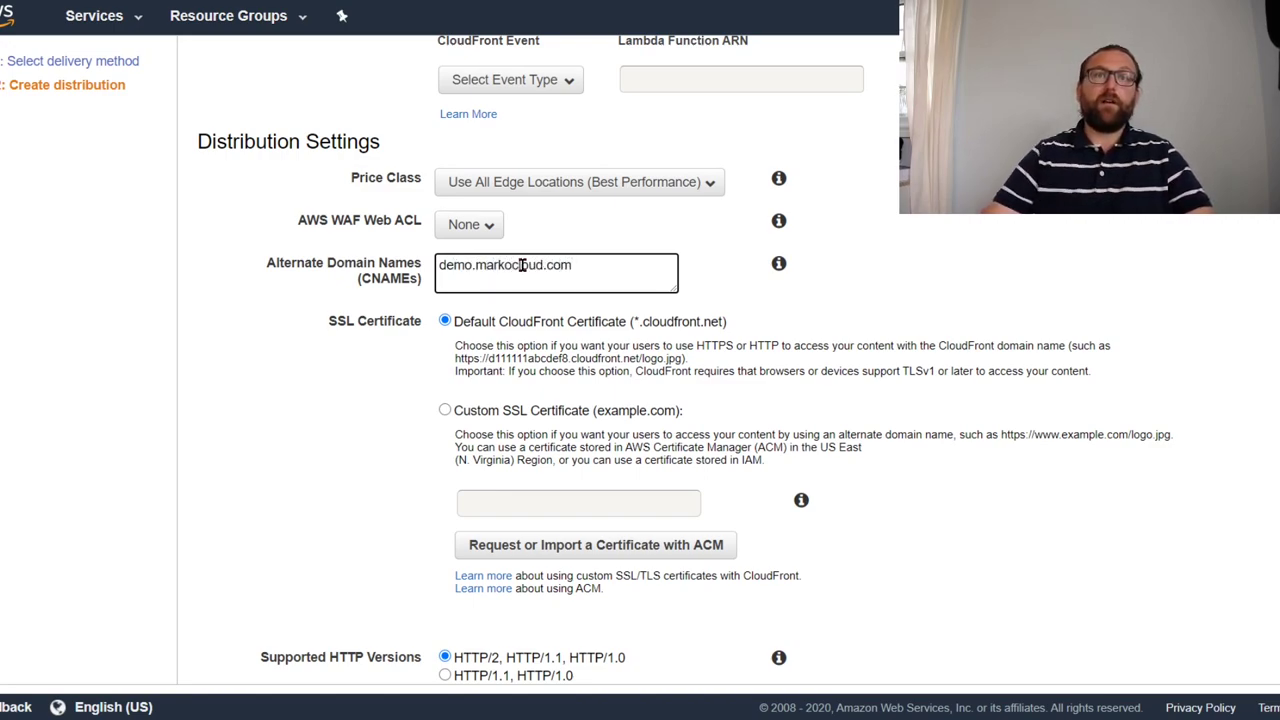
pyautogui.moveTo(589, 260); pyautogui.dragTo(363, 265)
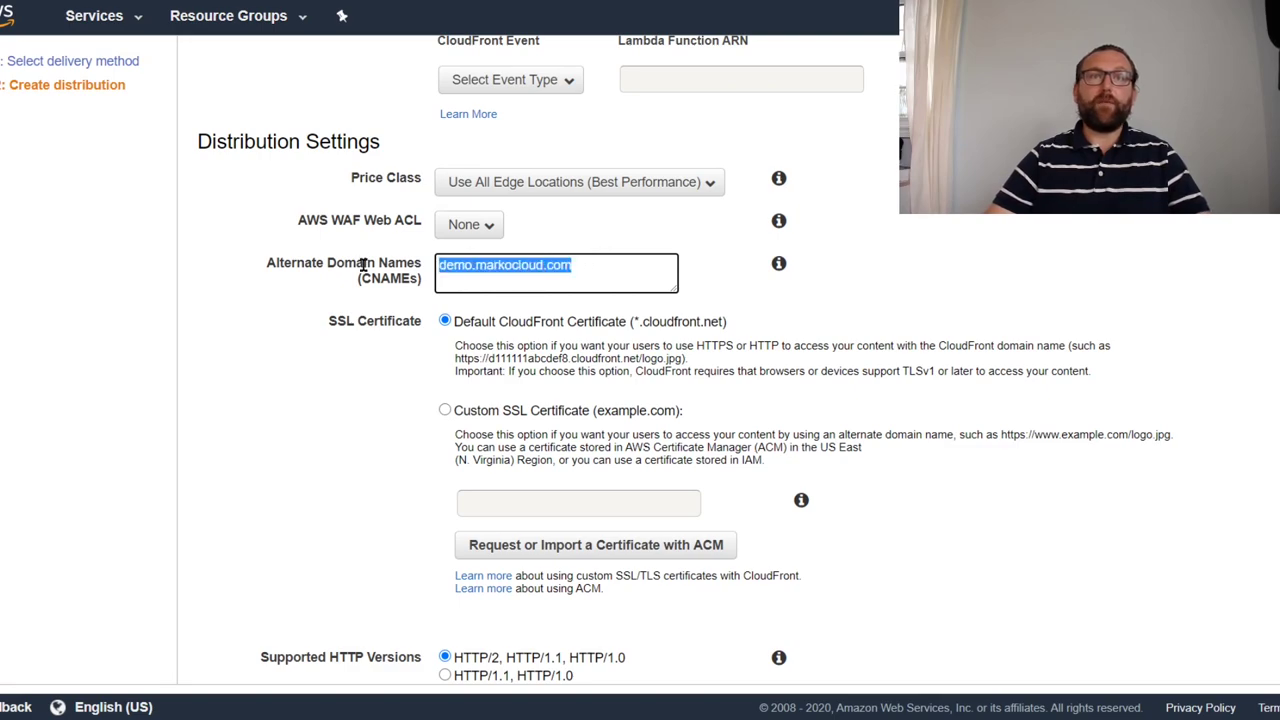
pyautogui.click(493, 271)
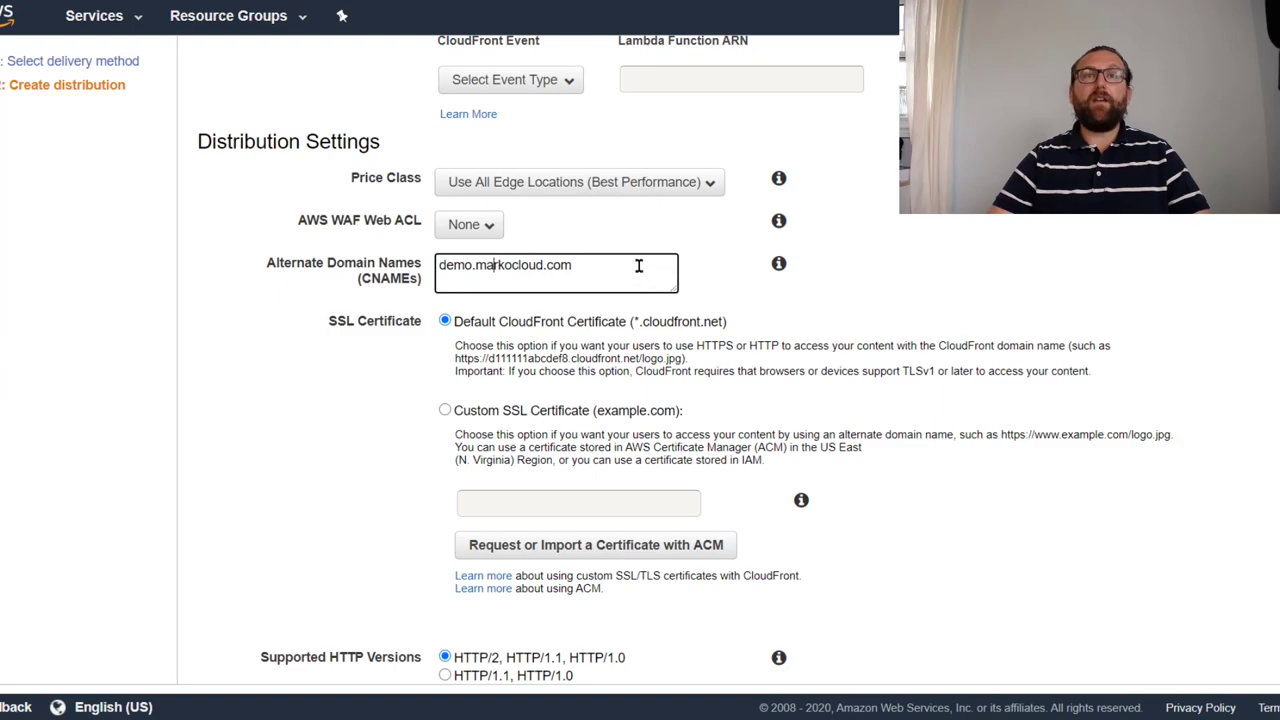
pyautogui.moveTo(593, 270); pyautogui.dragTo(302, 261)
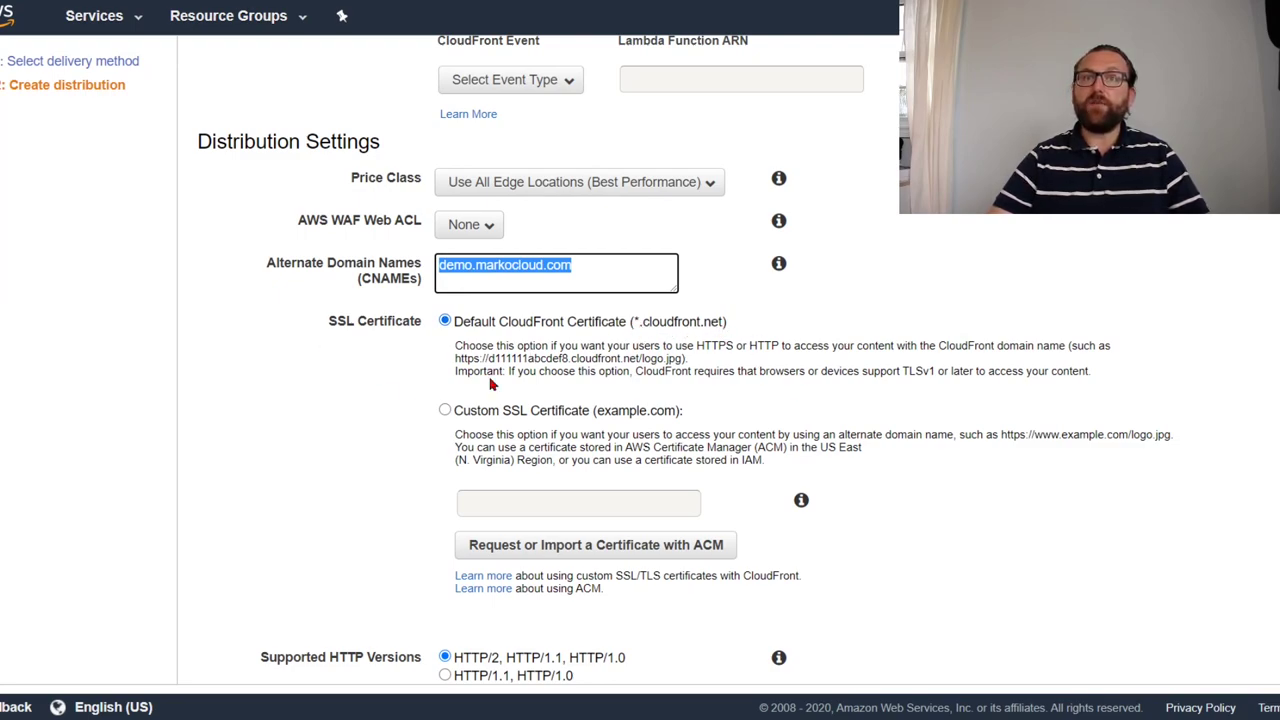
pyautogui.click(596, 265)
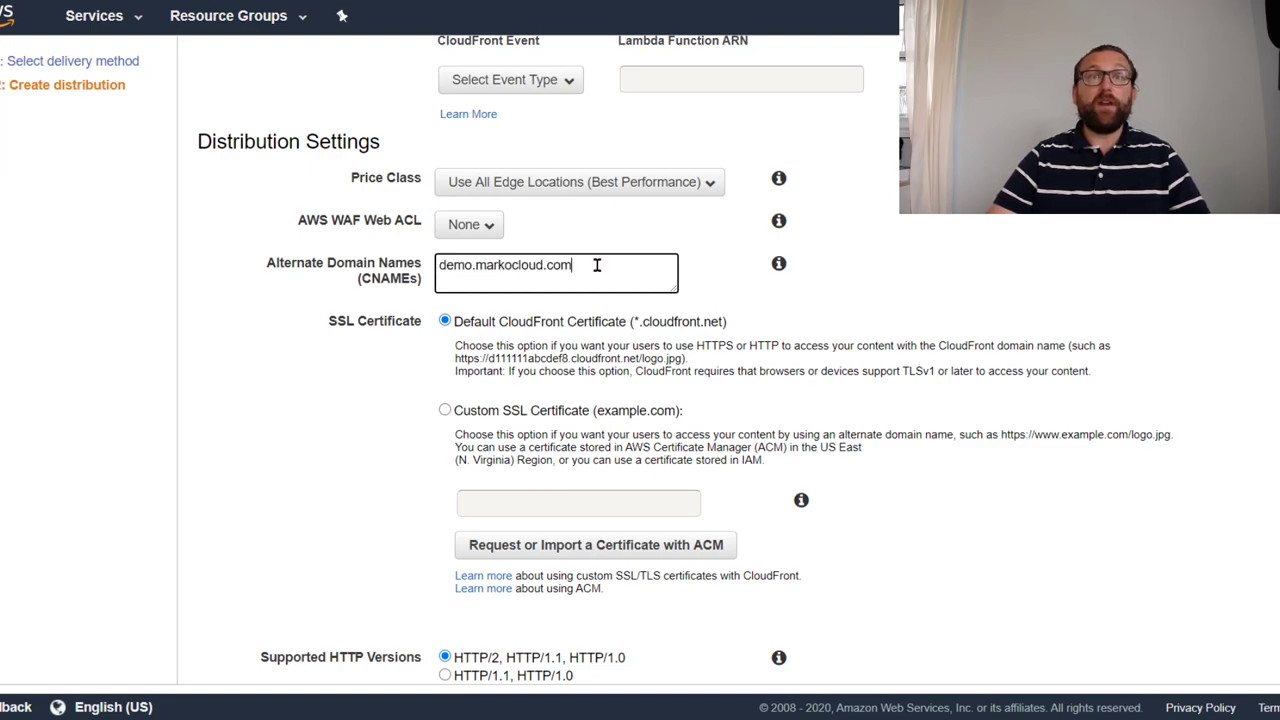
# - Choose a custom SSL certificate for the distribution and select the markocloud.com certificate
pyautogui.click(445, 411)
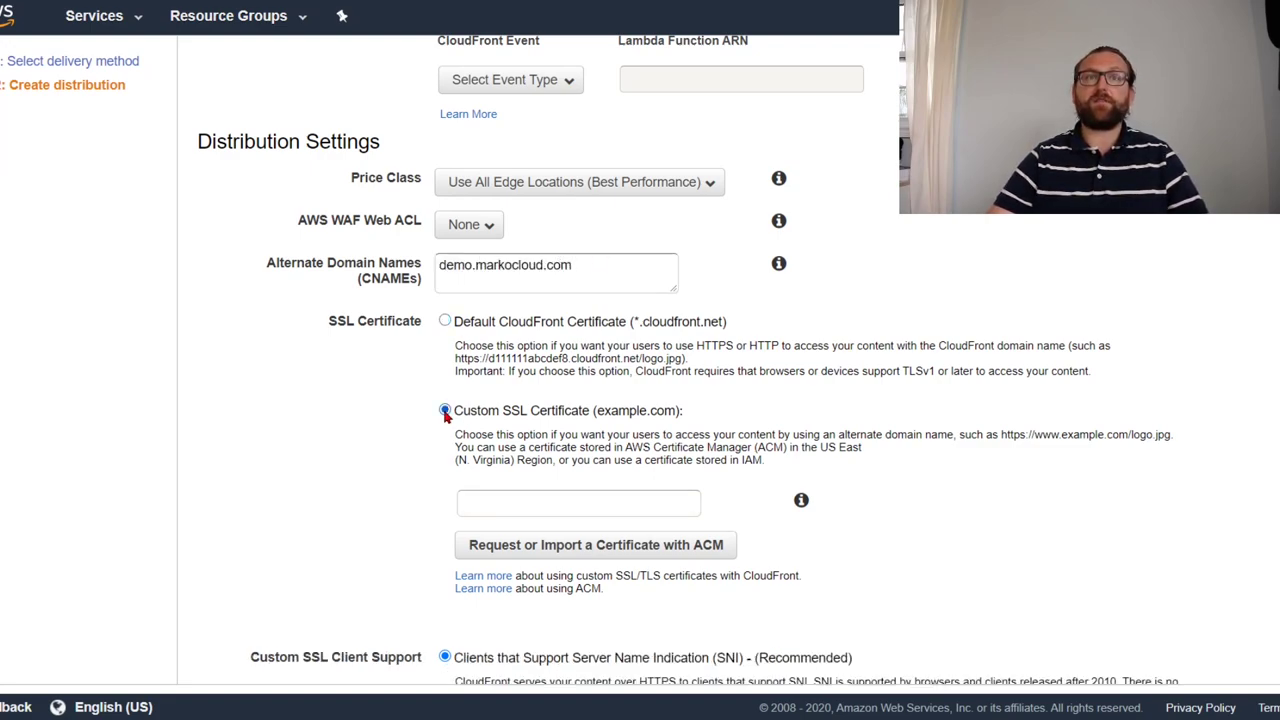
pyautogui.scroll(-1, 468, 405)
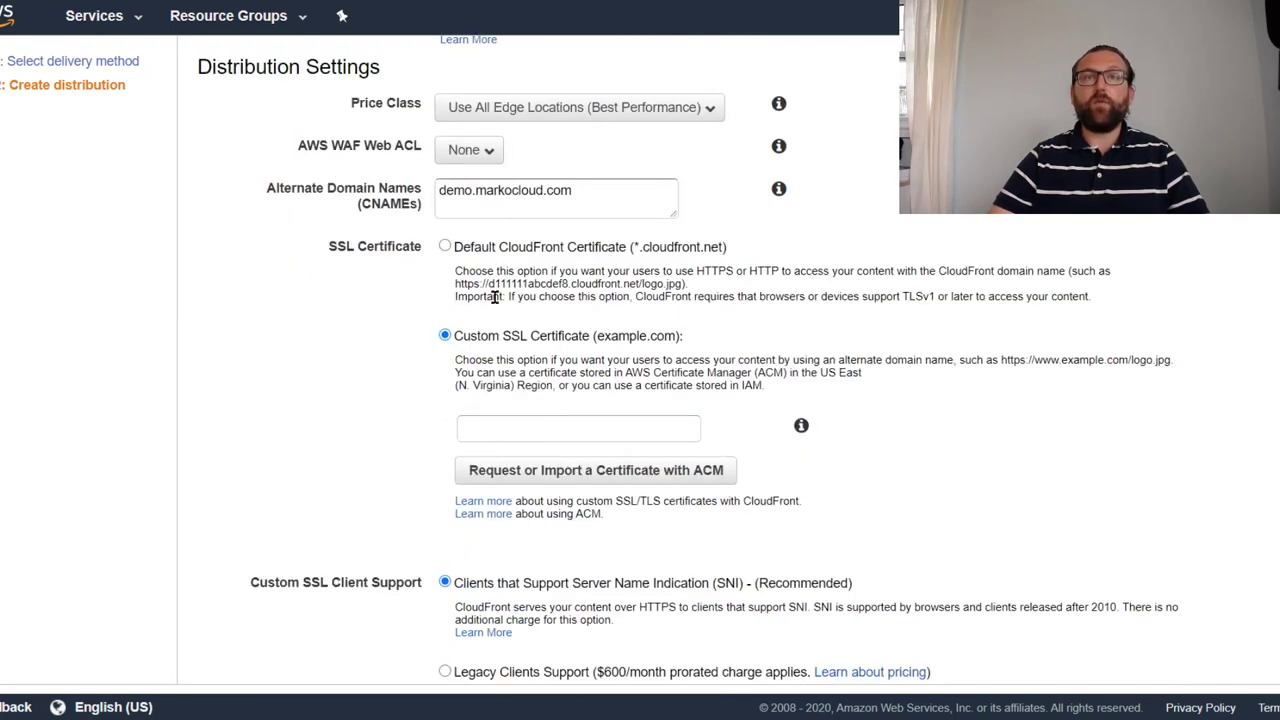
pyautogui.click(489, 432)
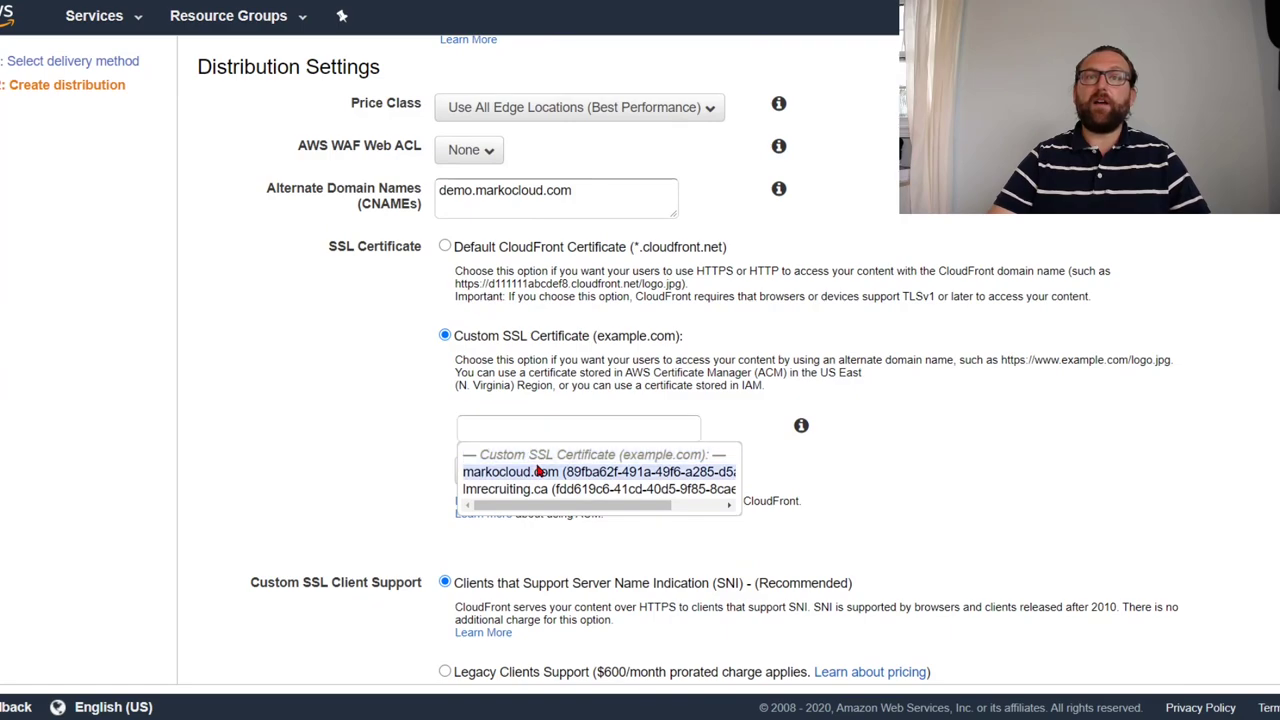
pyautogui.click(508, 471)
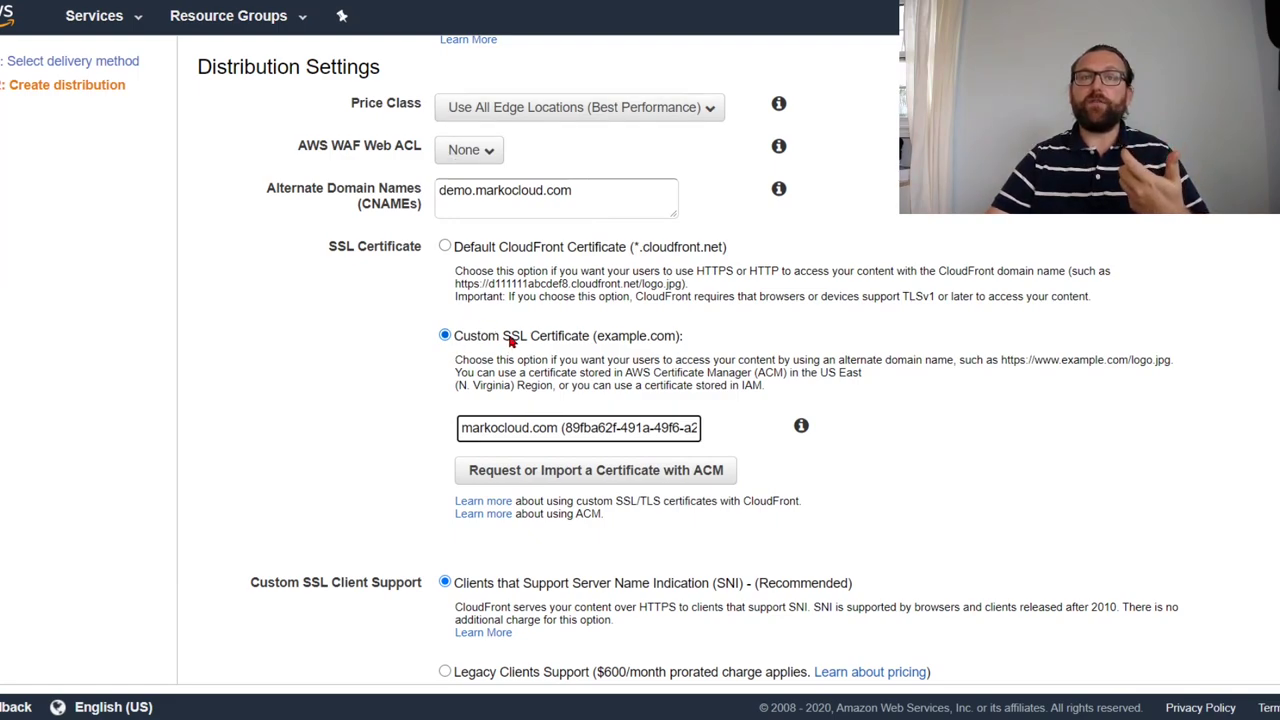
pyautogui.rightClick(594, 480)
pyautogui.click(850, 490)
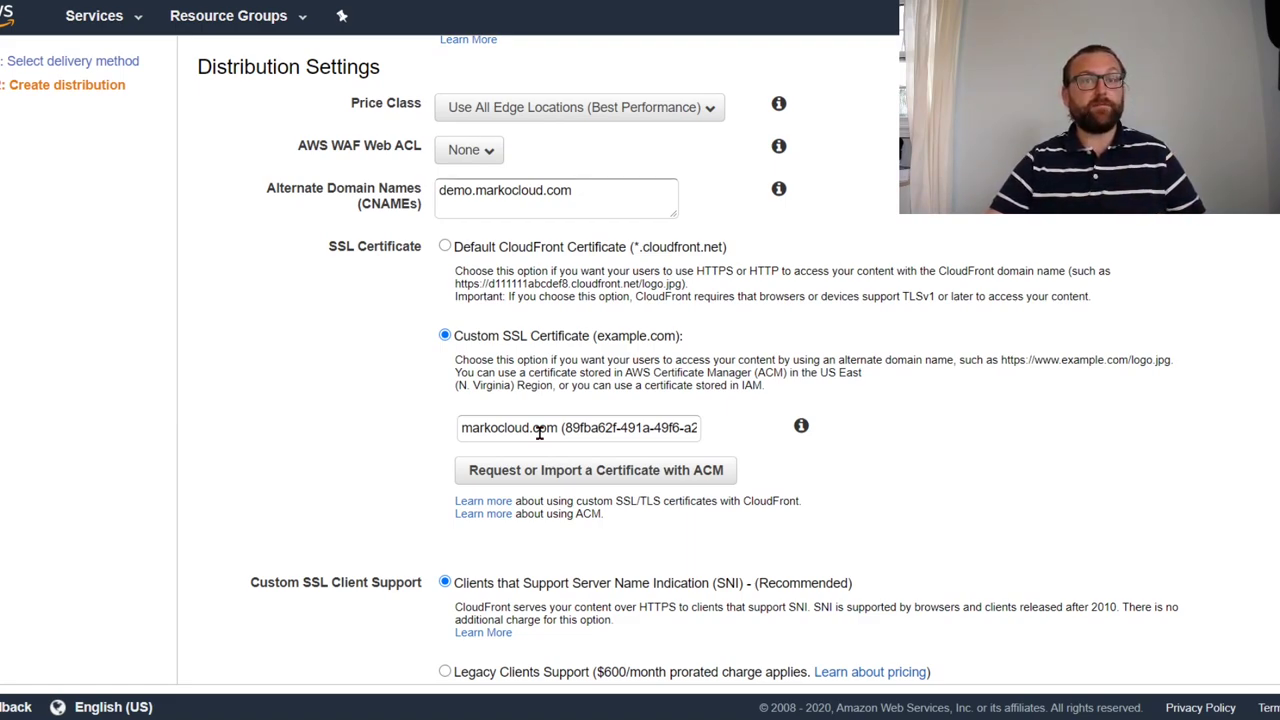
# - Examine the remaining distribution settings: SSL client support, security policy, HTTP versions, default root object, logging, IPv6 and distribution state
pyautogui.scroll(-2, 385, 478)
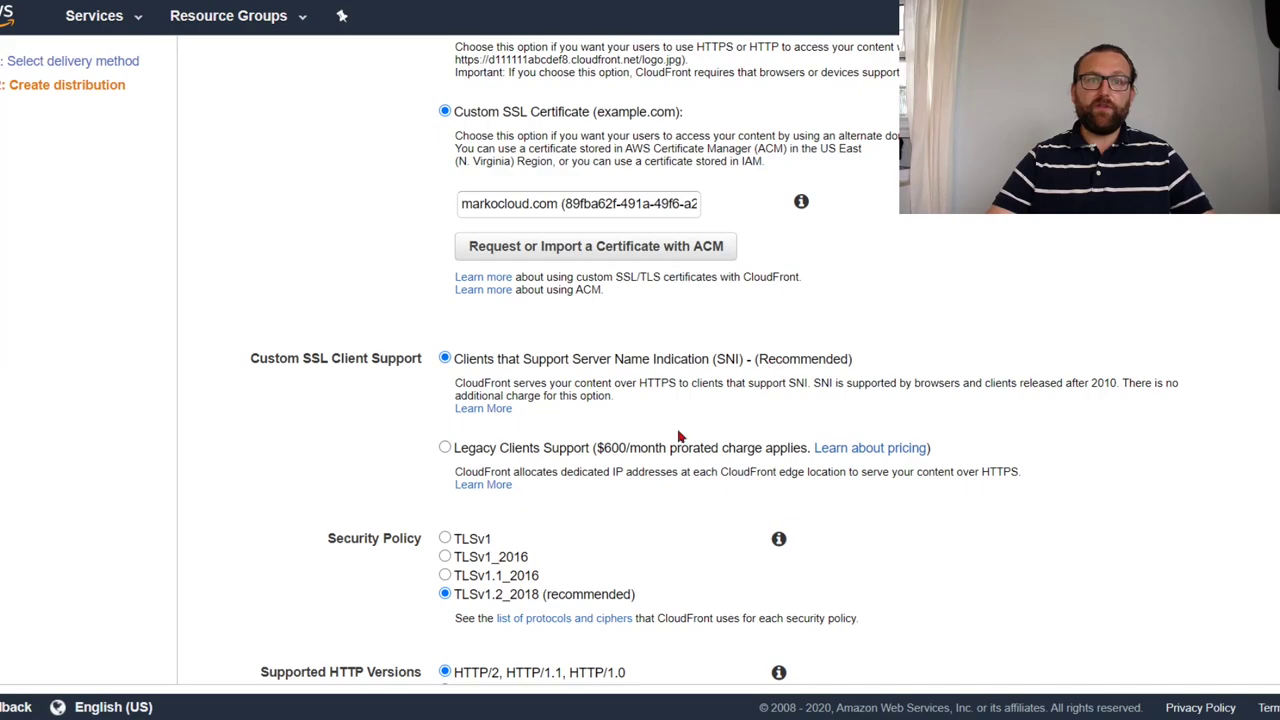
pyautogui.scroll(-2, 448, 553)
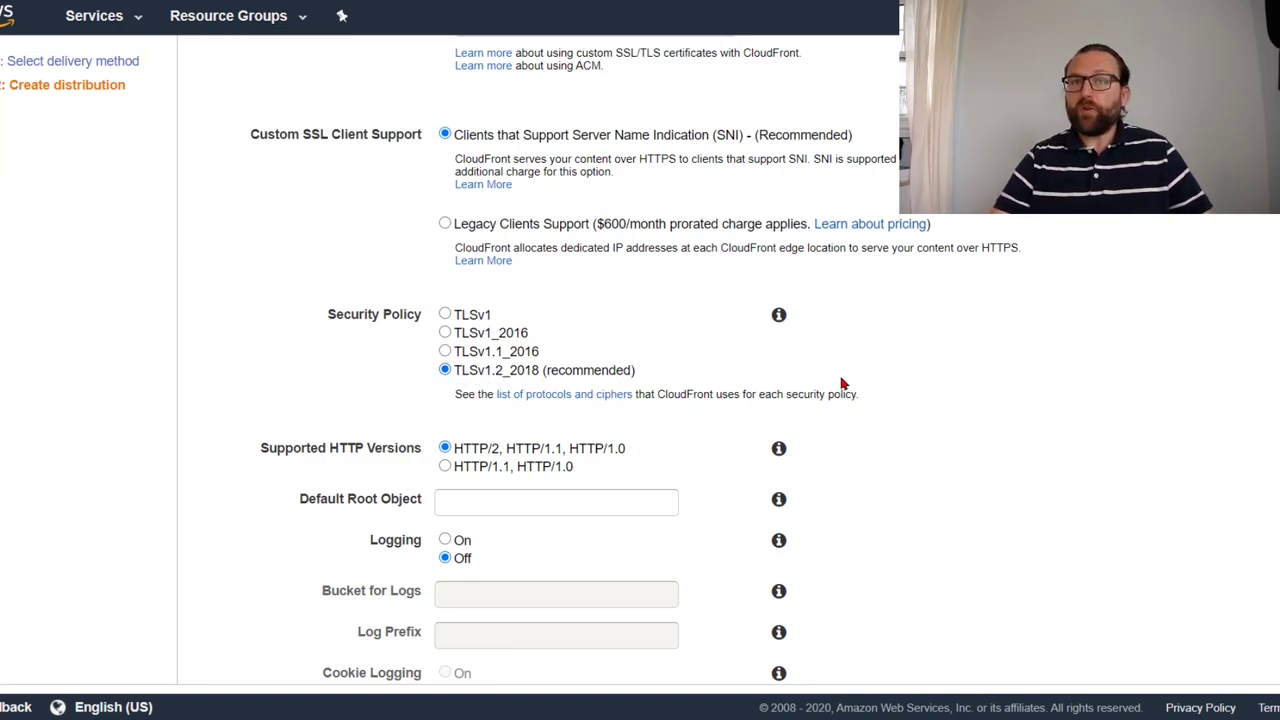
pyautogui.scroll(-1, 252, 368)
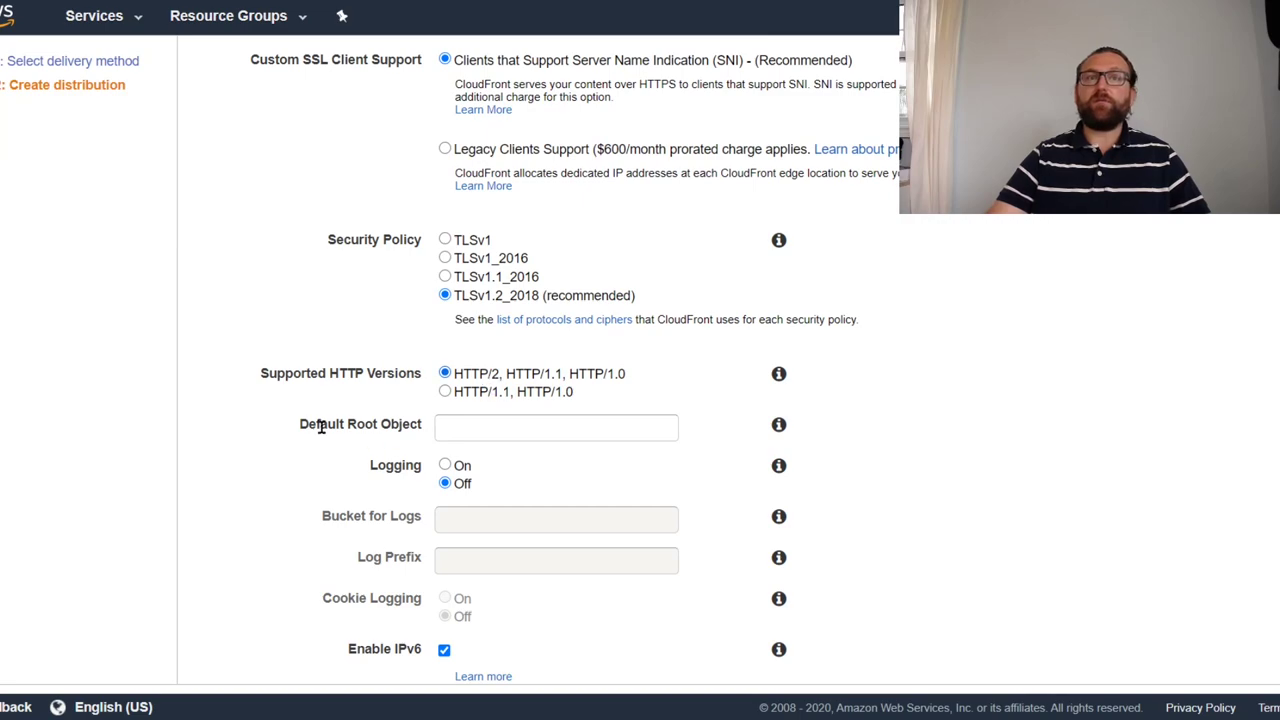
pyautogui.scroll(-1, 326, 426)
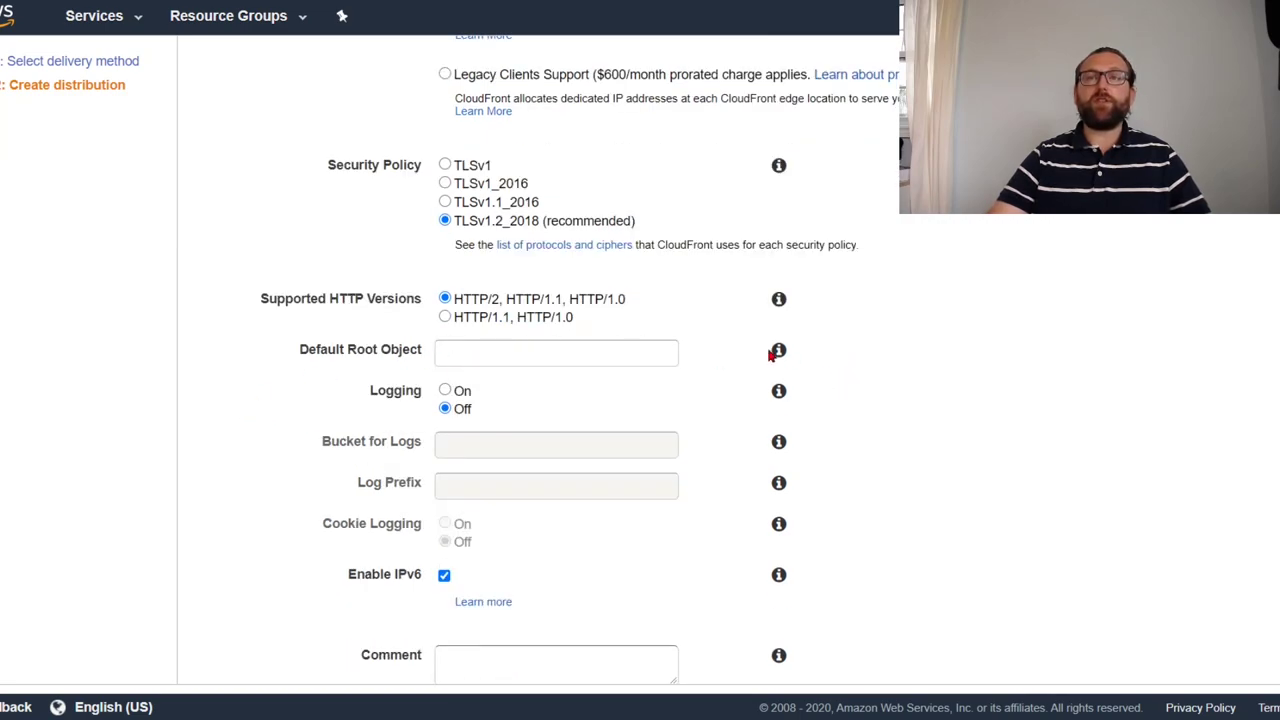
pyautogui.scroll(-1, 349, 396)
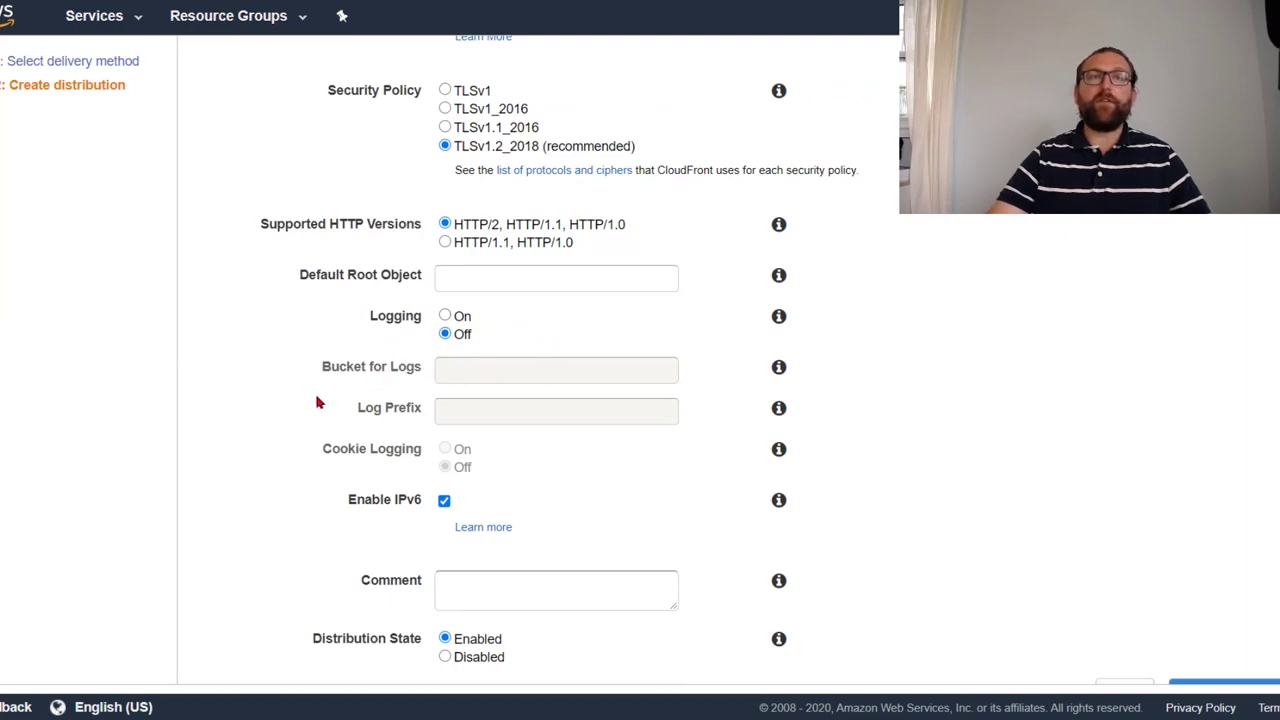
pyautogui.scroll(-1, 320, 400)
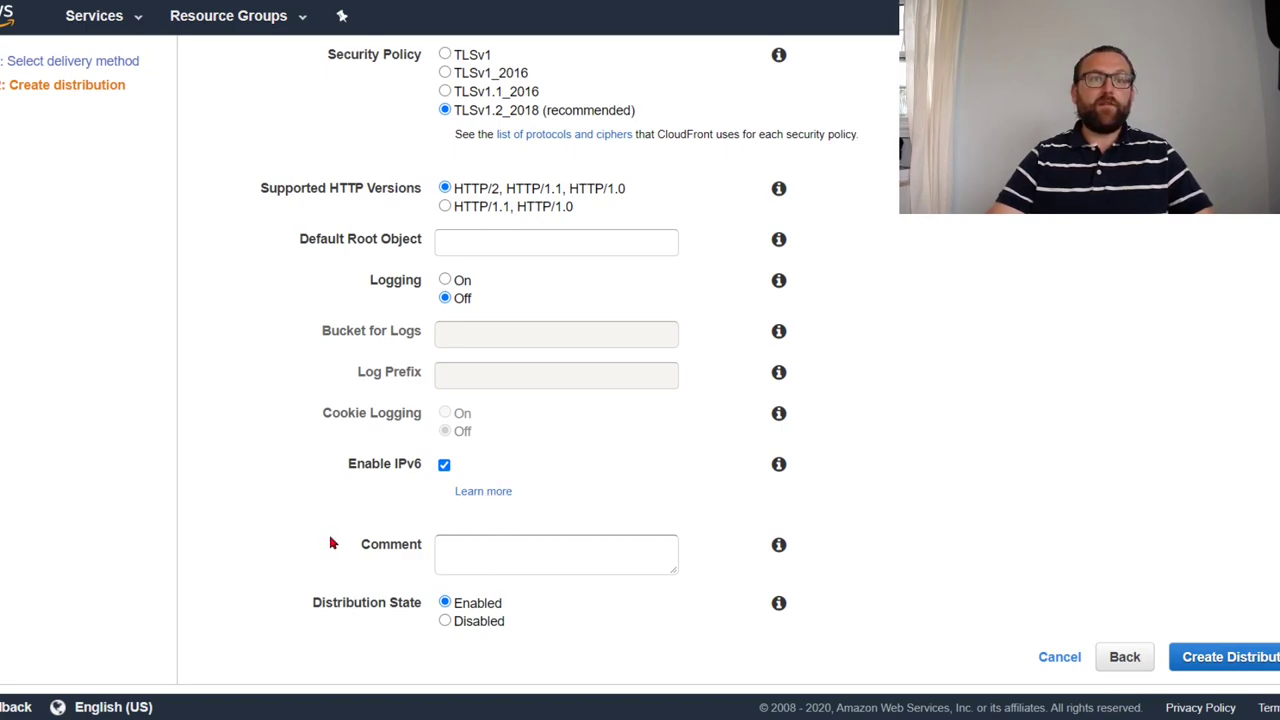
pyautogui.scroll(1, 487, 608)
pyautogui.scroll(-1, 487, 608)
# - Enter a comment describing the distribution, beginning with "purpos"
pyautogui.click(500, 555)
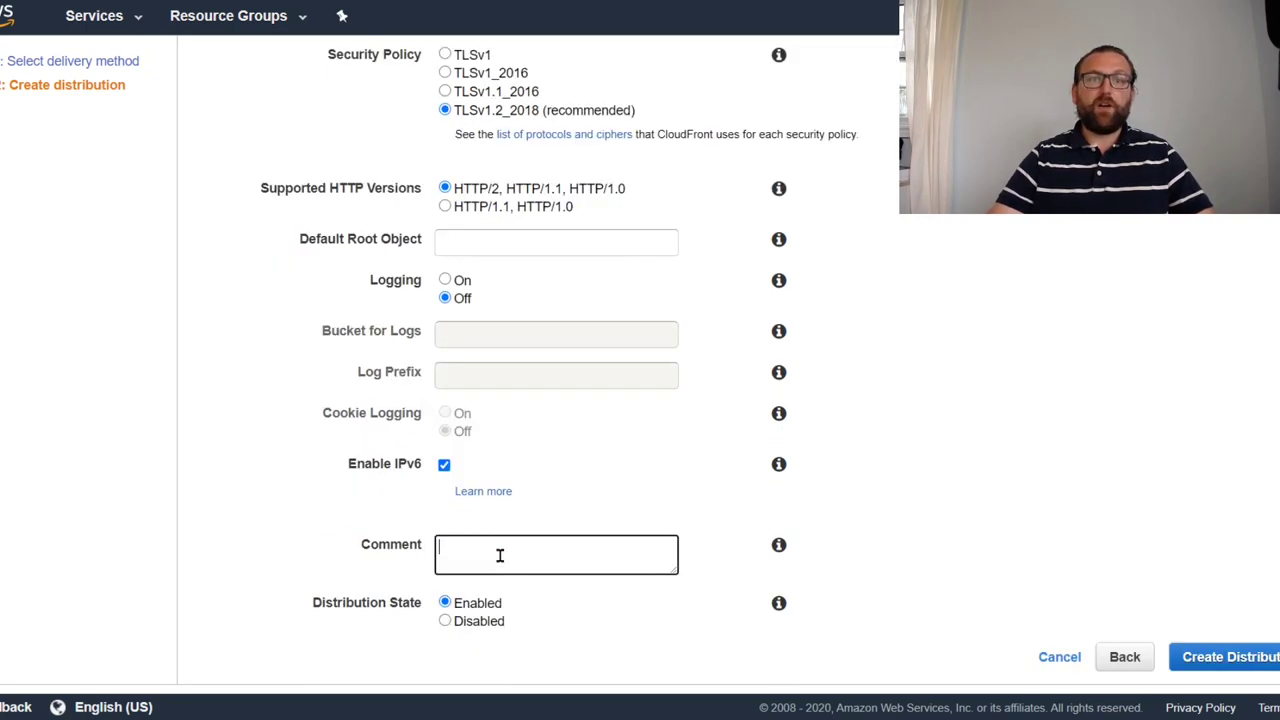
pyautogui.write('purpos')
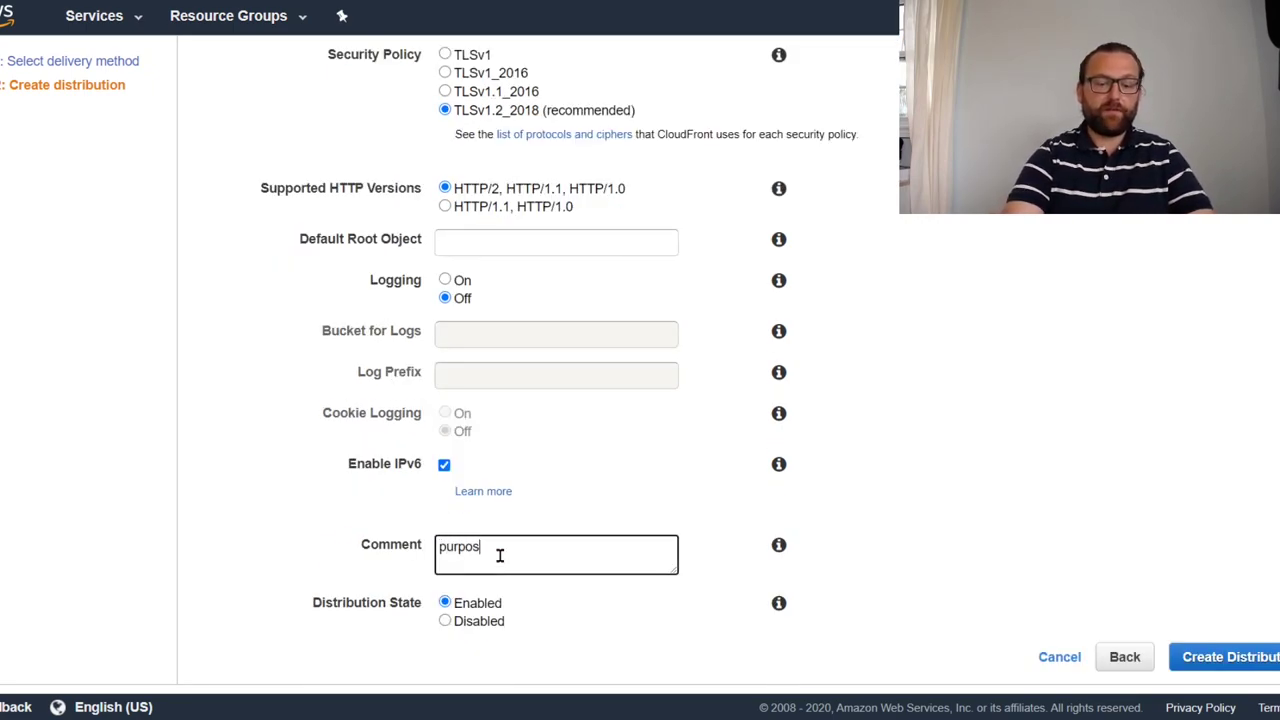
# - Complete the distribution comment with purpose = demo and a second line giving the owner's first name
pyautogui.write('e = demo ')
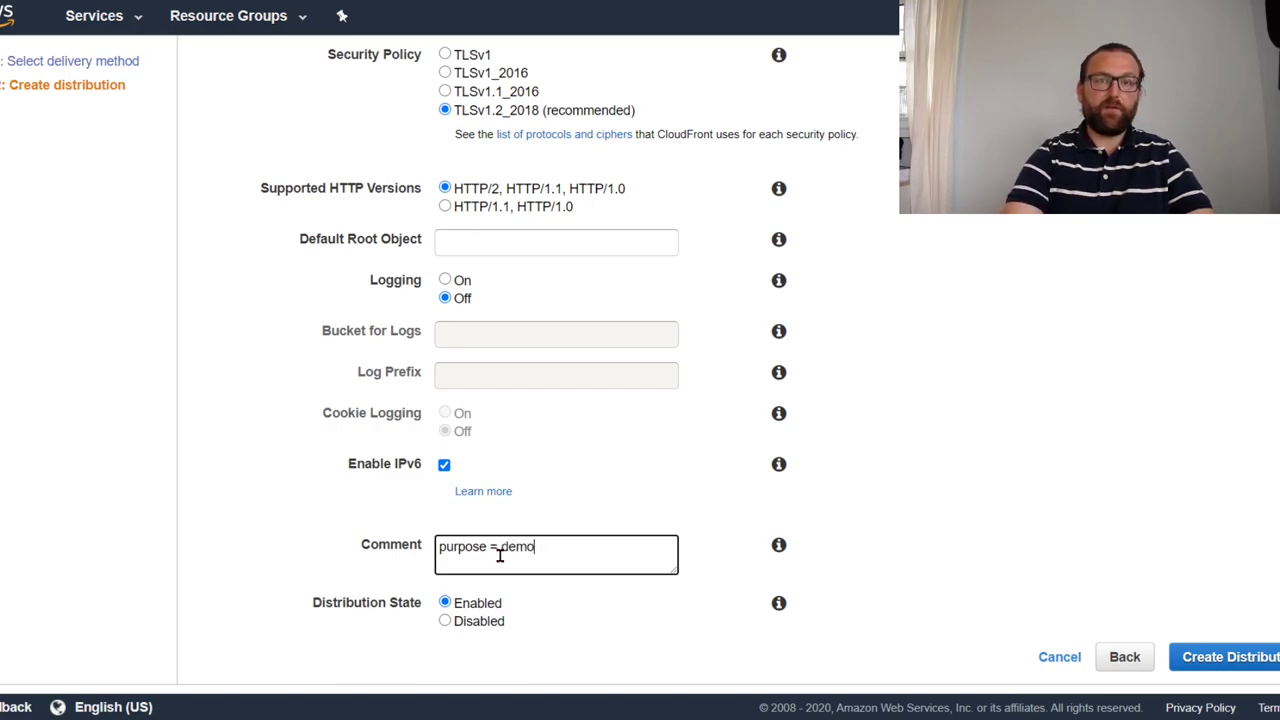
pyautogui.write('owner = marko')
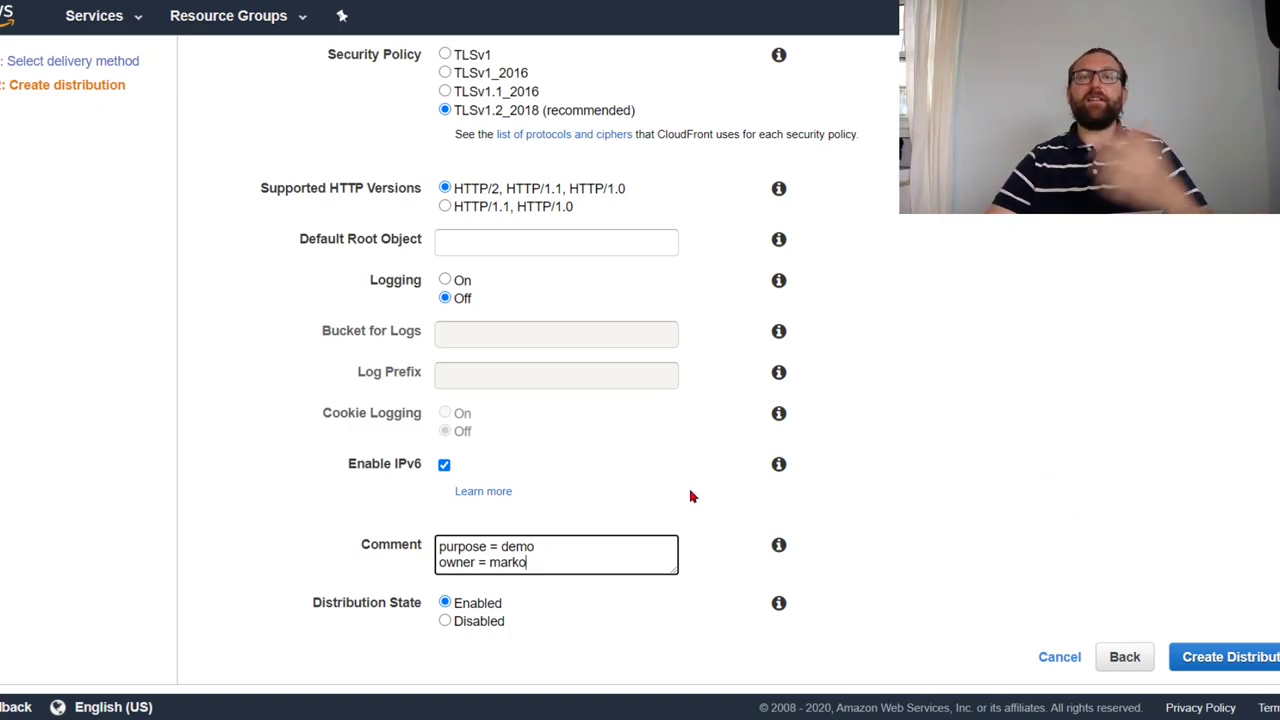
# - Change the distribution's alternate domain name (CNAME) to atria.markocloud.com
pyautogui.scroll(5, 690, 496)
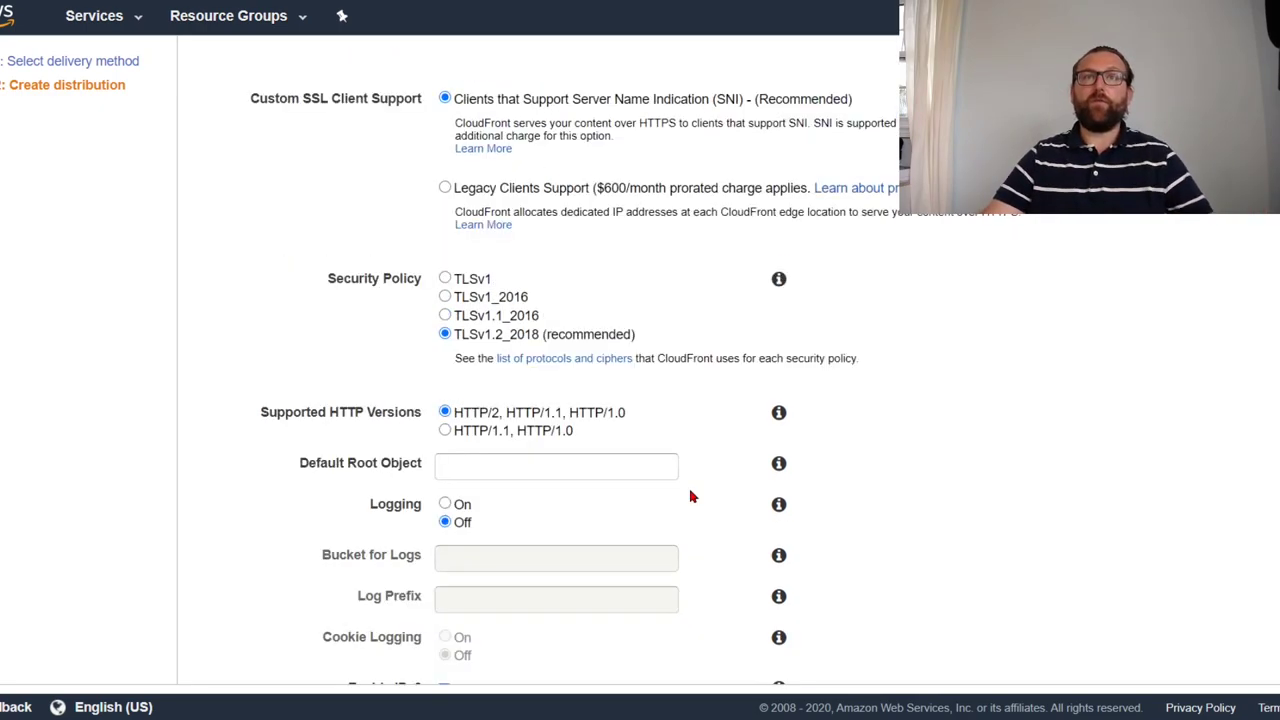
pyautogui.scroll(-5, 690, 496)
pyautogui.scroll(10, 690, 496)
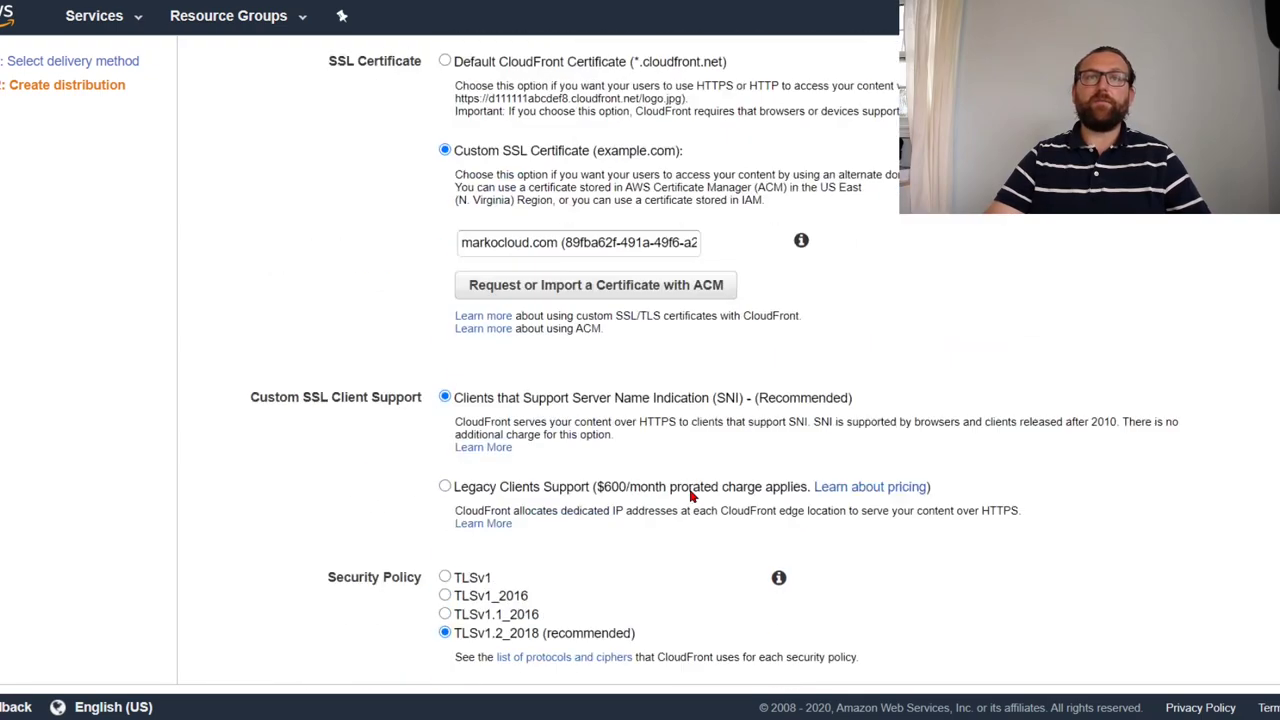
pyautogui.click(476, 452)
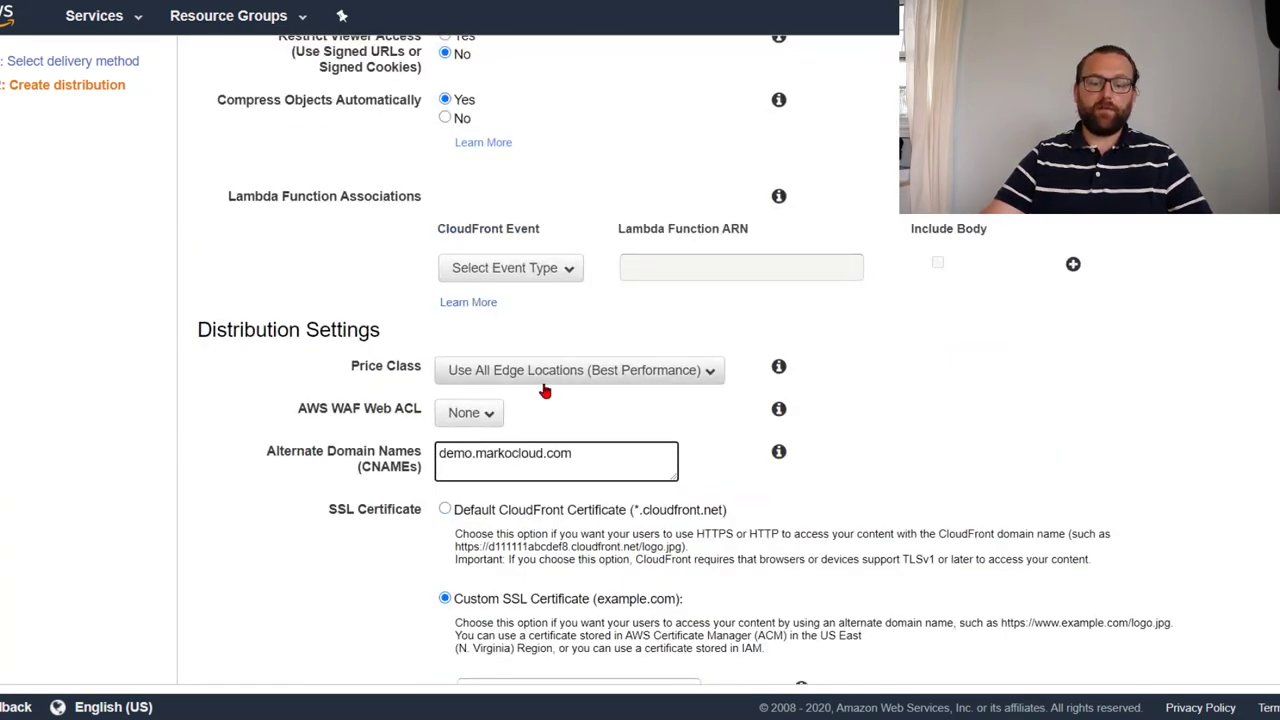
pyautogui.press('BackSpace')
pyautogui.press('BackSpace')
pyautogui.press('BackSpace')
pyautogui.press('BackSpace')
pyautogui.write('atria')
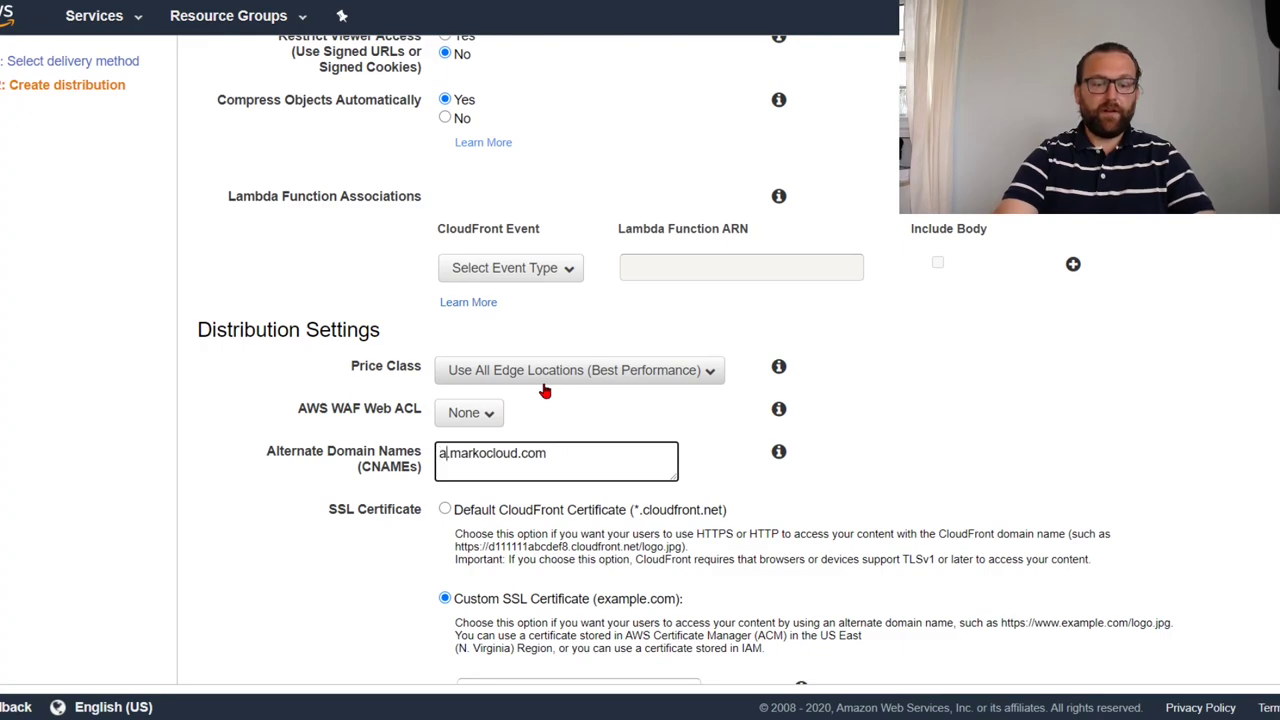
pyautogui.click(658, 432)
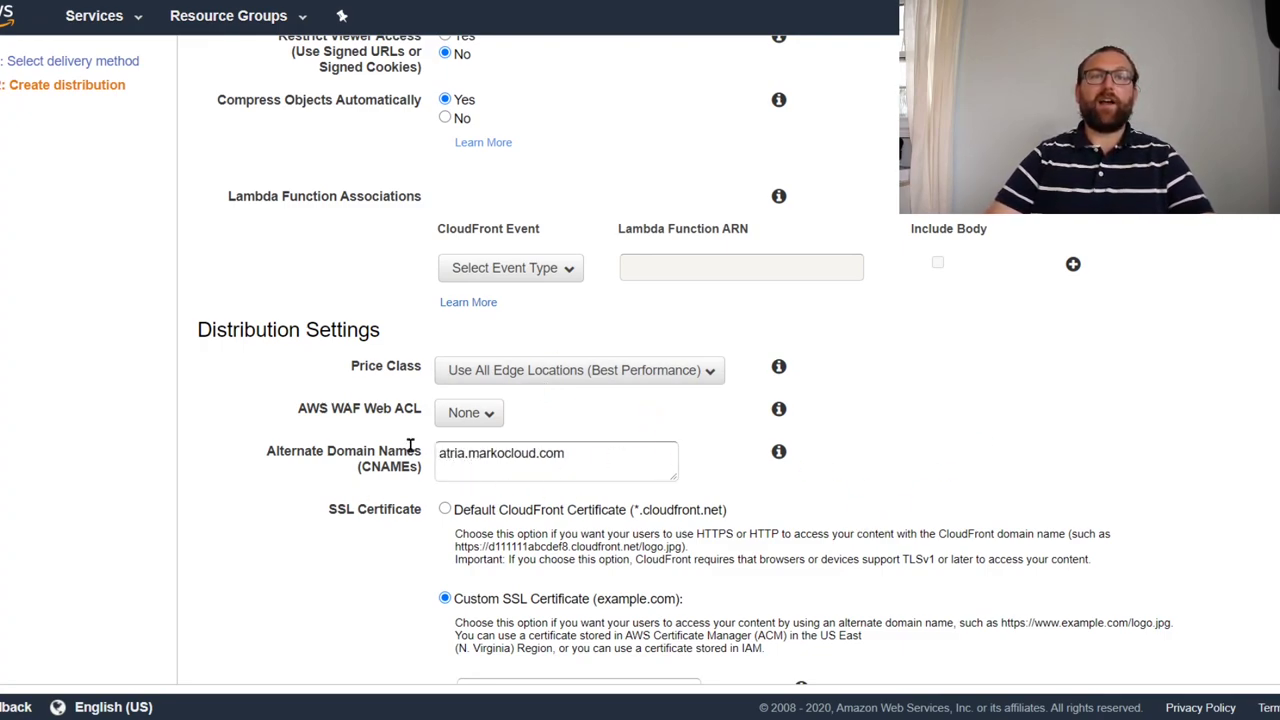
# - Copy the alternate domain name and create the distribution
pyautogui.click(504, 465)
pyautogui.hotkey('ctrl', 'a')
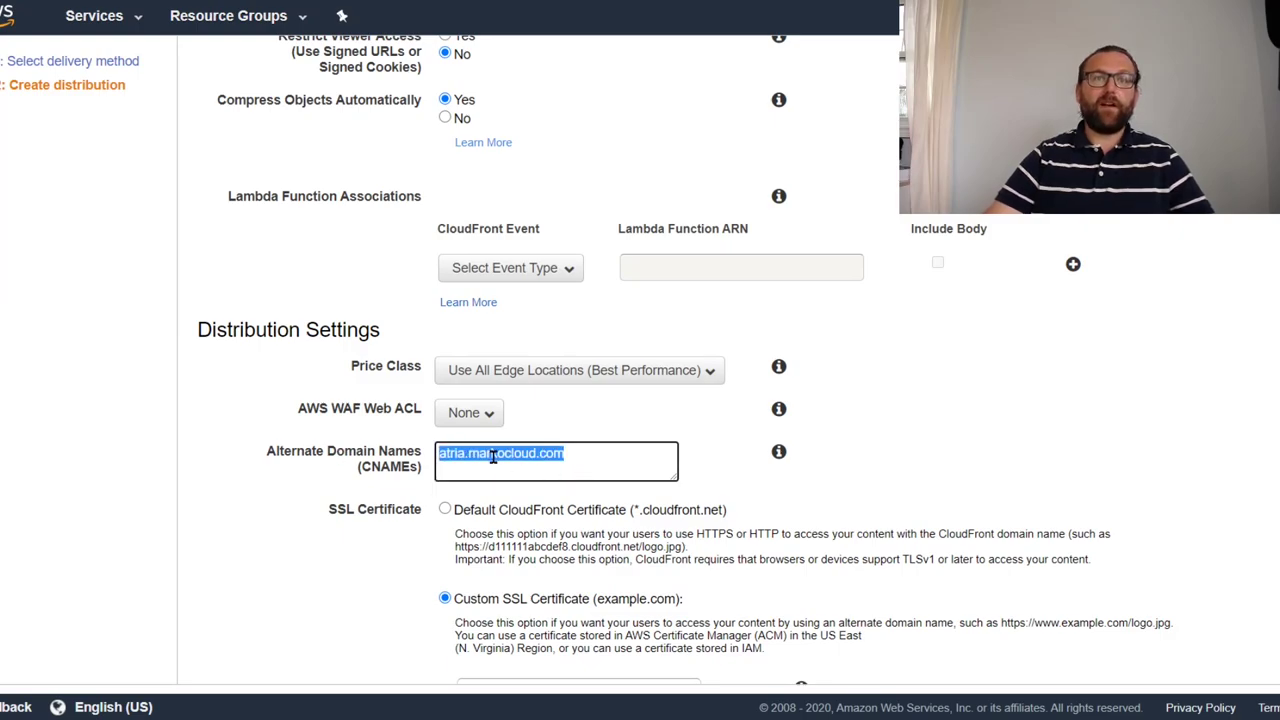
pyautogui.rightClick(493, 458)
pyautogui.click(527, 513)
pyautogui.scroll(-10, 877, 414)
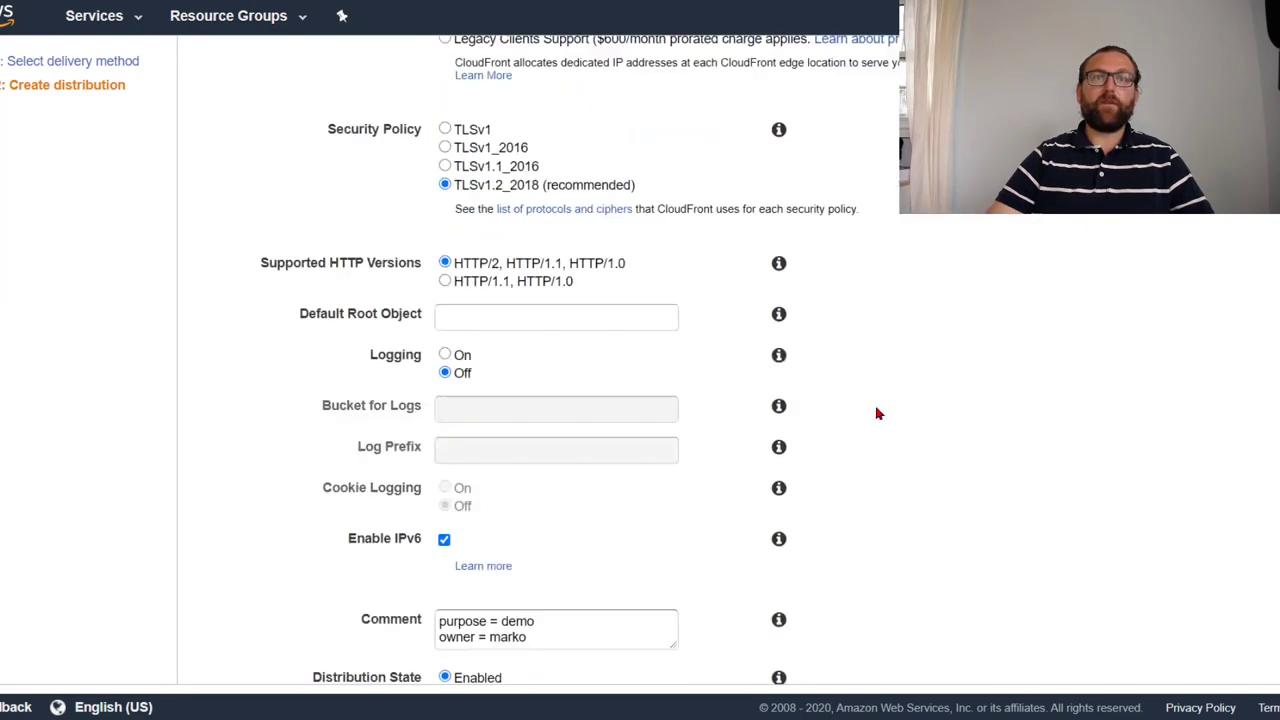
pyautogui.click(1237, 668)
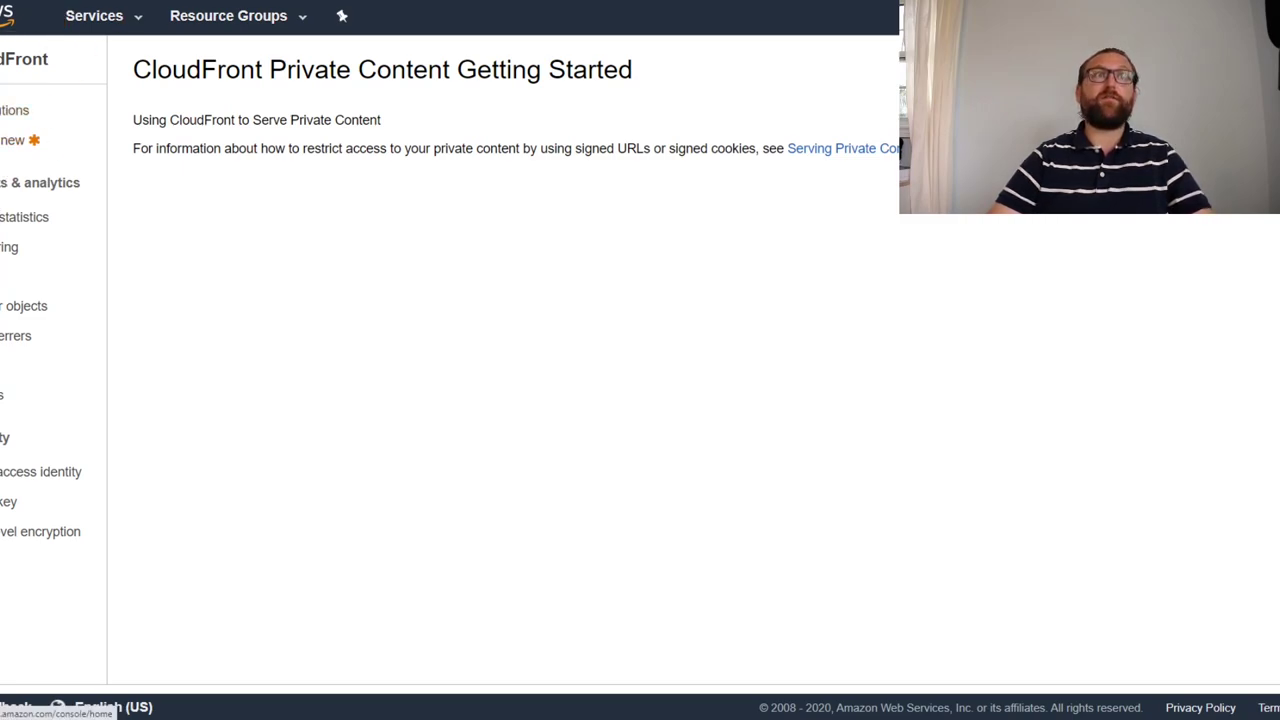
# - Open the AWS console home in a separate tab, find Certificate Manager with "acm", and switch its region to us-east-1
pyautogui.rightClick(8, 18)
pyautogui.click(30, 38)
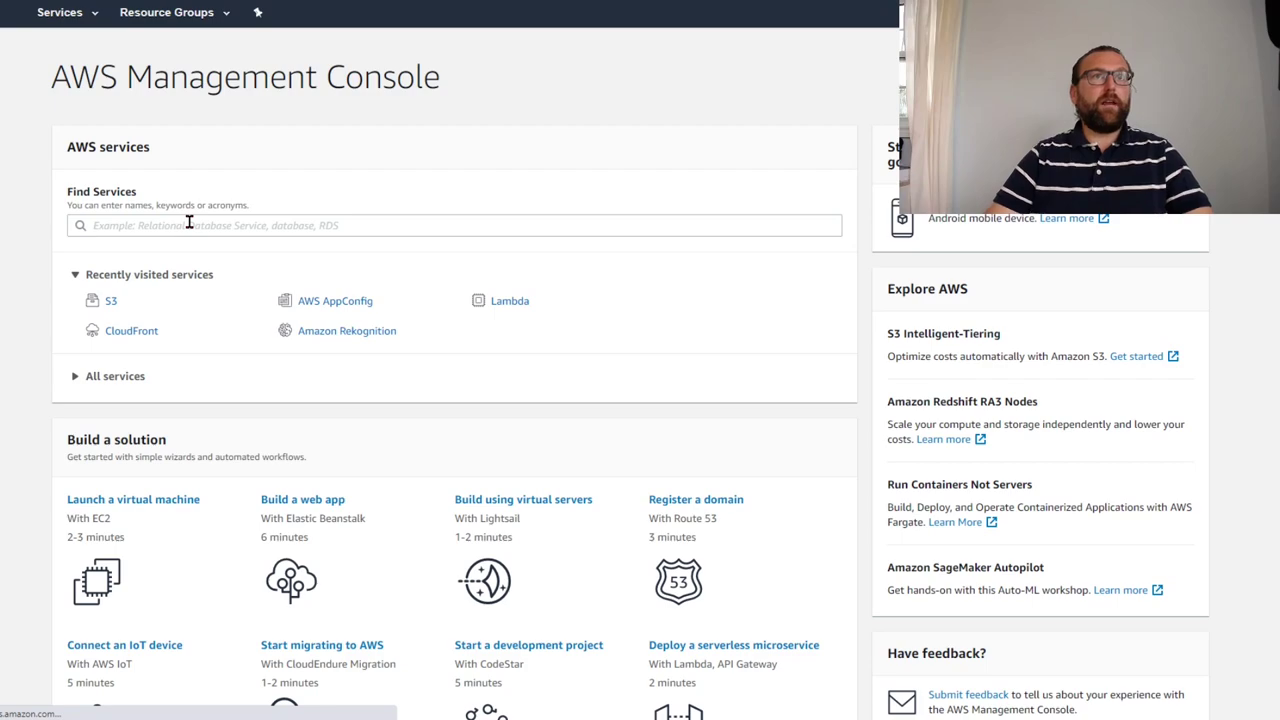
pyautogui.click(189, 225)
pyautogui.write('acm')
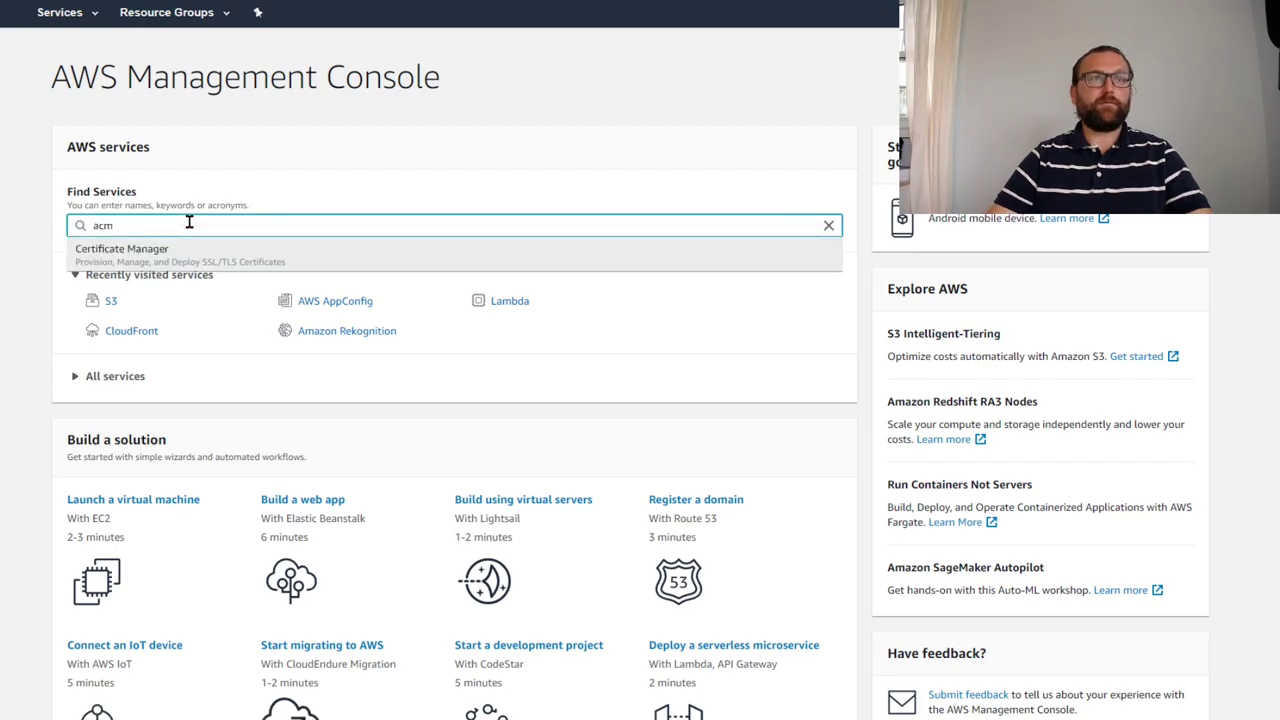
pyautogui.click(155, 254)
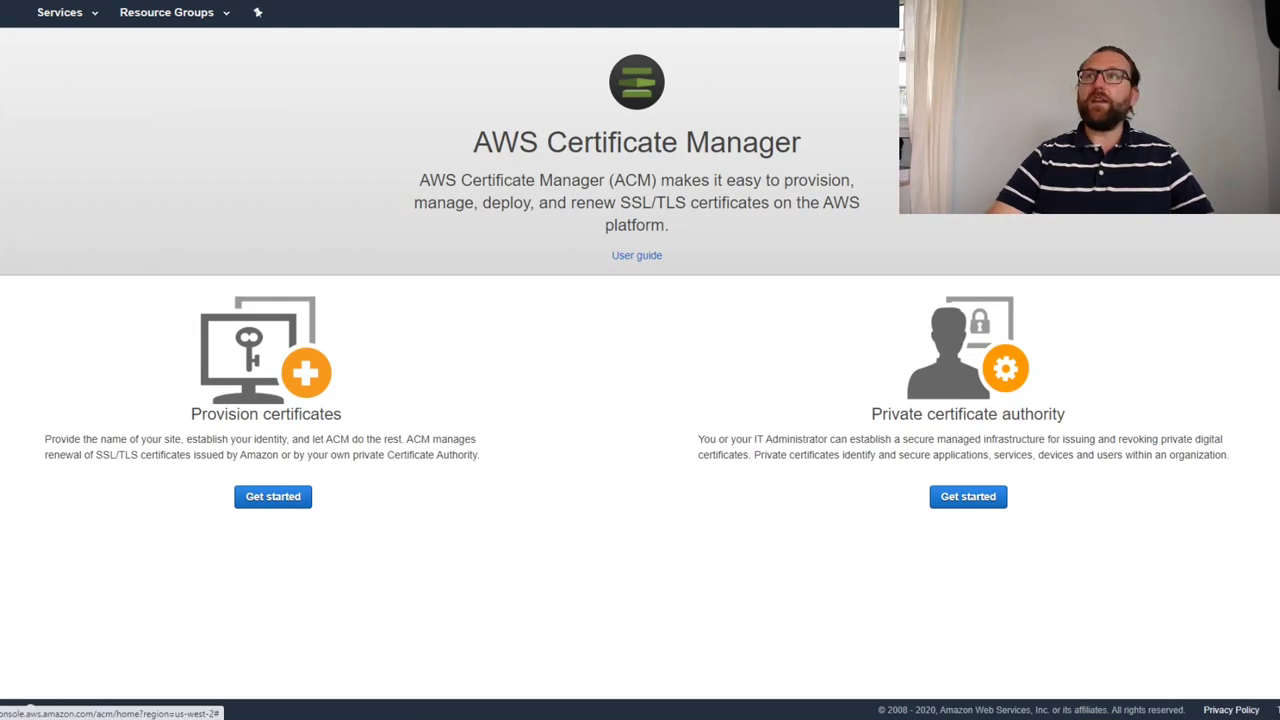
pyautogui.click(1175, 12)
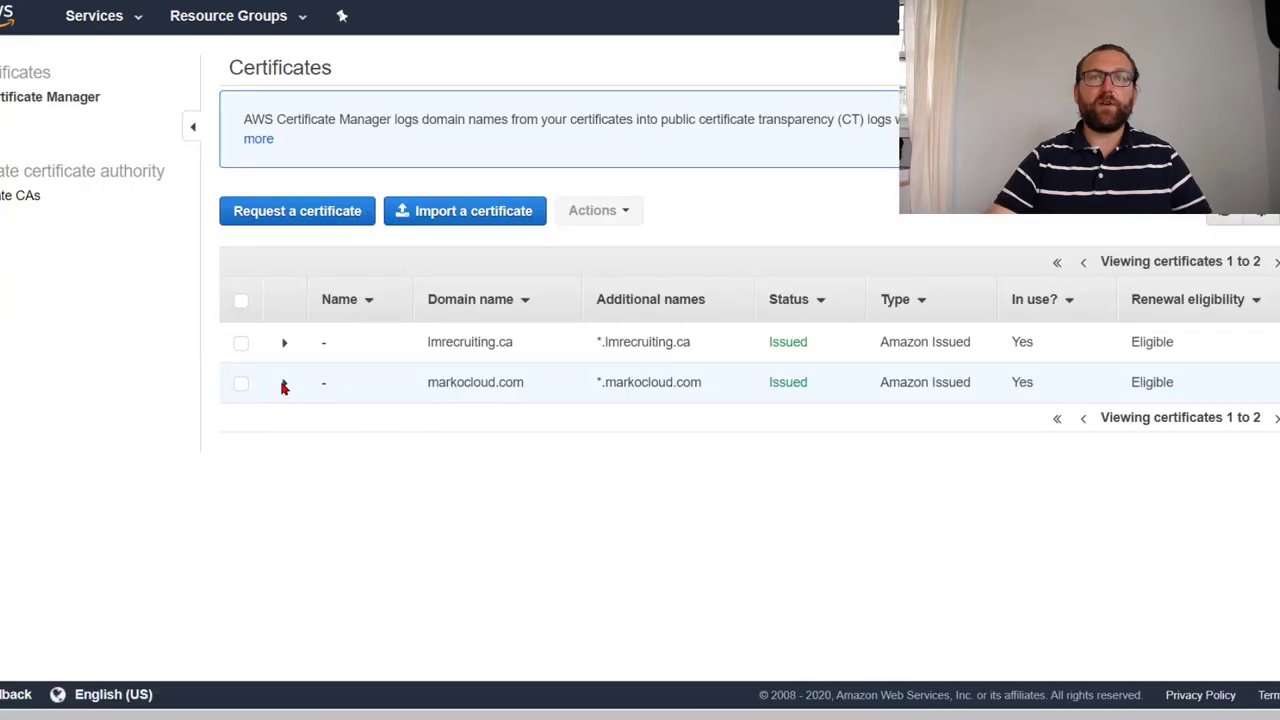
# - Examine the markocloud.com certificate's status details and its wildcard domain entry
pyautogui.click(284, 384)
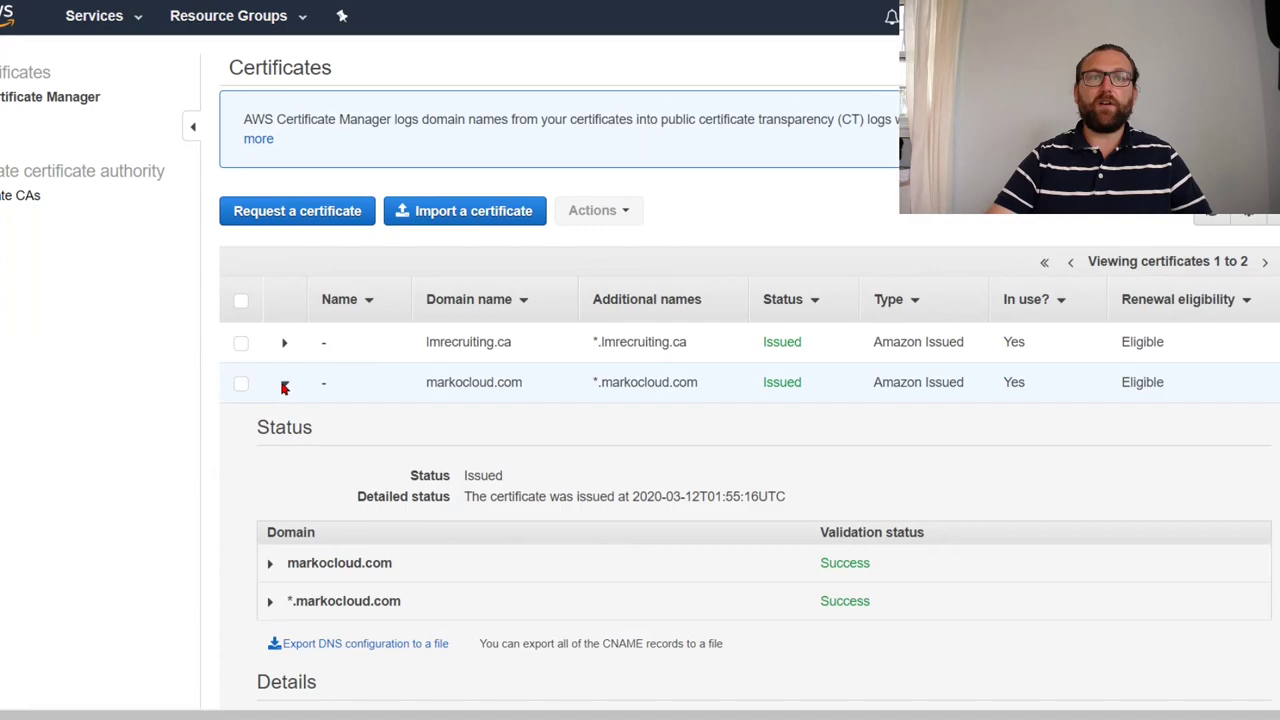
pyautogui.moveTo(288, 601); pyautogui.dragTo(298, 601)
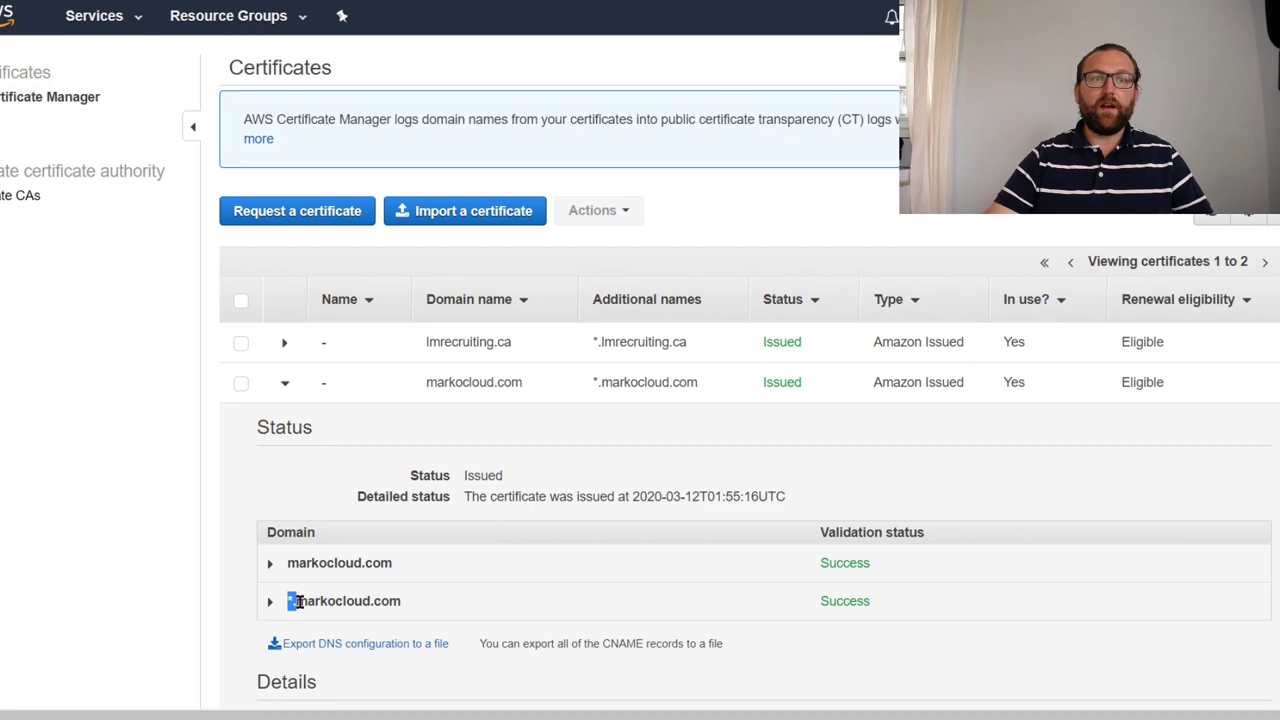
pyautogui.click(271, 602)
pyautogui.click(272, 605)
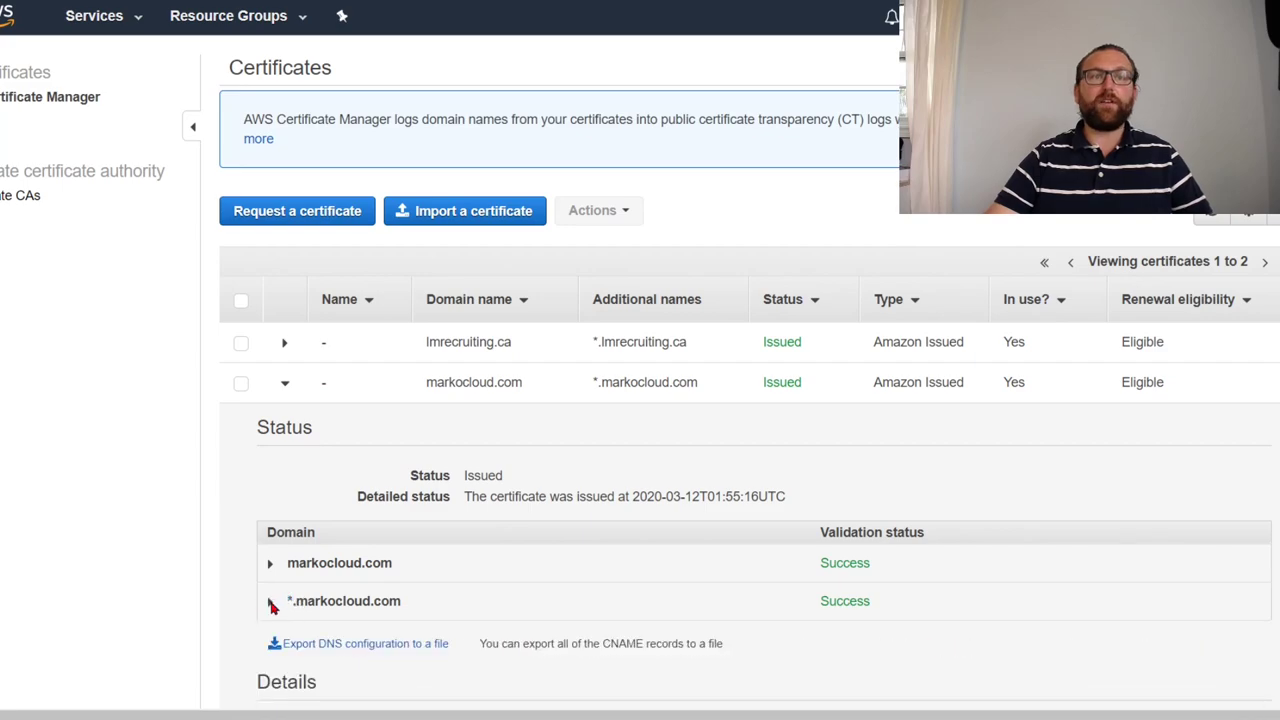
# - Start a public certificate request and enter atria.markocloud.com as its domain name
pyautogui.click(313, 210)
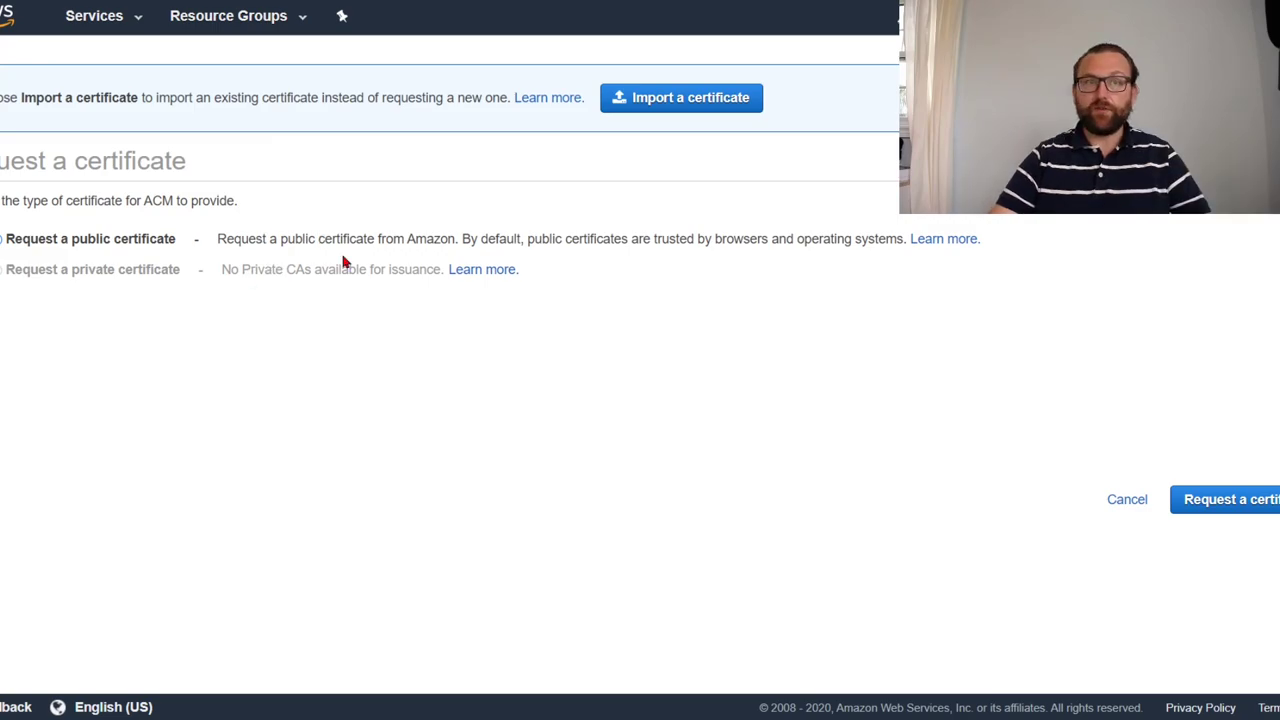
pyautogui.click(1246, 500)
pyautogui.click(392, 400)
pyautogui.hotkey('ctrl', 'v')
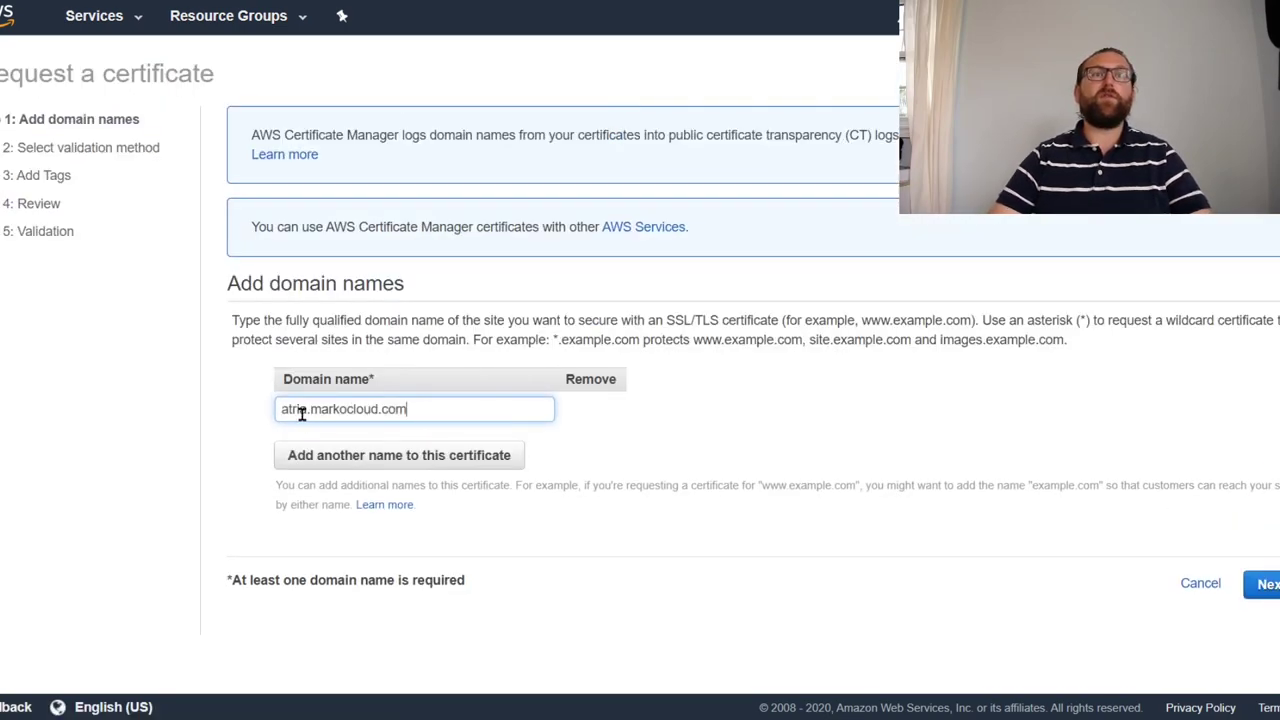
# - Add demo.markocloud.com as another name on the certificate and proceed with DNS validation
pyautogui.click(385, 455)
pyautogui.write('demo.')
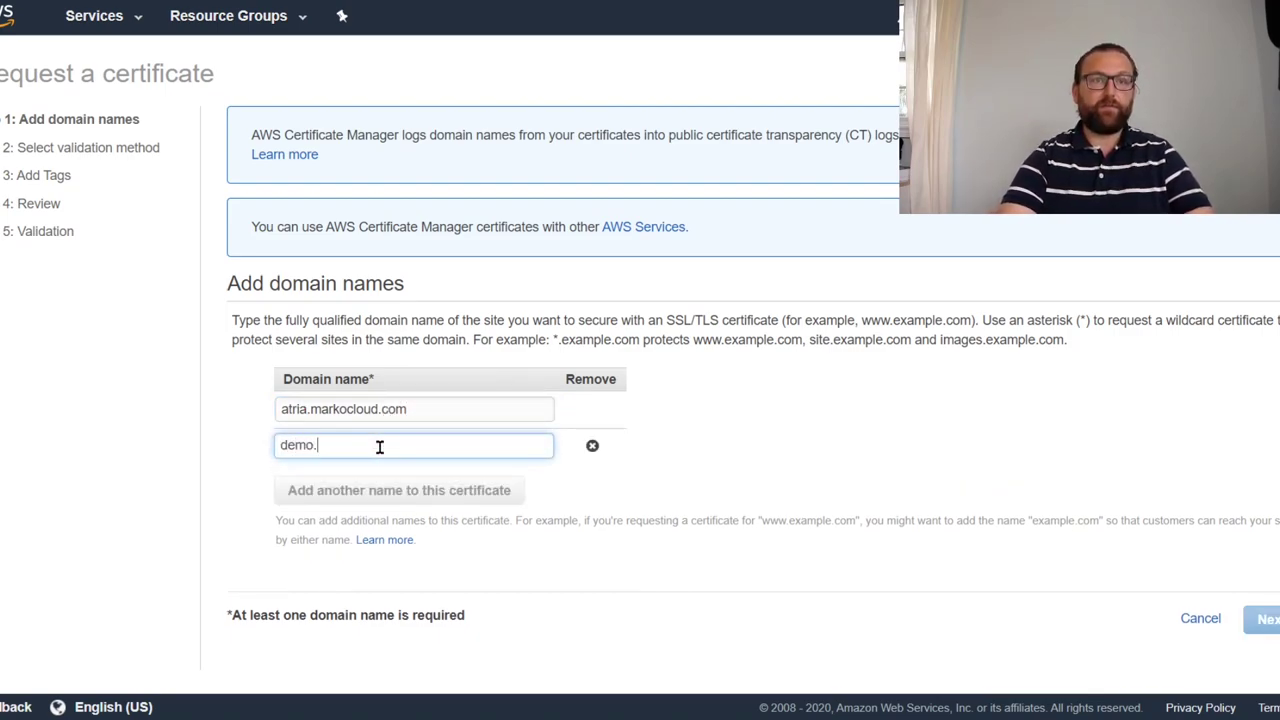
pyautogui.hotkey('ctrl', 'v')
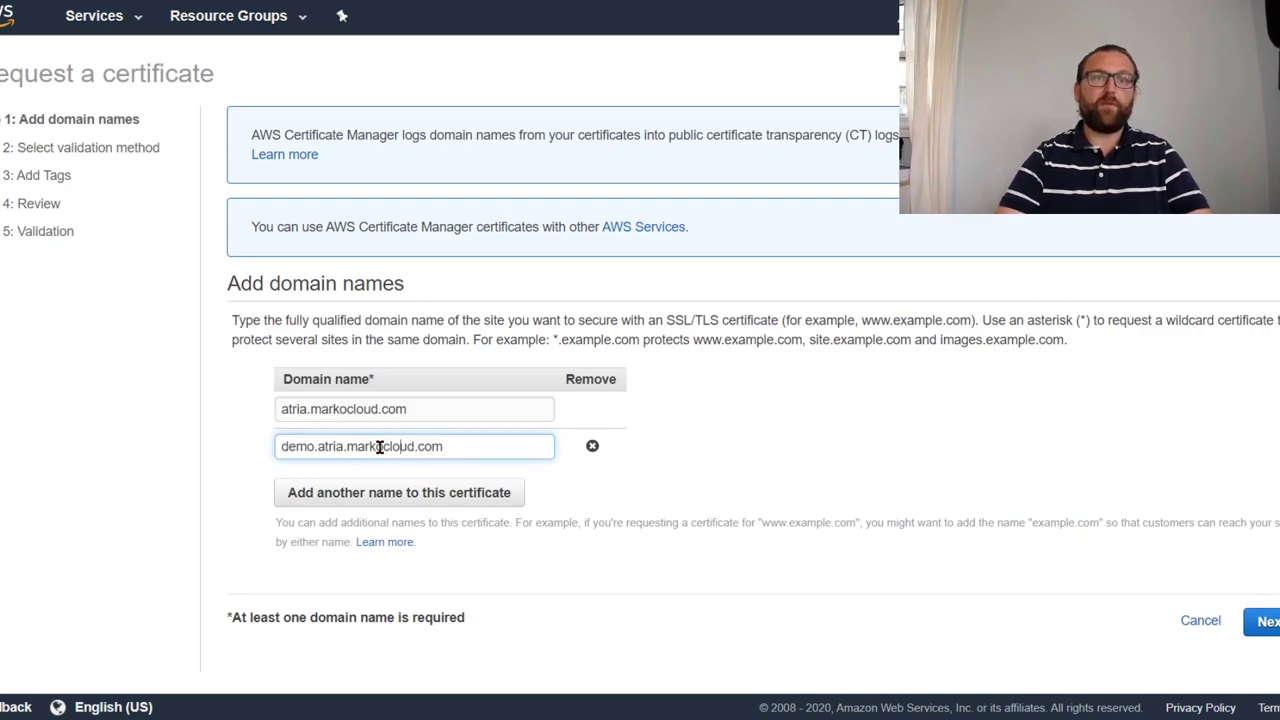
pyautogui.press('BackSpace')
pyautogui.press('BackSpace')
pyautogui.press('BackSpace')
pyautogui.press('BackSpace')
pyautogui.press('BackSpace')
pyautogui.press('BackSpace')
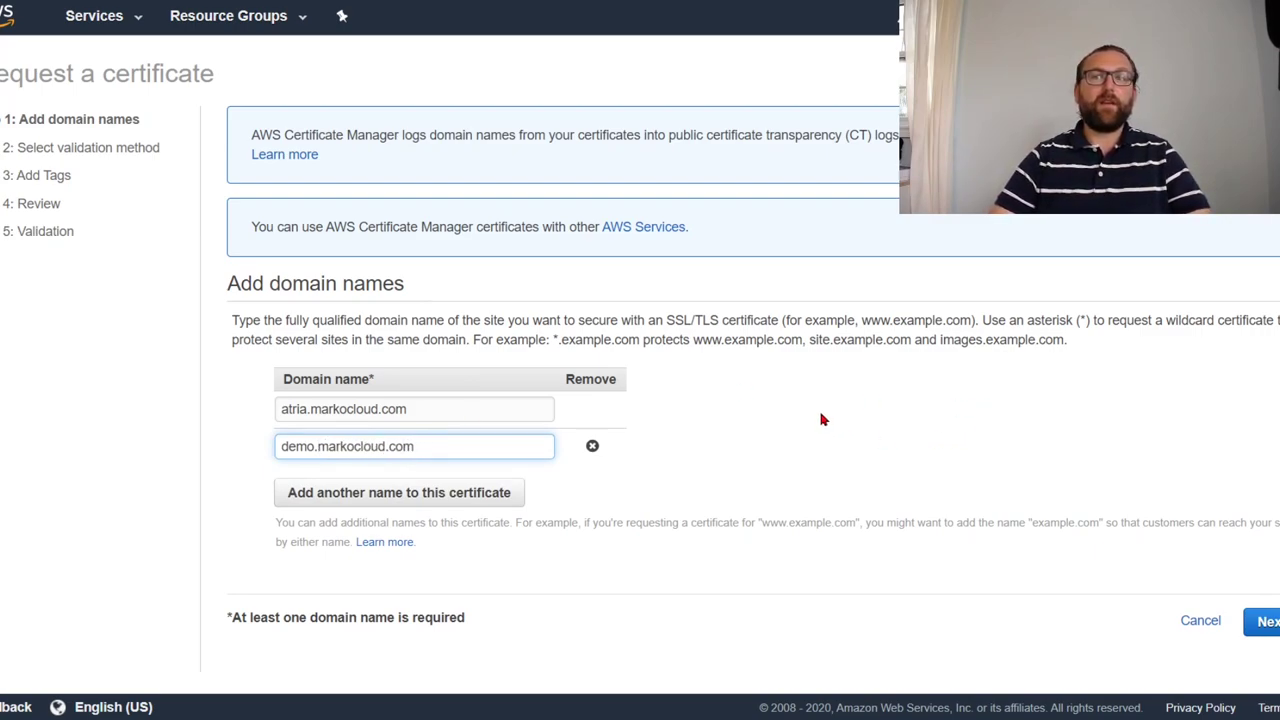
pyautogui.click(1266, 621)
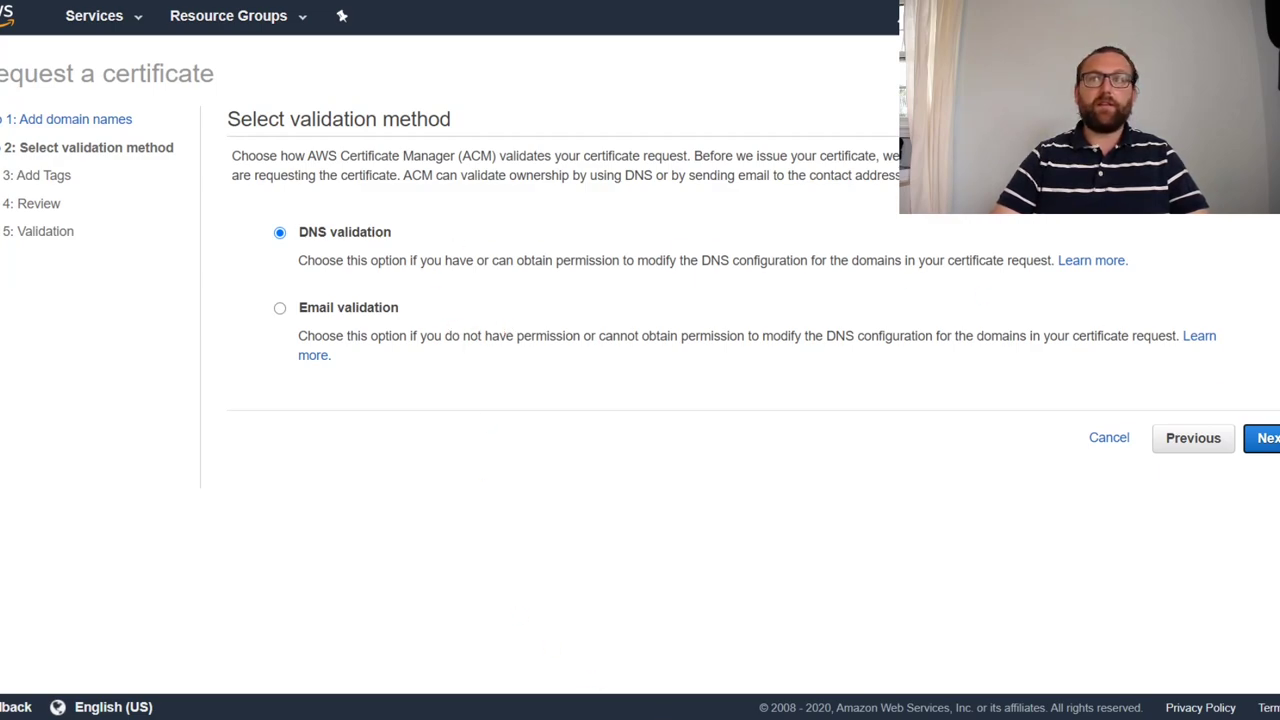
pyautogui.click(1270, 440)
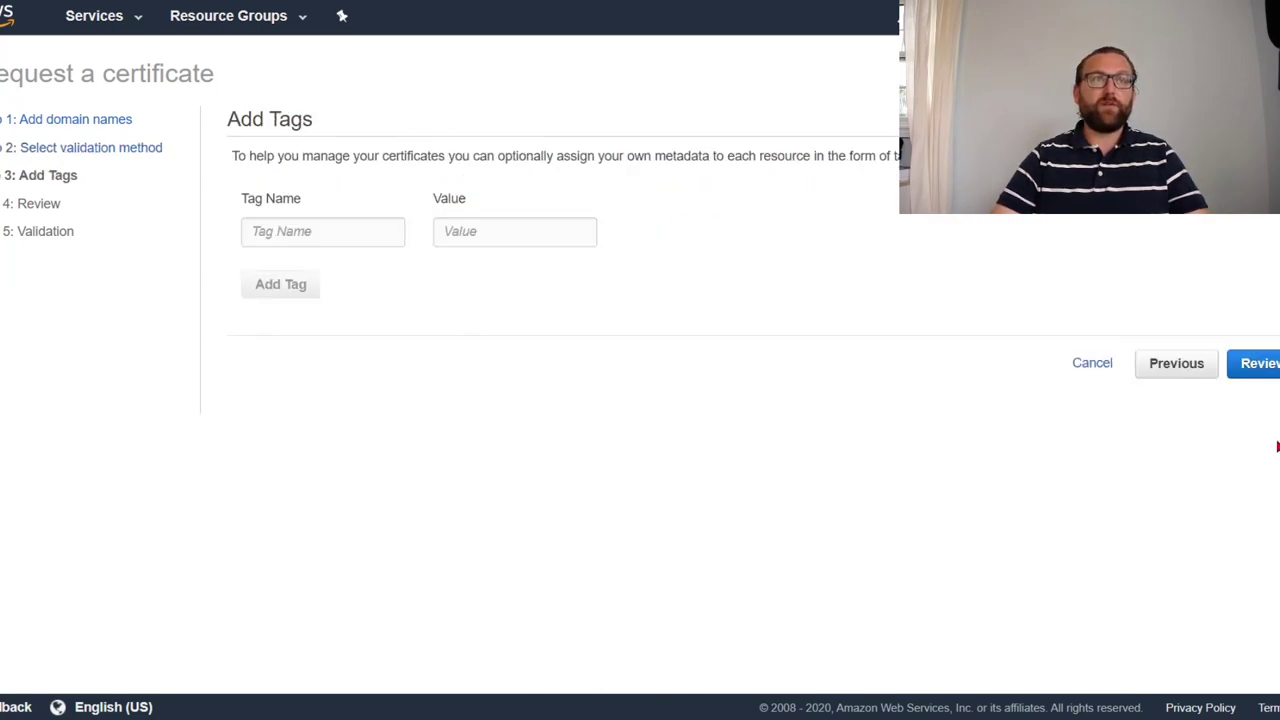
# - Give the certificate a tag named purpose with the value demo
pyautogui.click(278, 231)
pyautogui.write('purpose')
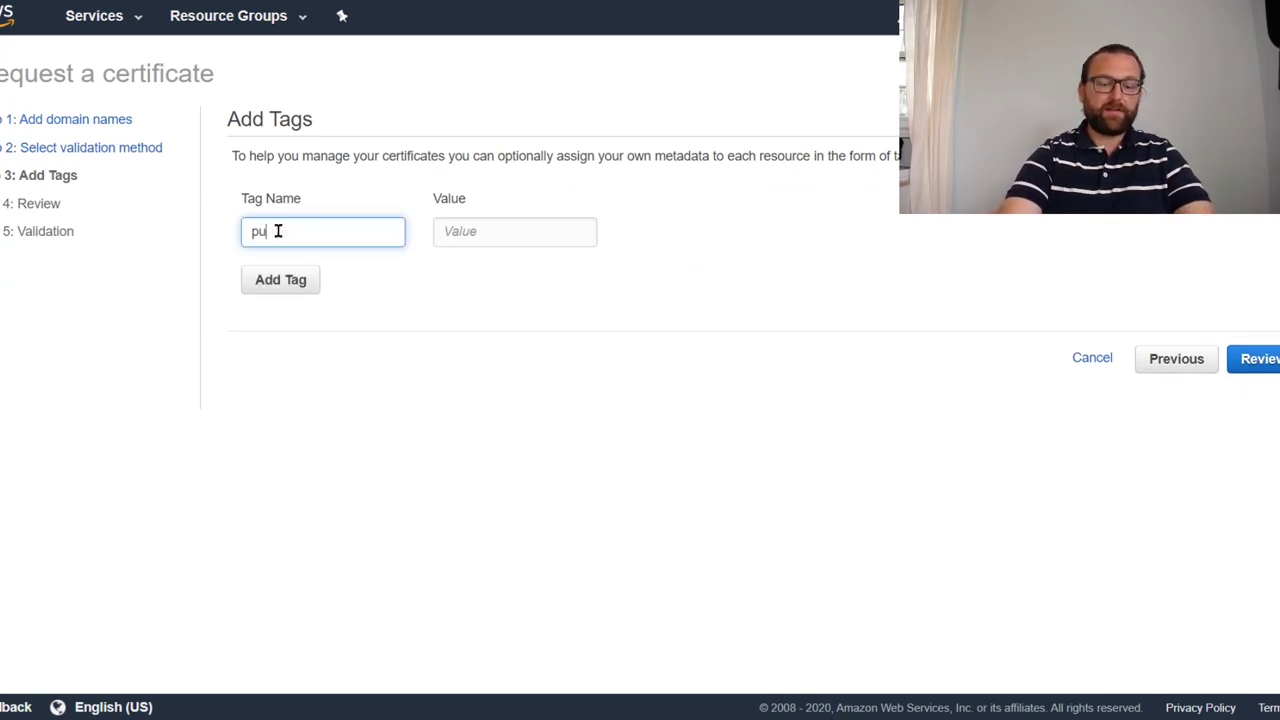
pyautogui.press('Tab')
pyautogui.write('semi')
pyautogui.press('BackSpace')
pyautogui.press('BackSpace')
pyautogui.press('BackSpace')
pyautogui.press('BackSpace')
pyautogui.write('demo')
pyautogui.press('Tab')
# - Add a second certificate tag named owner with the owner's first name as its value
pyautogui.click(283, 290)
pyautogui.click(293, 272)
pyautogui.write('owner')
pyautogui.press('Tab')
pyautogui.write('marko')
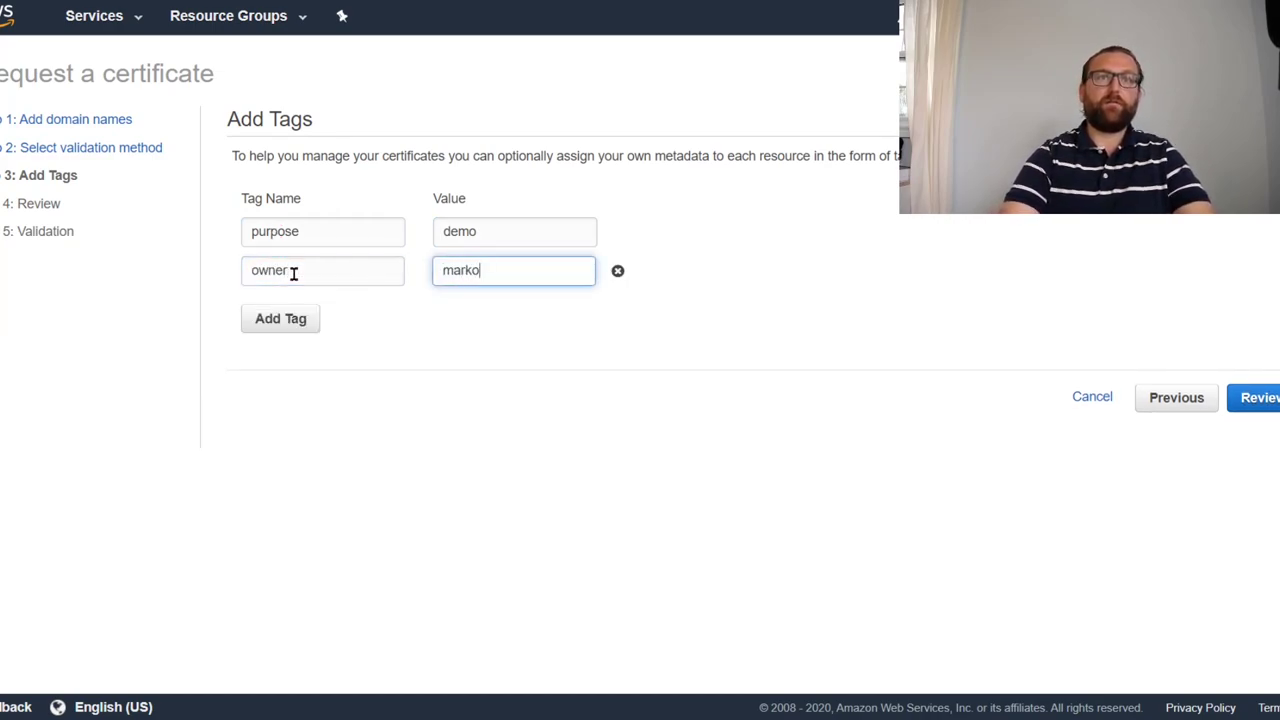
# - Review and submit the certificate request, and continue to the certificate list without exporting the DNS configuration
pyautogui.click(1264, 397)
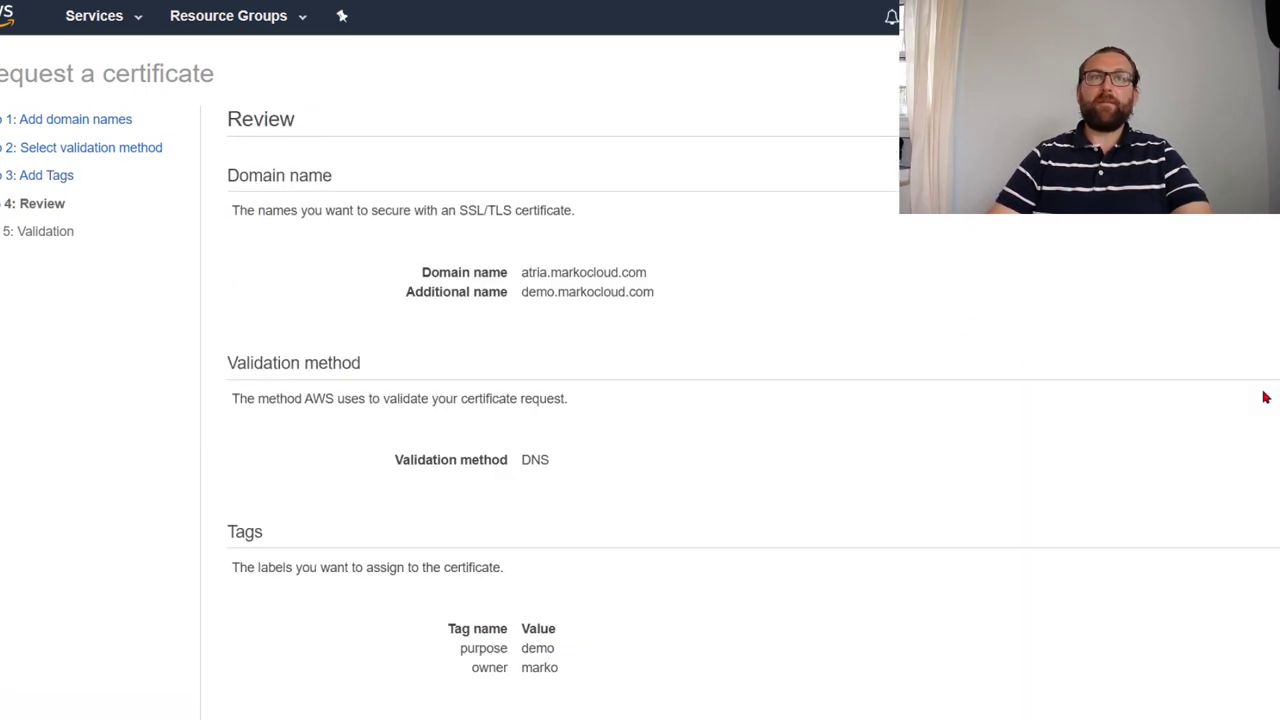
pyautogui.scroll(-3, 546, 197)
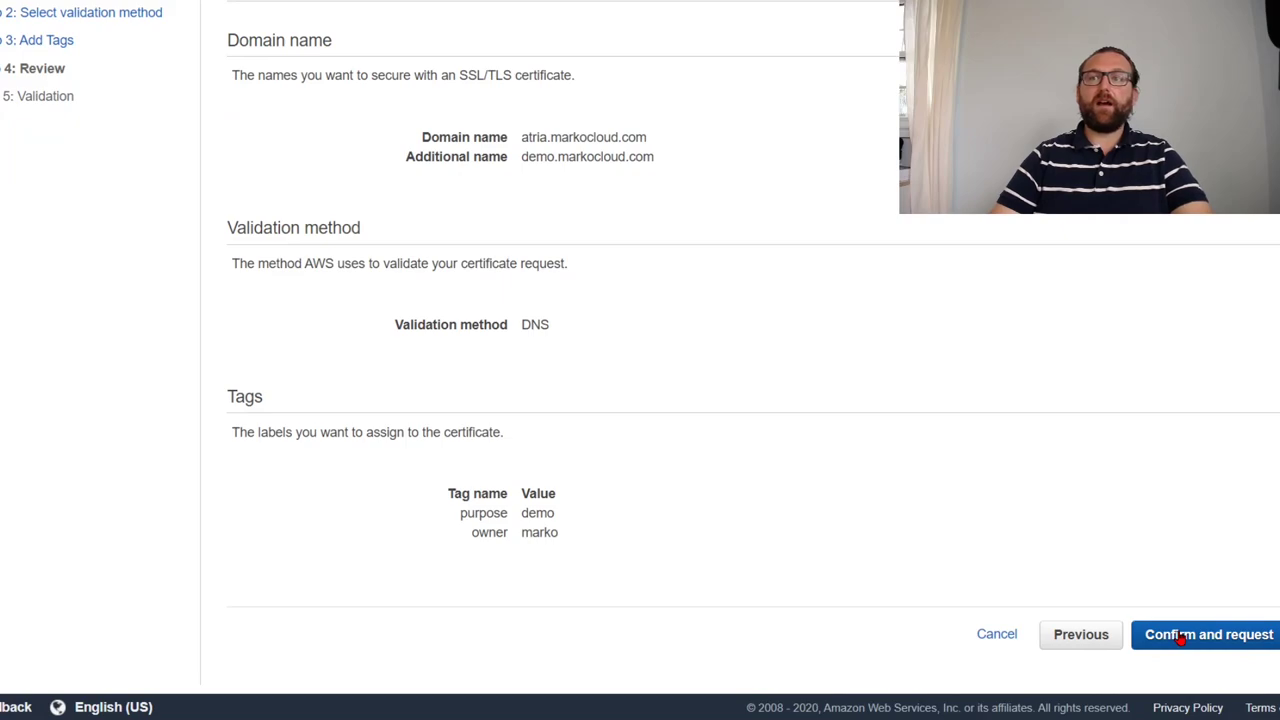
pyautogui.click(1181, 640)
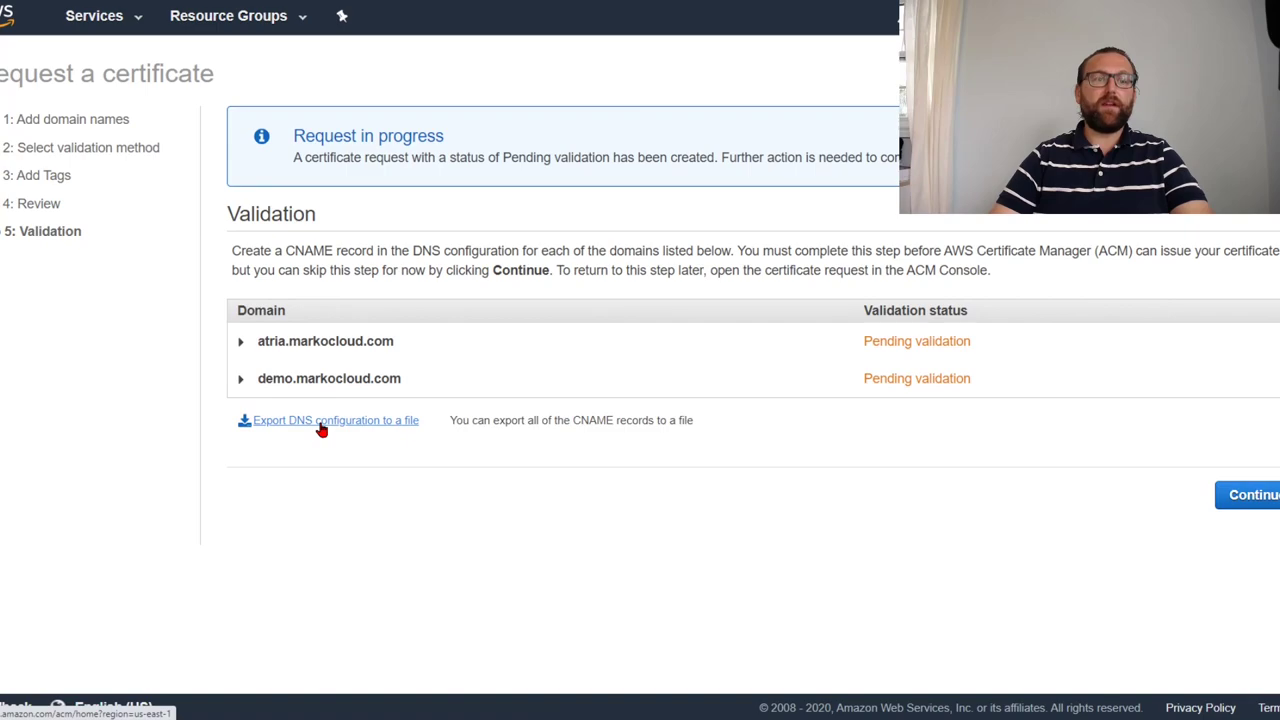
pyautogui.click(1243, 495)
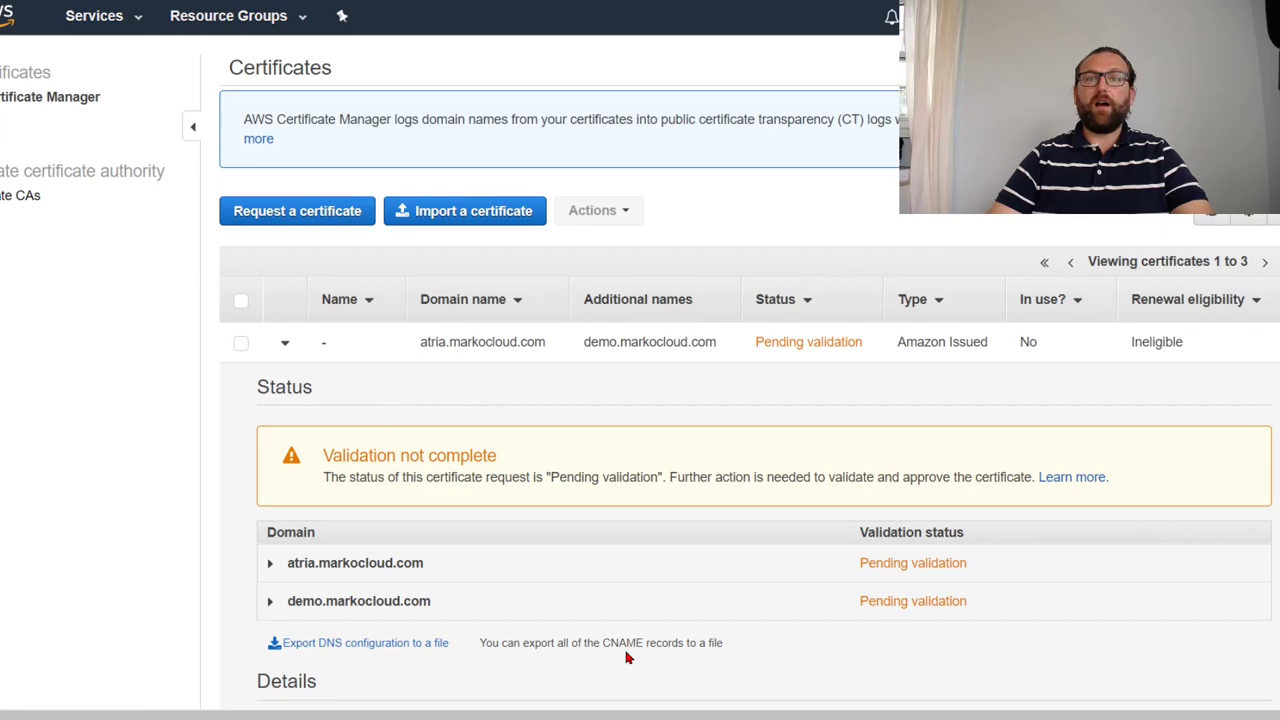
# - Examine the atria.markocloud.com certificate's validation status, CNAME export note and details, and collapse its entry
pyautogui.moveTo(609, 640); pyautogui.dragTo(771, 636)
pyautogui.click(773, 639)
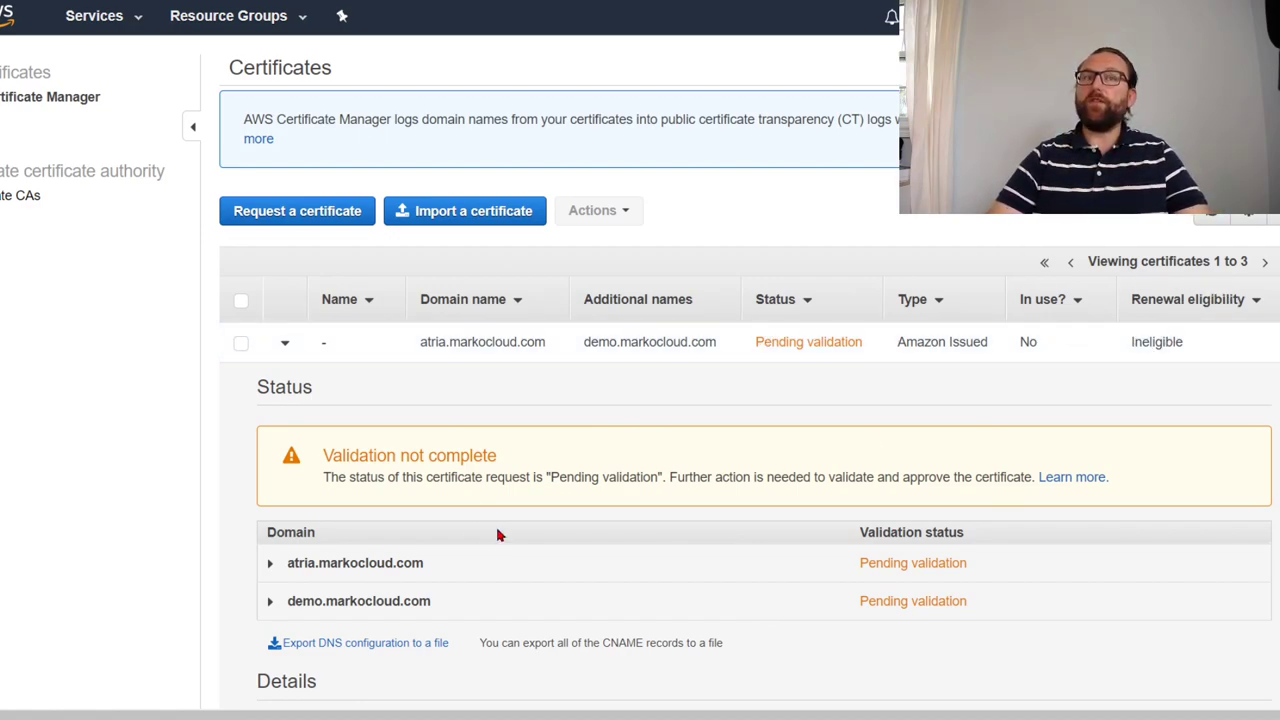
pyautogui.scroll(-3, 457, 509)
pyautogui.scroll(2, 457, 503)
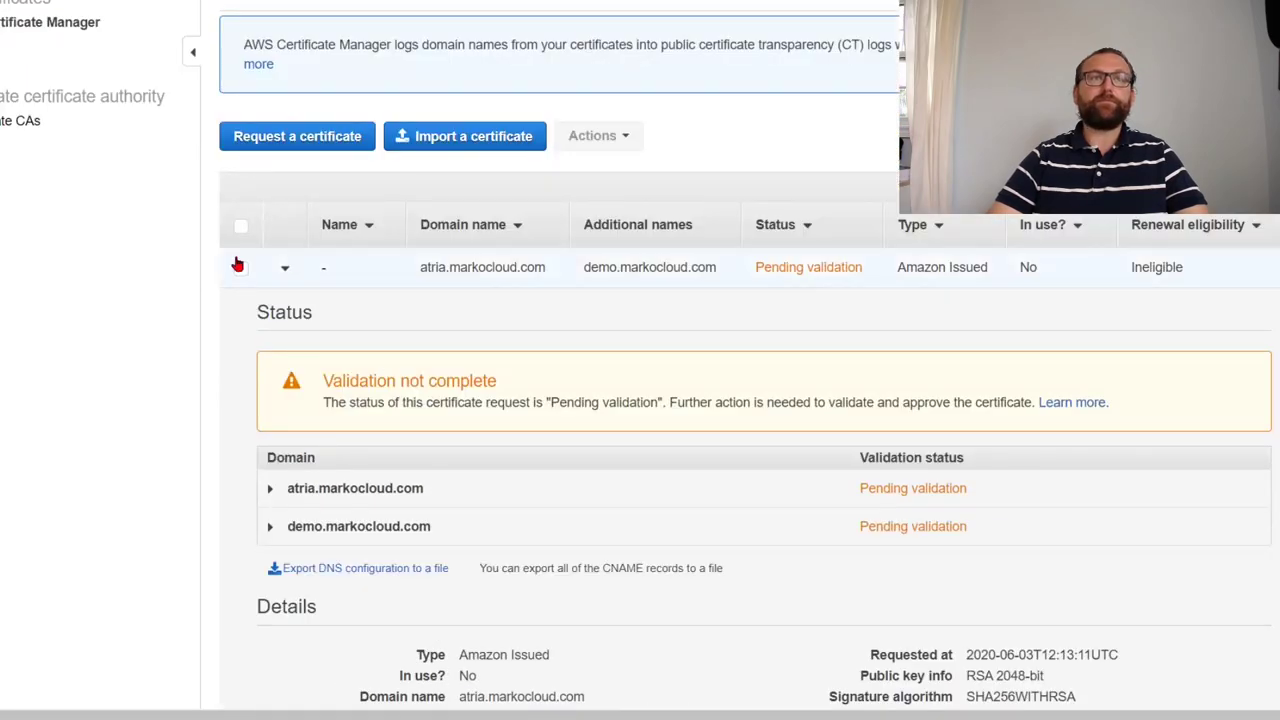
pyautogui.scroll(1, 366, 277)
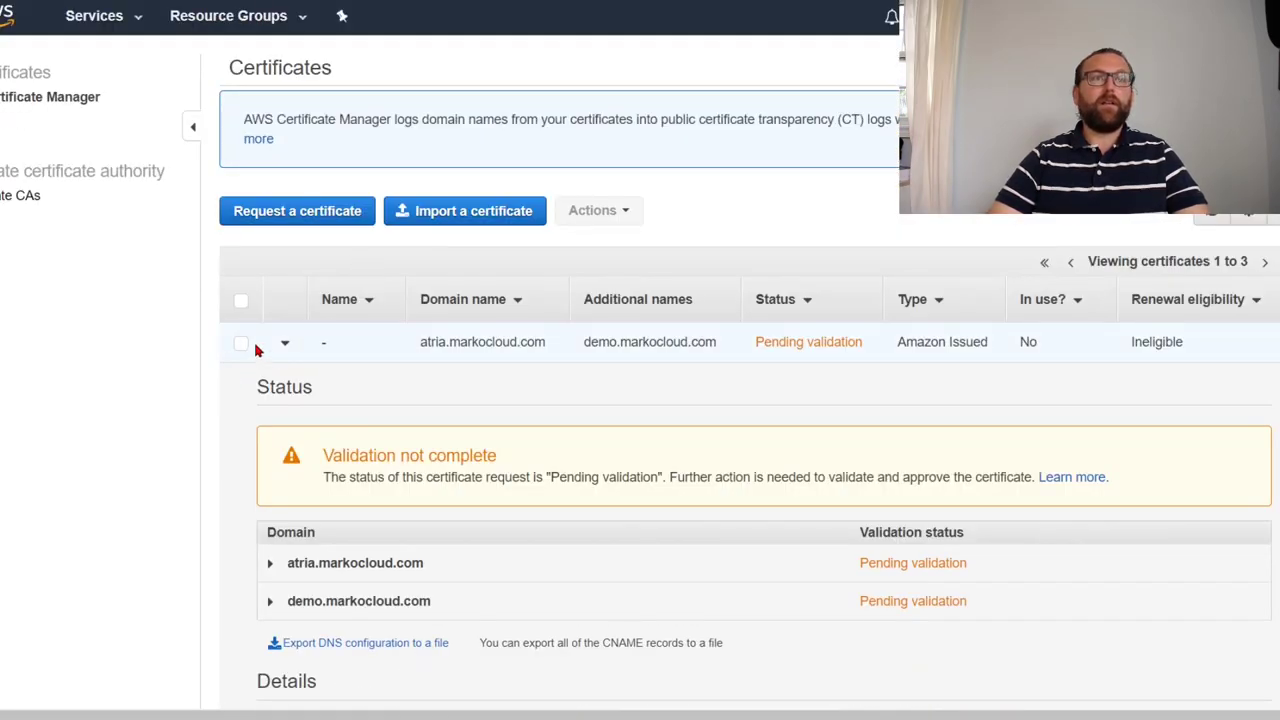
pyautogui.click(285, 345)
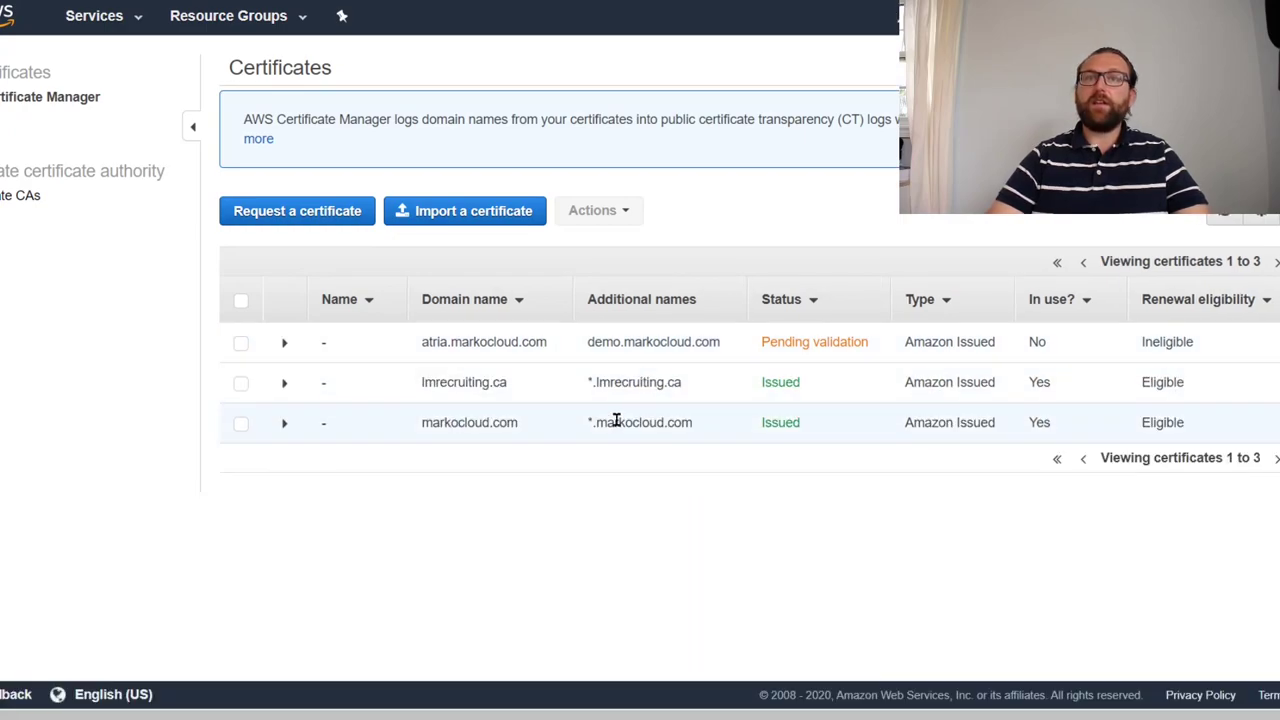
# - Permanently delete the pending atria.markocloud.com certificate
pyautogui.click(240, 343)
pyautogui.click(627, 211)
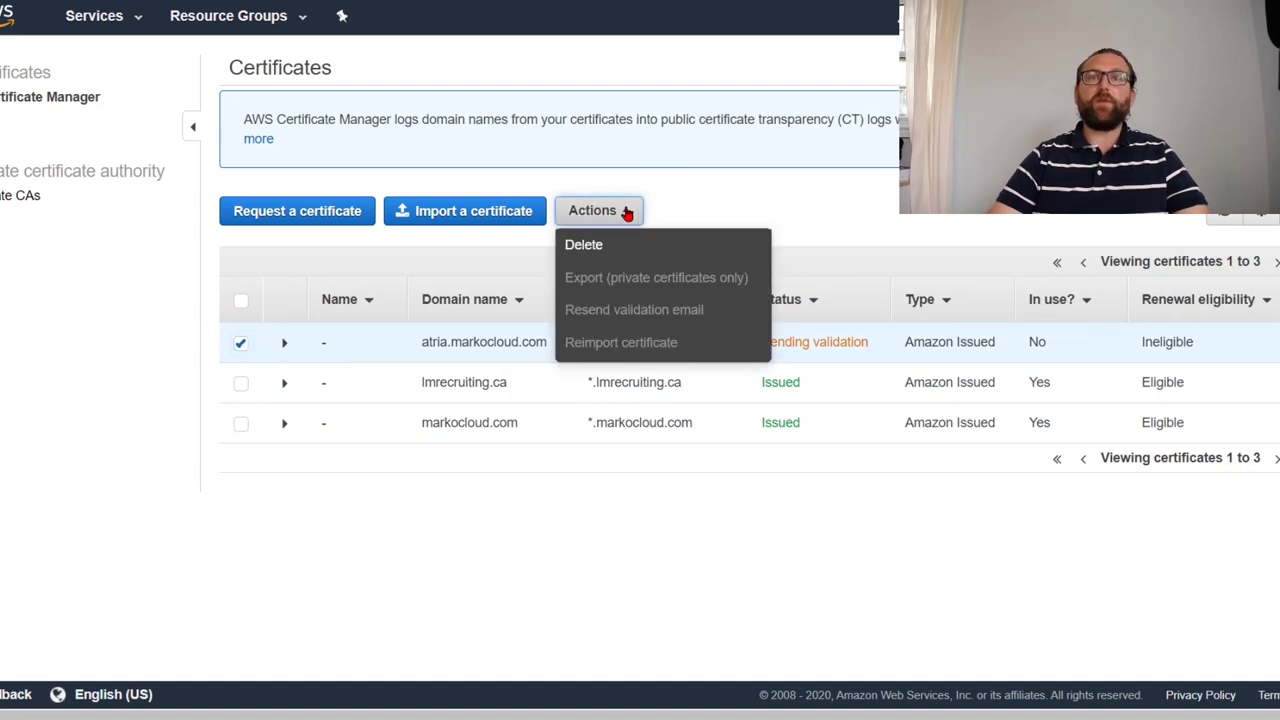
pyautogui.click(621, 245)
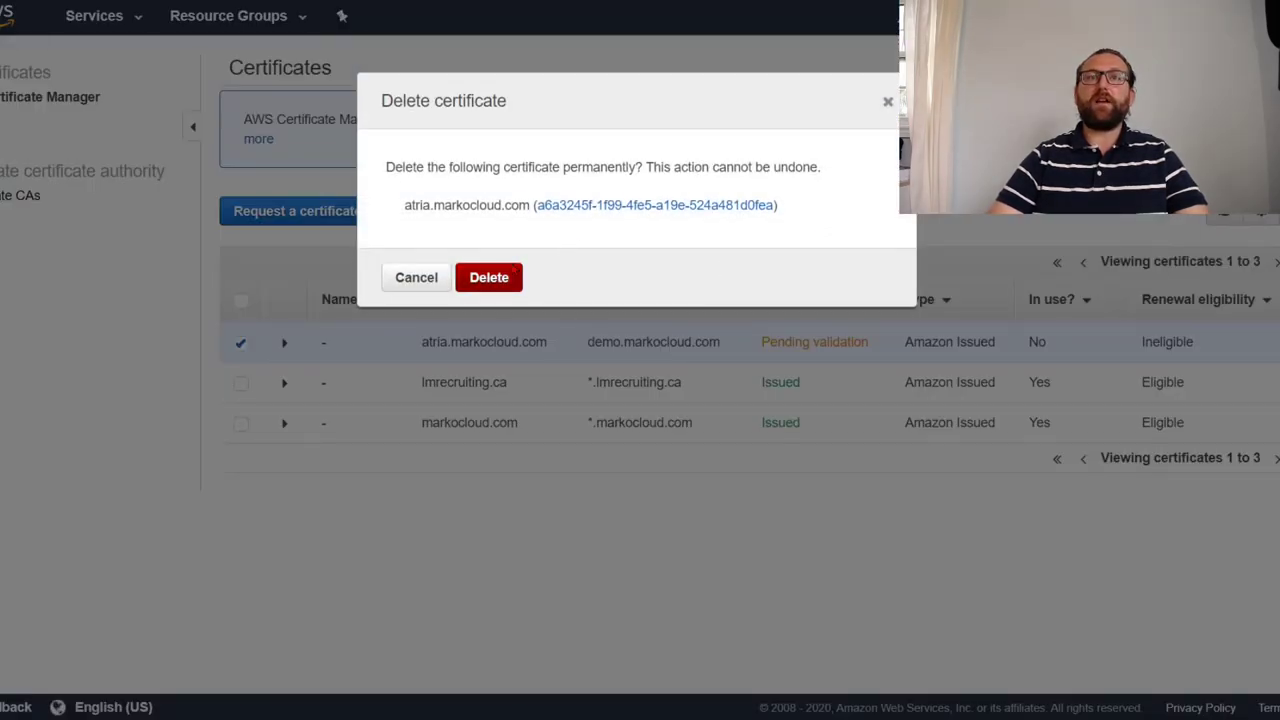
pyautogui.click(494, 276)
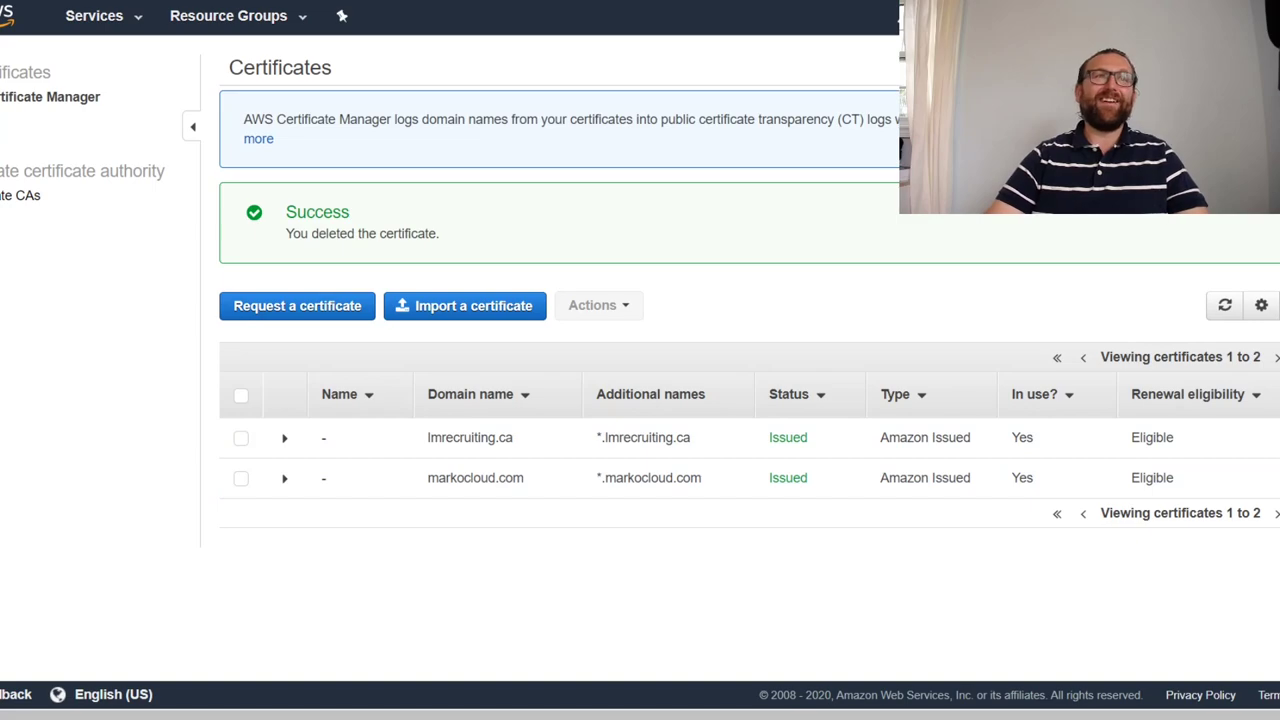
# - Find the Route 53 service and open the record sets of the markocloud.com hosted zone
pyautogui.click(6, 14)
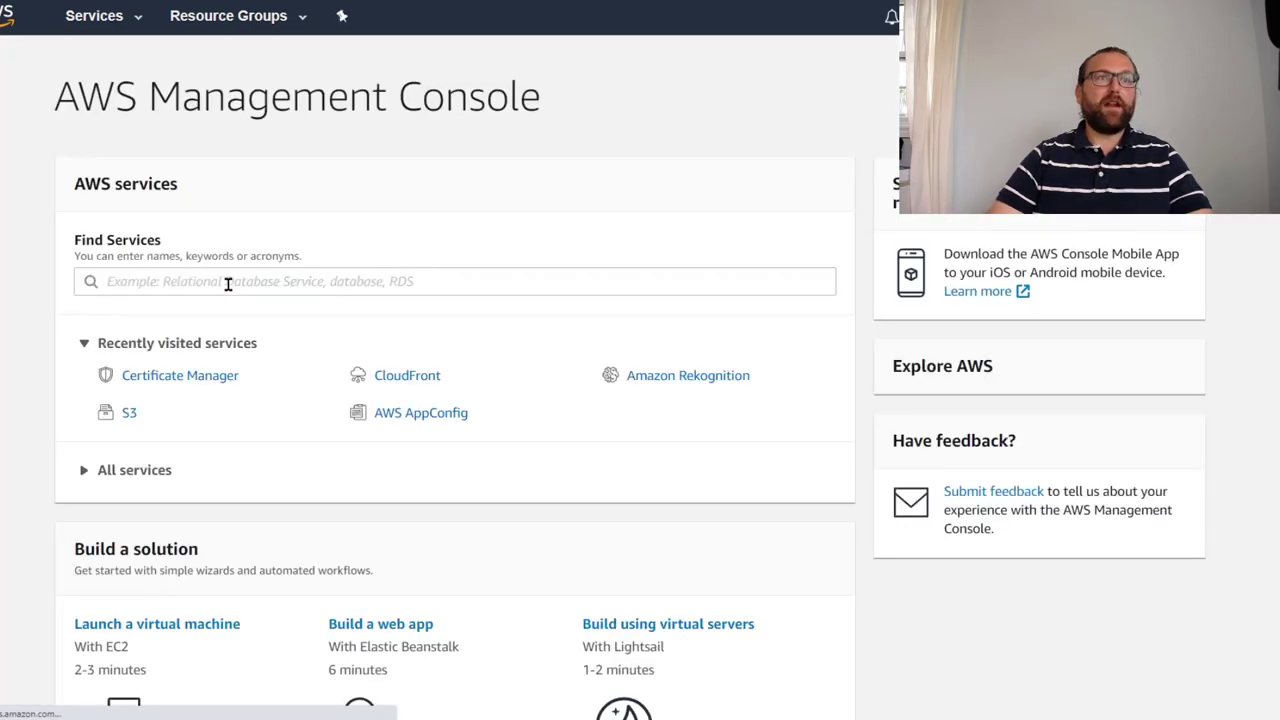
pyautogui.click(228, 284)
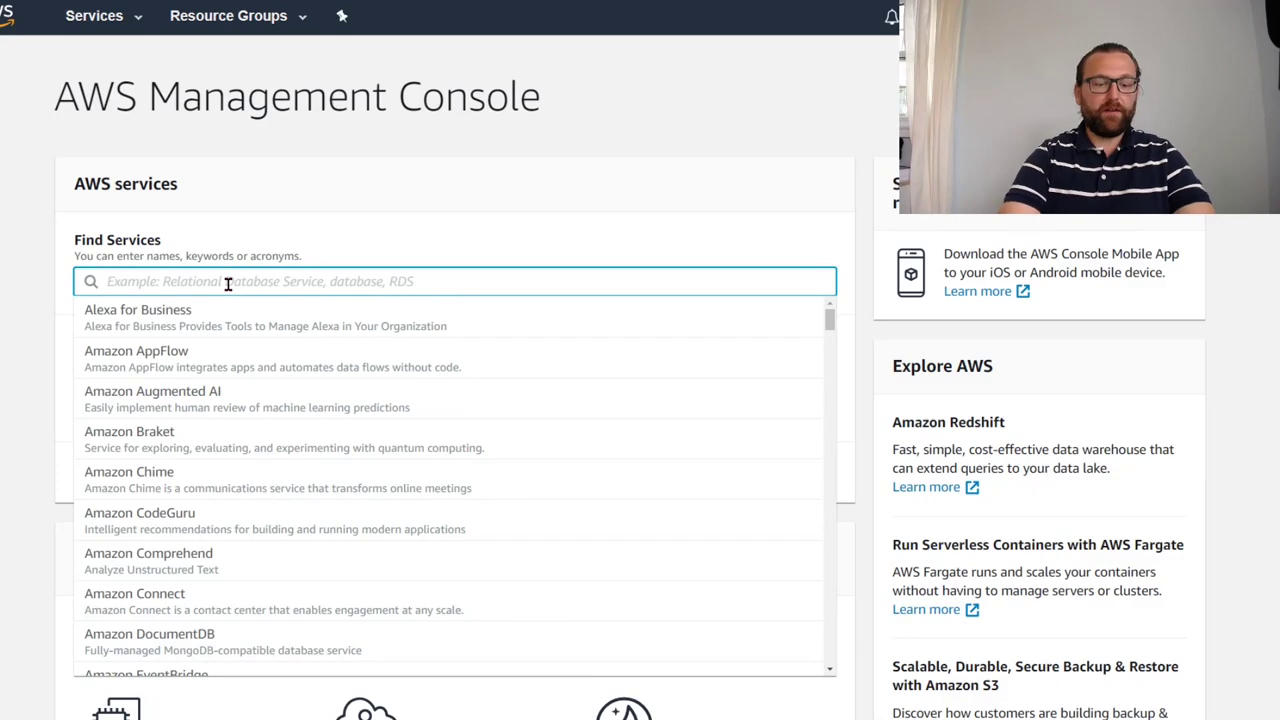
pyautogui.write('route53')
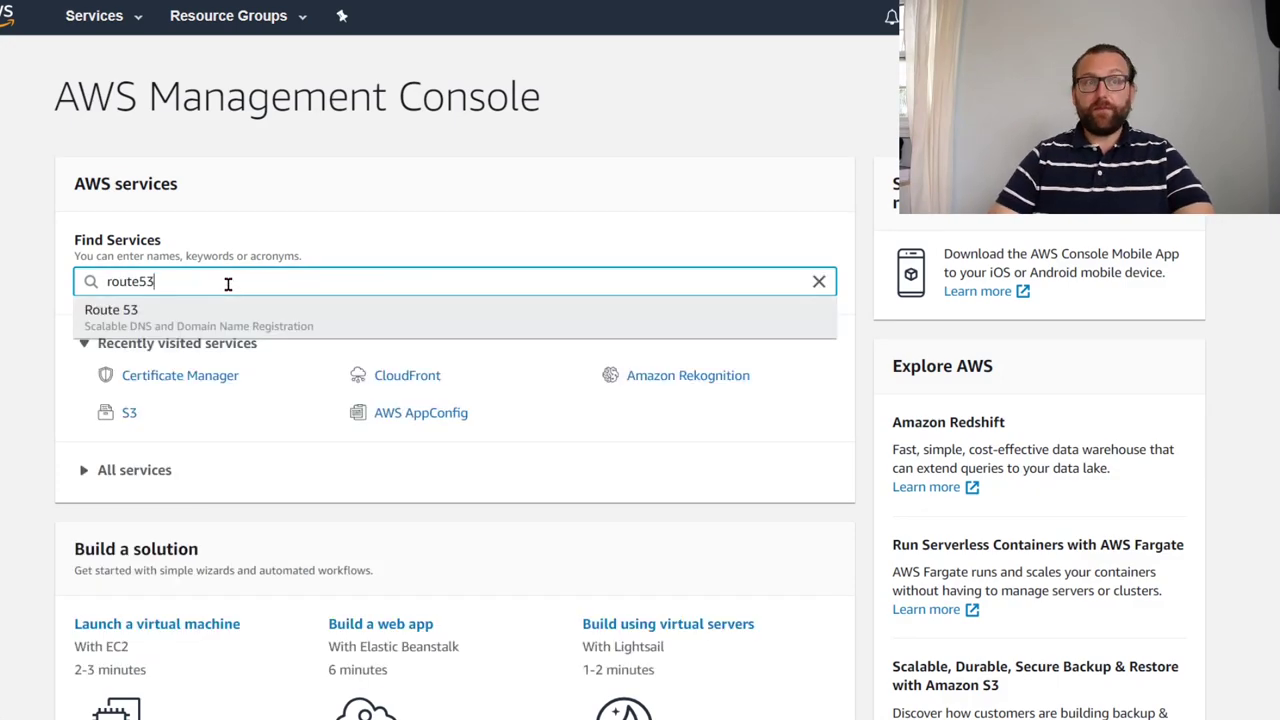
pyautogui.click(178, 315)
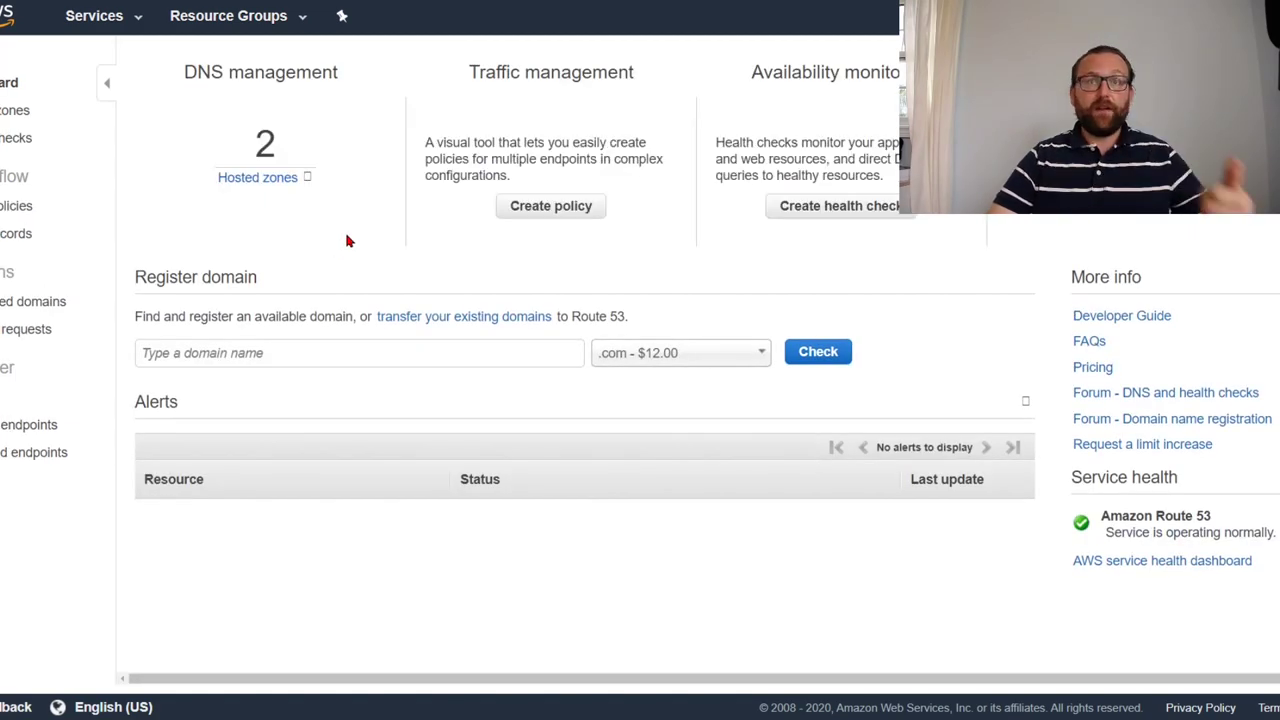
pyautogui.click(257, 178)
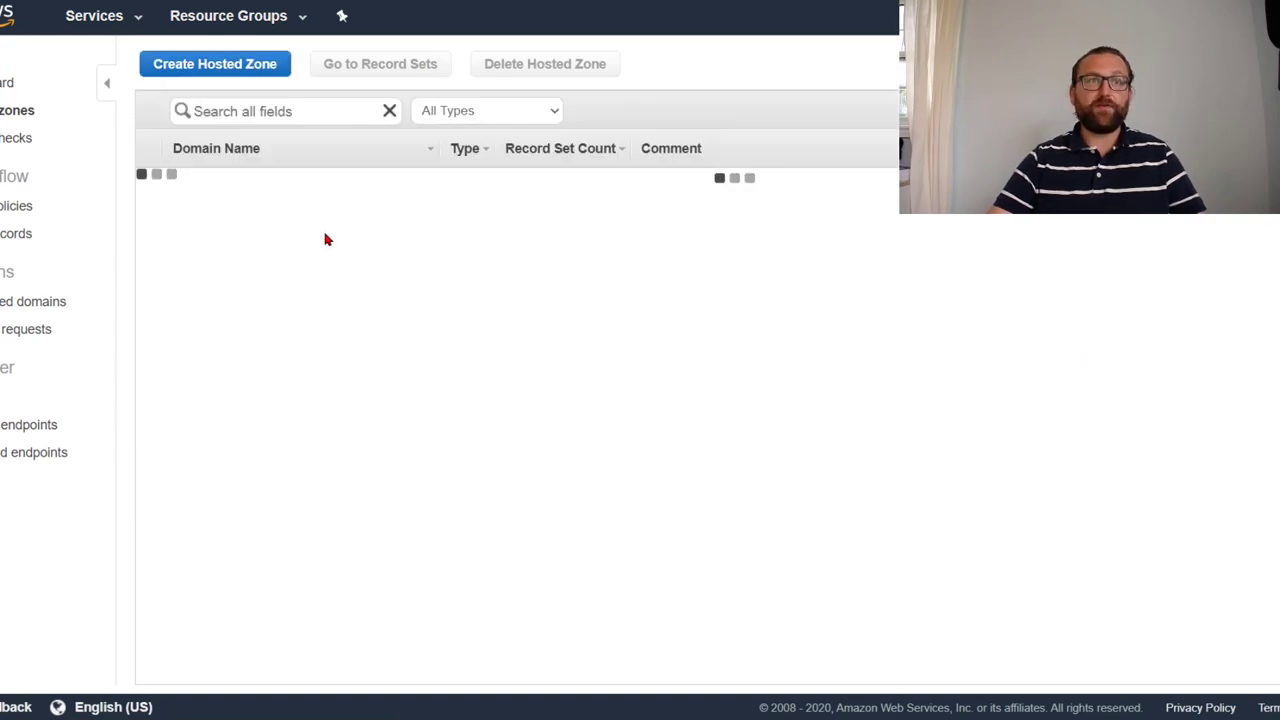
pyautogui.click(236, 200)
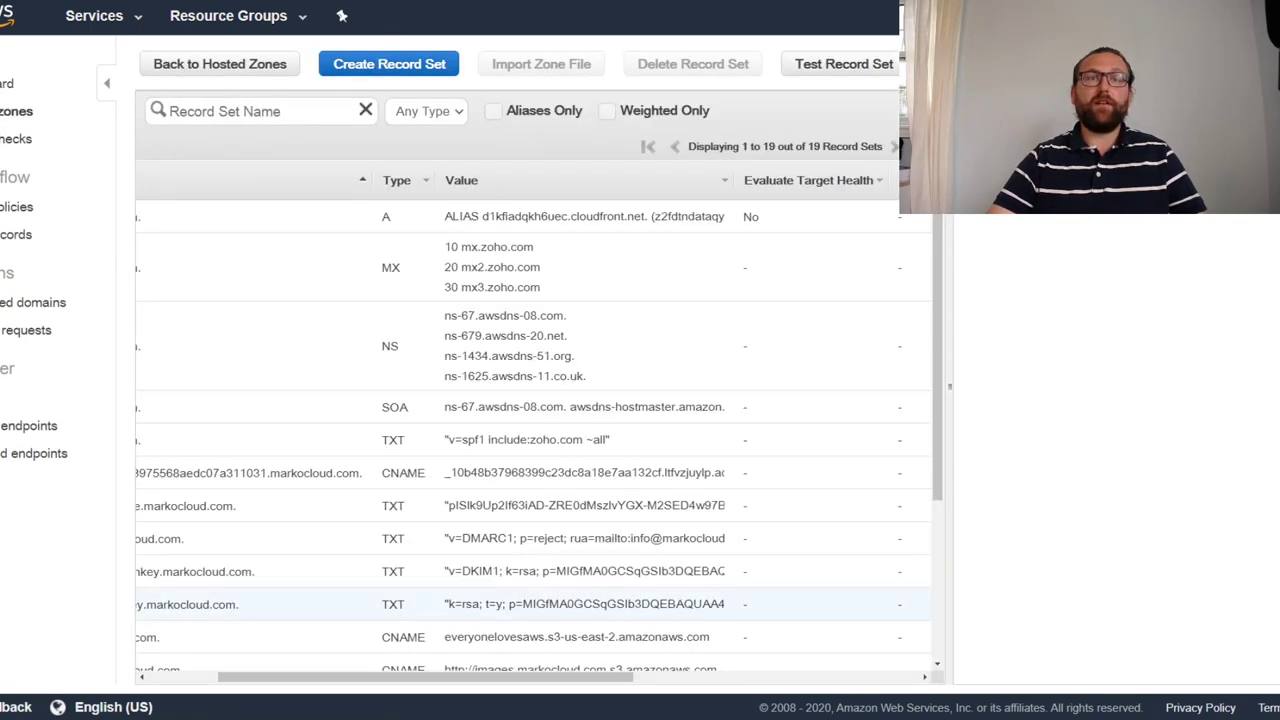
pyautogui.moveTo(430, 678); pyautogui.dragTo(232, 688)
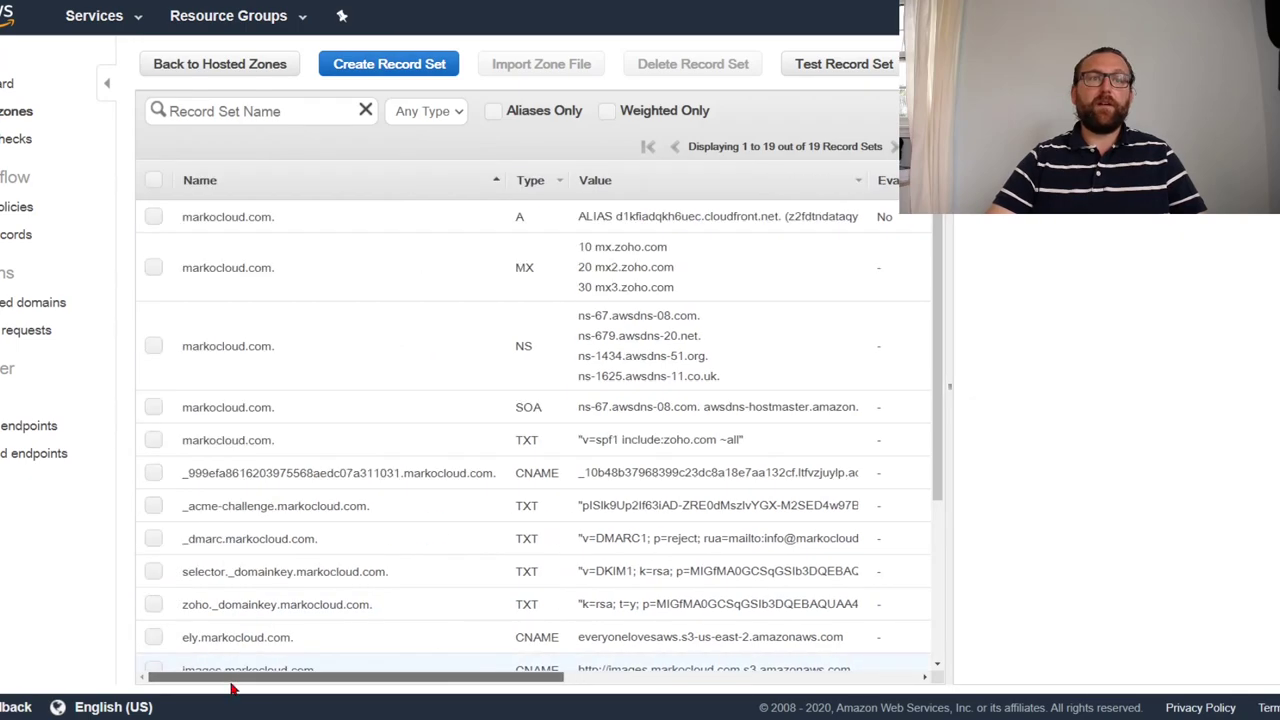
# - Start a new A record set named atria in the markocloud.com zone and enable its alias option
pyautogui.click(389, 63)
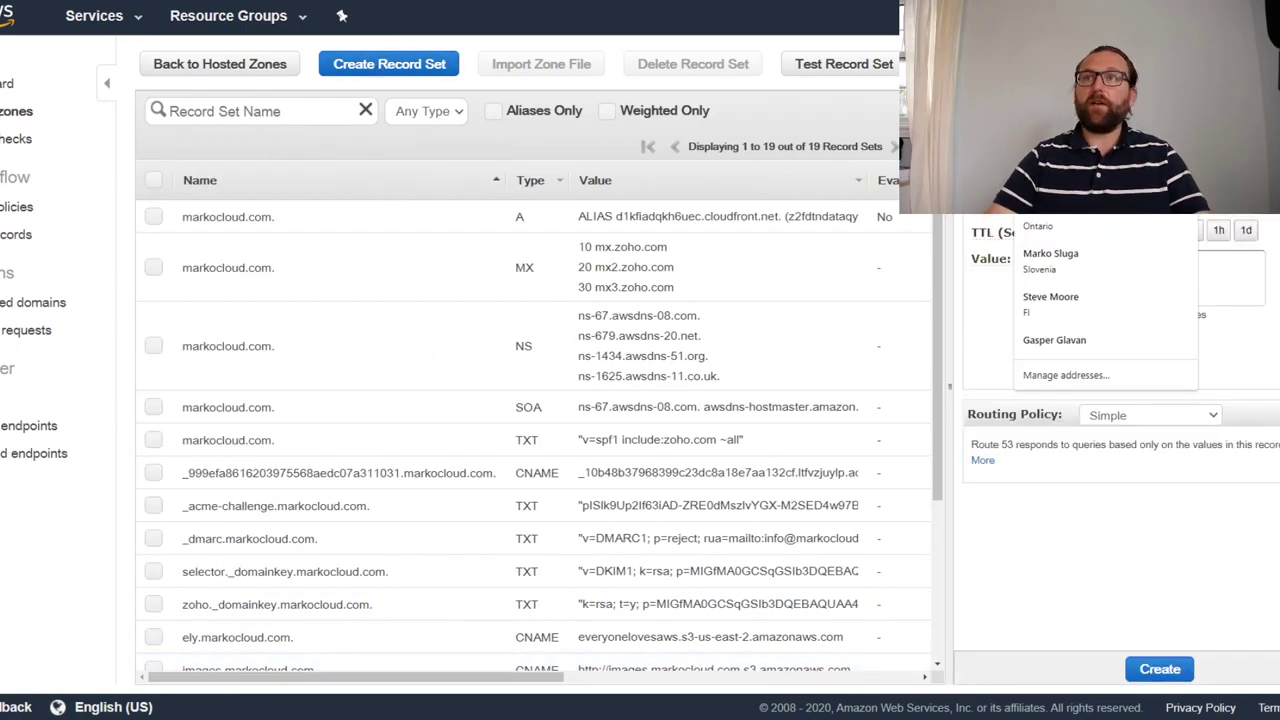
pyautogui.press('Escape')
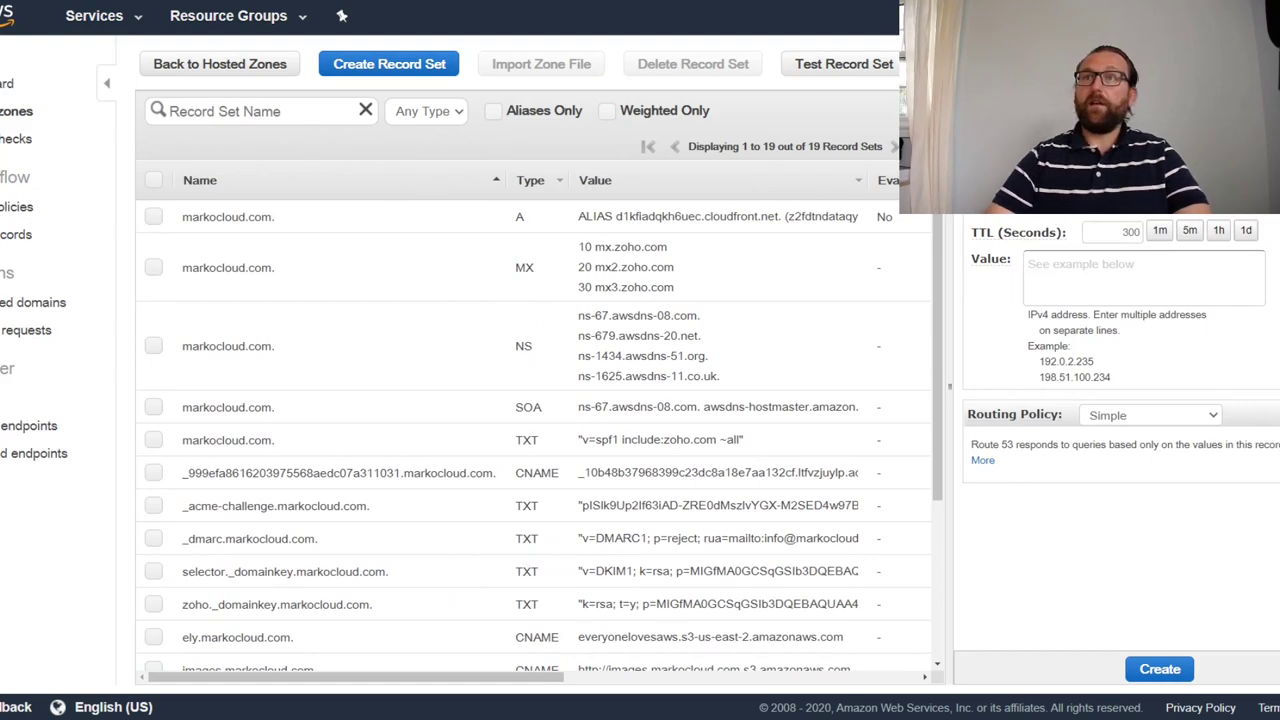
pyautogui.hotkey('alt', 'Down')
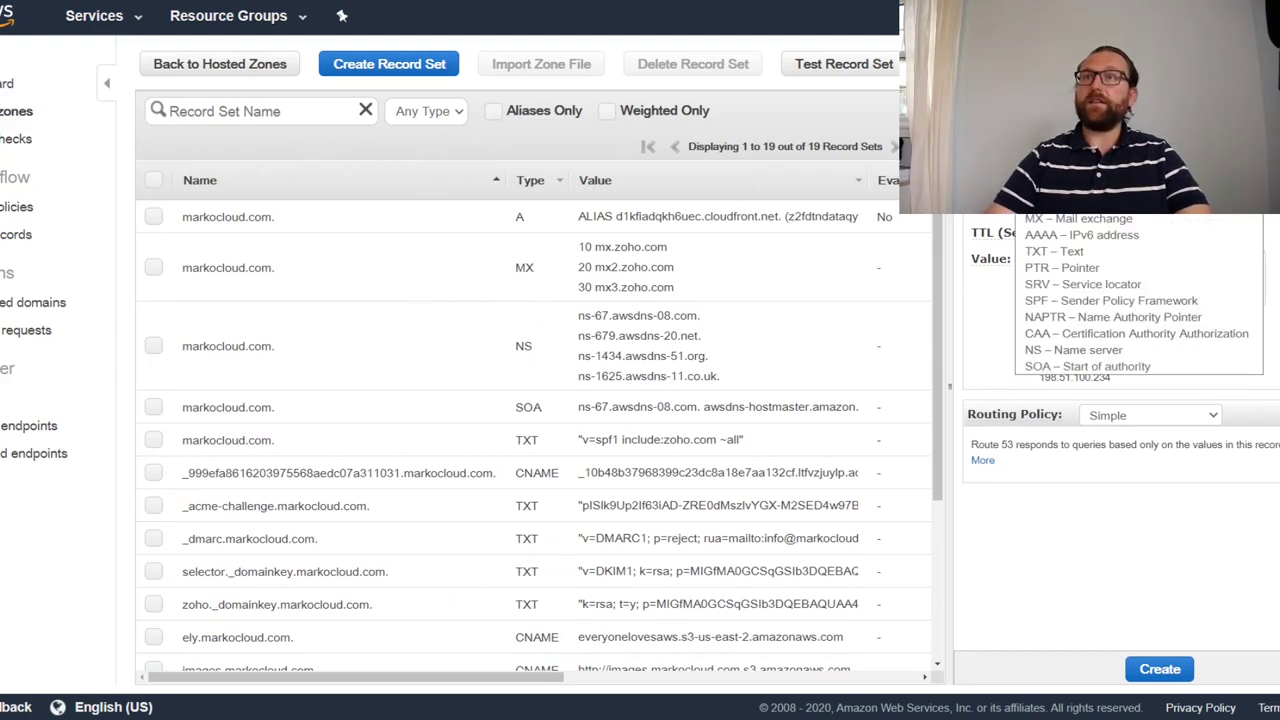
pyautogui.press('Return')
pyautogui.press('Tab')
pyautogui.press('Left')
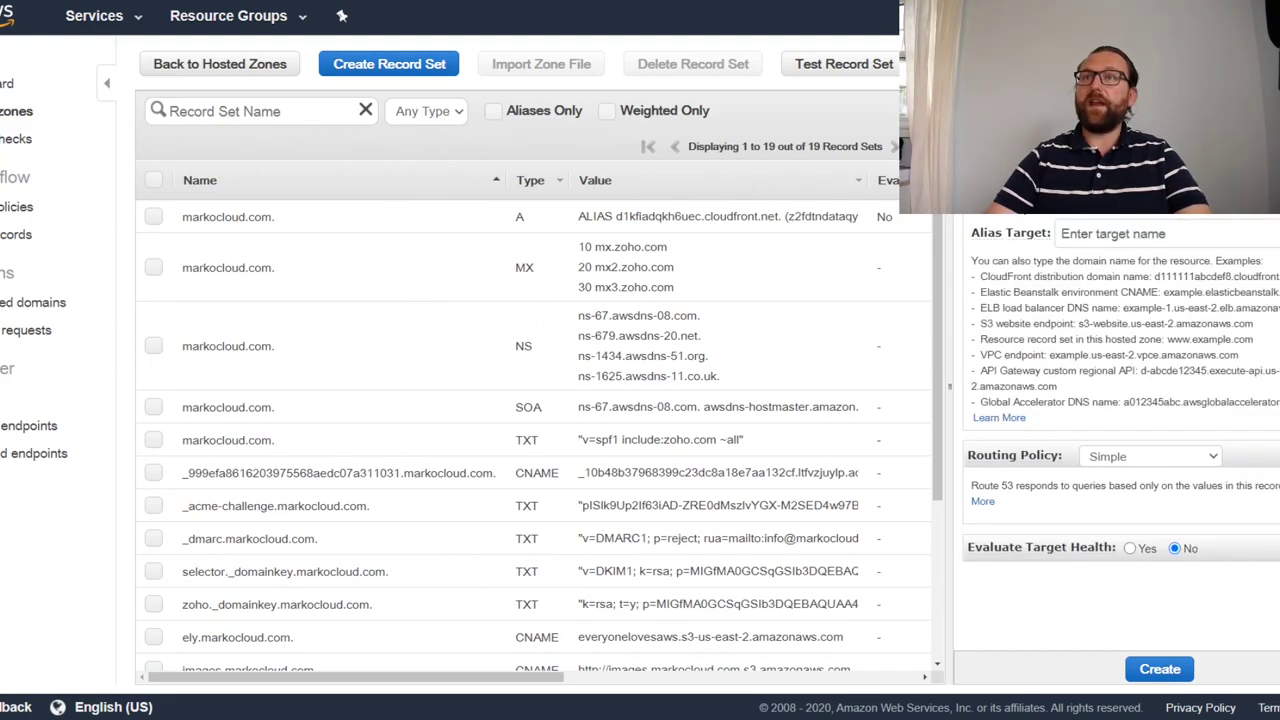
# - Set the alias target to the atria.markocloud.com CloudFront distribution (d2lx2c7v23yf4j.cloudfront.net) with simple routing and create the record set
pyautogui.click(1166, 232)
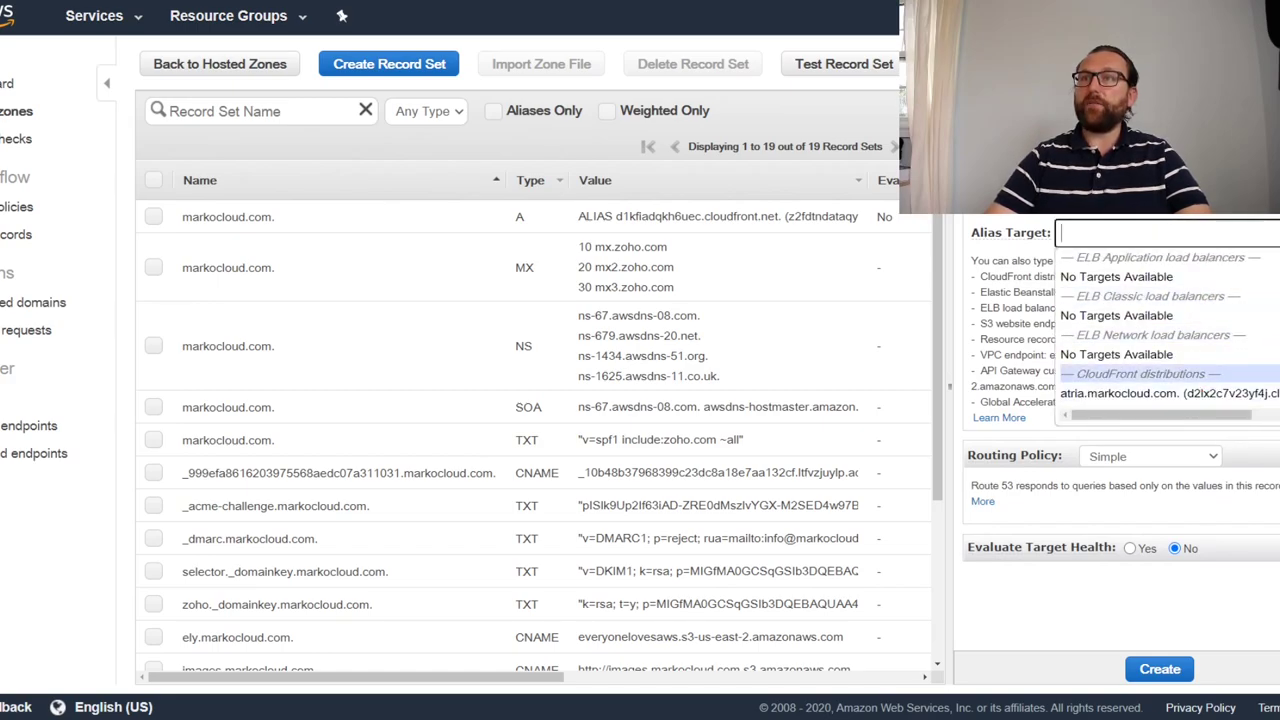
pyautogui.click(1192, 372)
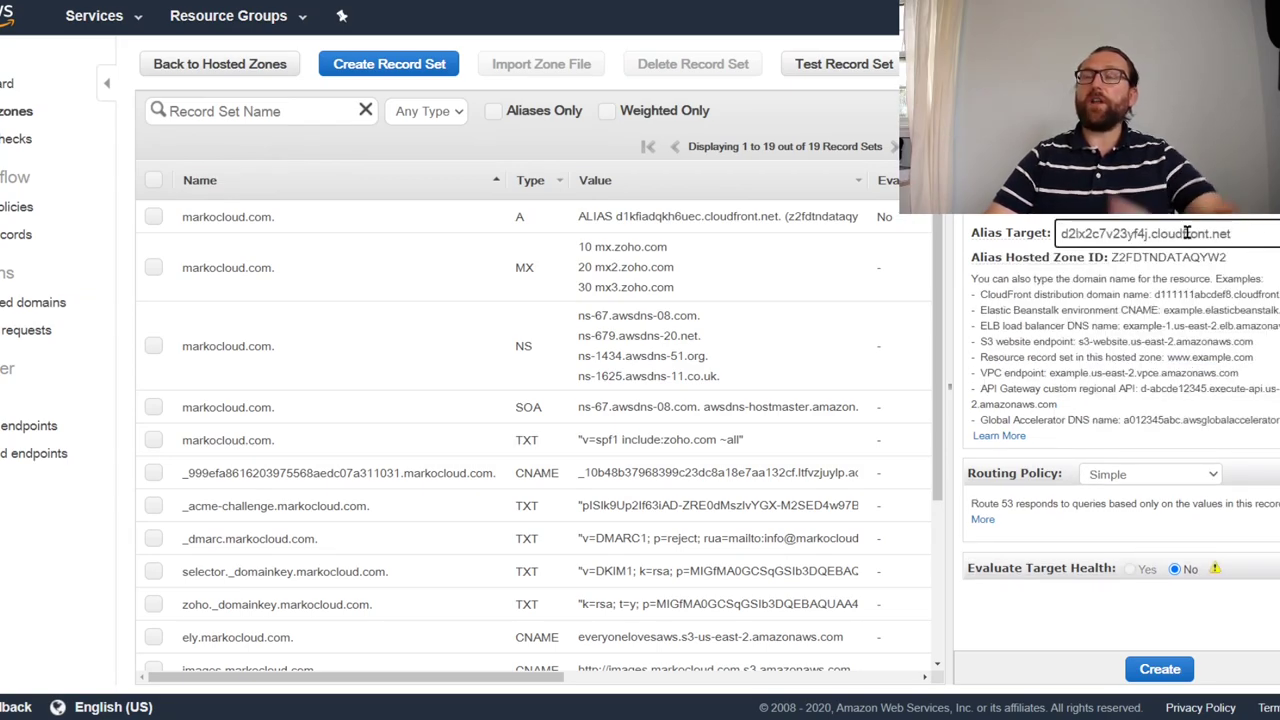
pyautogui.moveTo(1062, 233); pyautogui.dragTo(1262, 238)
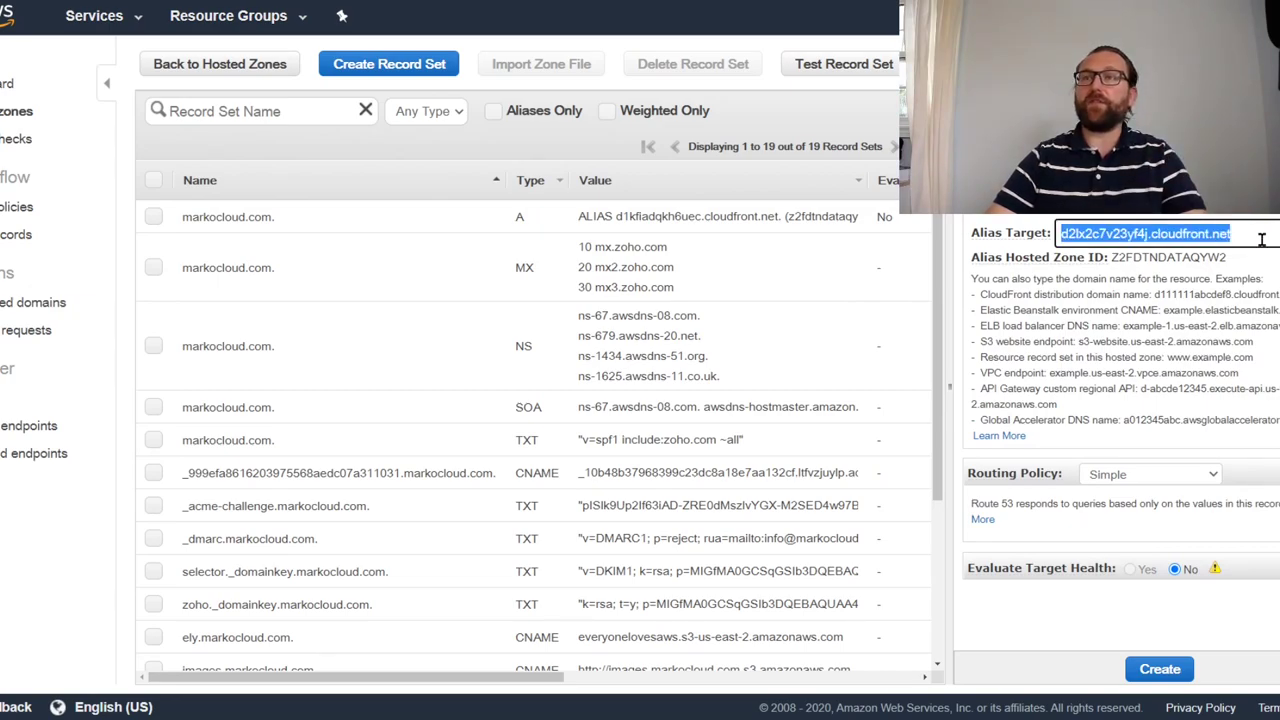
pyautogui.press('BackSpace')
pyautogui.scroll(-3, 1080, 320)
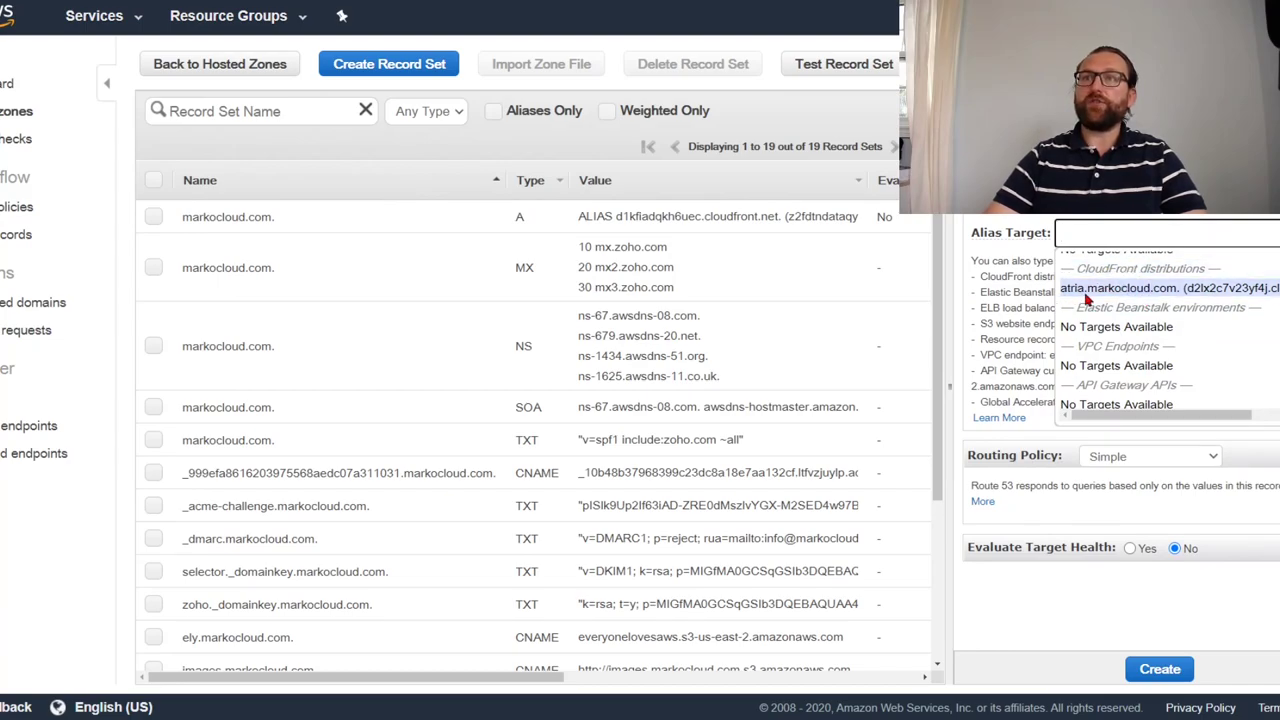
pyautogui.click(1185, 289)
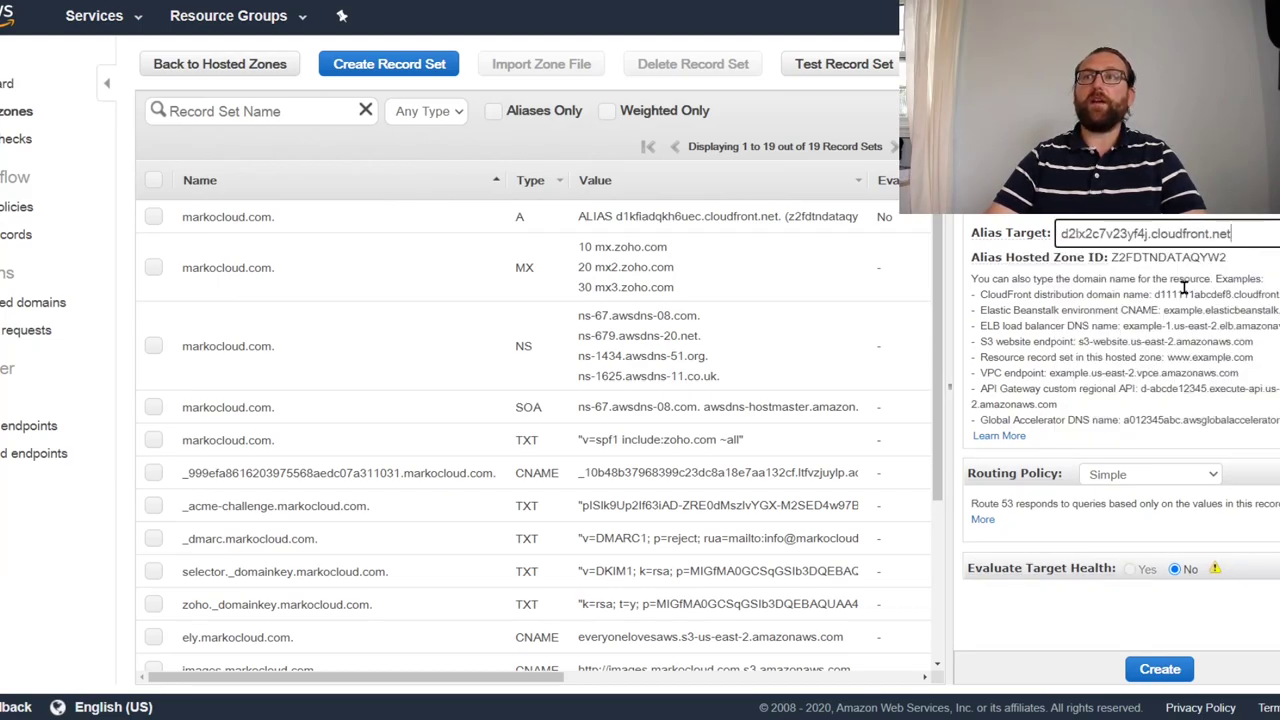
pyautogui.click(1160, 670)
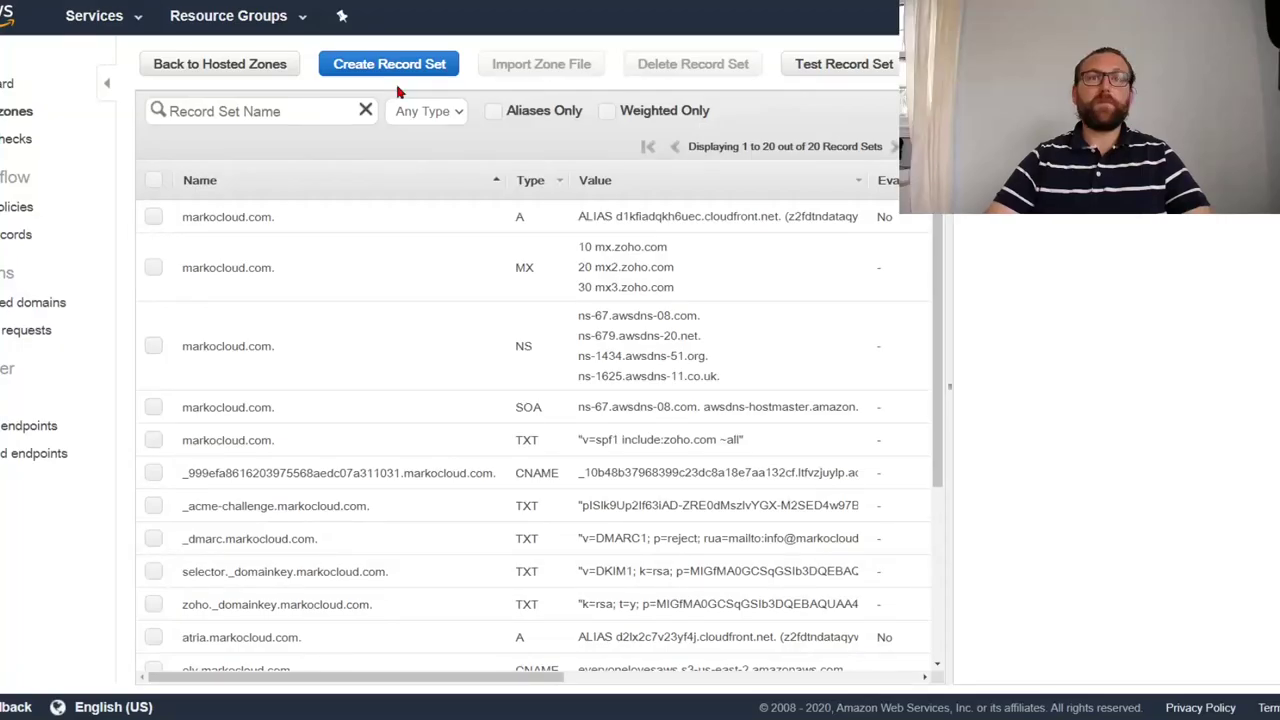
# - Examine the demobucket-atria bucket policy in S3, comparing its public principal with the CloudFront origin access identity principal
pyautogui.click(685, 321)
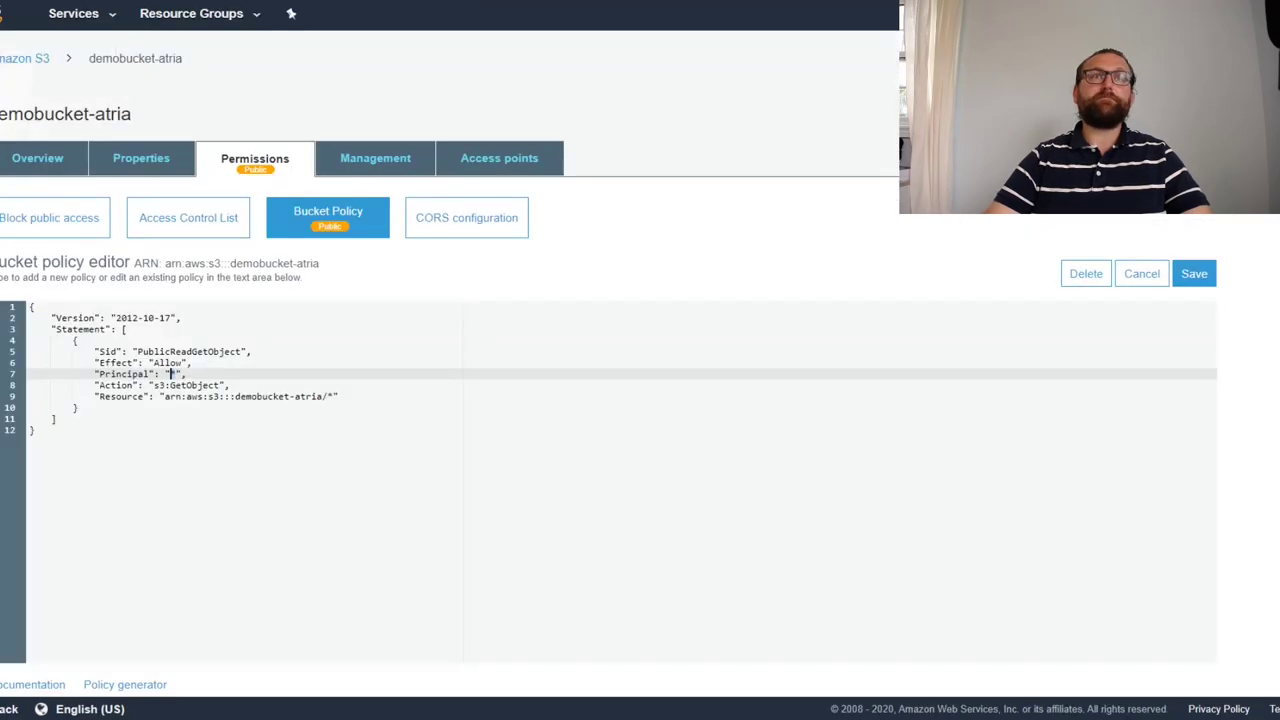
pyautogui.hotkey('shift', 'Right')
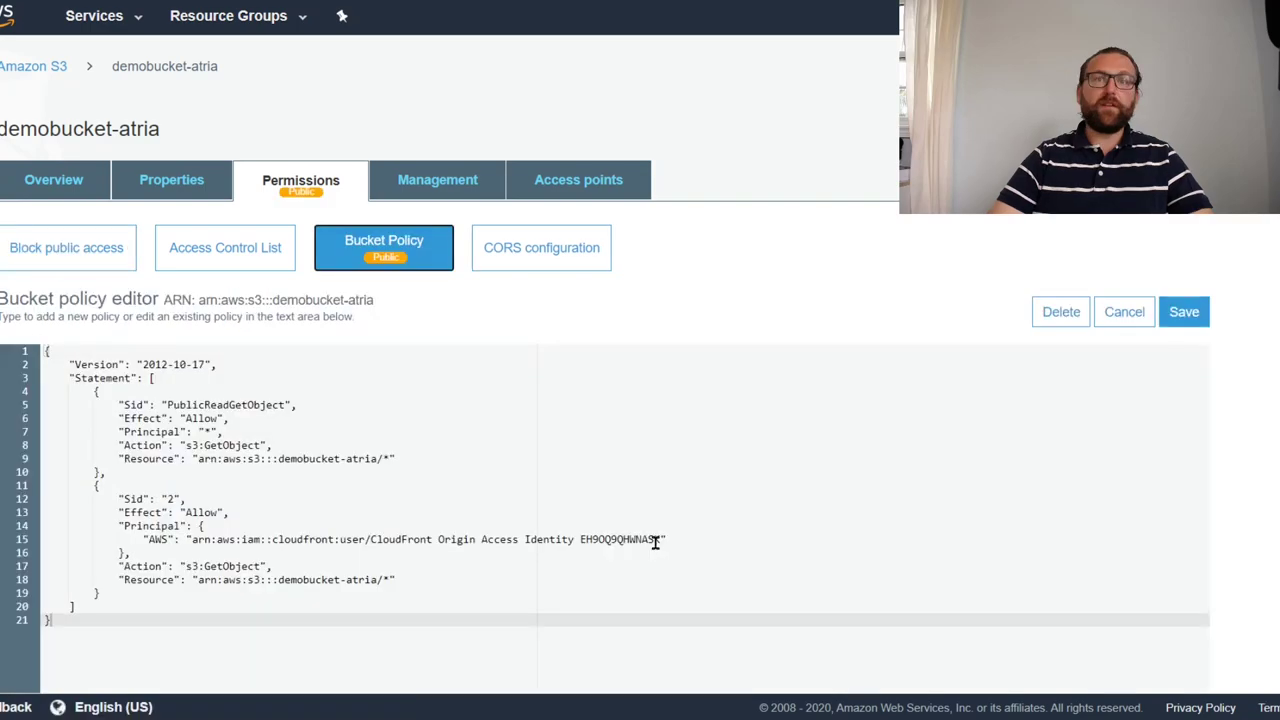
pyautogui.moveTo(662, 539); pyautogui.dragTo(143, 539)
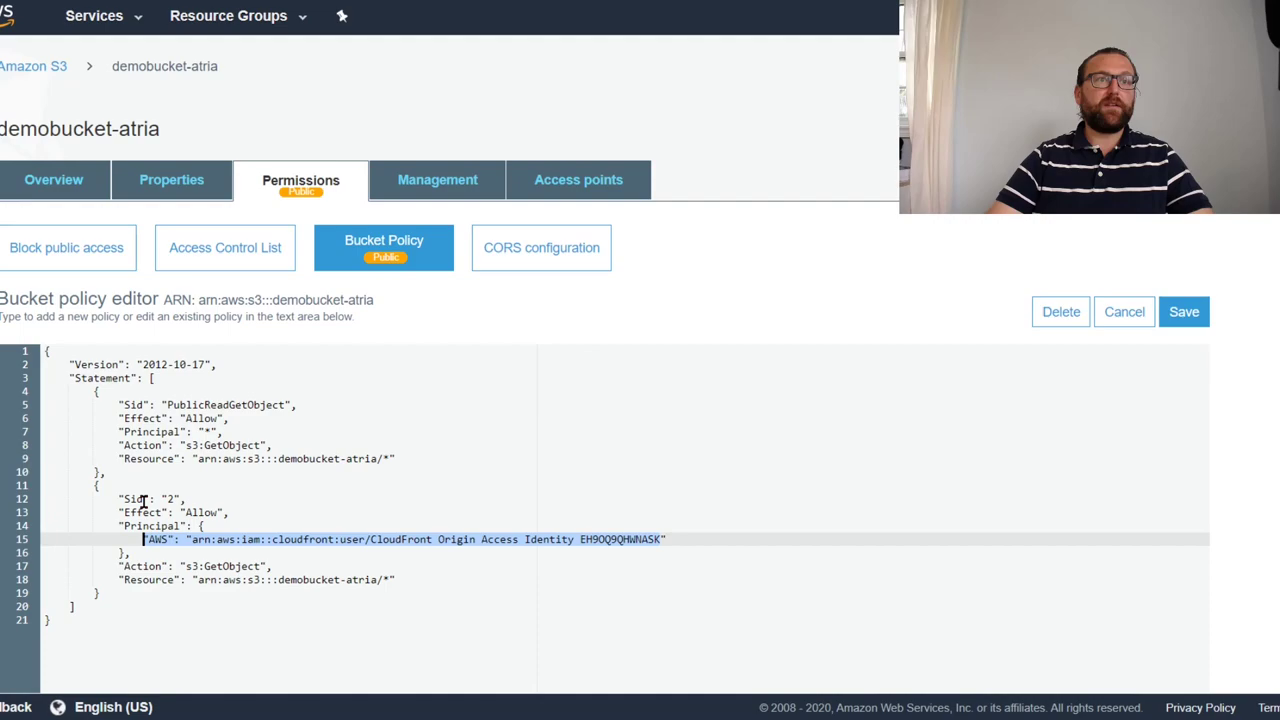
pyautogui.click(165, 471)
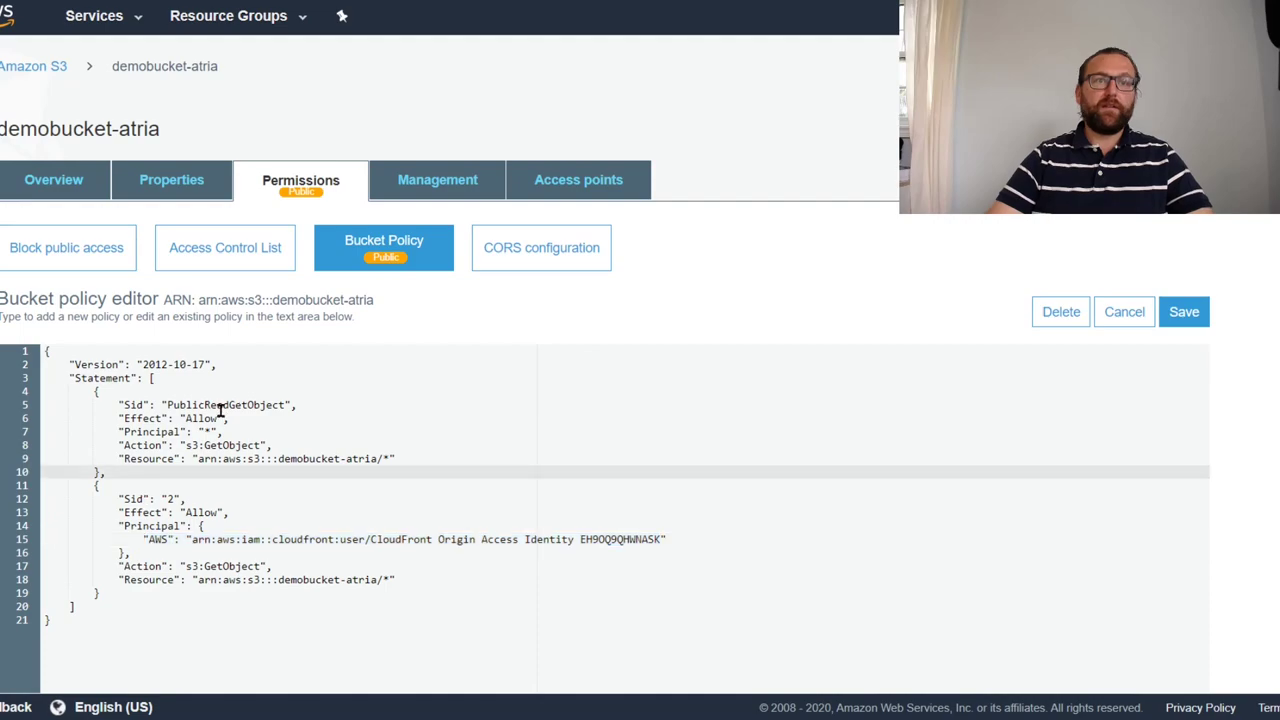
pyautogui.moveTo(118, 525); pyautogui.dragTo(365, 549)
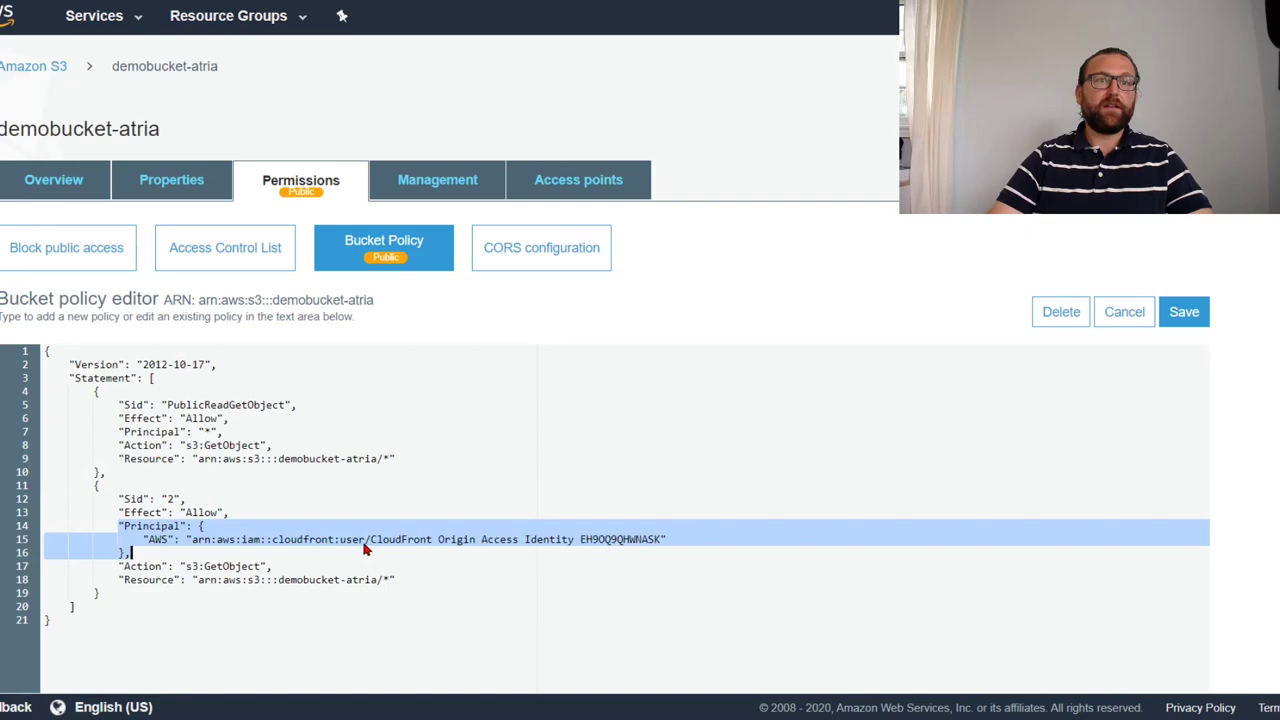
pyautogui.click(482, 456)
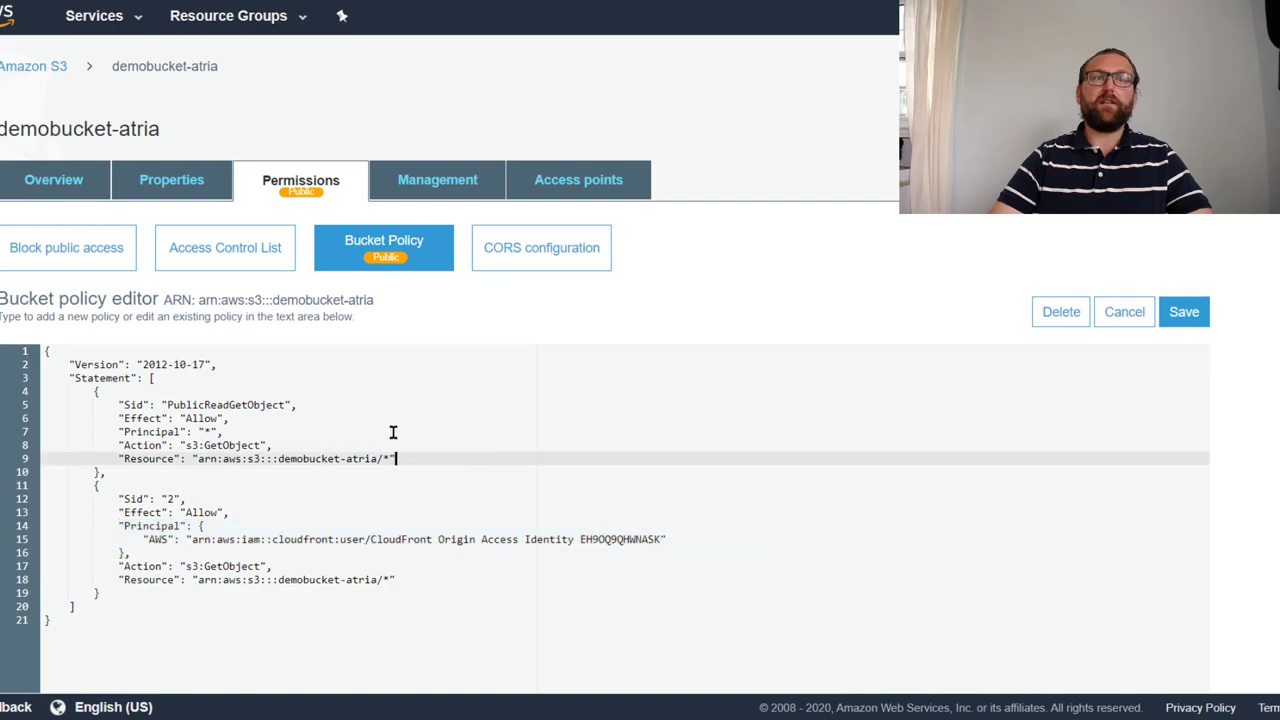
# - Remove the PublicReadGetObject statement and its leftover blank line from the demobucket-atria bucket policy and save the policy
pyautogui.moveTo(105, 472); pyautogui.dragTo(44, 391)
pyautogui.press('BackSpace')
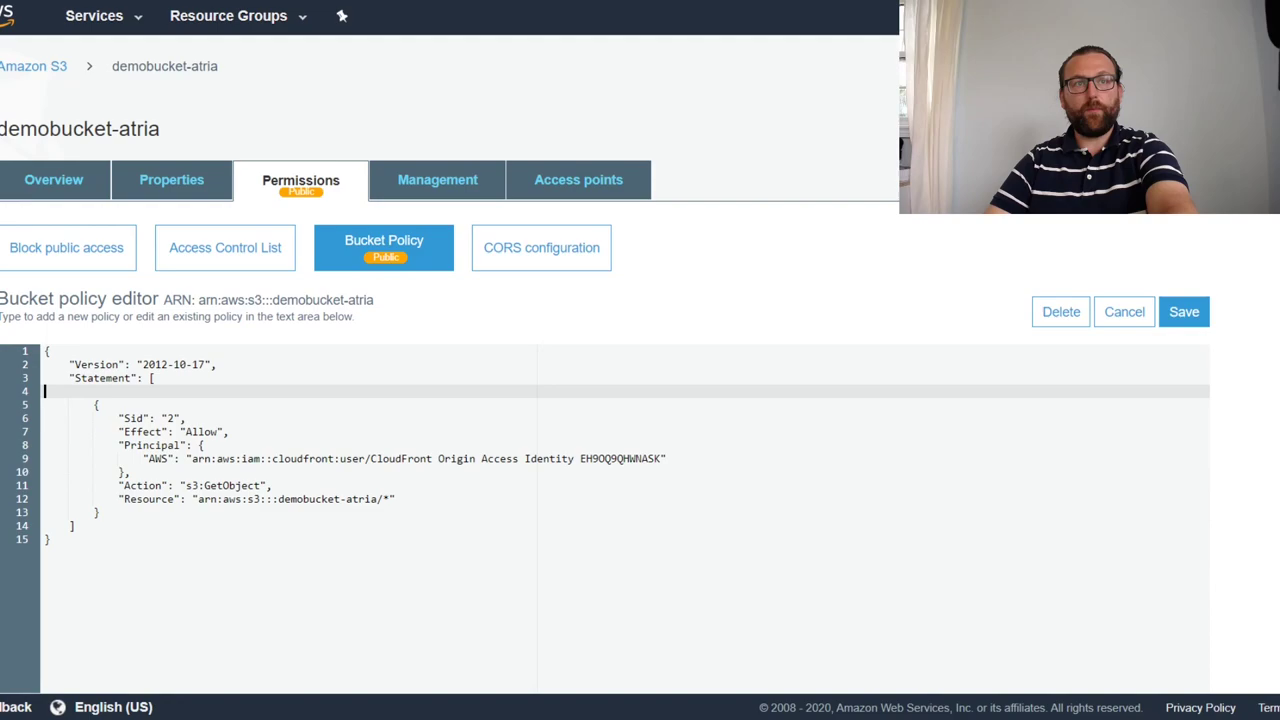
pyautogui.press('BackSpace')
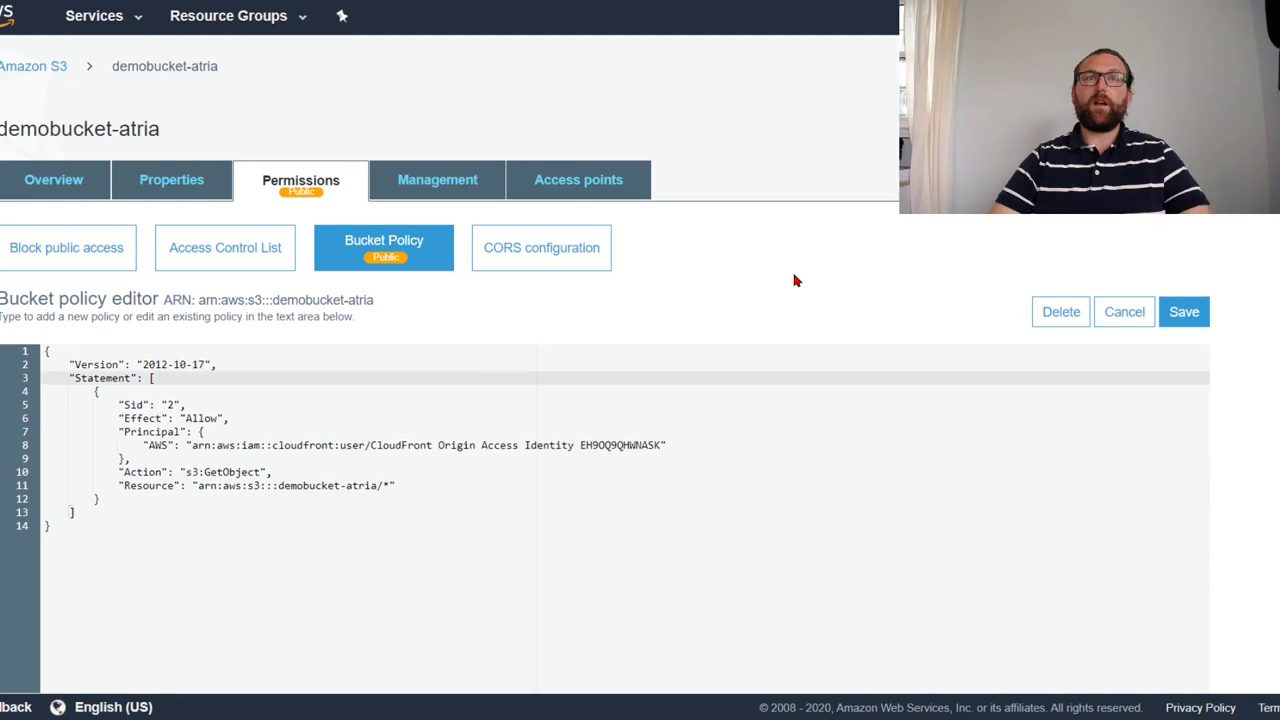
pyautogui.click(1190, 313)
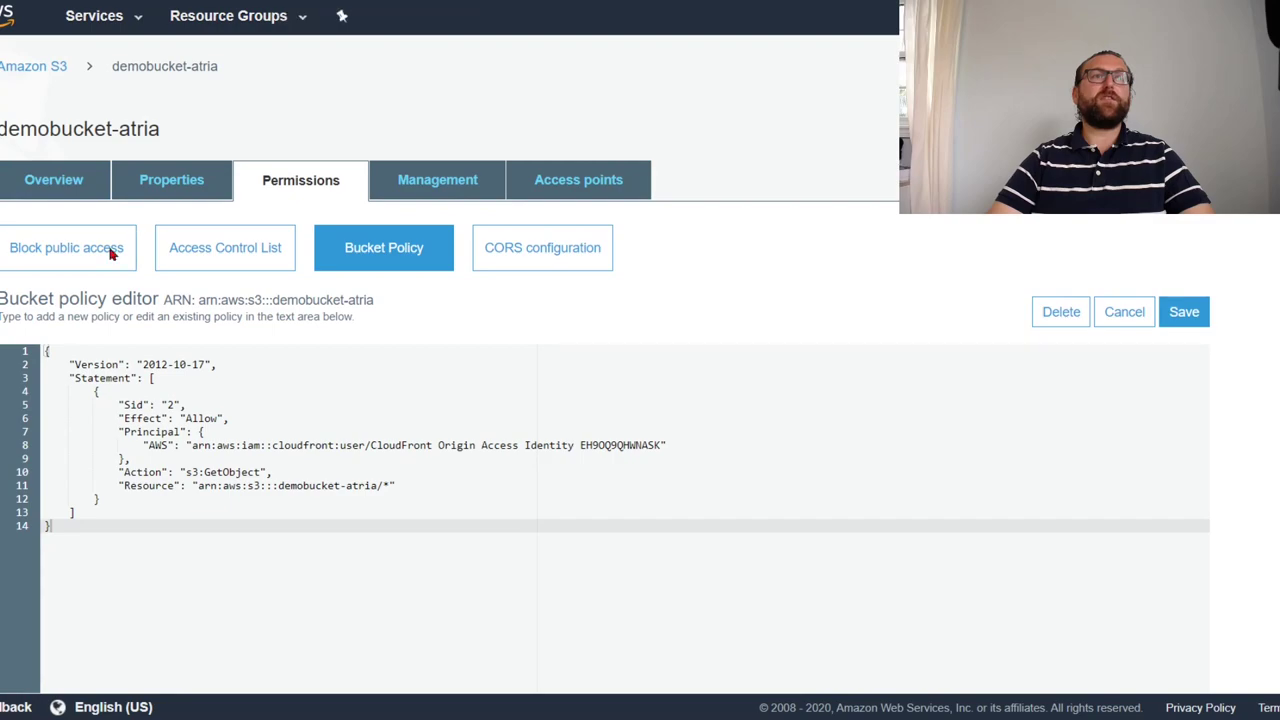
# - Turn on Block all public access for demobucket-atria, confirm the change and reopen the bucket policy
pyautogui.click(79, 257)
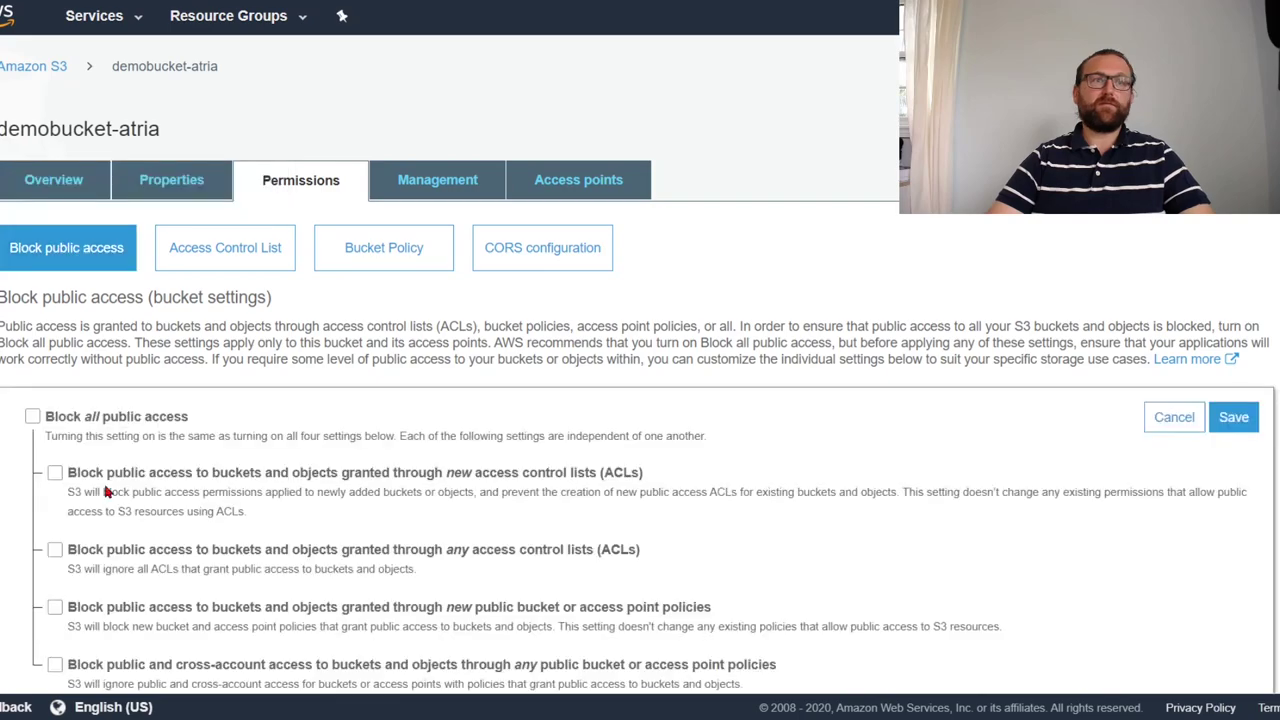
pyautogui.click(32, 416)
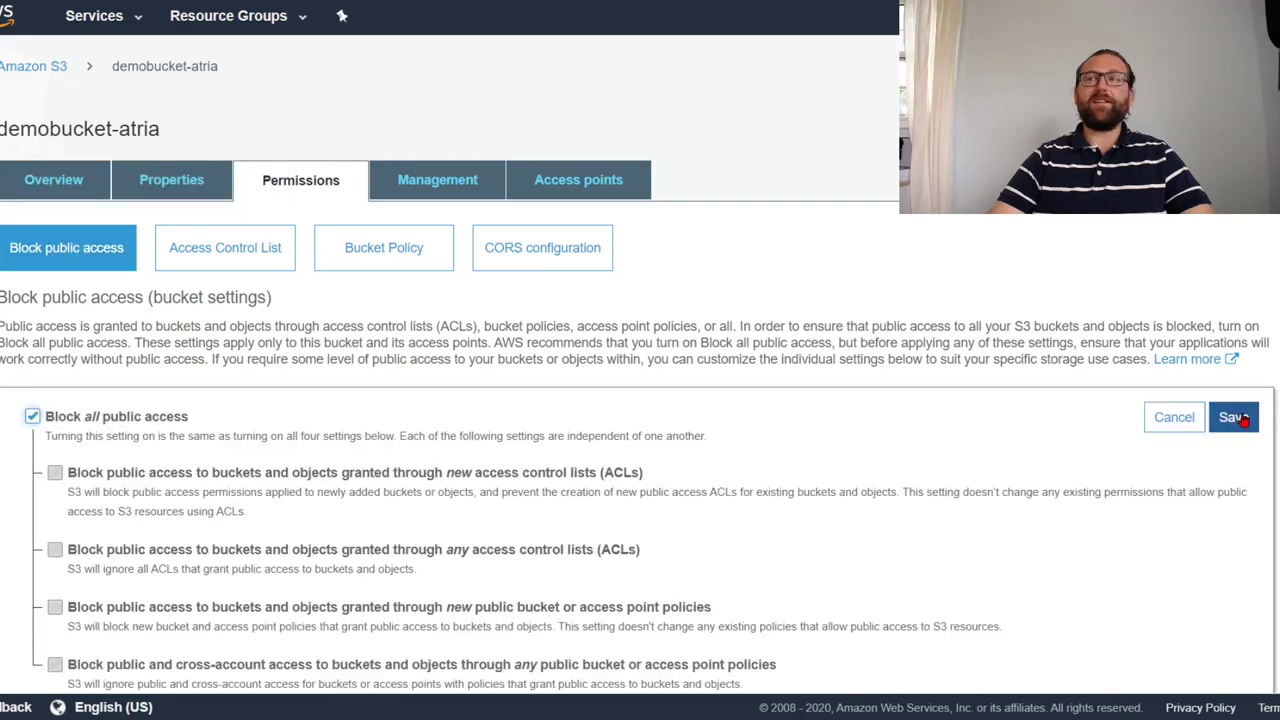
pyautogui.click(1236, 418)
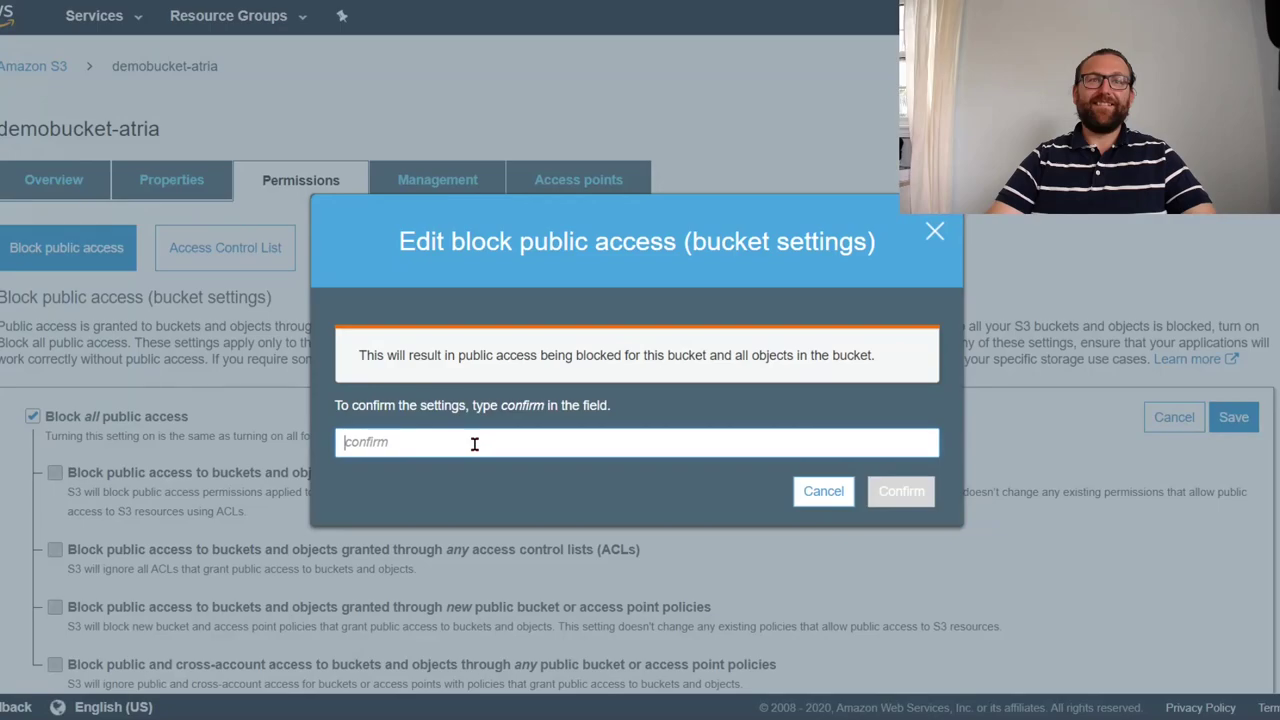
pyautogui.write('confirm')
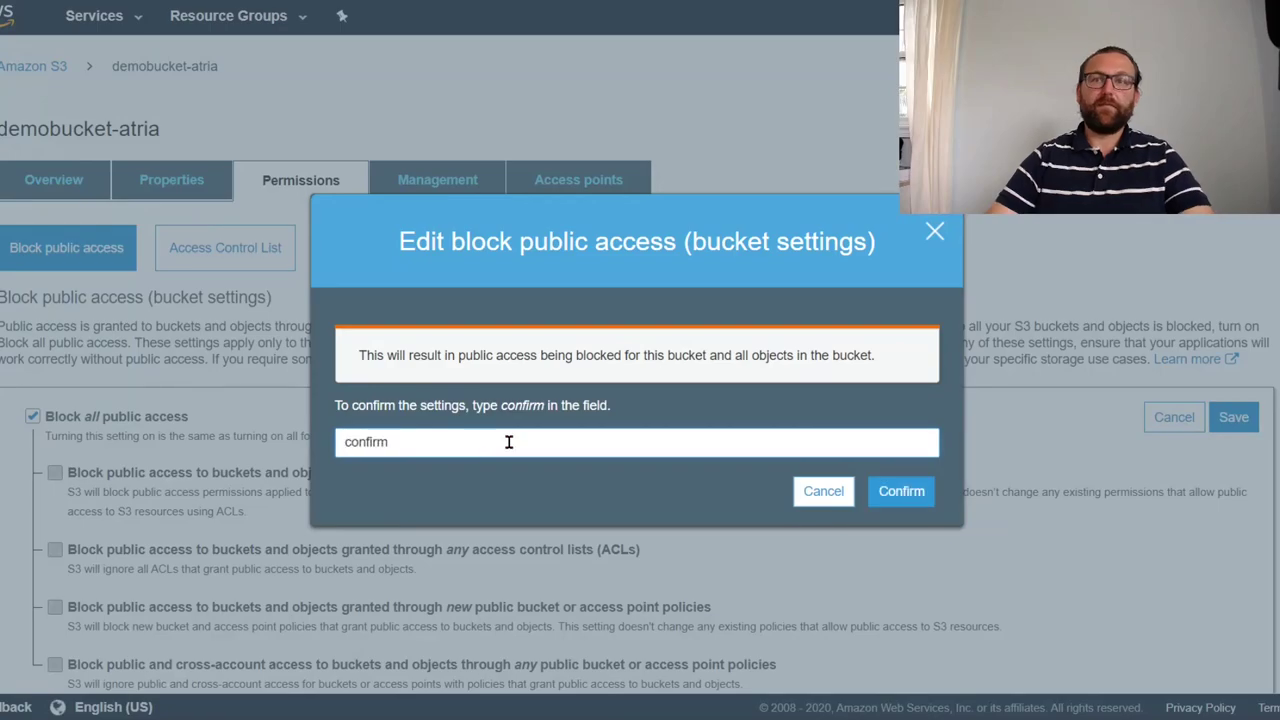
pyautogui.click(916, 493)
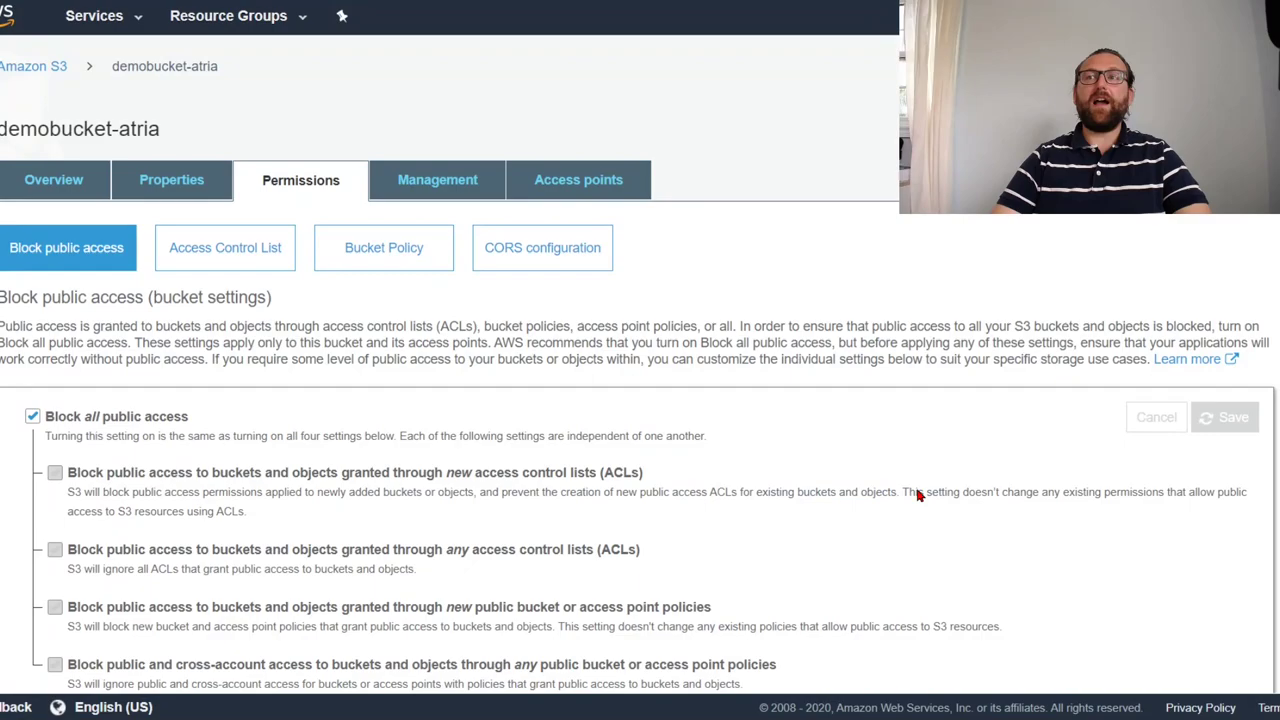
pyautogui.click(398, 241)
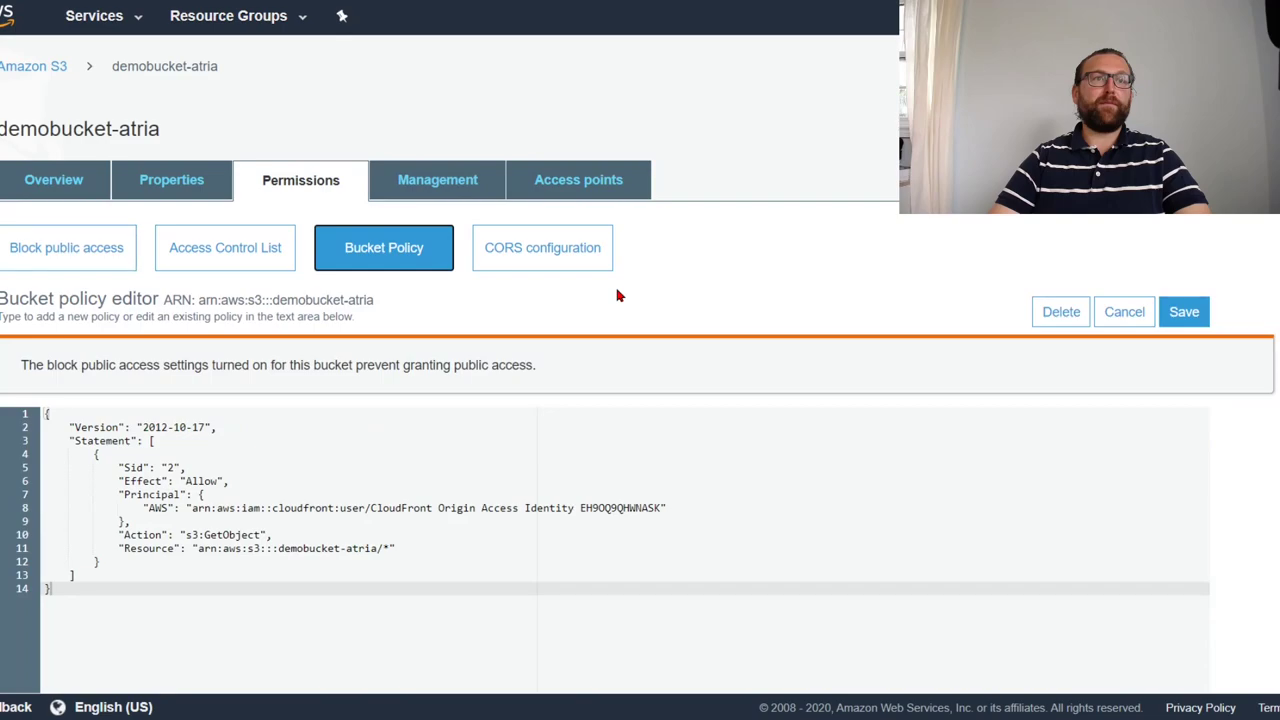
# - Check the website page in the neighbouring browser tab against the demobucket-atria bucket policy
pyautogui.hotkey('ctrl', 'Tab')
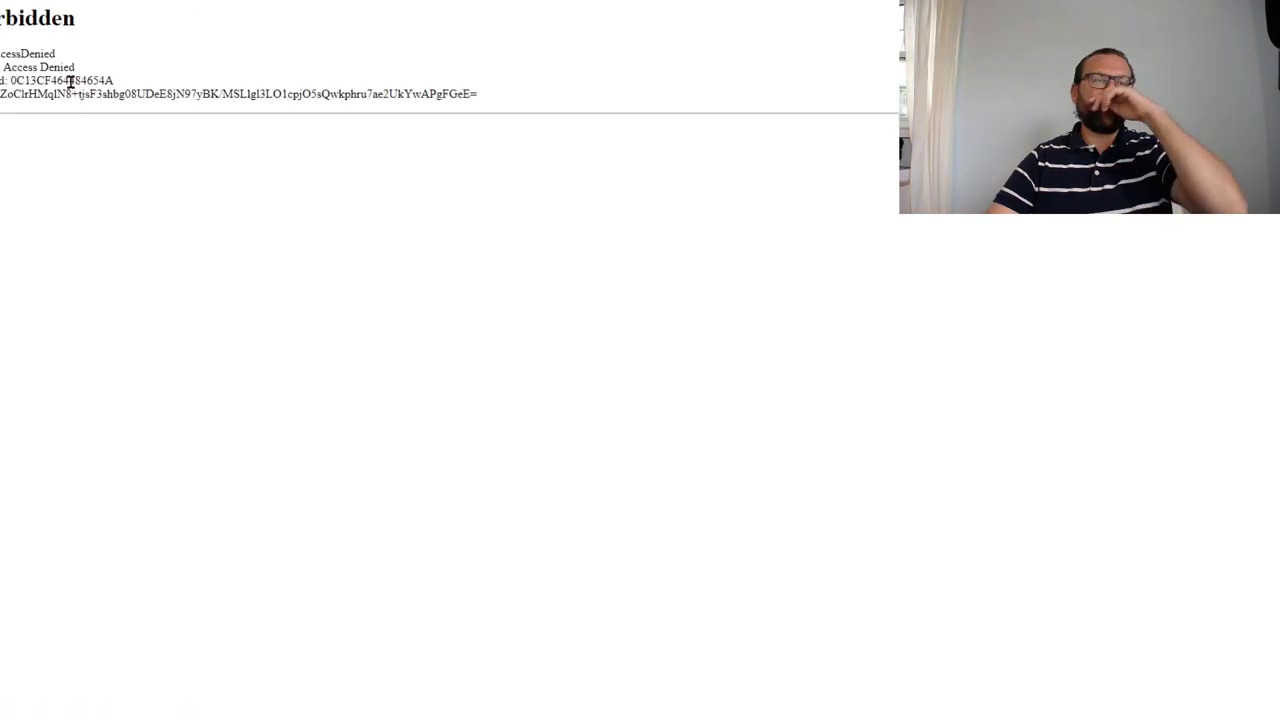
pyautogui.hotkey('ctrl', 'shift', 'Tab')
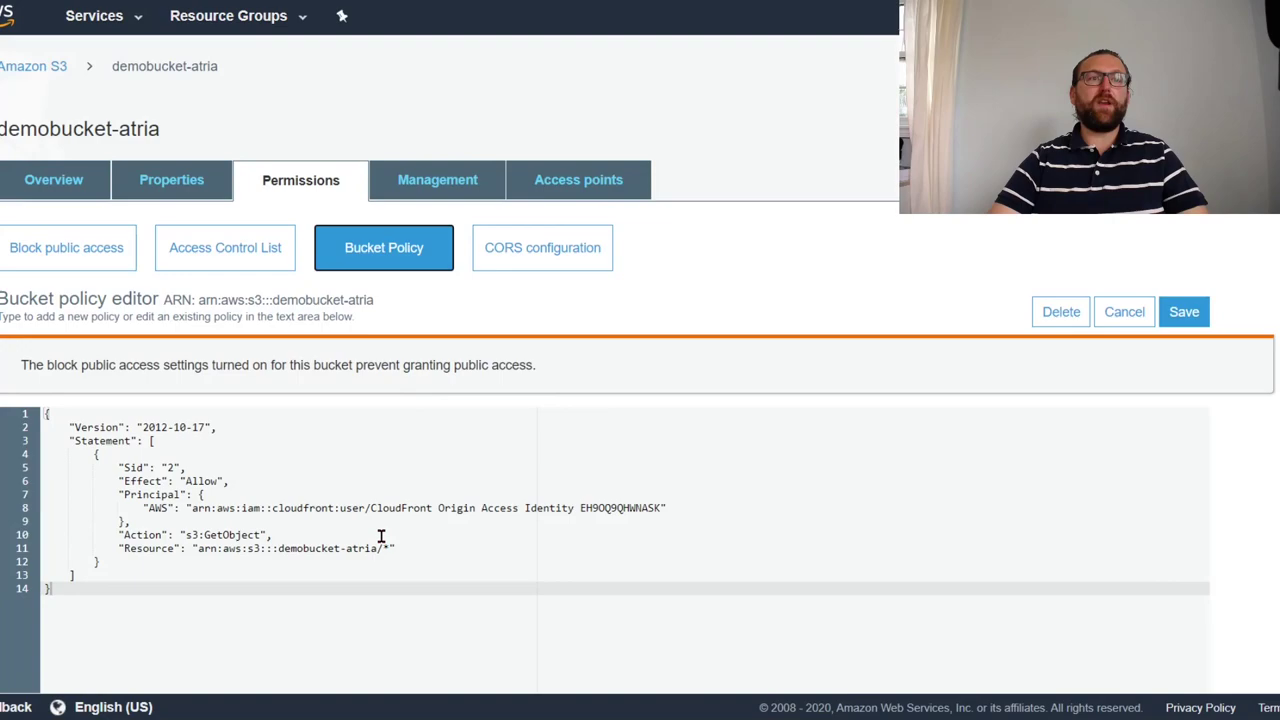
pyautogui.hotkey('ctrl', 'Tab')
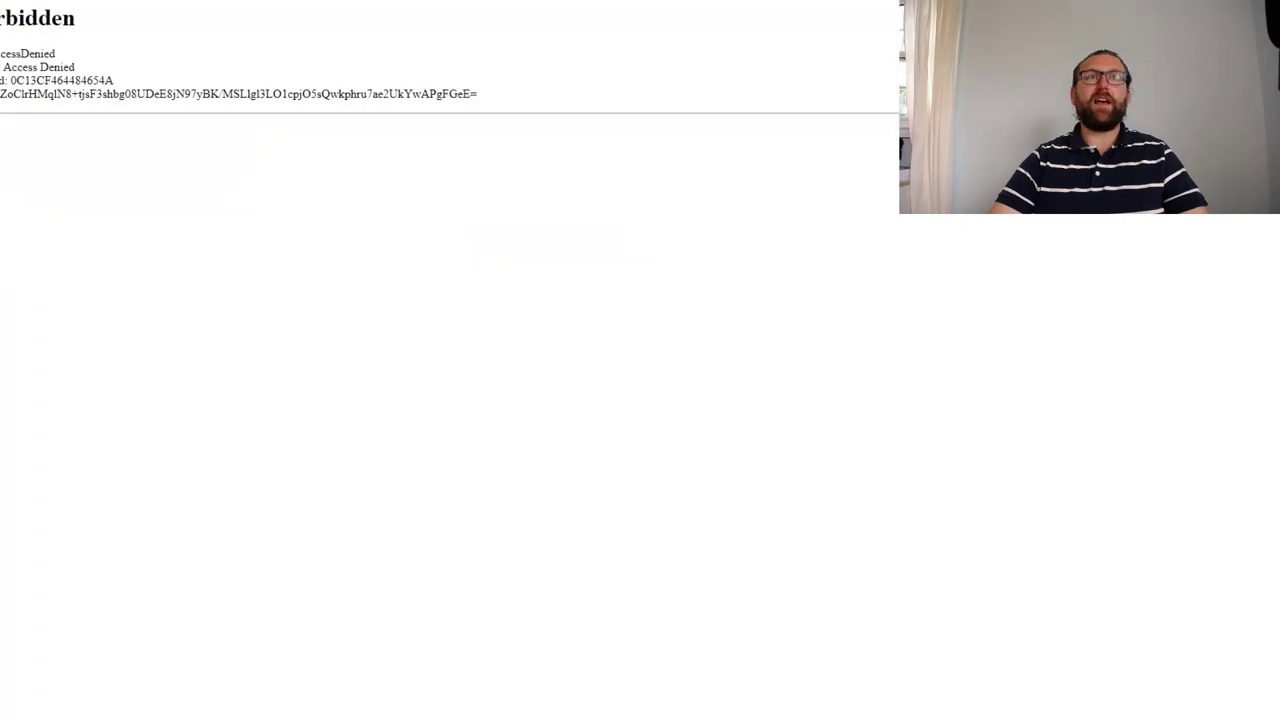
pyautogui.hotkey('ctrl', 'shift', 'Tab')
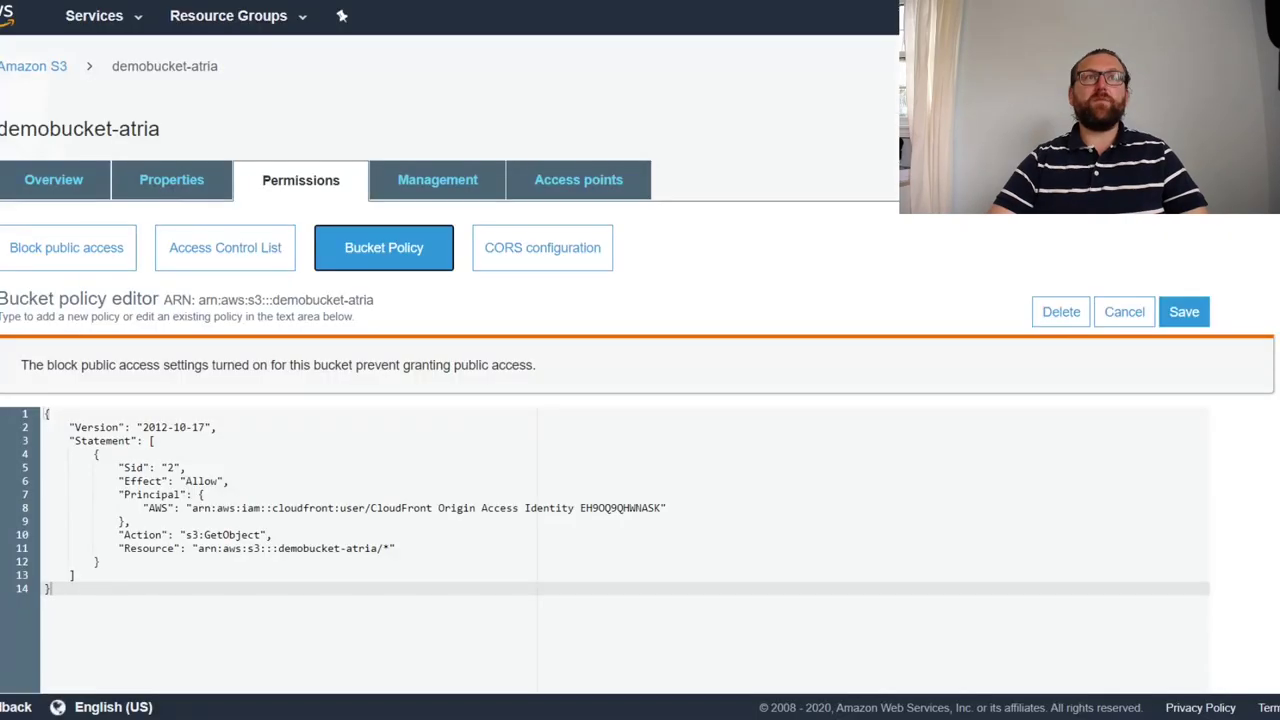
# - Open the demobucket-atria distribution's settings in CloudFront, copy its domain name and test that address in a new browser tab
pyautogui.hotkey('ctrl', 'shift', 'Tab')
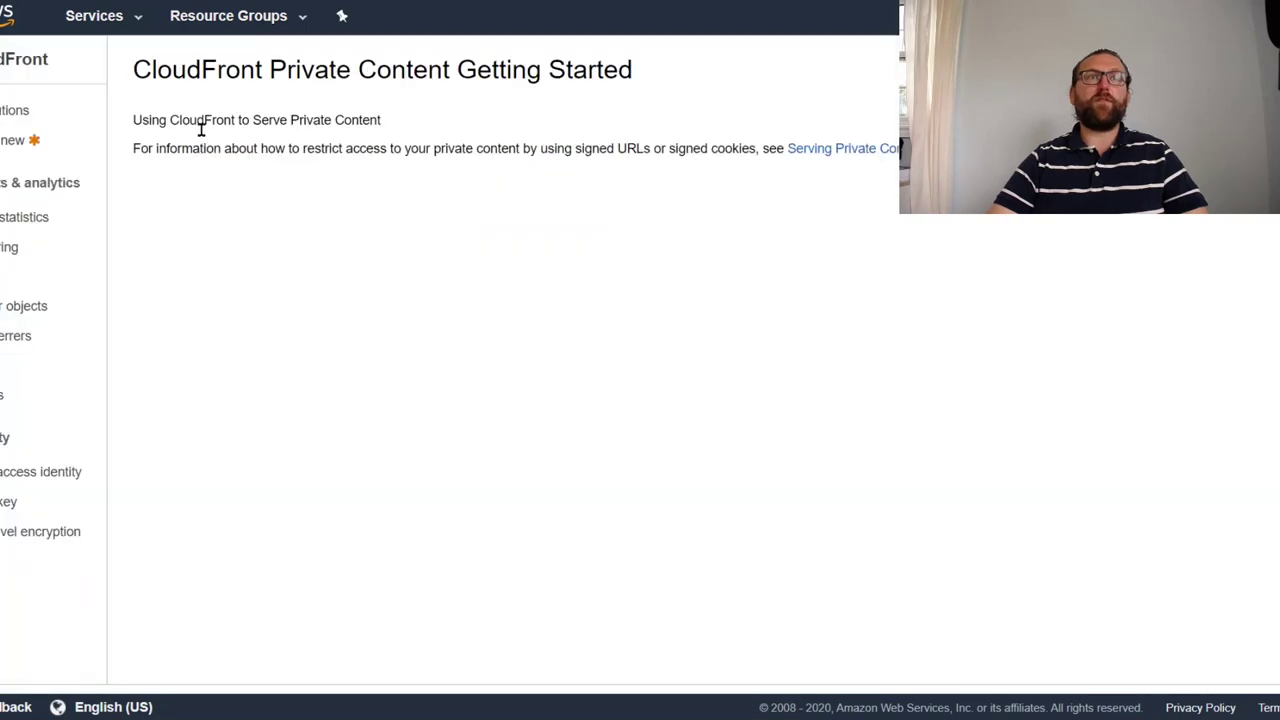
pyautogui.hotkey('alt', 'Left')
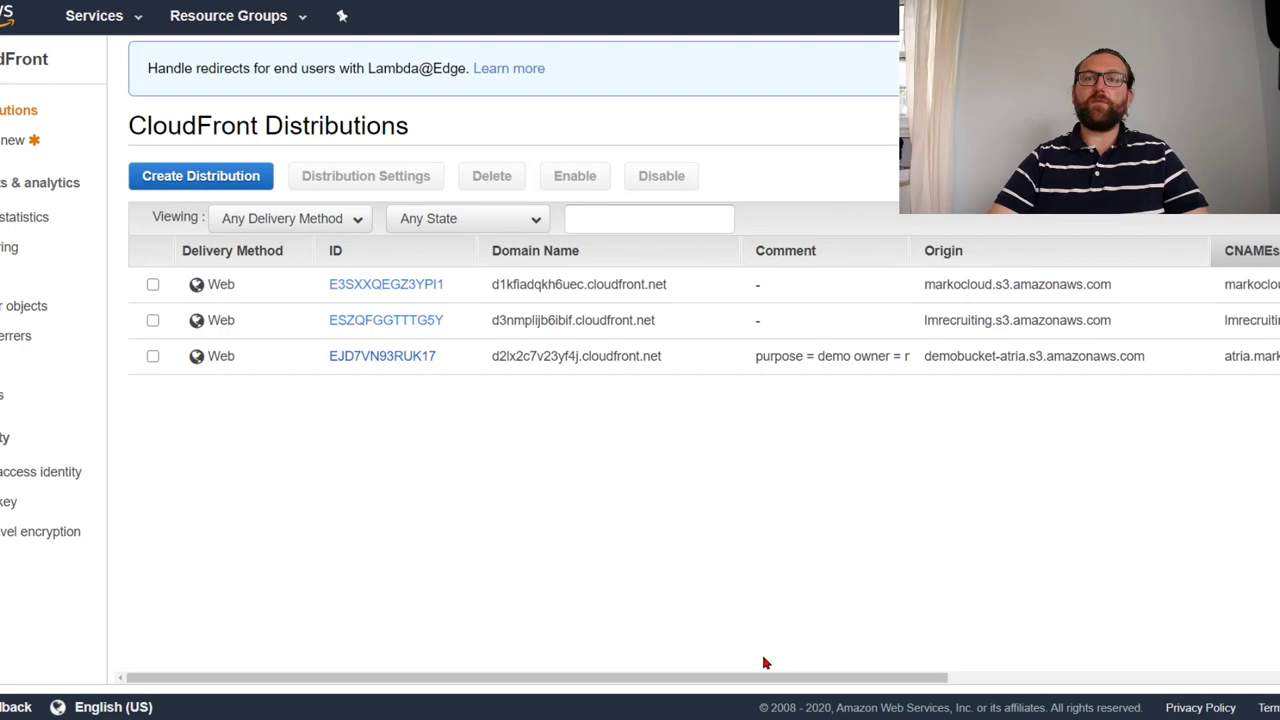
pyautogui.click(378, 357)
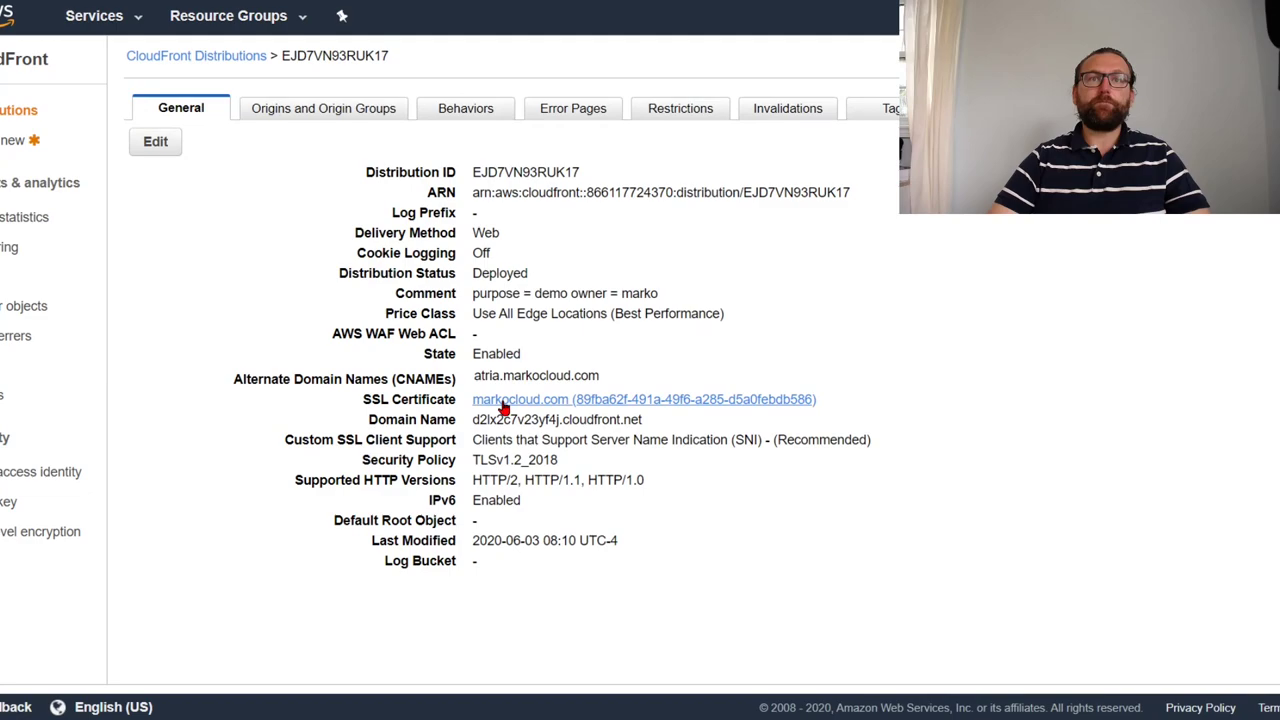
pyautogui.tripleClick(658, 425)
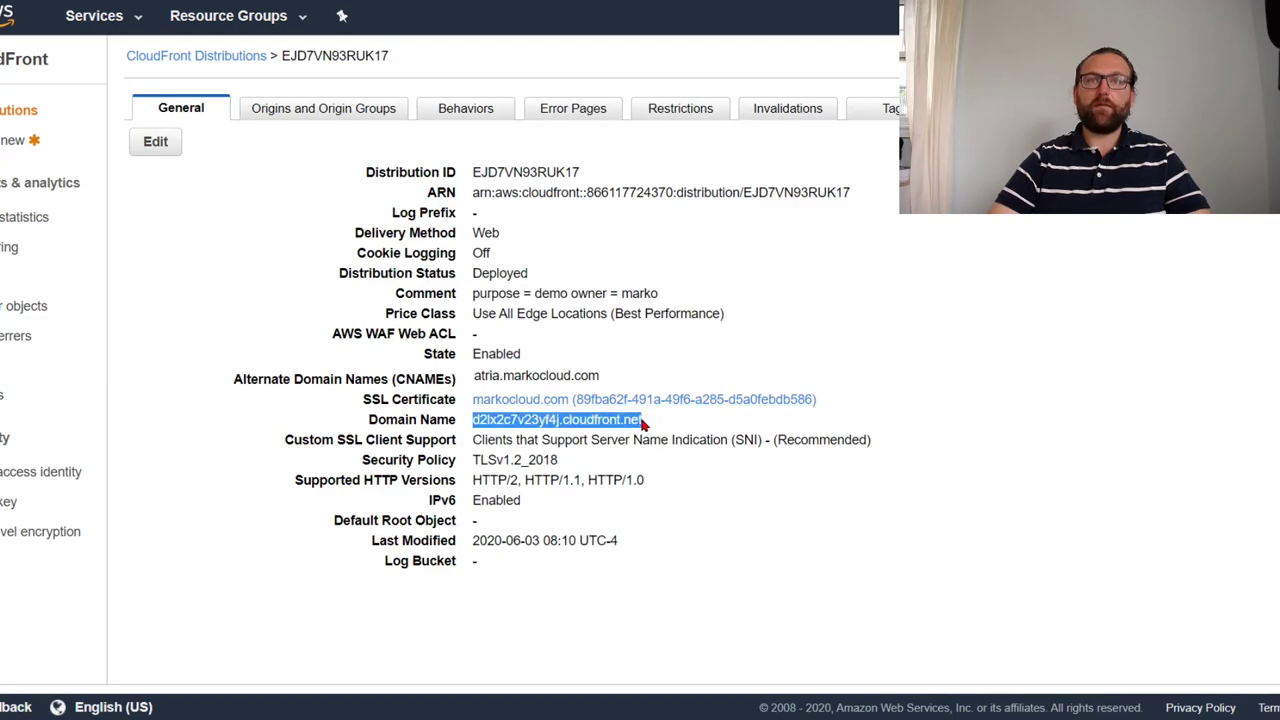
pyautogui.rightClick(646, 425)
pyautogui.click(658, 429)
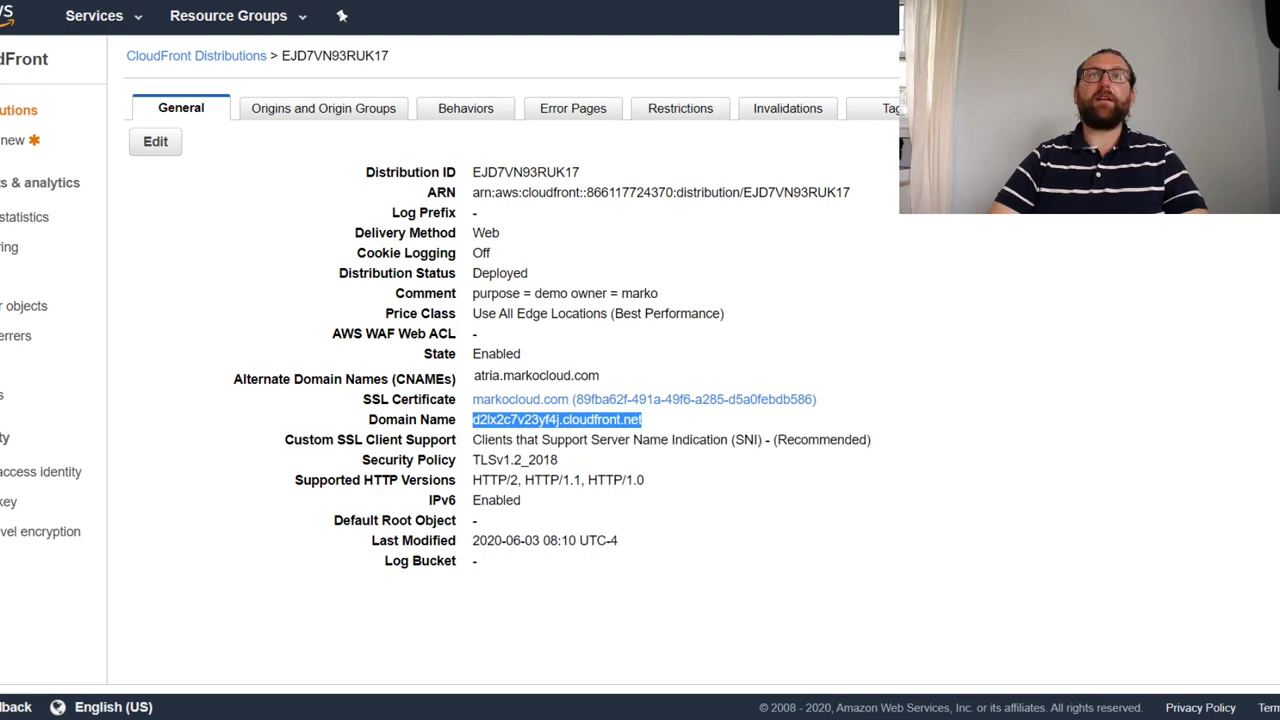
pyautogui.hotkey('ctrl', 't')
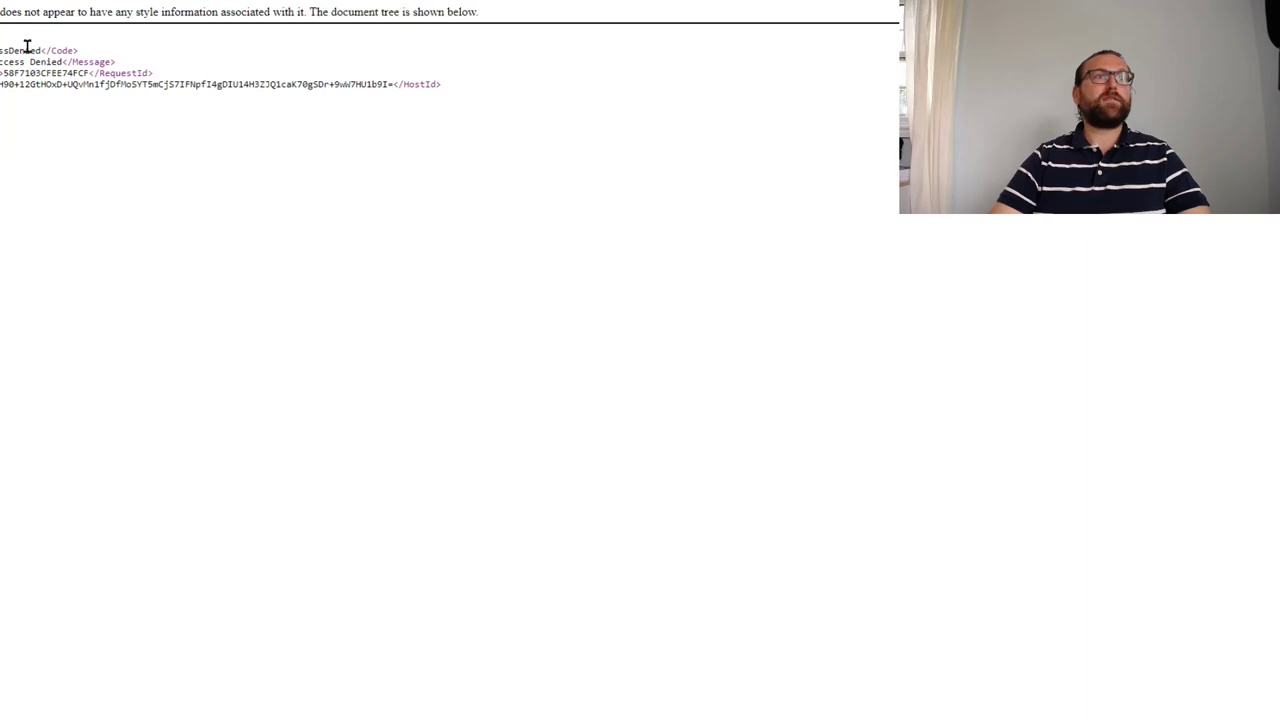
pyautogui.press('F5')
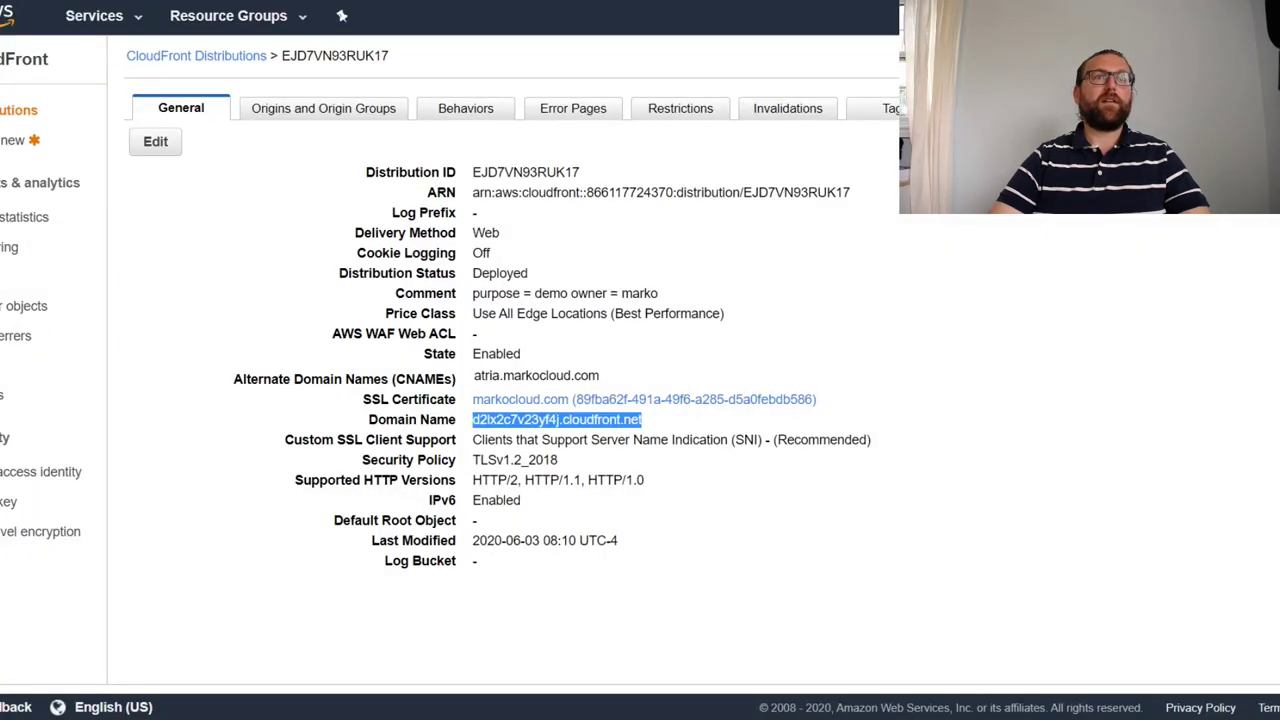
pyautogui.rightClick(524, 420)
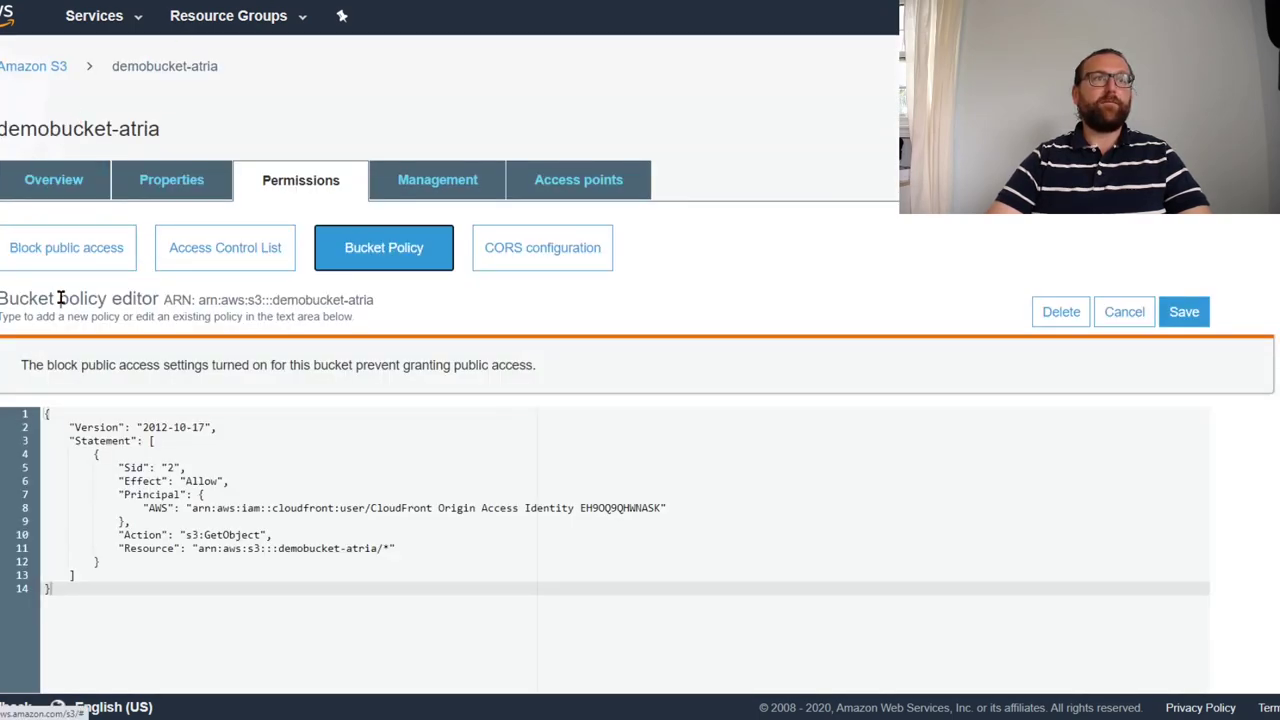
# - Turn off Block all public access for demobucket-atria, save the setting and confirm the change
pyautogui.click(63, 249)
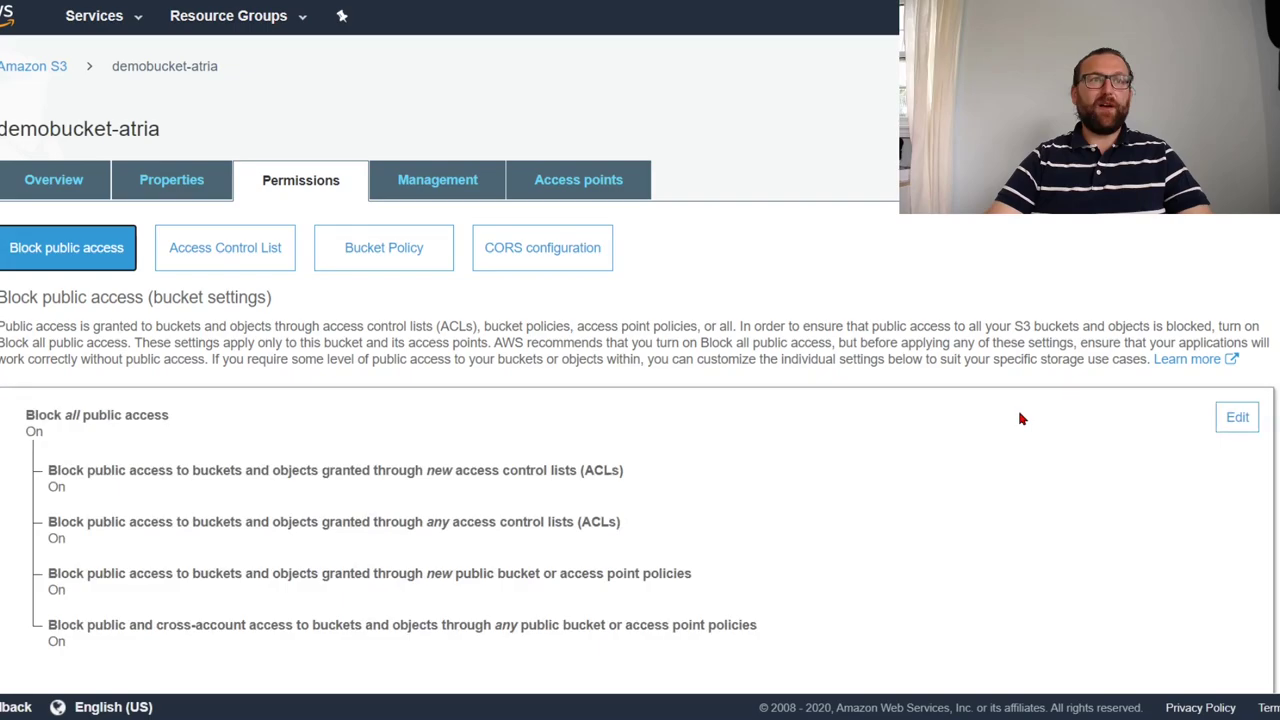
pyautogui.click(1237, 417)
pyautogui.scroll(-2, 447, 513)
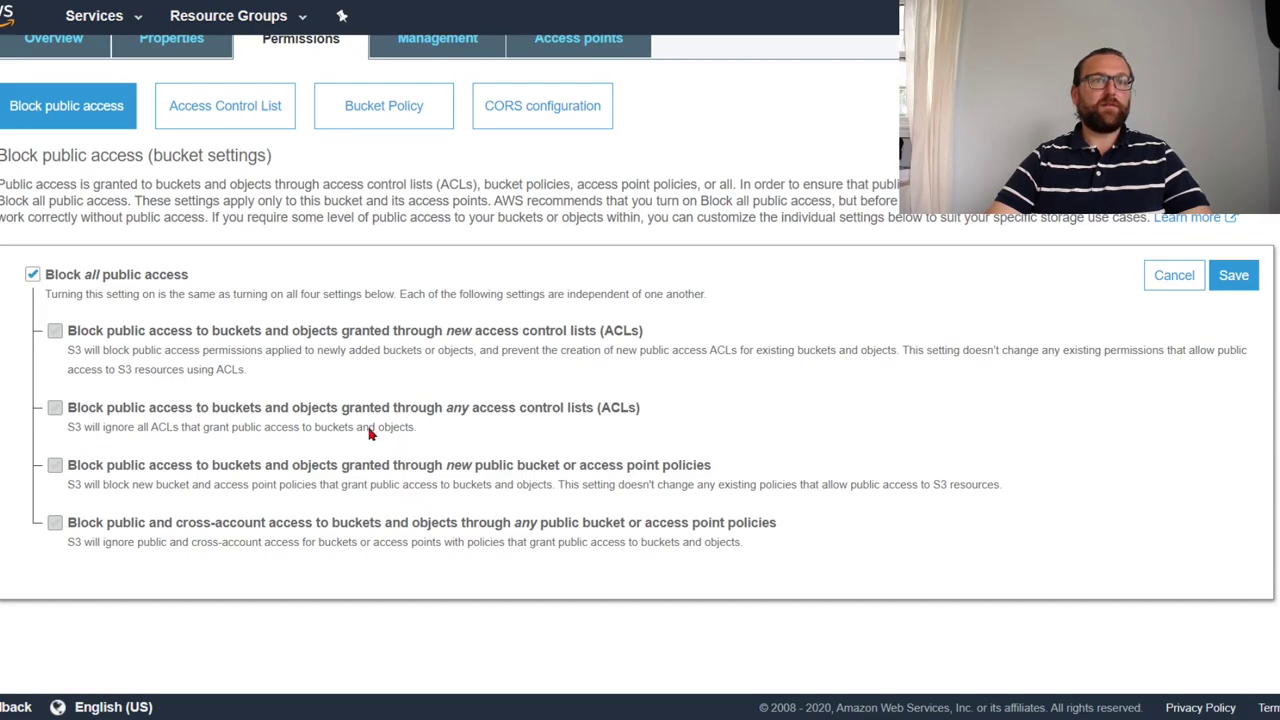
pyautogui.click(30, 275)
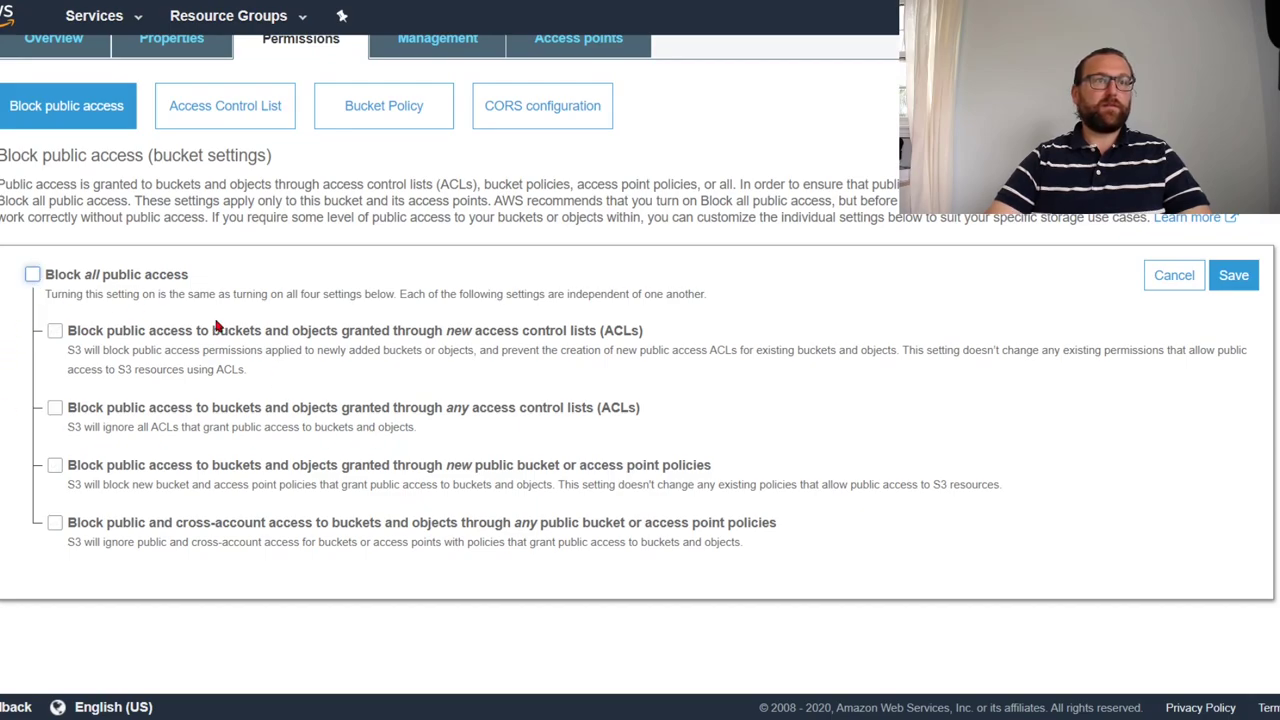
pyautogui.click(1233, 275)
pyautogui.click(569, 451)
pyautogui.write('confirm')
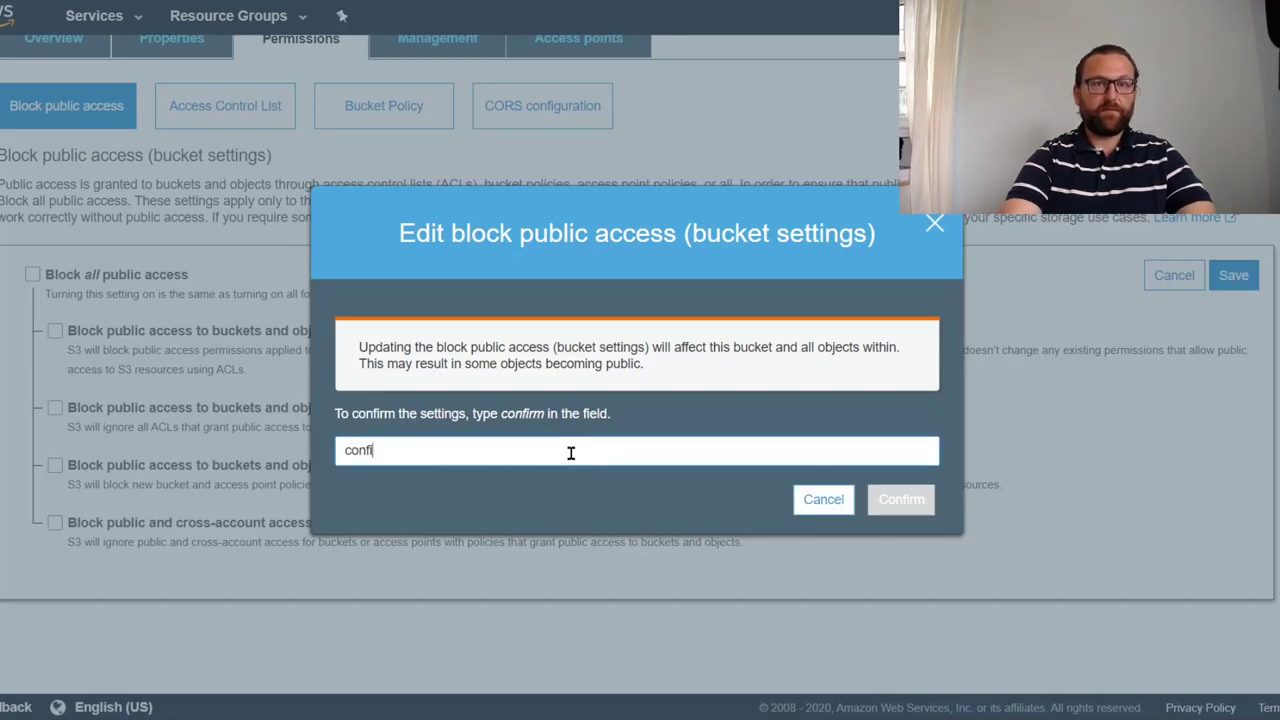
pyautogui.click(900, 500)
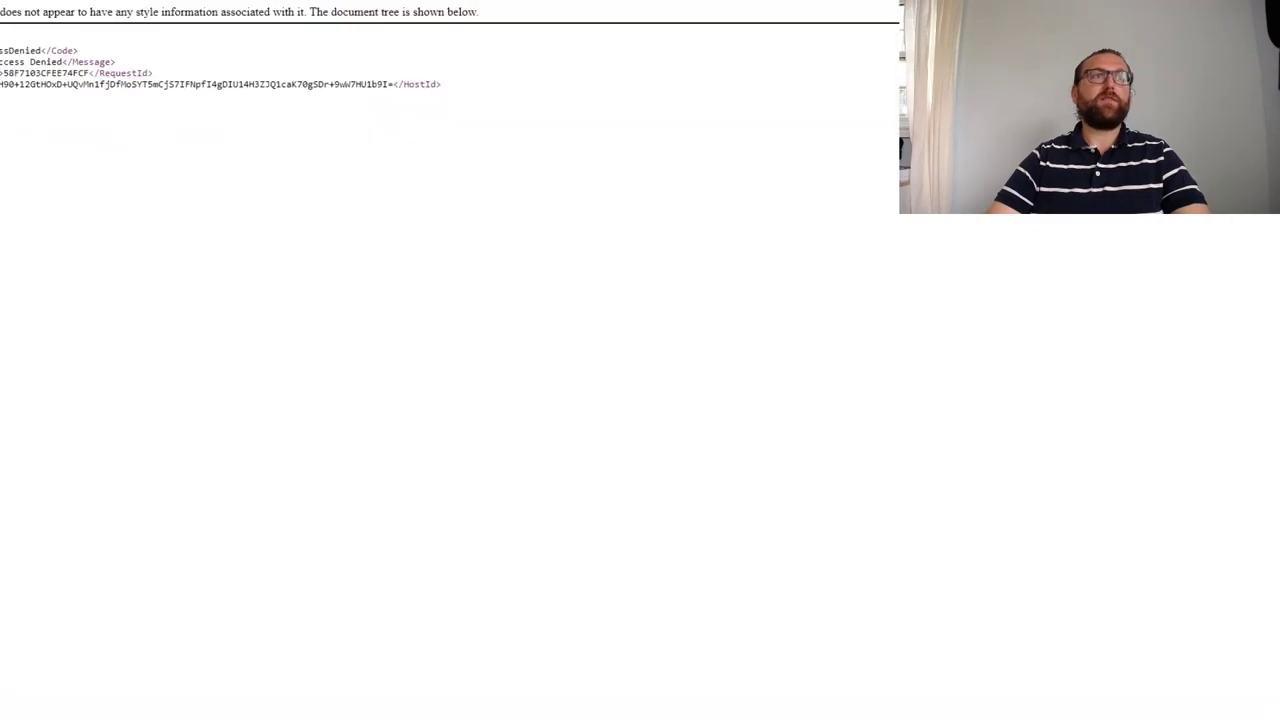
# - Load d2lx2c7v23yf4j.cloudfront.net in a new browser tab to retest the distribution
pyautogui.hotkey('ctrl', 't')
pyautogui.hotkey('ctrl', 'v')
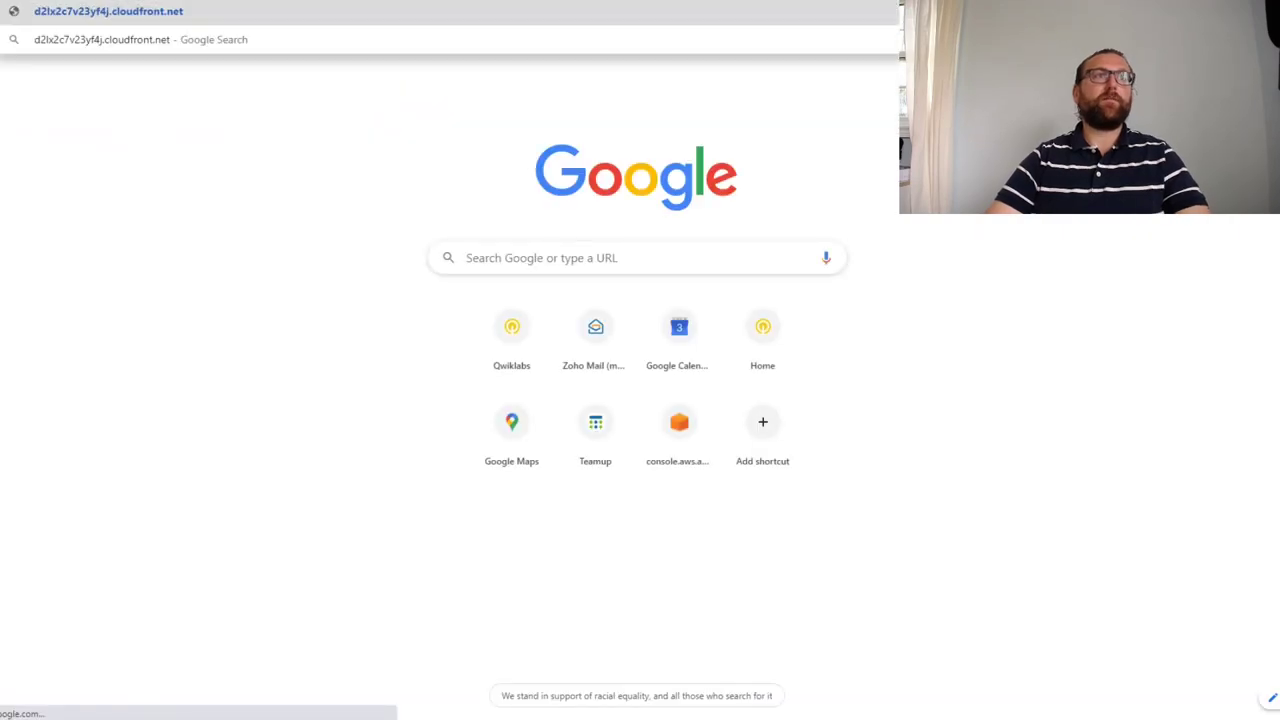
pyautogui.press('Return')
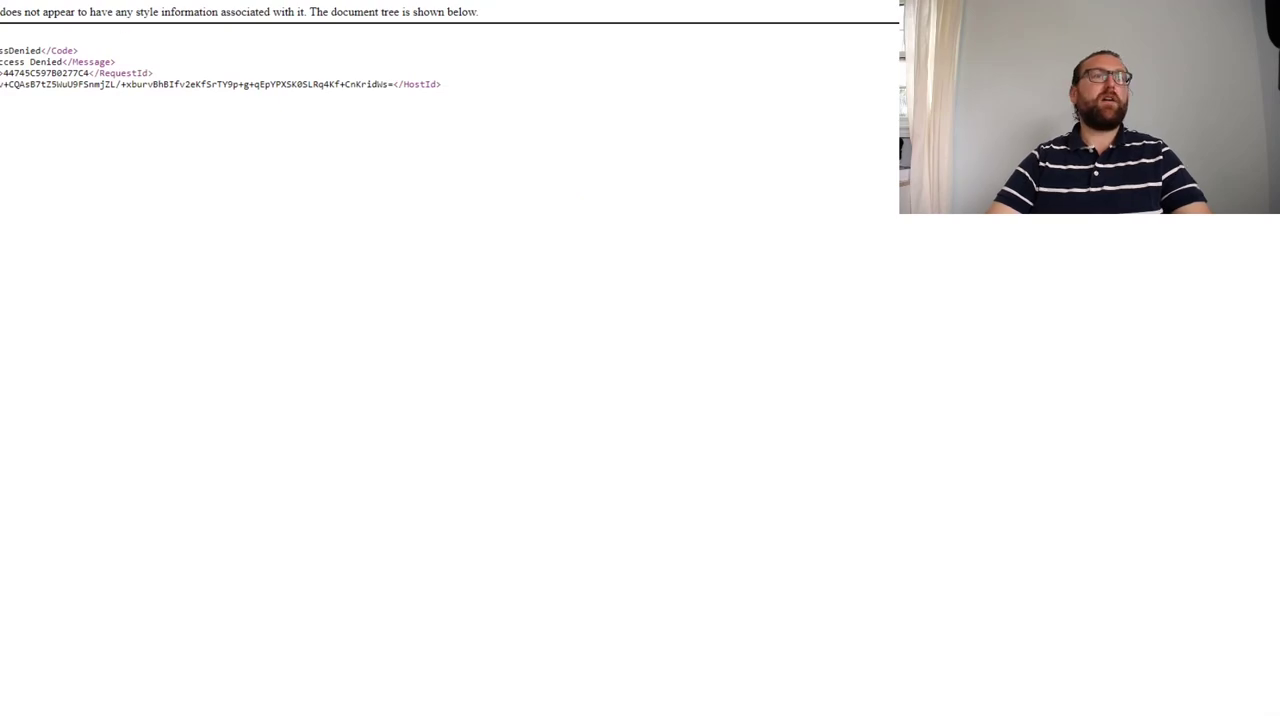
# - Copy the alternate domain name atria.markocloud.com from the CloudFront distribution details and load it in a new browser tab
pyautogui.hotkey('ctrl', 'Tab')
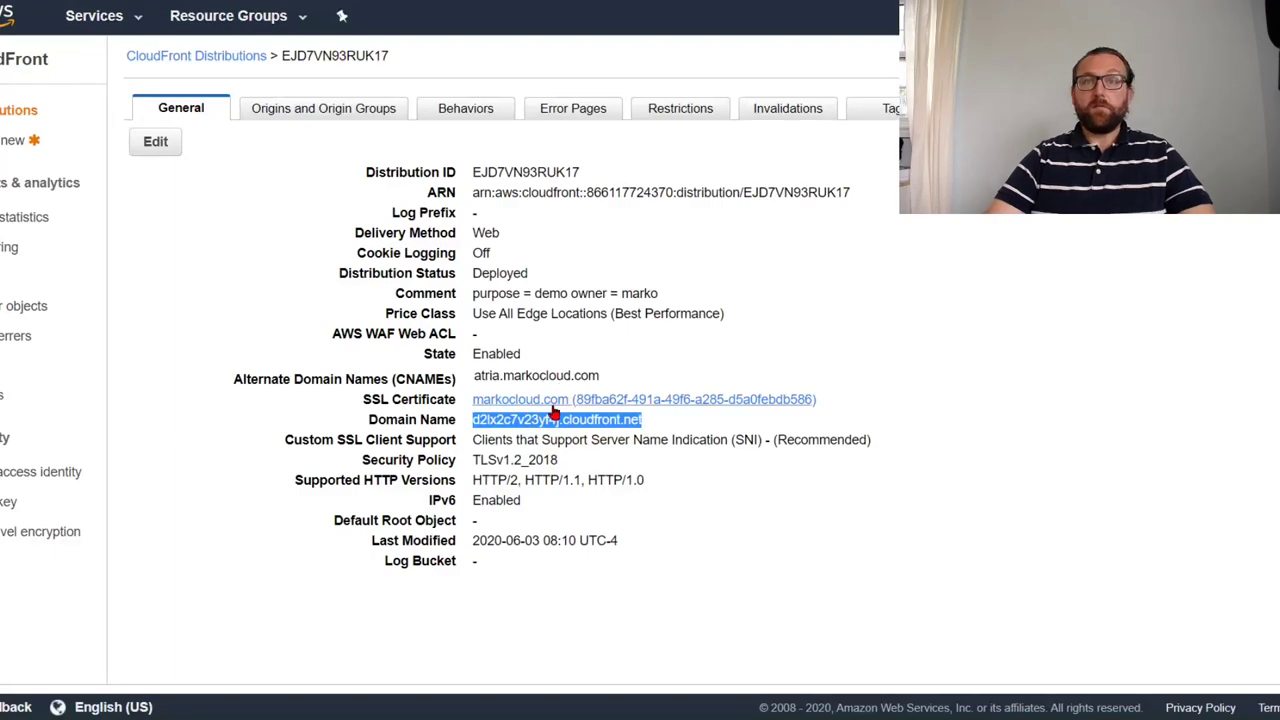
pyautogui.moveTo(474, 376); pyautogui.dragTo(600, 375)
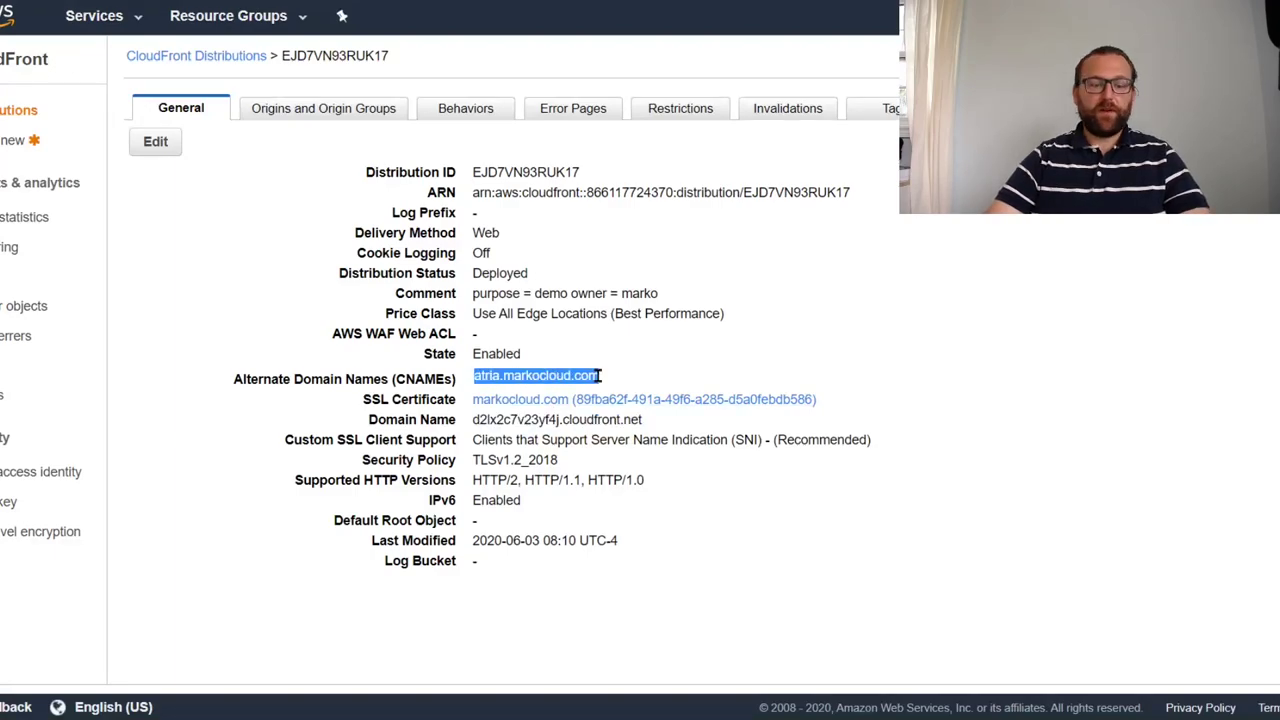
pyautogui.hotkey('ctrl', 'c')
pyautogui.hotkey('ctrl', 't')
pyautogui.hotkey('ctrl', 'v')
pyautogui.press('Return')
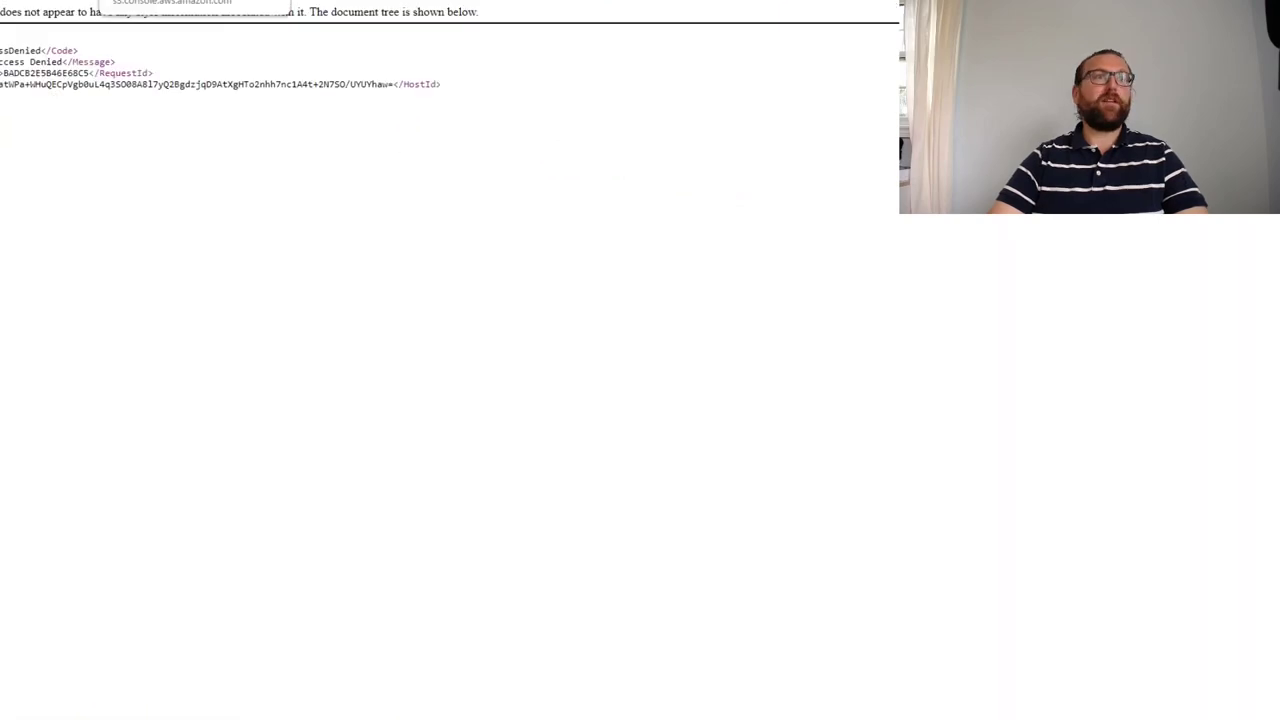
# - Review the open website test pages, the demobucket-atria public access settings and the CloudFront distribution details
pyautogui.hotkey('ctrl', 'Tab')
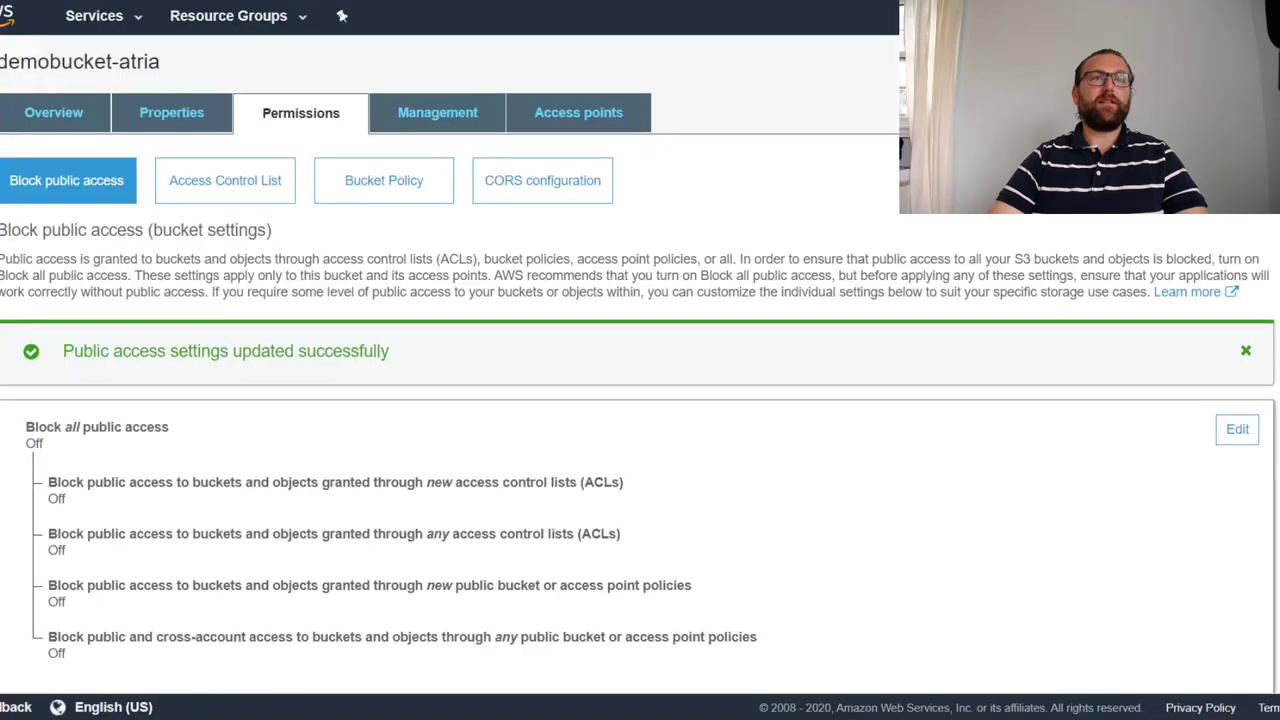
pyautogui.hotkey('ctrl', 'Tab')
pyautogui.hotkey('ctrl', 'Tab')
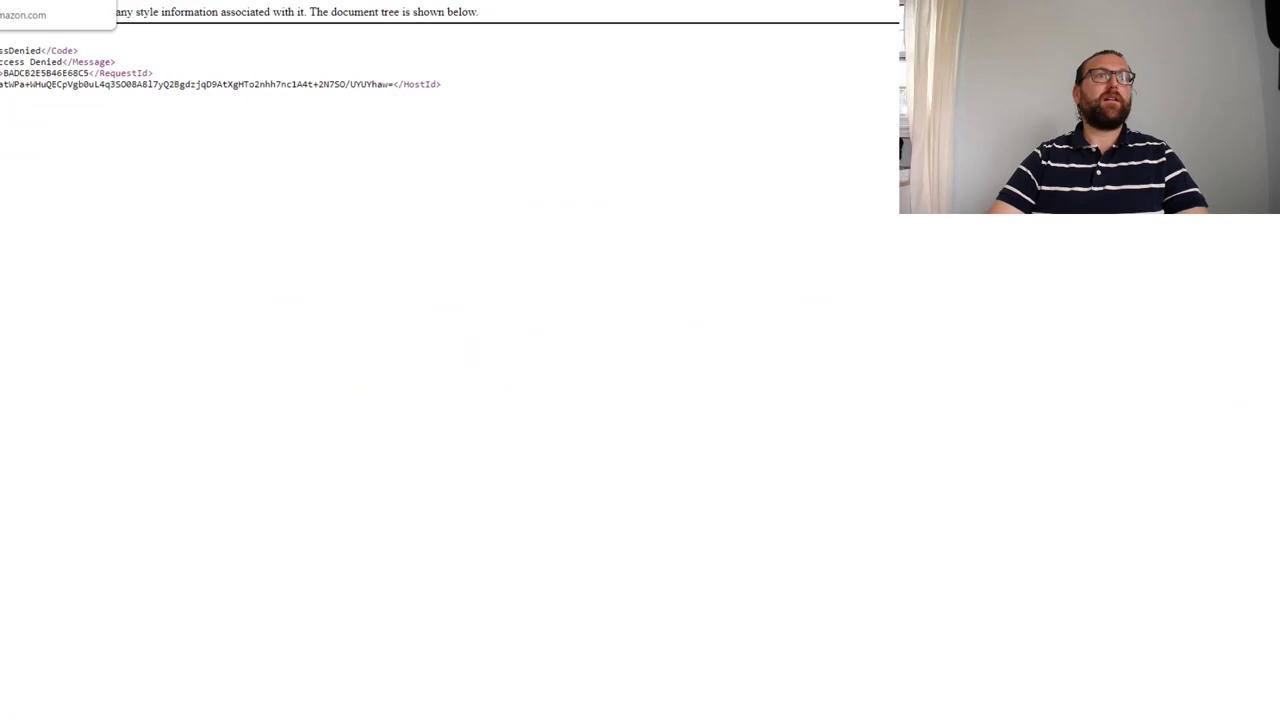
pyautogui.hotkey('ctrl', 'Tab')
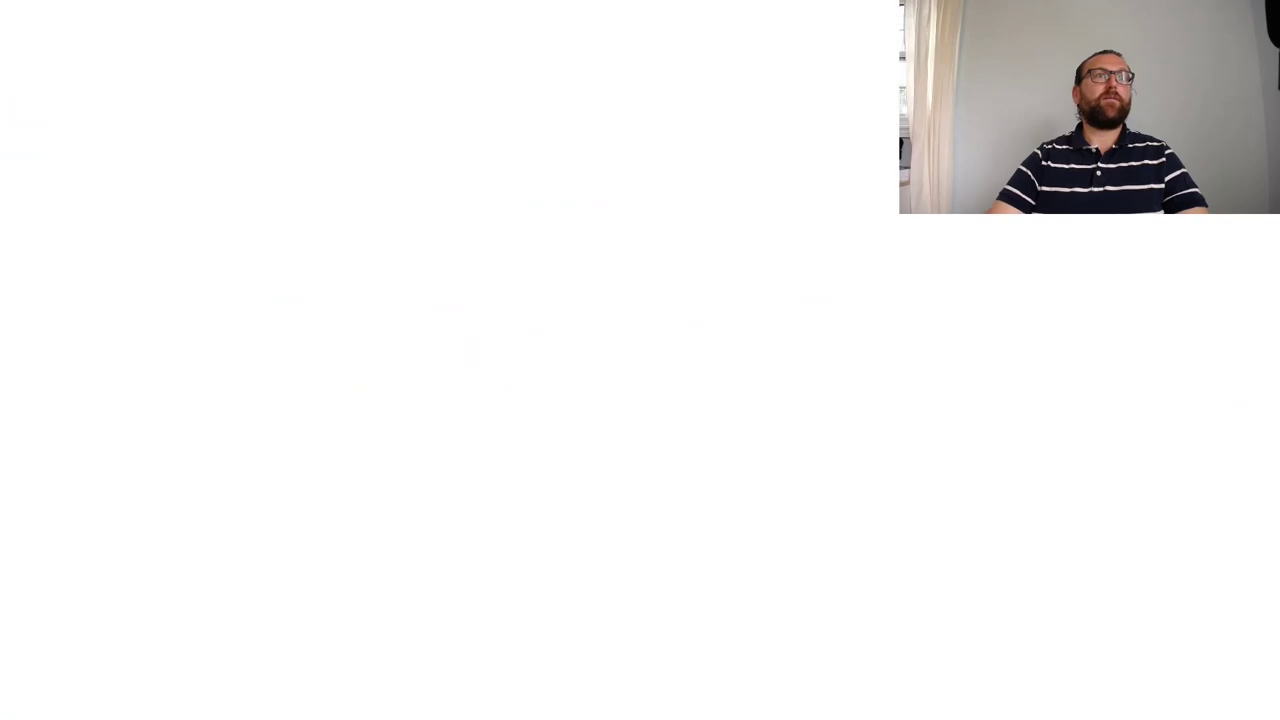
pyautogui.hotkey('ctrl', 'shift', 'Tab')
pyautogui.hotkey('ctrl', 'Tab')
pyautogui.hotkey('ctrl', 'shift', 'Tab')
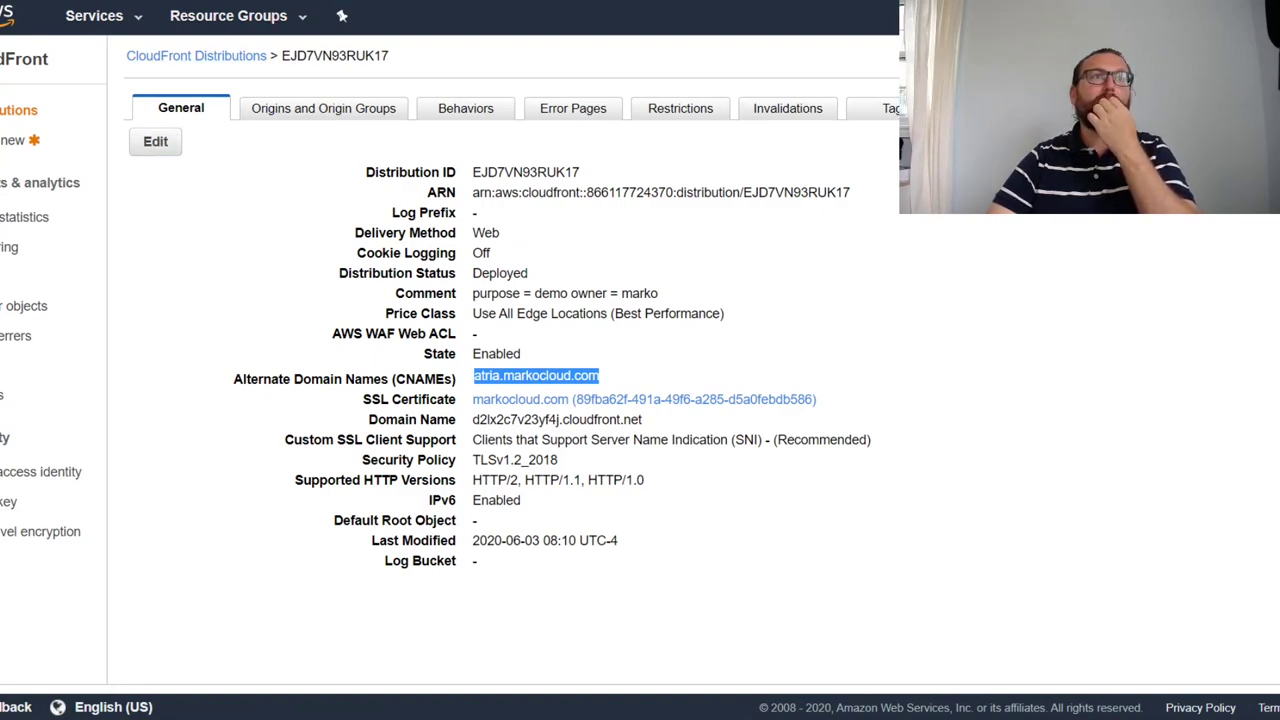
pyautogui.rightClick(90, 5)
pyautogui.click(104, 34)
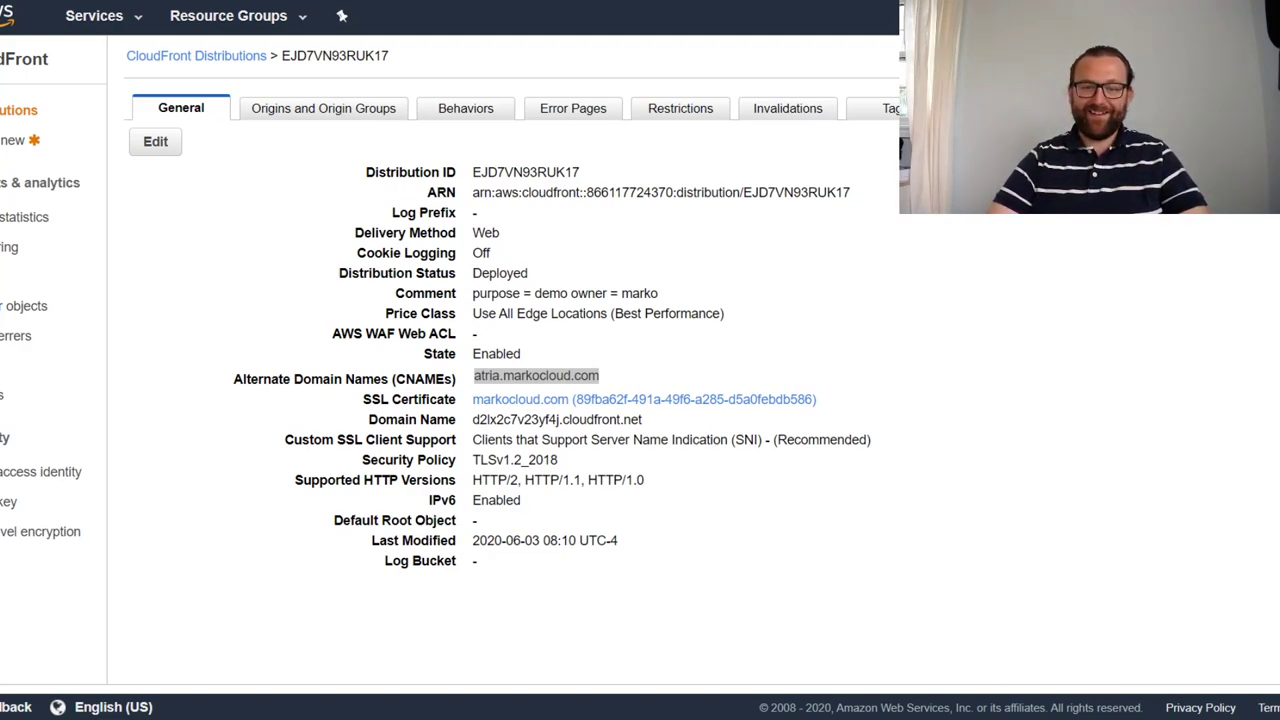
# - Edit the atria.markocloud.com distribution, set its Default Root Object to index.html and save the settings
pyautogui.click(155, 143)
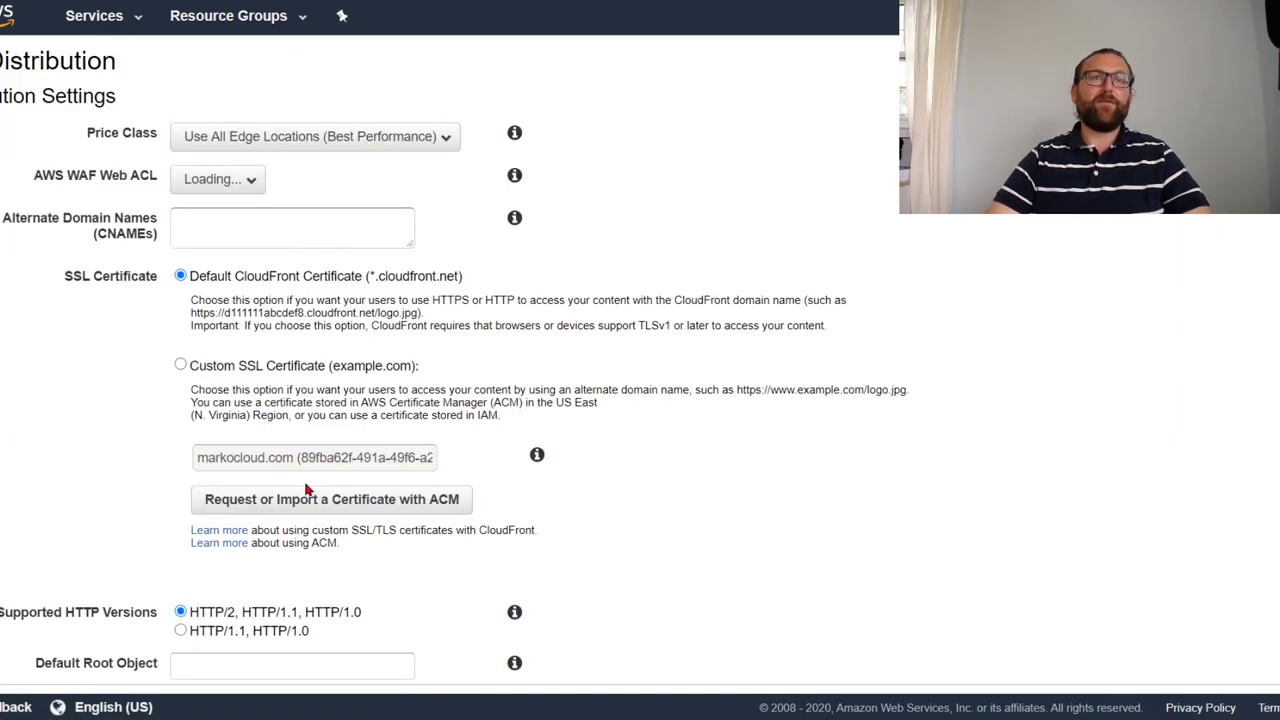
pyautogui.scroll(-3, 306, 300)
pyautogui.scroll(-4, 305, 412)
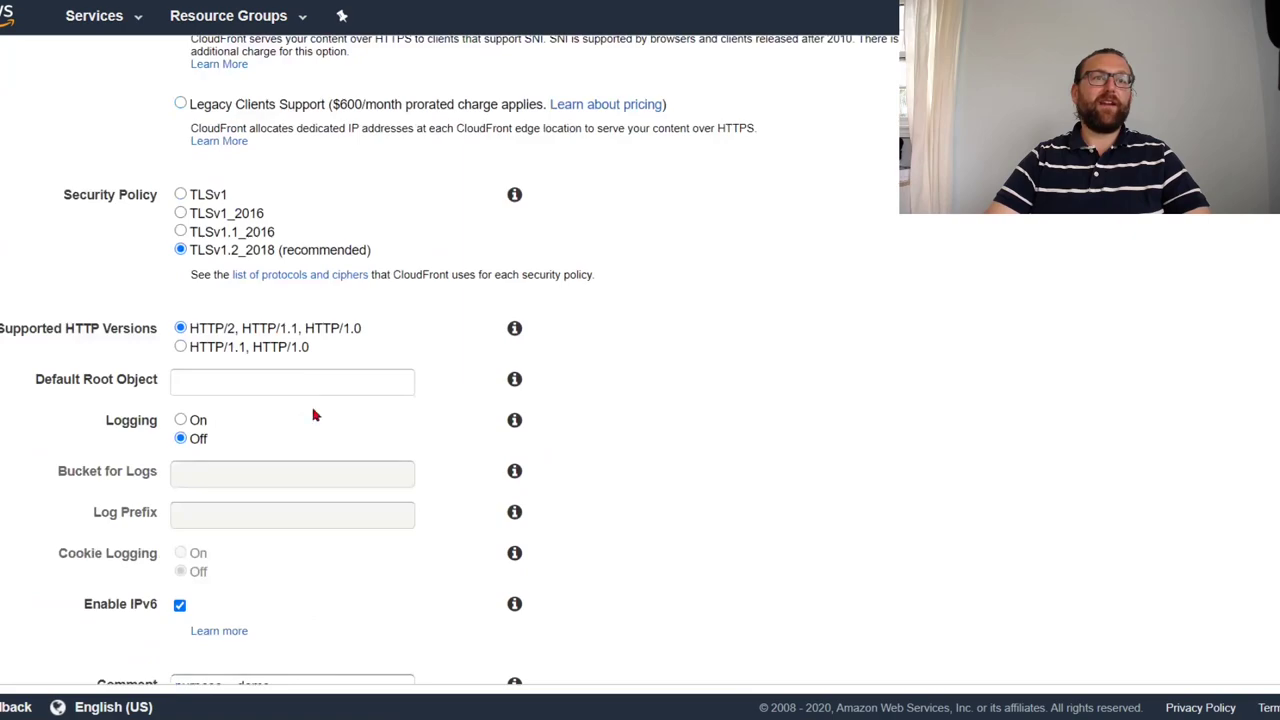
pyautogui.click(221, 380)
pyautogui.write('in')
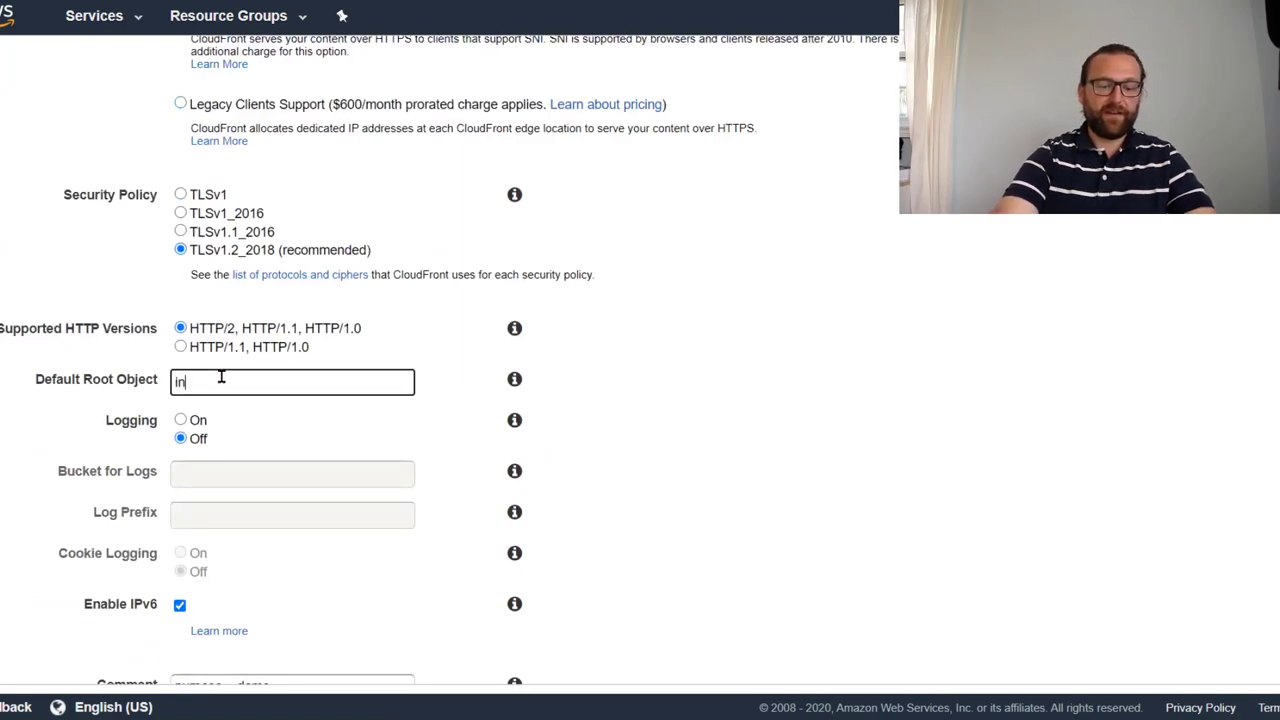
pyautogui.write('de.x.html')
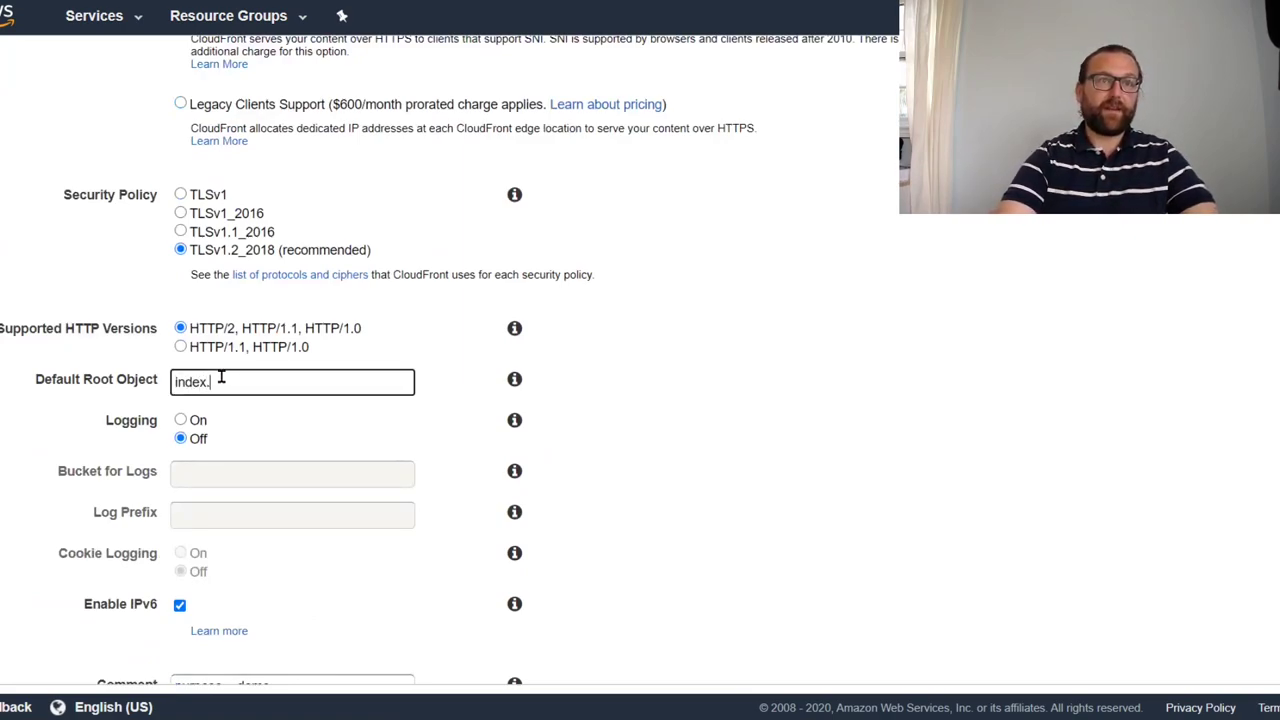
pyautogui.scroll(-2, 330, 345)
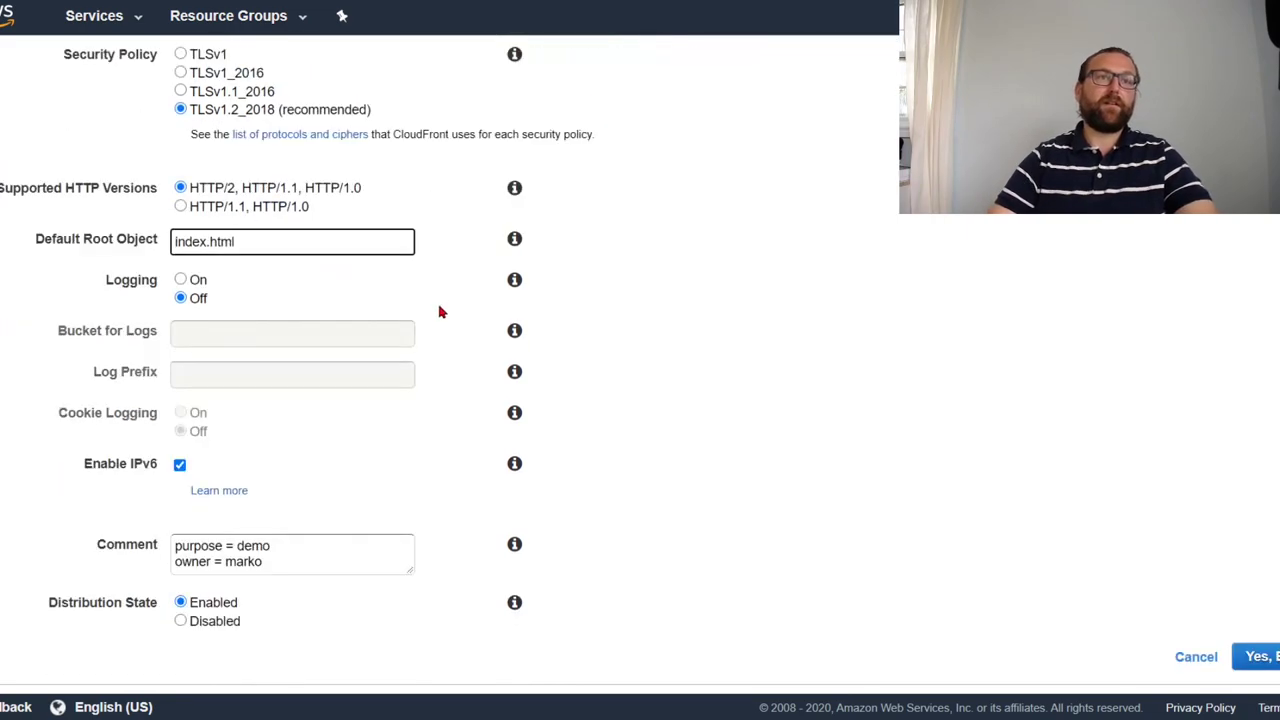
pyautogui.click(1258, 657)
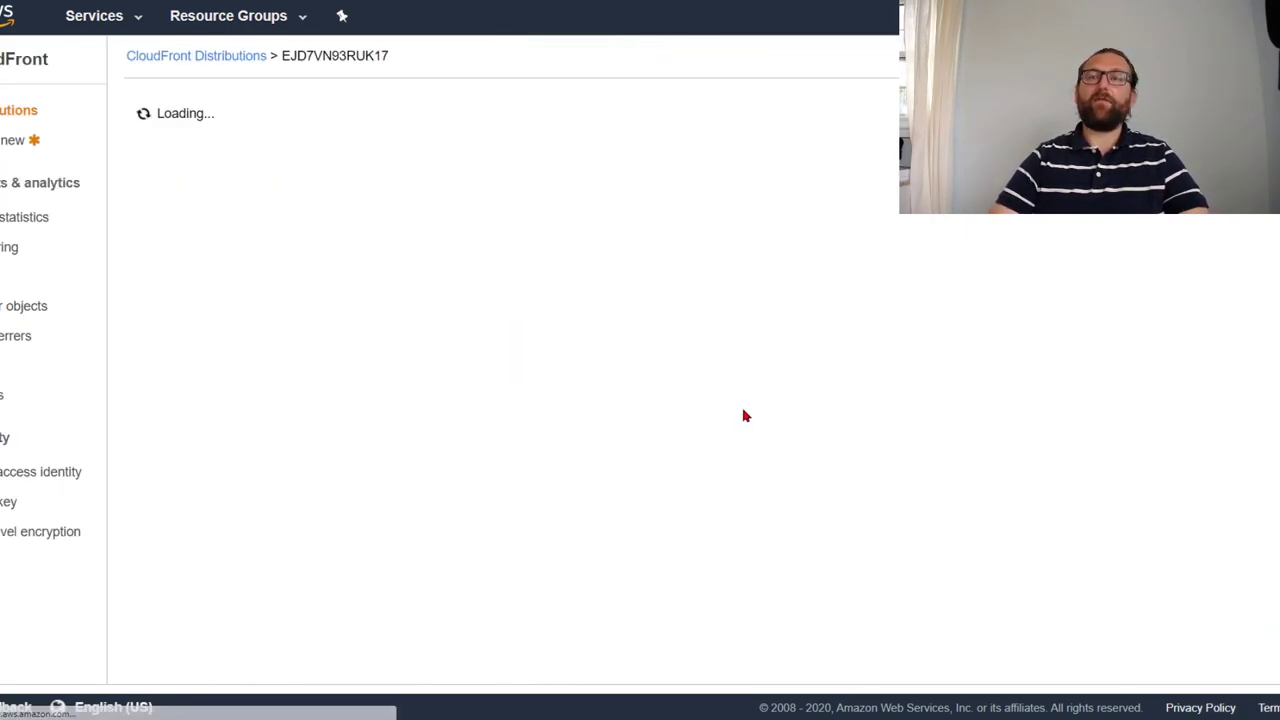
# - Check the deployment status of the atria.markocloud.com distribution in the CloudFront distributions list
pyautogui.click(222, 57)
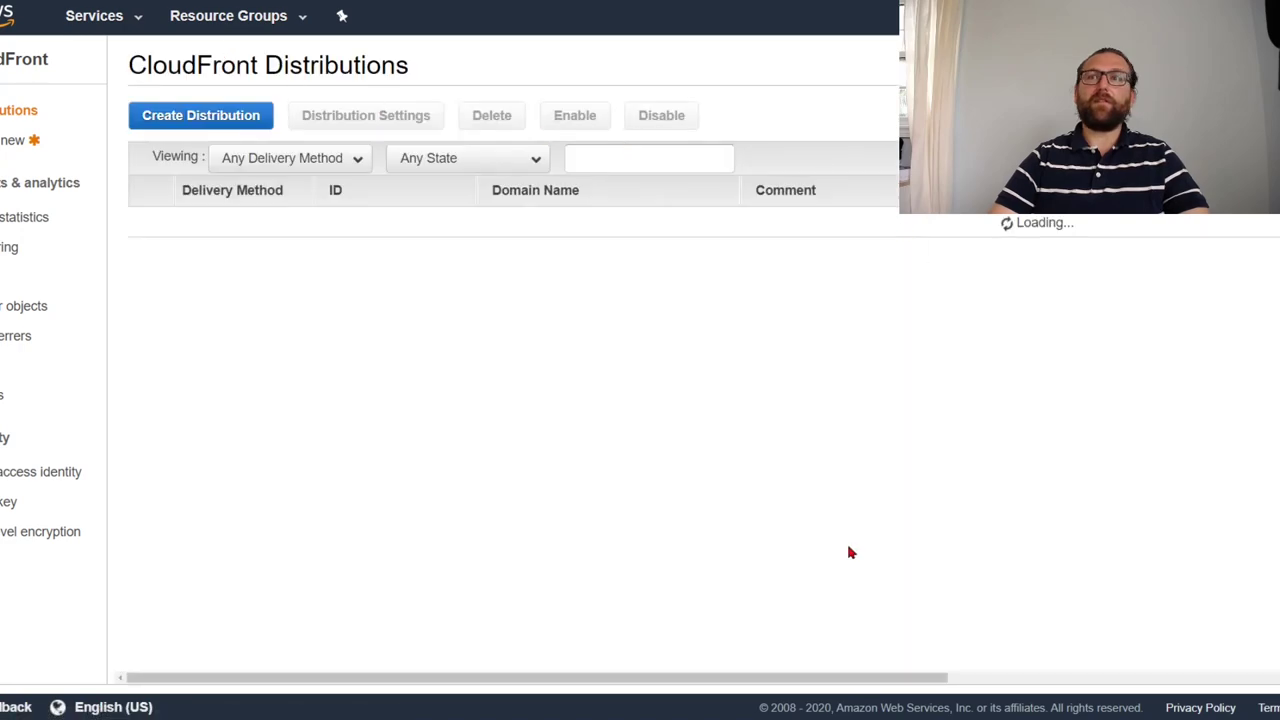
pyautogui.moveTo(723, 679); pyautogui.dragTo(1178, 673)
pyautogui.moveTo(980, 368); pyautogui.dragTo(889, 357)
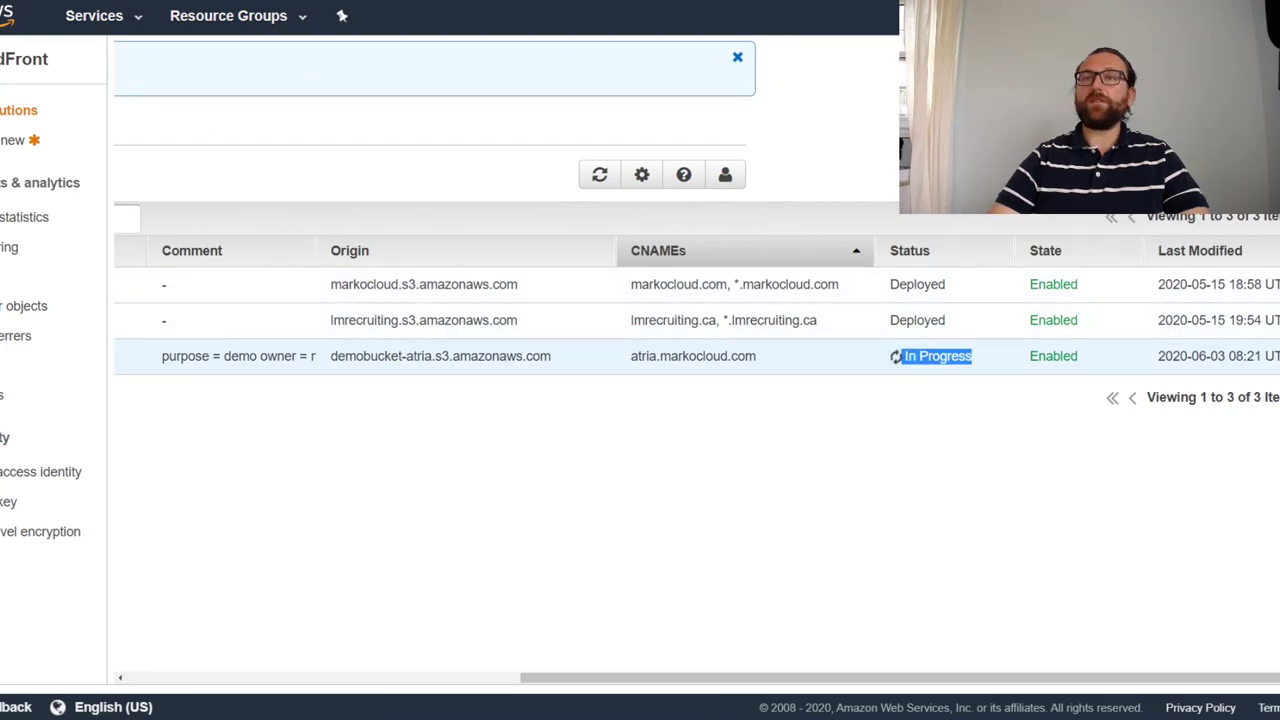
# - Compare the markocloud.com and atria.markocloud.com distributions by CNAME, origin and deployment status in the CloudFront distributions list
pyautogui.moveTo(783, 680); pyautogui.dragTo(337, 651)
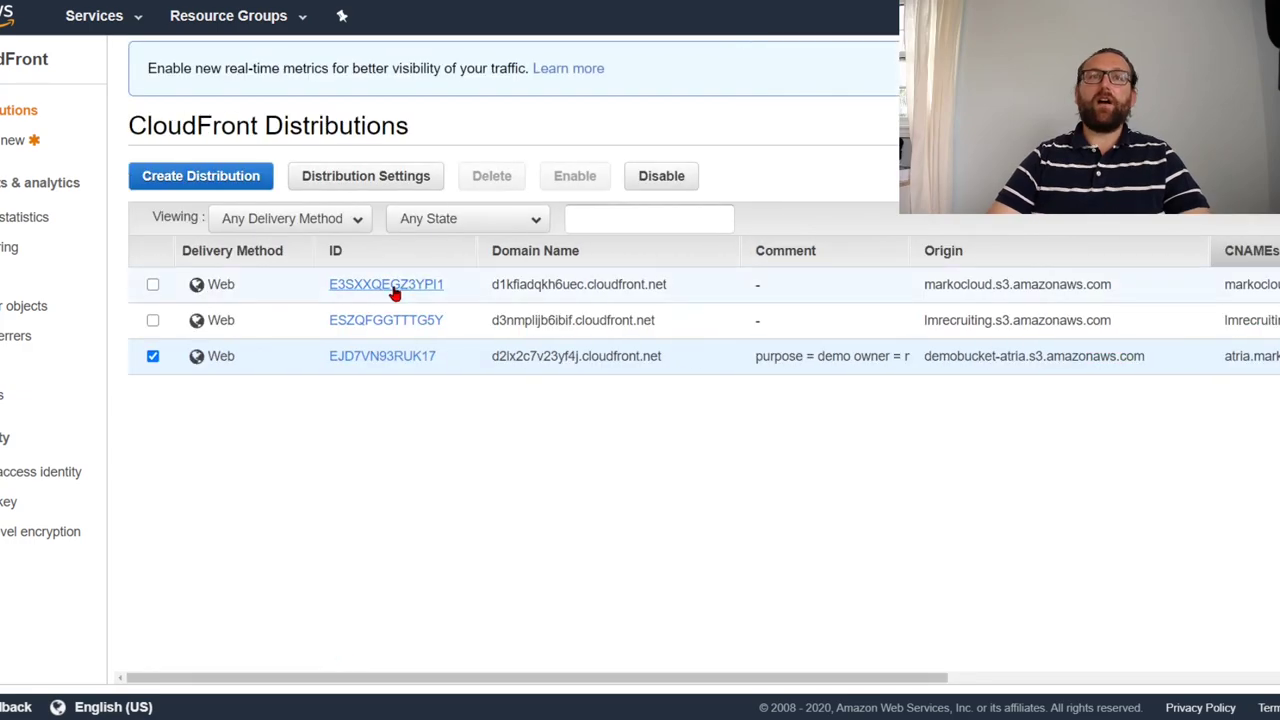
pyautogui.moveTo(602, 681); pyautogui.dragTo(996, 681)
pyautogui.moveTo(1165, 692); pyautogui.dragTo(998, 250)
pyautogui.moveTo(800, 284); pyautogui.dragTo(640, 289)
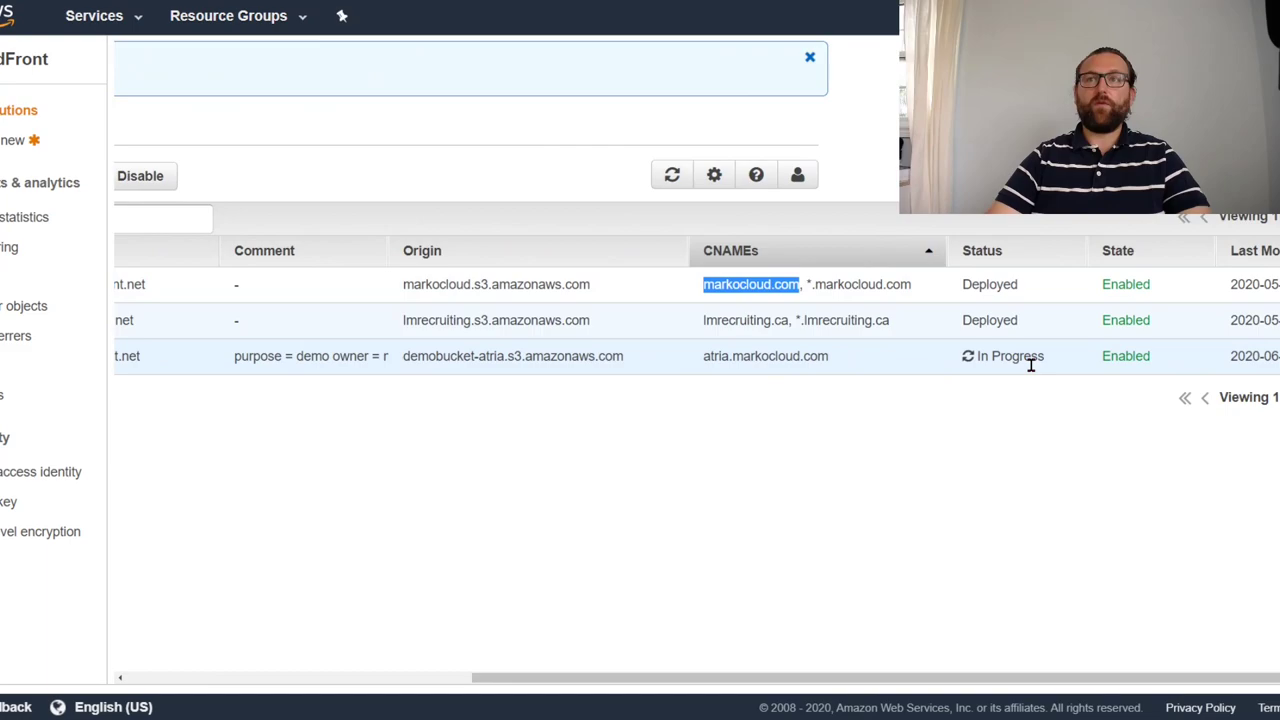
pyautogui.moveTo(583, 677); pyautogui.dragTo(237, 677)
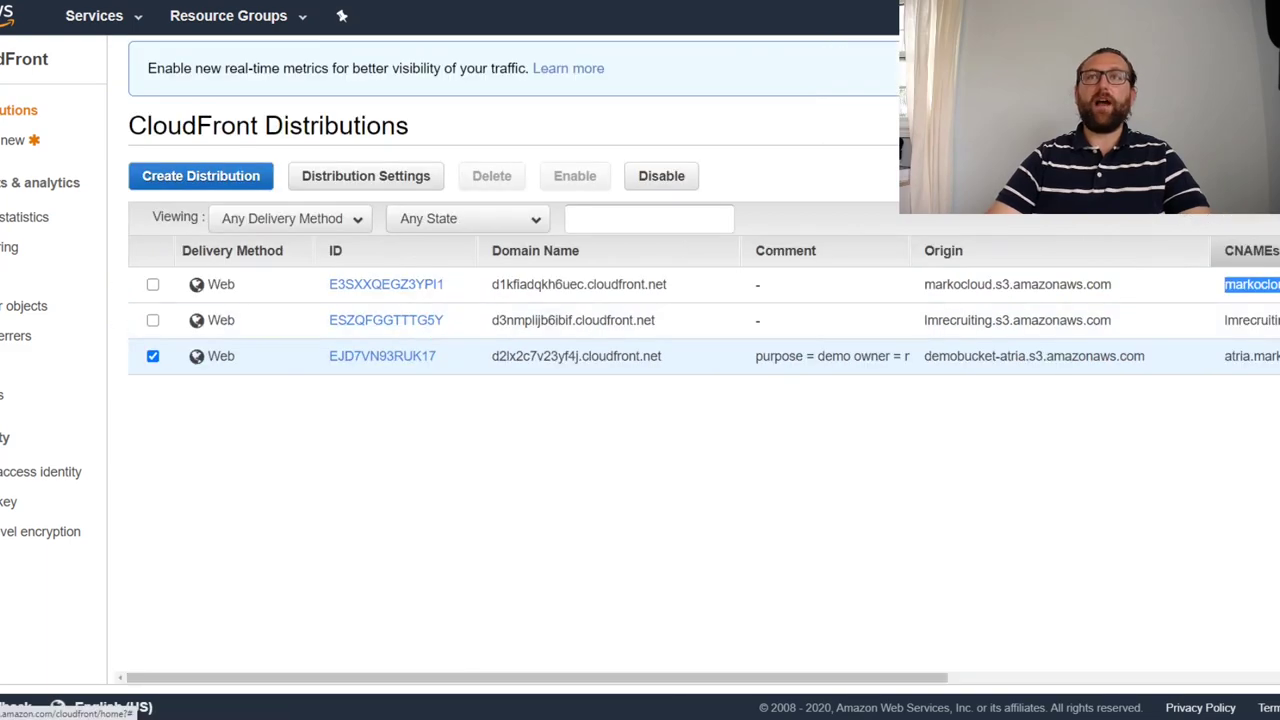
pyautogui.hotkey('ctrl', 't')
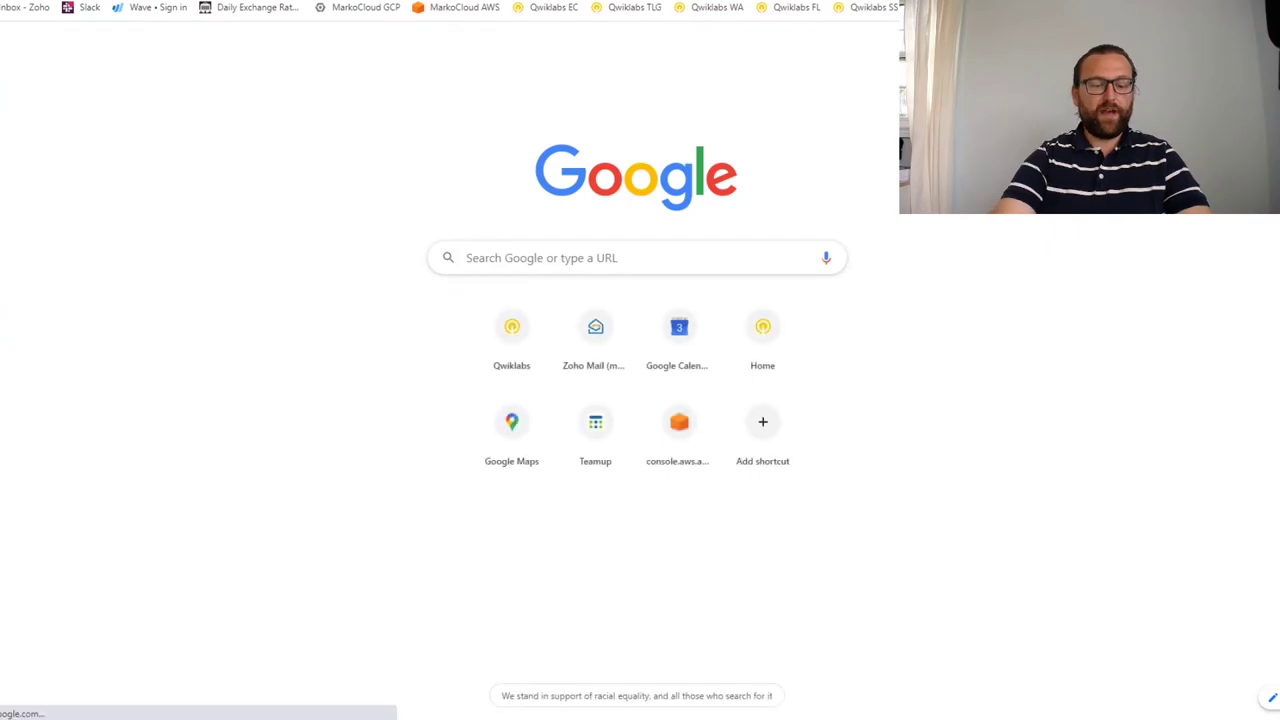
pyautogui.write('cd')
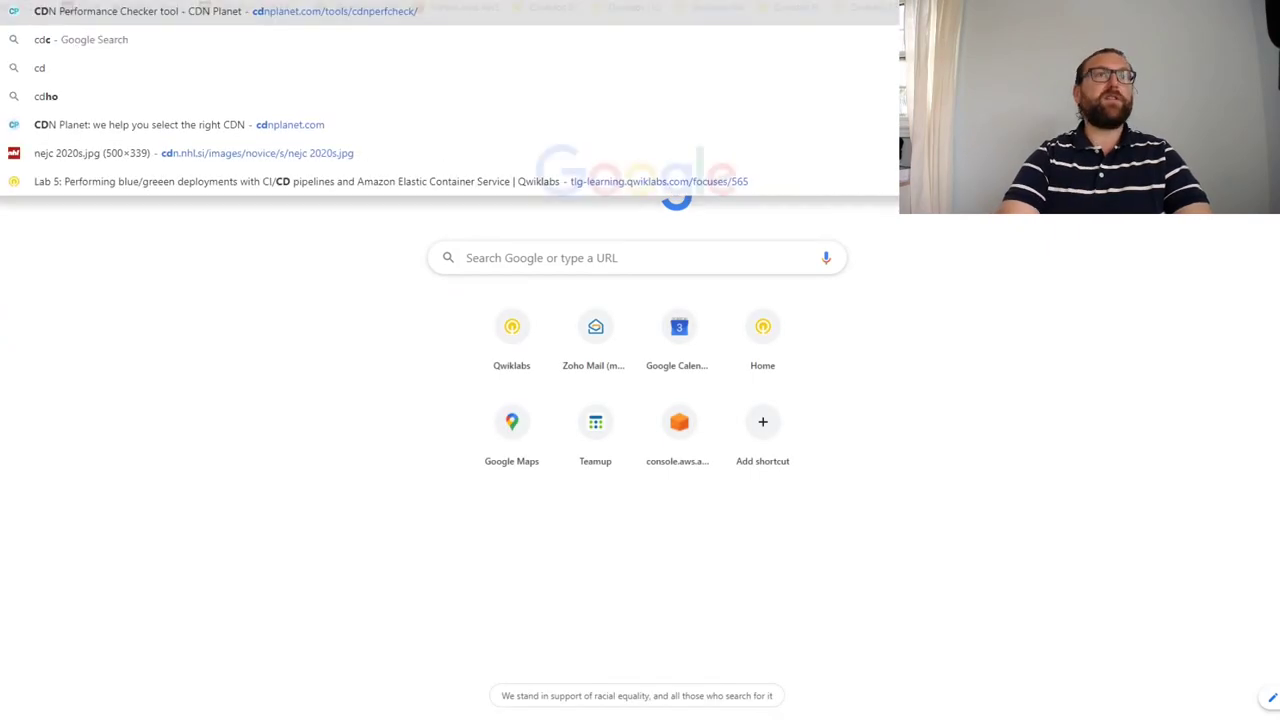
pyautogui.press('Return')
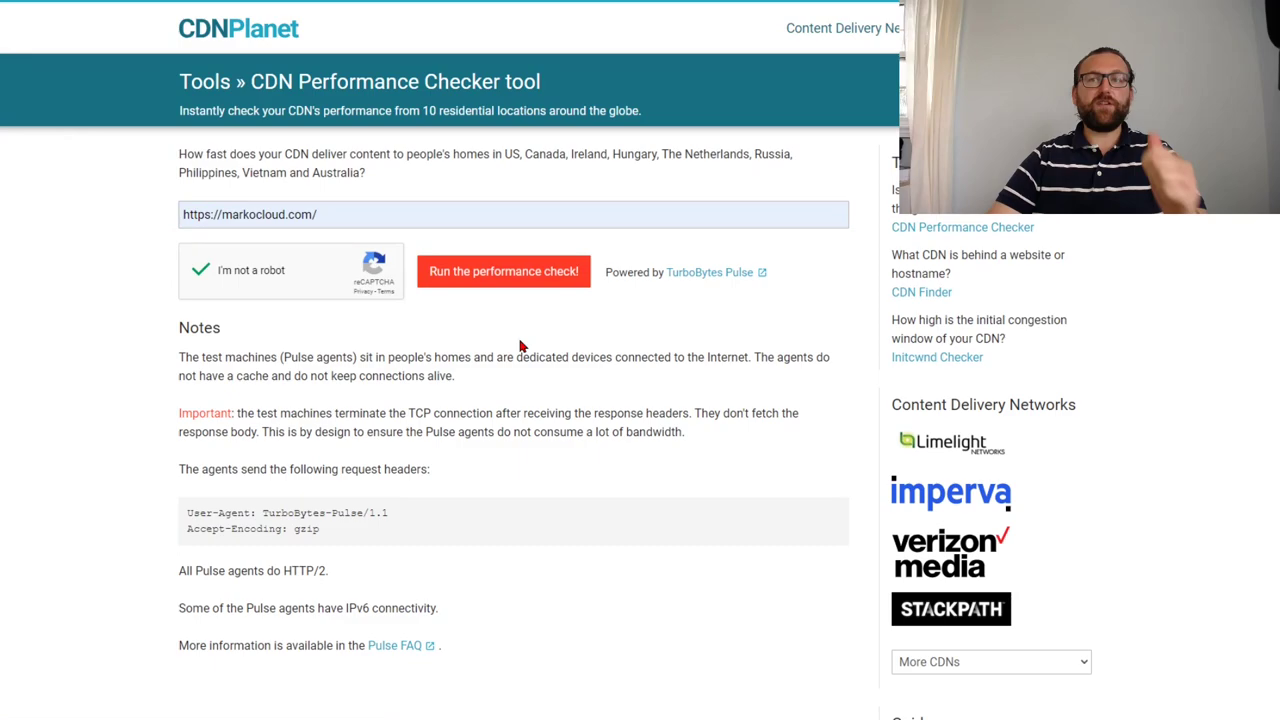
pyautogui.click(502, 274)
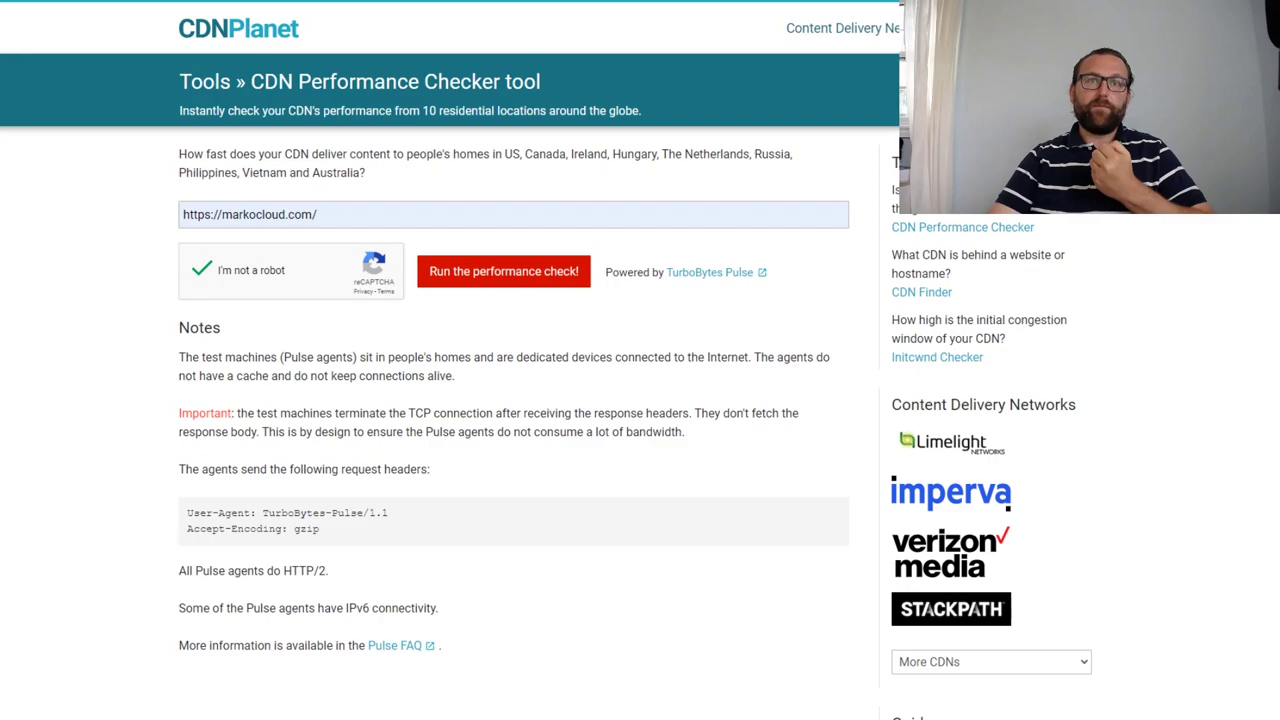
pyautogui.click(502, 272)
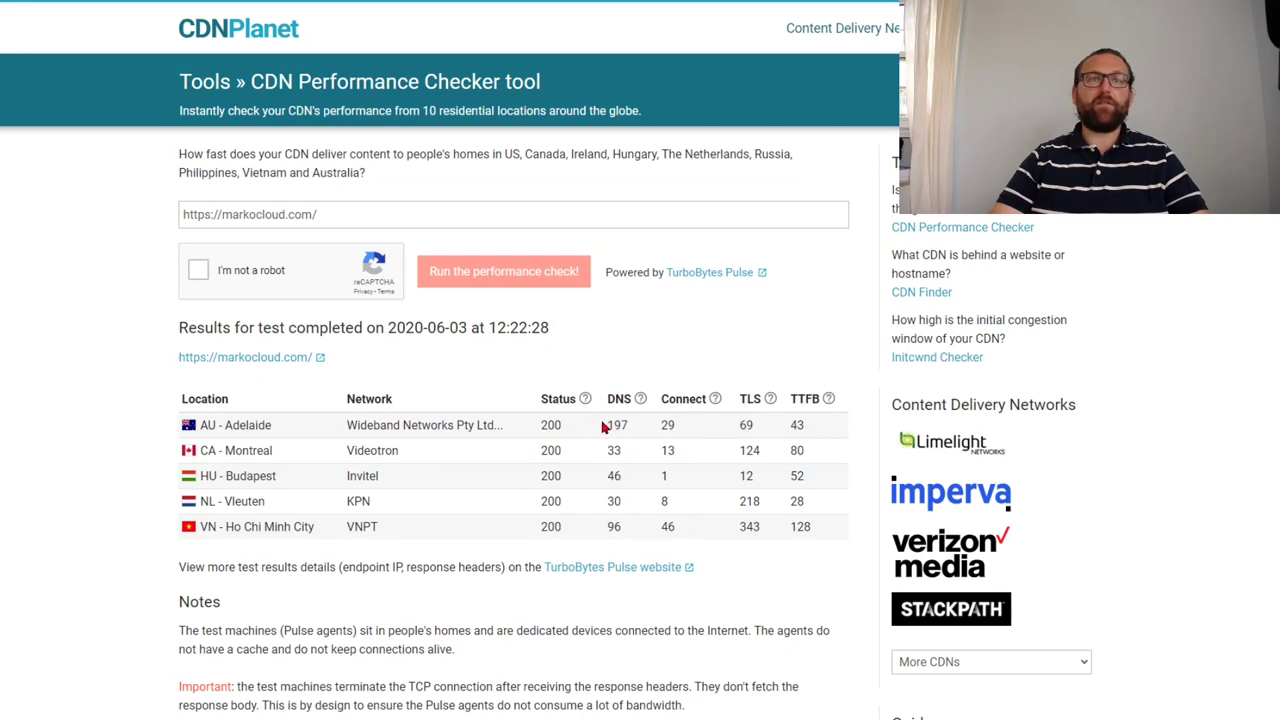
pyautogui.doubleClick(662, 475)
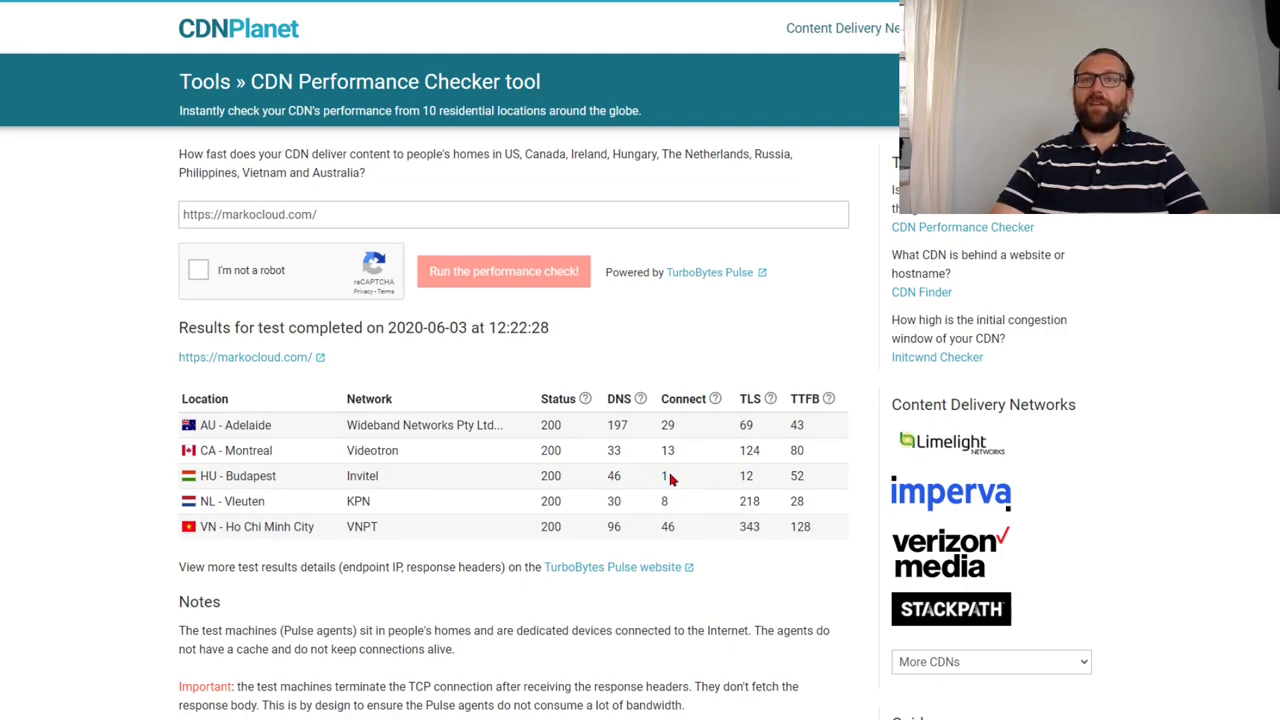
pyautogui.click(664, 503)
pyautogui.doubleClick(664, 526)
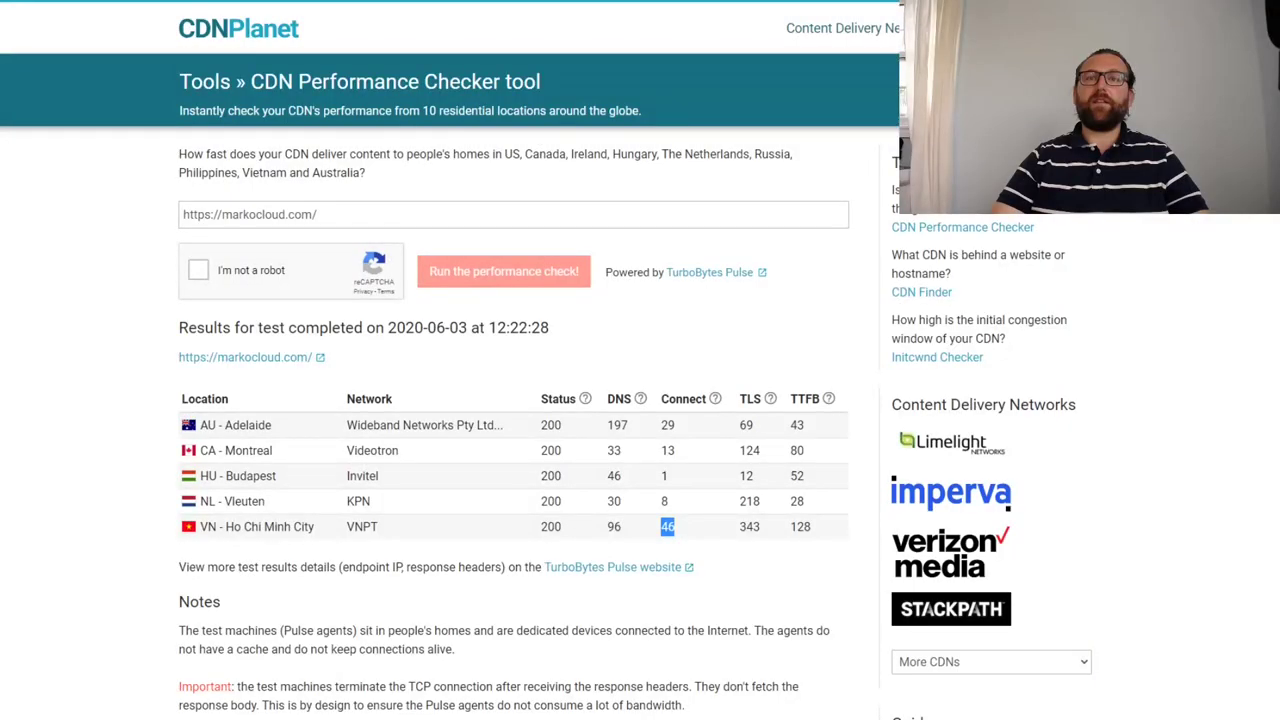
pyautogui.doubleClick(666, 450)
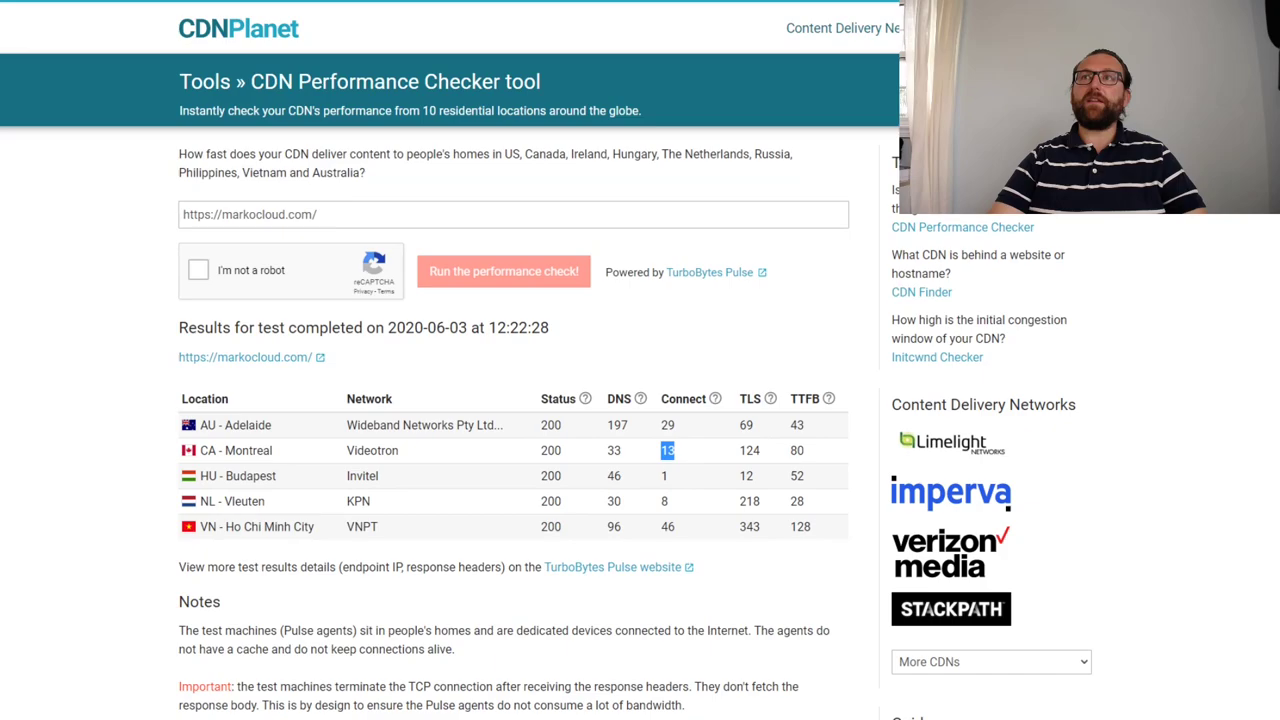
pyautogui.press('F5')
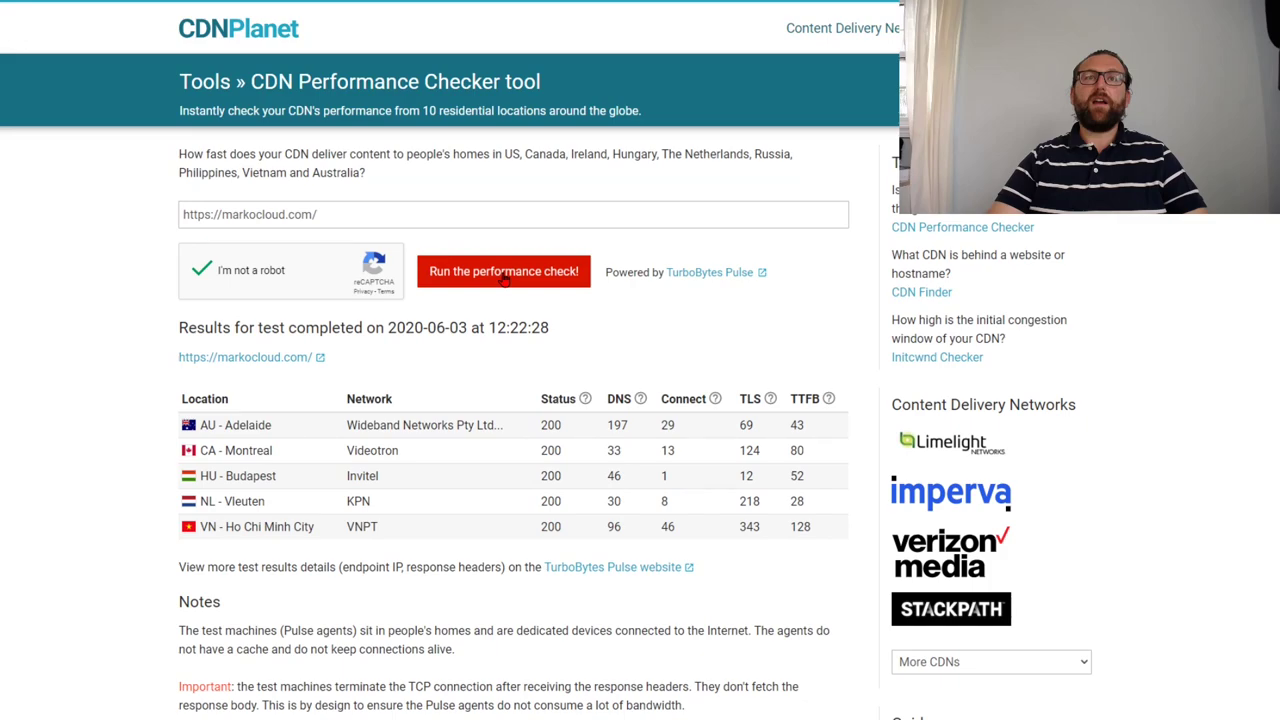
pyautogui.click(505, 275)
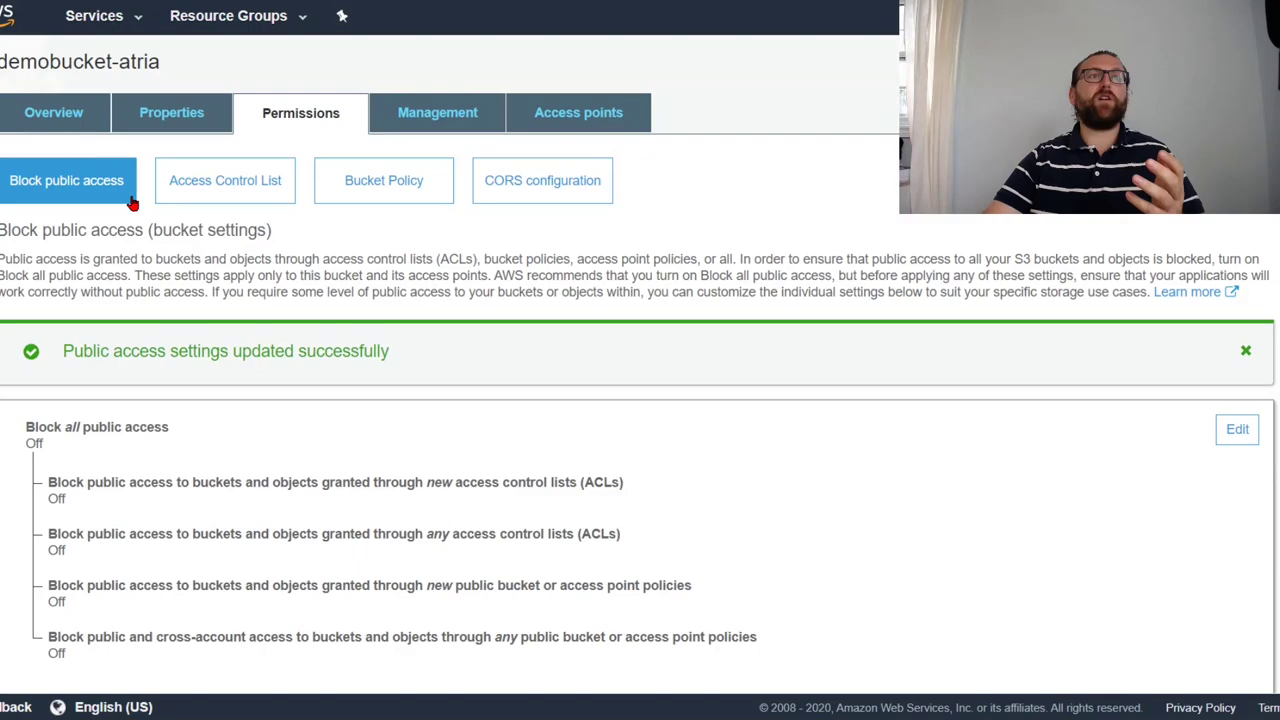
# - View the demobucket-atria object overview and refresh the CloudFront distributions list to check the atria.markocloud.com deployment status
pyautogui.click(68, 116)
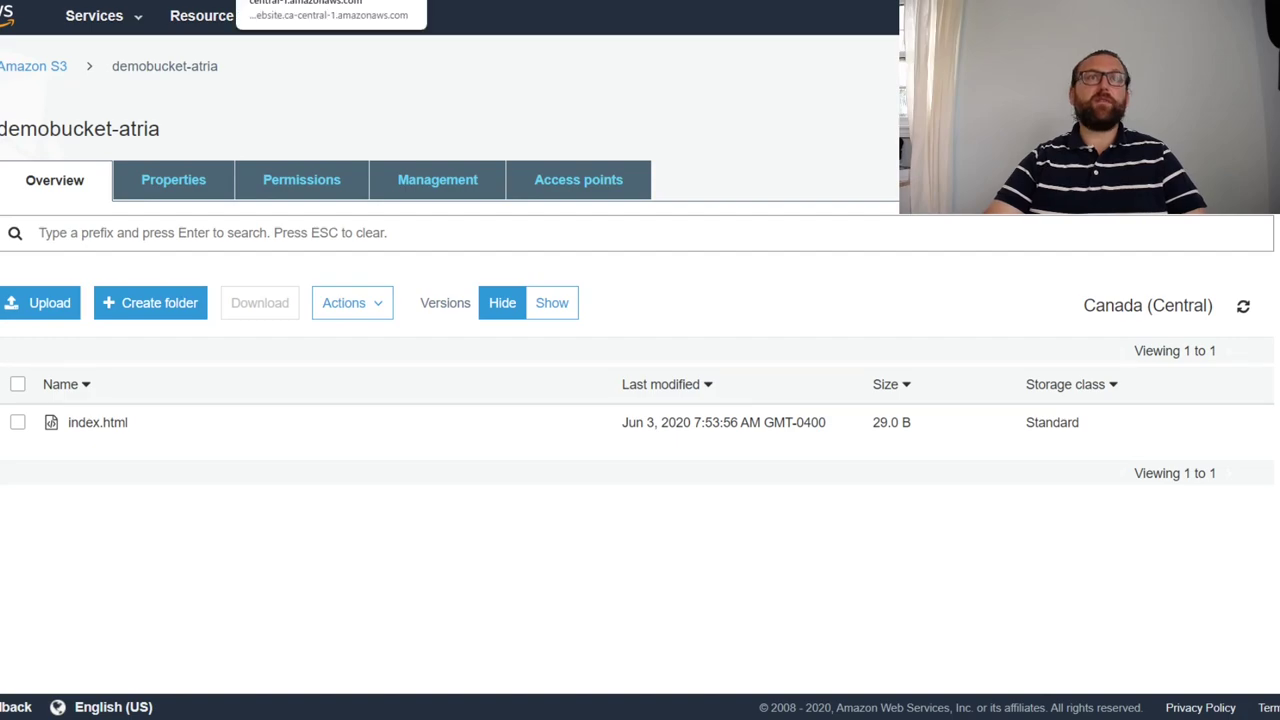
pyautogui.click(300, 1)
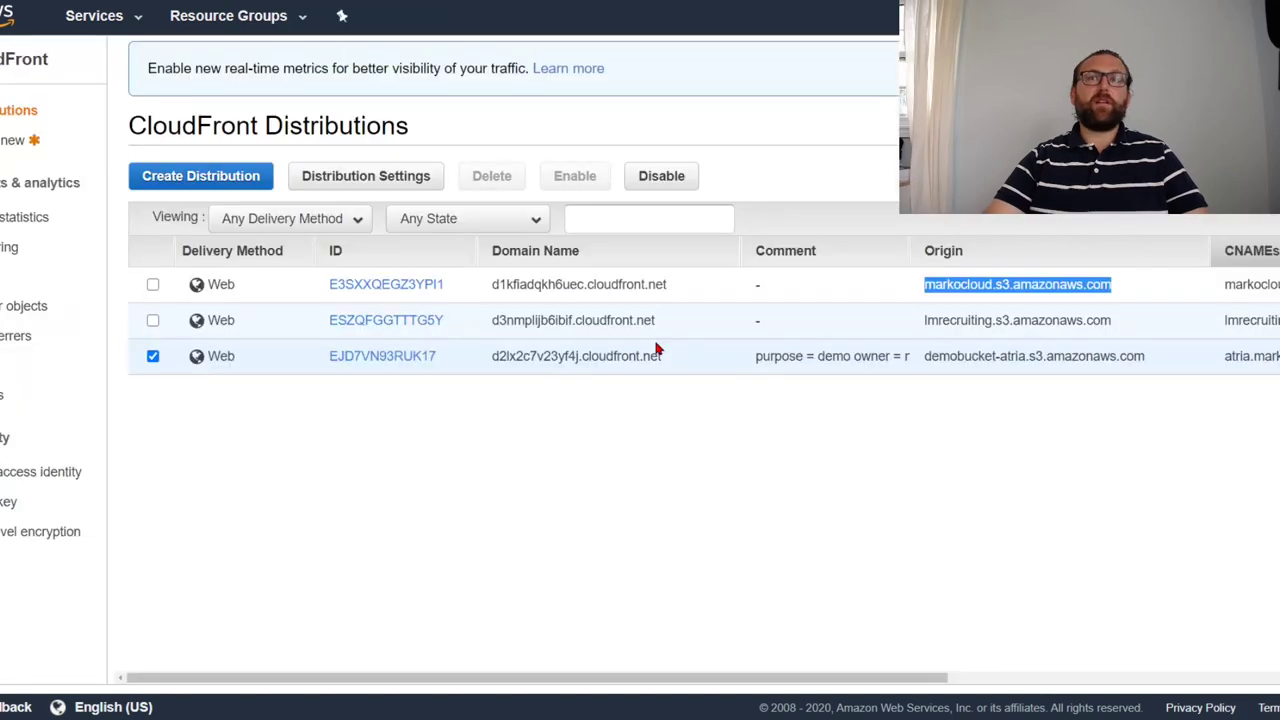
pyautogui.click(1076, 493)
pyautogui.hscroll(5, 1211, 597)
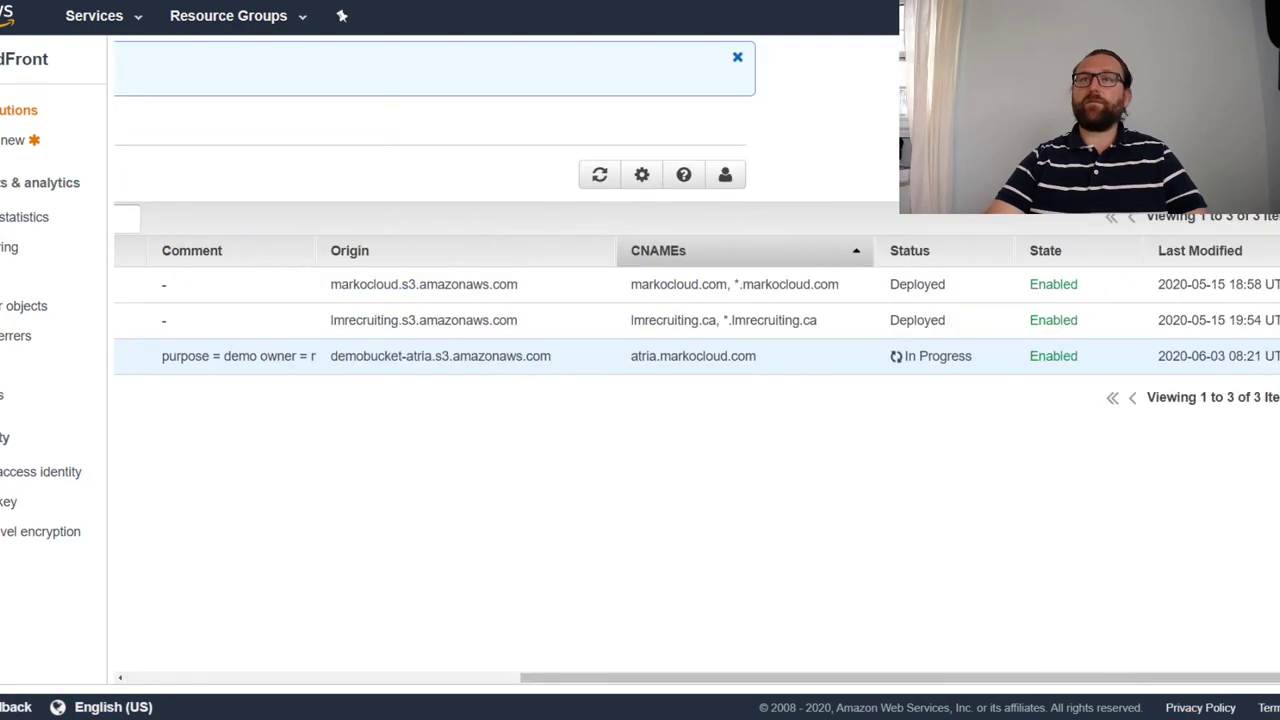
pyautogui.click(599, 175)
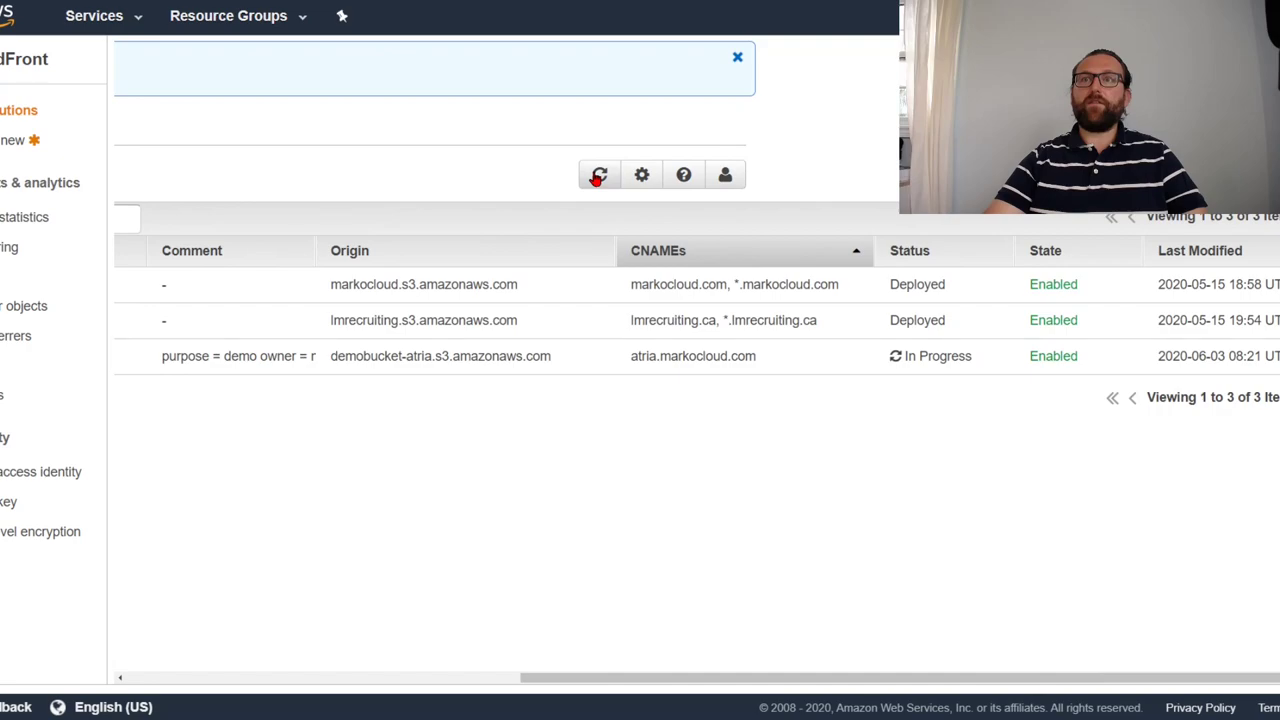
# - Load the atria distribution's cloudfront.net domain name in a new browser tab
pyautogui.hotkey('ctrl', 'Tab')
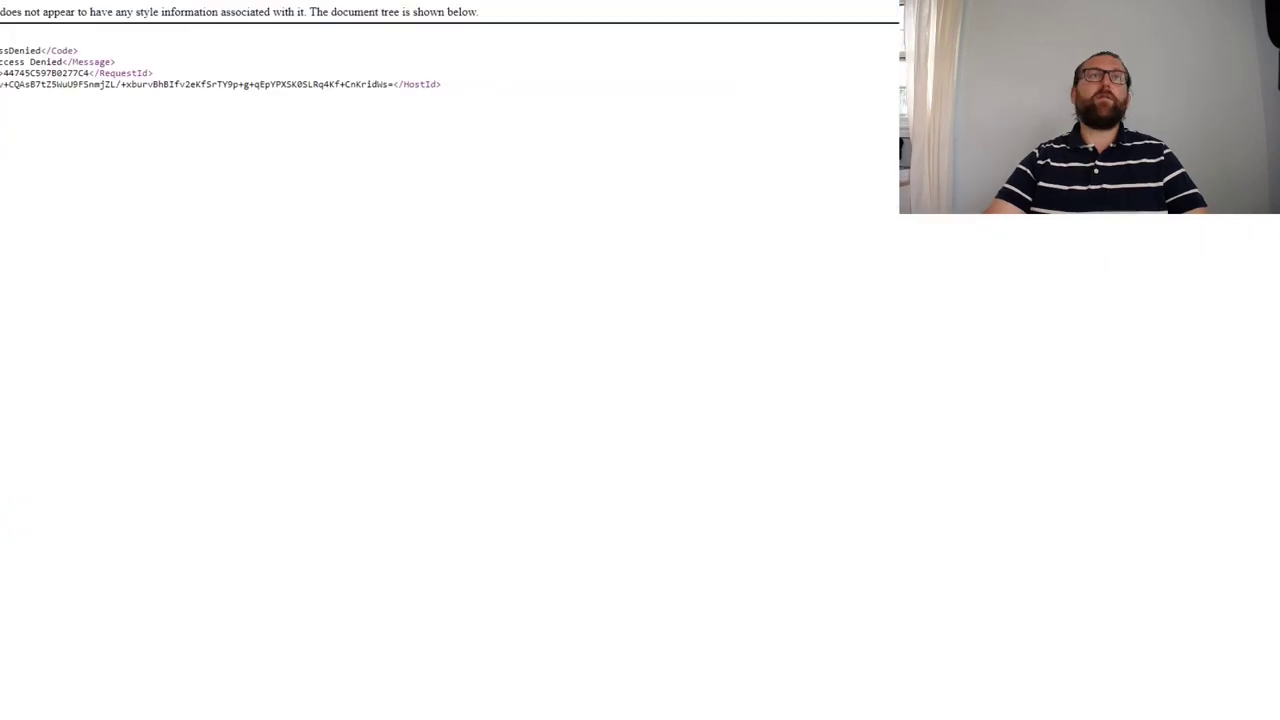
pyautogui.hotkey('ctrl', 't')
pyautogui.write('dd2lx2c7v23yf4j.cloudfront.net')
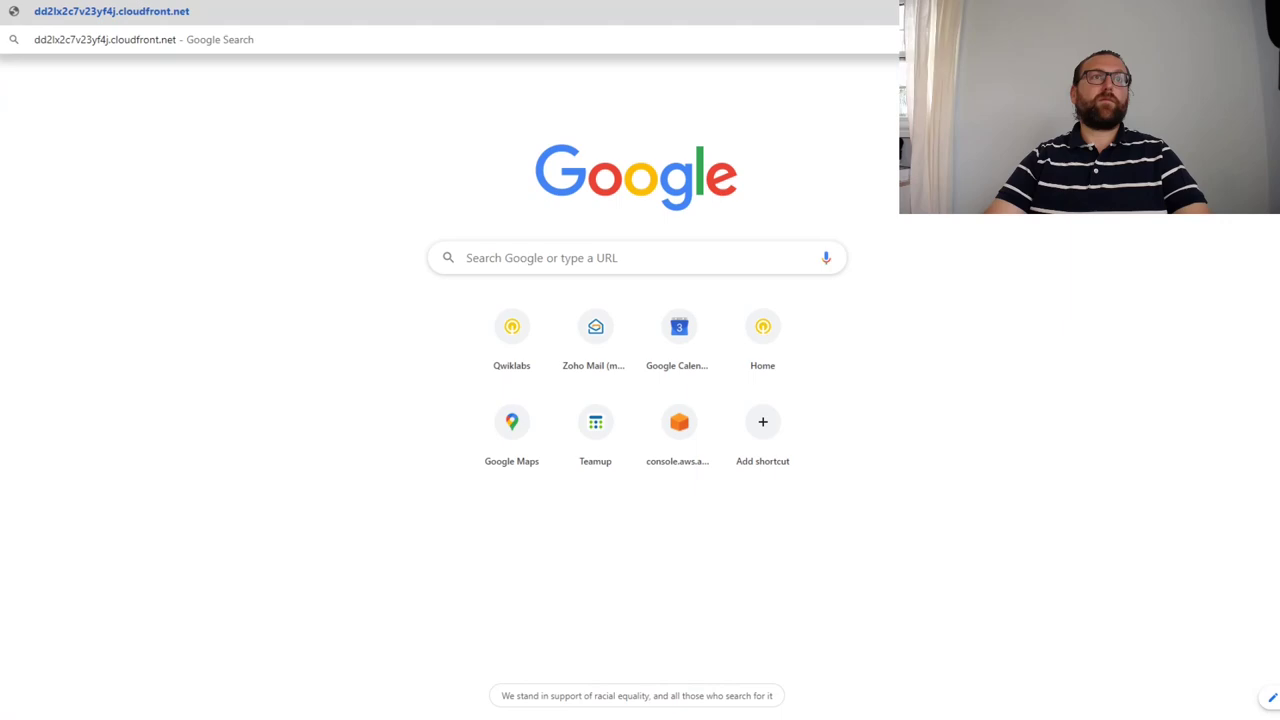
pyautogui.press('Return')
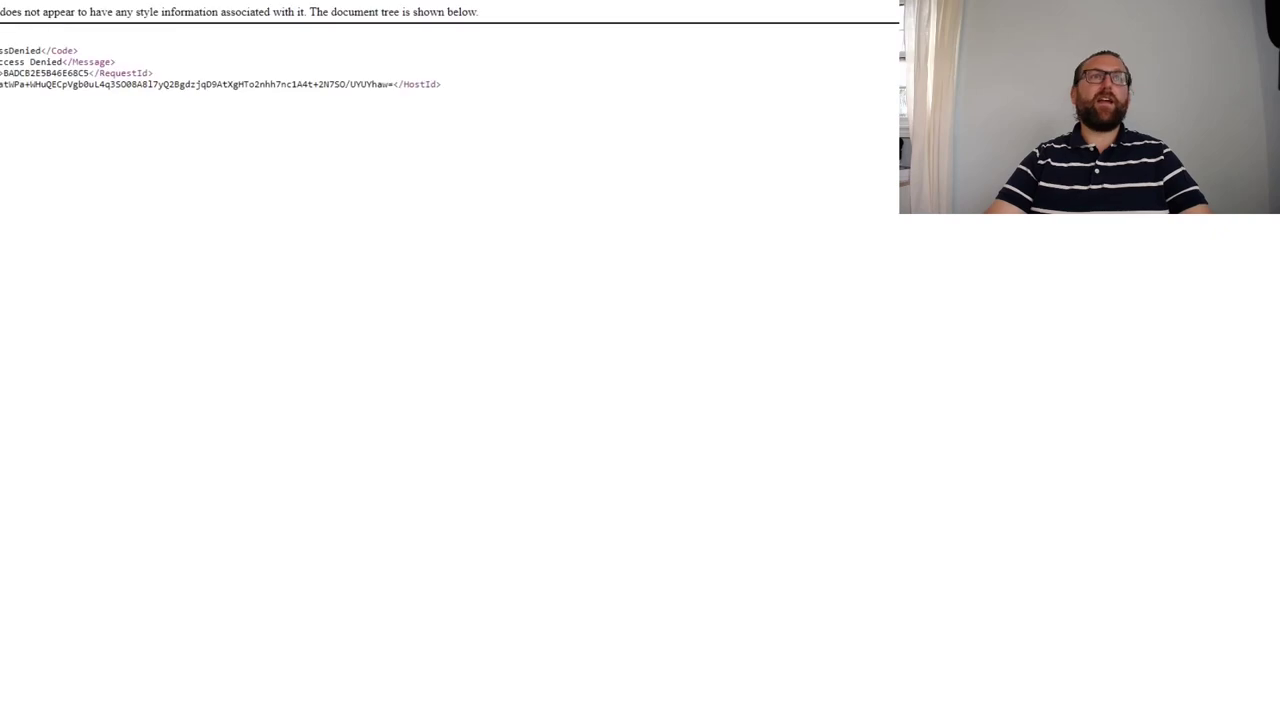
# - Load atria.markocloud.com in the same browser tab to test the alternate domain name
pyautogui.hotkey('ctrl', 'l')
pyautogui.write('at')
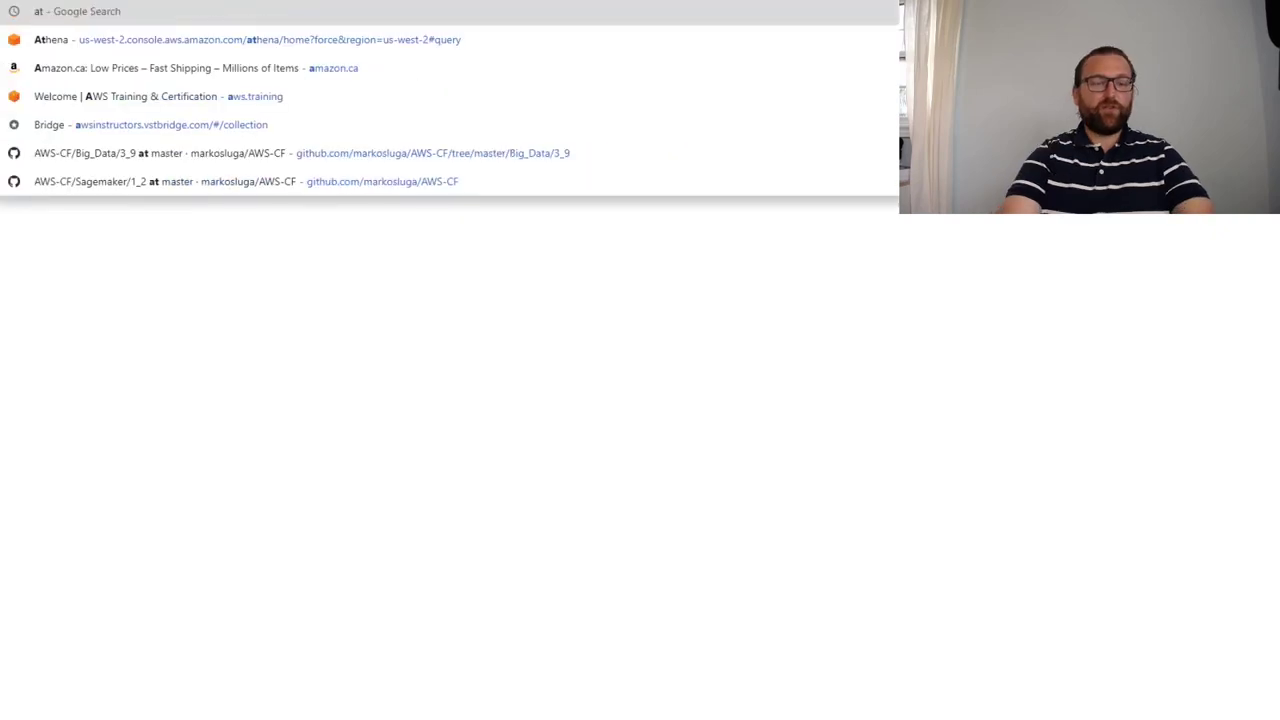
pyautogui.write('r')
pyautogui.press('Up')
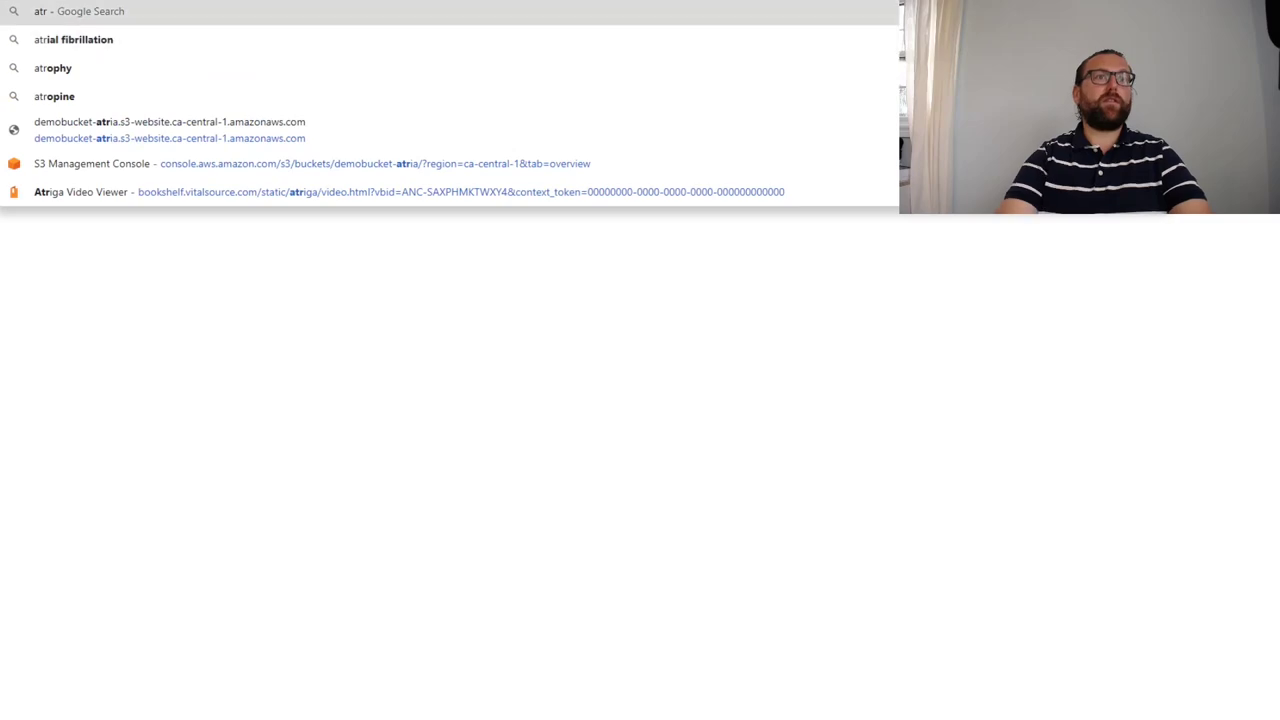
pyautogui.write('ia')
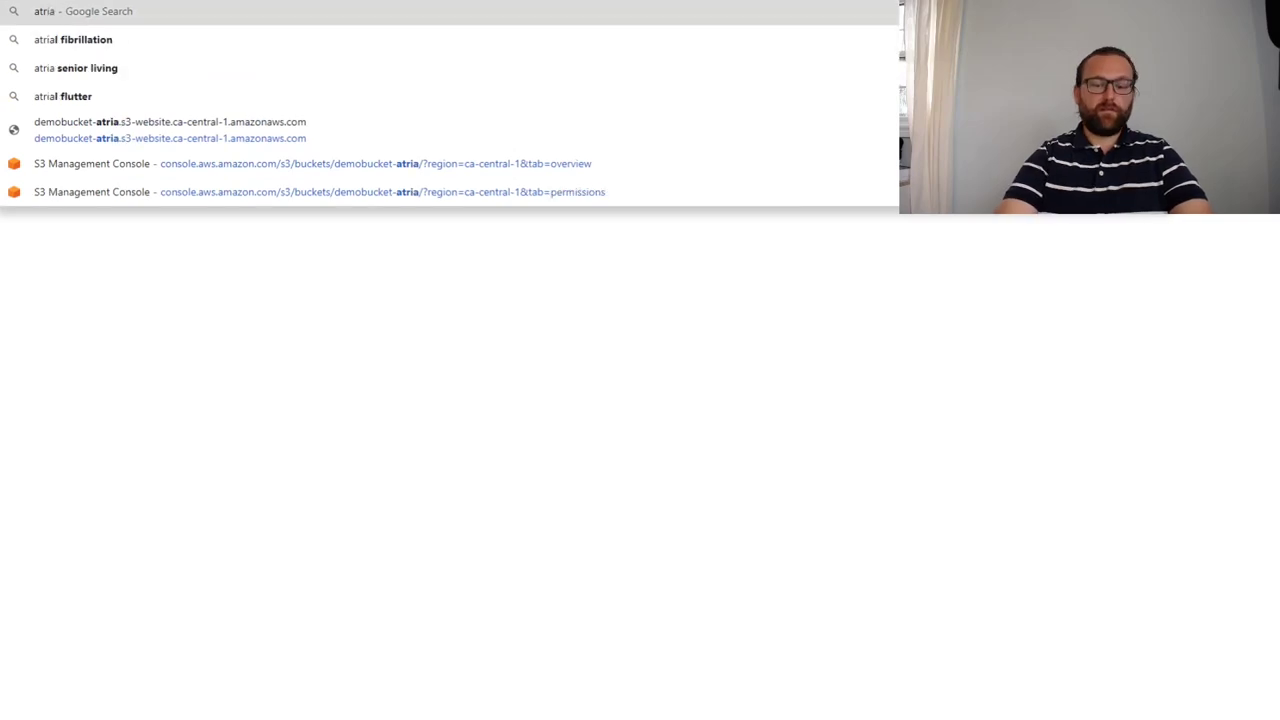
pyautogui.write('.markocloud.com')
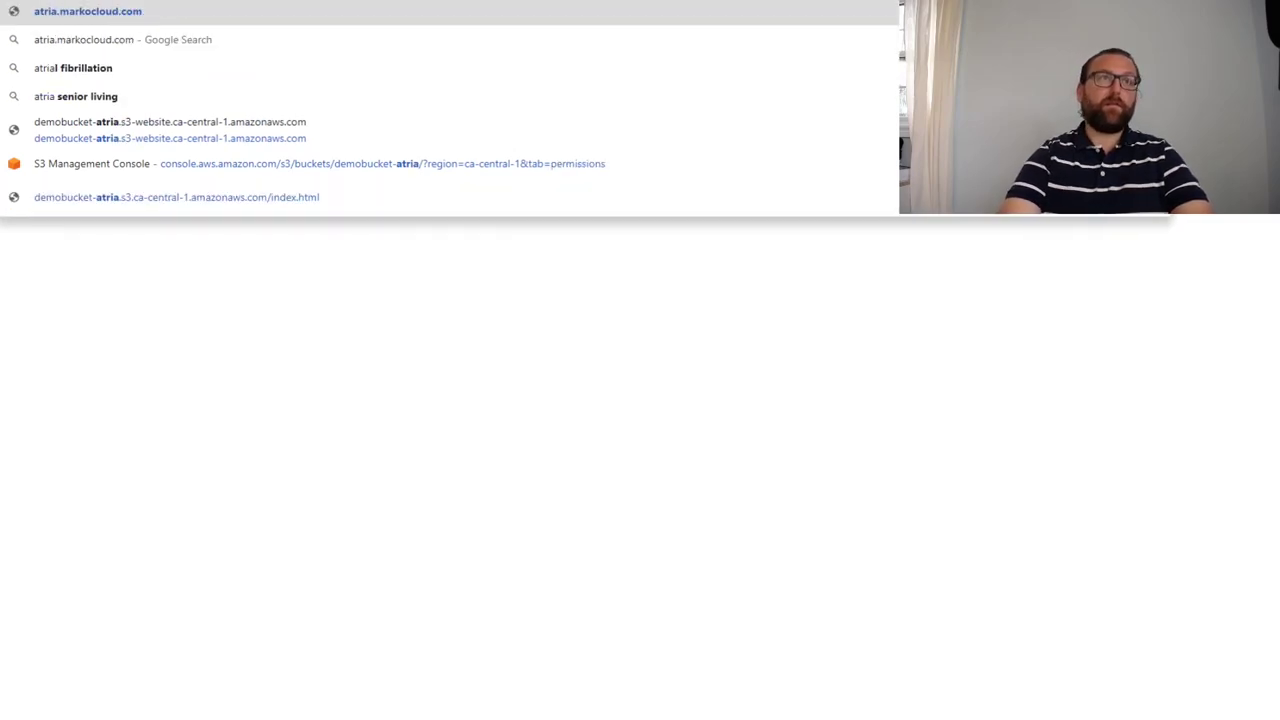
pyautogui.press('Return')
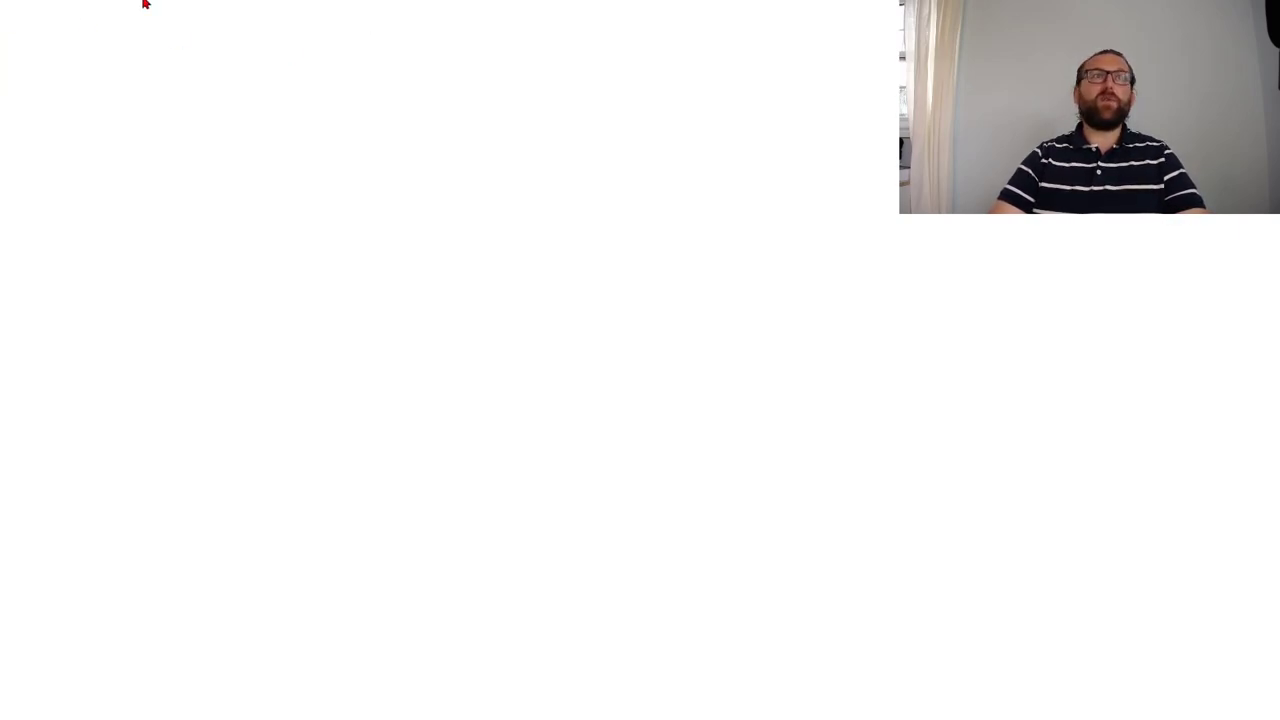
pyautogui.click(223, 214)
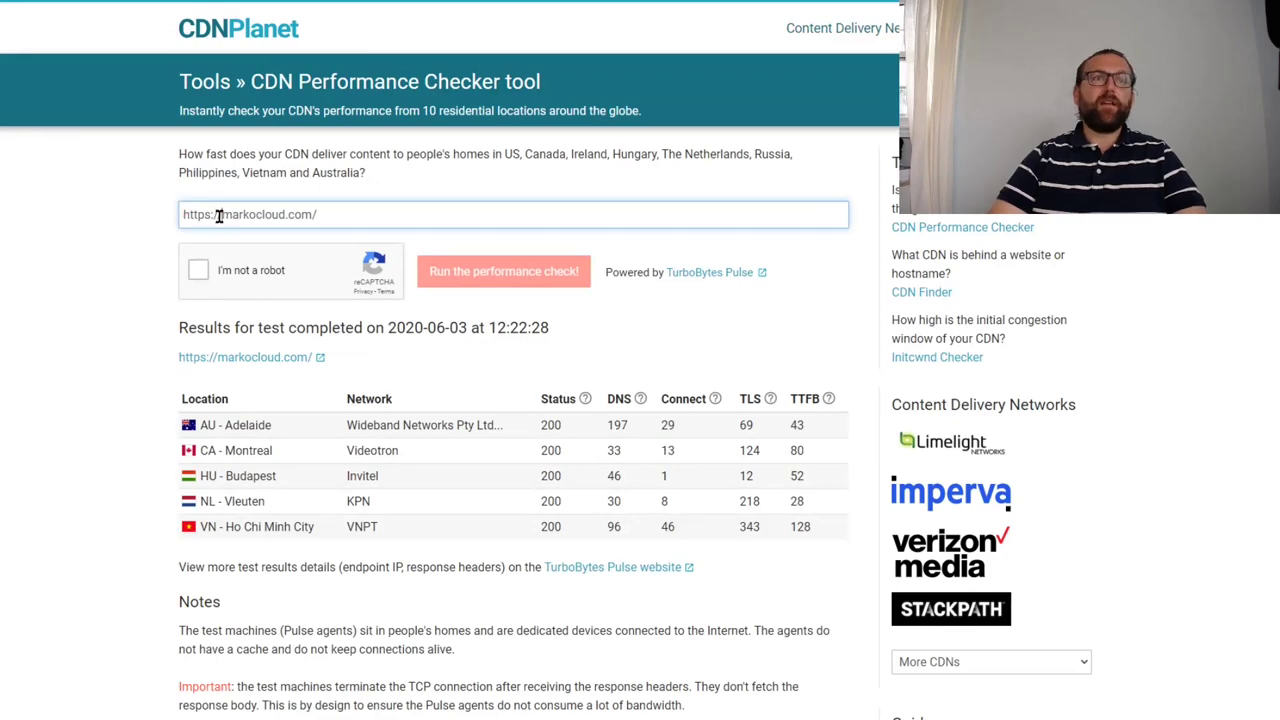
pyautogui.write('atria.')
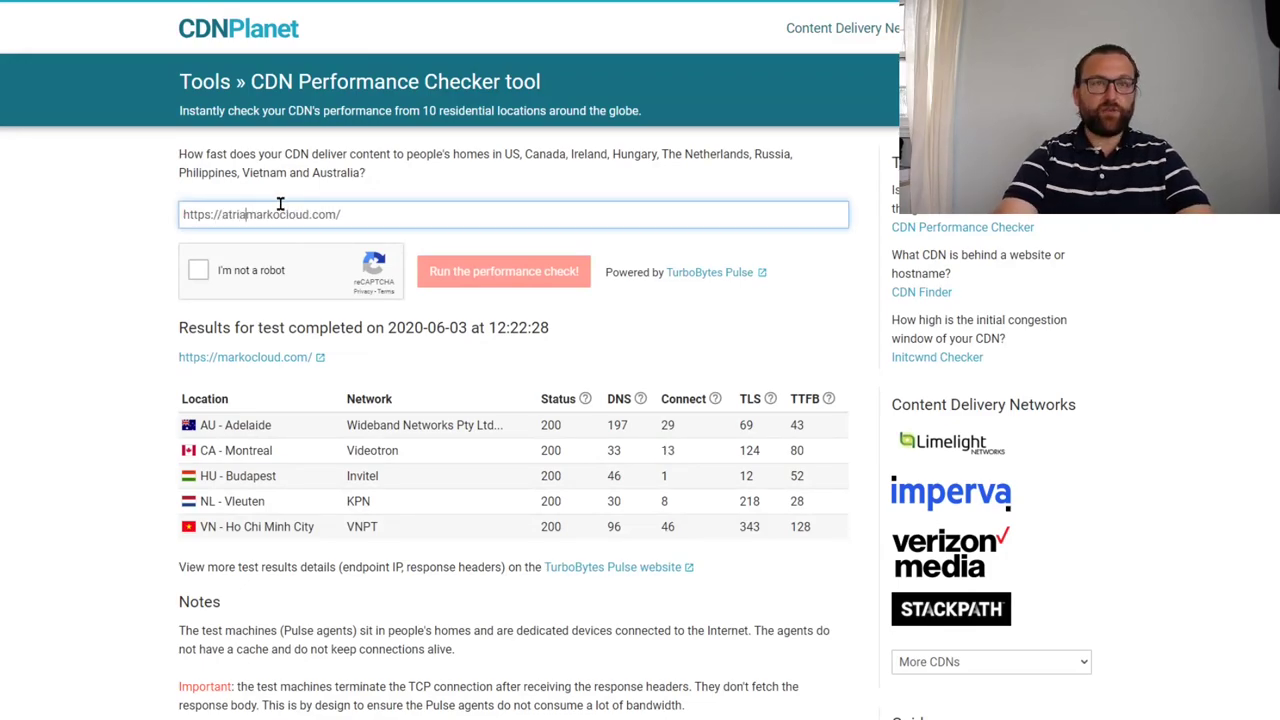
pyautogui.click(196, 274)
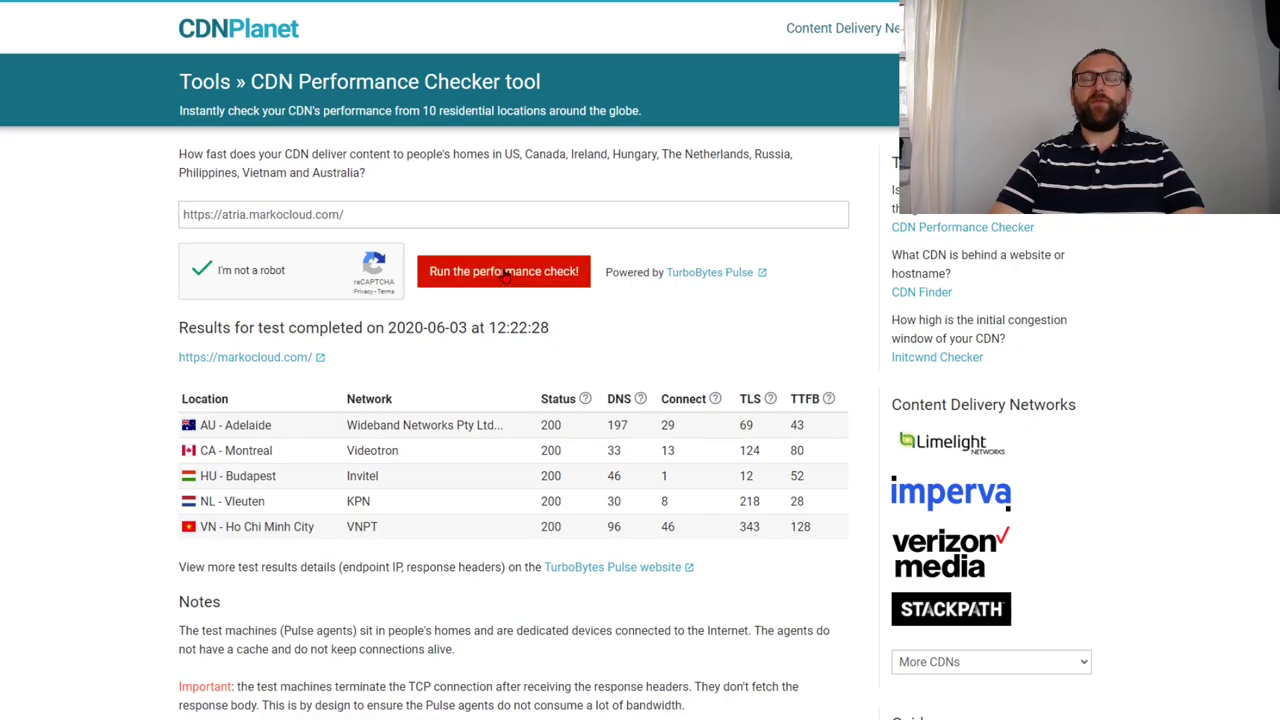
pyautogui.click(506, 274)
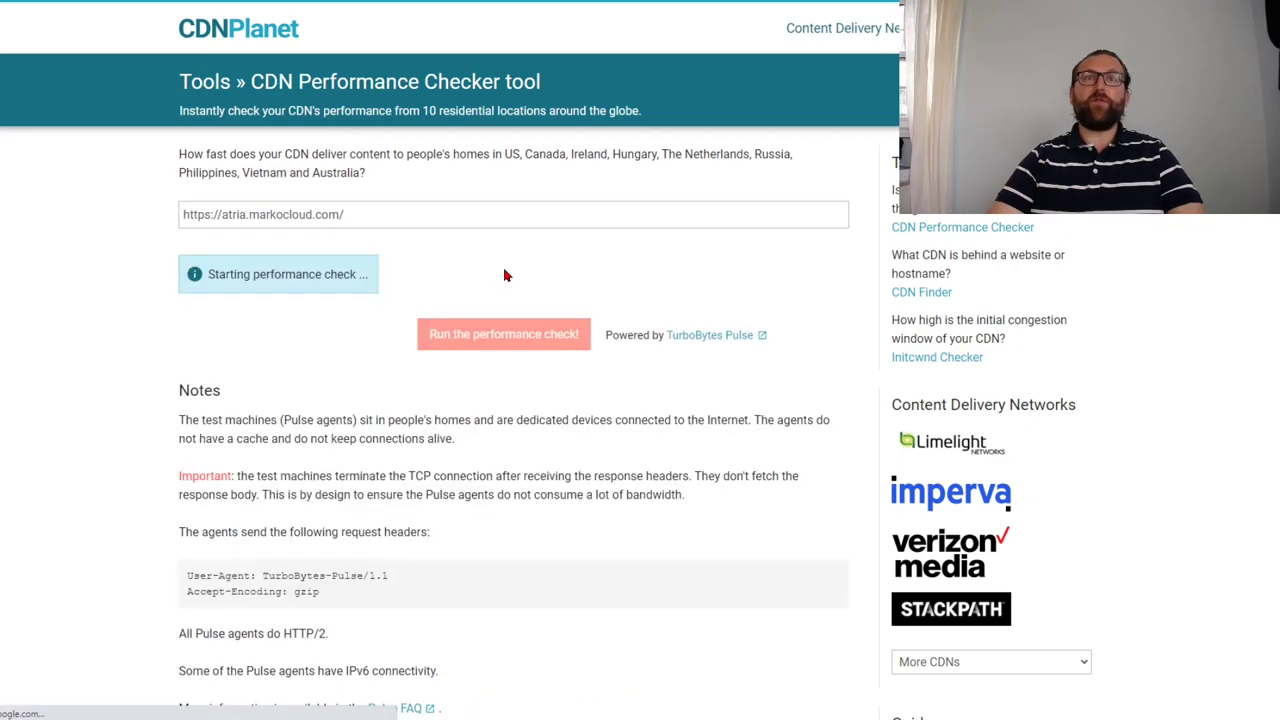
pyautogui.click(331, 209)
pyautogui.hotkey('ctrl', 'a')
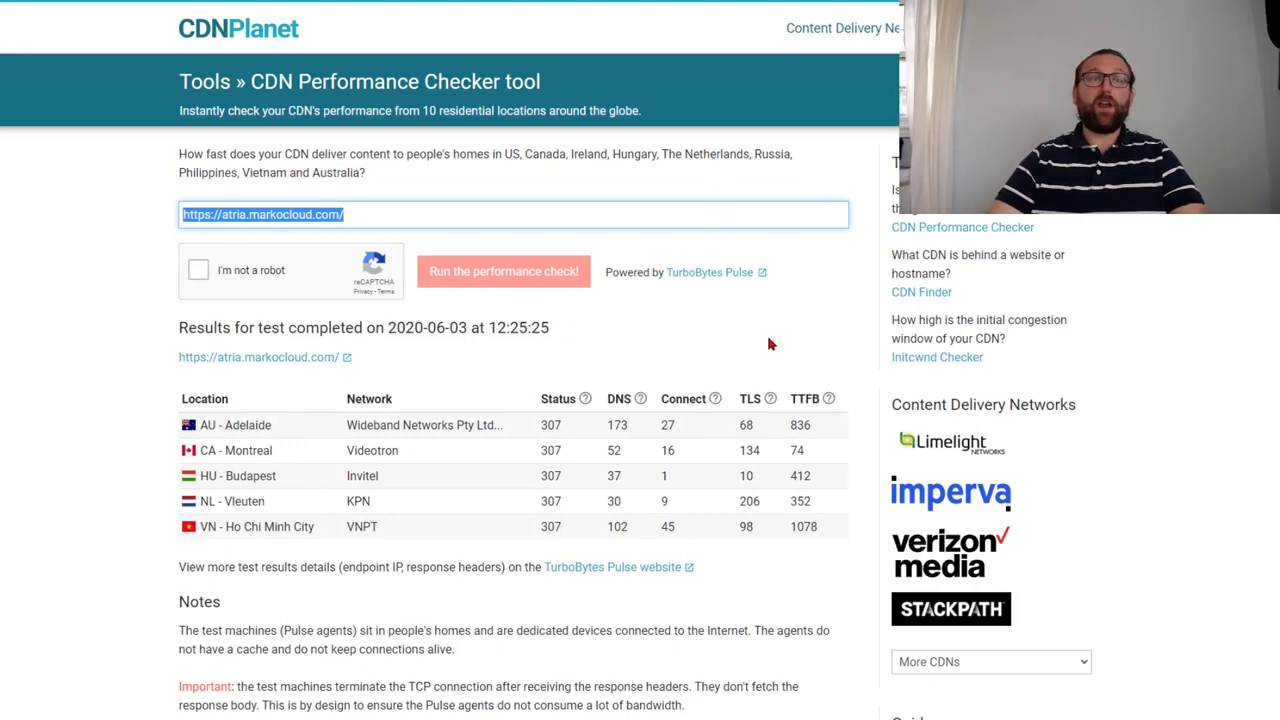
pyautogui.doubleClick(805, 425)
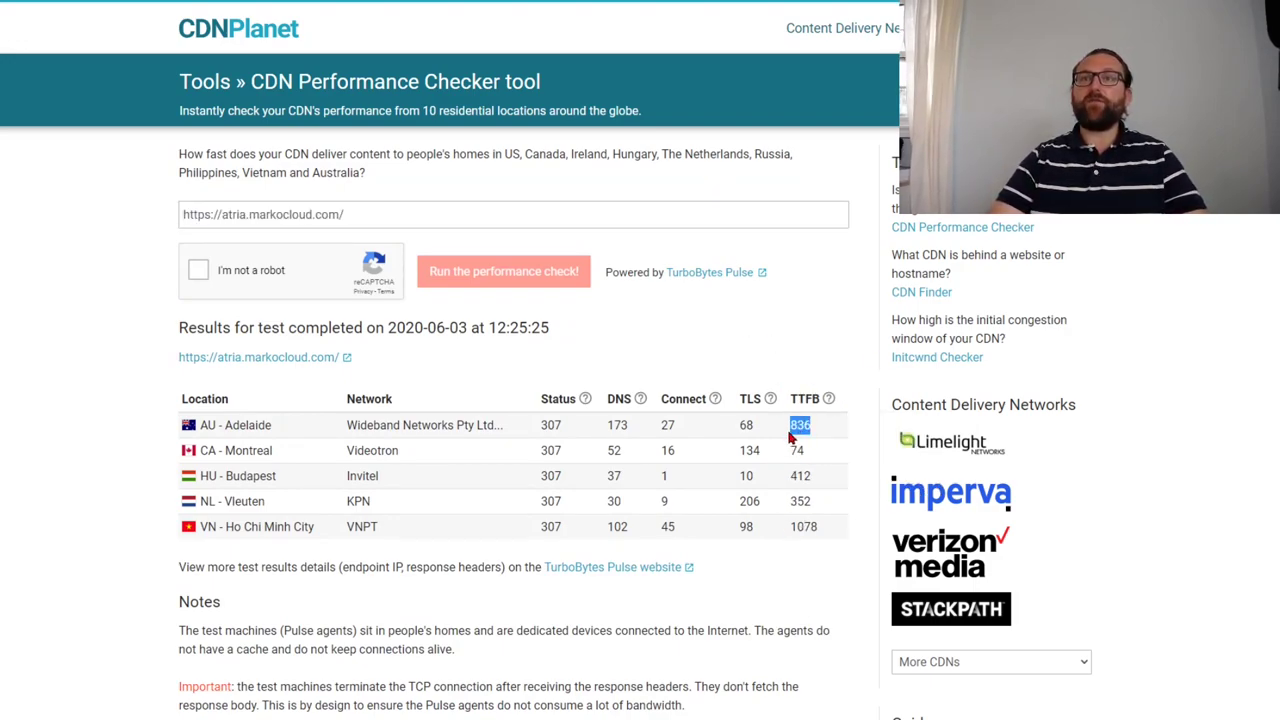
pyautogui.moveTo(808, 451); pyautogui.dragTo(780, 535)
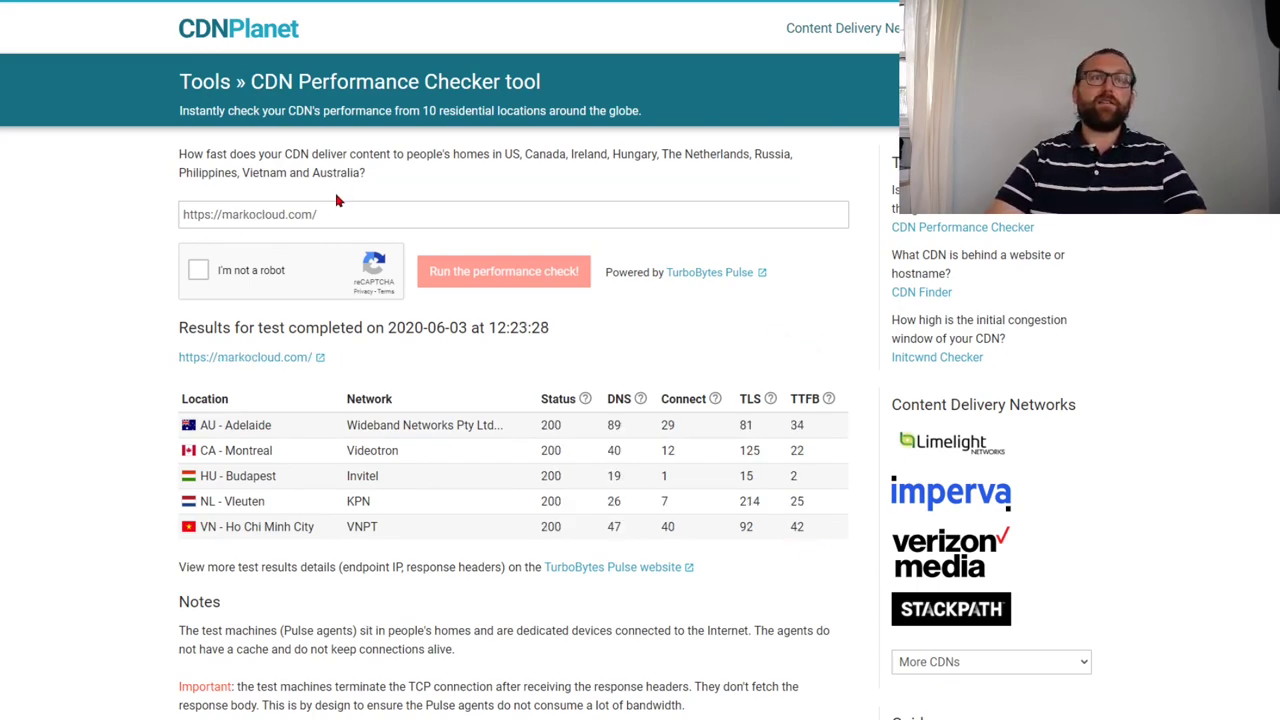
pyautogui.moveTo(330, 214); pyautogui.dragTo(80, 214)
pyautogui.write('https://atria.markocloud.com/')
pyautogui.click(202, 275)
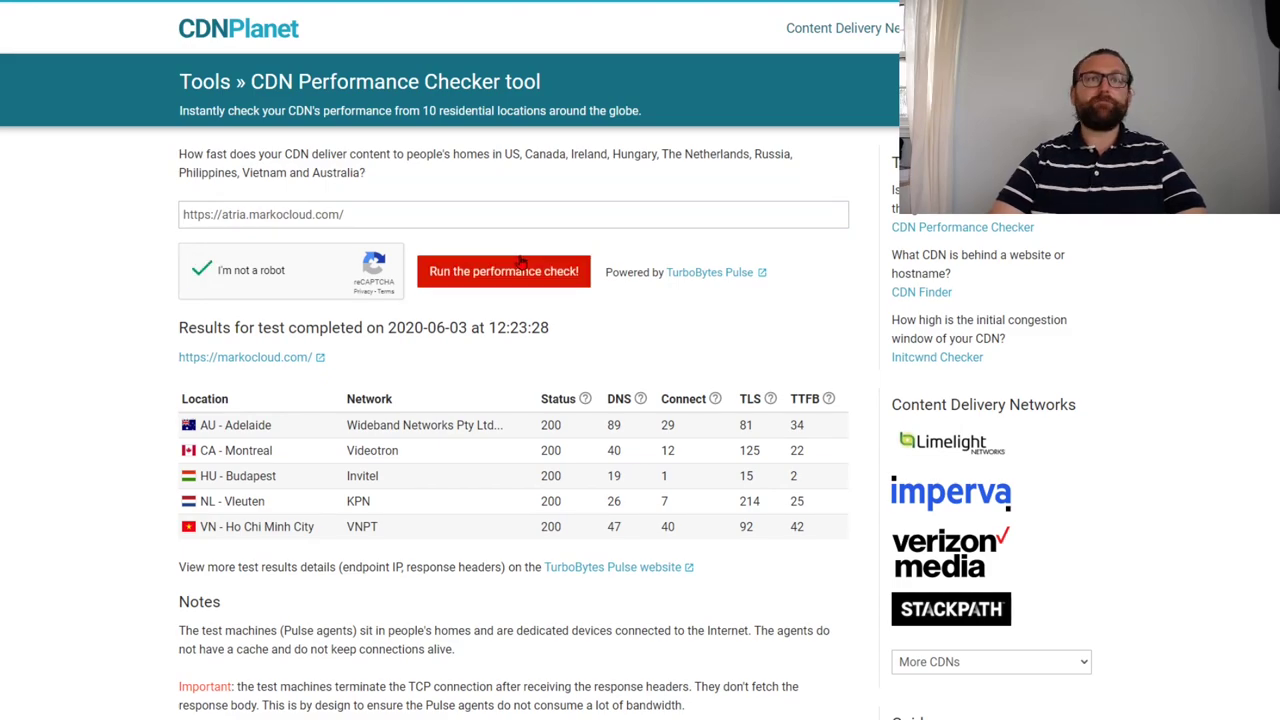
pyautogui.click(506, 278)
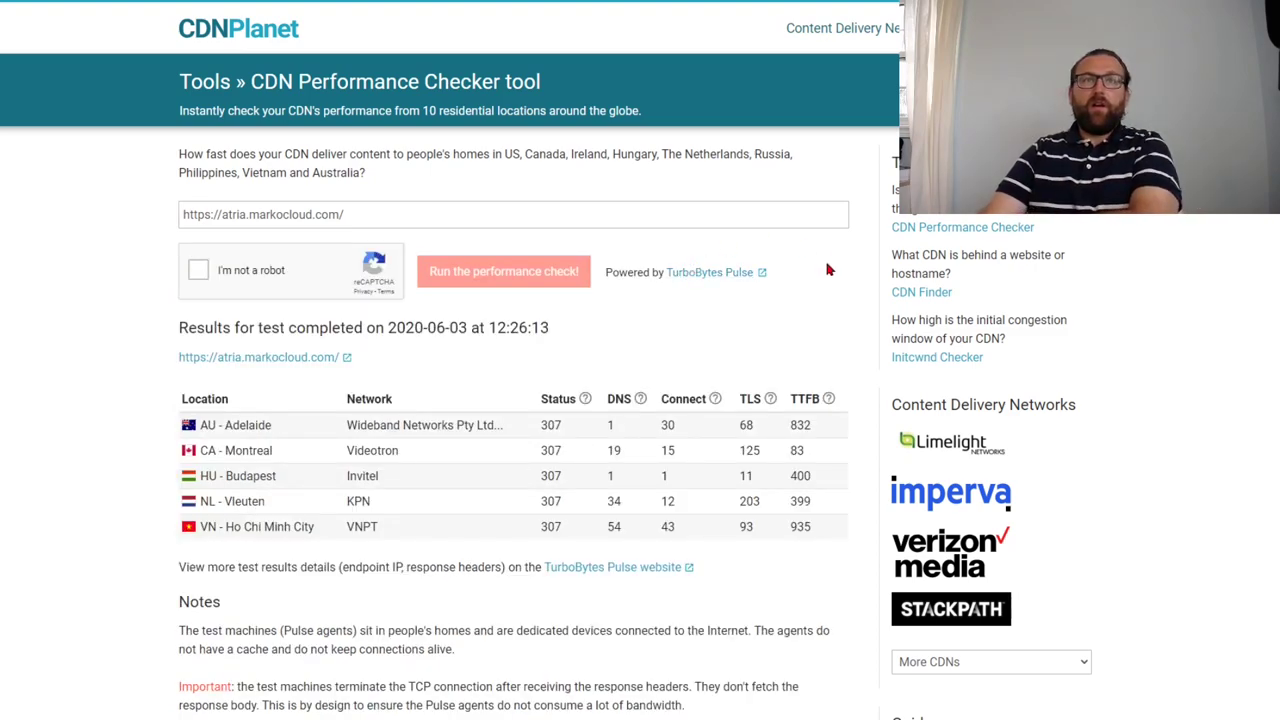
pyautogui.click(200, 272)
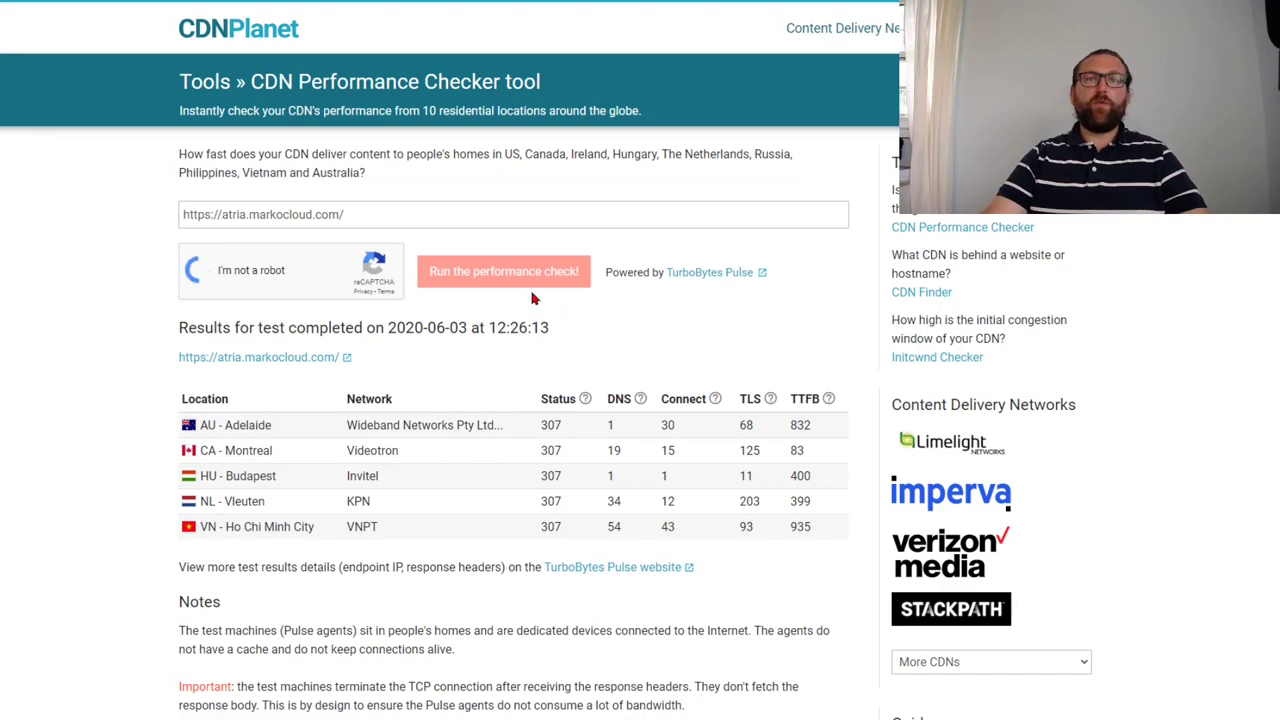
pyautogui.doubleClick(550, 425)
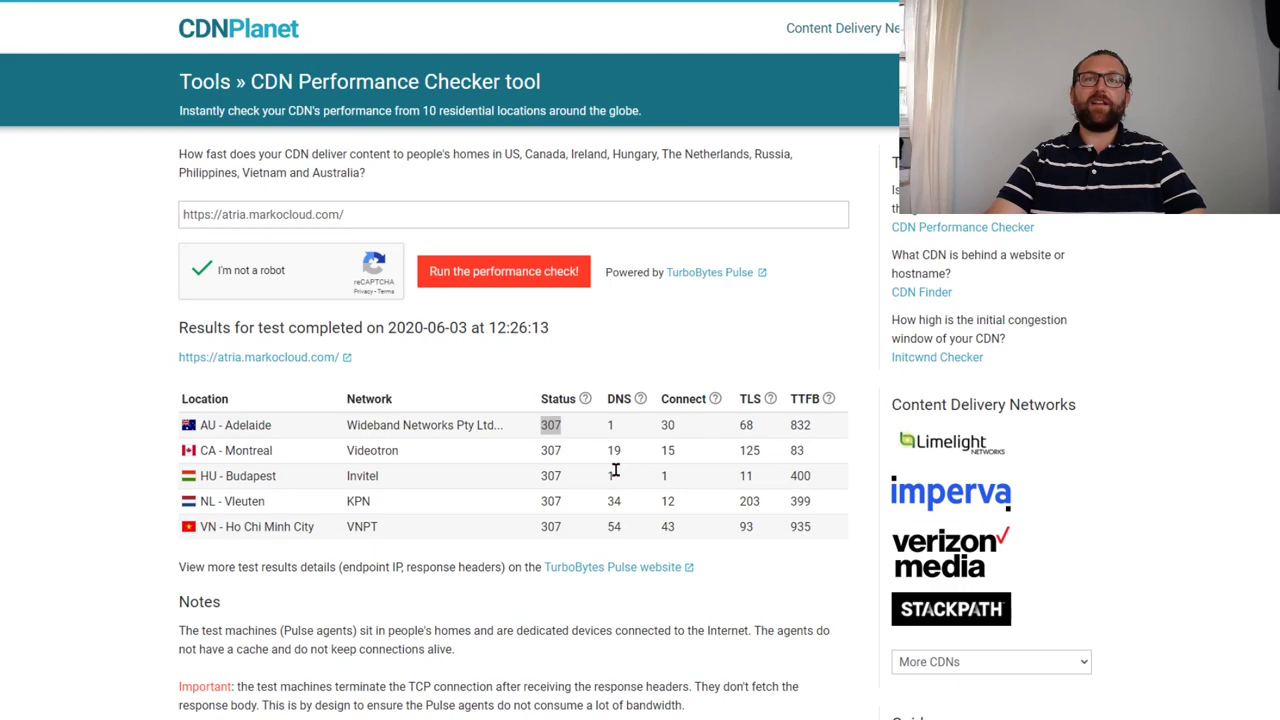
pyautogui.moveTo(617, 483)
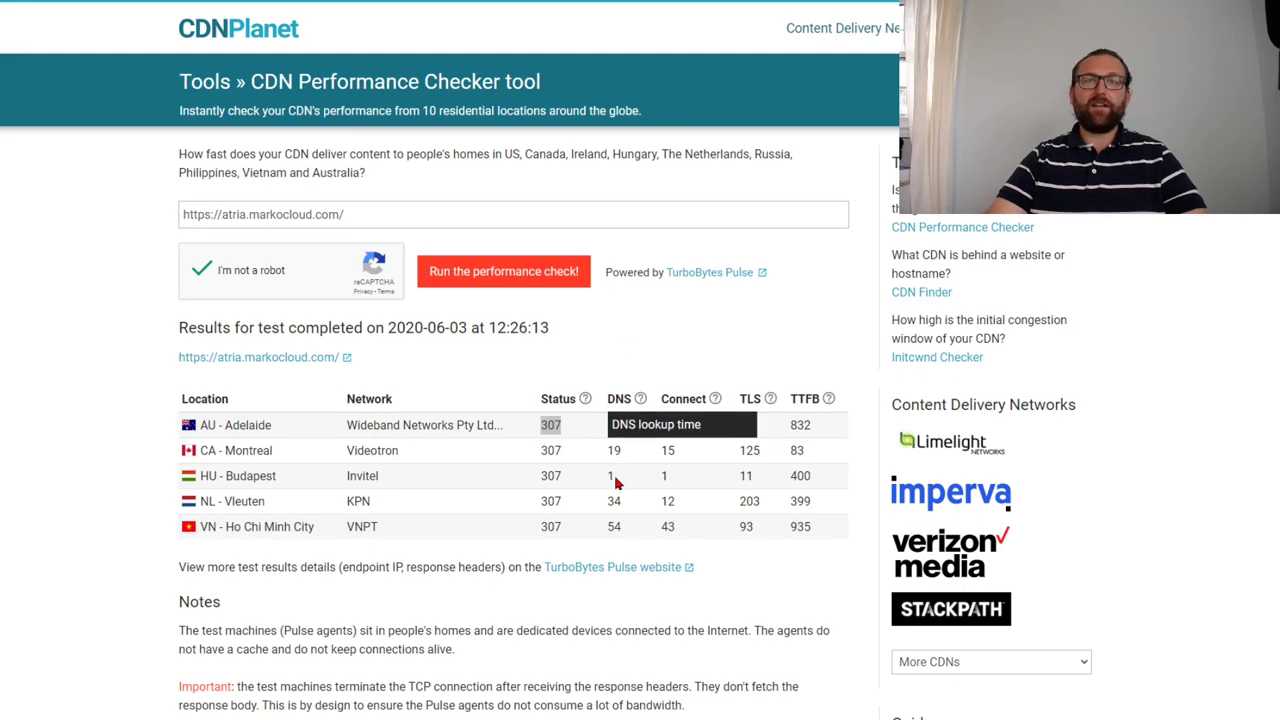
pyautogui.moveTo(553, 428)
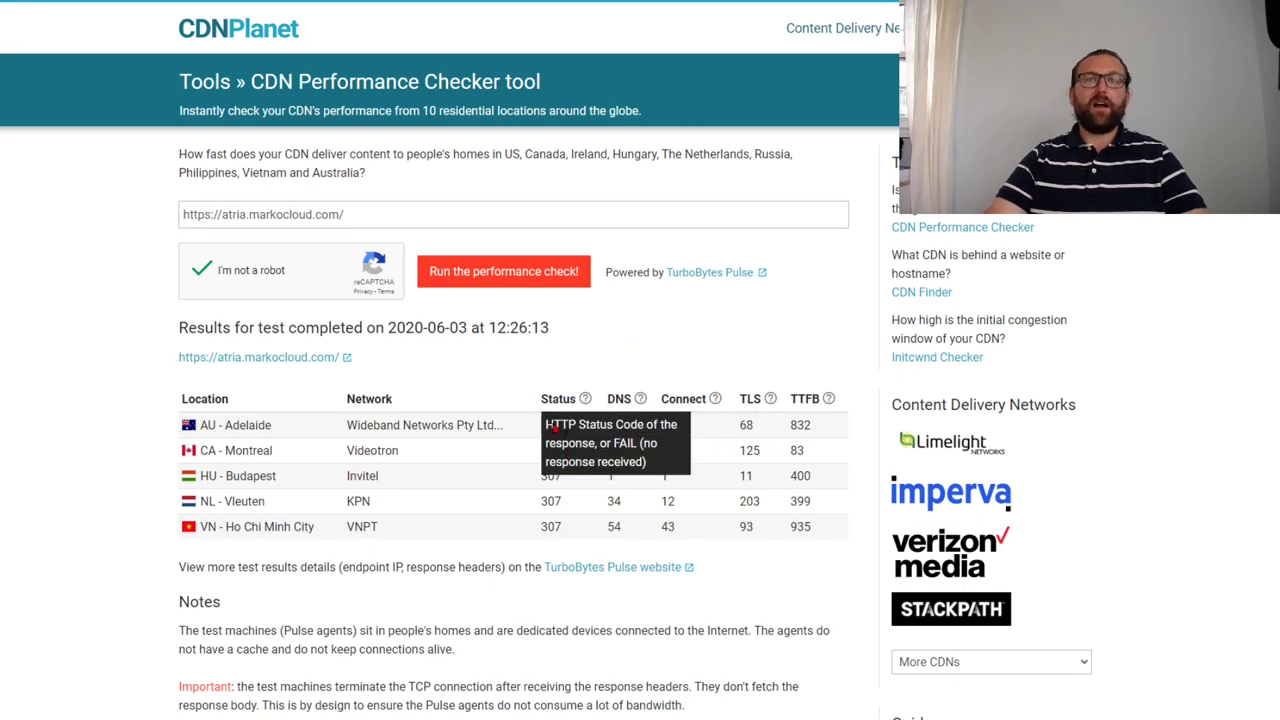
pyautogui.doubleClick(549, 427)
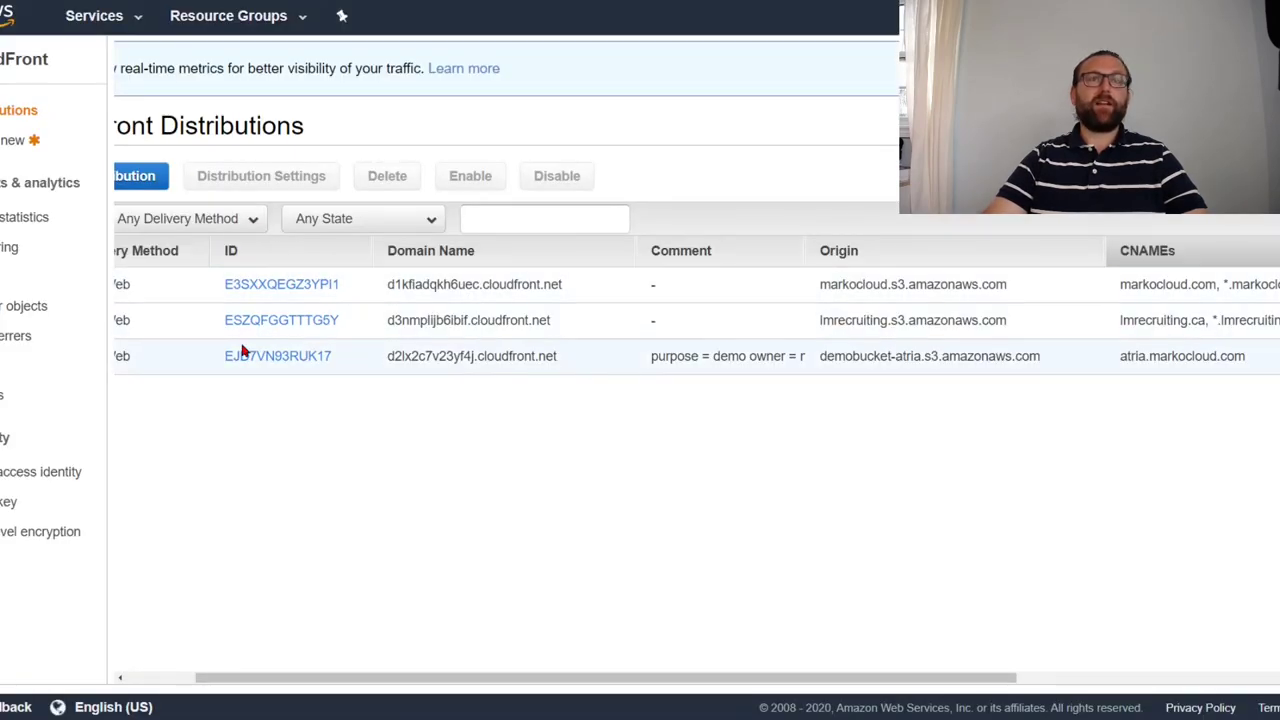
# - Open the CloudFront distribution for the demobucket-atria origin and review its general settings and origin configuration
pyautogui.click(243, 353)
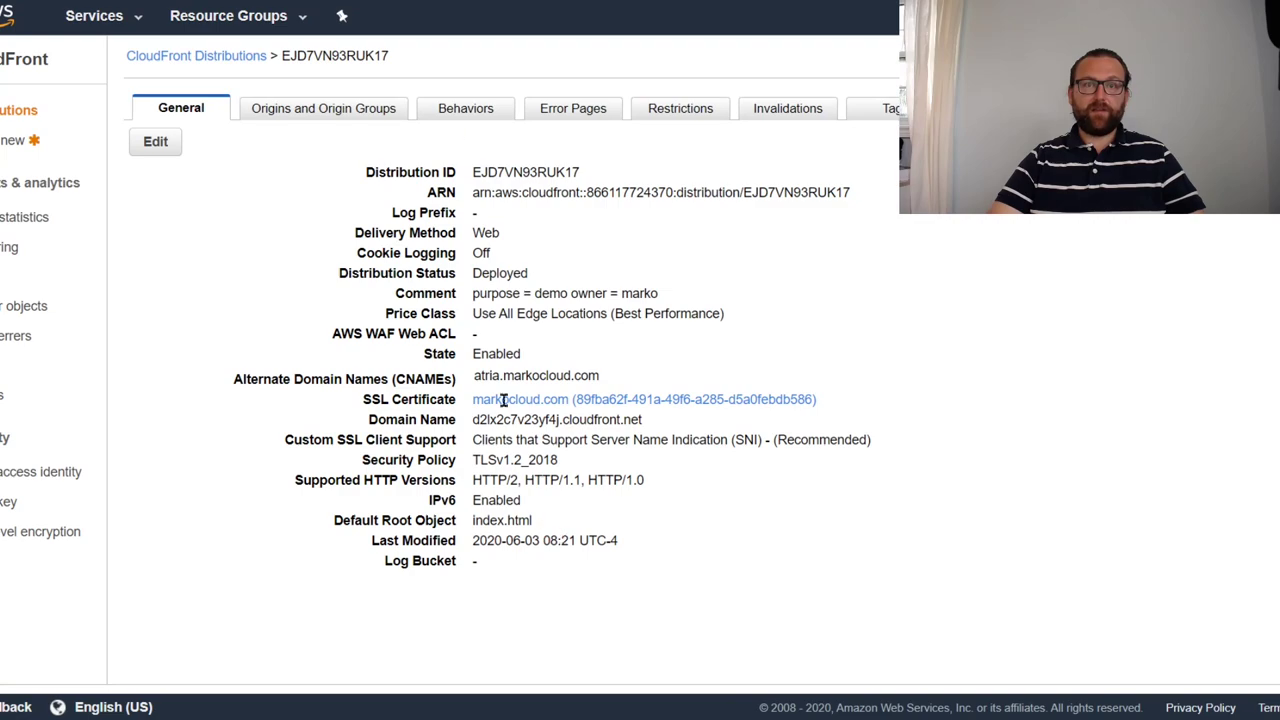
pyautogui.click(298, 112)
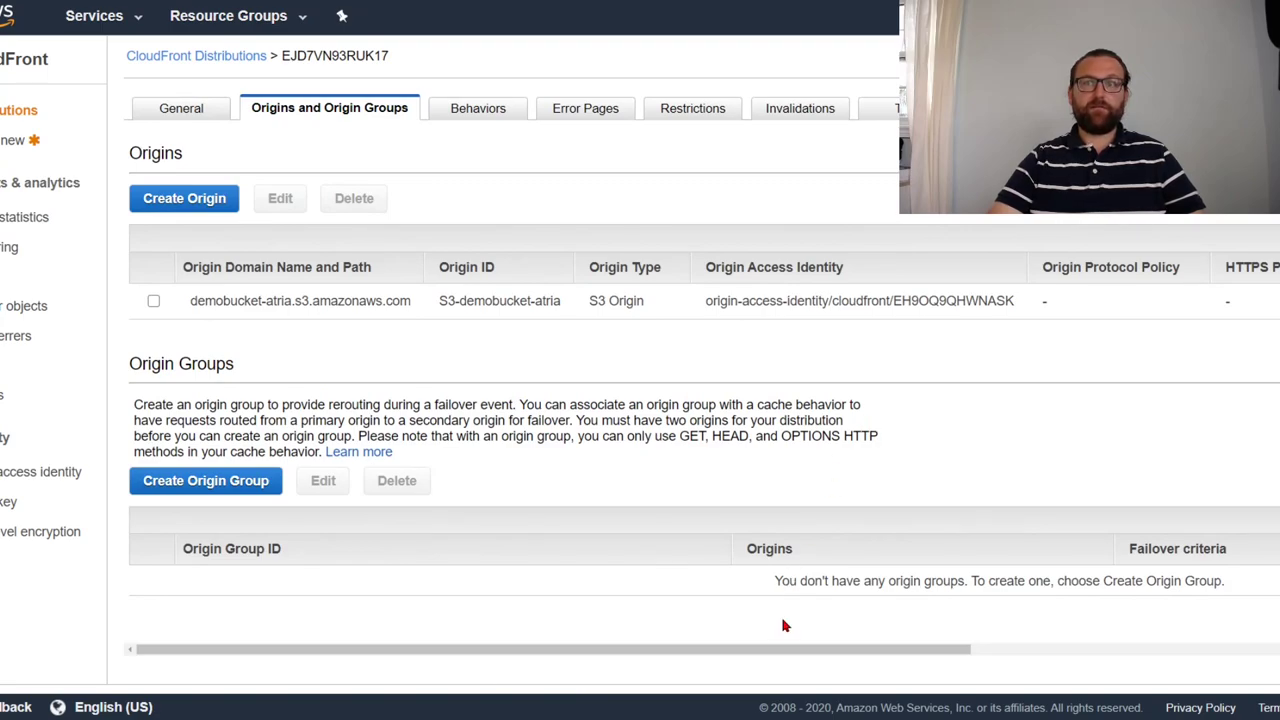
pyautogui.moveTo(785, 649); pyautogui.dragTo(1143, 681)
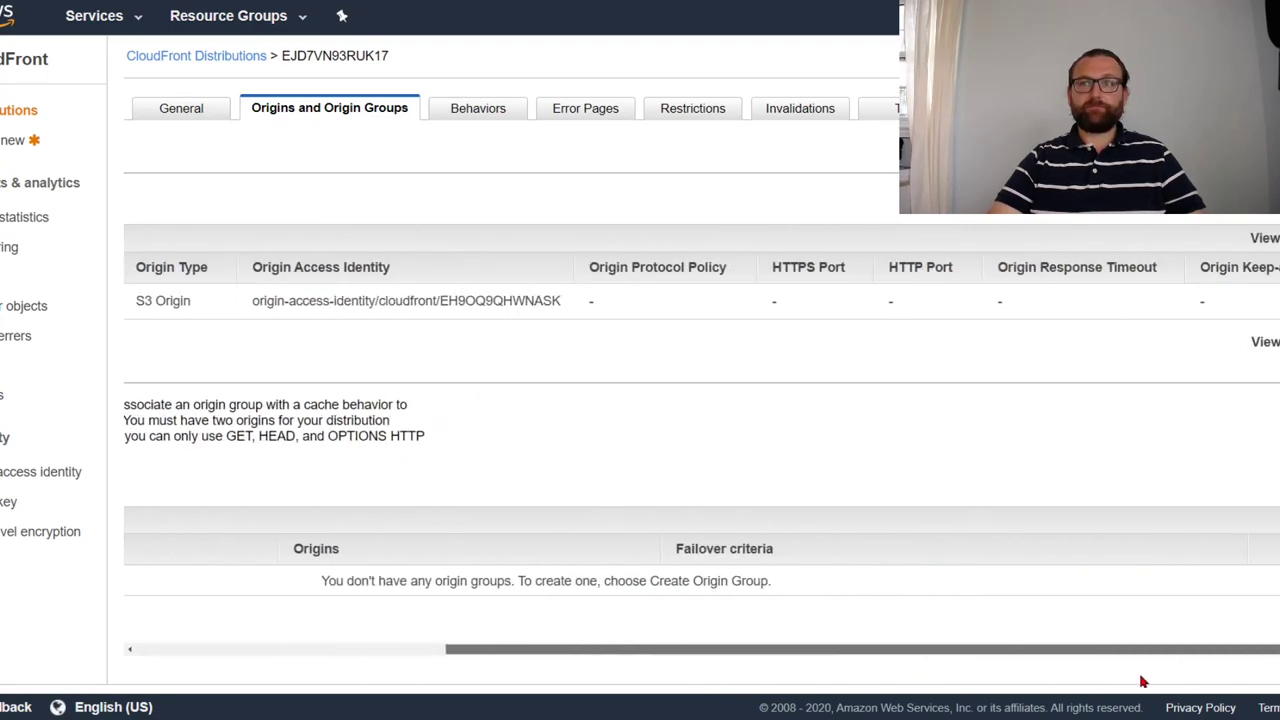
pyautogui.click(180, 107)
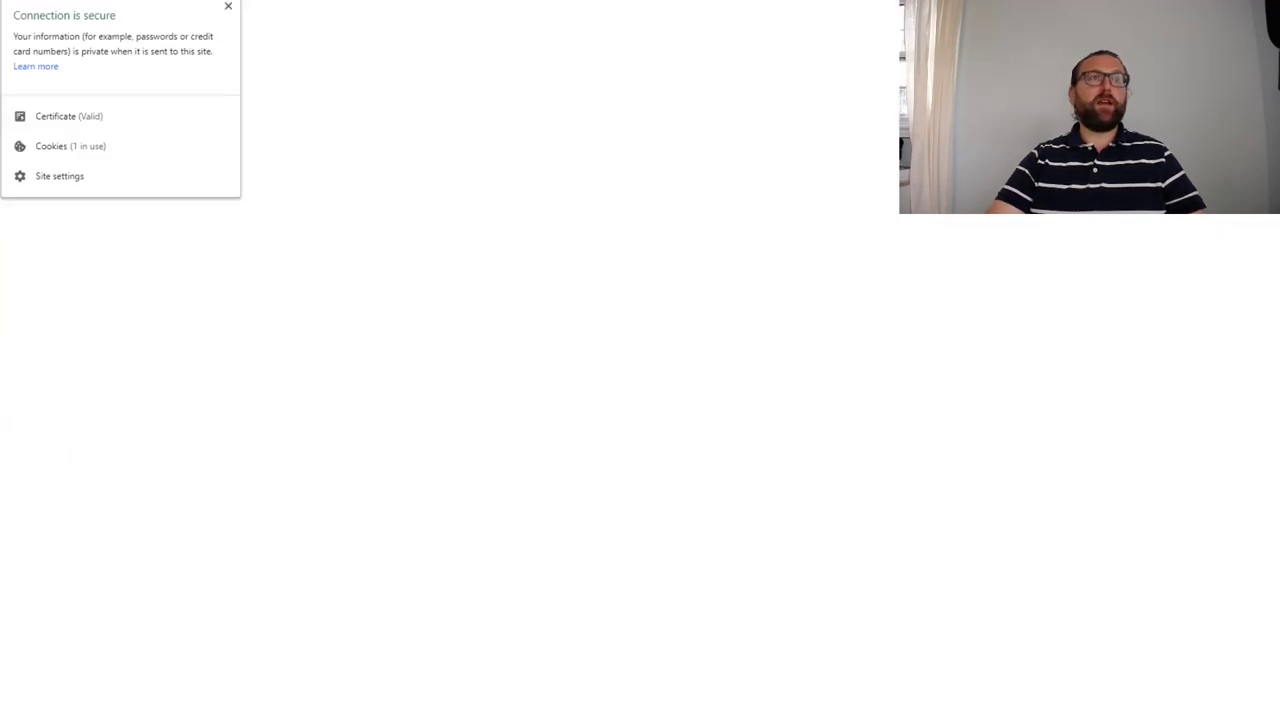
# - Inspect the issuer details of the blank page's security certificate, close it and check the connection details again
pyautogui.click(82, 115)
pyautogui.moveTo(110, 0); pyautogui.dragTo(517, 163)
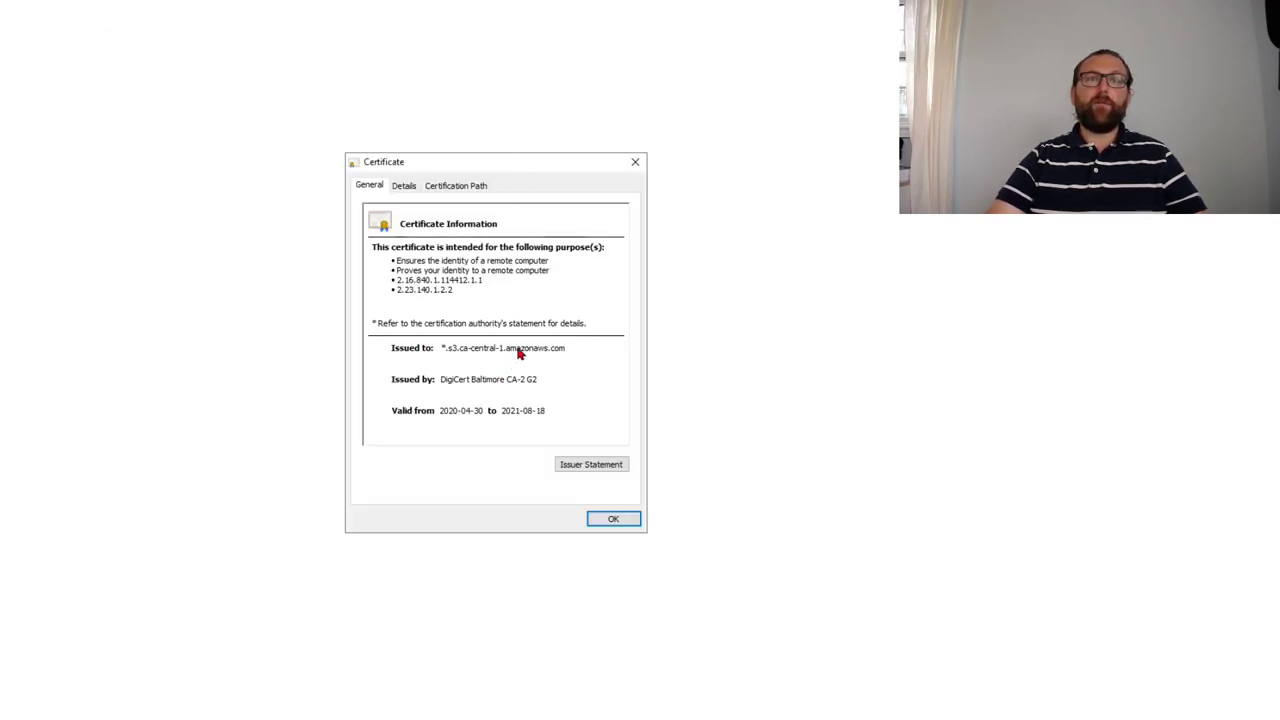
pyautogui.click(635, 162)
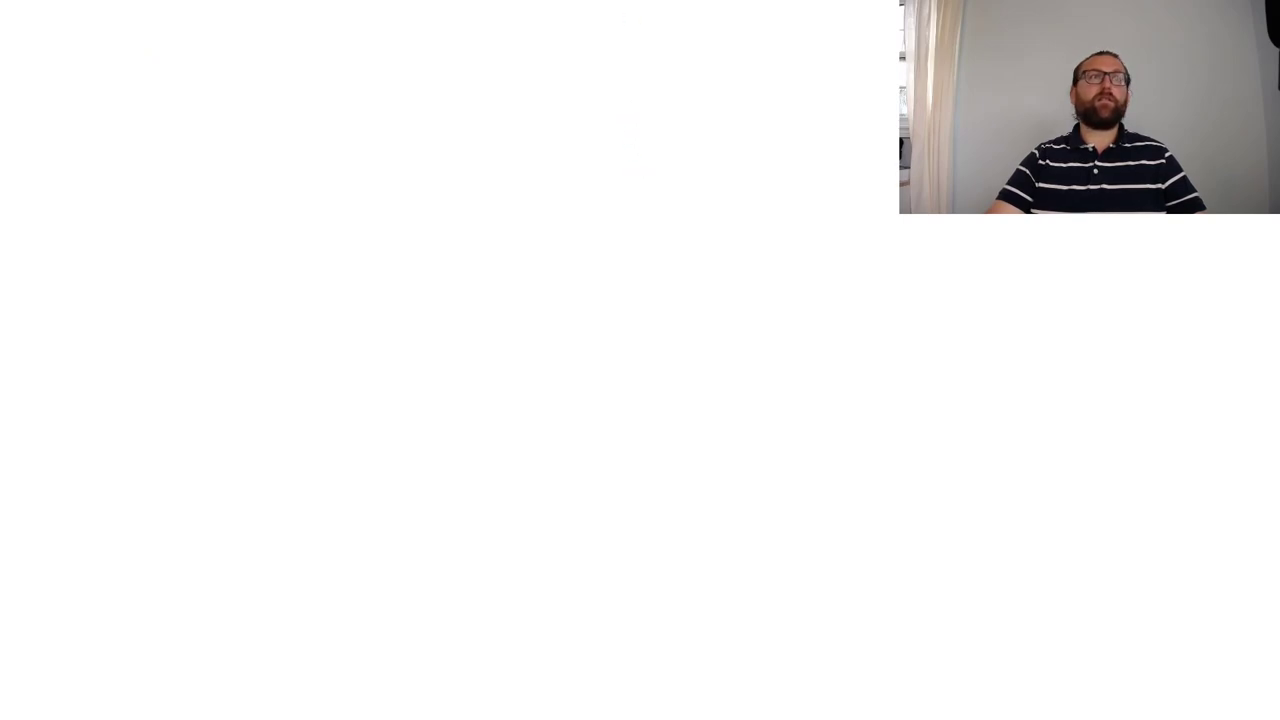
pyautogui.click(43, 11)
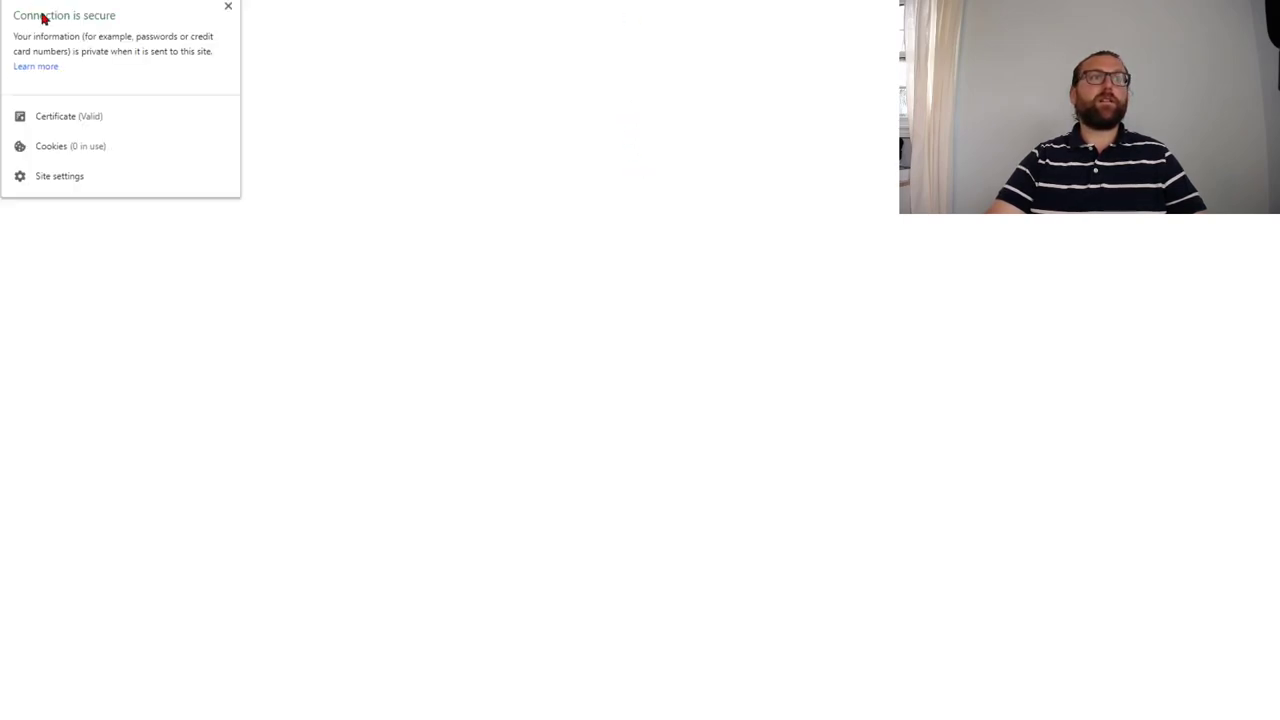
pyautogui.click(409, 106)
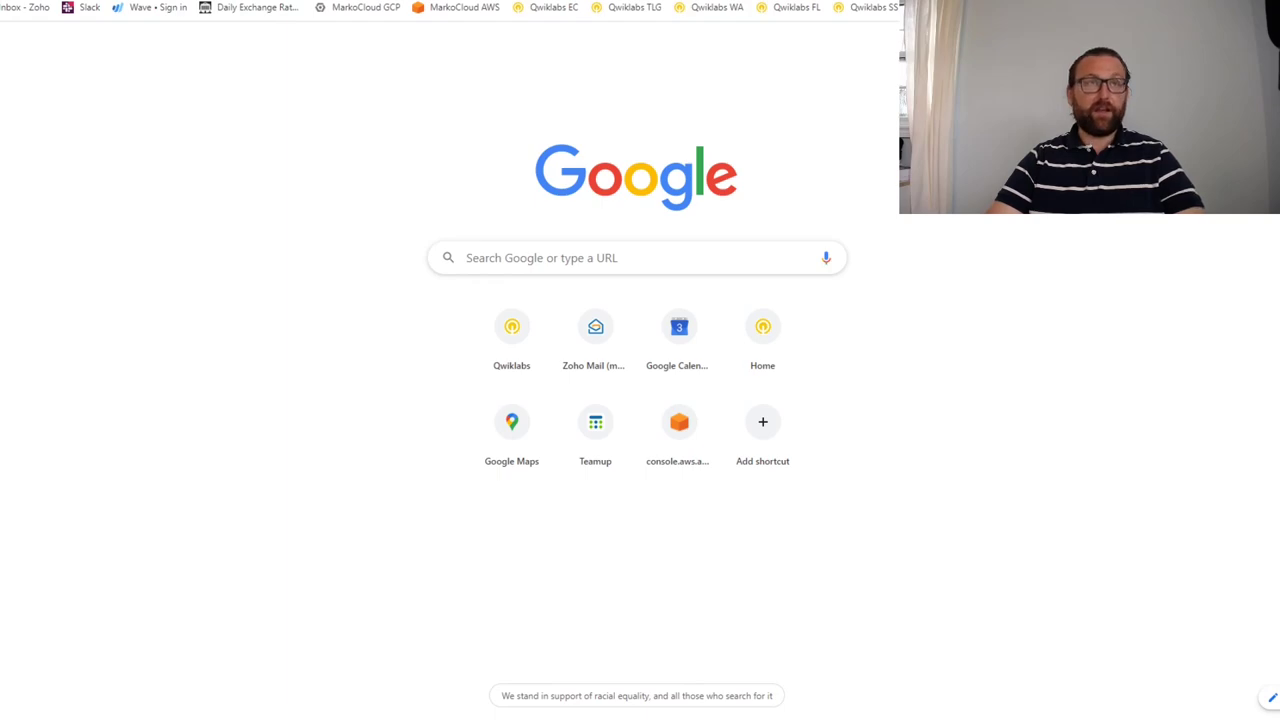
# - Load the d1kfiadqkh6uec.cloudfront.net address and inspect which domain its security certificate is issued to
pyautogui.hotkey('ctrl', 'v')
pyautogui.press('Return')
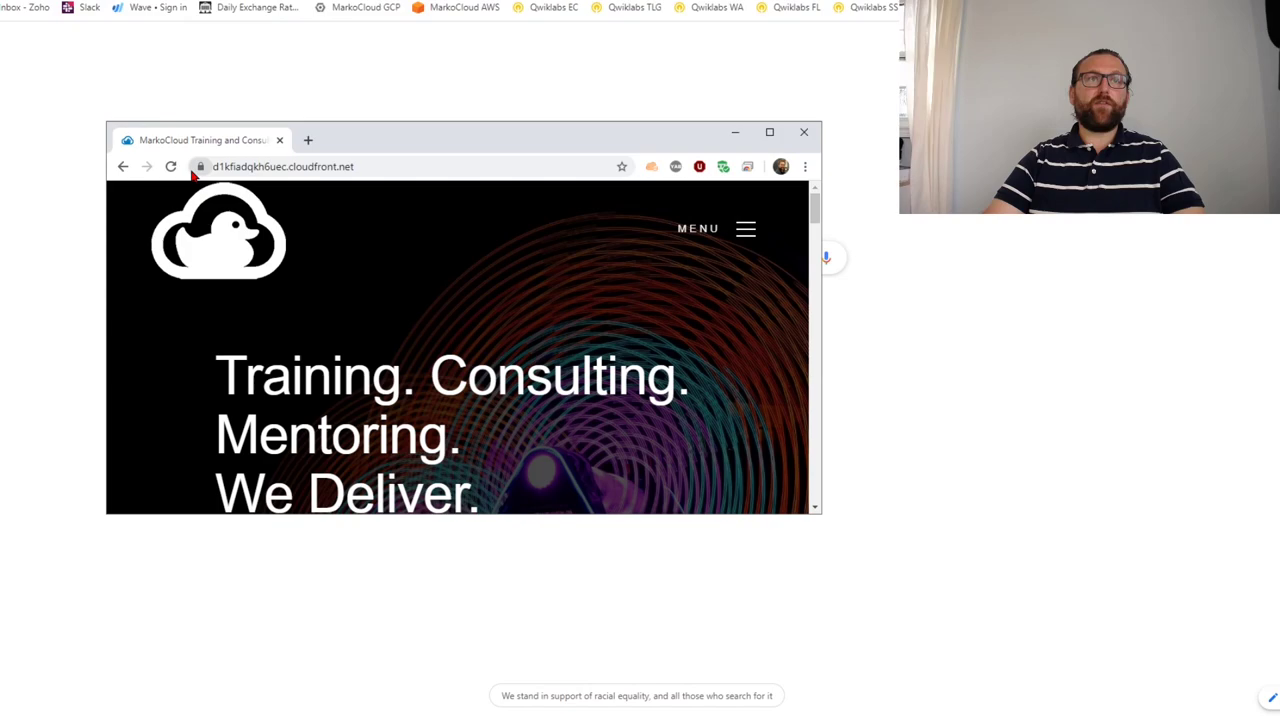
pyautogui.click(200, 166)
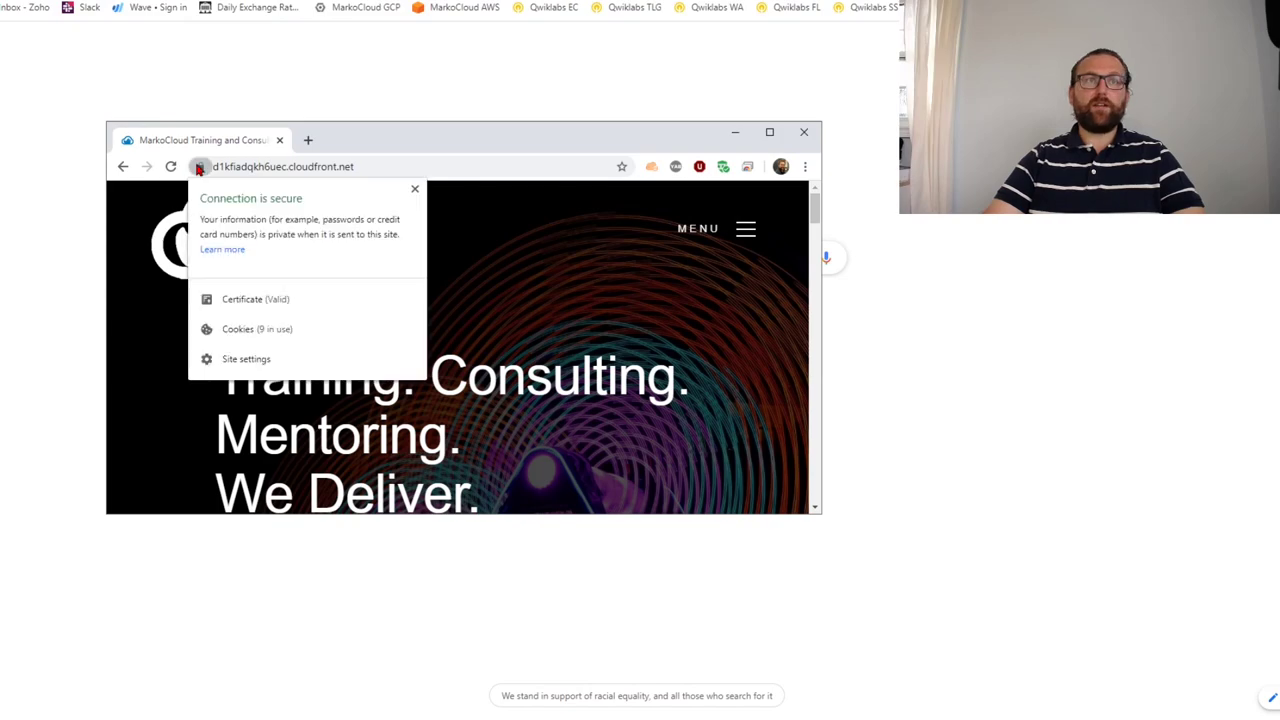
pyautogui.click(240, 299)
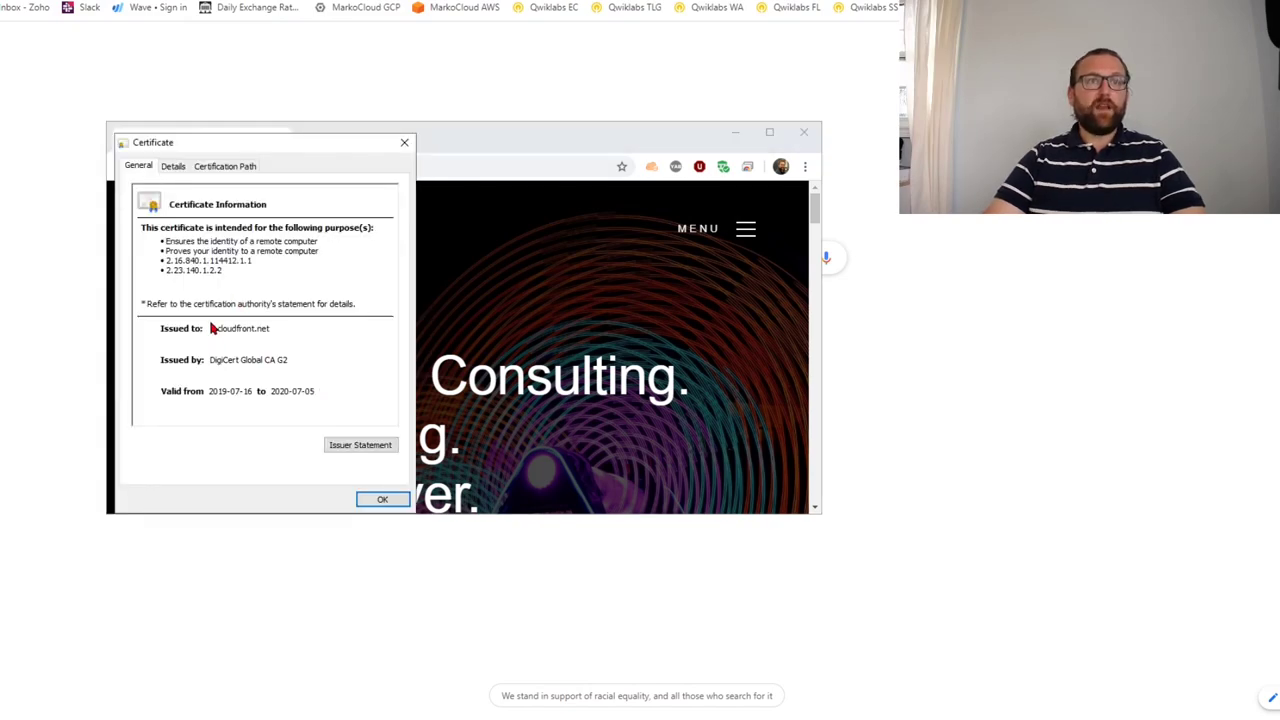
pyautogui.click(382, 492)
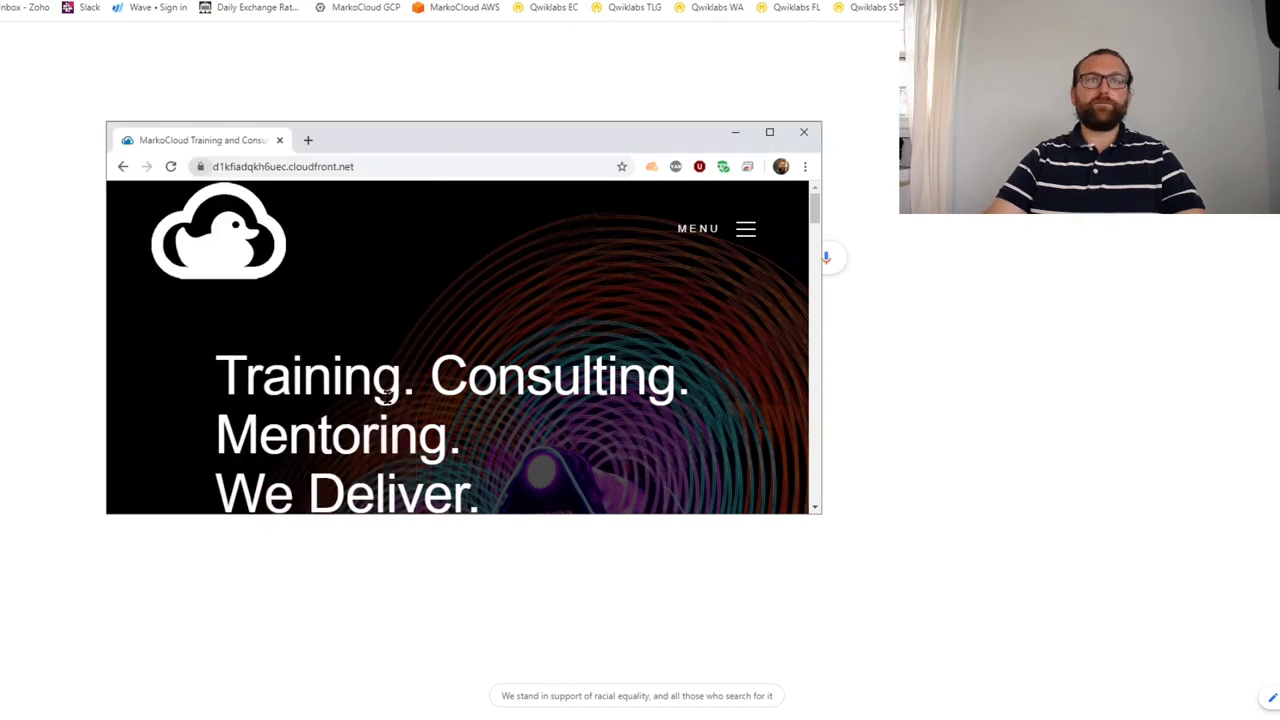
# - Load markocloud.com in a new browser tab and inspect which domain its security certificate is issued to
pyautogui.click(308, 141)
pyautogui.write('markocloud.com')
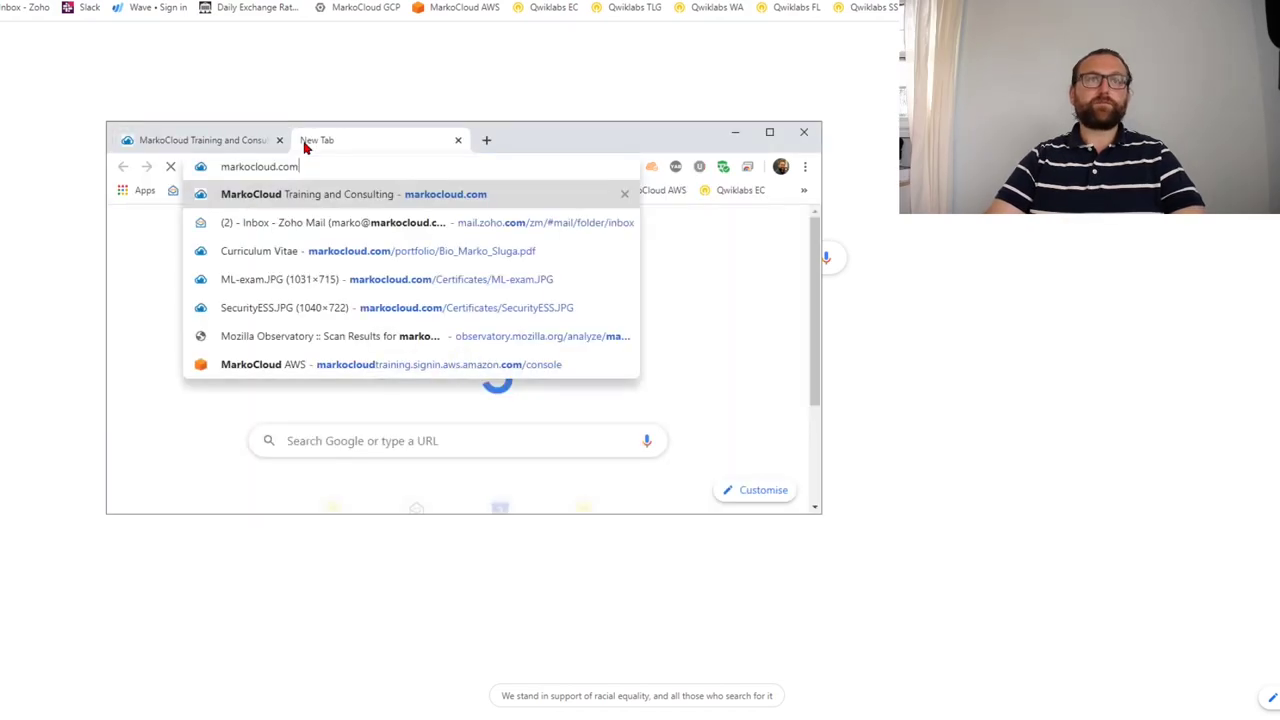
pyautogui.press('Return')
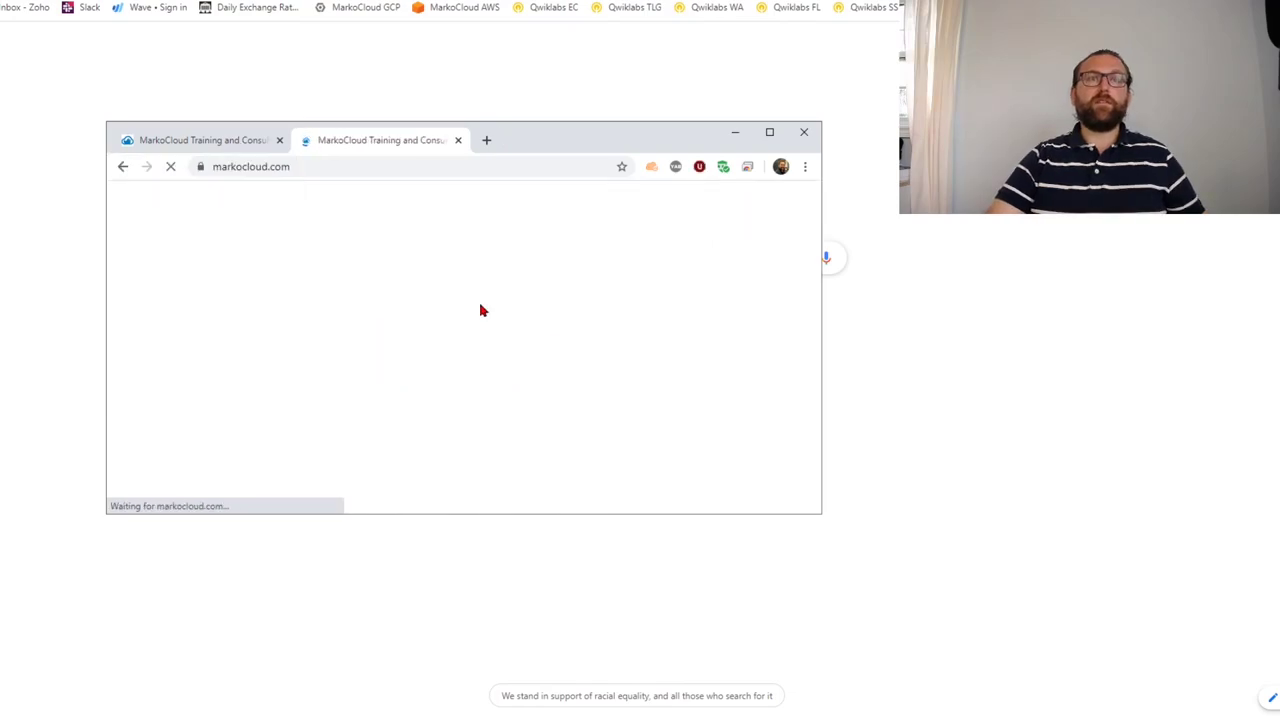
pyautogui.click(198, 168)
pyautogui.click(258, 300)
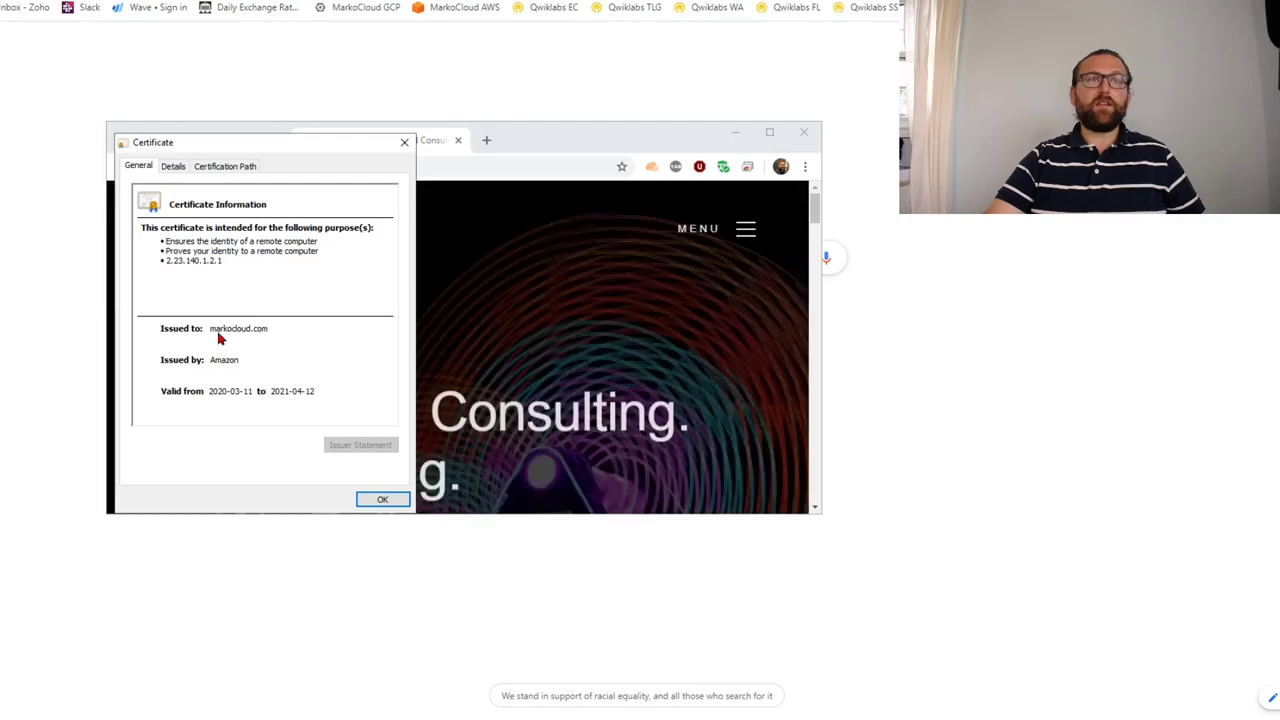
pyautogui.click(385, 503)
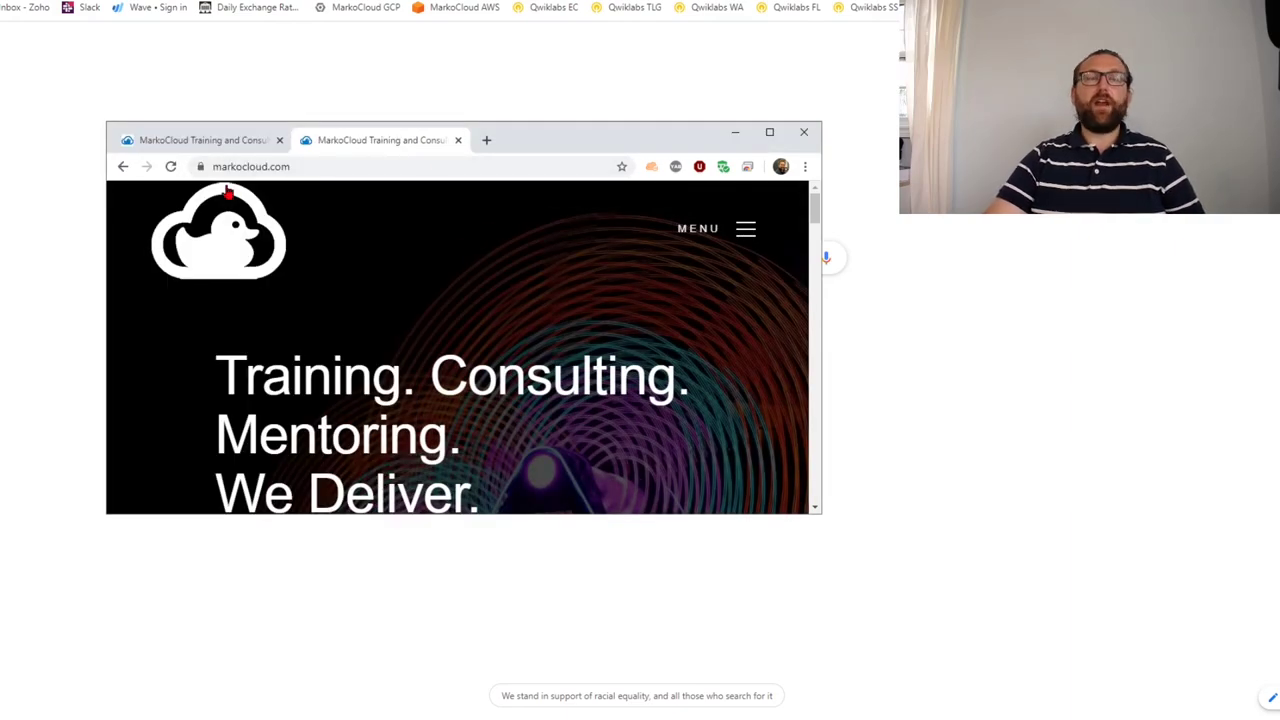
pyautogui.click(486, 140)
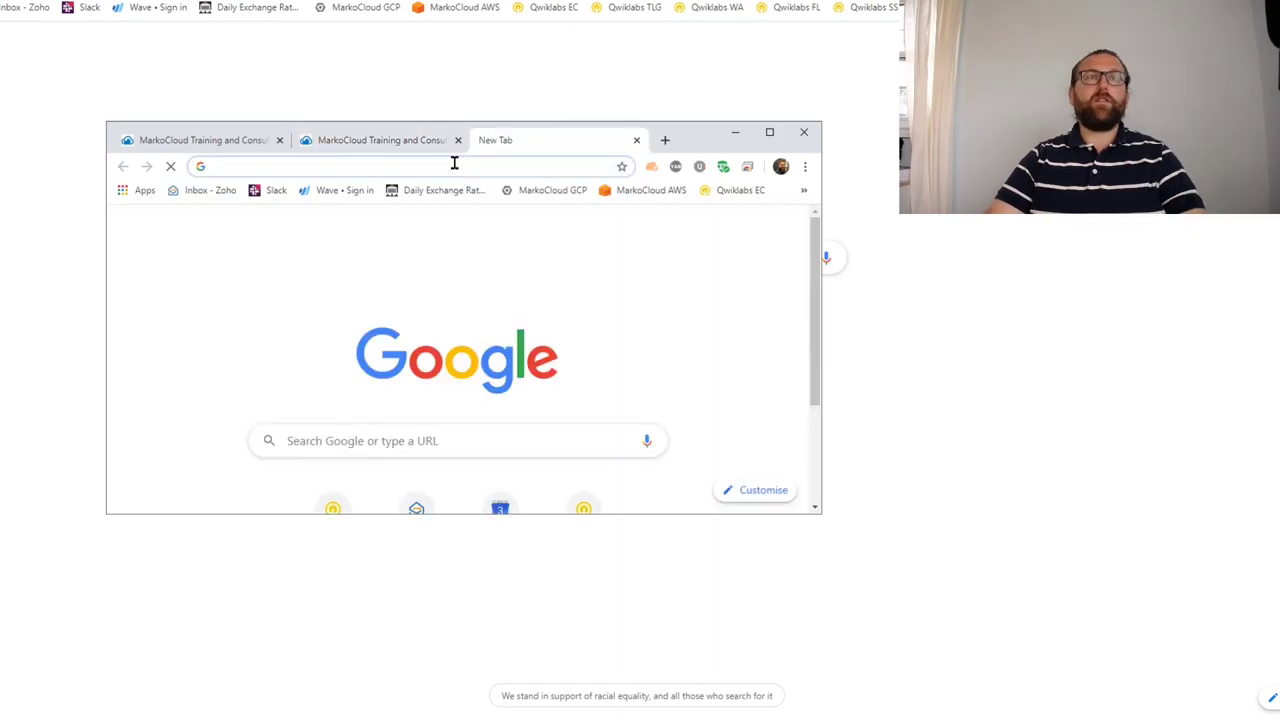
pyautogui.write('markocloud.com')
pyautogui.click(218, 166)
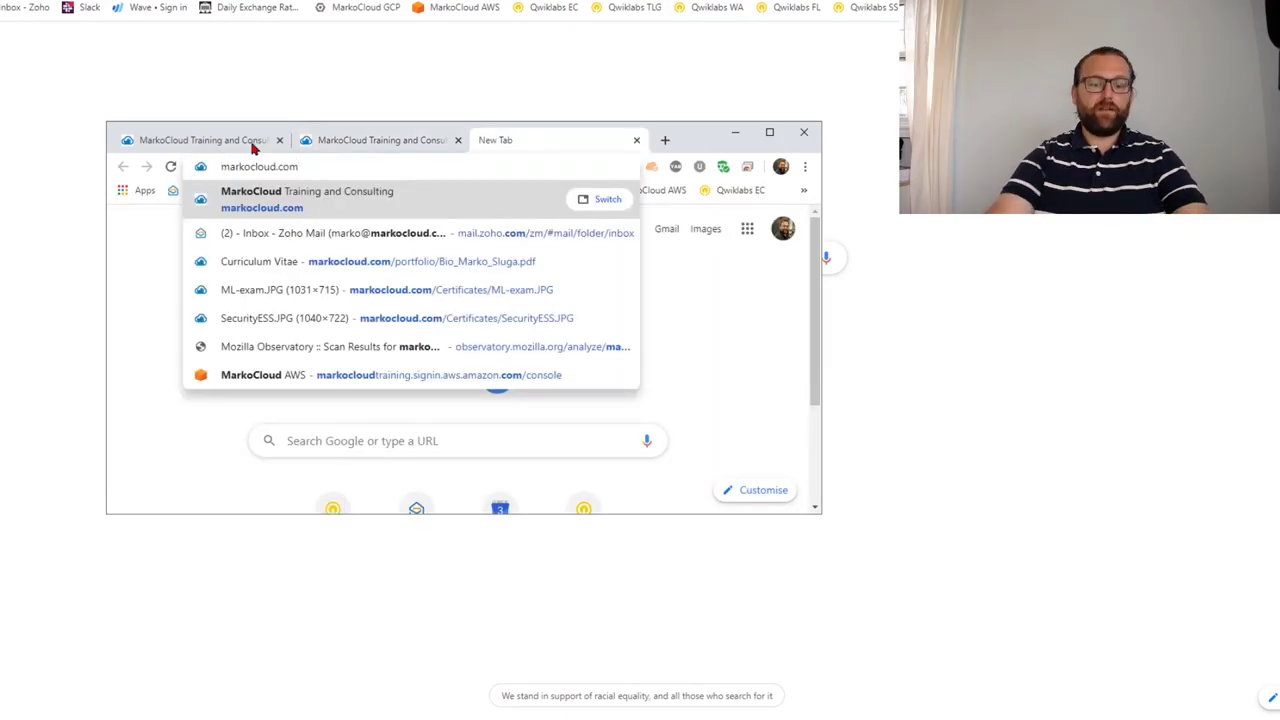
pyautogui.write('http://')
pyautogui.press('Return')
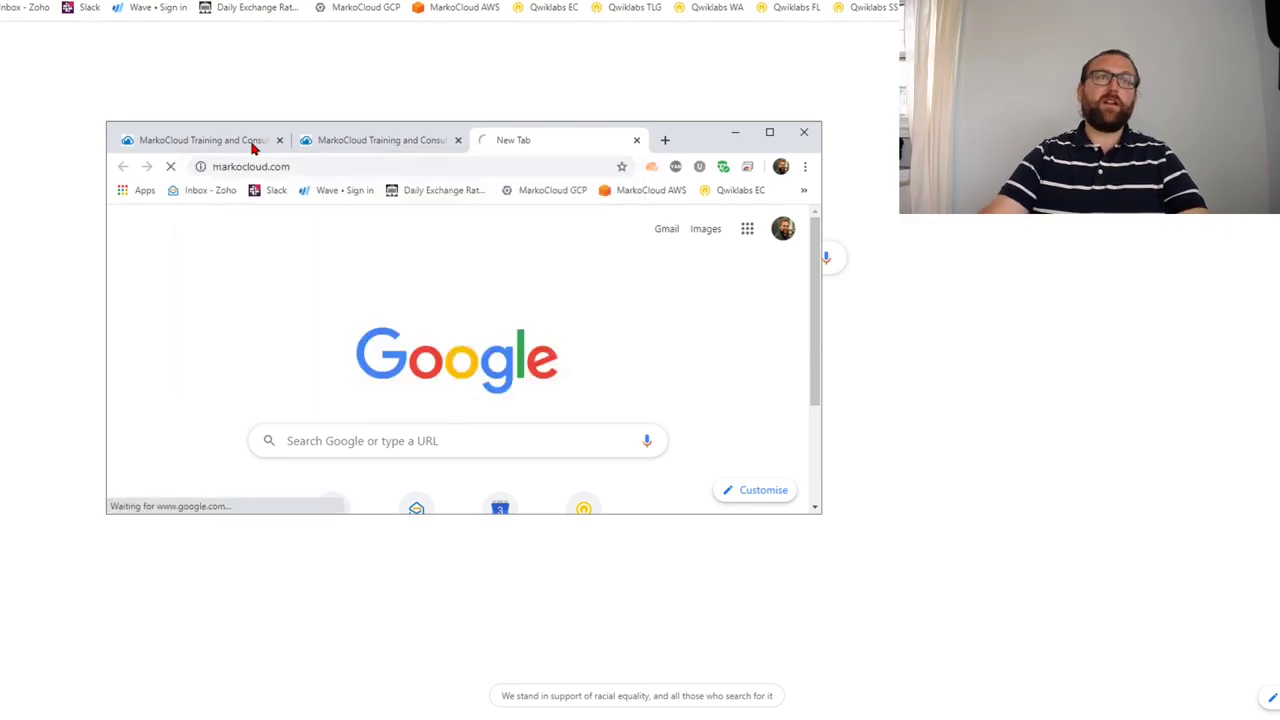
pyautogui.click(199, 167)
pyautogui.click(249, 300)
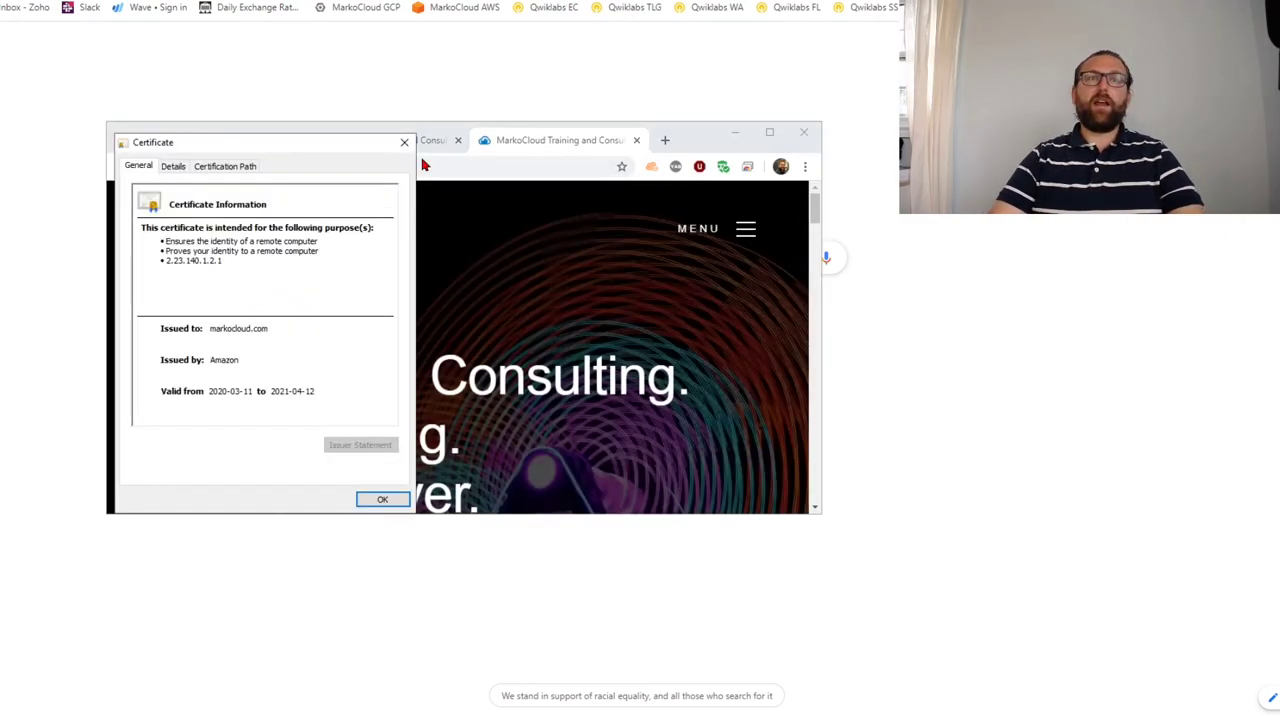
pyautogui.press('Escape')
pyautogui.click(636, 140)
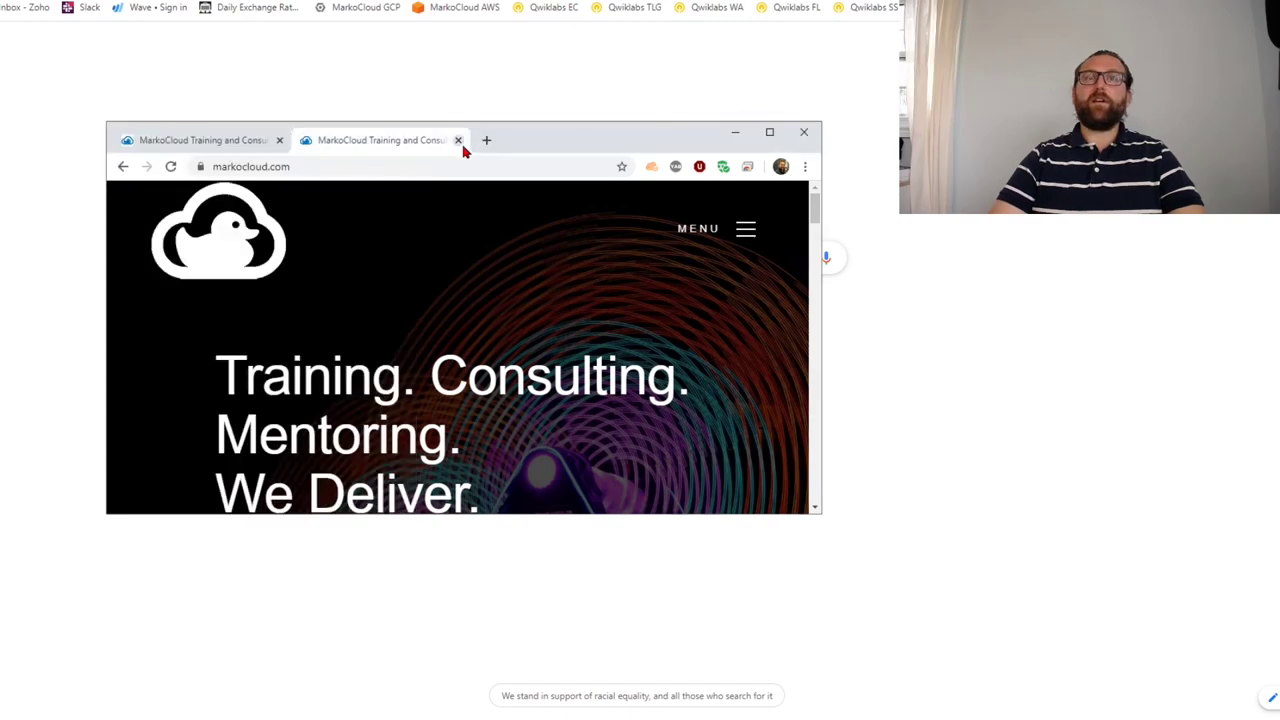
# - Close the remaining markocloud.com tab and maximize the browser window showing d1kfiadqkh6uec.cloudfront.net
pyautogui.click(459, 141)
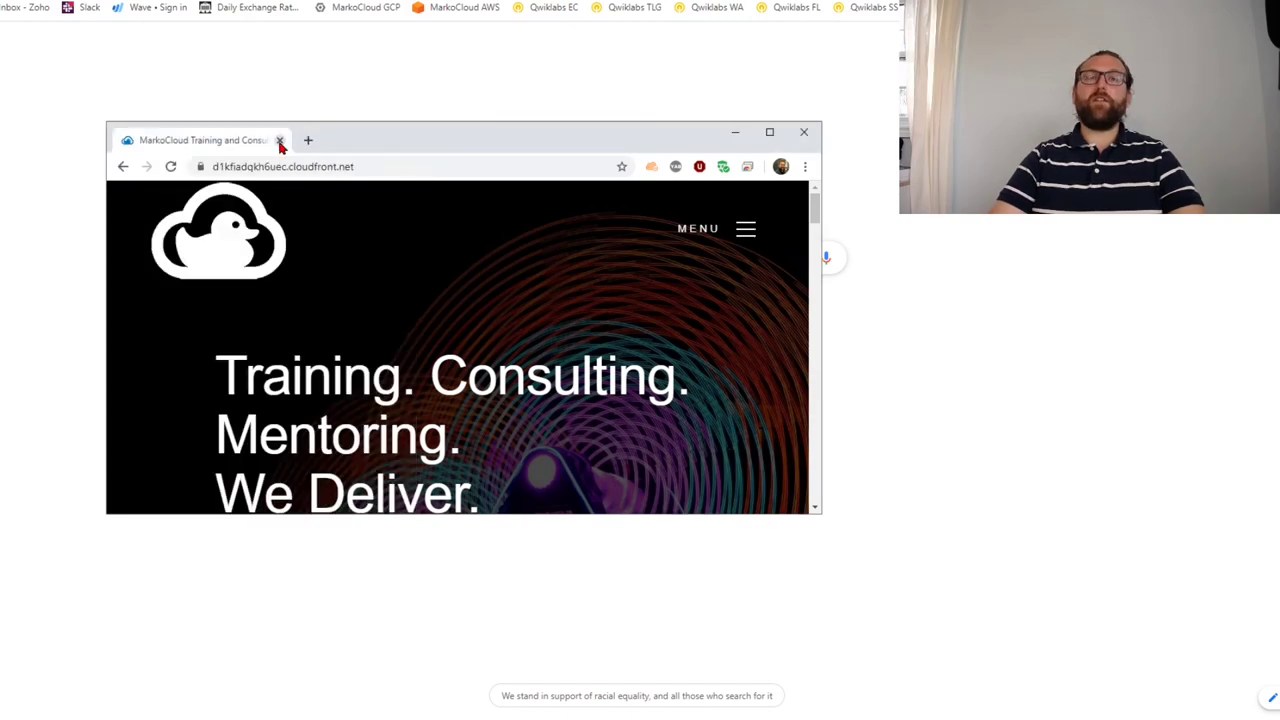
pyautogui.click(378, 166)
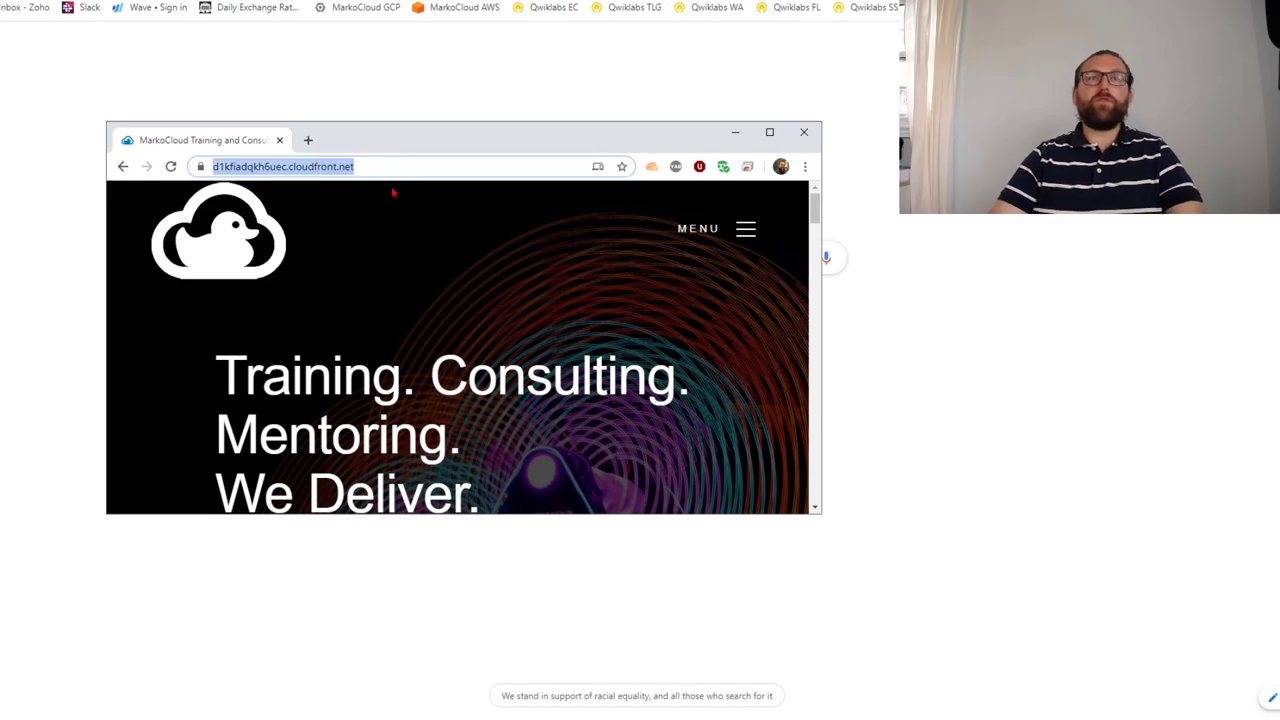
pyautogui.click(769, 134)
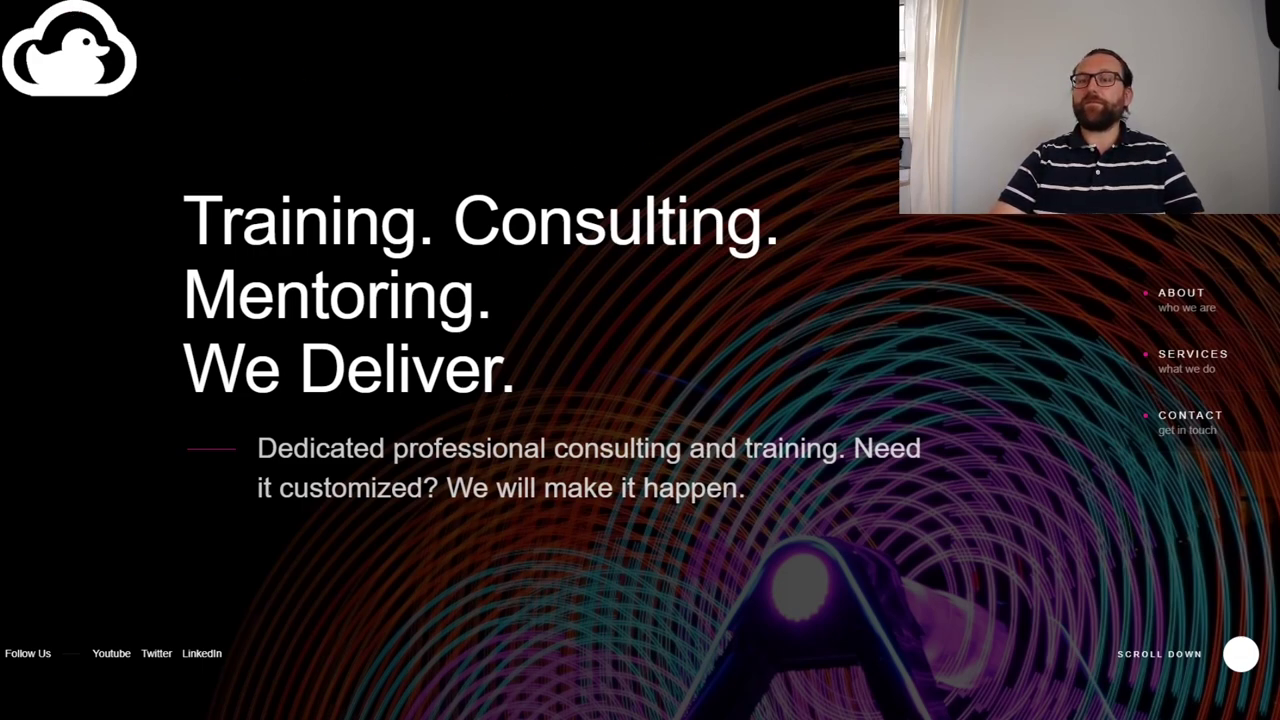
# - Search Google for "web site security" in a new tab and look through the results for a suitable site
pyautogui.hotkey('ctrl', 't')
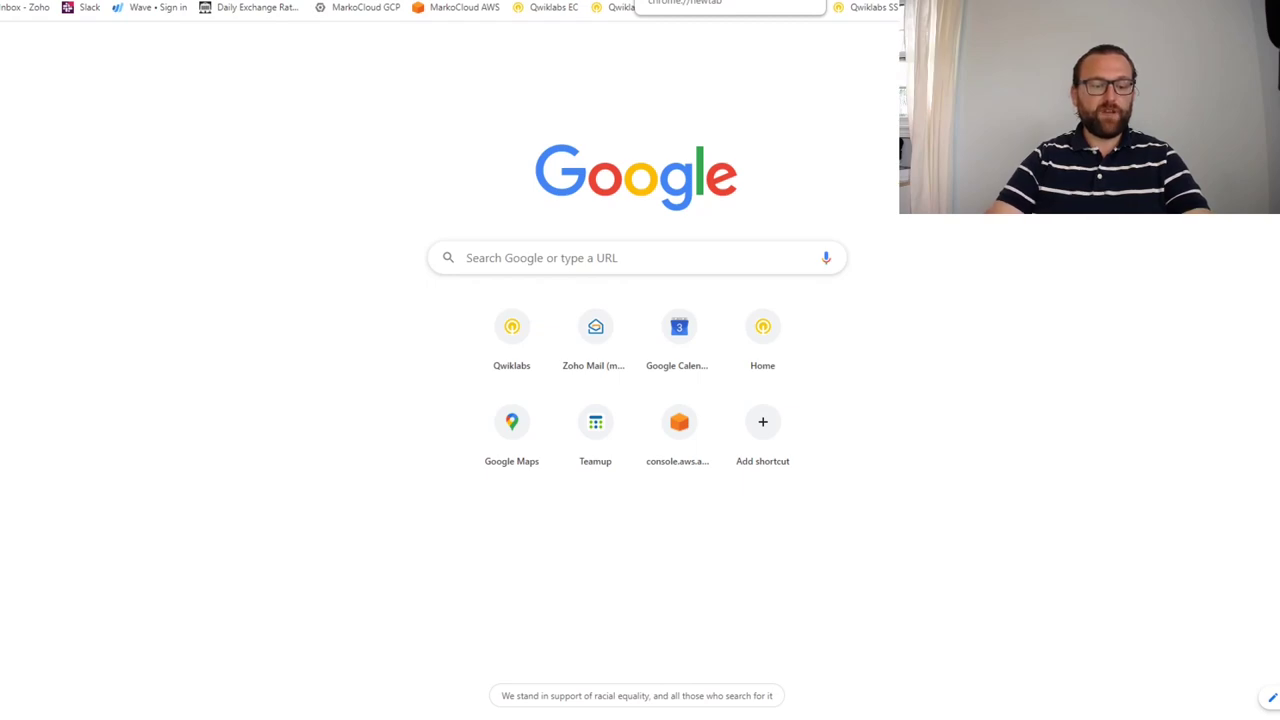
pyautogui.write('web site')
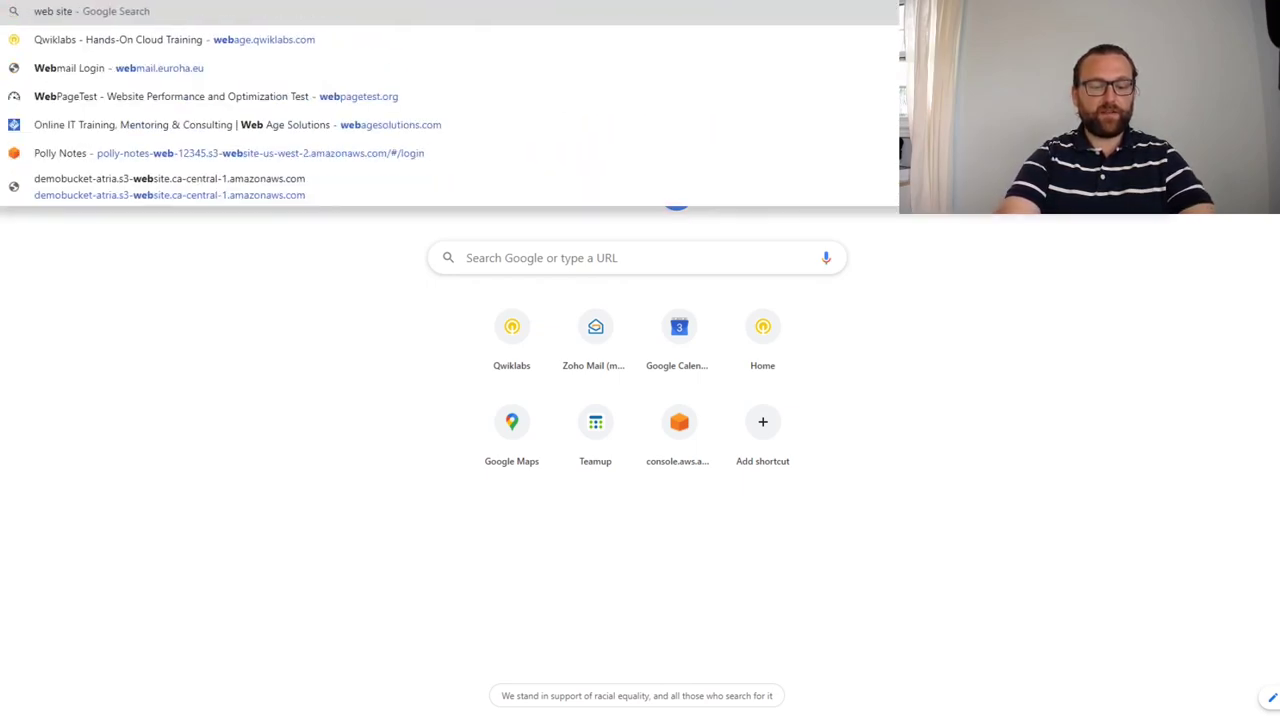
pyautogui.write(' abou')
pyautogui.press('Escape')
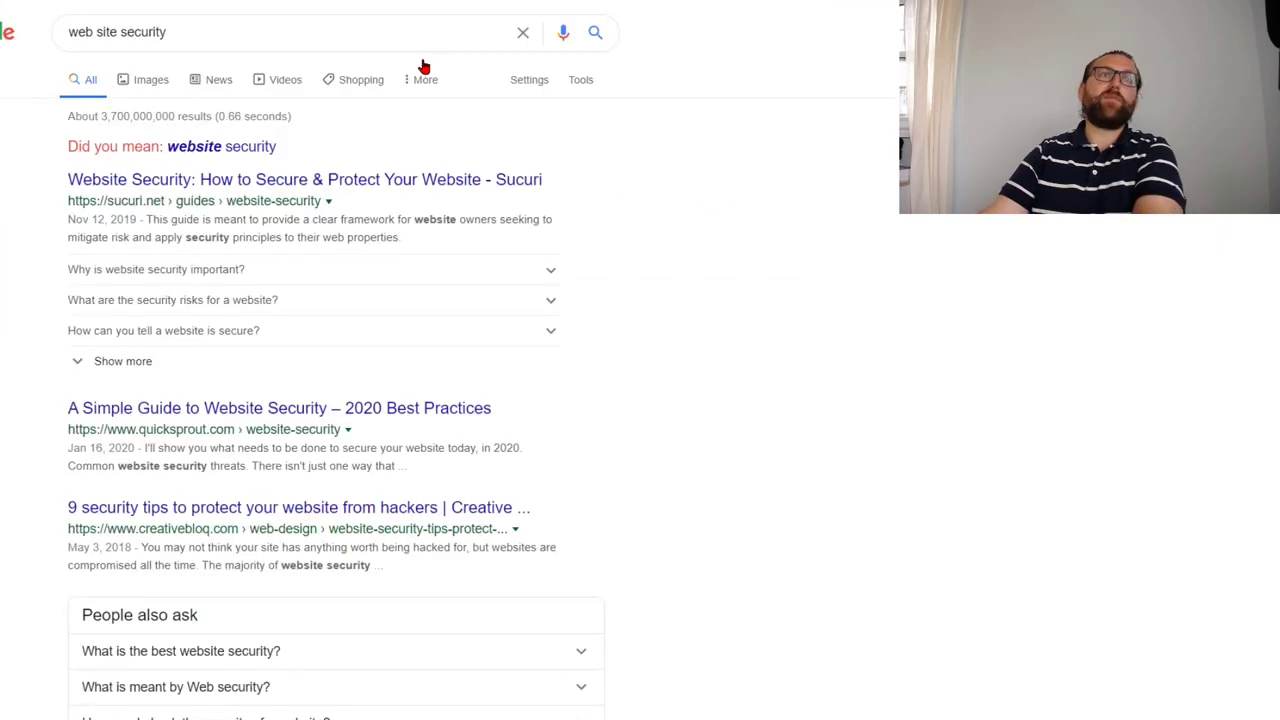
pyautogui.scroll(-4, 560, 245)
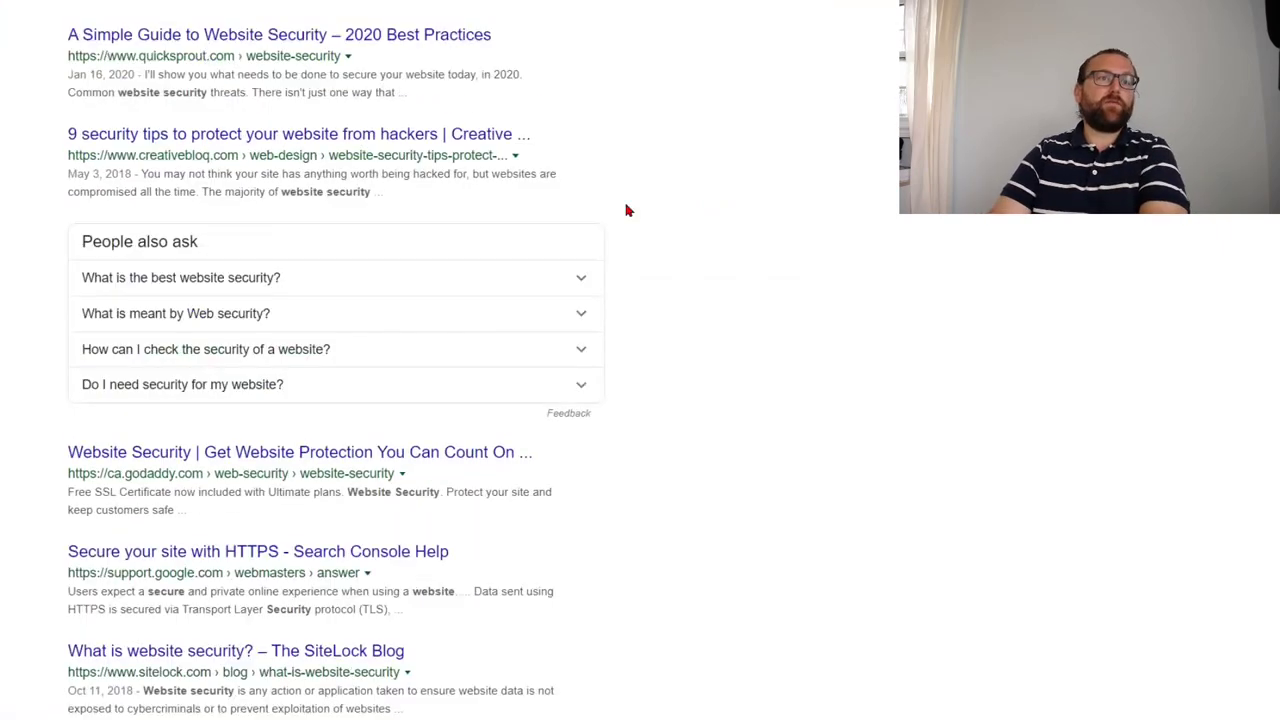
pyautogui.scroll(4, 628, 210)
# - Search Google for "web performence" and open the GTmetrix website speed and performance site
pyautogui.tripleClick(206, 36)
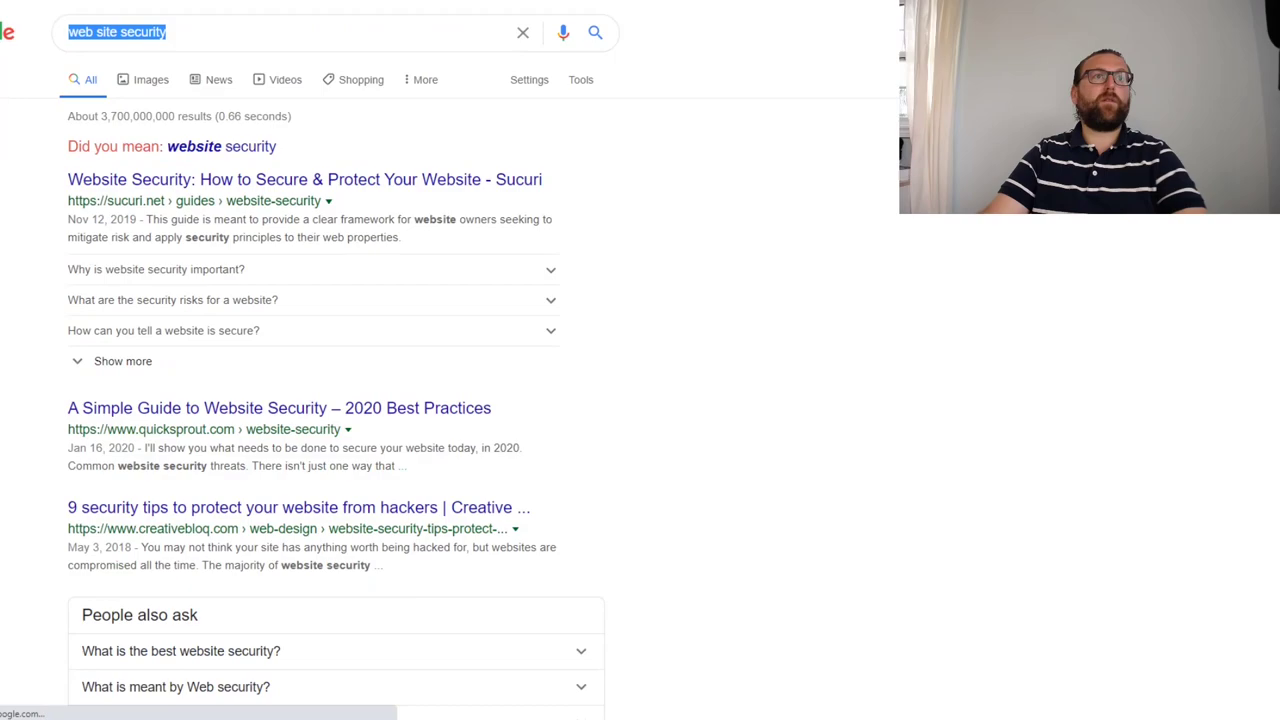
pyautogui.write('web p')
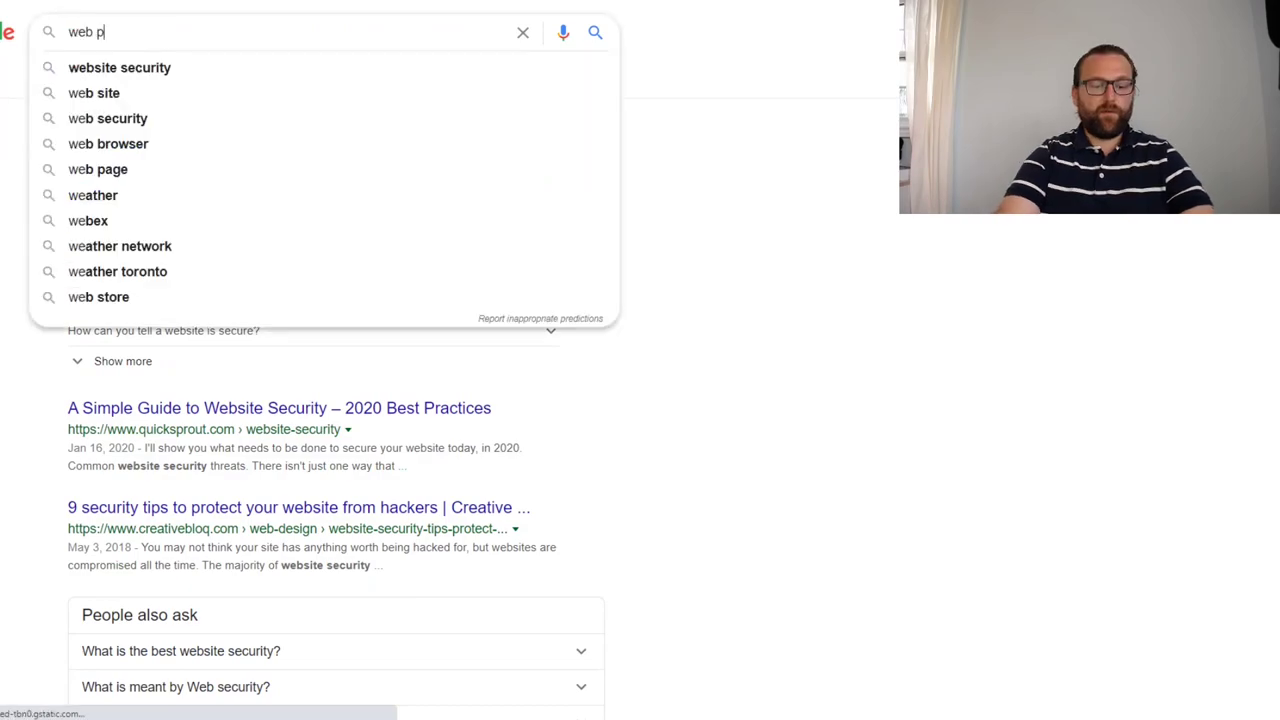
pyautogui.write('erformence7')
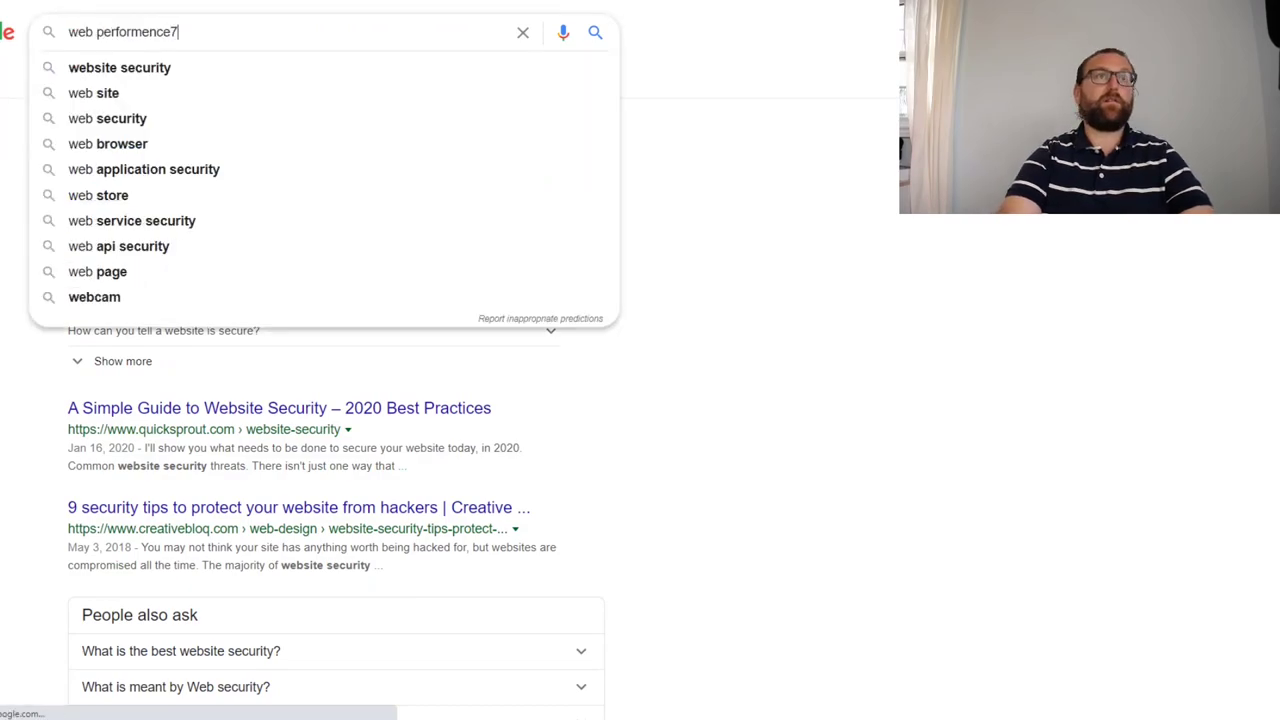
pyautogui.press('BackSpace')
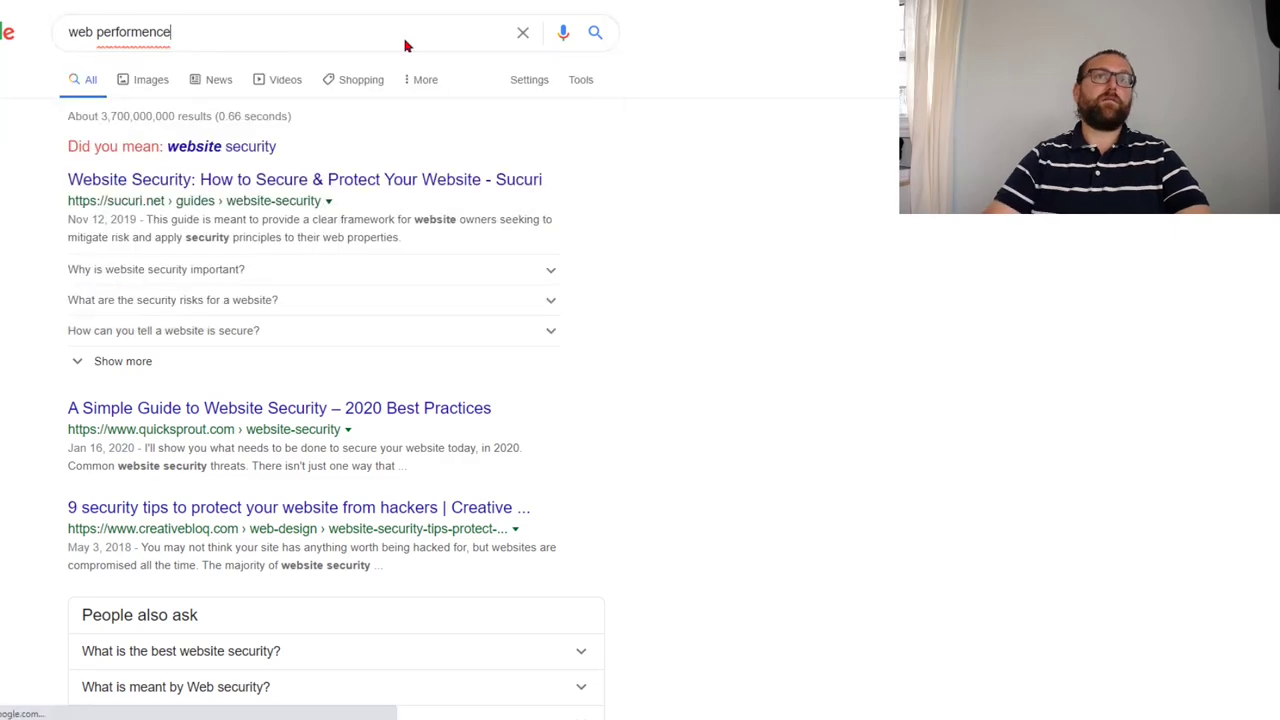
pyautogui.press('Return')
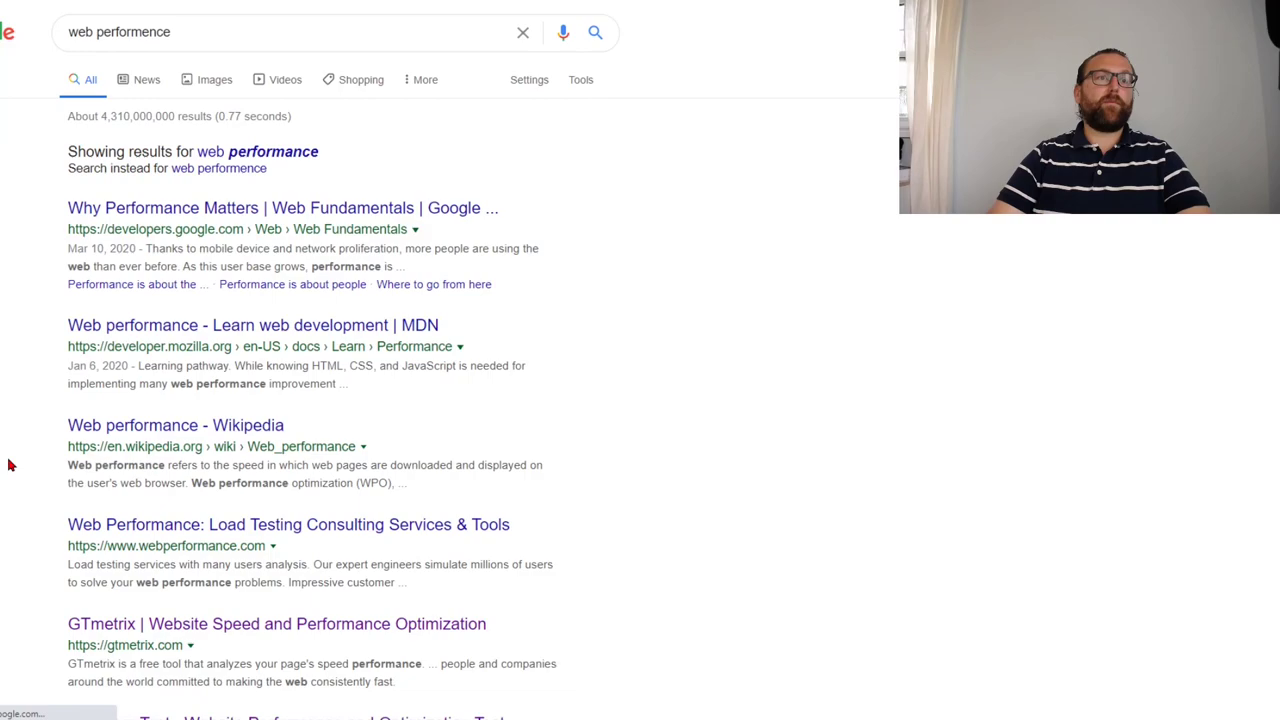
pyautogui.click(213, 624)
# - Run a GTmetrix performance test on atria.markocloud.com
pyautogui.click(143, 390)
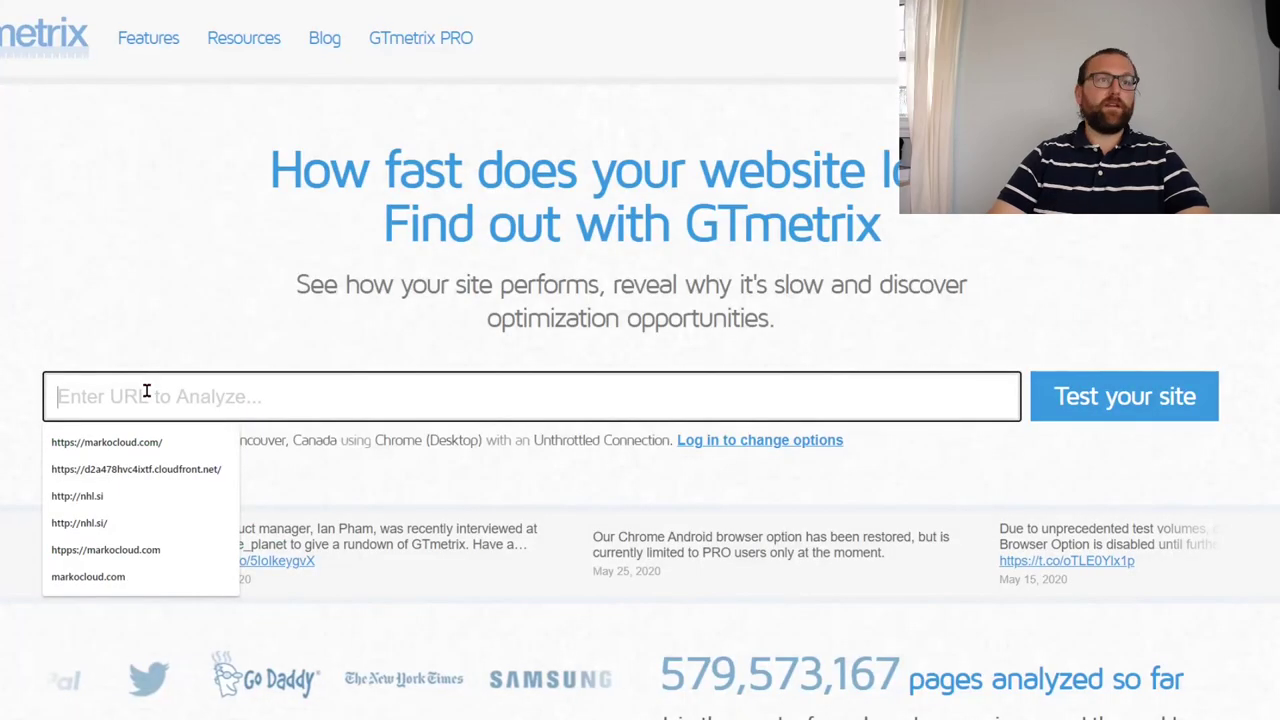
pyautogui.write('a')
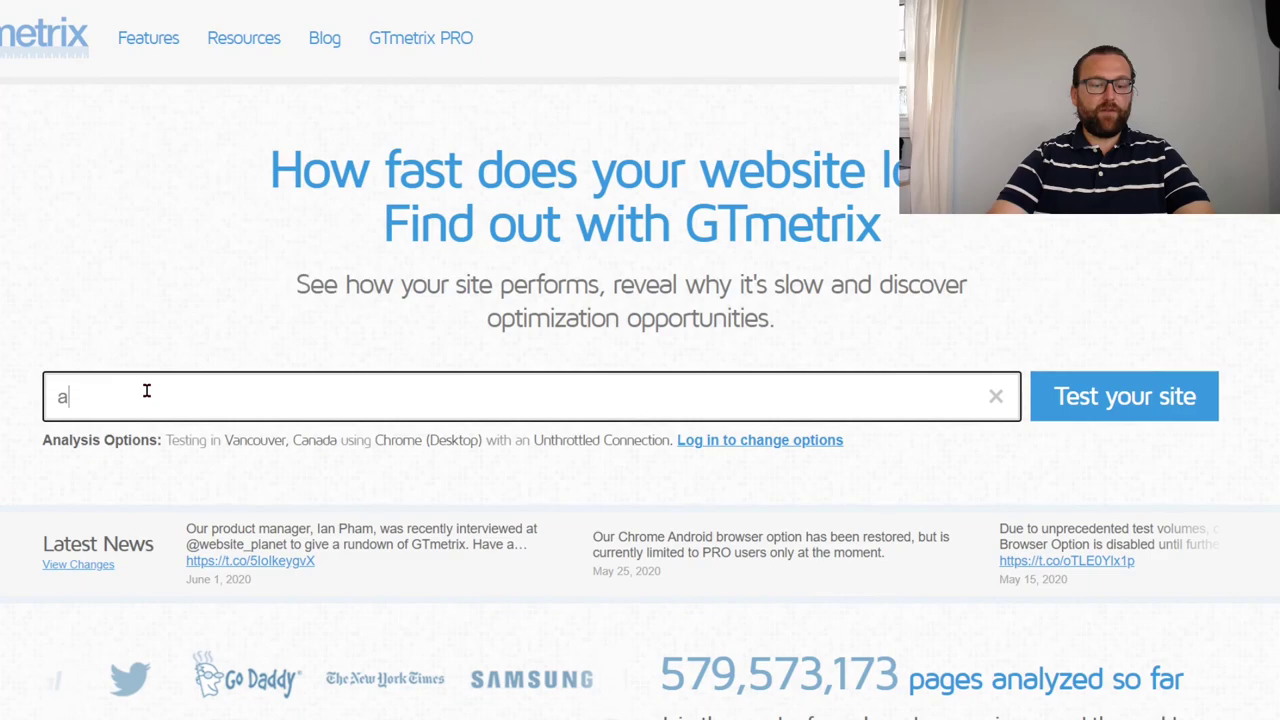
pyautogui.click(146, 425)
pyautogui.click(1140, 397)
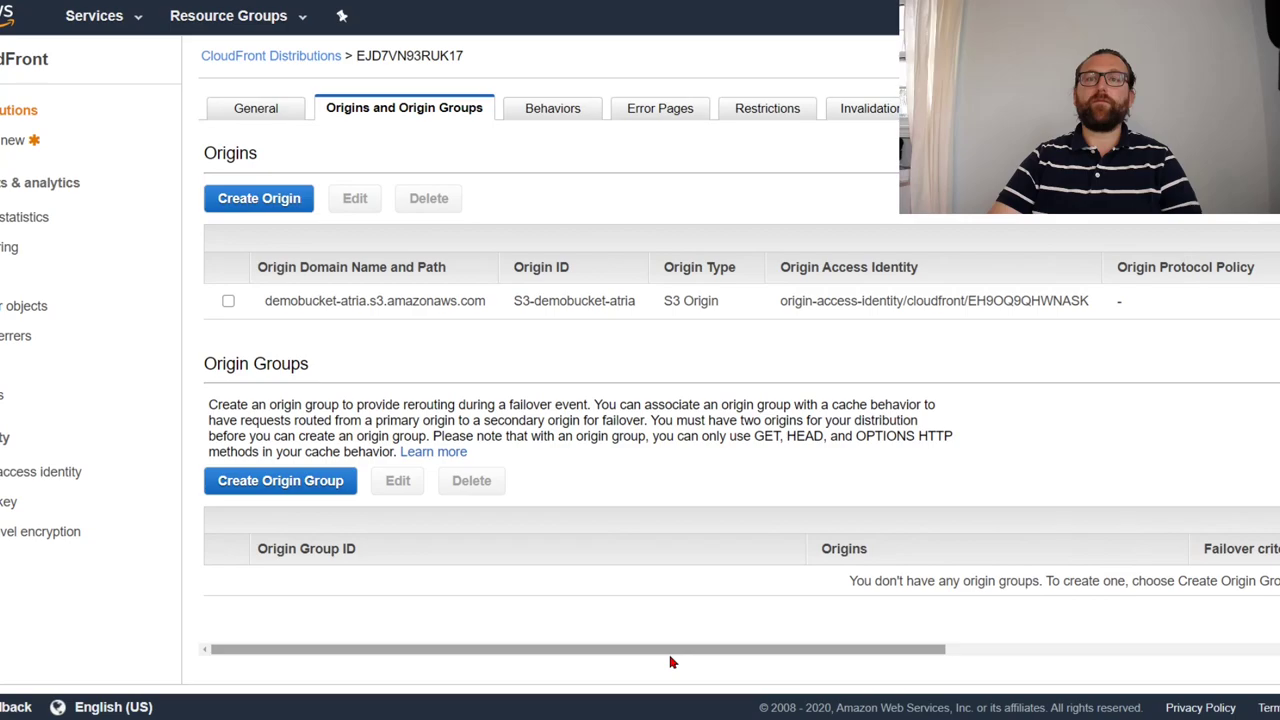
# - Review the demobucket-atria CloudFront distribution's default behavior, and inspect the Lambda function association and cache settings in the markocloud distribution's behavior
pyautogui.click(552, 108)
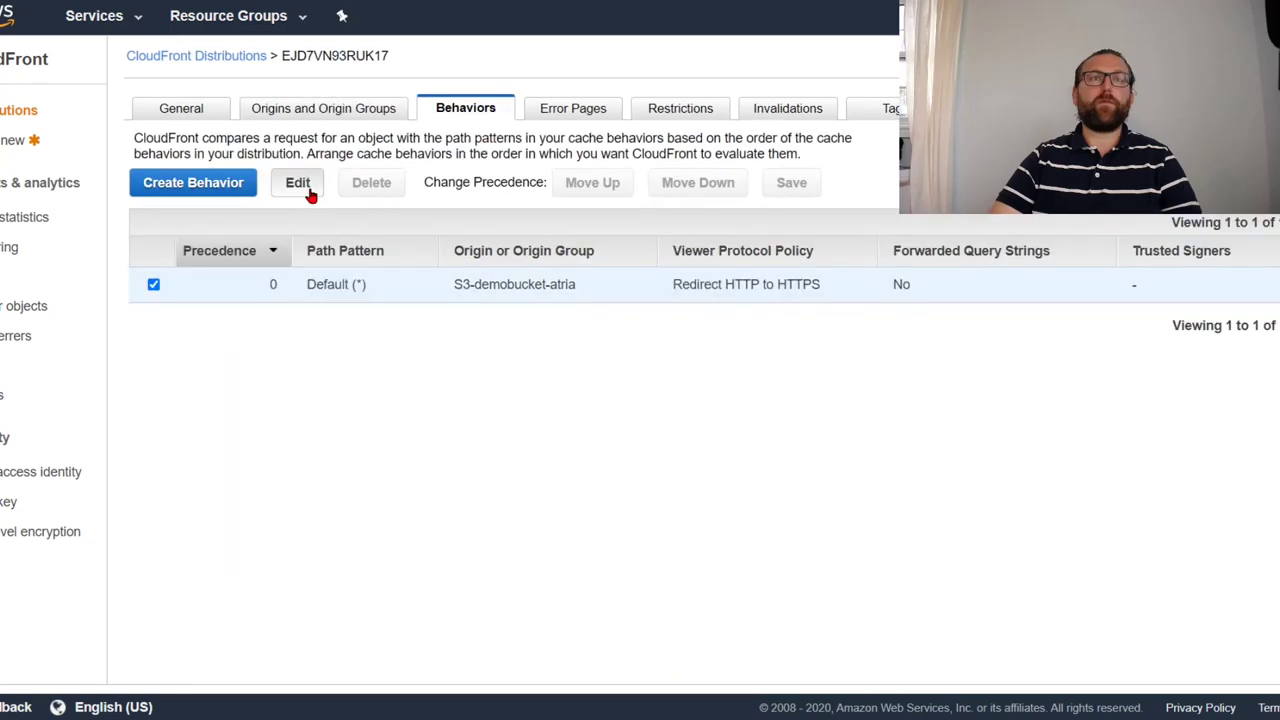
pyautogui.click(309, 190)
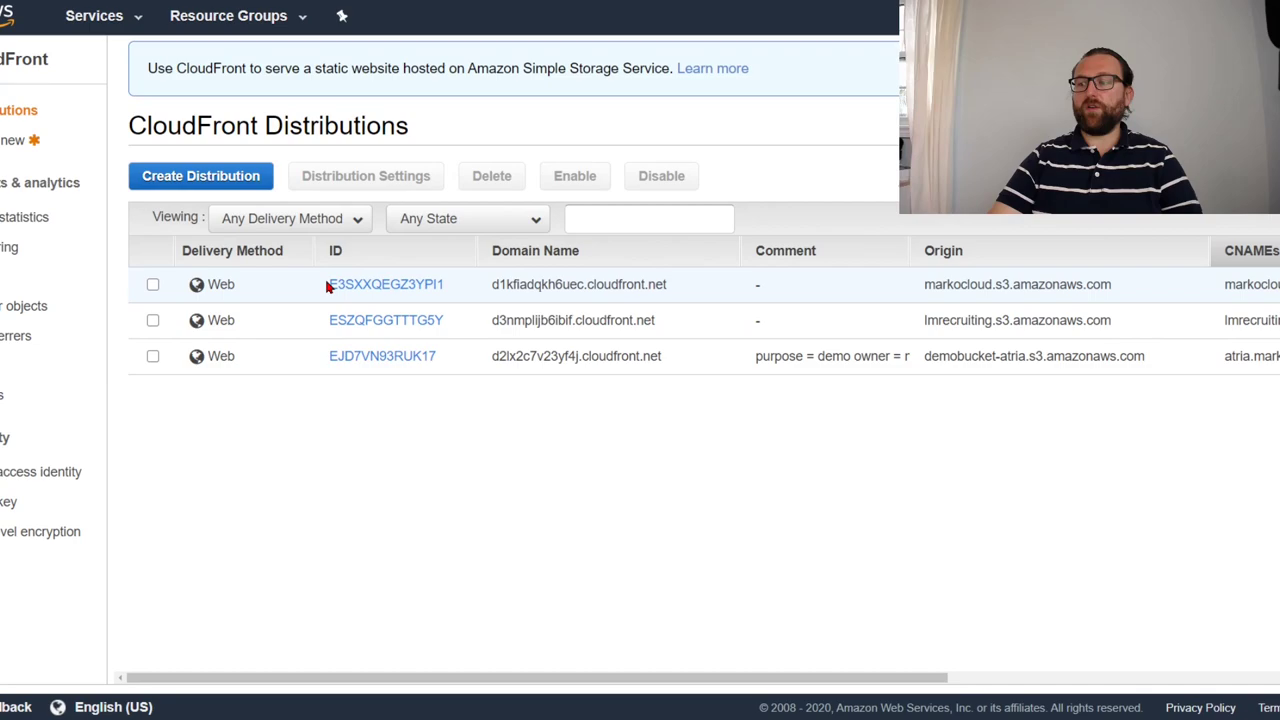
pyautogui.click(333, 285)
pyautogui.click(465, 108)
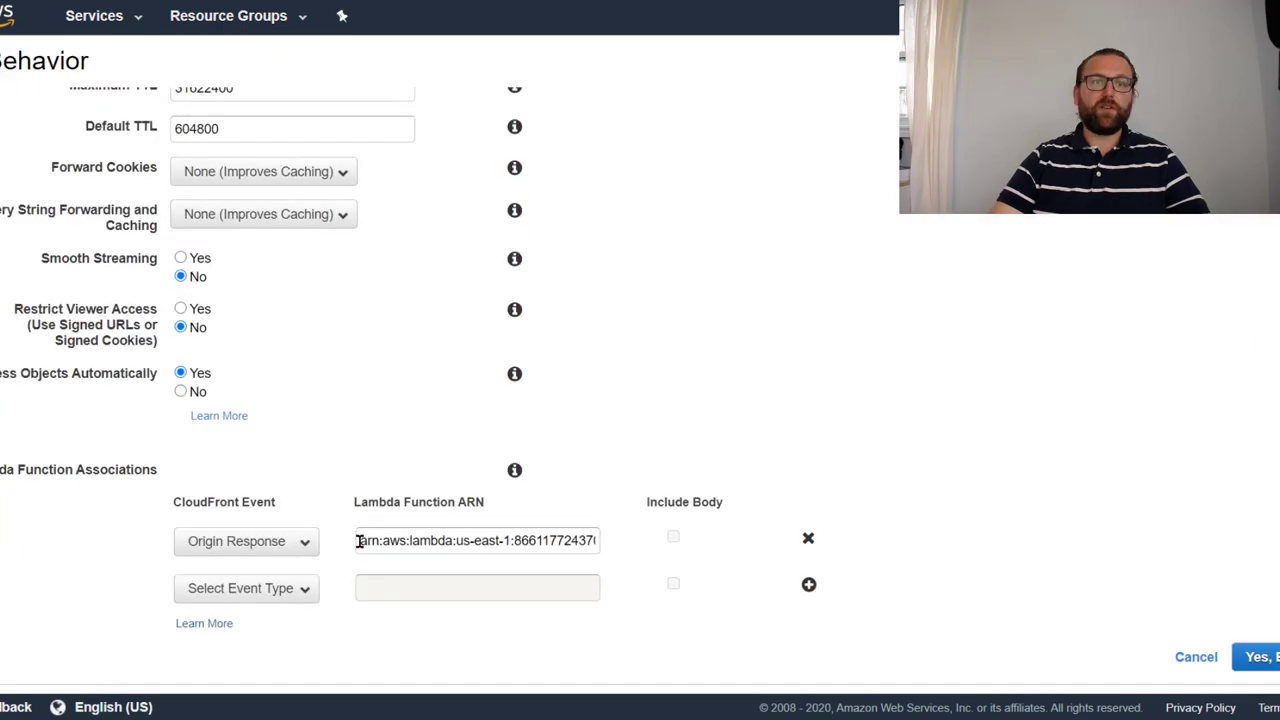
pyautogui.click(462, 540)
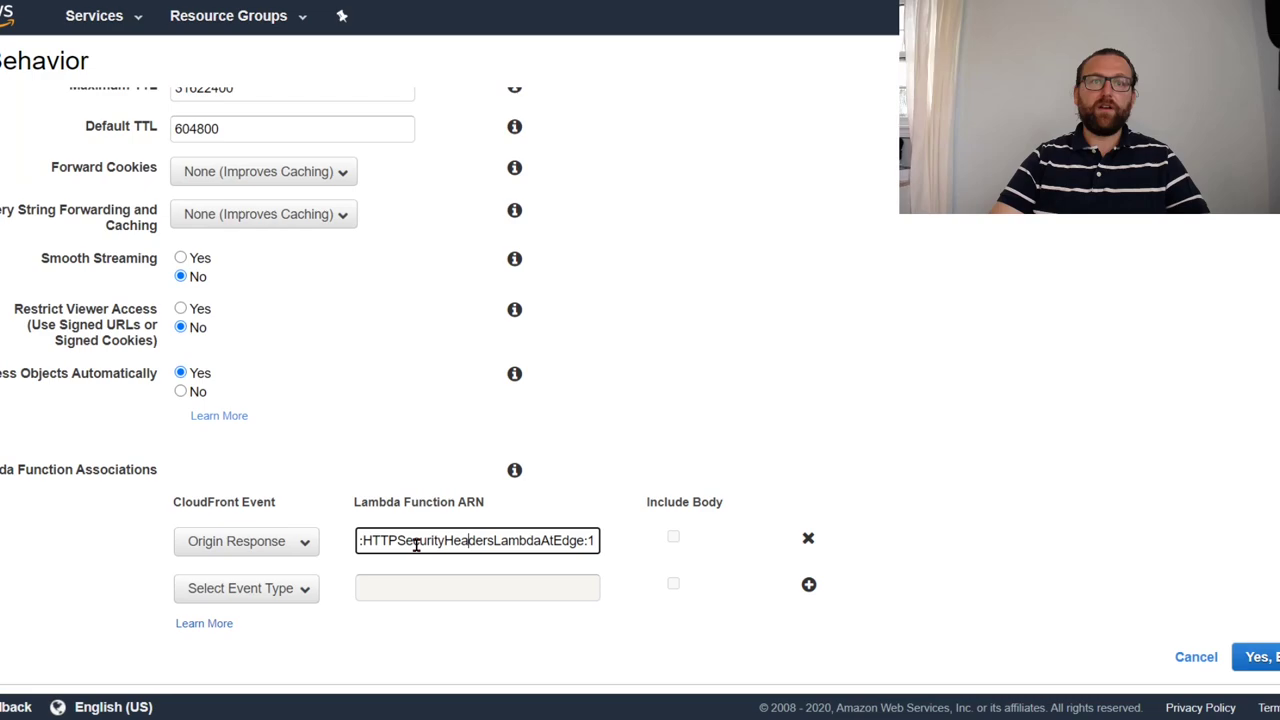
pyautogui.scroll(6, 416, 545)
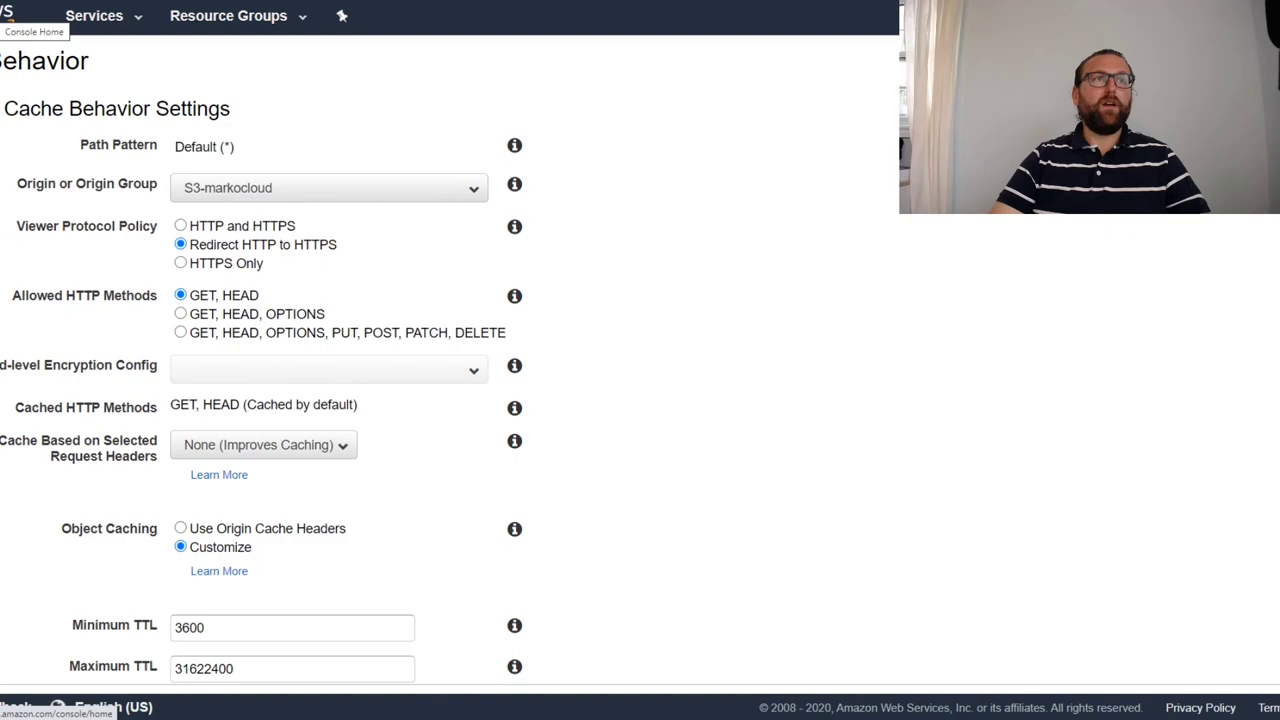
# - Find the HTTPSecurityHeadersLambdaAtEdge function in the Lambda service and examine the security headers set in its index.js code
pyautogui.click(8, 14)
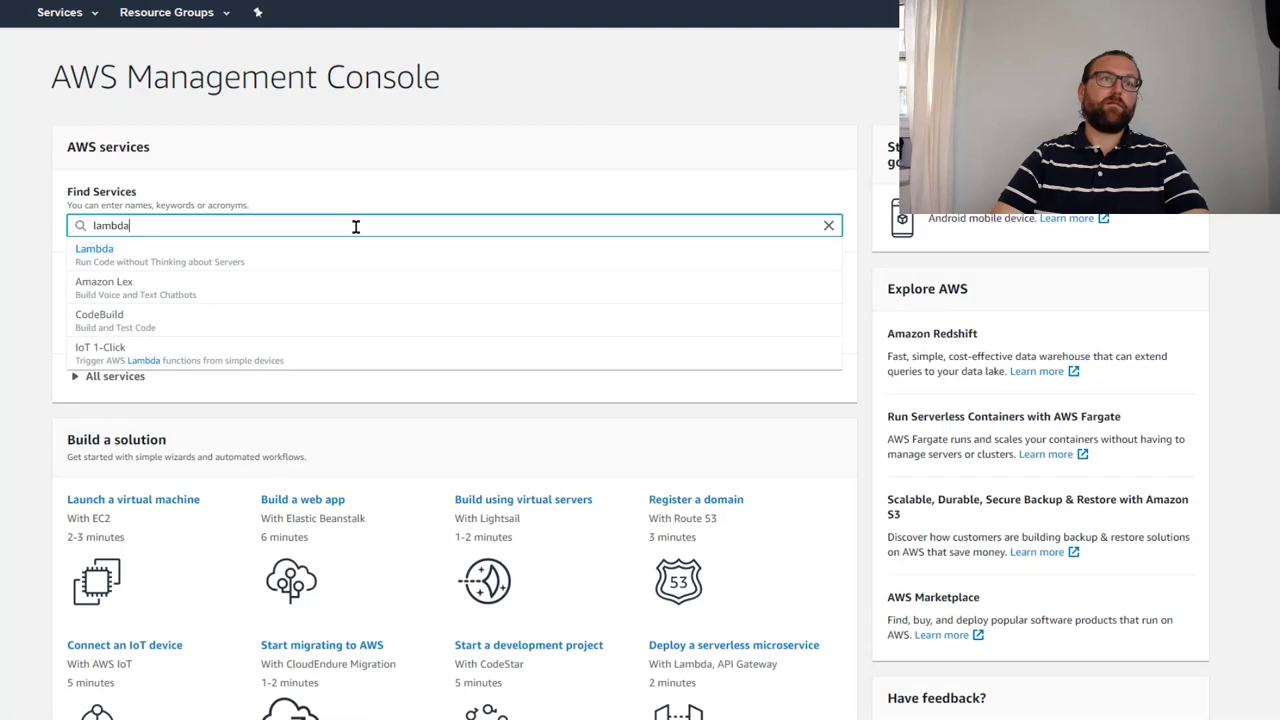
pyautogui.click(110, 252)
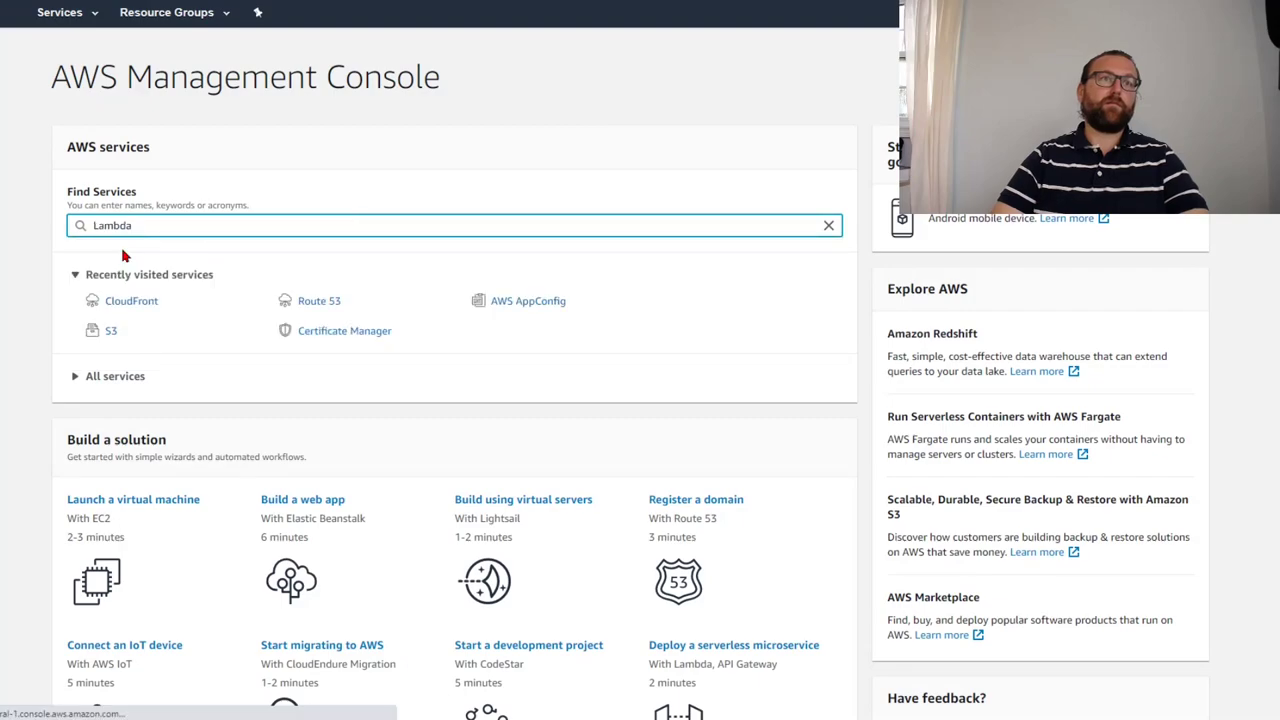
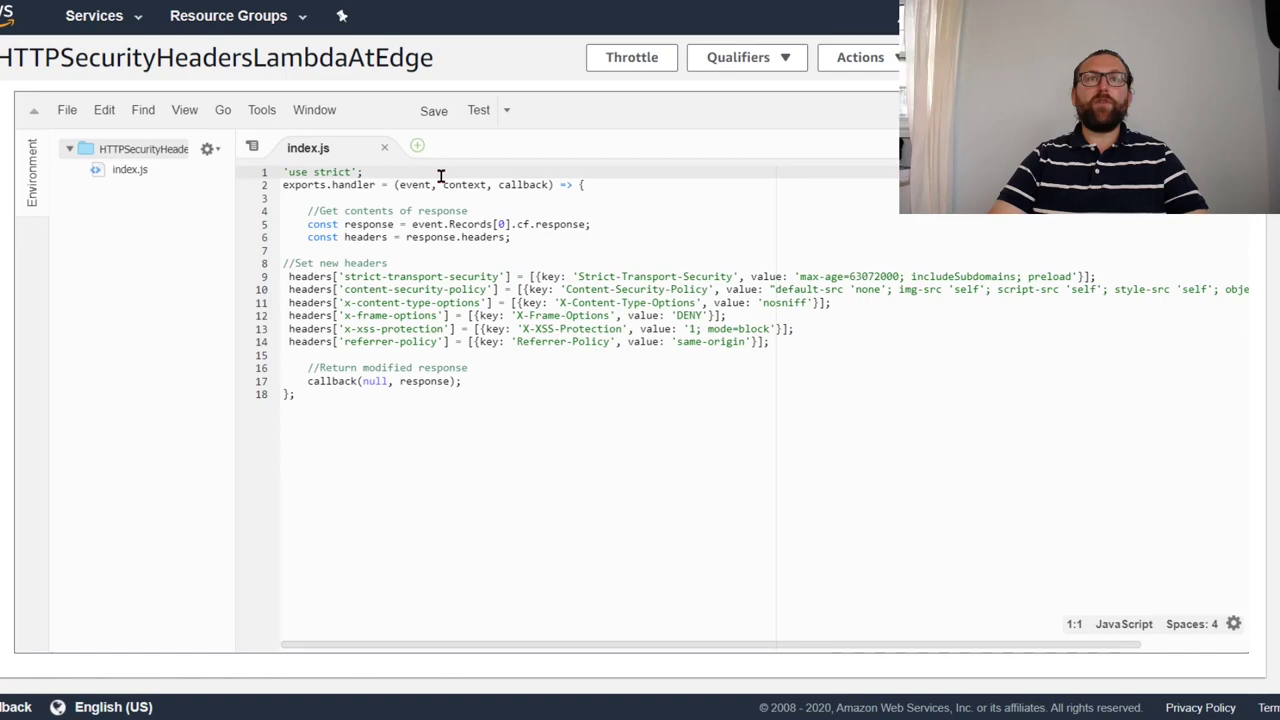
pyautogui.click(769, 289)
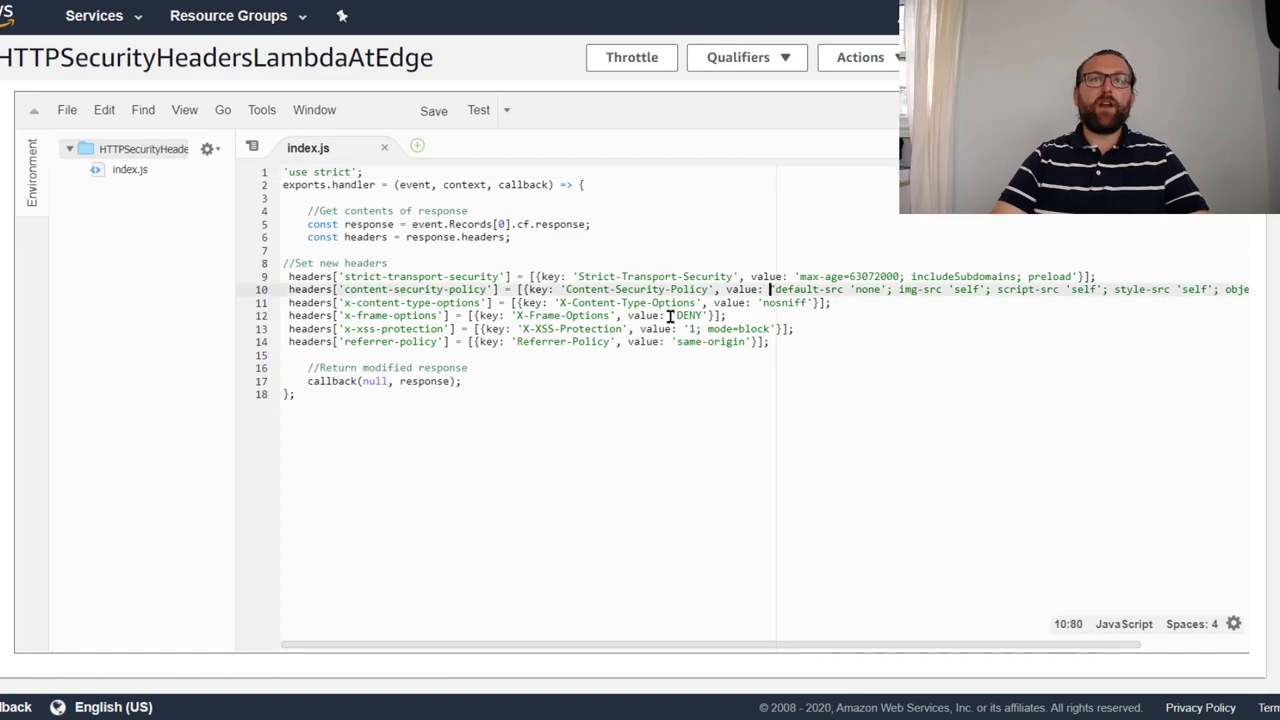
pyautogui.moveTo(678, 316); pyautogui.dragTo(697, 316)
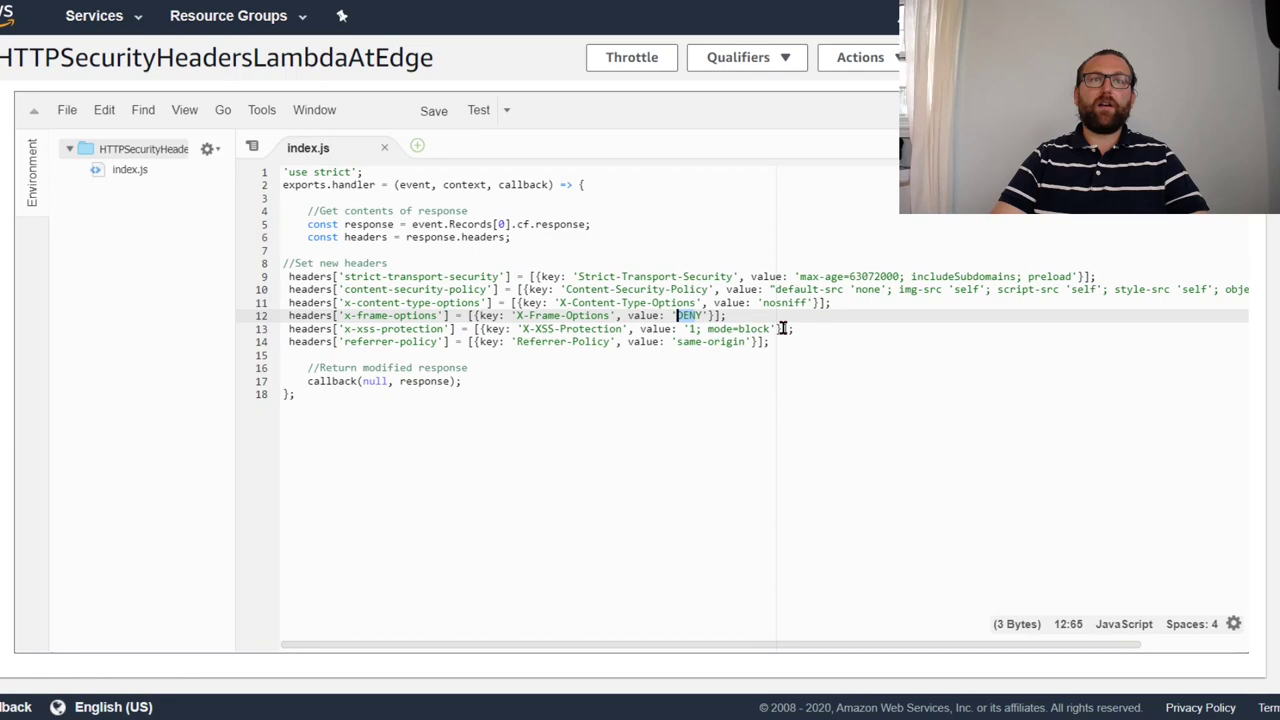
pyautogui.press('Down')
pyautogui.press('Down')
pyautogui.press('Down')
pyautogui.press('Down')
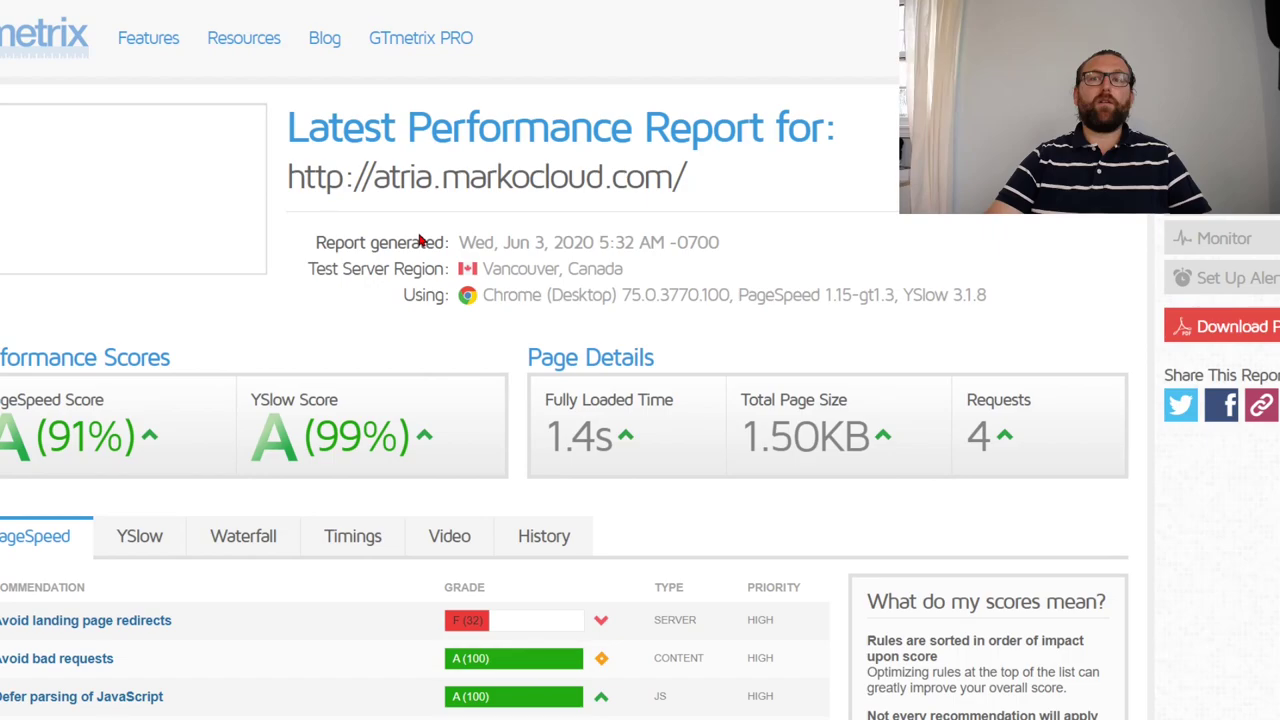
# - Compare the GTmetrix report for atria.markocloud.com with the one for markocloud.com, reading through the PageSpeed recommendations
pyautogui.scroll(-2, 420, 242)
pyautogui.click(76, 471)
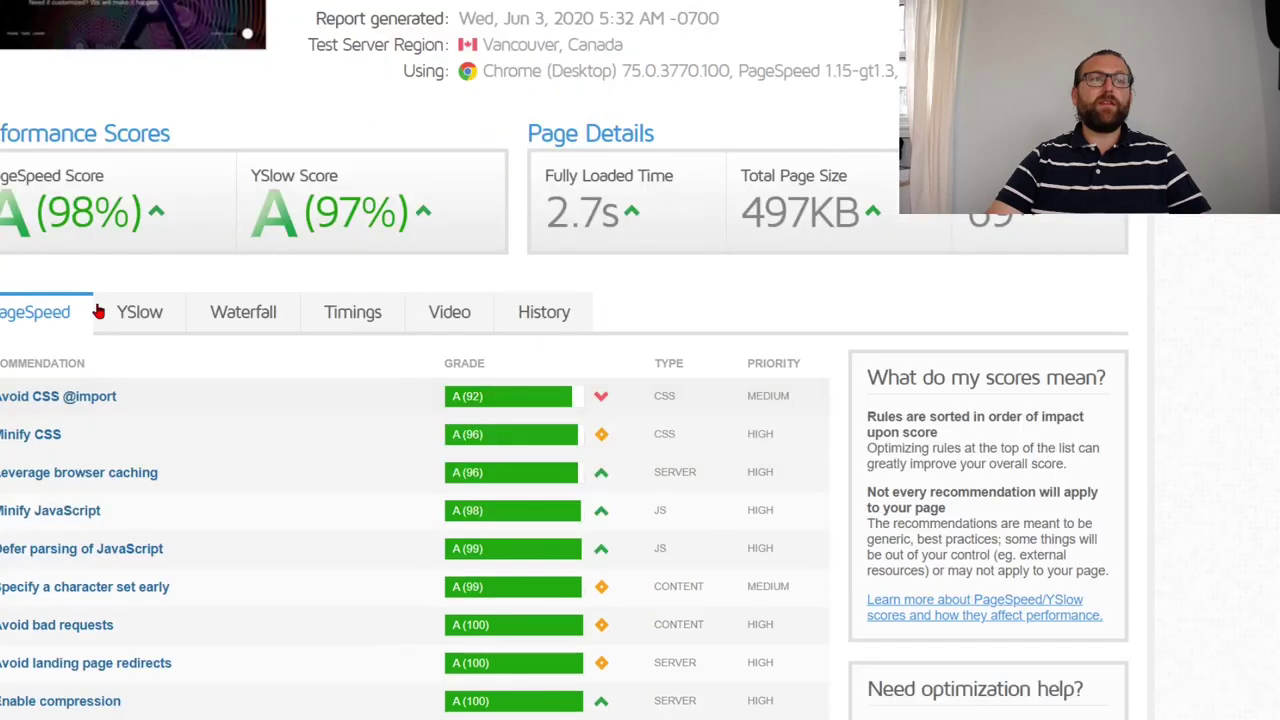
pyautogui.scroll(-8, 423, 362)
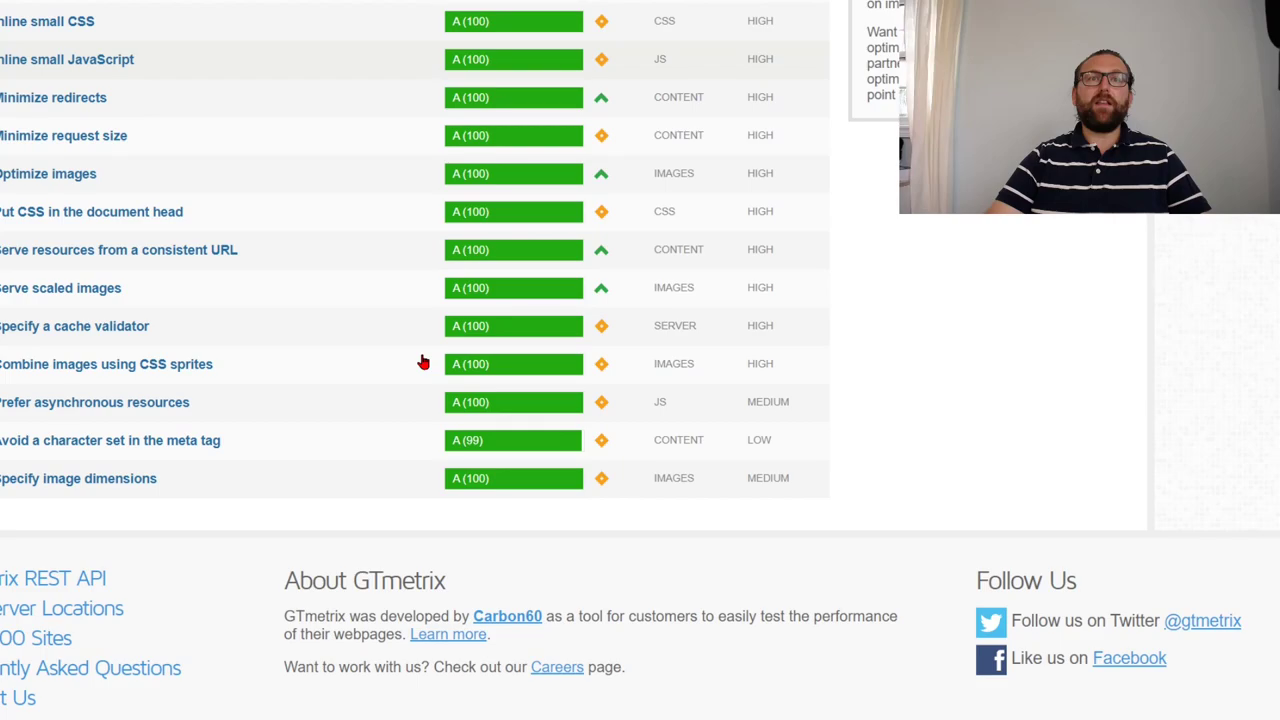
pyautogui.scroll(8, 422, 362)
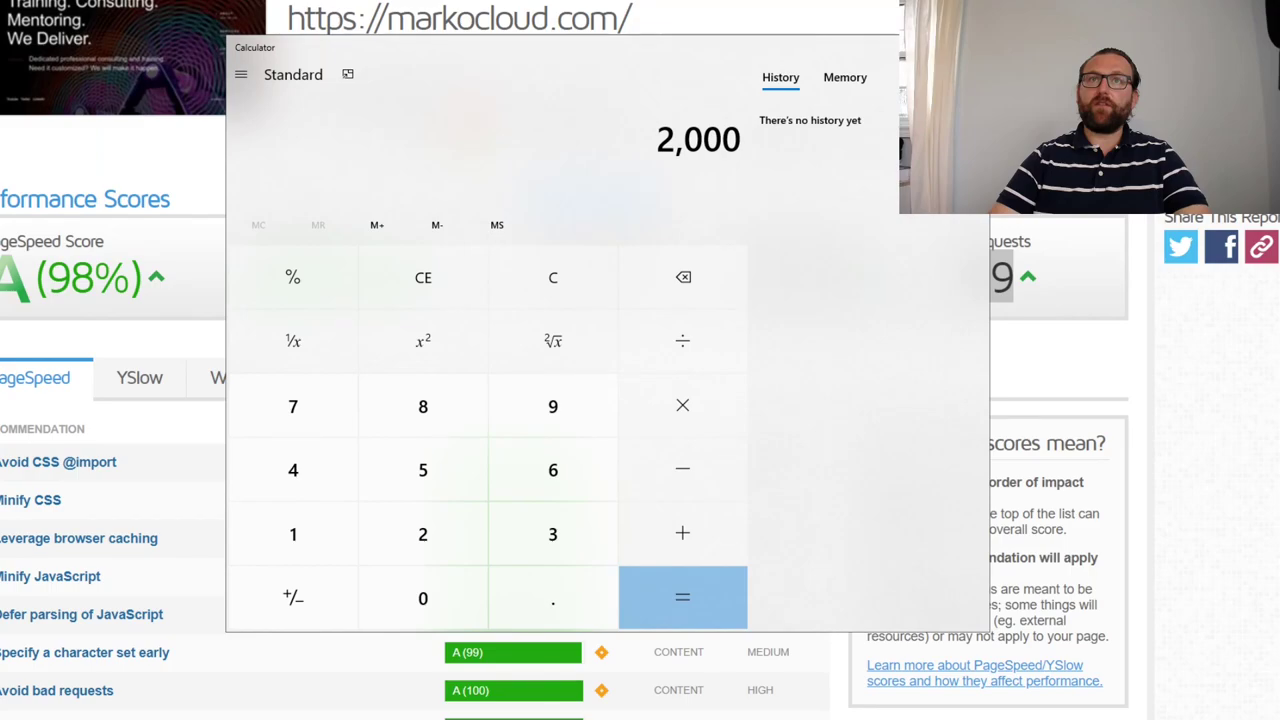
# - Switch to Calculator and divide 2000000 by 69, and 51200 by 0.5
pyautogui.moveTo(426, 140); pyautogui.dragTo(523, 140)
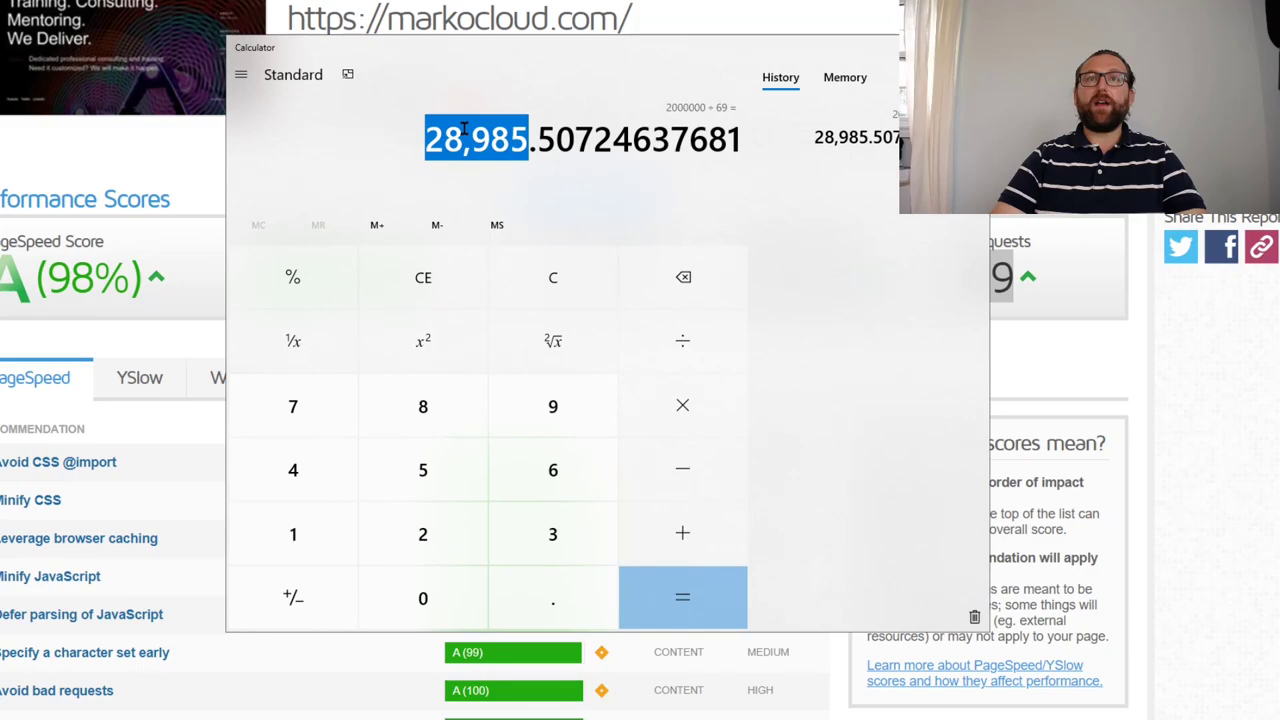
pyautogui.moveTo(640, 47); pyautogui.dragTo(527, 25)
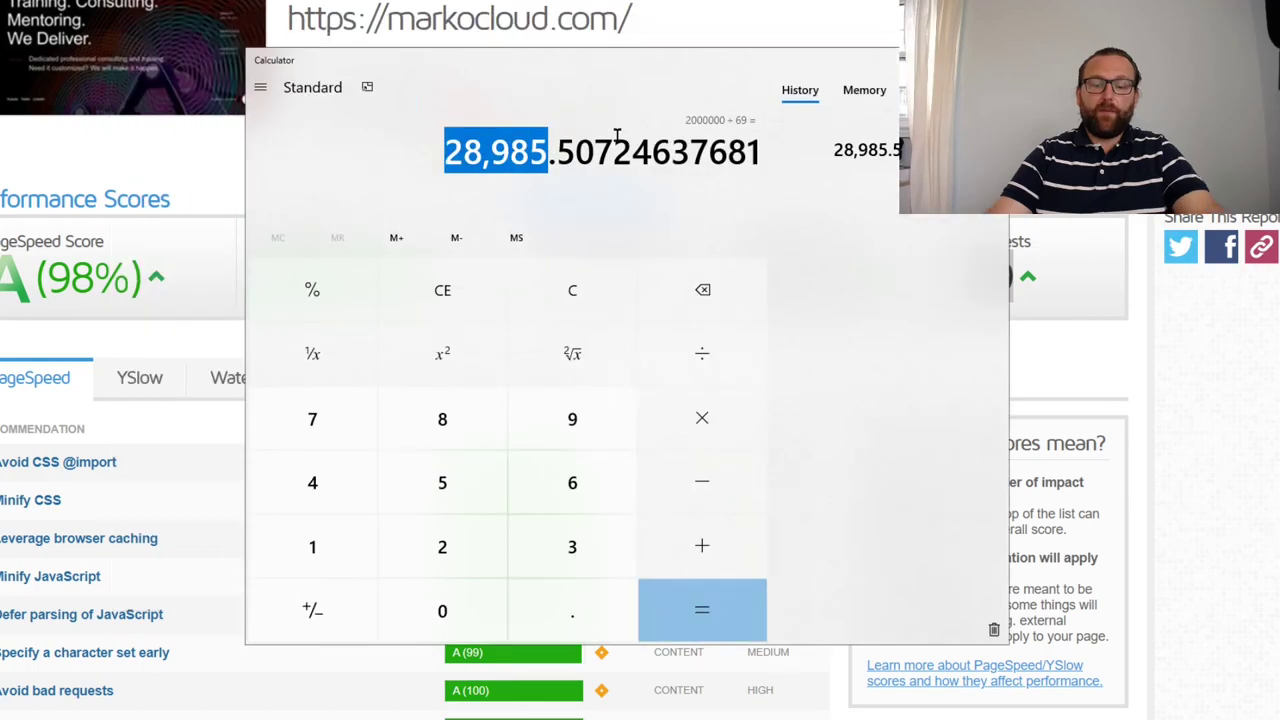
pyautogui.press('Escape')
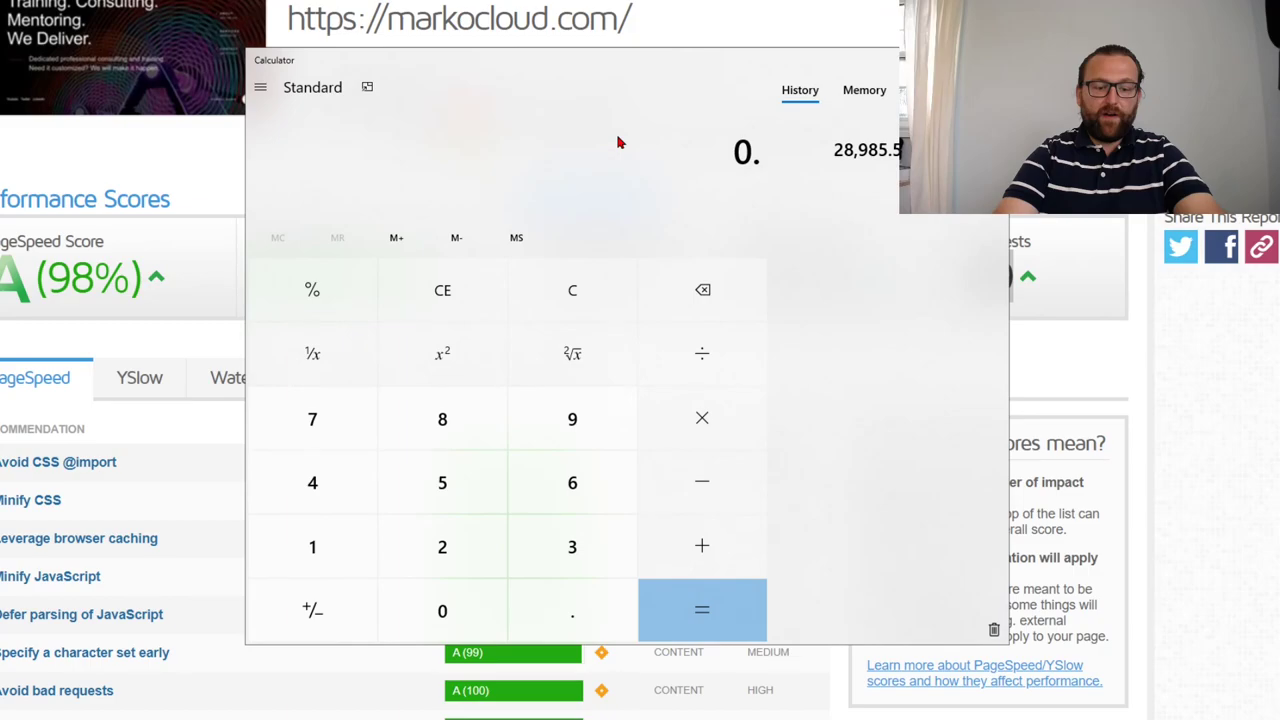
pyautogui.write('51200 + ')
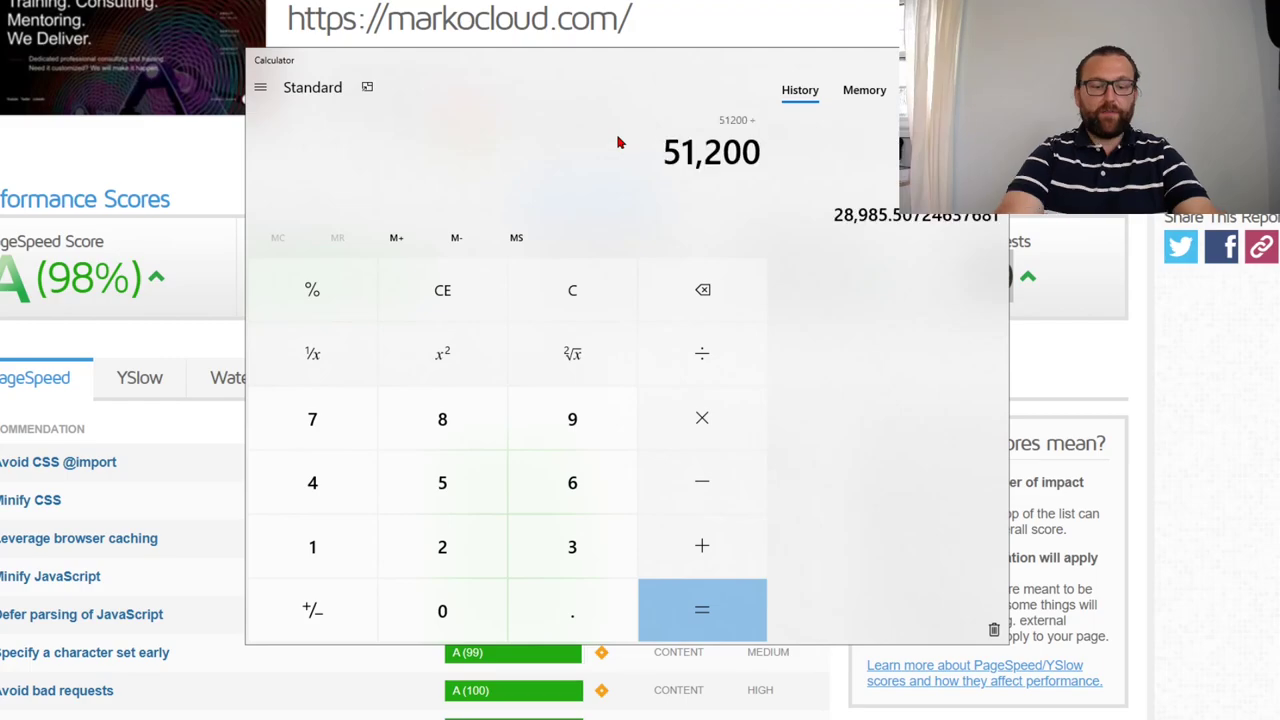
pyautogui.write('0.5')
pyautogui.press('Return')
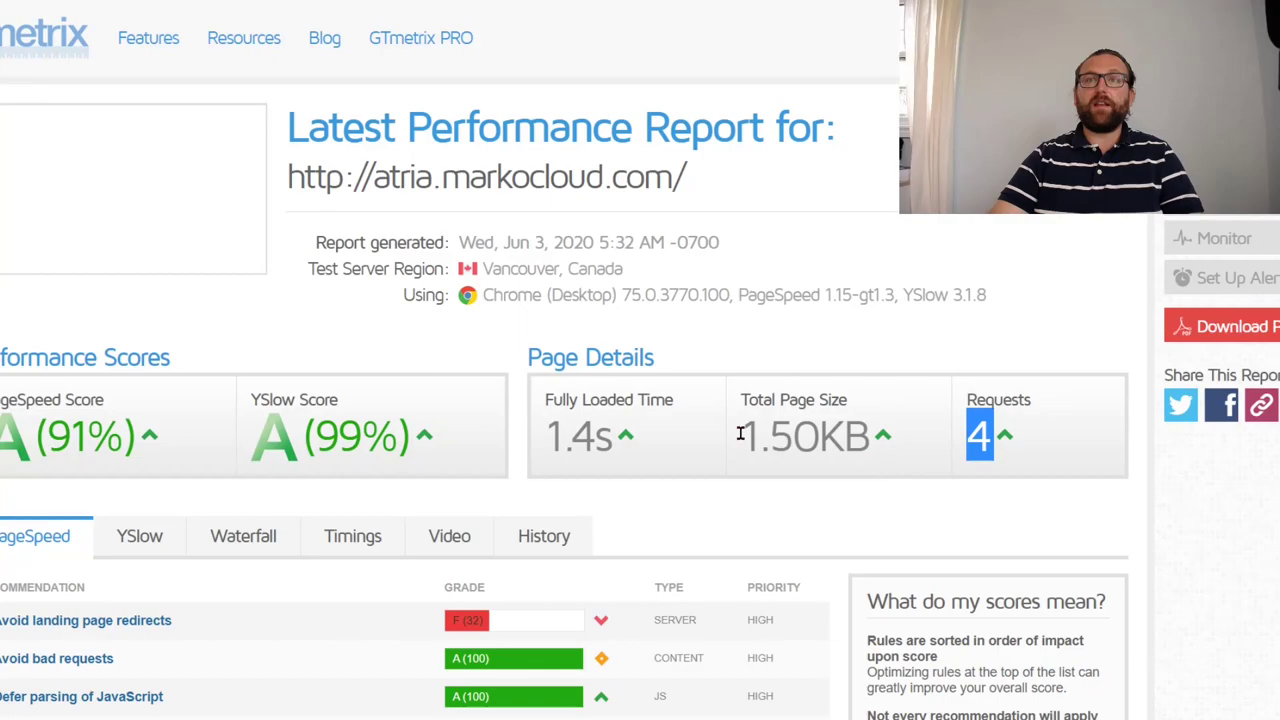
# - Highlight the total page size in the atria.markocloud.com report and divide 2000000 by 30 in Calculator
pyautogui.moveTo(741, 433); pyautogui.dragTo(816, 437)
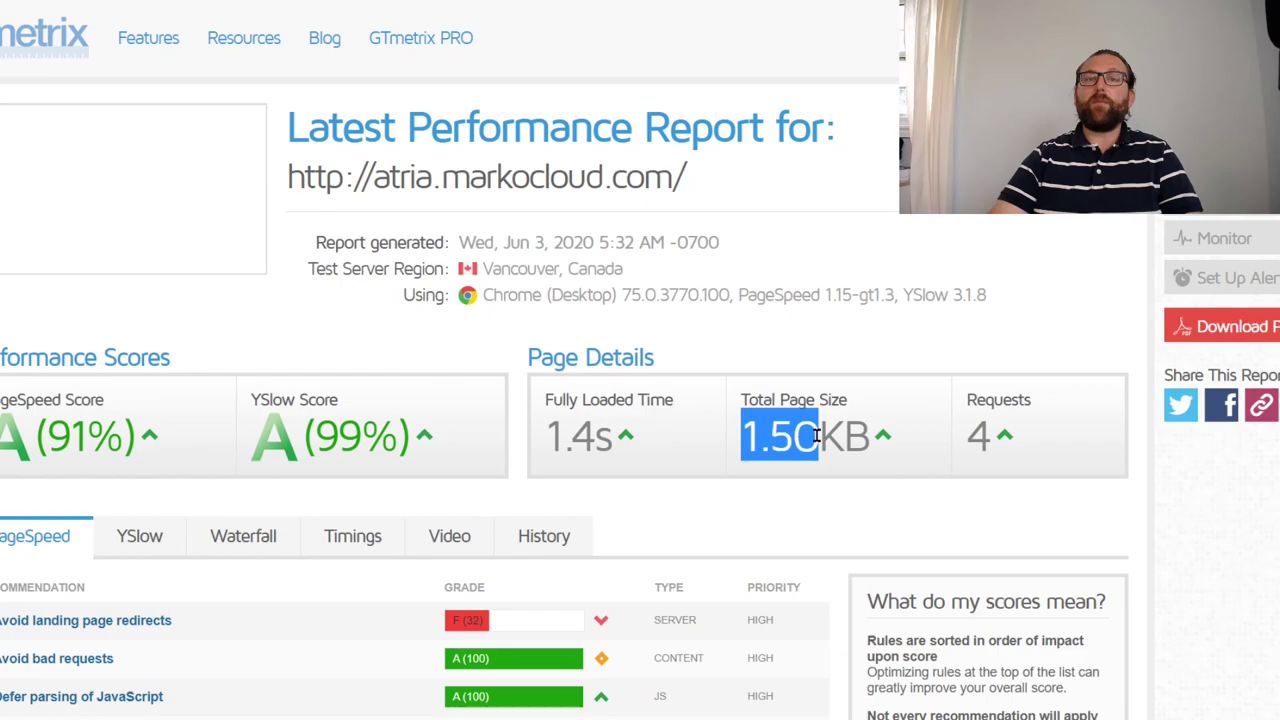
pyautogui.hotkey('alt', 'Tab')
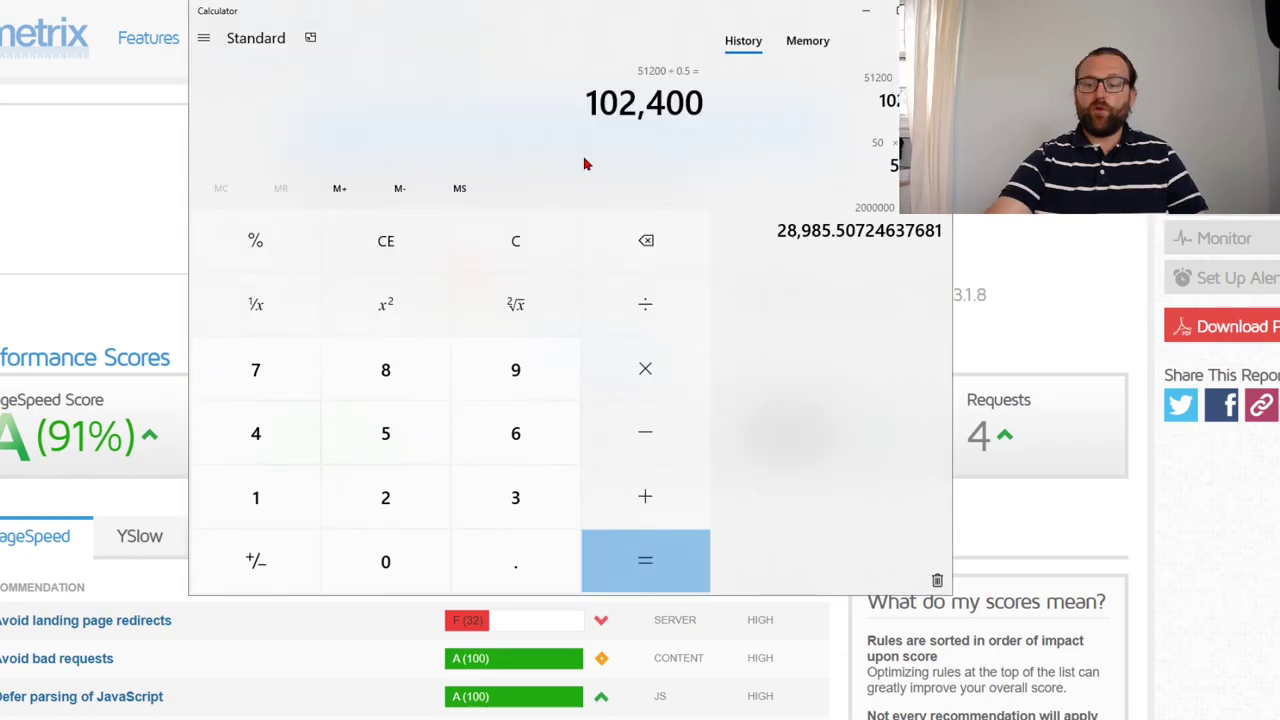
pyautogui.press('Escape')
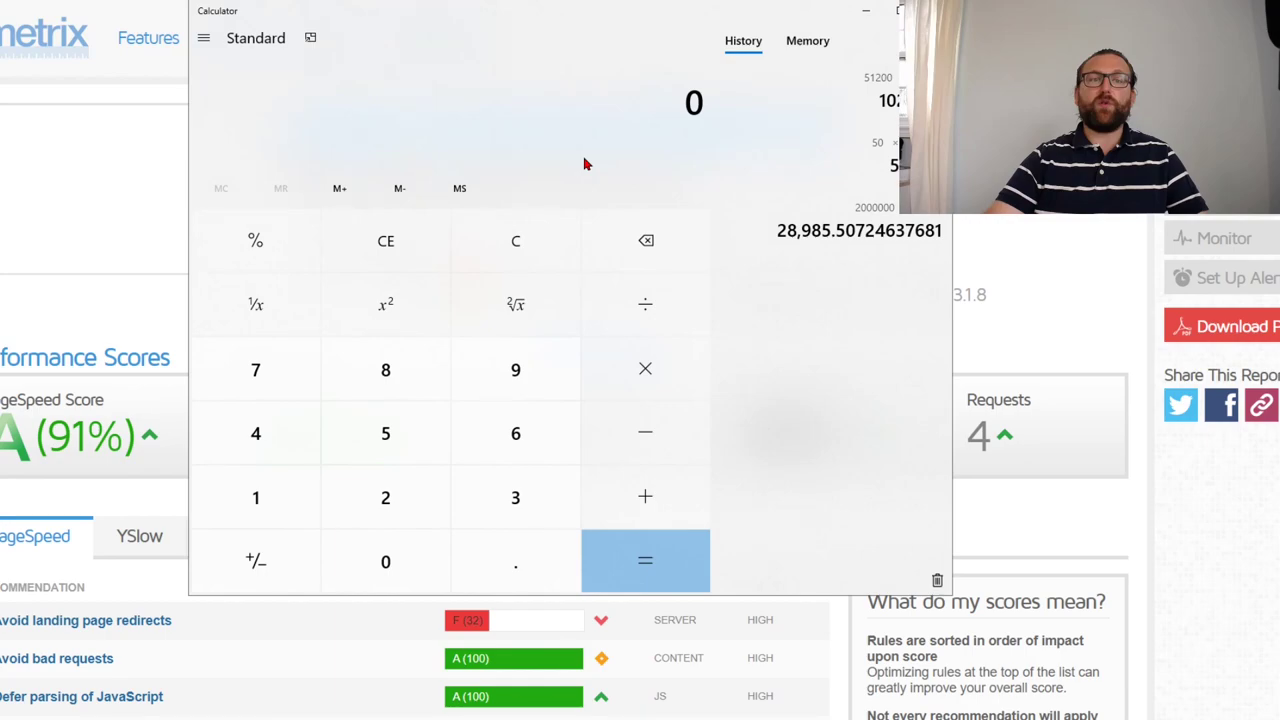
pyautogui.write('200000')
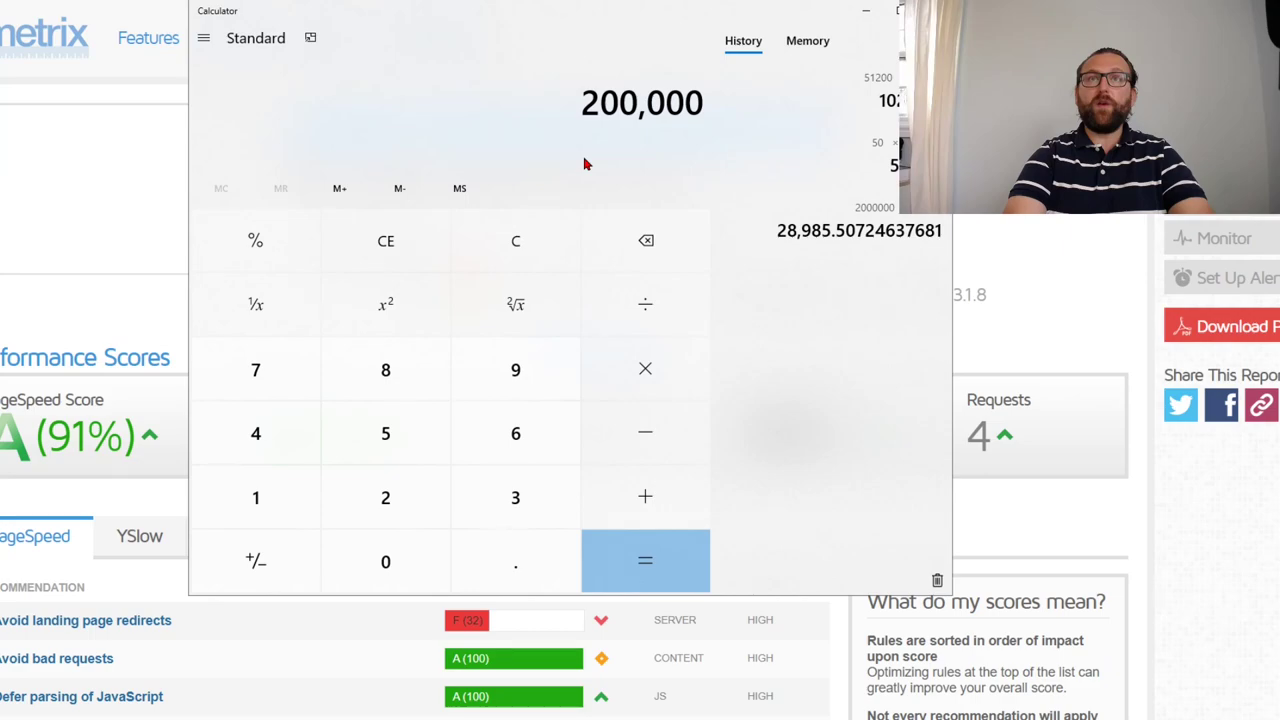
pyautogui.write('0/30')
pyautogui.press('Return')
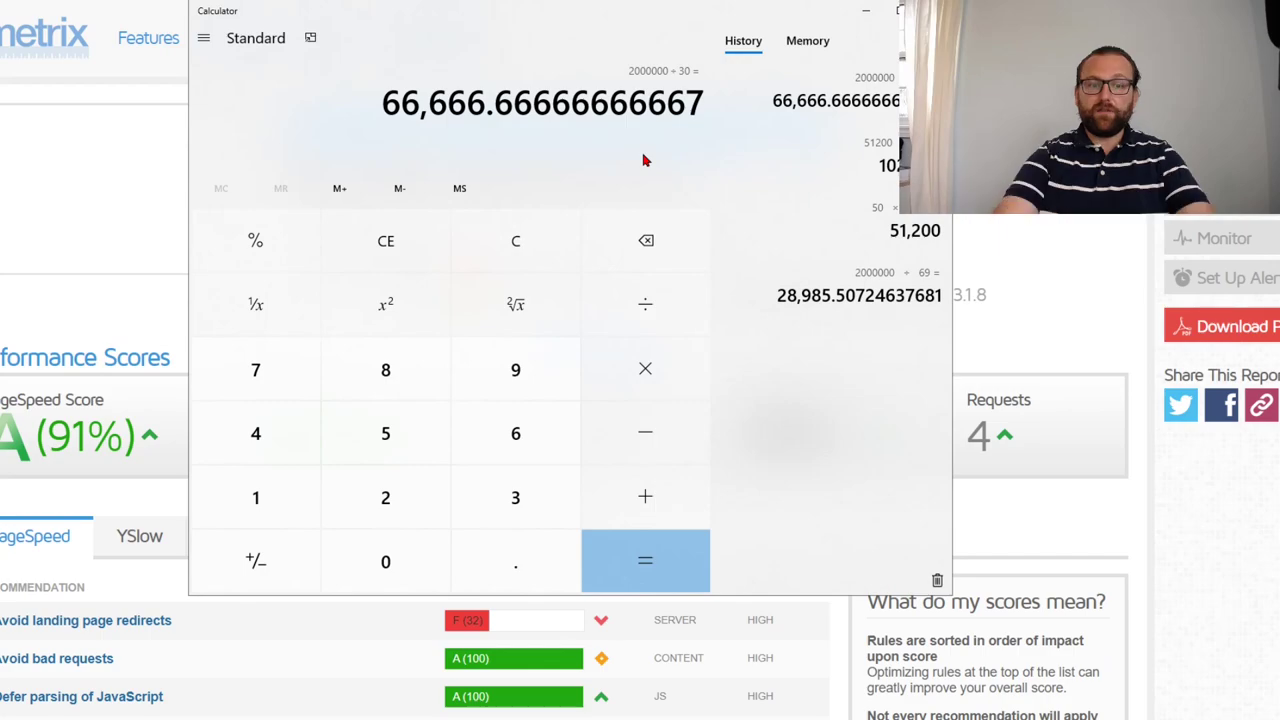
# - Clear the Calculator entry and return to the GTmetrix report for atria.markocloud.com
pyautogui.press('Escape')
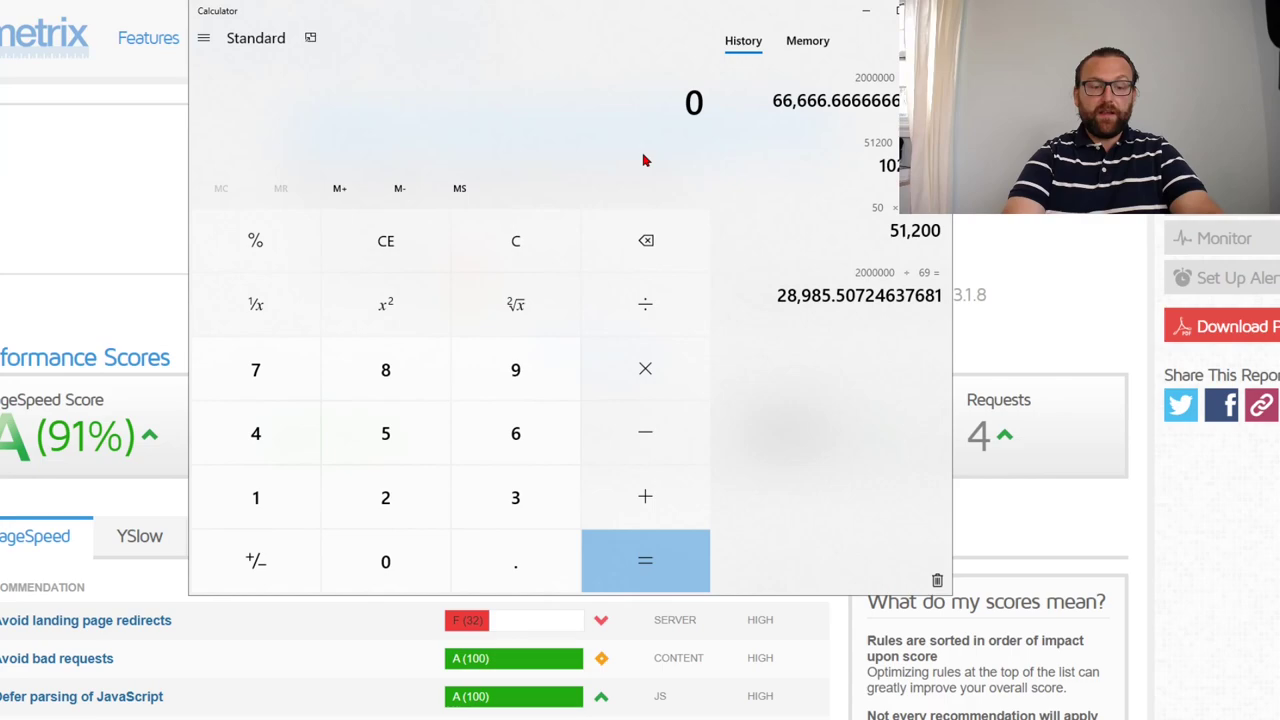
pyautogui.write('10')
pyautogui.press('Escape')
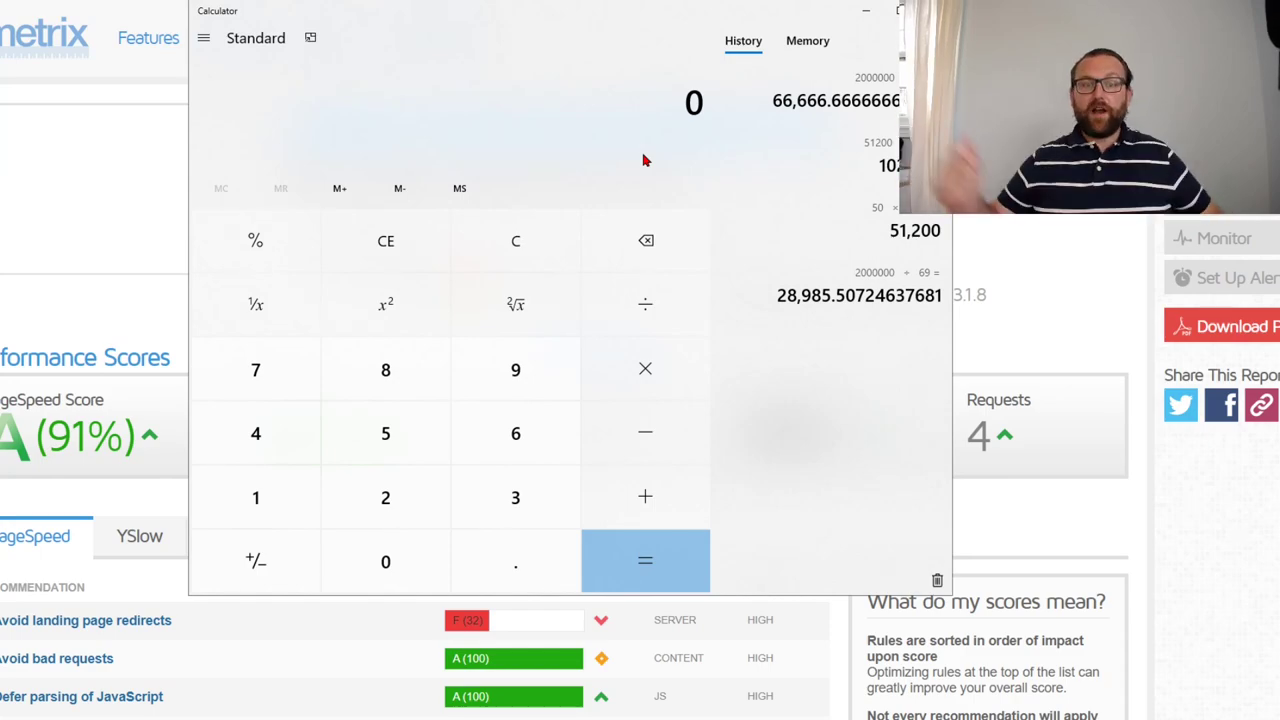
pyautogui.click(960, 237)
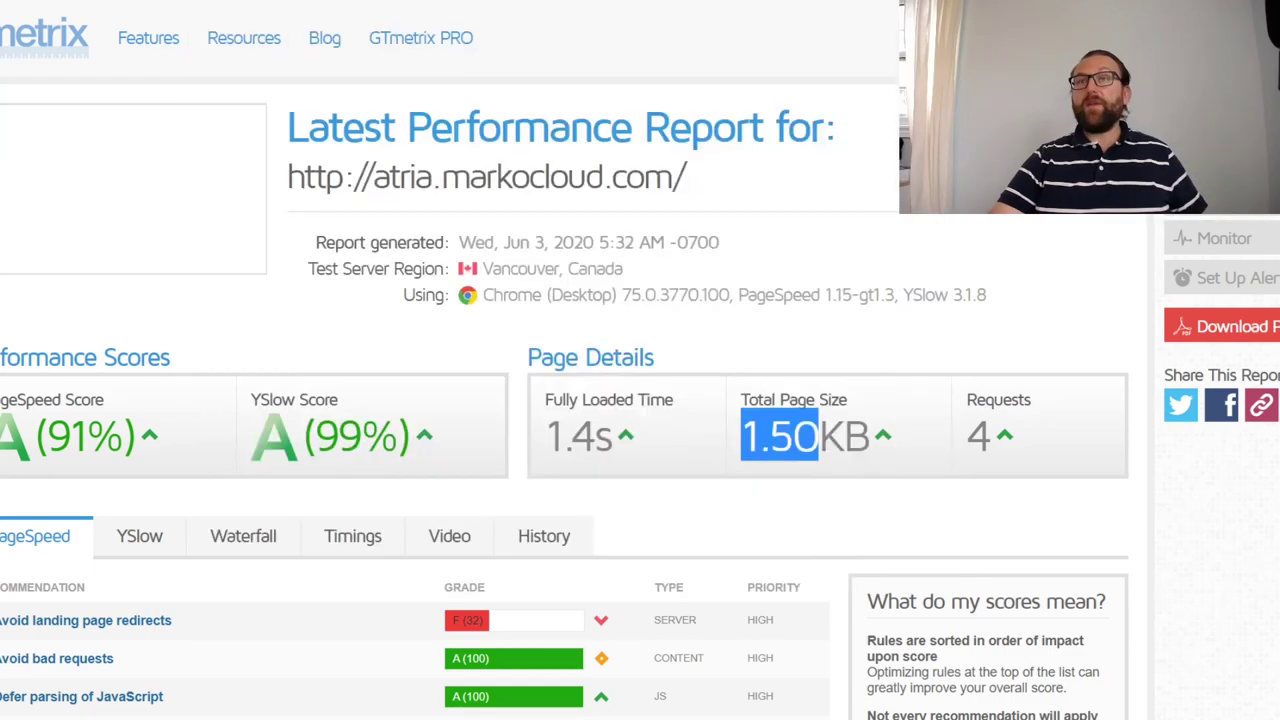
# - Compare the atria.markocloud.com GTmetrix report with the AWS Free Tier page and expand the AWS Lambda offer's details
pyautogui.click(824, 353)
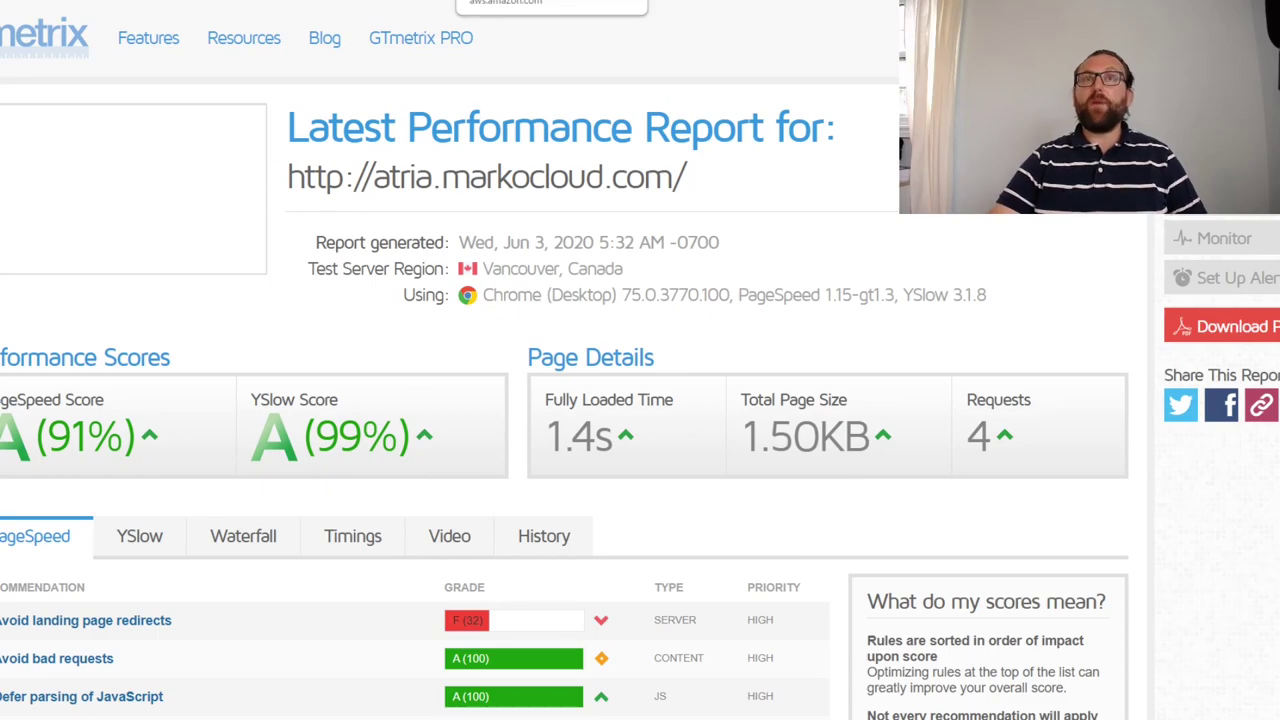
pyautogui.hotkey('ctrl', 'Tab')
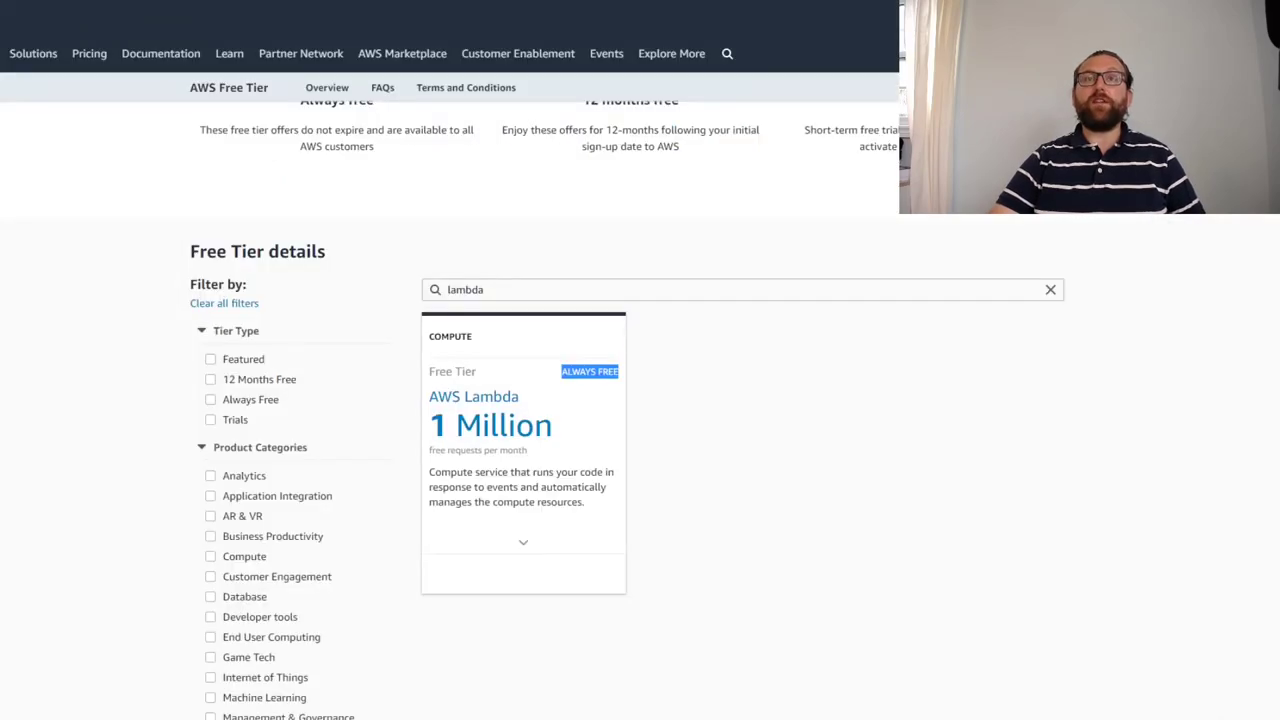
pyautogui.hotkey('ctrl', 'shift', 'Tab')
pyautogui.hotkey('ctrl', 'Tab')
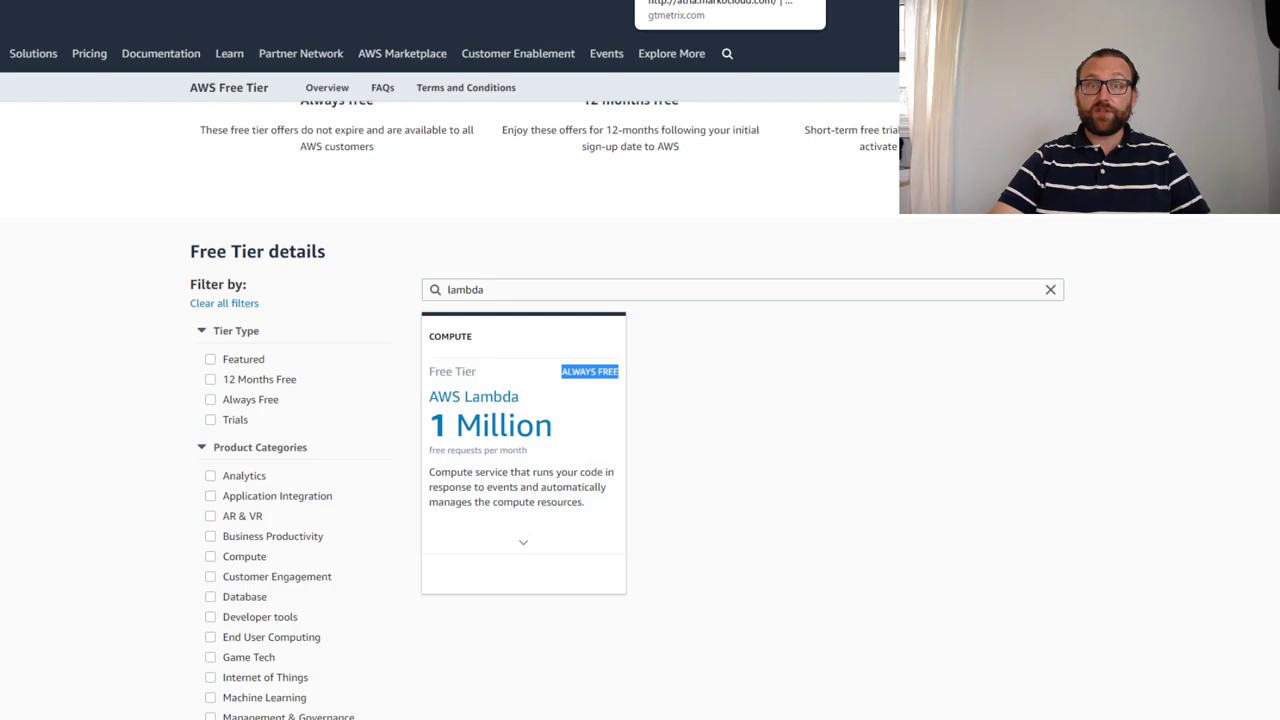
pyautogui.hotkey('ctrl', 'shift', 'Tab')
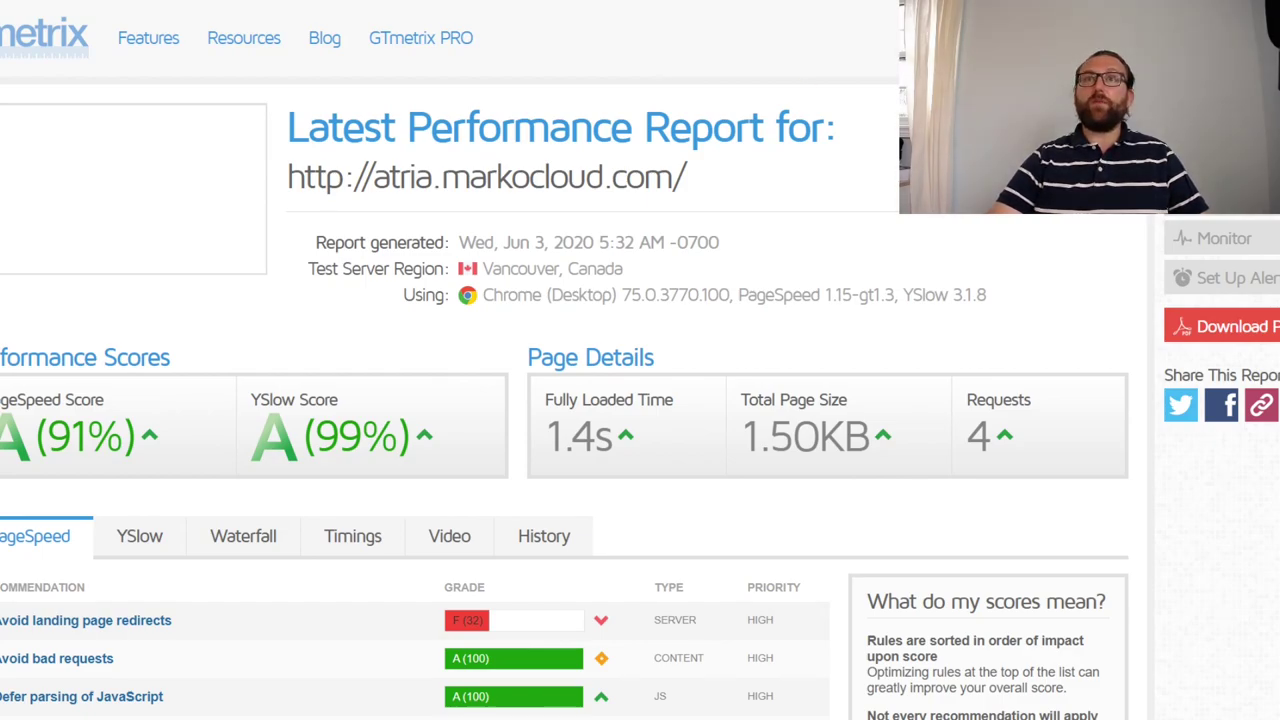
pyautogui.hotkey('ctrl', 'Tab')
pyautogui.hotkey('ctrl', 'Tab')
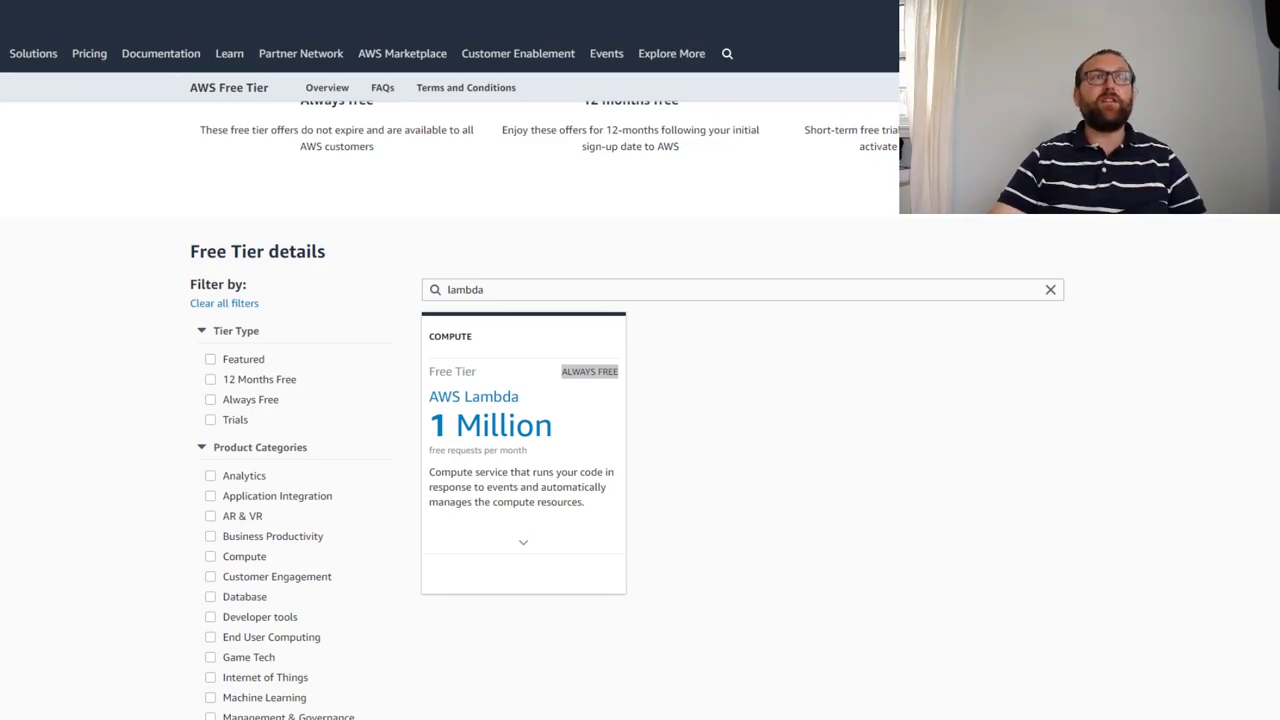
pyautogui.click(523, 541)
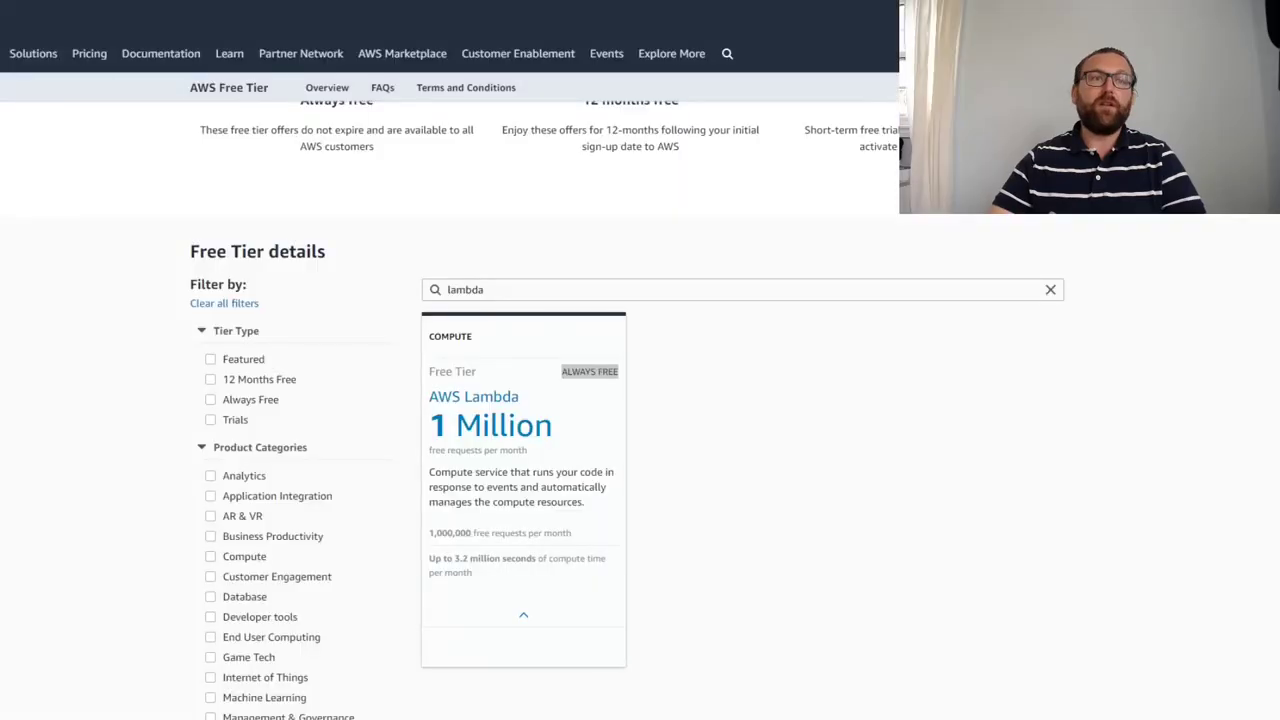
# - Clear the lambda search from the Free Tier product list and examine the Amazon EC2, Amazon S3 and AWS Lambda offers
pyautogui.click(1049, 292)
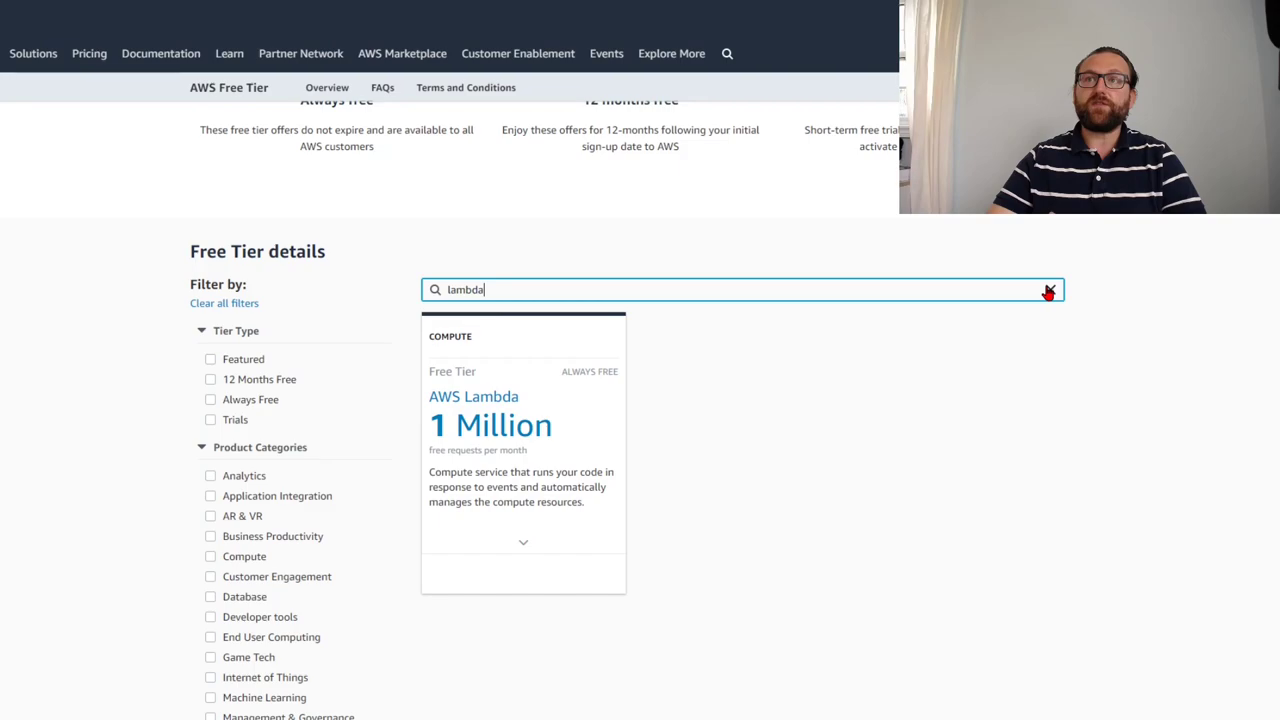
pyautogui.click(1049, 292)
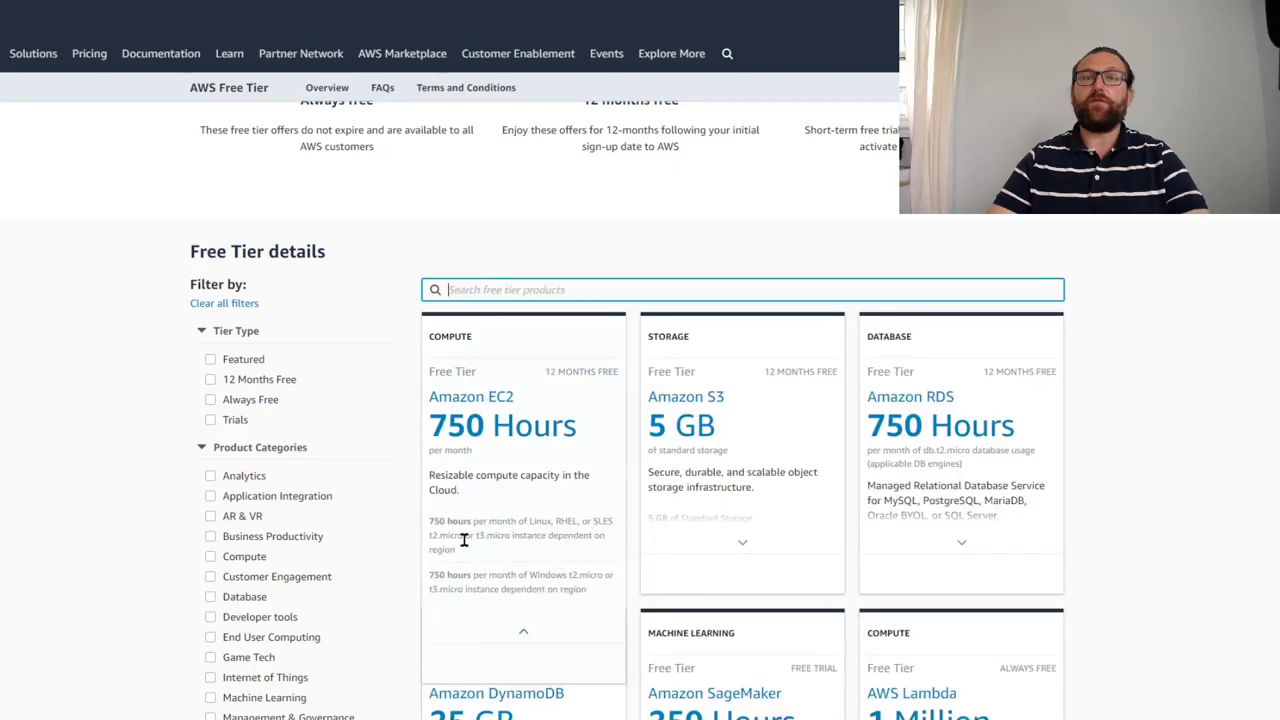
pyautogui.click(943, 423)
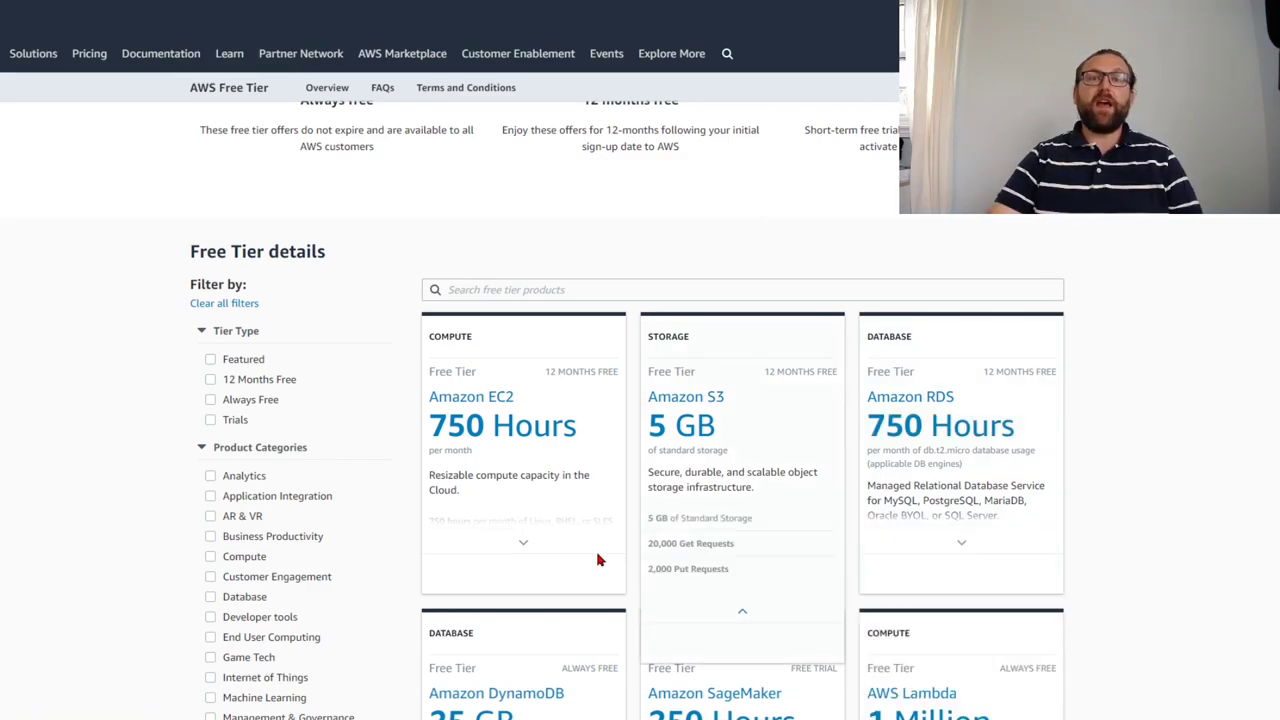
pyautogui.scroll(-2, 1001, 357)
pyautogui.scroll(1, 1100, 400)
pyautogui.scroll(-2, 1186, 457)
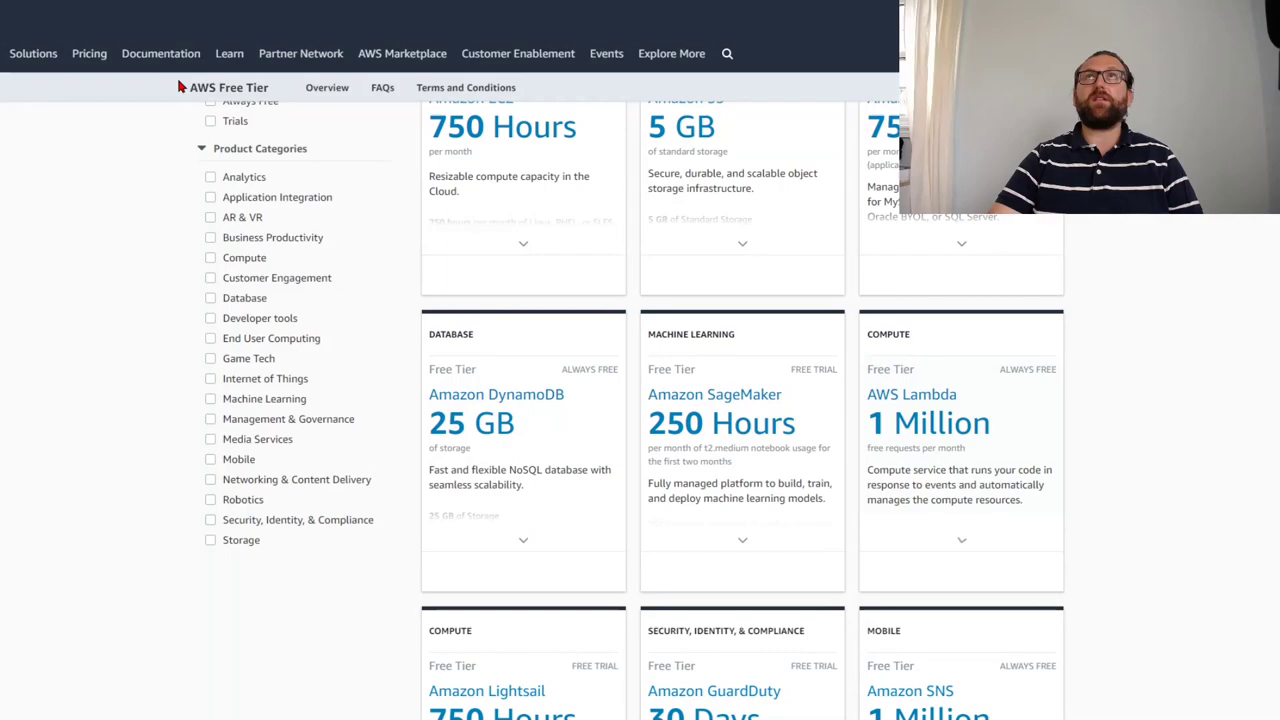
pyautogui.moveTo(1015, 418)
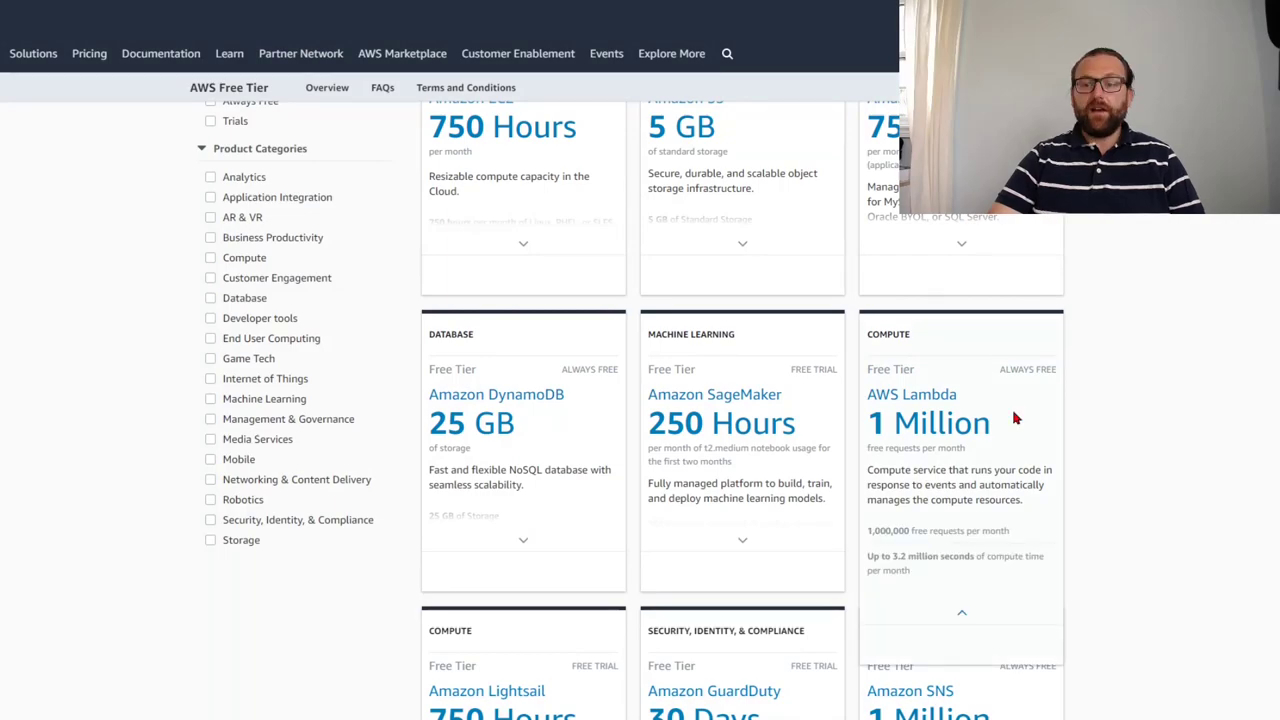